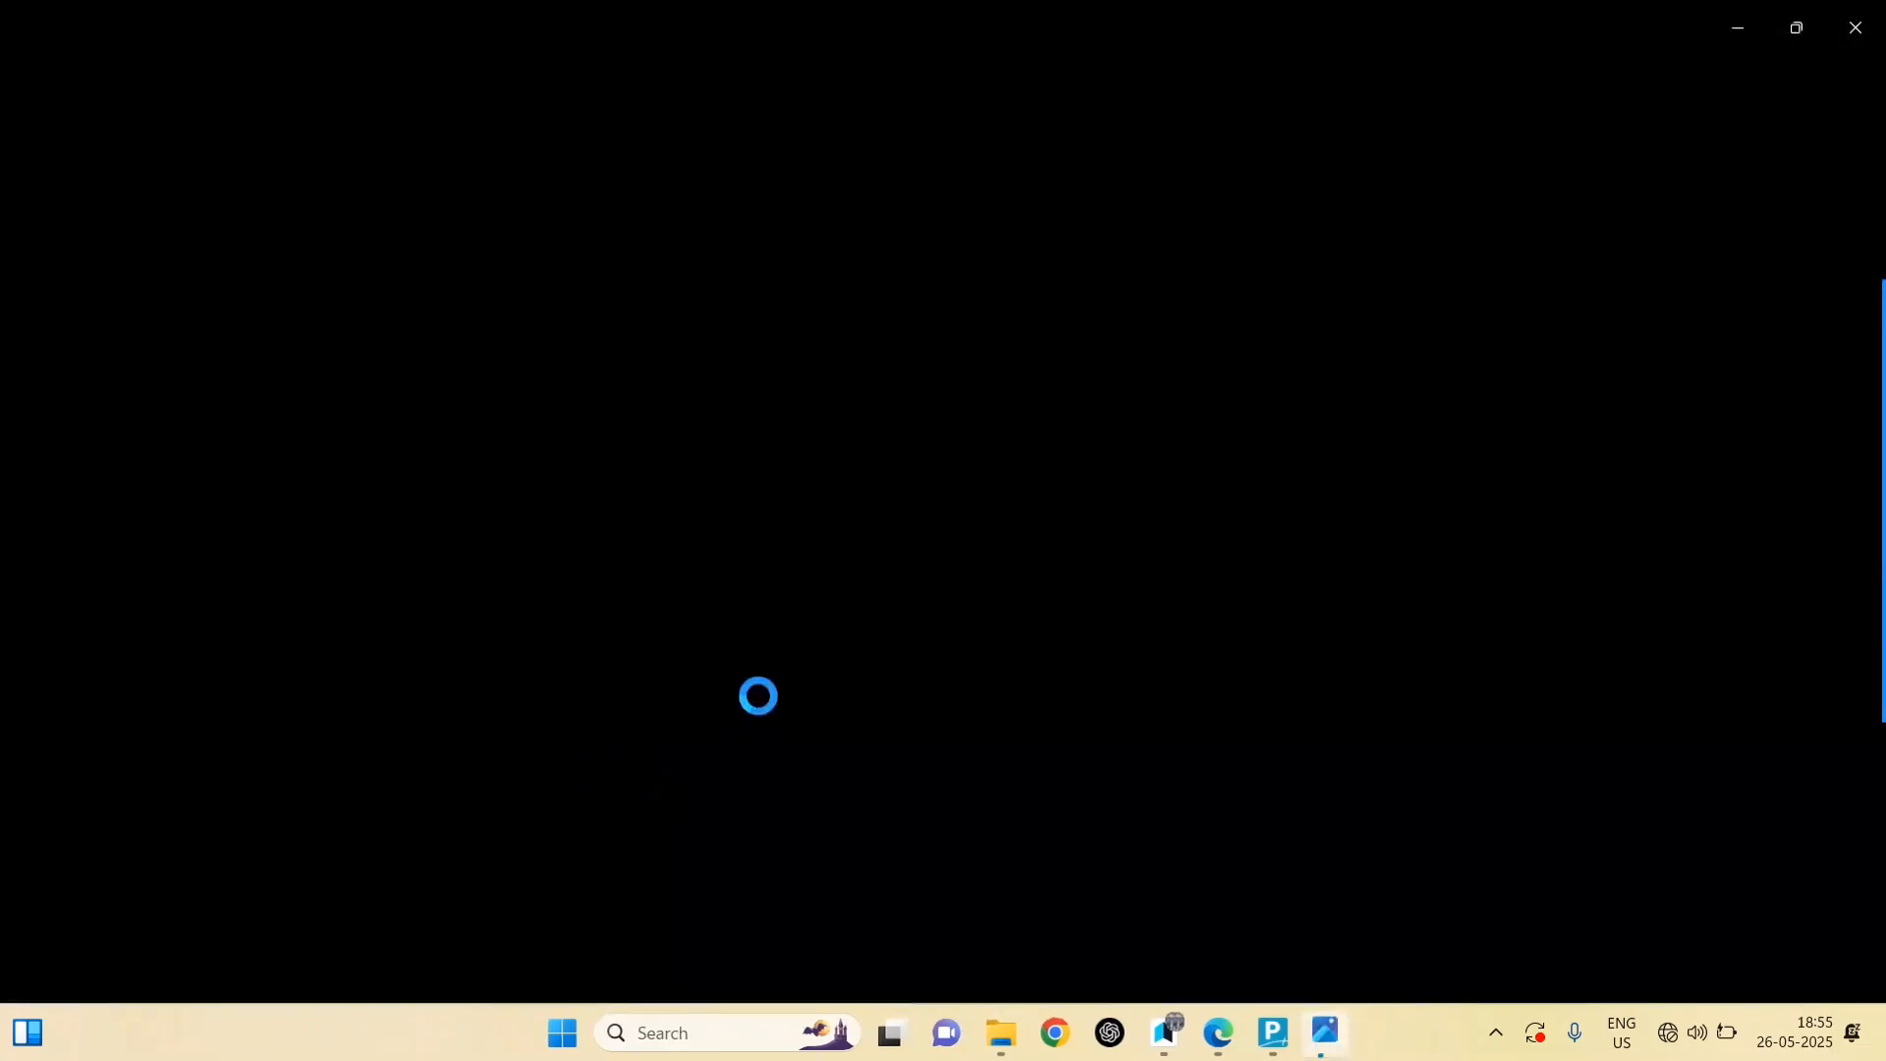
Step: Zoom in on the sample invoice's seller and buyer details, then bring up the Start menu
{"action": "scroll", "coordinate": [917, 550], "scroll_direction": "up", "scroll_amount": 8}
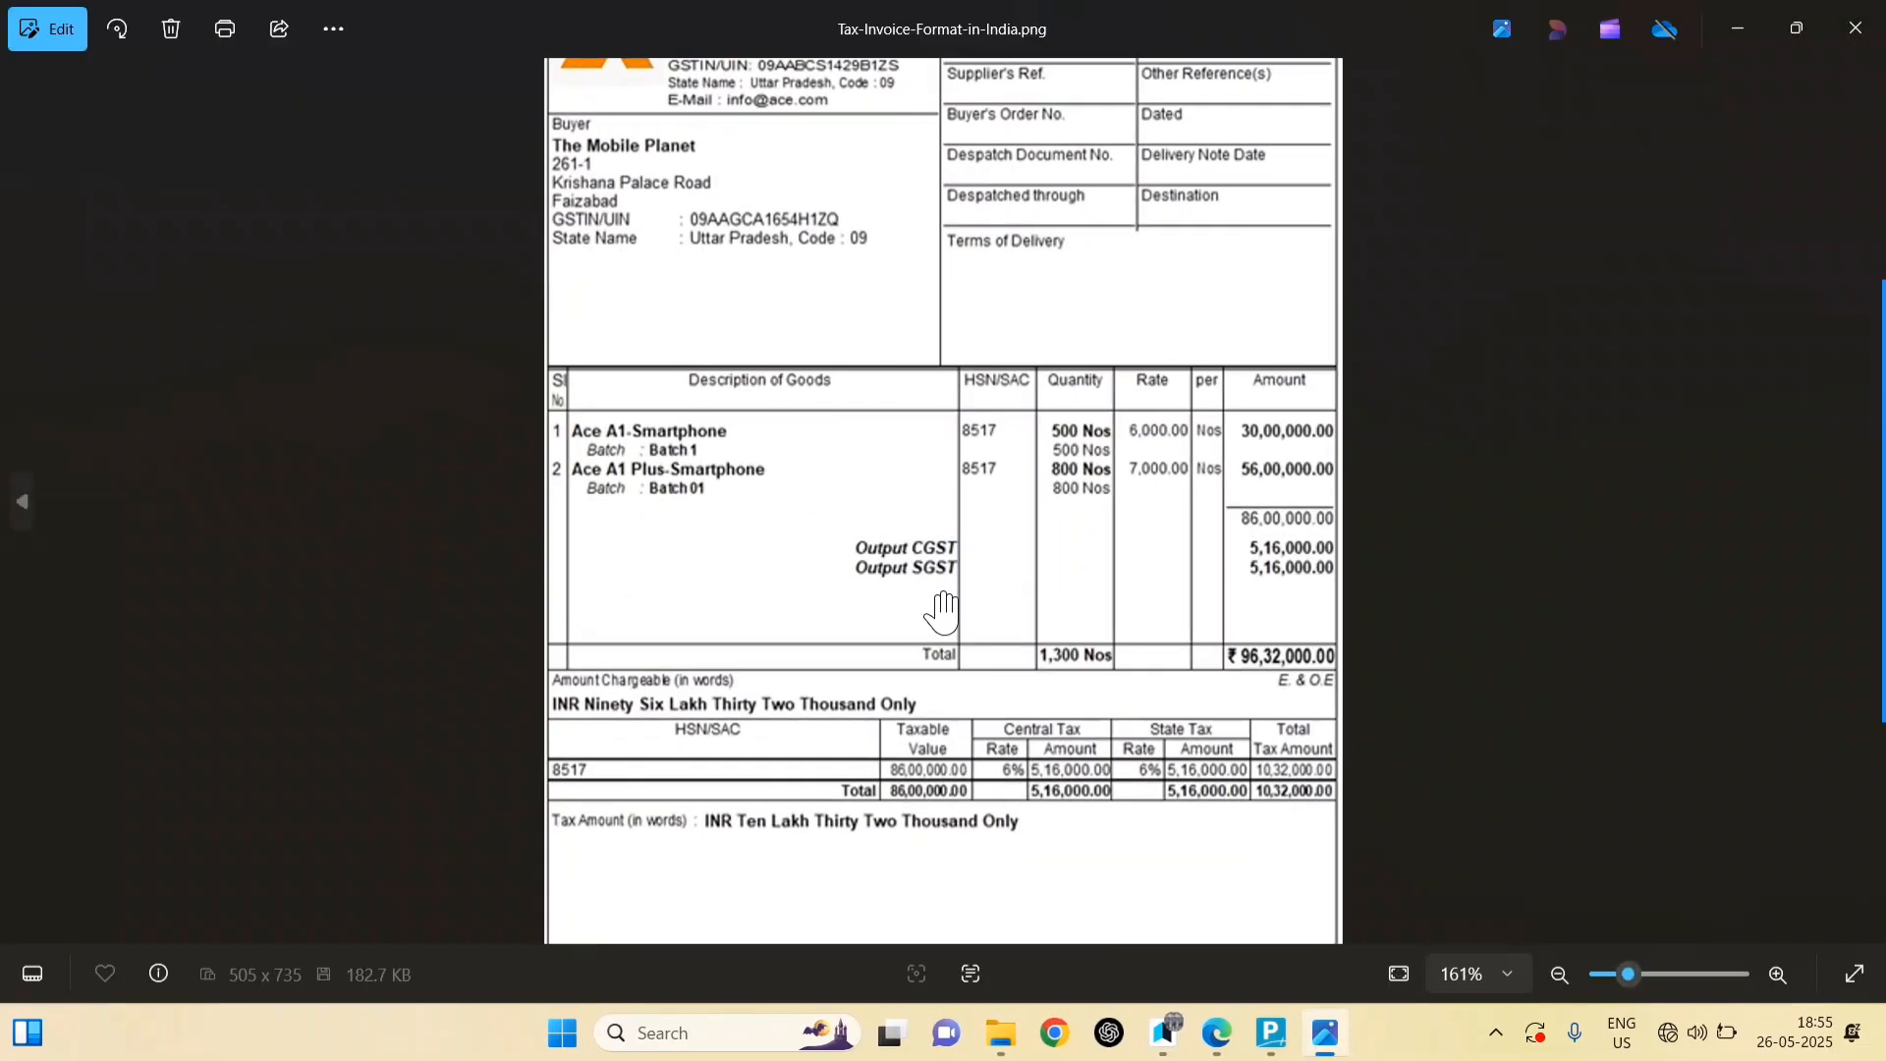
{"action": "scroll", "coordinate": [923, 432], "scroll_direction": "up", "scroll_amount": 6}
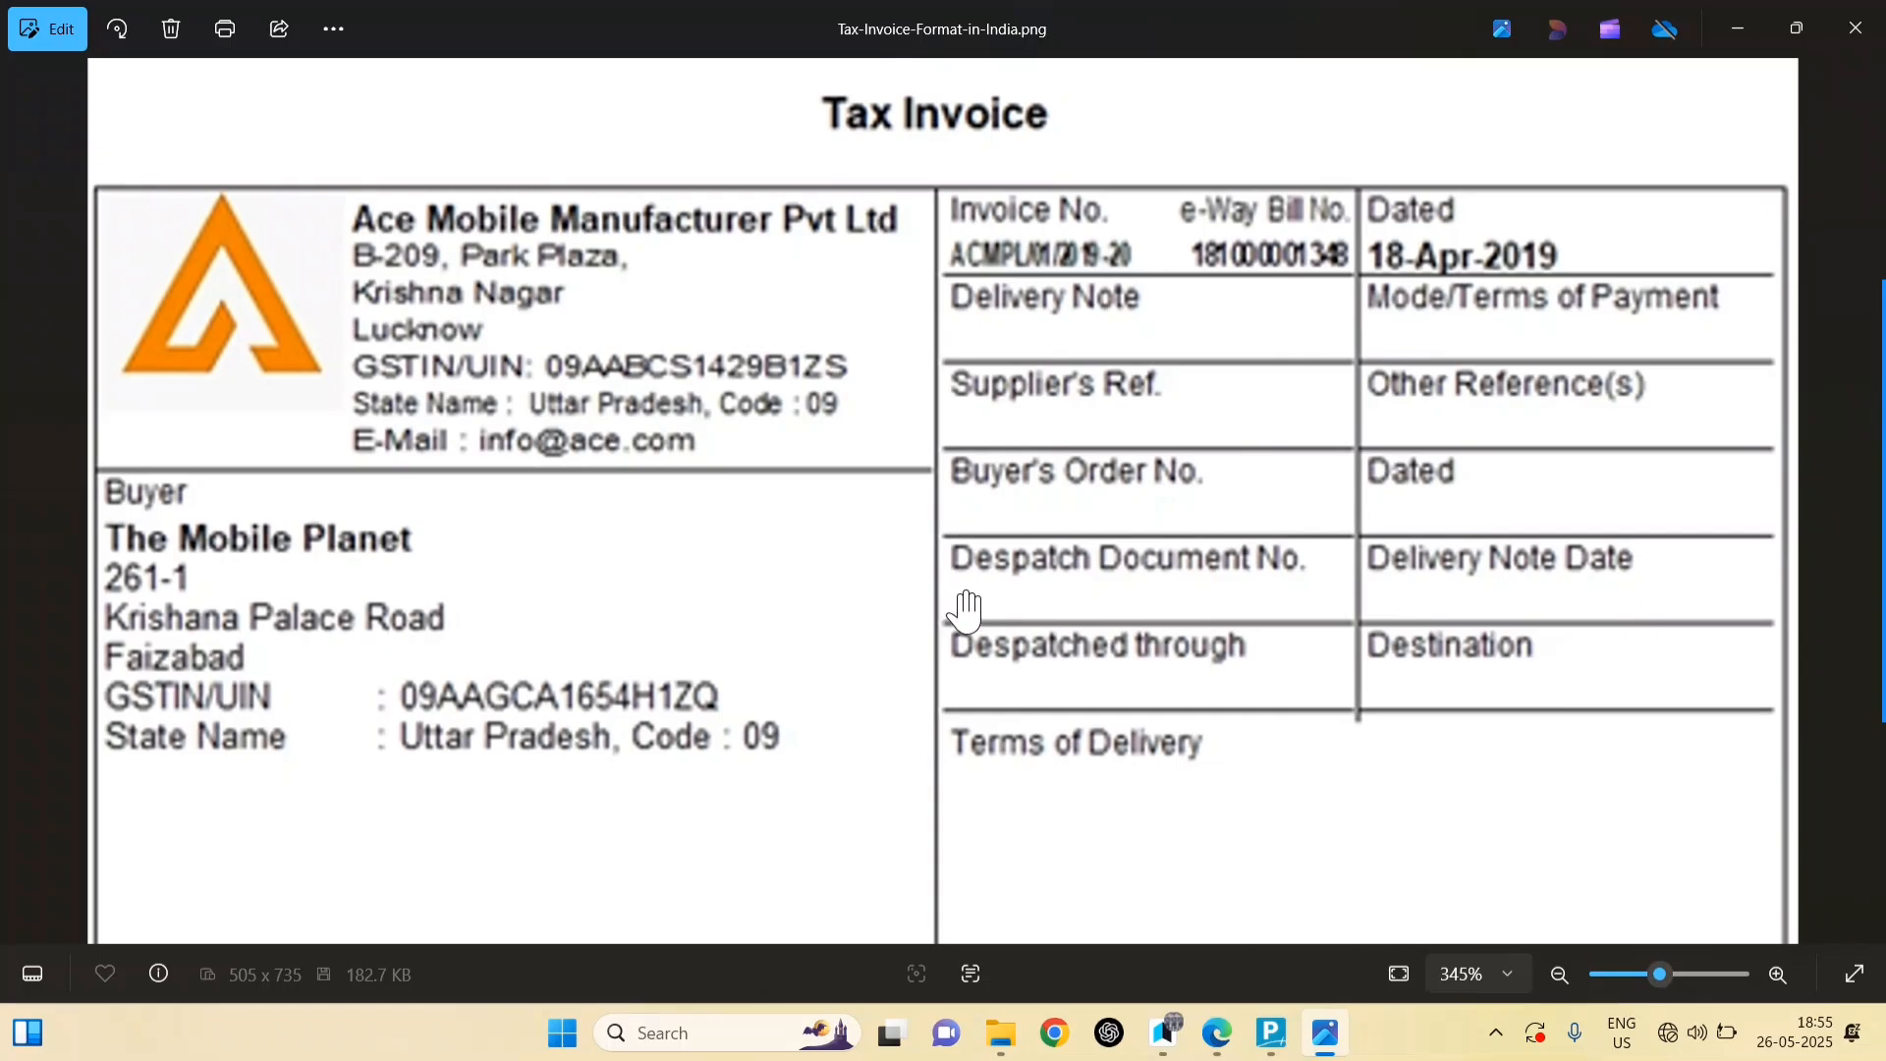
{"action": "left_click", "coordinate": [563, 1033]}
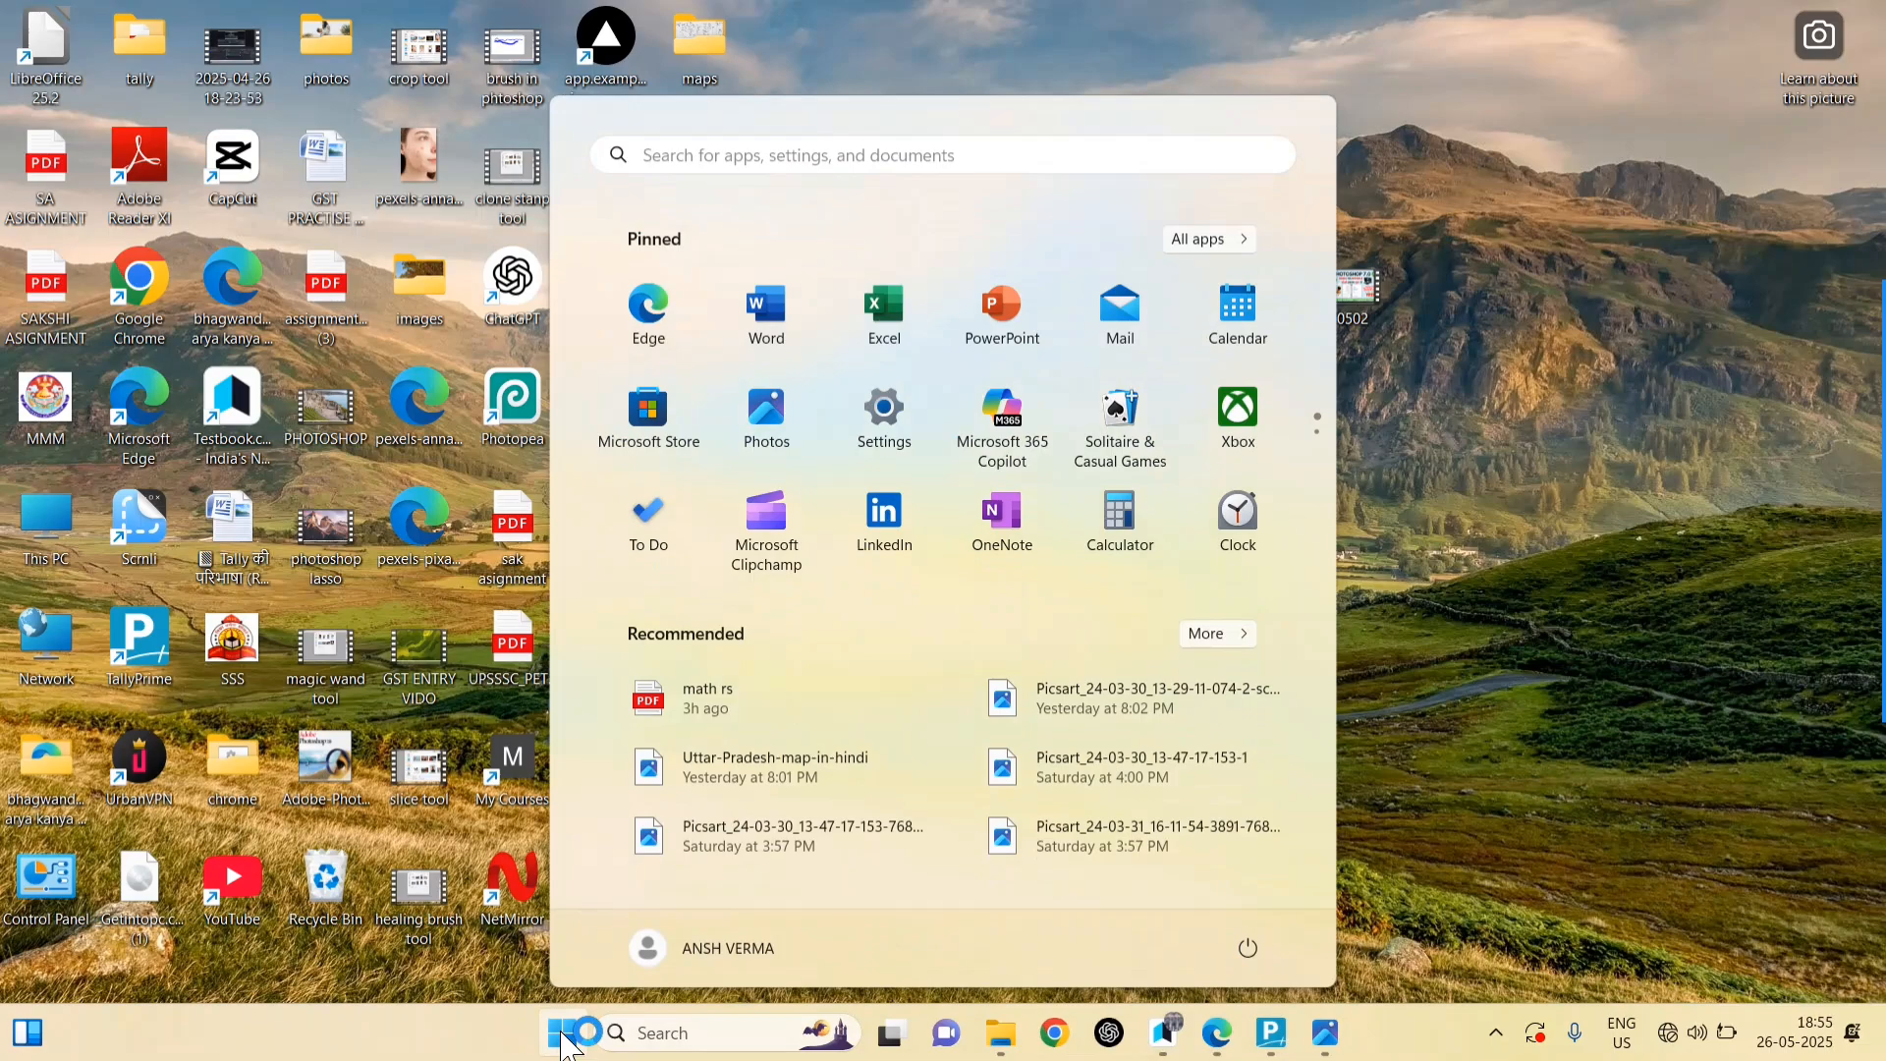
Step: Search for 'tall' and launch TallyPrime
{"action": "type", "text": "tall"}
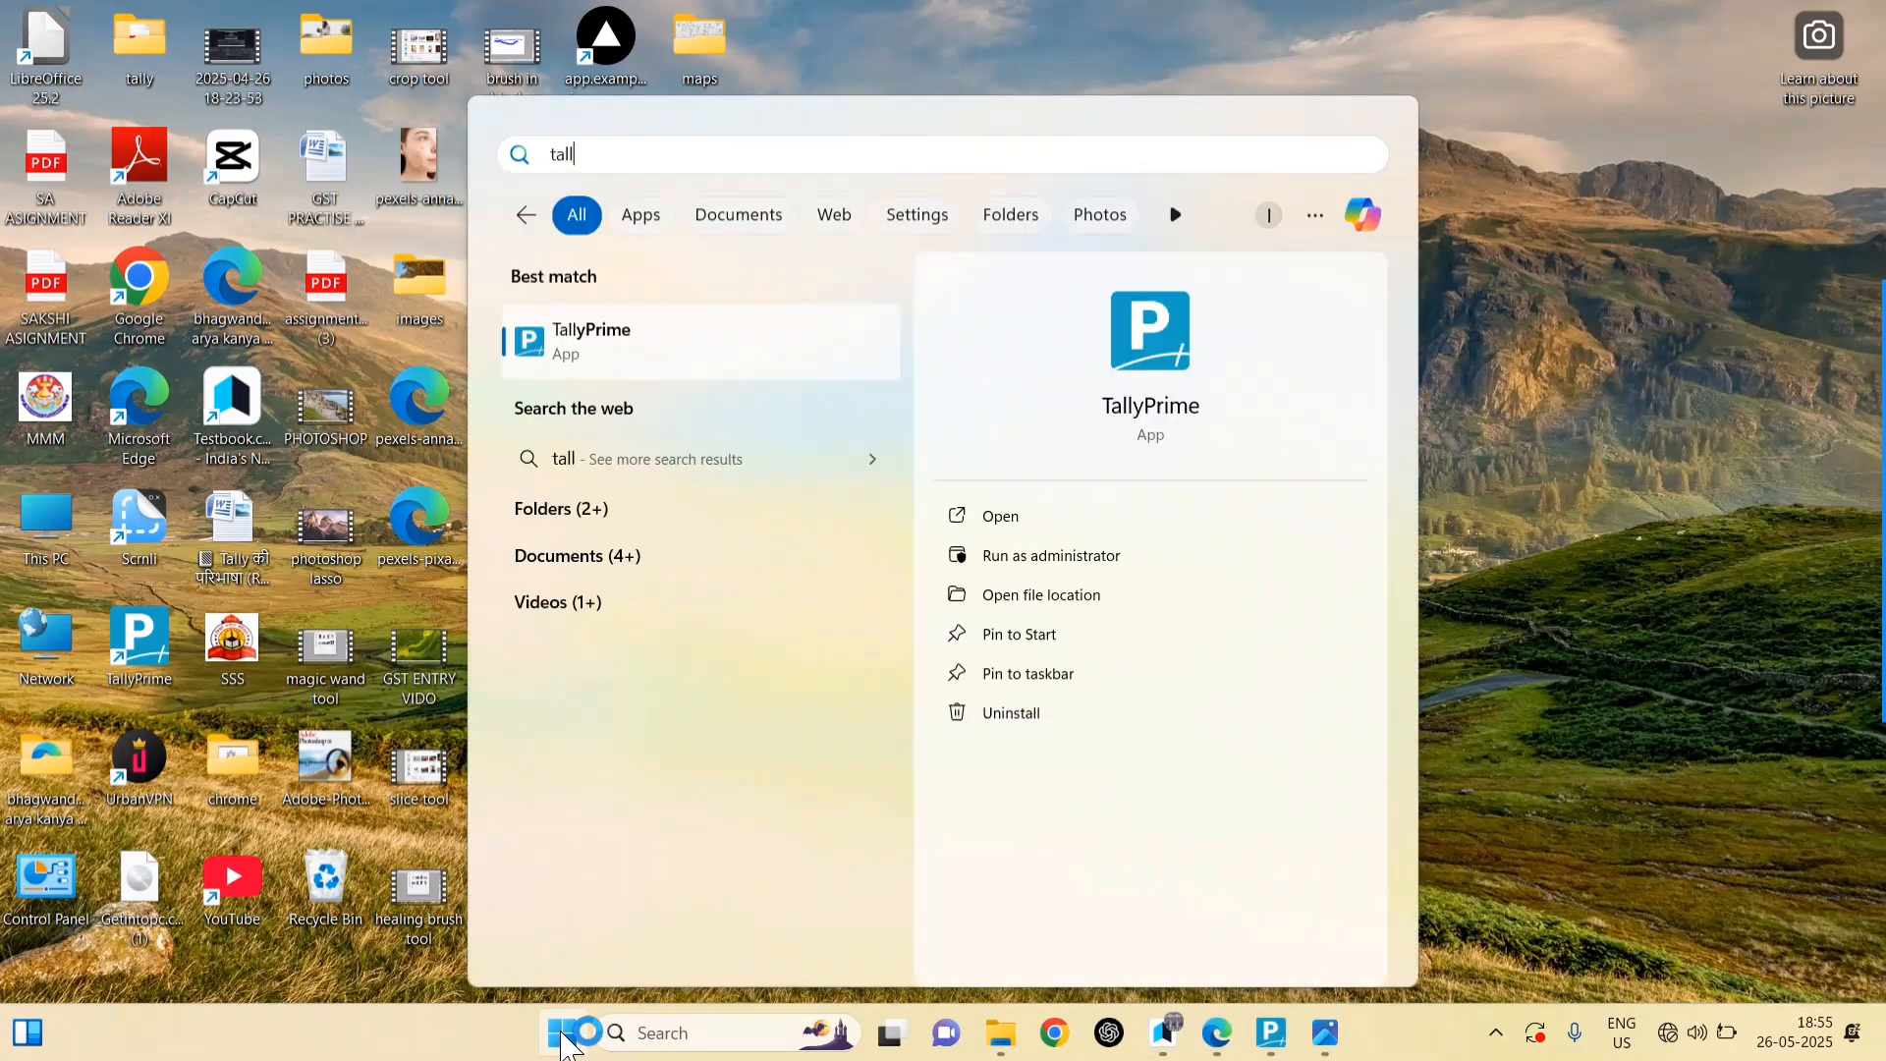
{"action": "key", "text": "Return"}
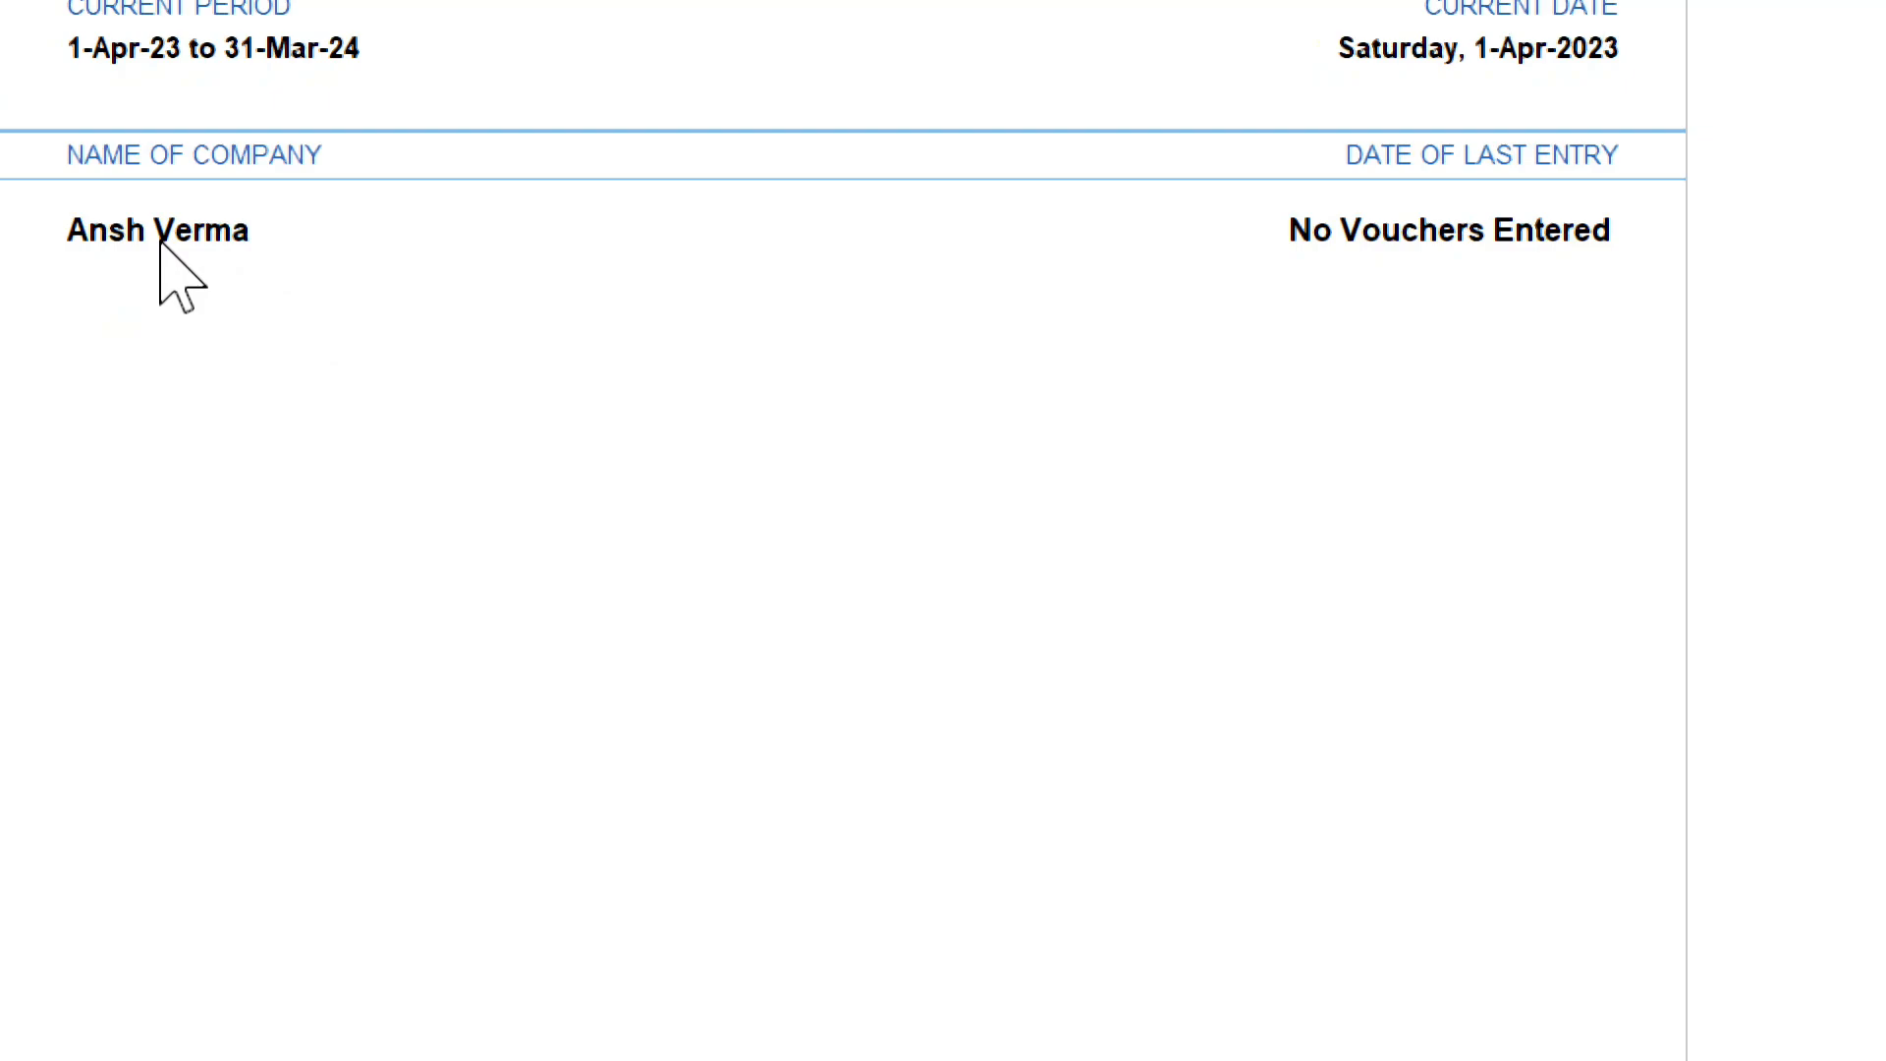
Step: Shut the loaded company and start a new company from Select Company
{"action": "left_click", "coordinate": [160, 240]}
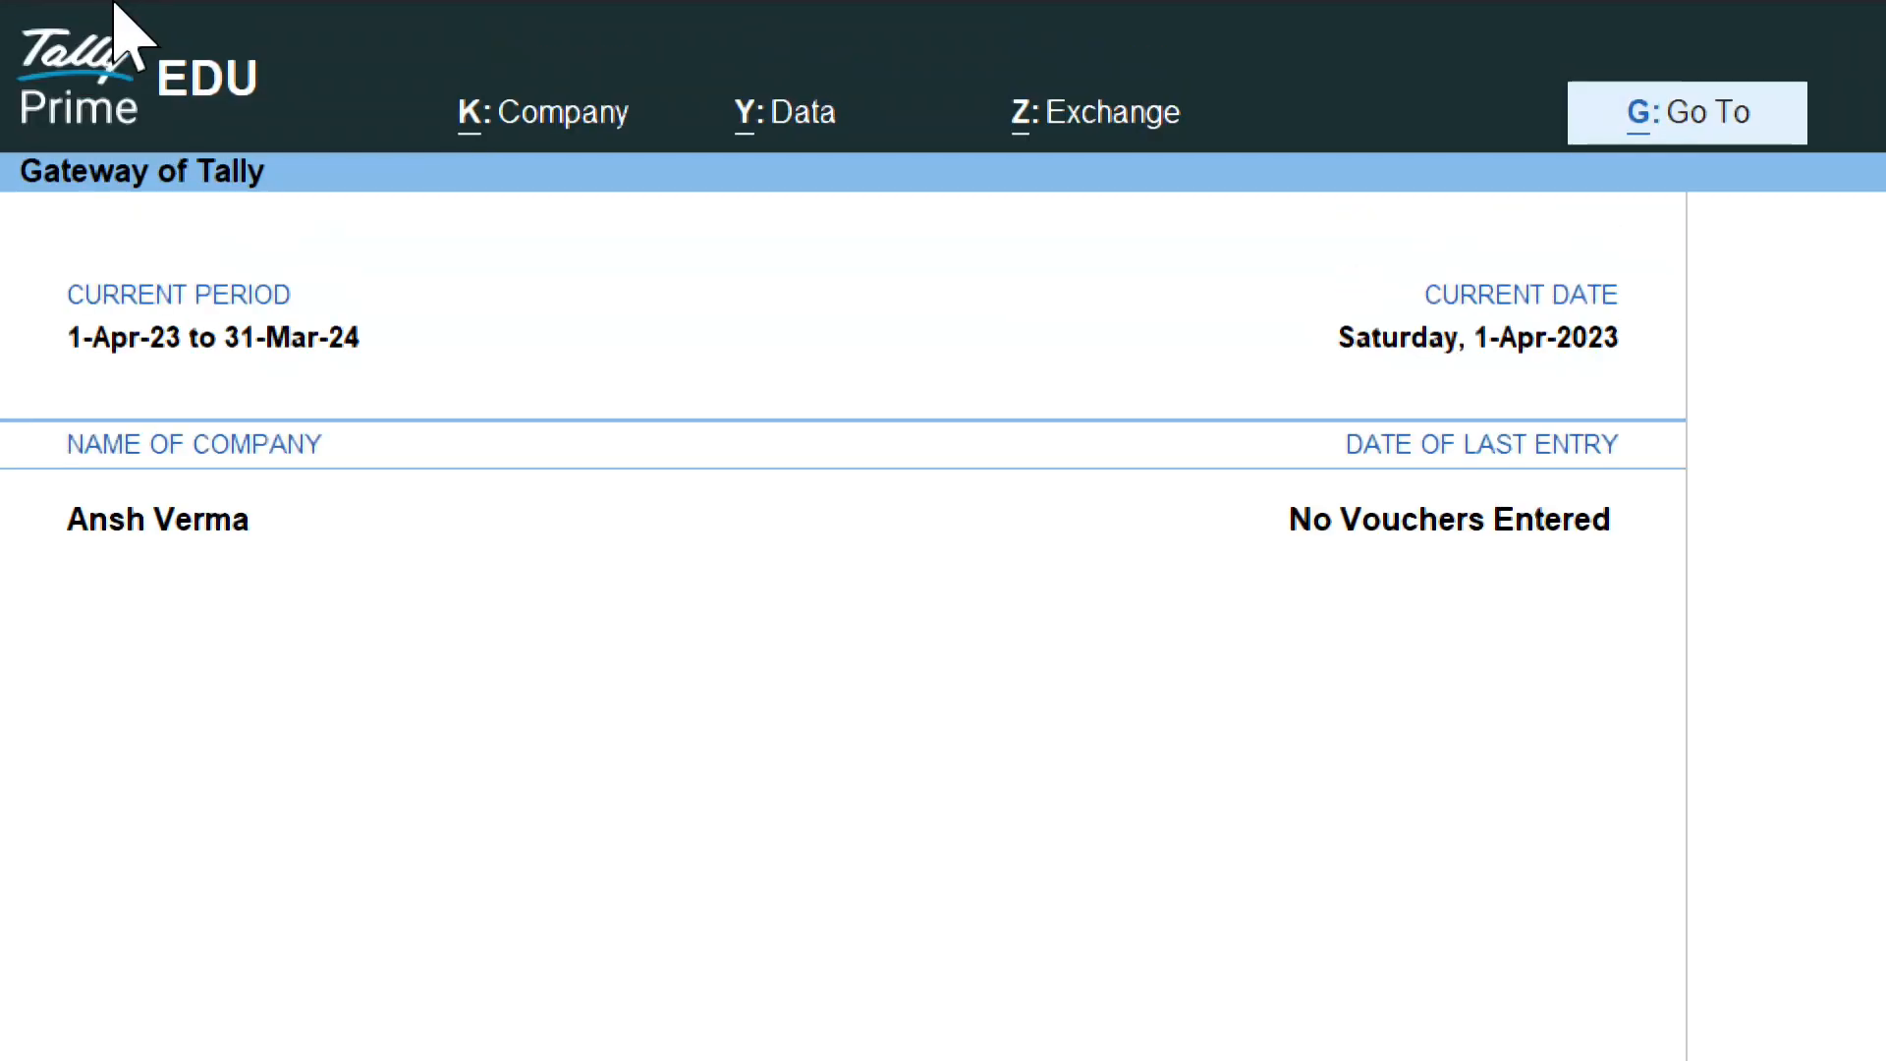
{"action": "key", "text": "ctrl+F3"}
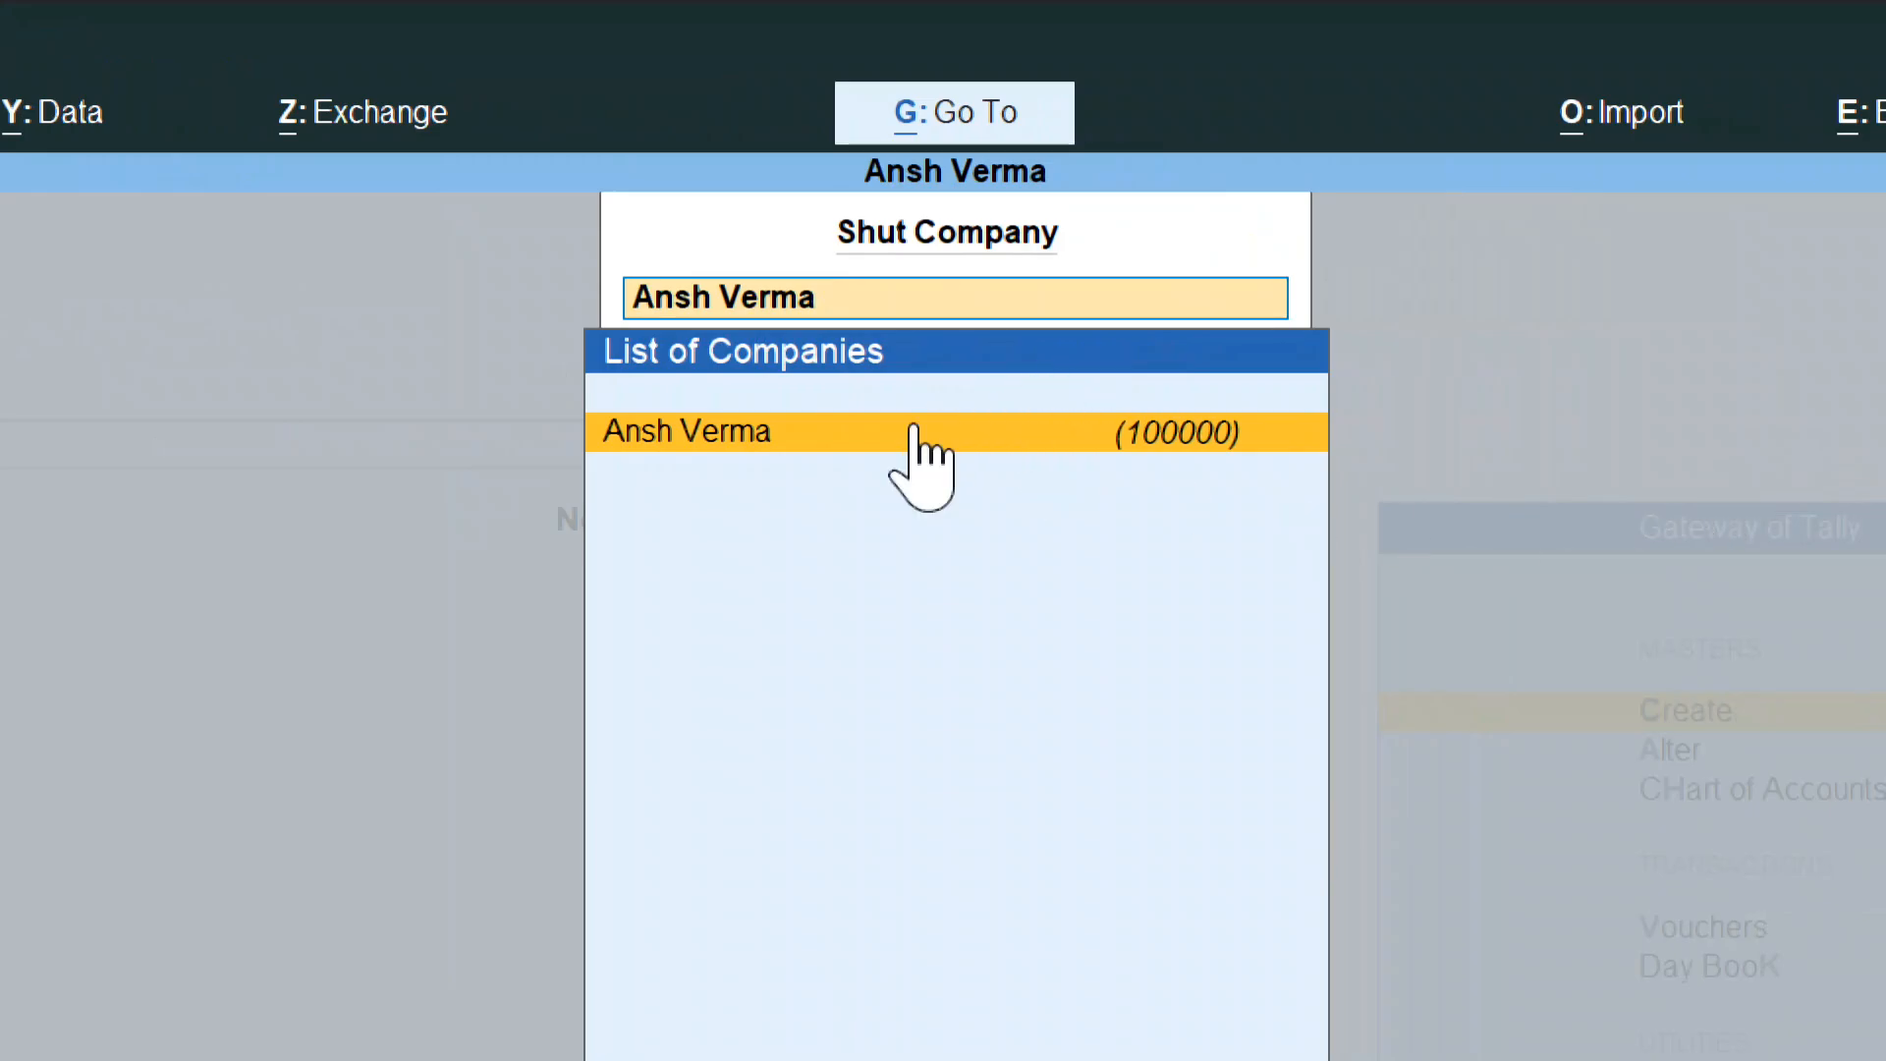
{"action": "left_click", "coordinate": [853, 437]}
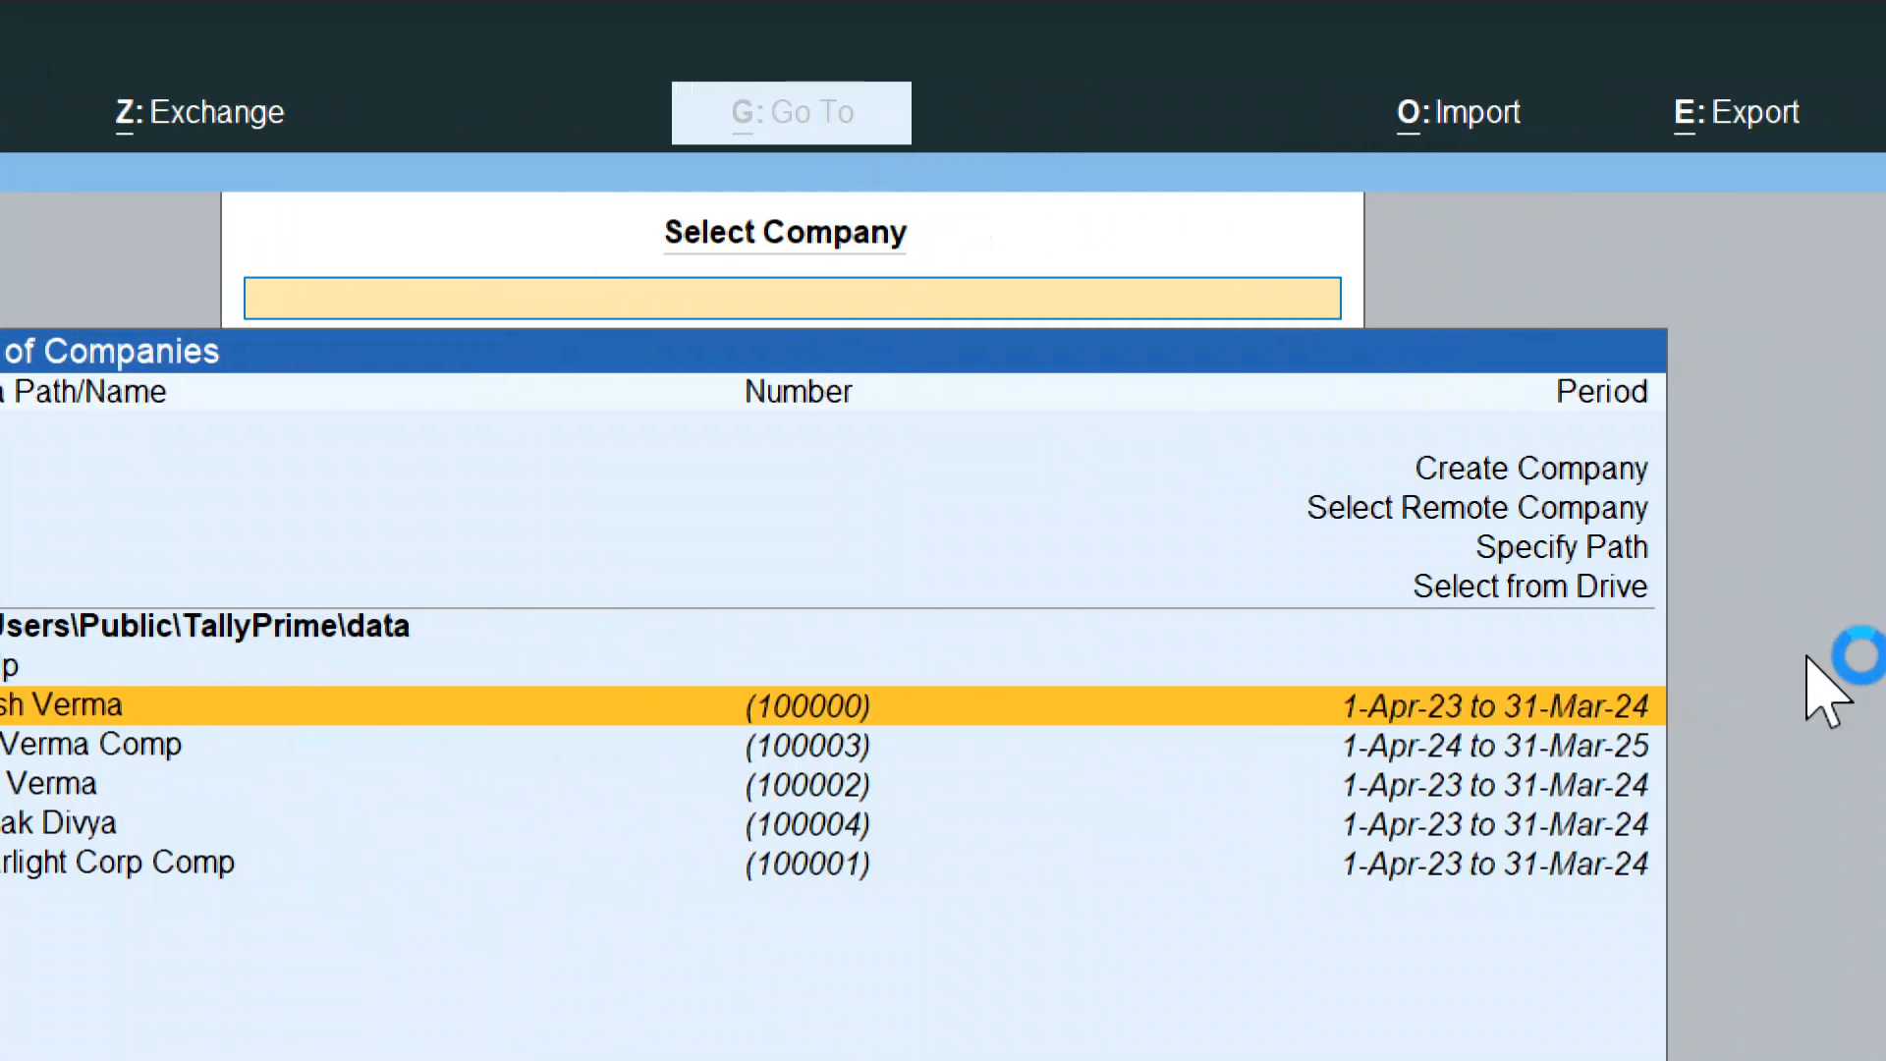
{"action": "left_click", "coordinate": [1404, 474]}
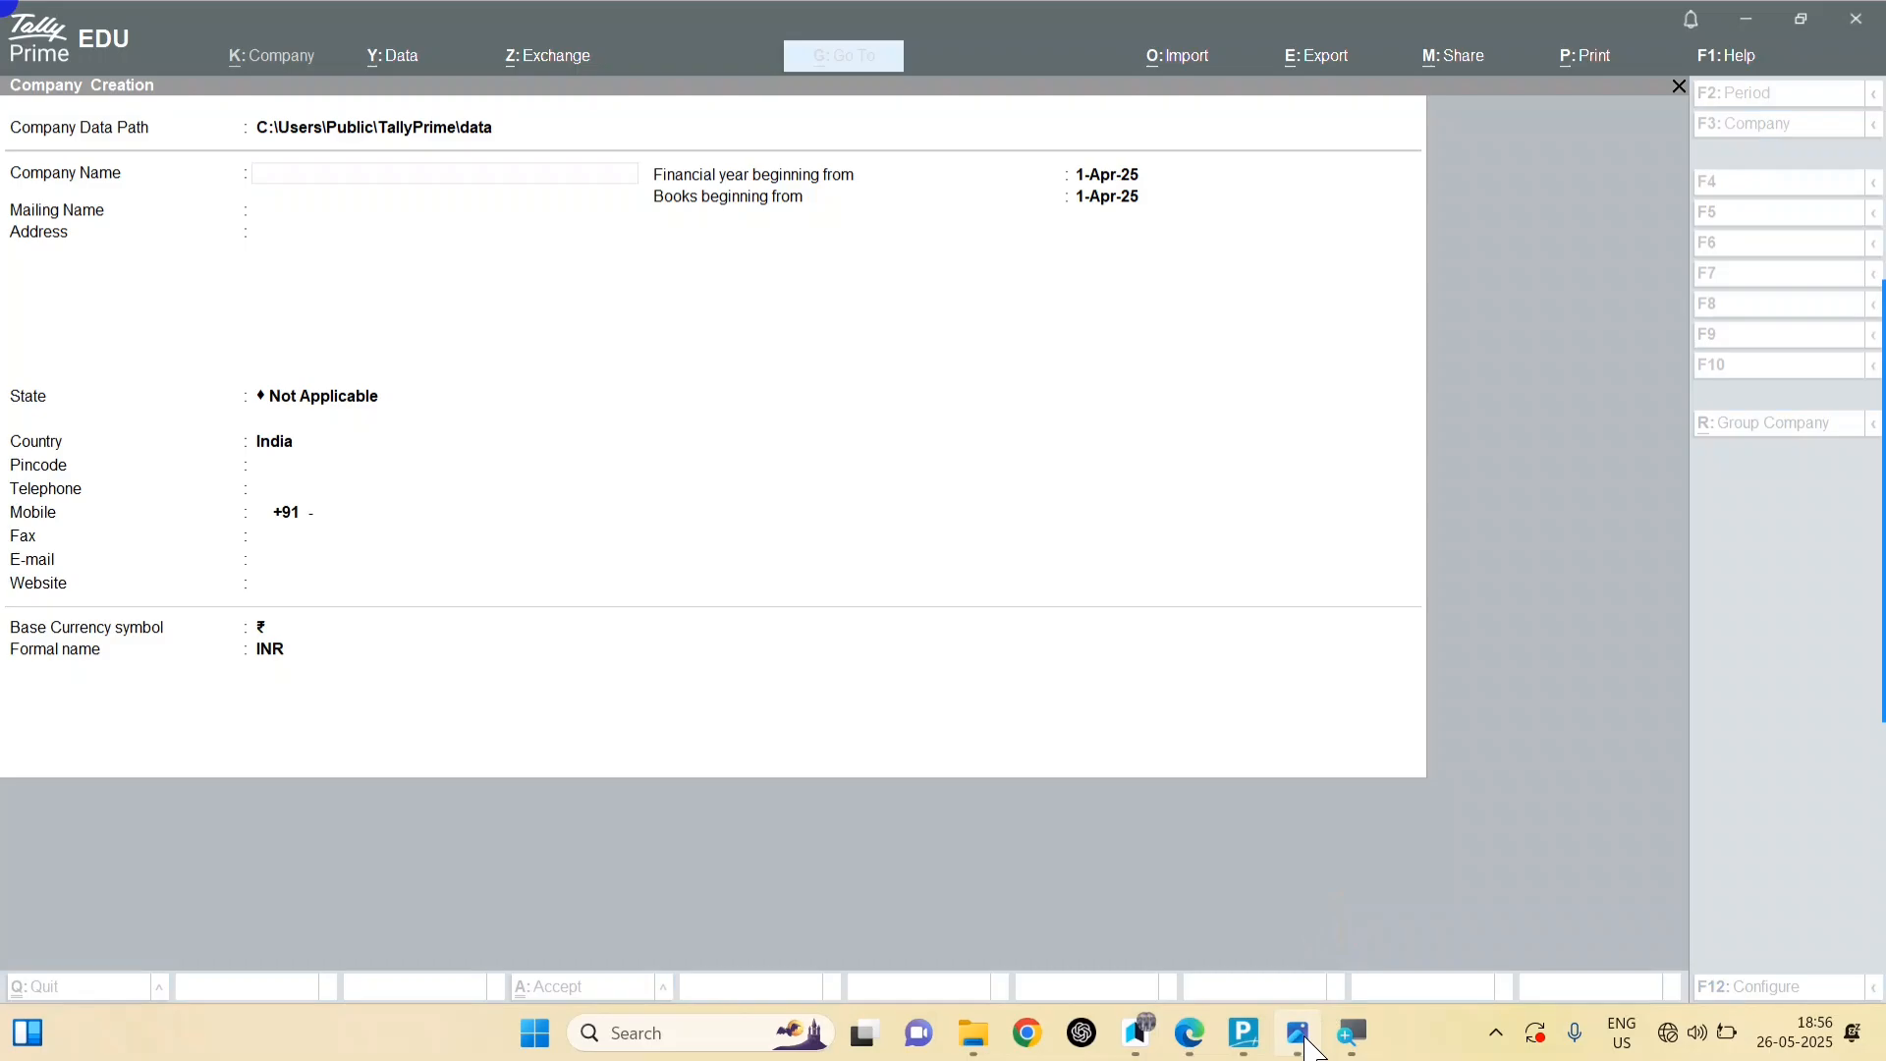
Step: Check the seller on the invoice and begin typing the Ace Mobile Manufacturer company name
{"action": "left_click", "coordinate": [1298, 1033]}
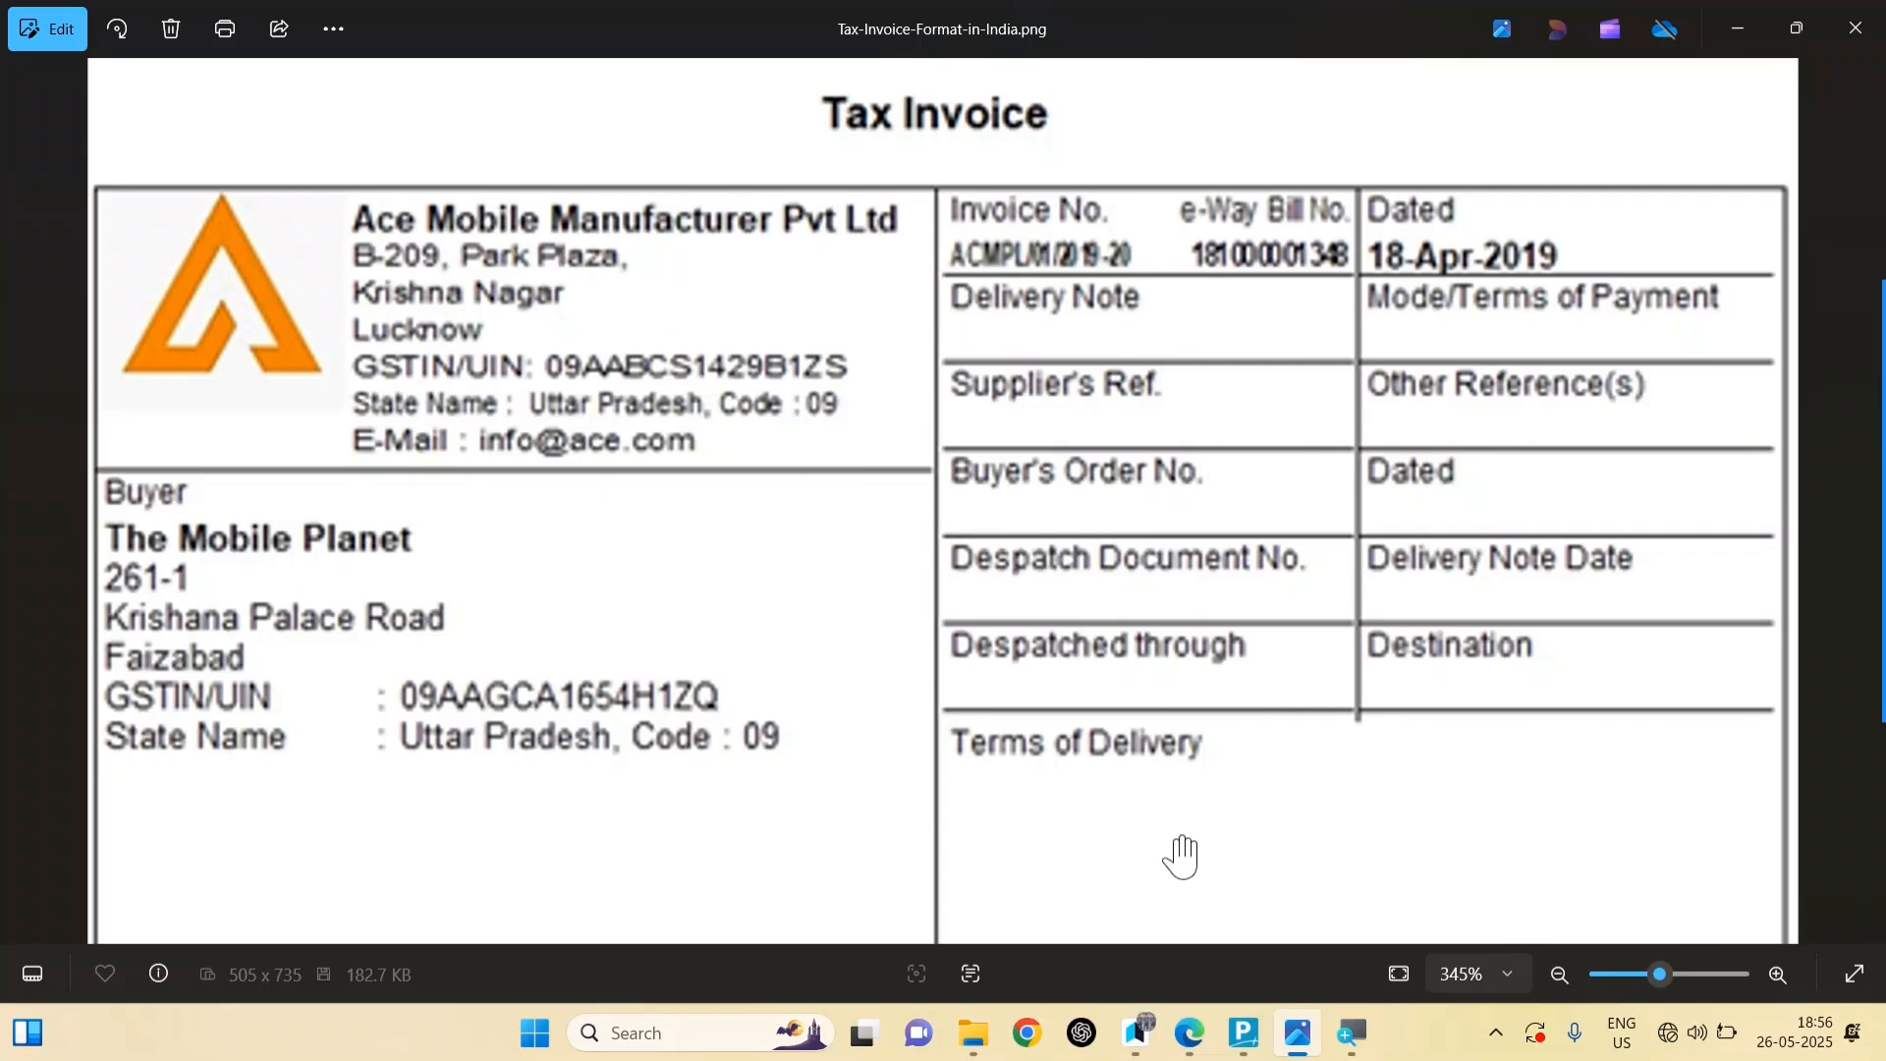
{"action": "mouse_move", "coordinate": [1257, 1039]}
{"action": "left_click", "coordinate": [1321, 884]}
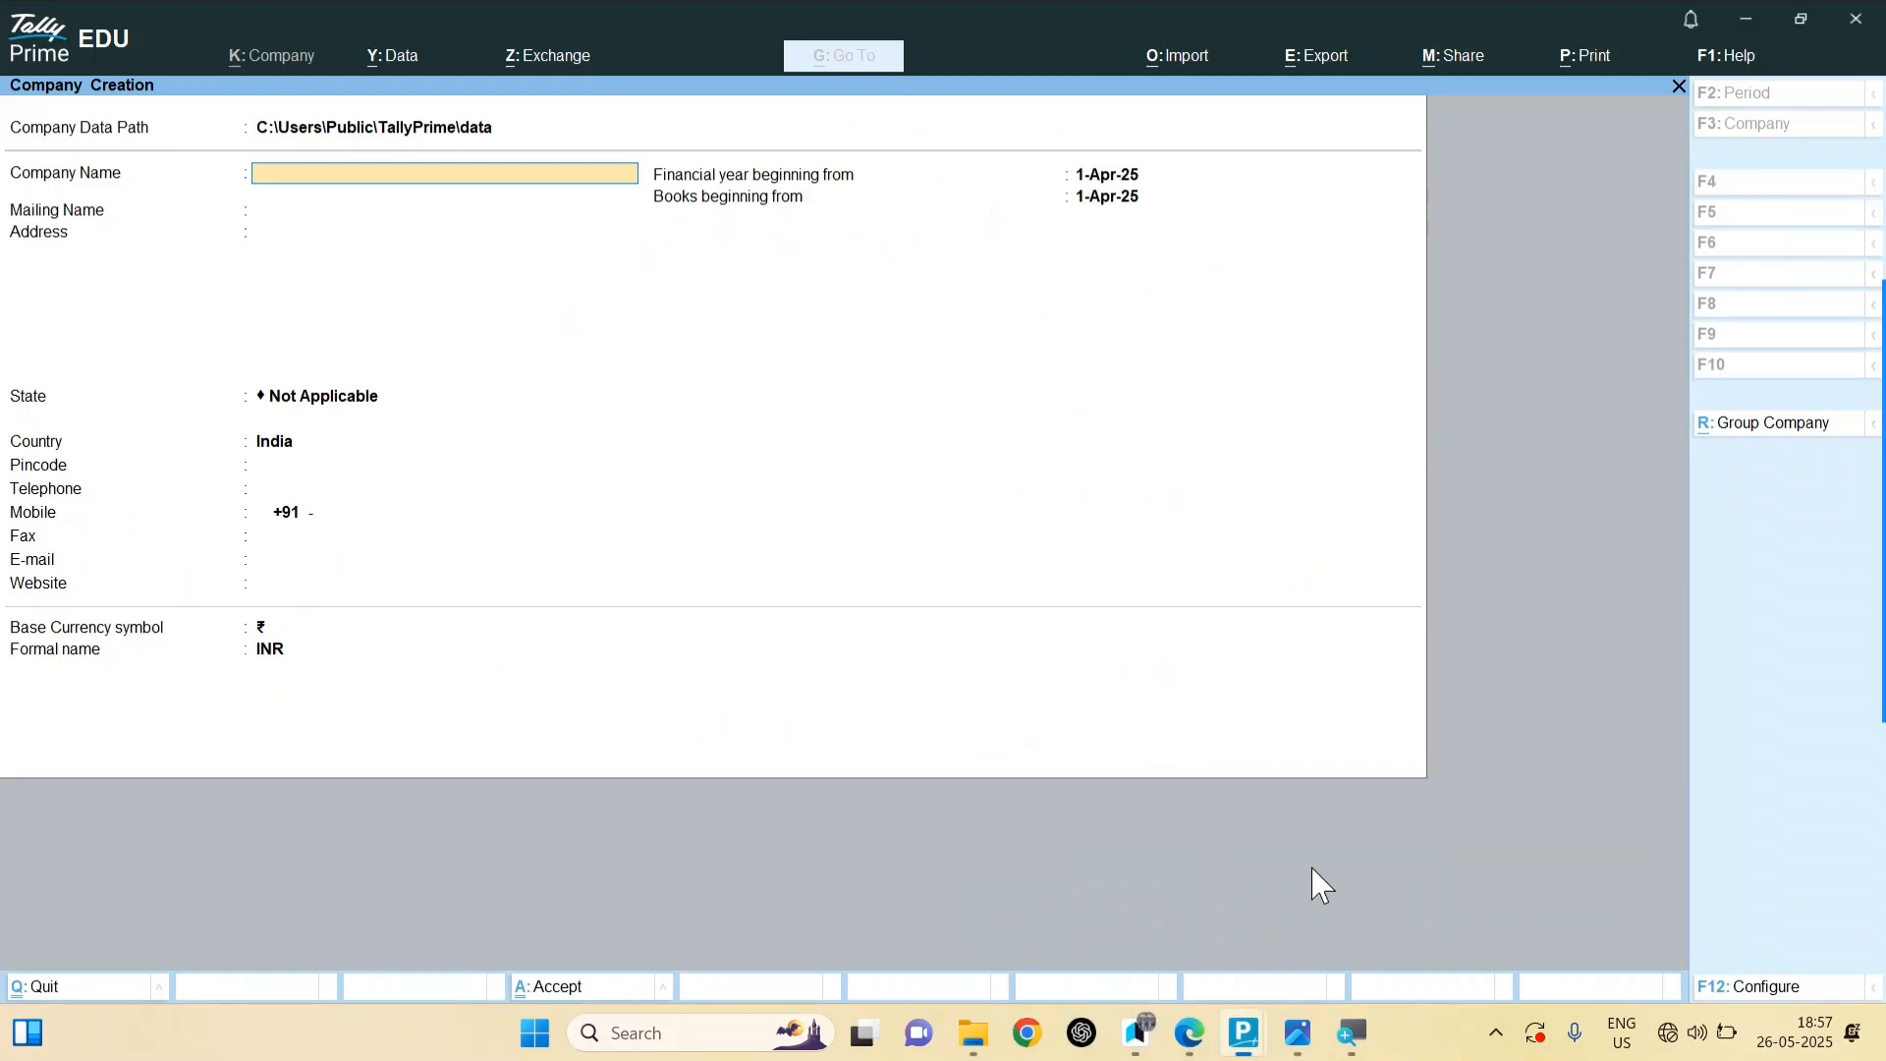
{"action": "left_click", "coordinate": [142, 201]}
{"action": "type", "text": "A"}
{"action": "left_click", "coordinate": [281, 183]}
{"action": "type", "text": "ce Mot"}
{"action": "type", "text": "ile Manufacturer"}
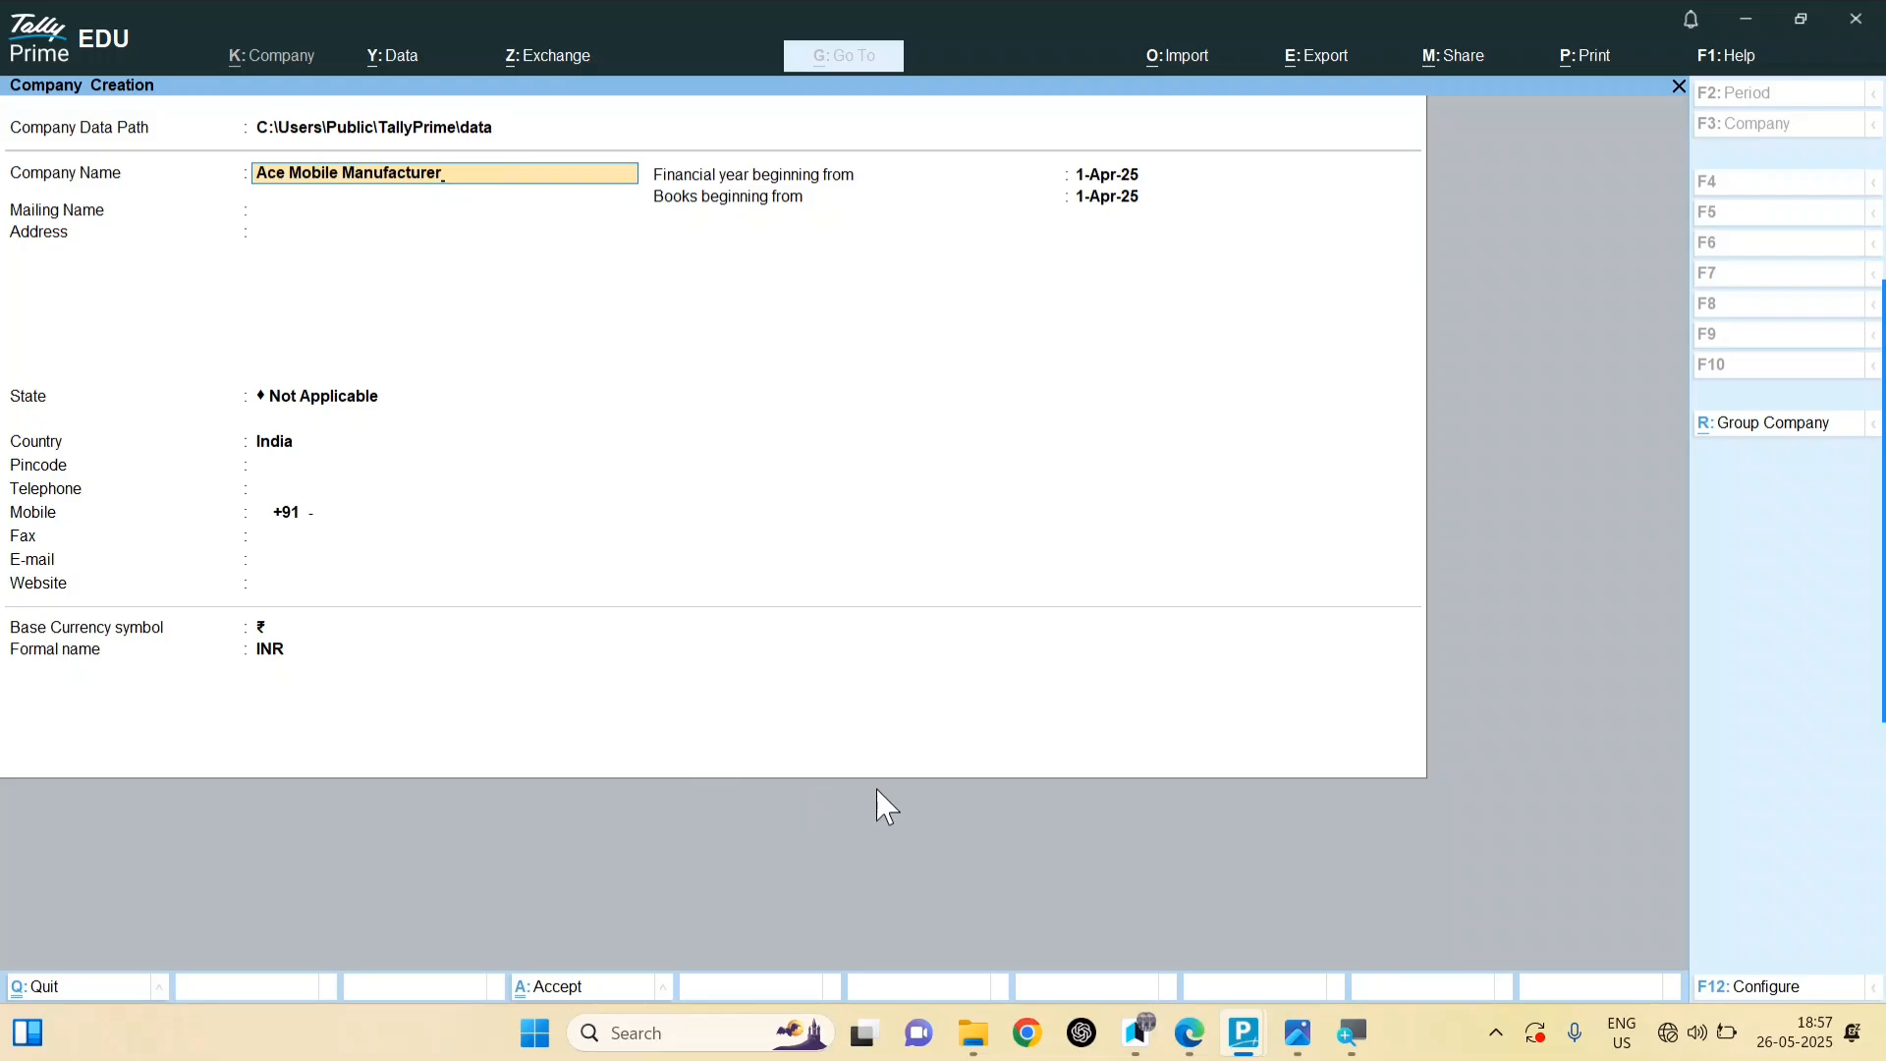
Step: Recheck the invoice and confirm Ace Mobile Manufacturer Pvt Ltd as company and mailing name
{"action": "left_click", "coordinate": [1298, 1041]}
{"action": "left_click", "coordinate": [1243, 1033]}
{"action": "type", "text": "d"}
{"action": "left_click", "coordinate": [1298, 1033]}
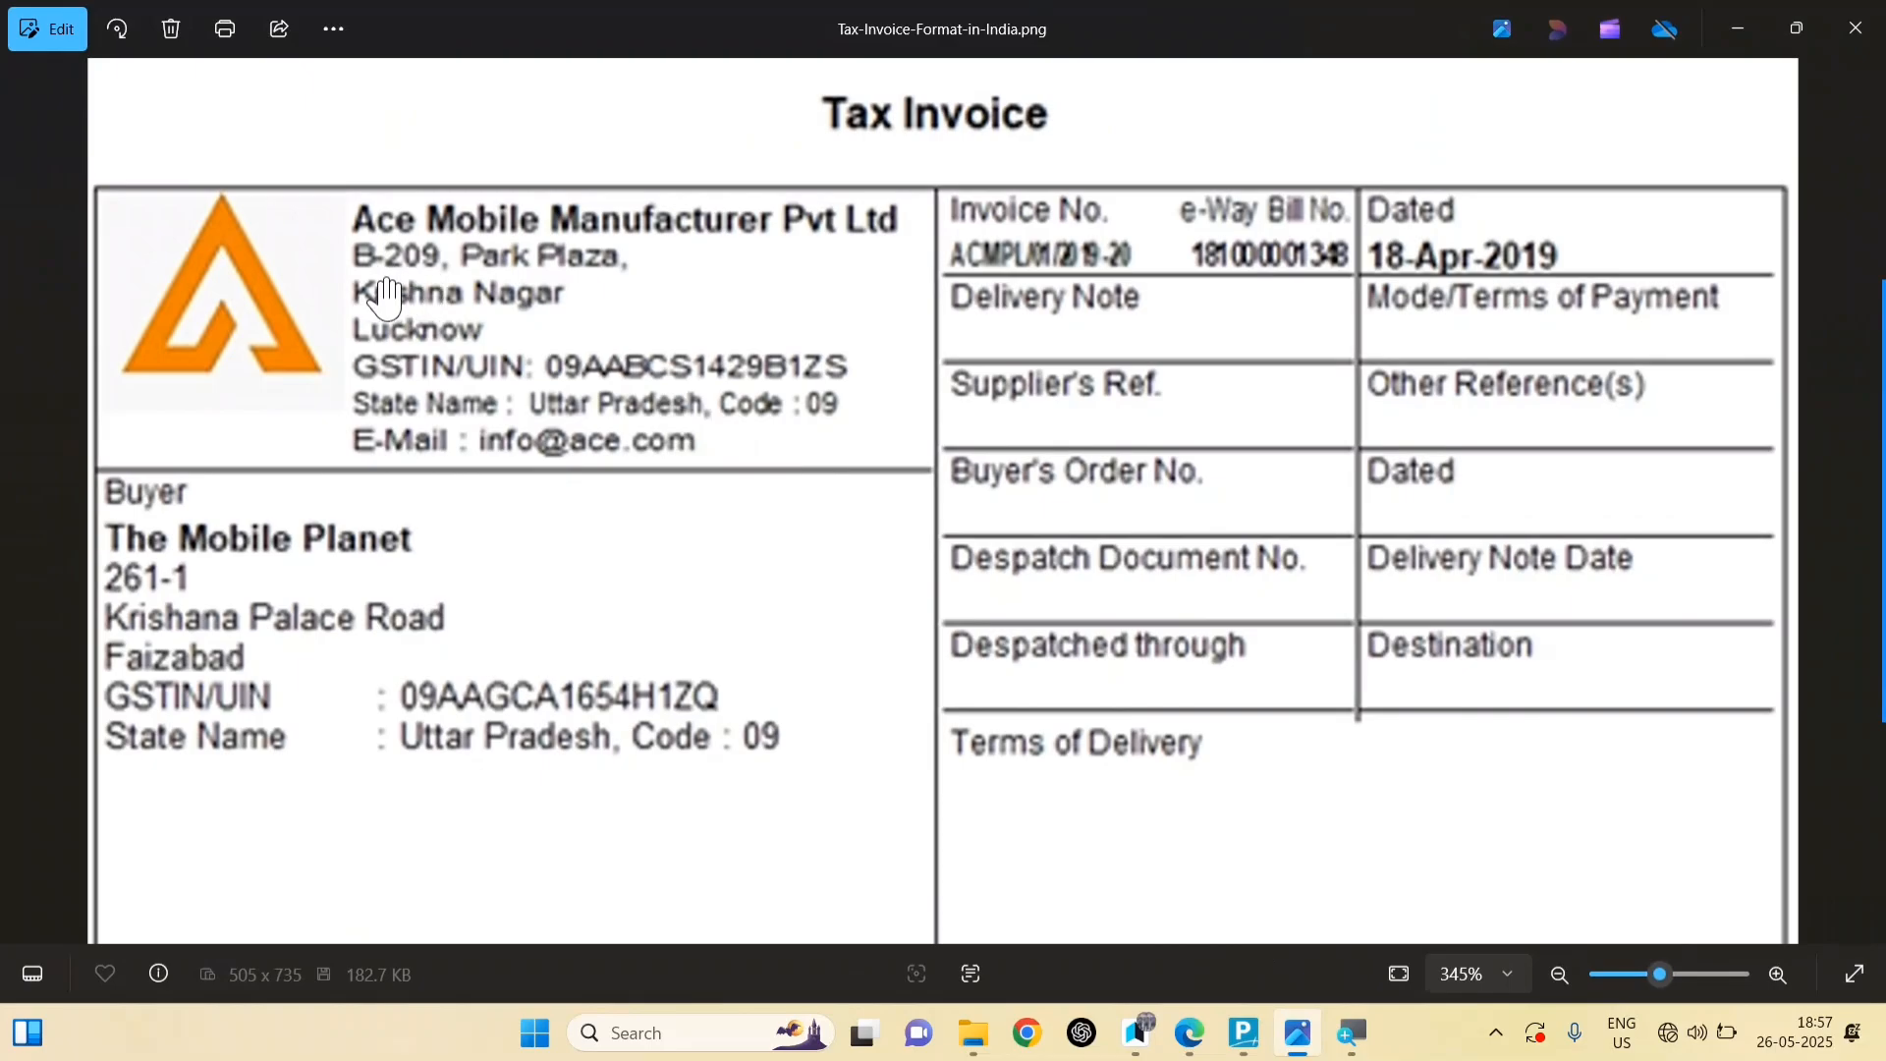
{"action": "left_click", "coordinate": [1298, 1034]}
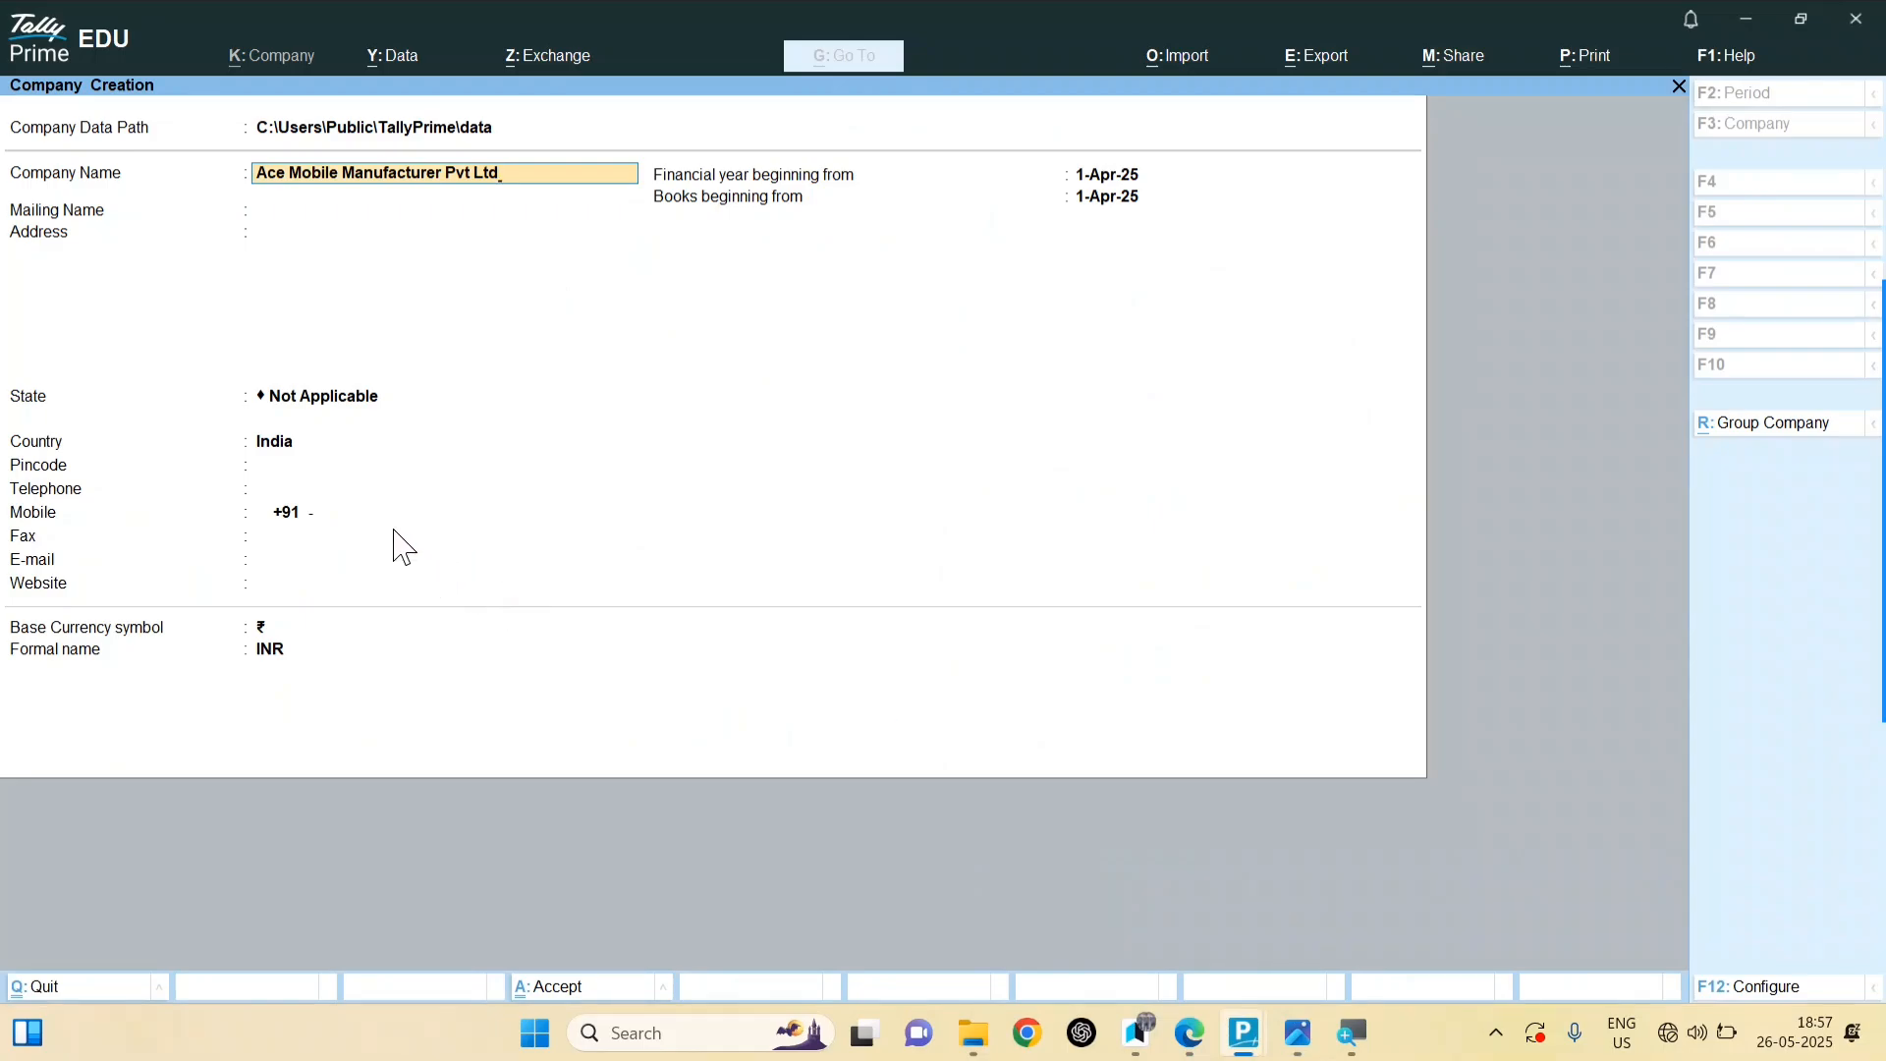
{"action": "key", "text": "Return"}
{"action": "key", "text": "Return"}
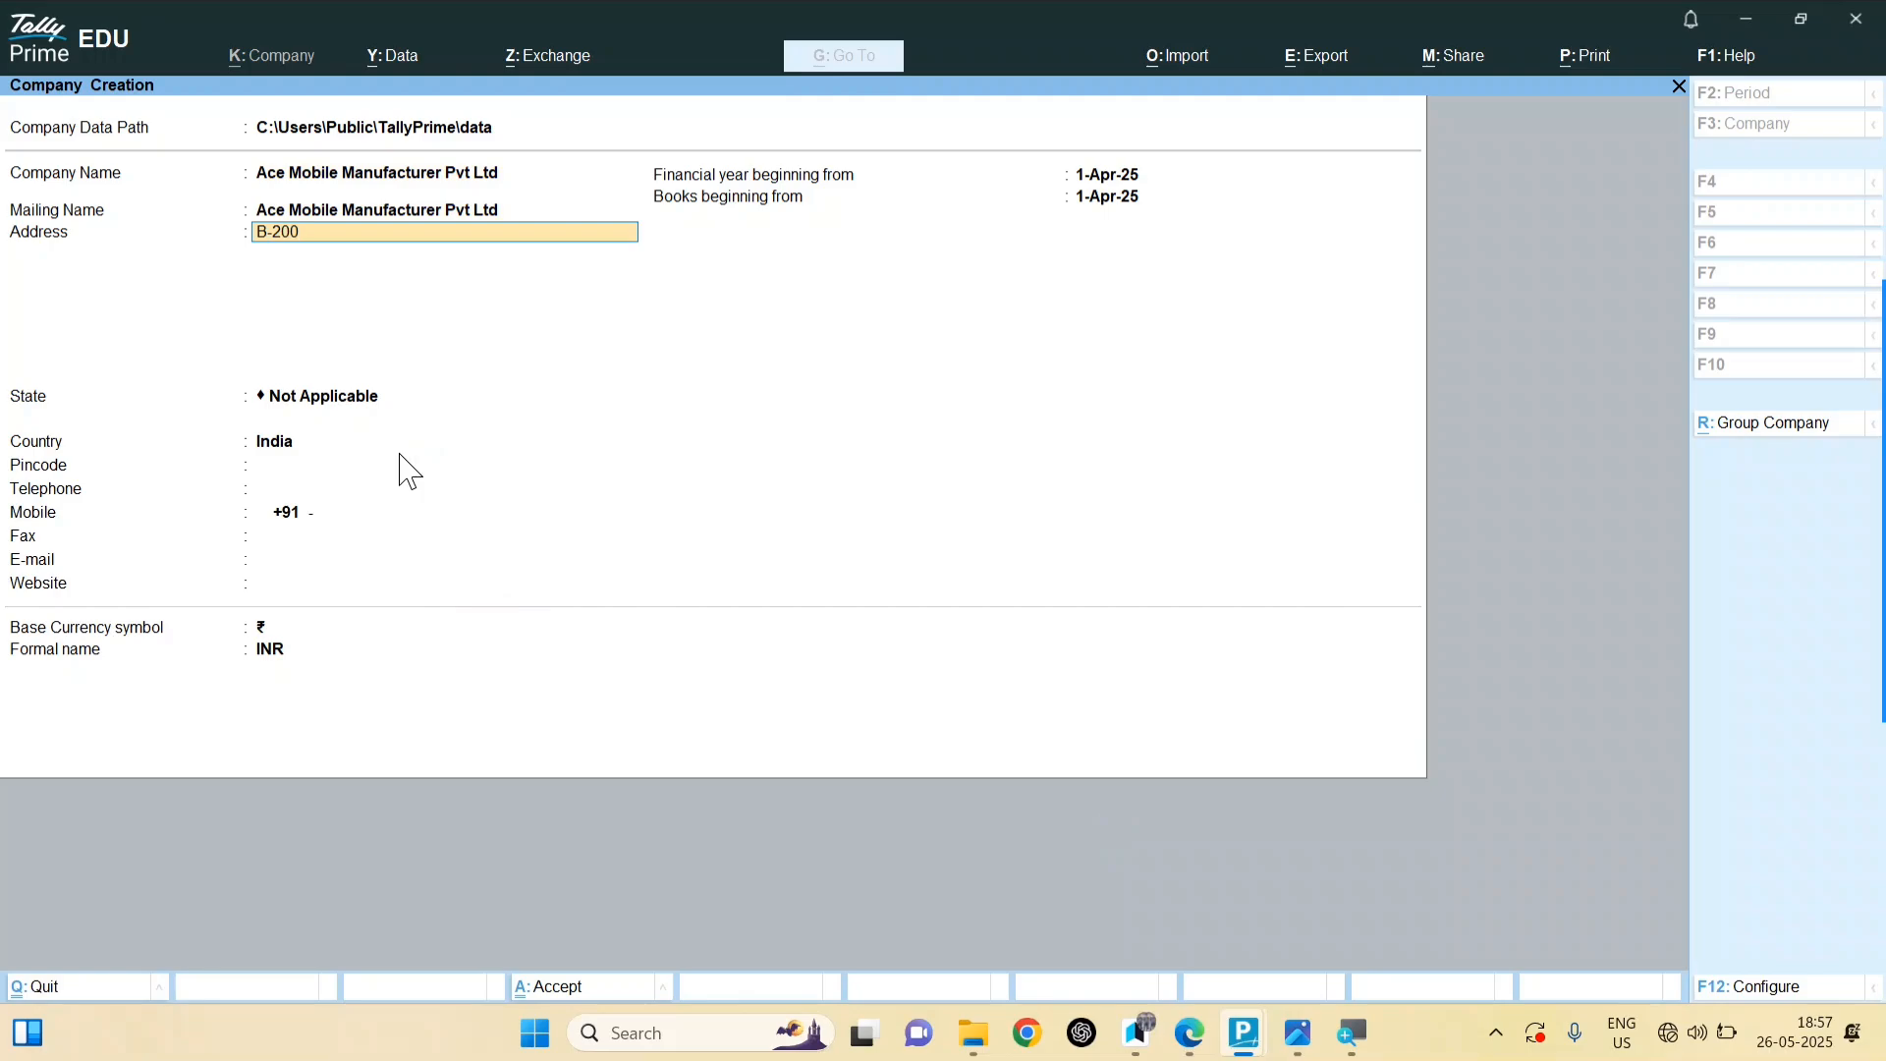
{"action": "mouse_move", "coordinate": [1297, 1041]}
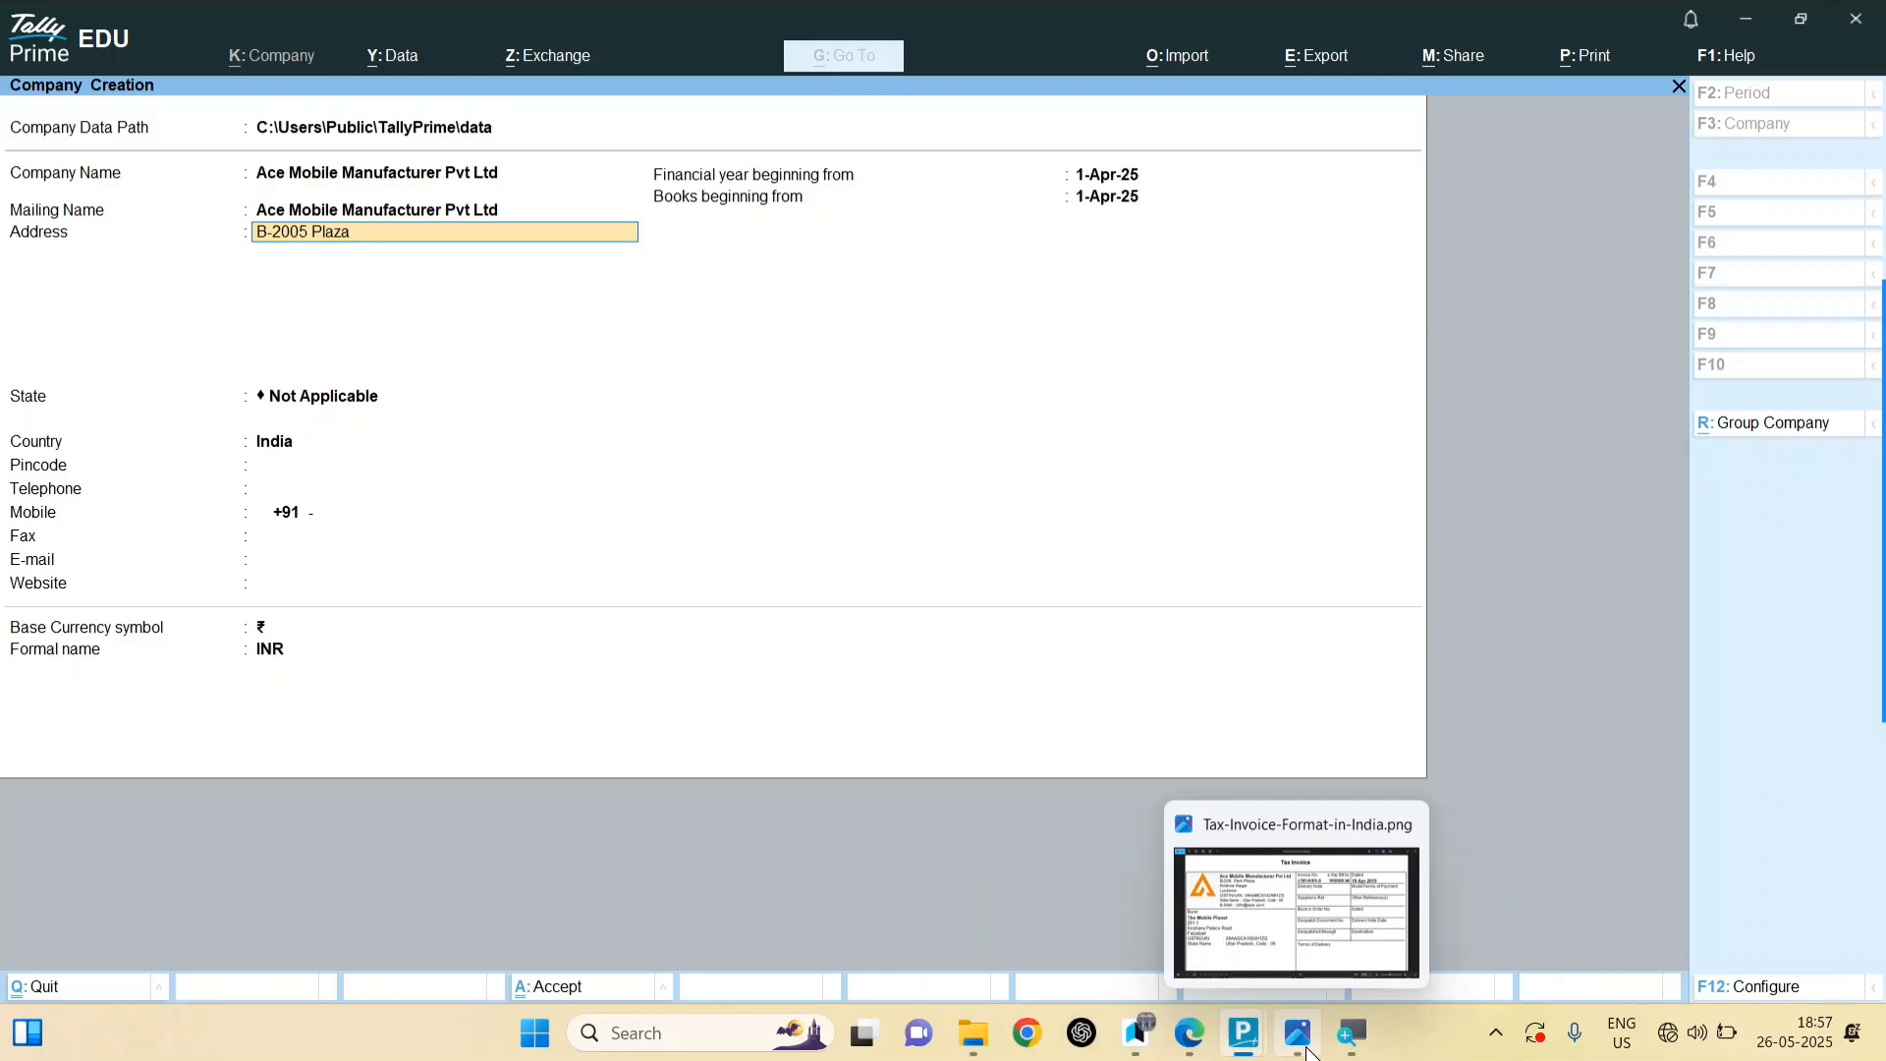
{"action": "left_click", "coordinate": [1307, 1049]}
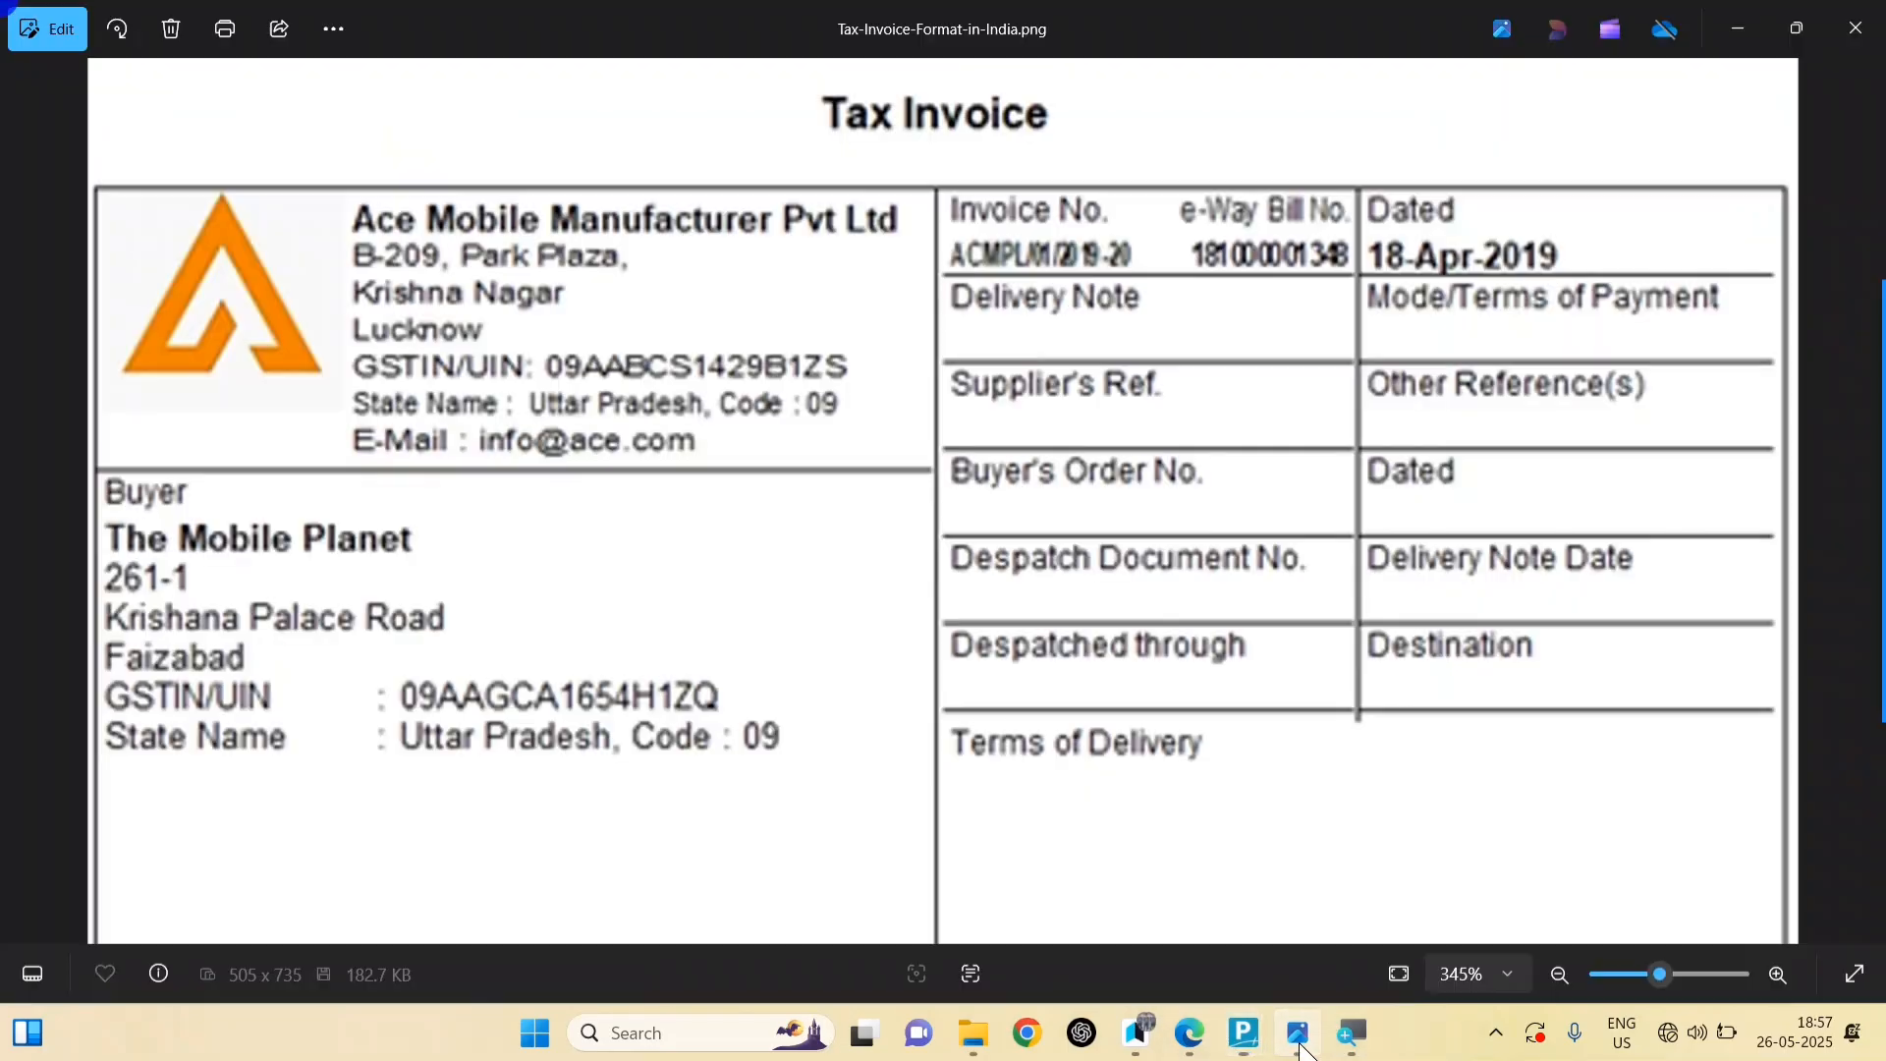
{"action": "key", "text": "alt+Tab"}
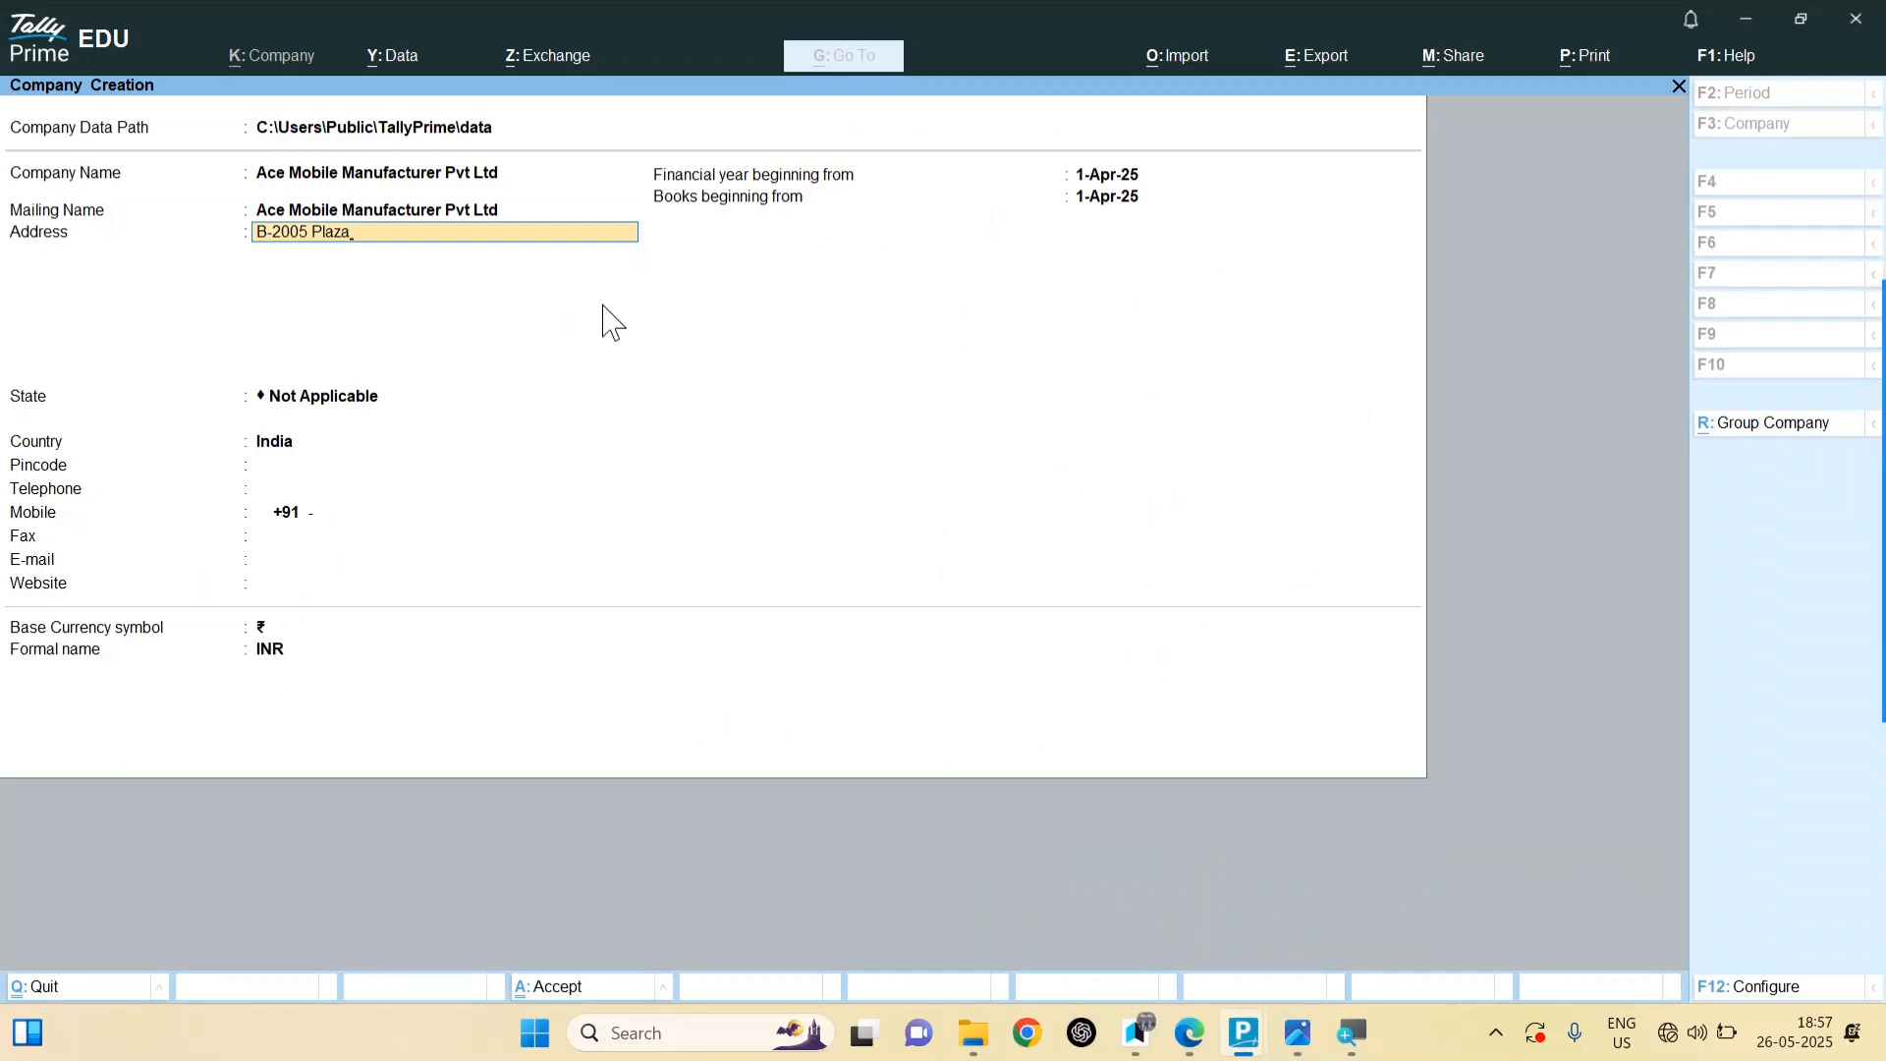
{"action": "left_click", "coordinate": [245, 236]}
{"action": "left_click", "coordinate": [292, 235]}
{"action": "key", "text": "BackSpace"}
{"action": "type", "text": "Plaza"}
{"action": "key", "text": "Return"}
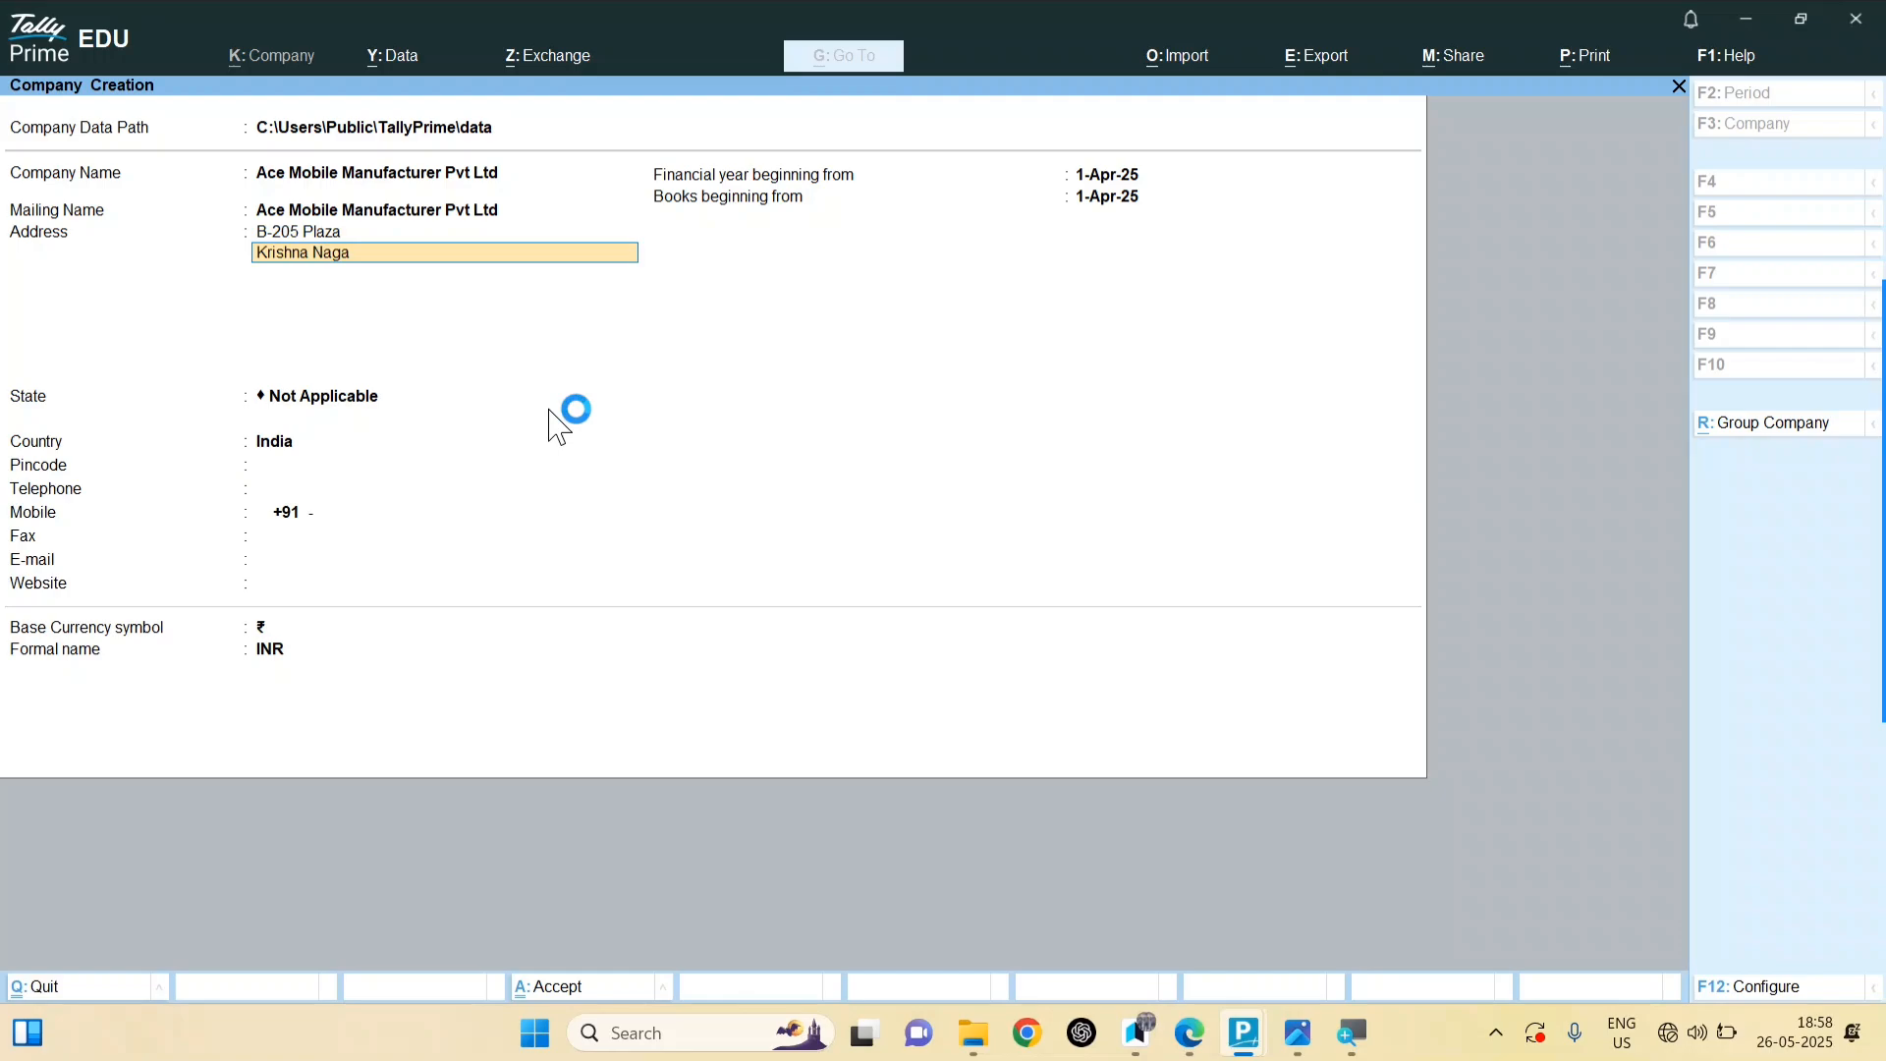
Step: Add Lucknow as the third address line and set State to Uttar Pradesh
{"action": "key", "text": "Return"}
{"action": "type", "text": "Lucknow"}
{"action": "key", "text": "Return"}
{"action": "key", "text": "Return"}
{"action": "type", "text": "U"}
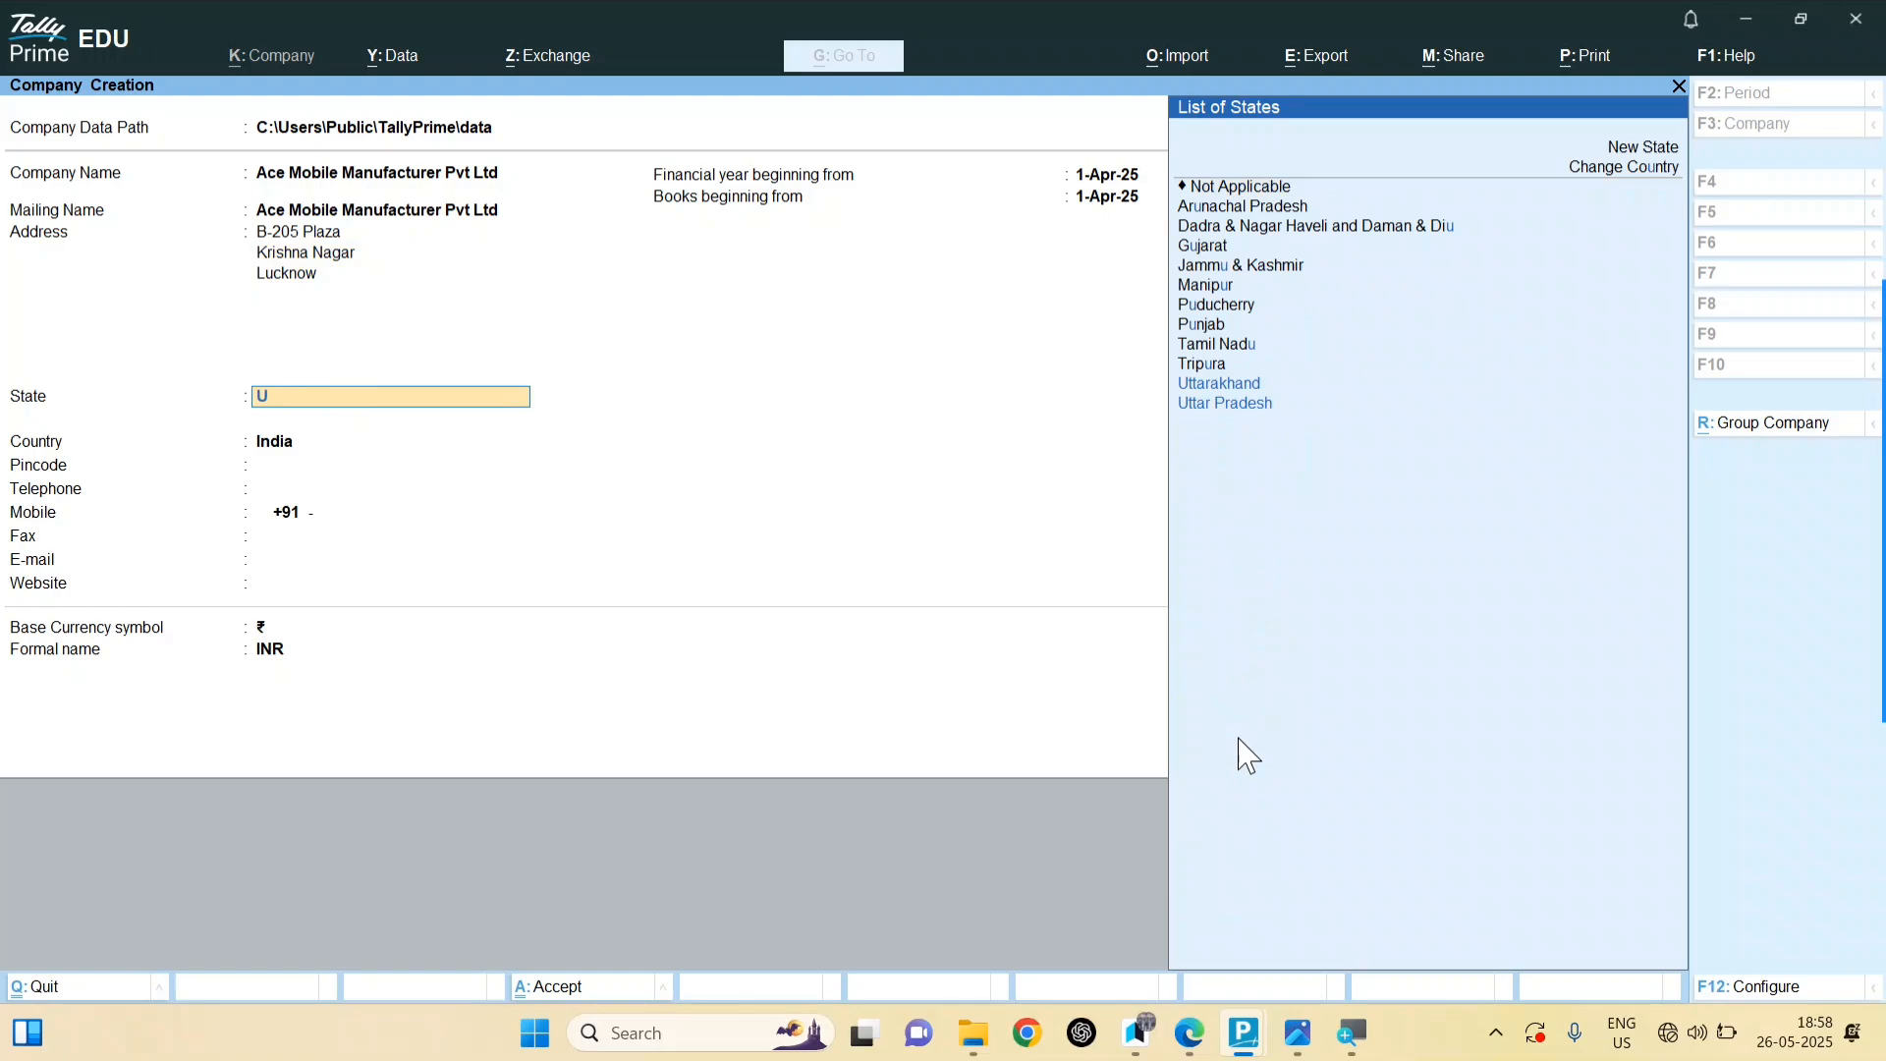
{"action": "type", "text": "ttar Rpa"}
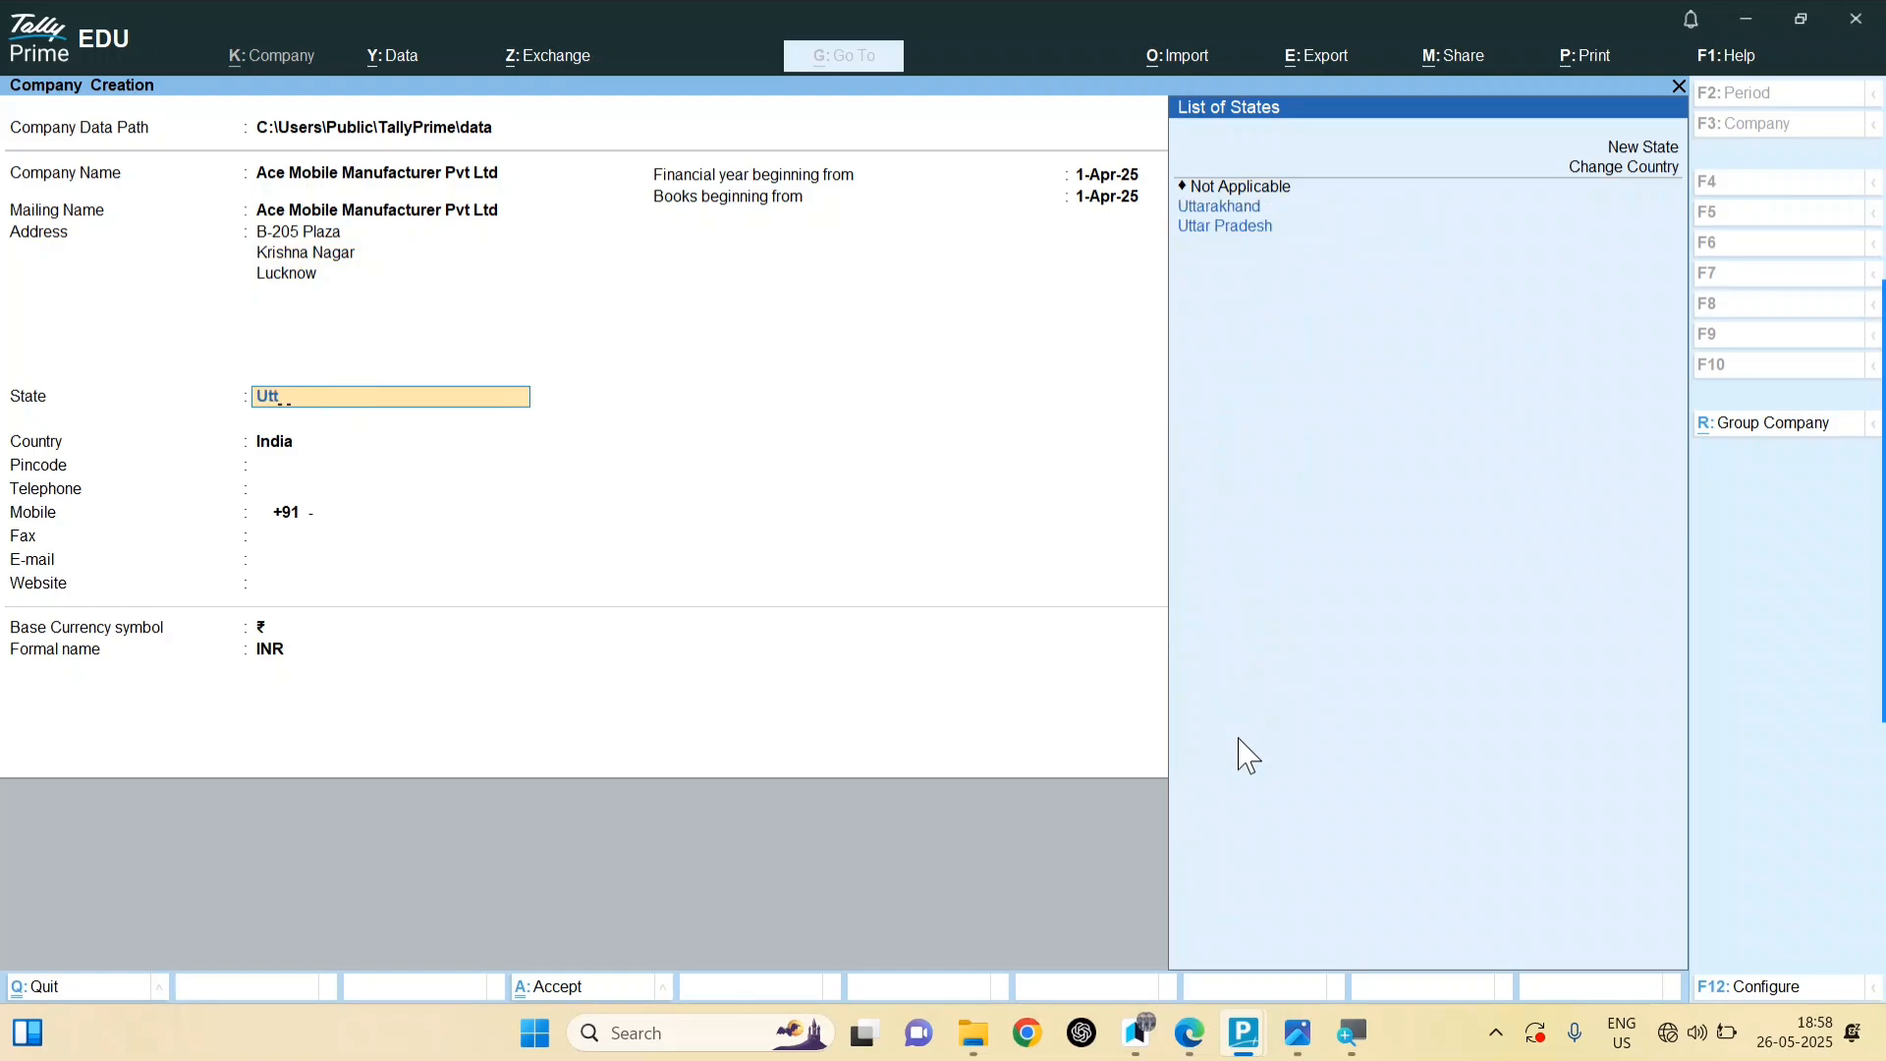
{"action": "key", "text": "BackSpace"}
{"action": "key", "text": "BackSpace"}
{"action": "key", "text": "BackSpace"}
{"action": "type", "text": "Pradesh"}
{"action": "mouse_move", "coordinate": [1295, 1056]}
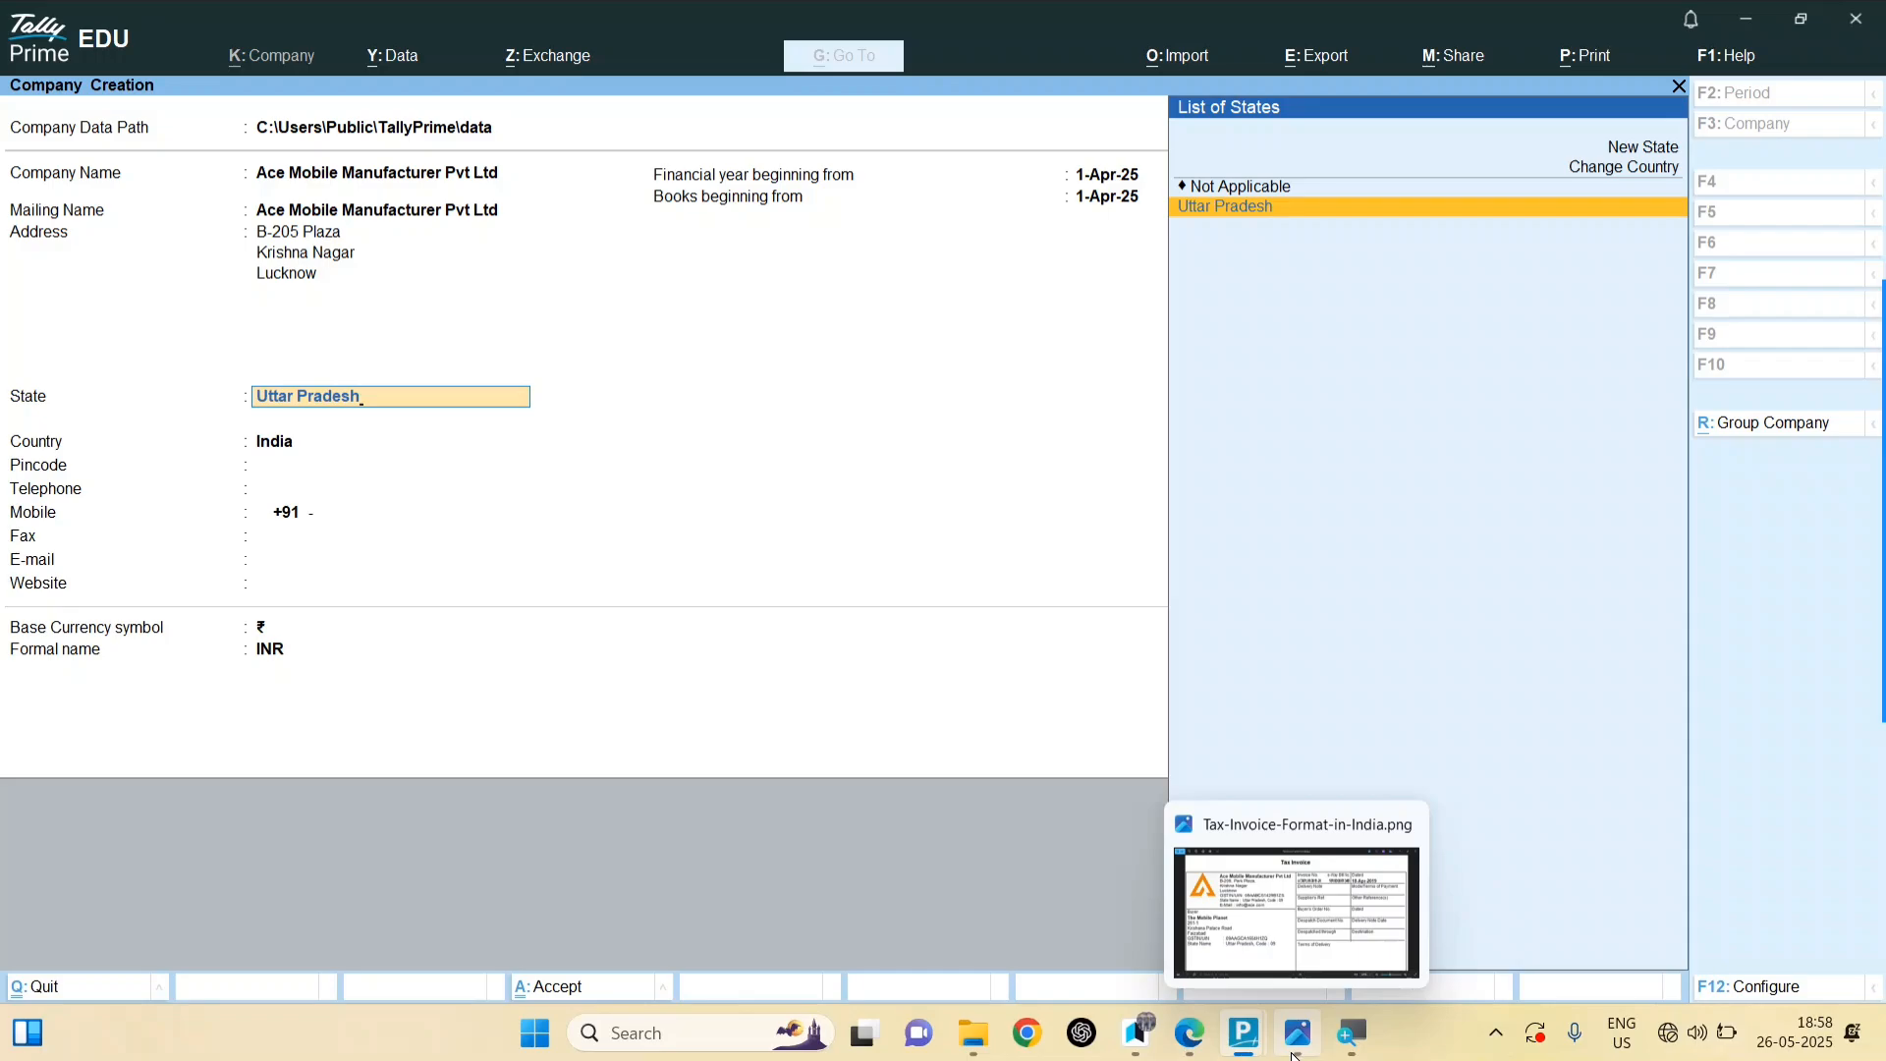
{"action": "left_click", "coordinate": [1294, 1054]}
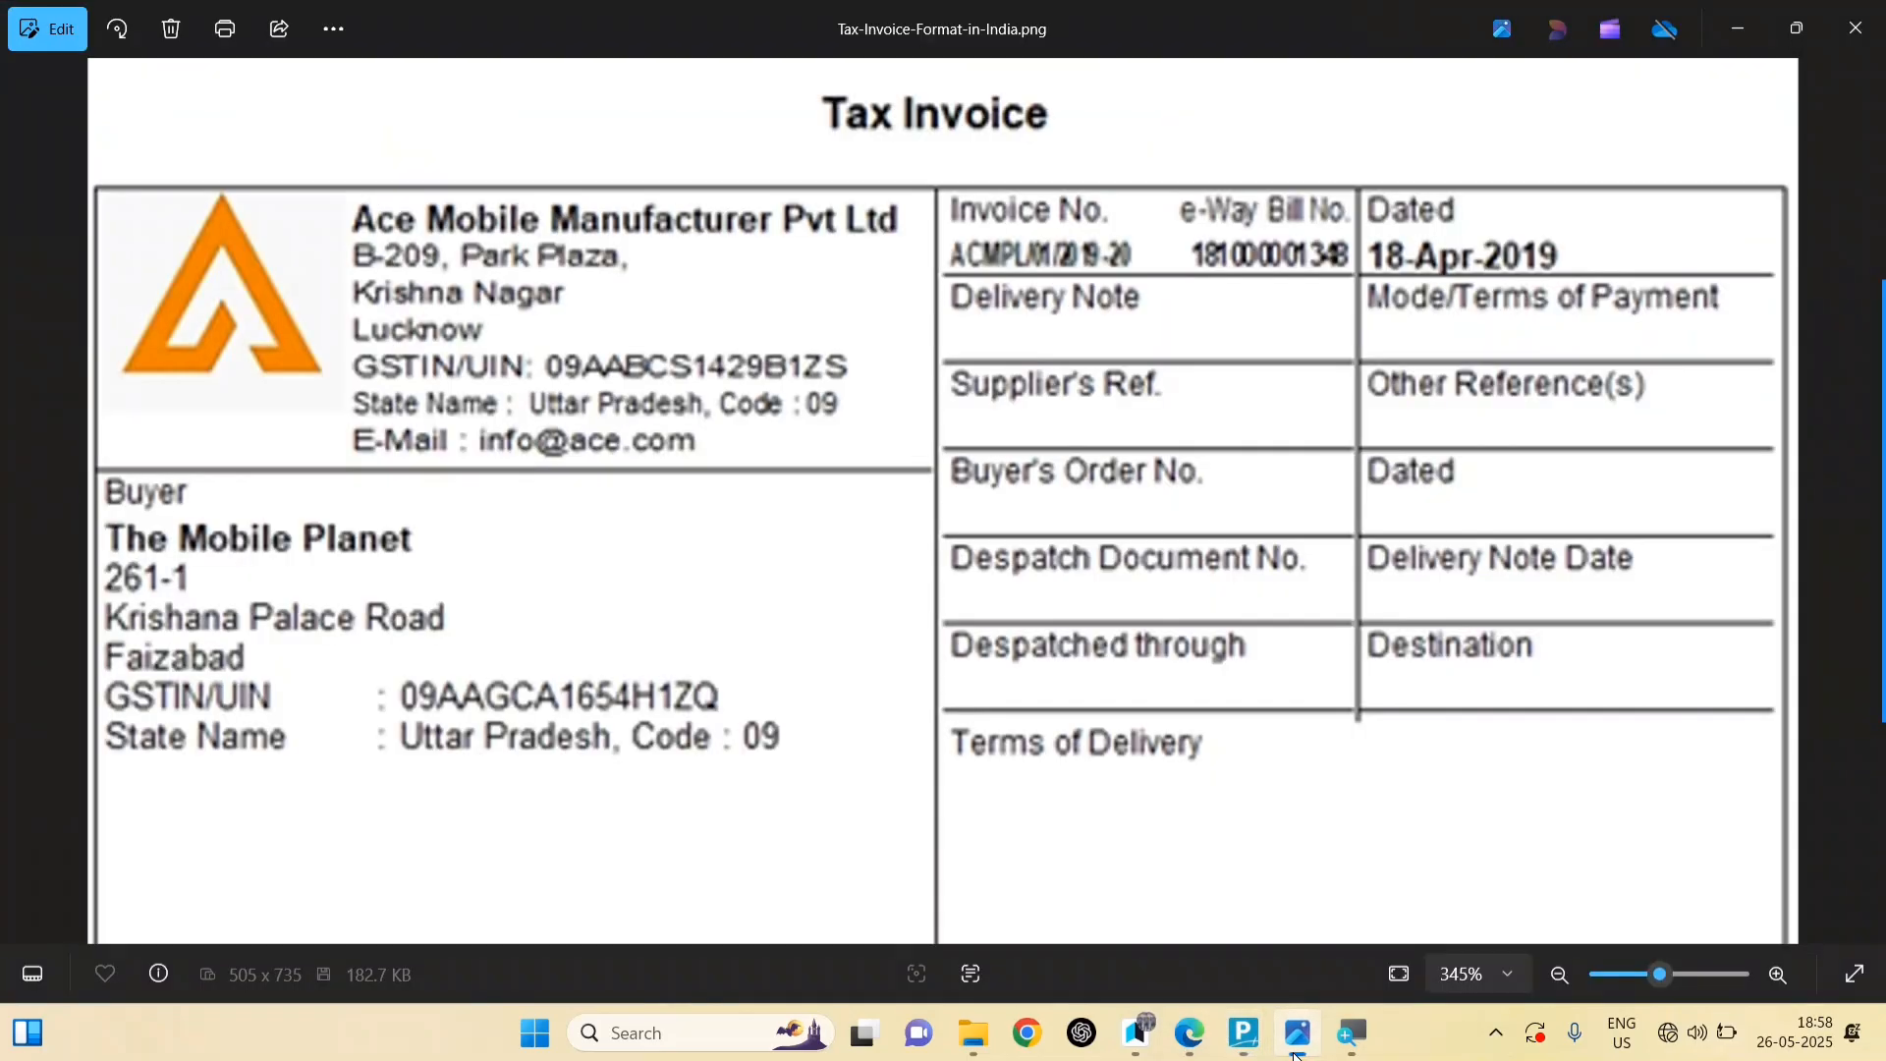
{"action": "mouse_move", "coordinate": [1244, 1033]}
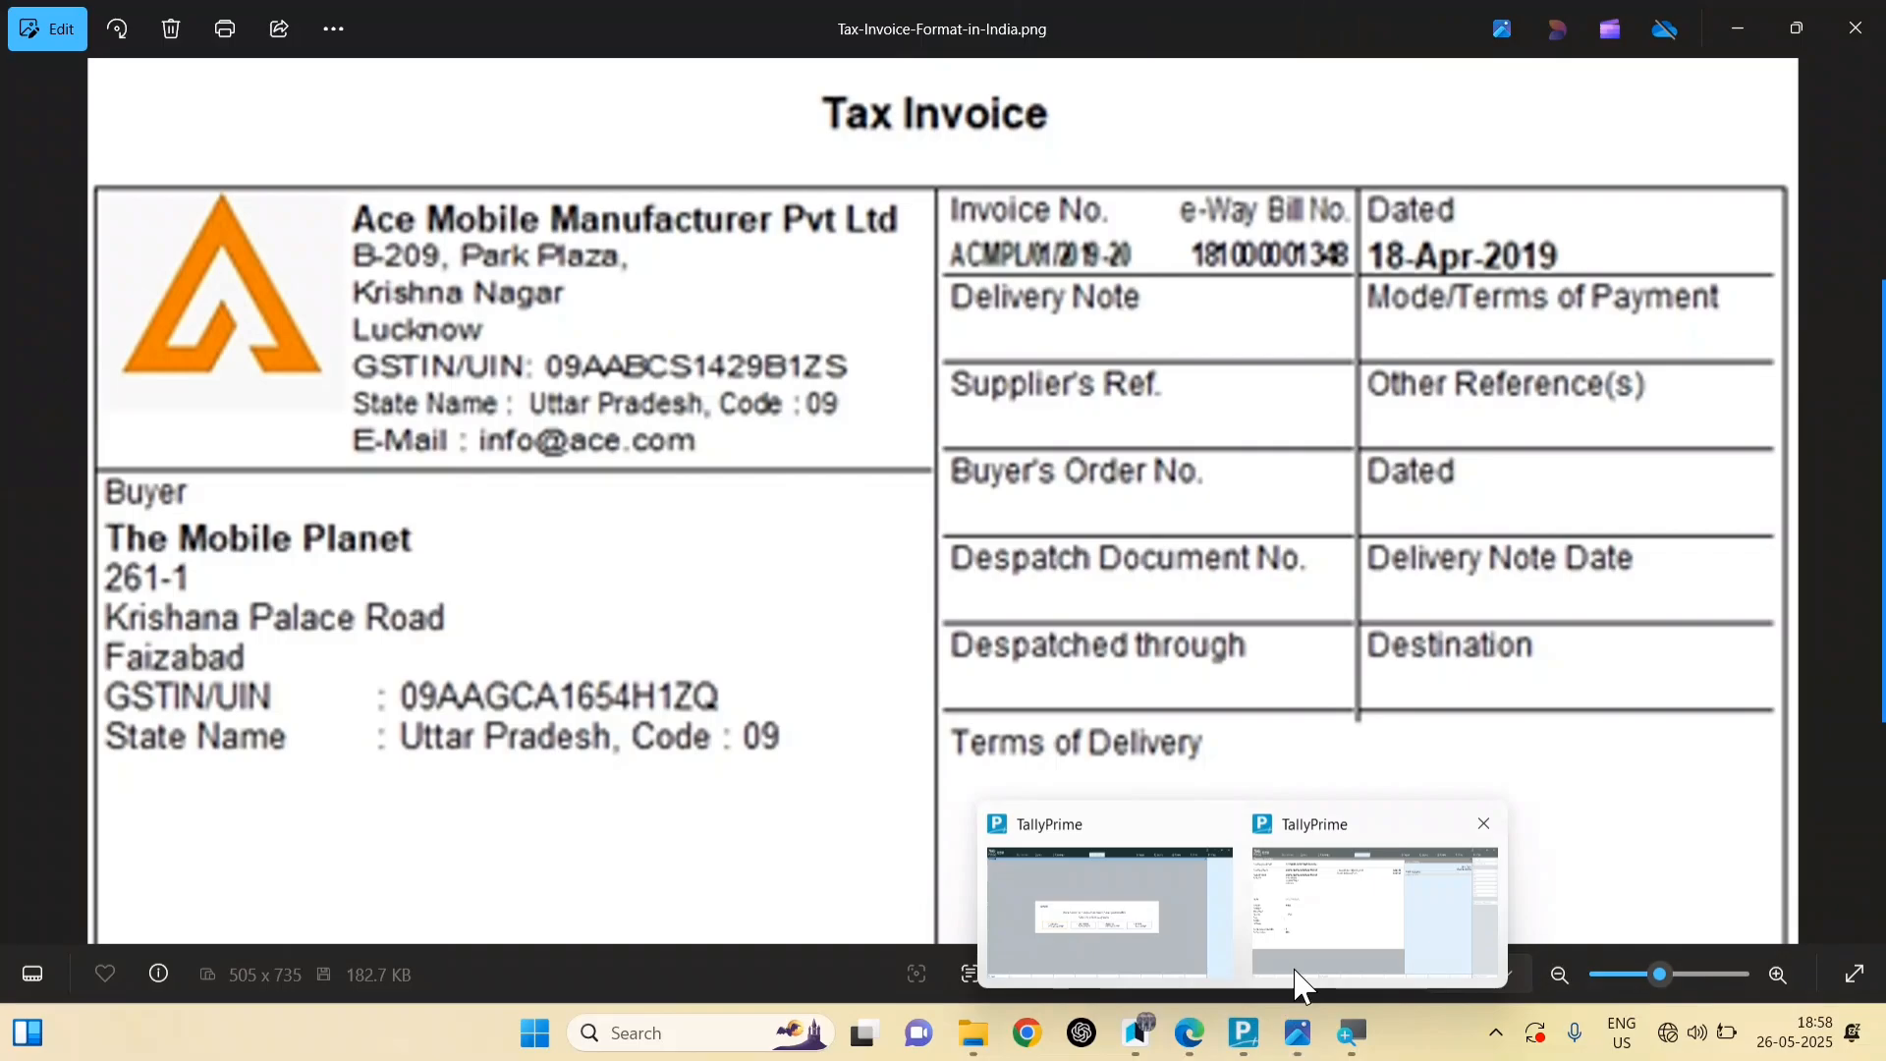
{"action": "left_click", "coordinate": [1303, 983]}
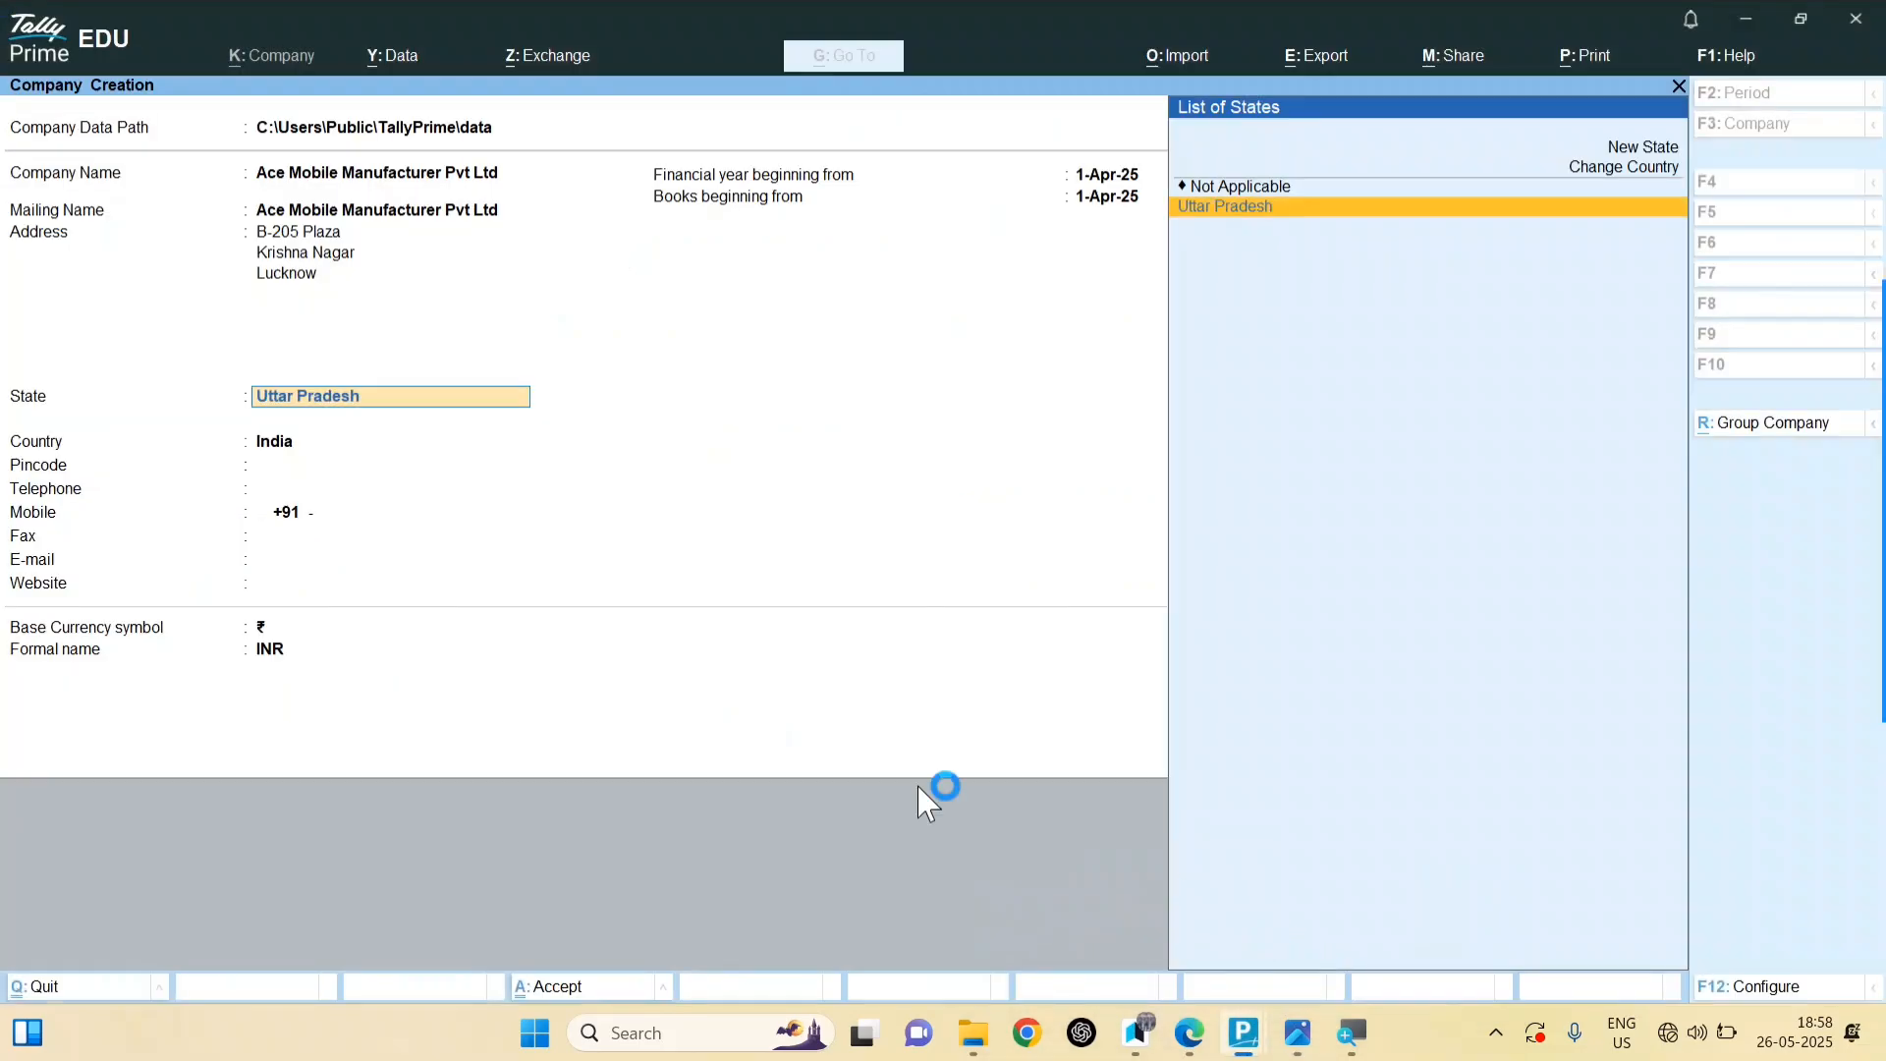
{"action": "left_click", "coordinate": [316, 238]}
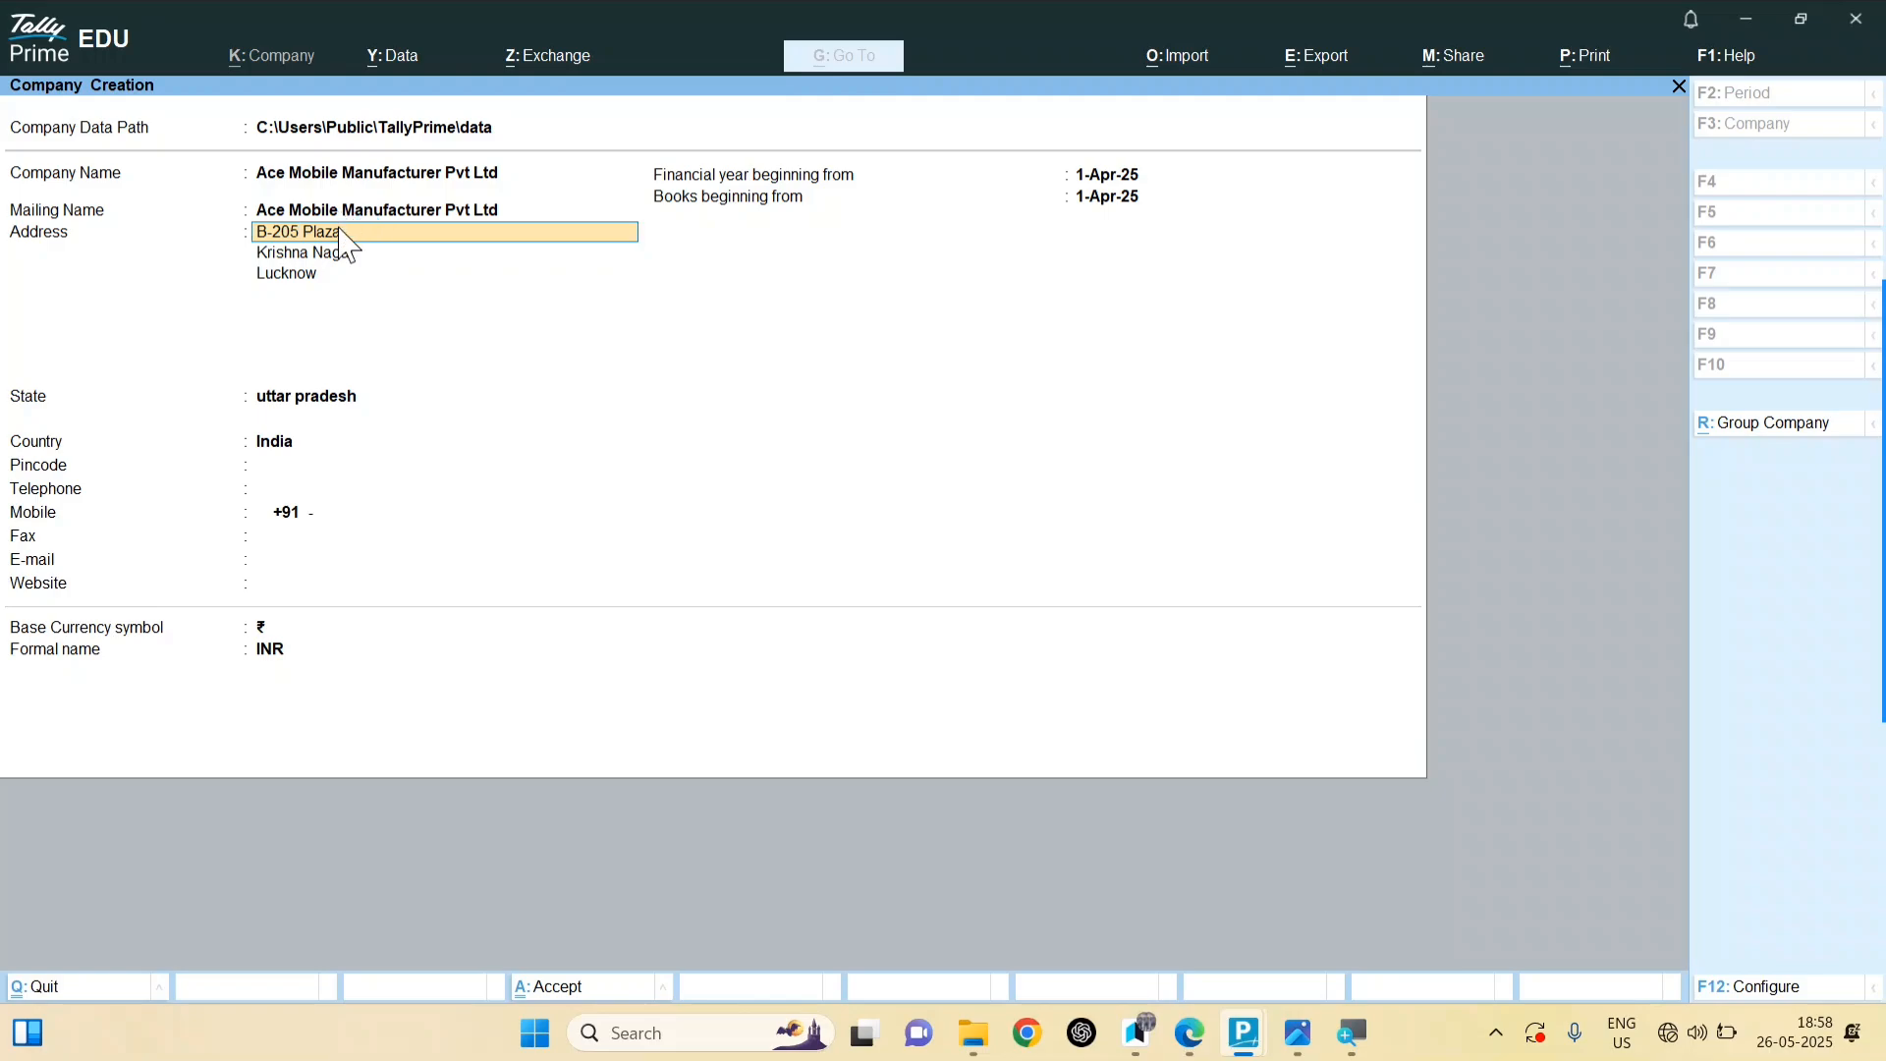
{"action": "left_click", "coordinate": [341, 231]}
{"action": "type", "text": "Park"}
{"action": "left_click", "coordinate": [408, 351]}
{"action": "key", "text": "Return"}
{"action": "key", "text": "Return"}
{"action": "key", "text": "Return"}
Step: Review the seller details on the sample invoice and return to the company form
{"action": "mouse_move", "coordinate": [1350, 1037]}
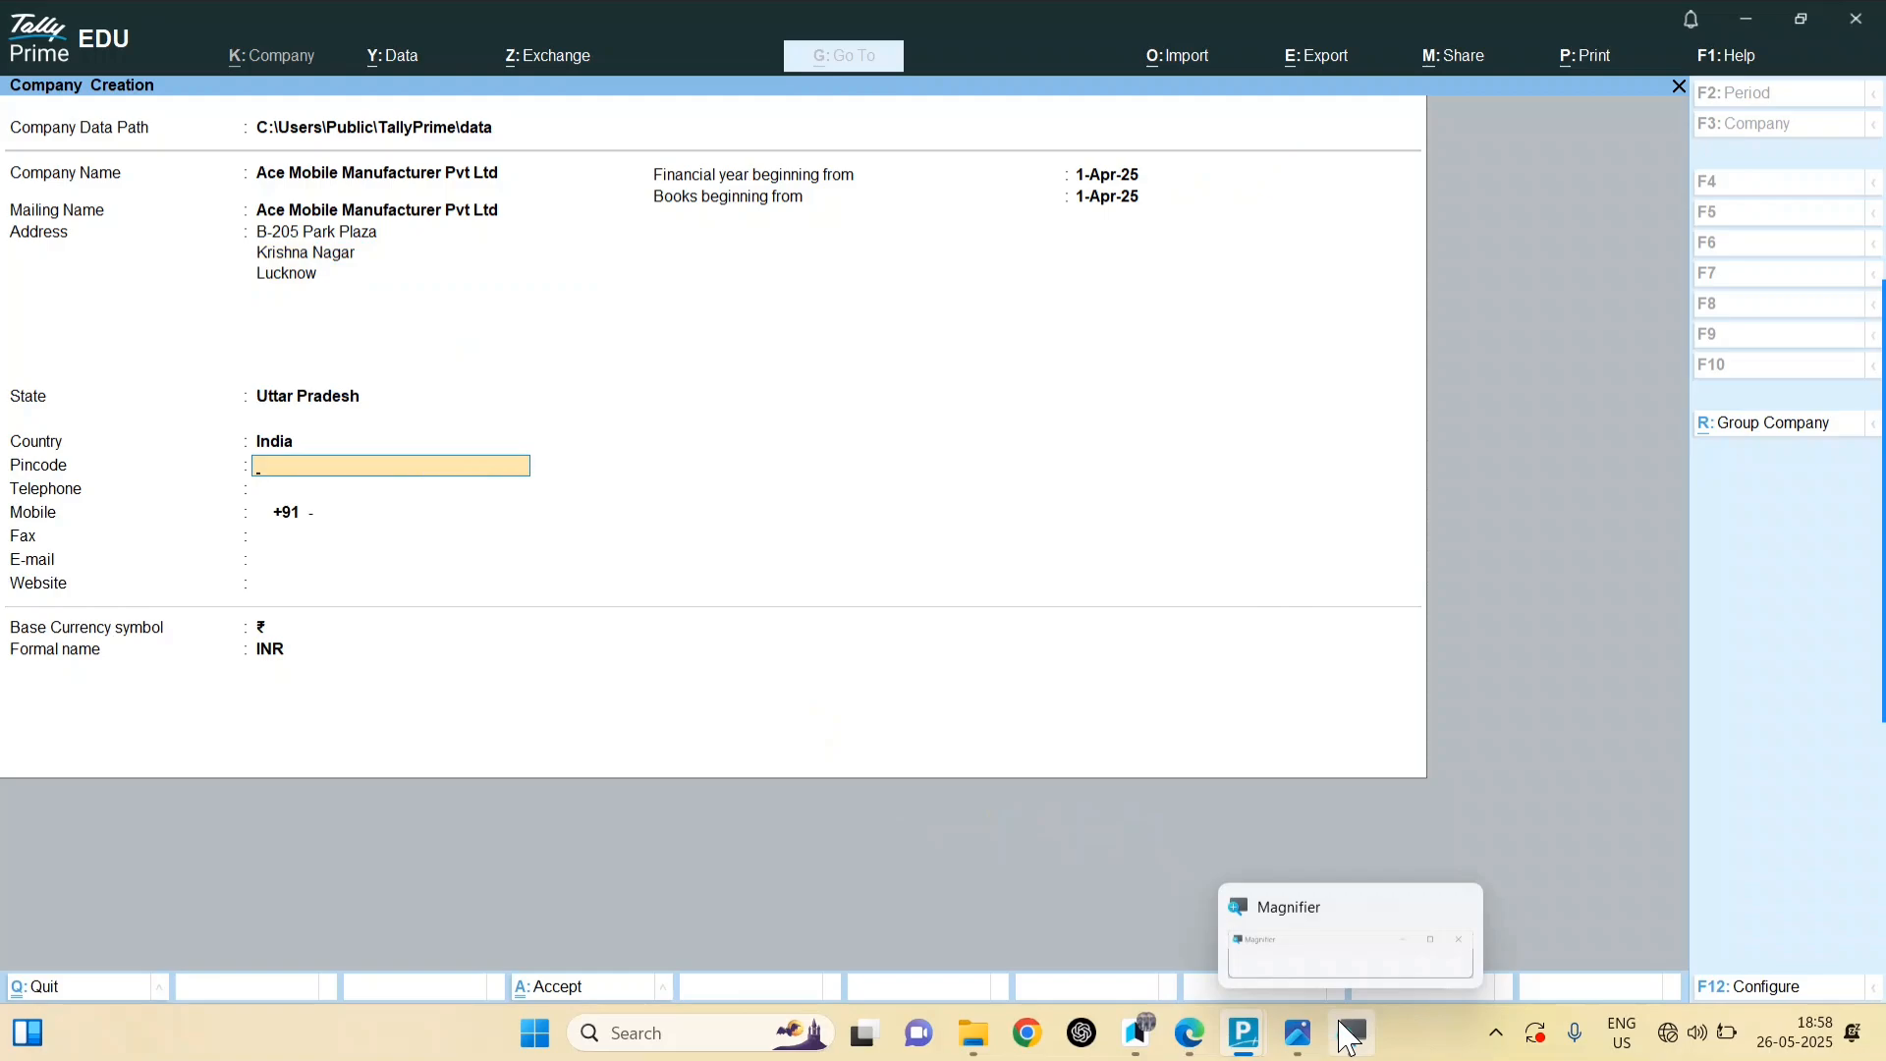
{"action": "left_click", "coordinate": [1349, 1036]}
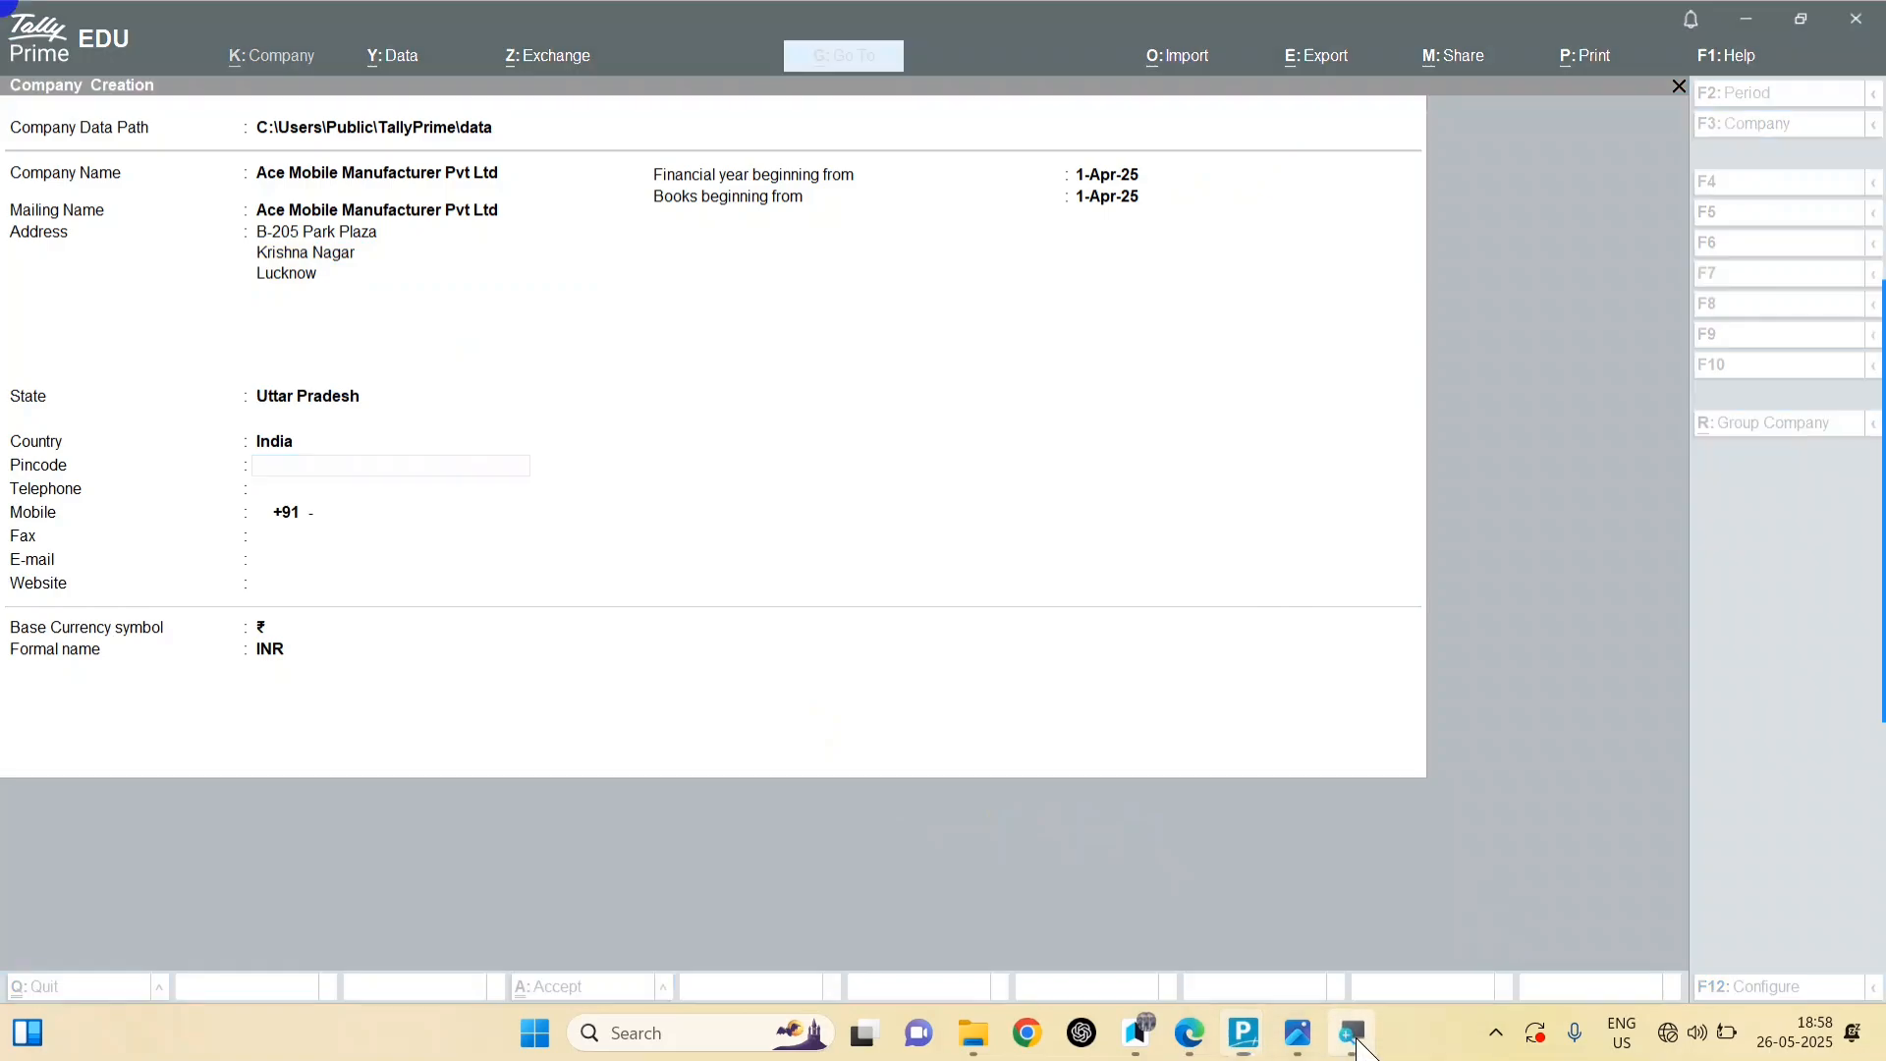
{"action": "left_click", "coordinate": [1350, 1036]}
{"action": "left_click", "coordinate": [1307, 1034]}
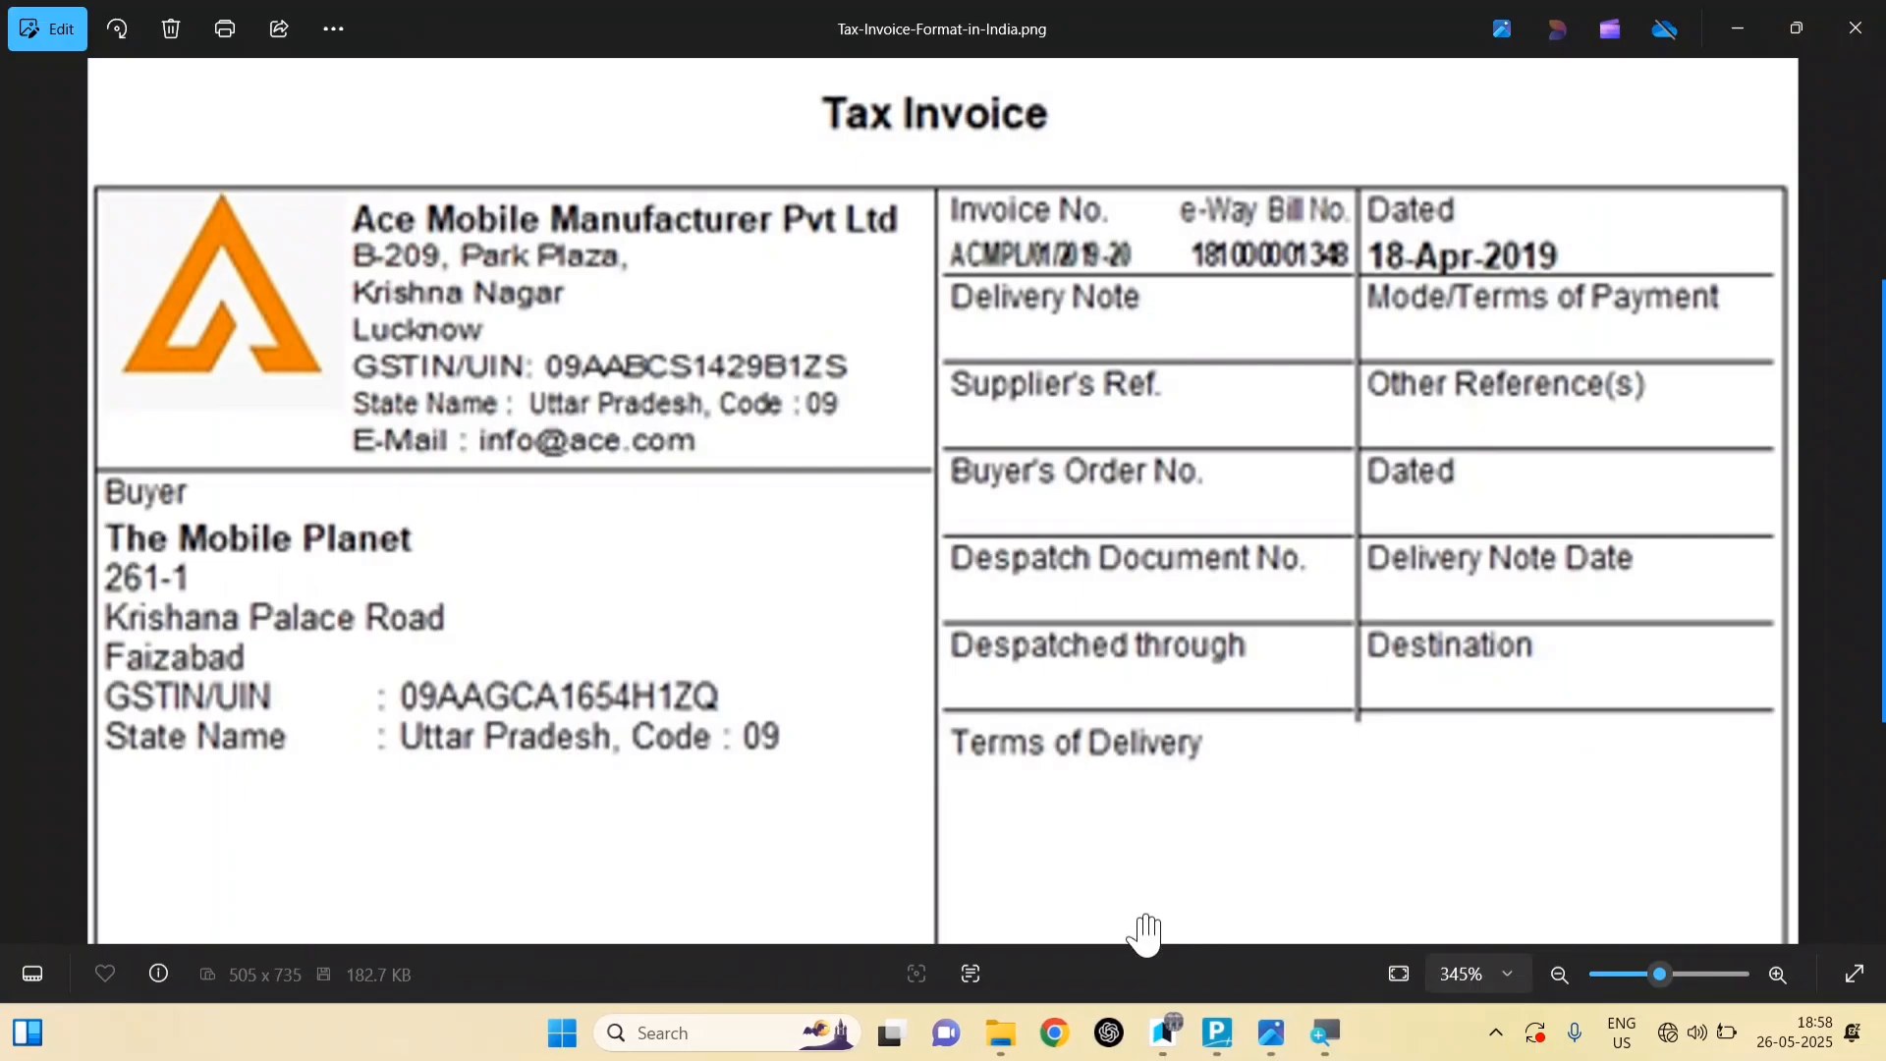
{"action": "mouse_move", "coordinate": [1218, 1029]}
{"action": "left_click", "coordinate": [1287, 958]}
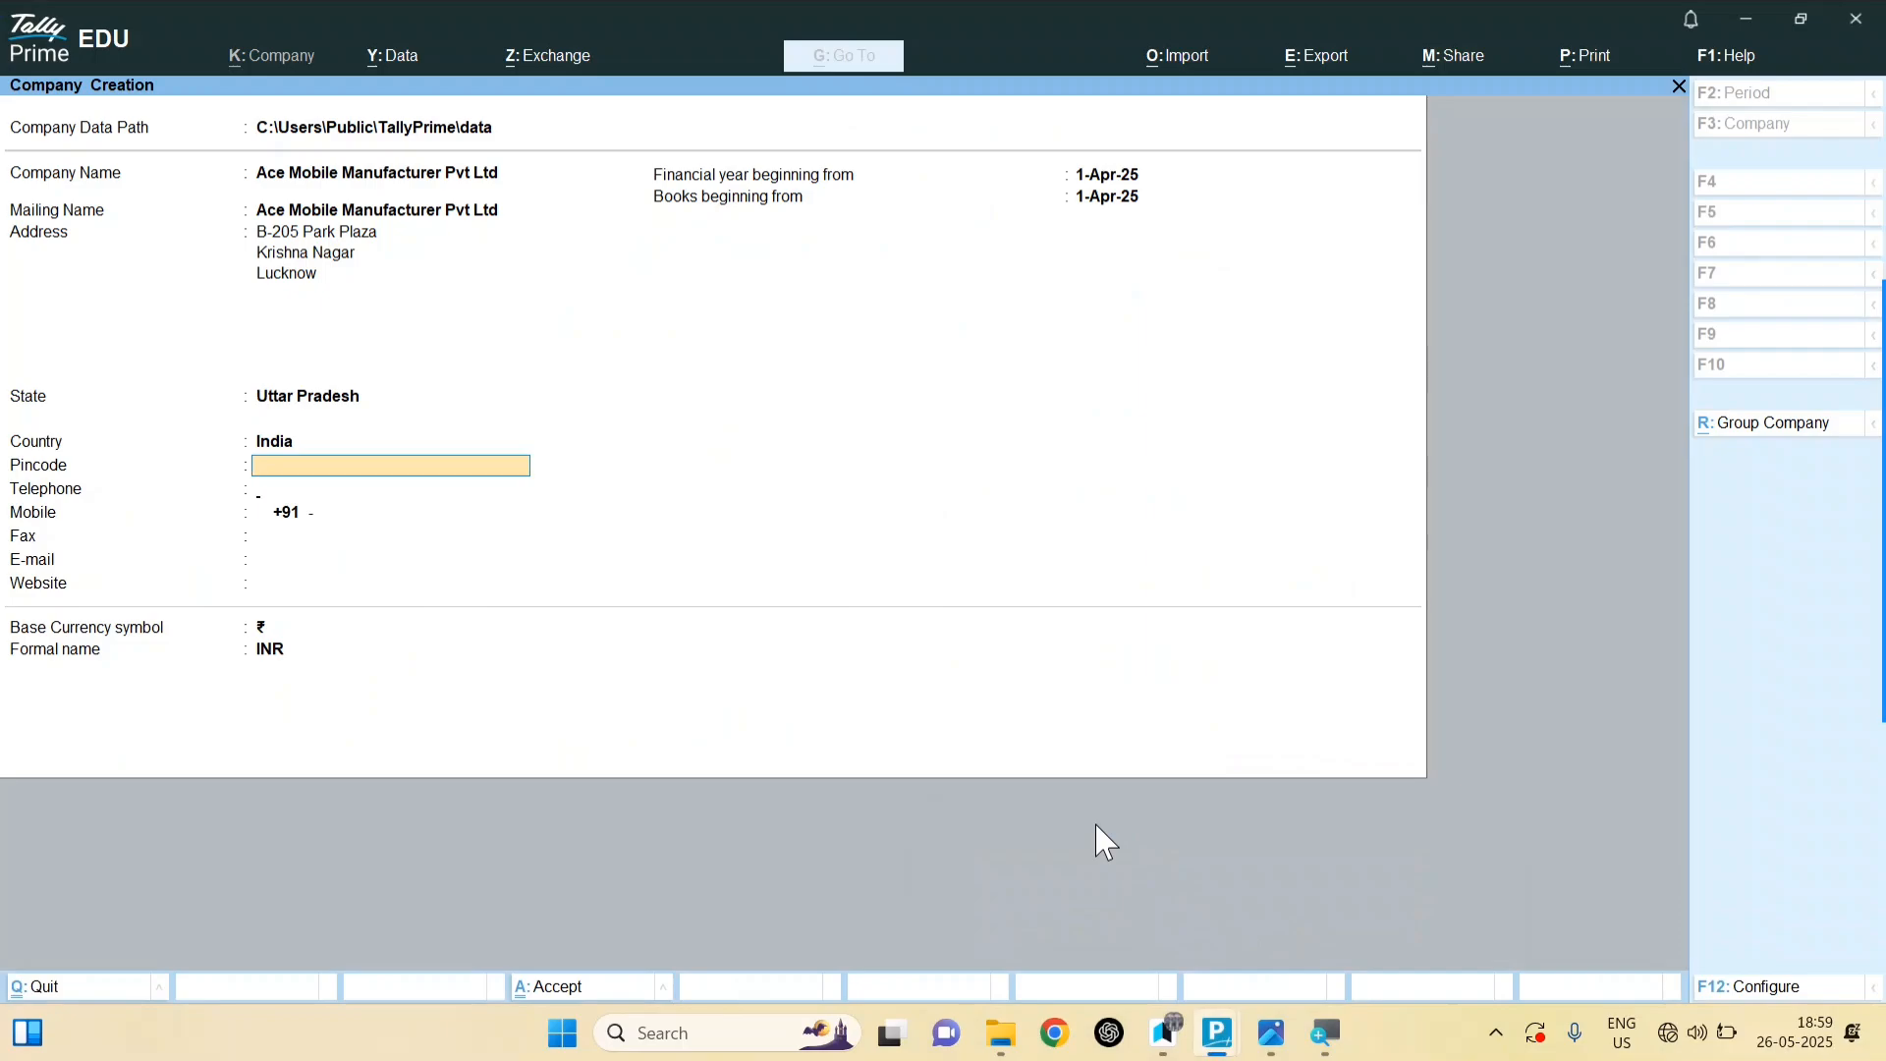
Step: Enter the company e-mail address, verifying it on the invoice, and set the financial year to 1-4-25
{"action": "key", "text": "Return"}
{"action": "key", "text": "Return"}
{"action": "key", "text": "Return"}
{"action": "key", "text": "Return"}
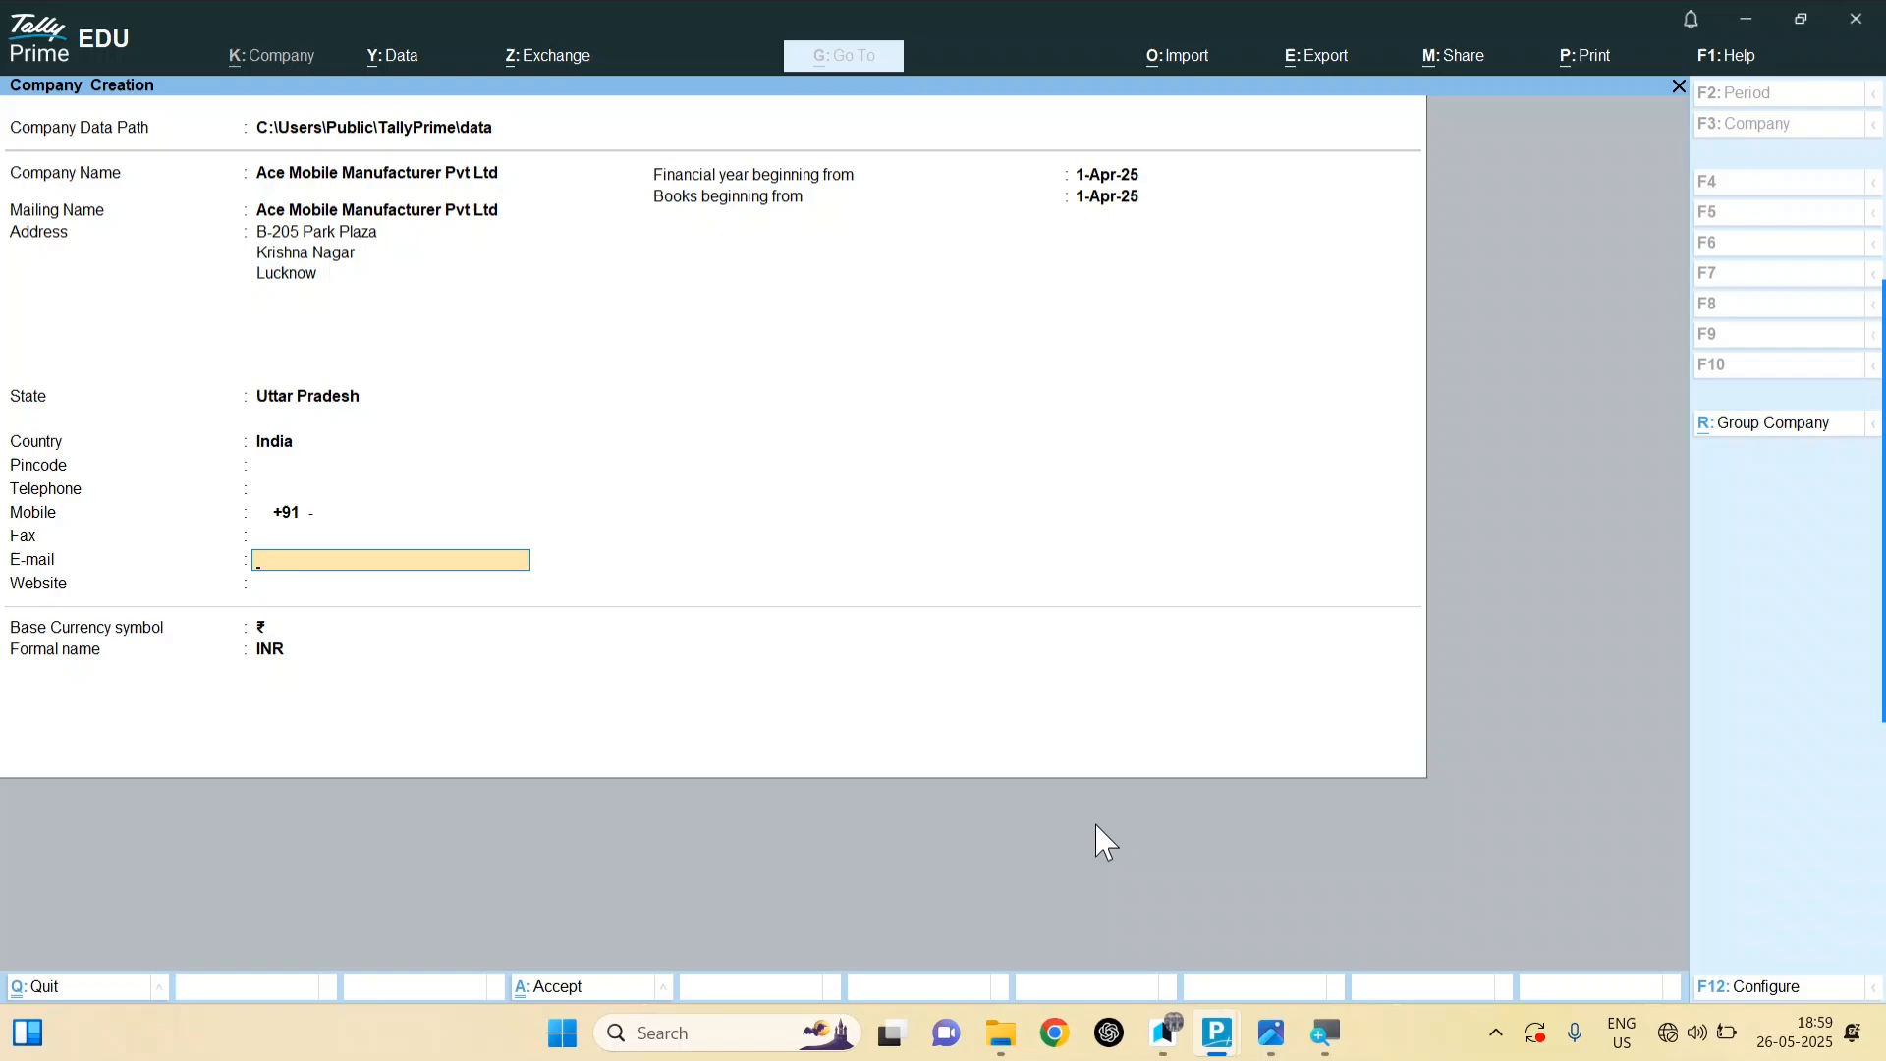
{"action": "mouse_move", "coordinate": [1271, 1032]}
{"action": "left_click", "coordinate": [1169, 845]}
{"action": "scroll", "coordinate": [719, 634], "scroll_direction": "down", "scroll_amount": 2}
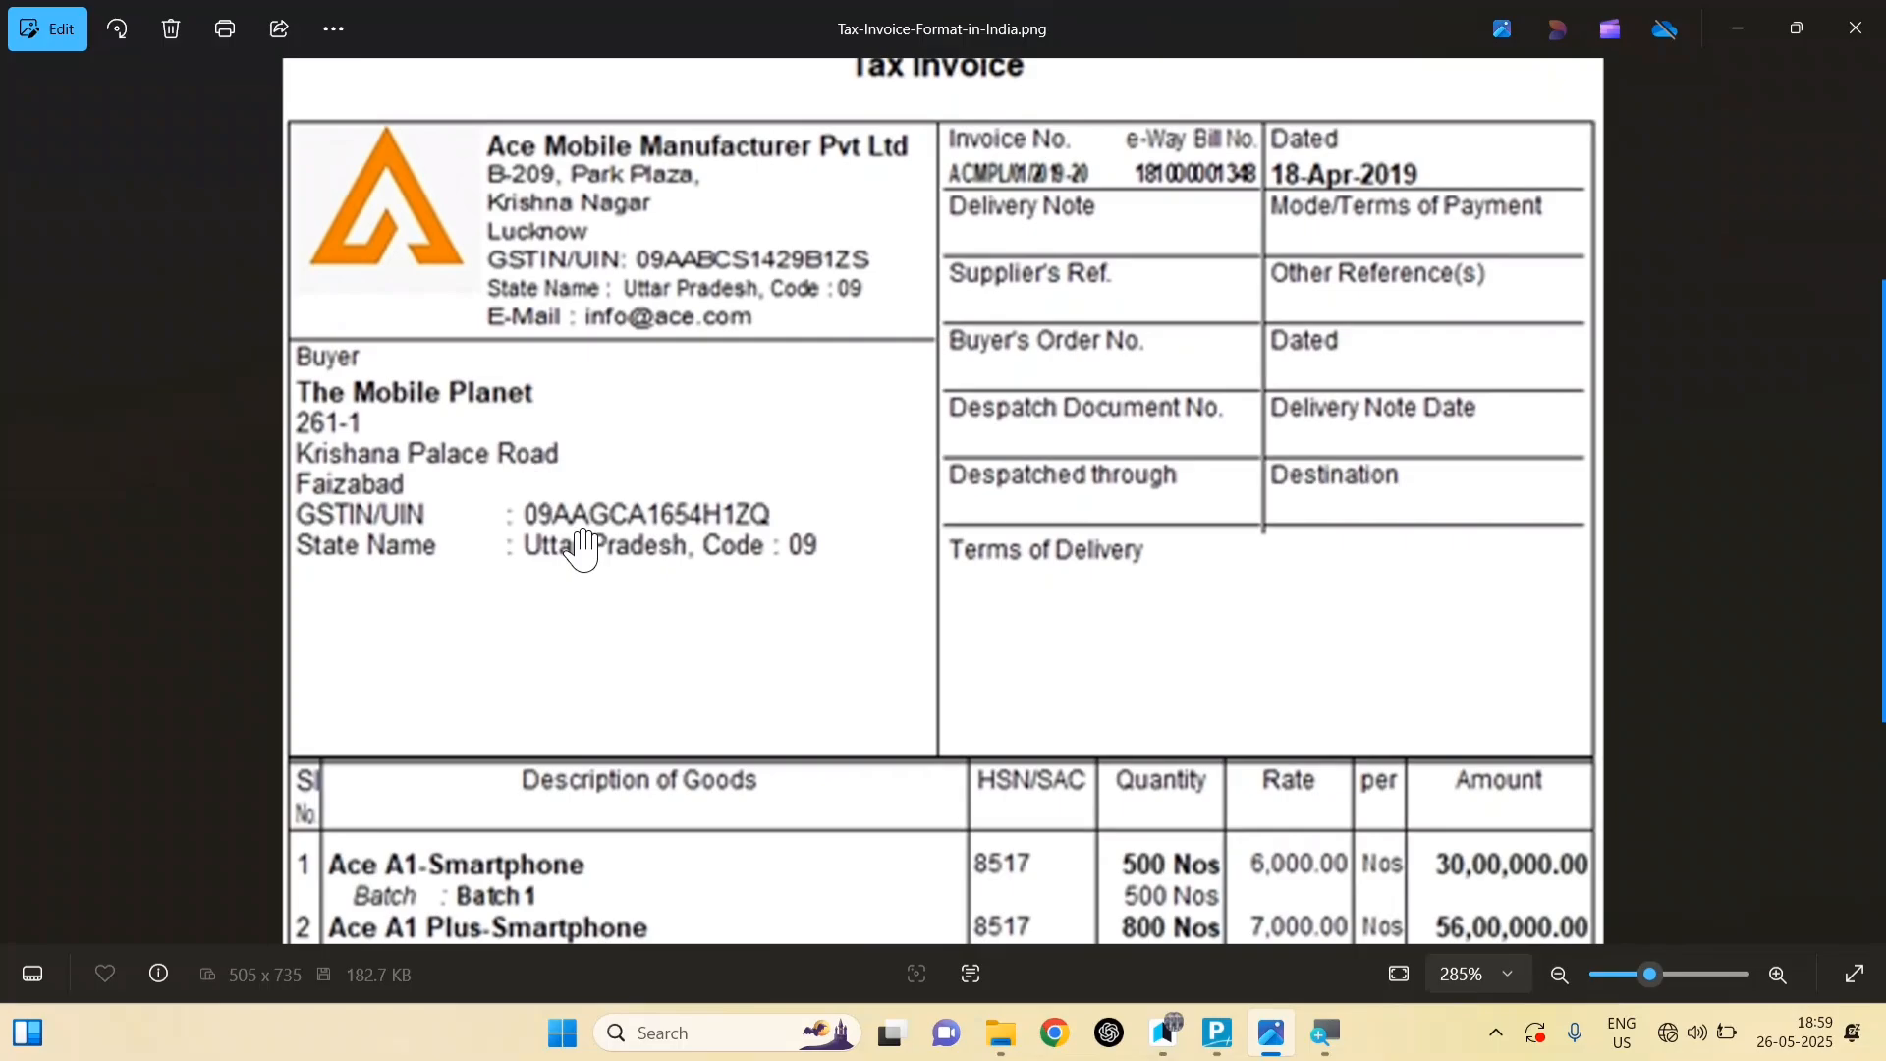
{"action": "scroll", "coordinate": [583, 547], "scroll_direction": "up", "scroll_amount": 2}
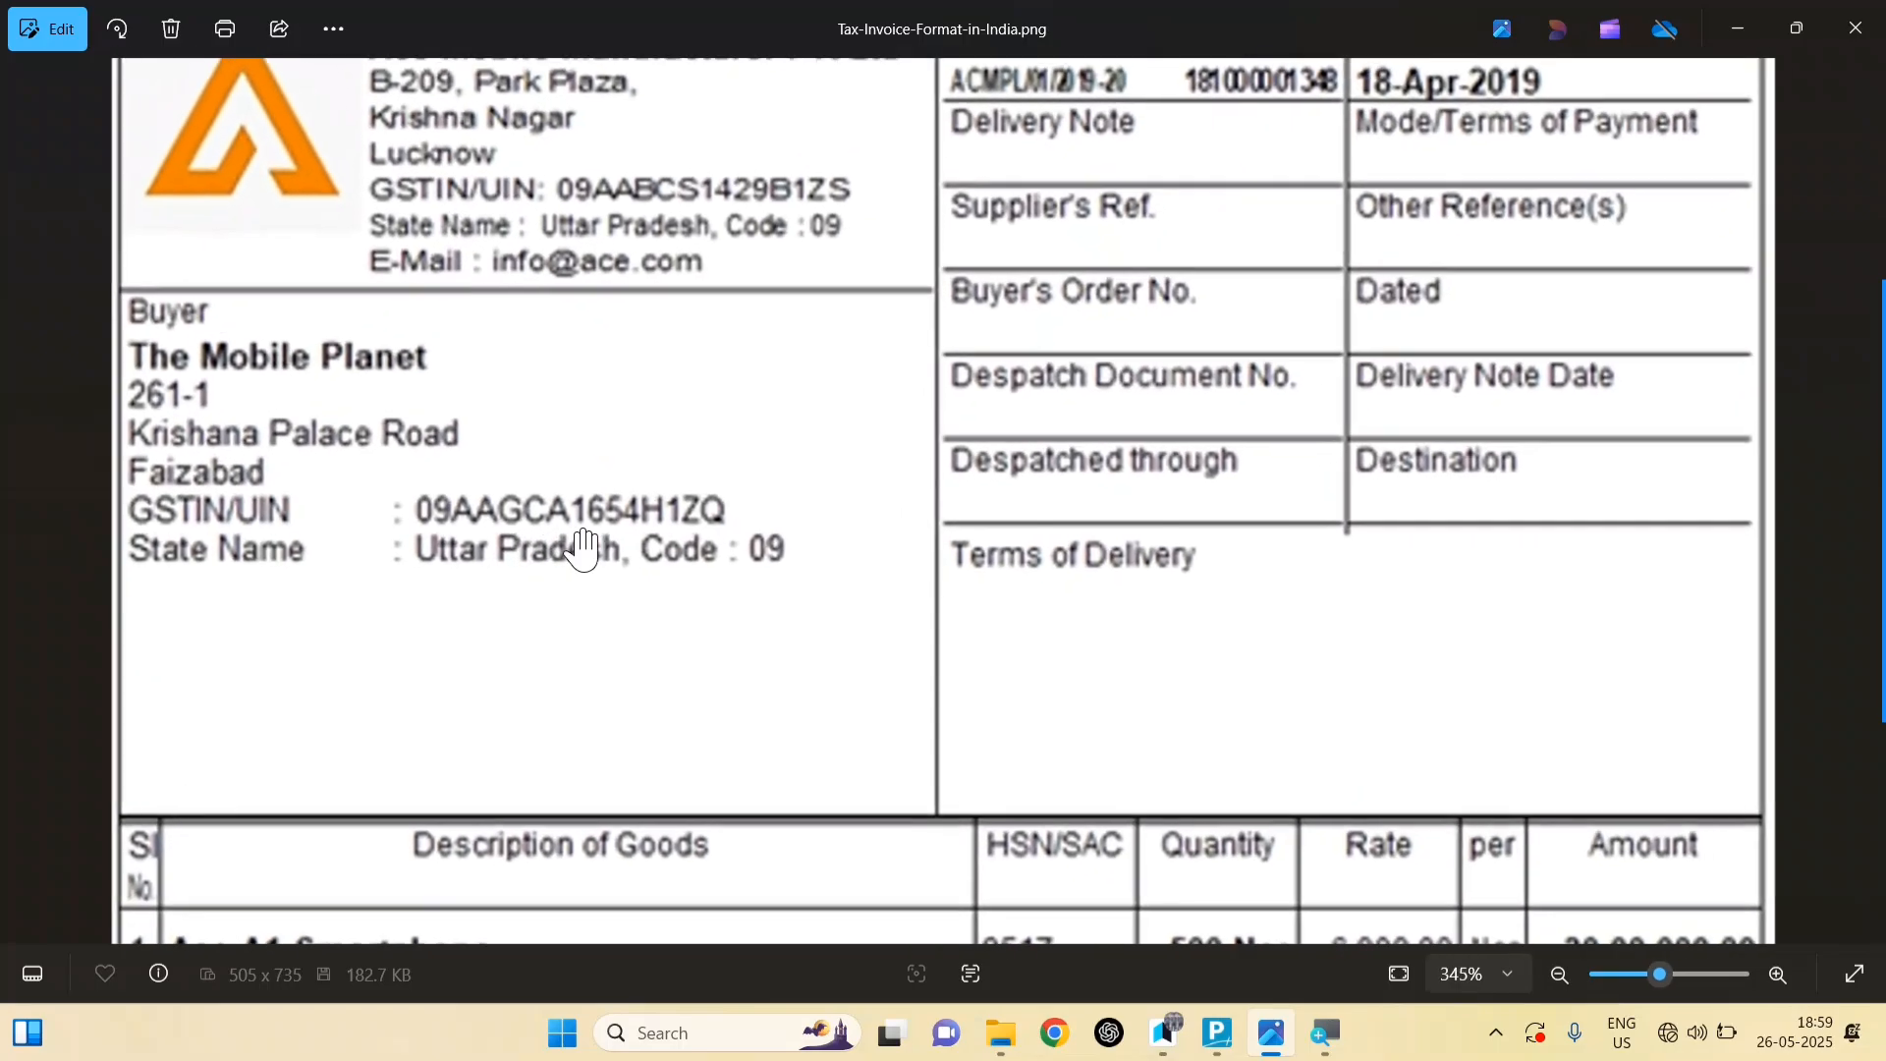
{"action": "left_click_drag", "start_coordinate": [800, 350], "coordinate": [838, 566]}
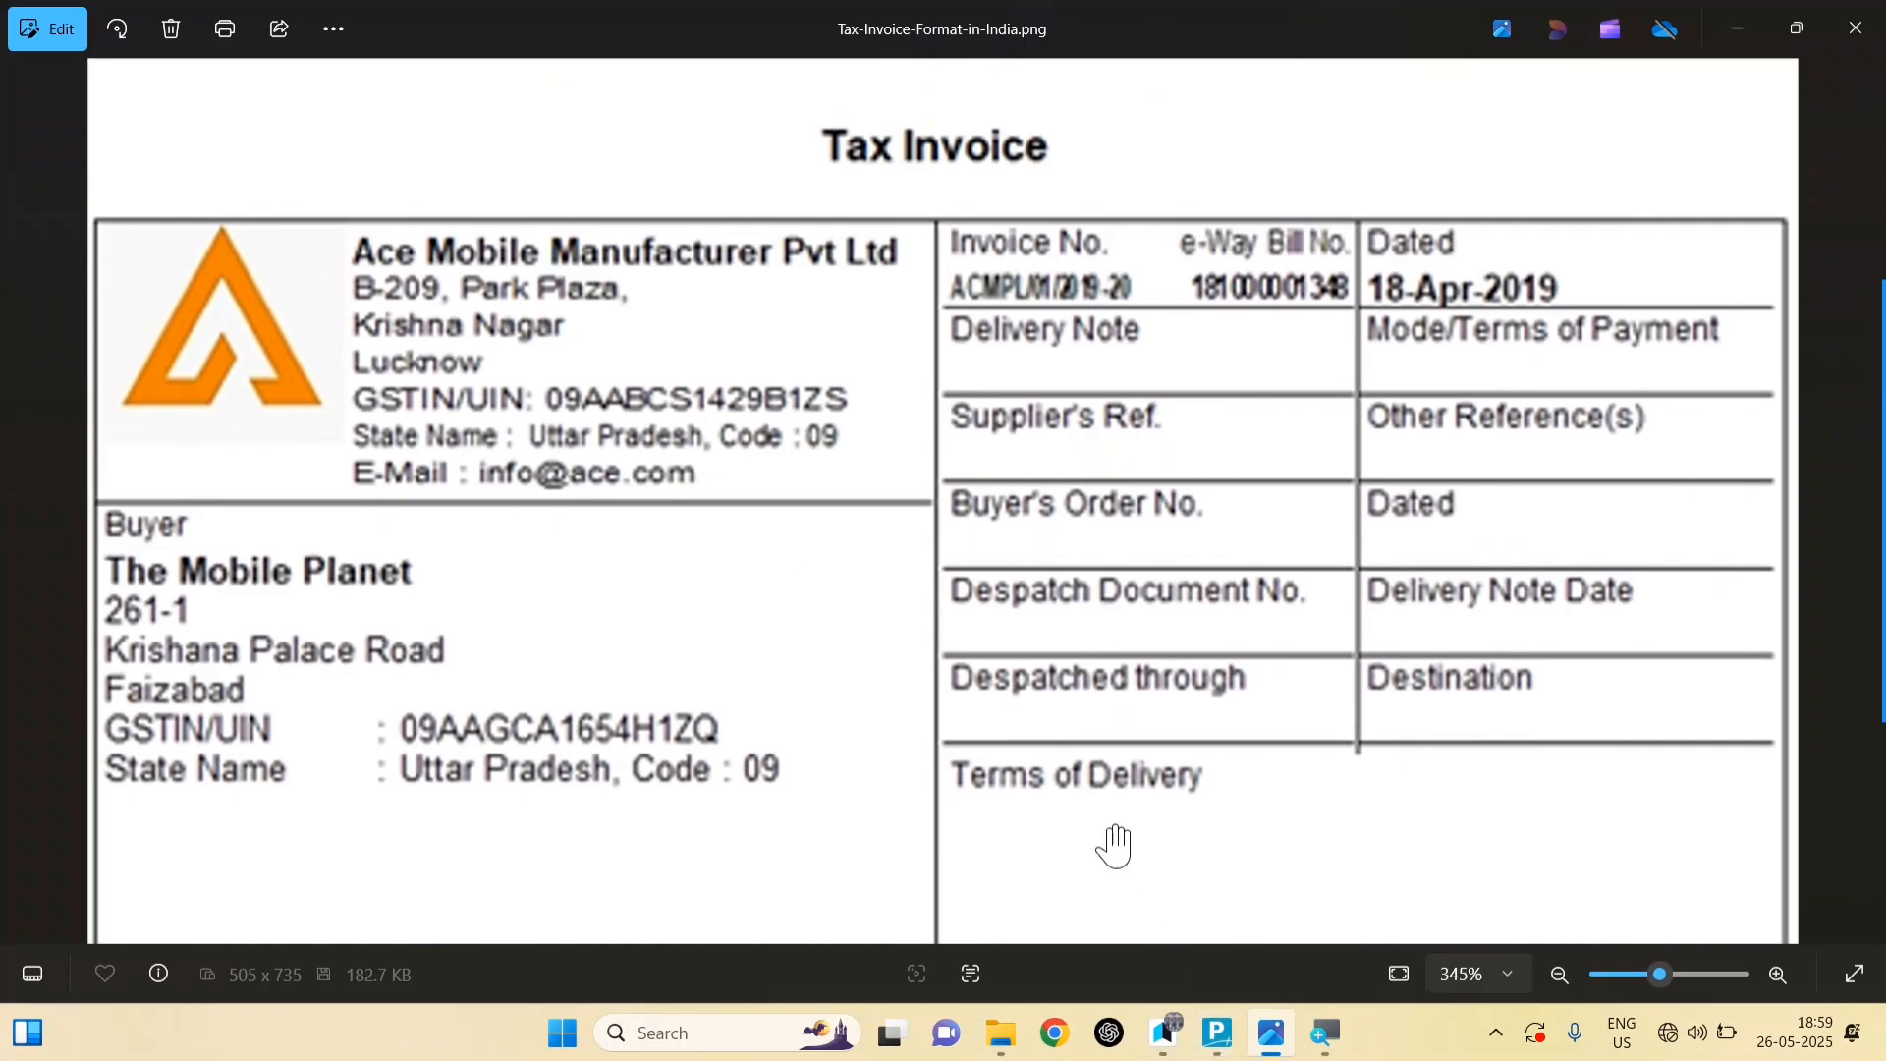
{"action": "key", "text": "alt+Tab"}
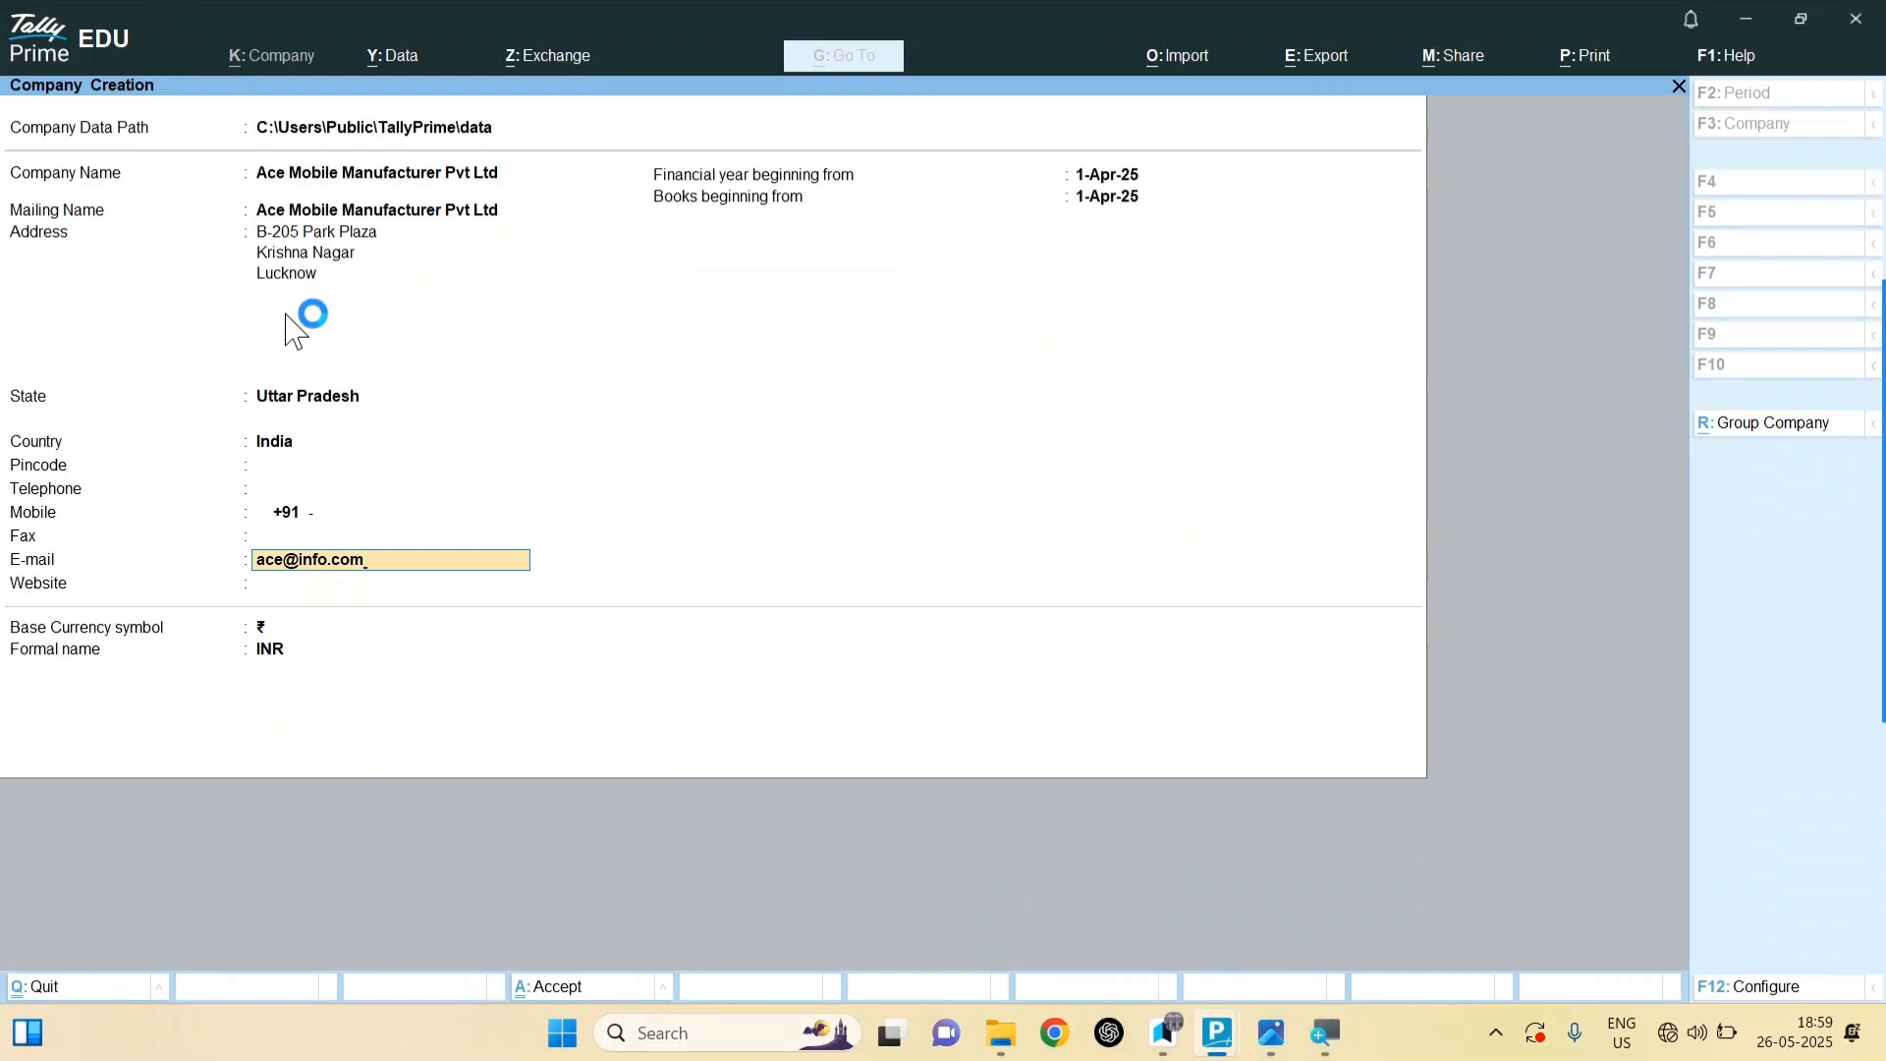
{"action": "key", "text": "Return"}
{"action": "key", "text": "Return"}
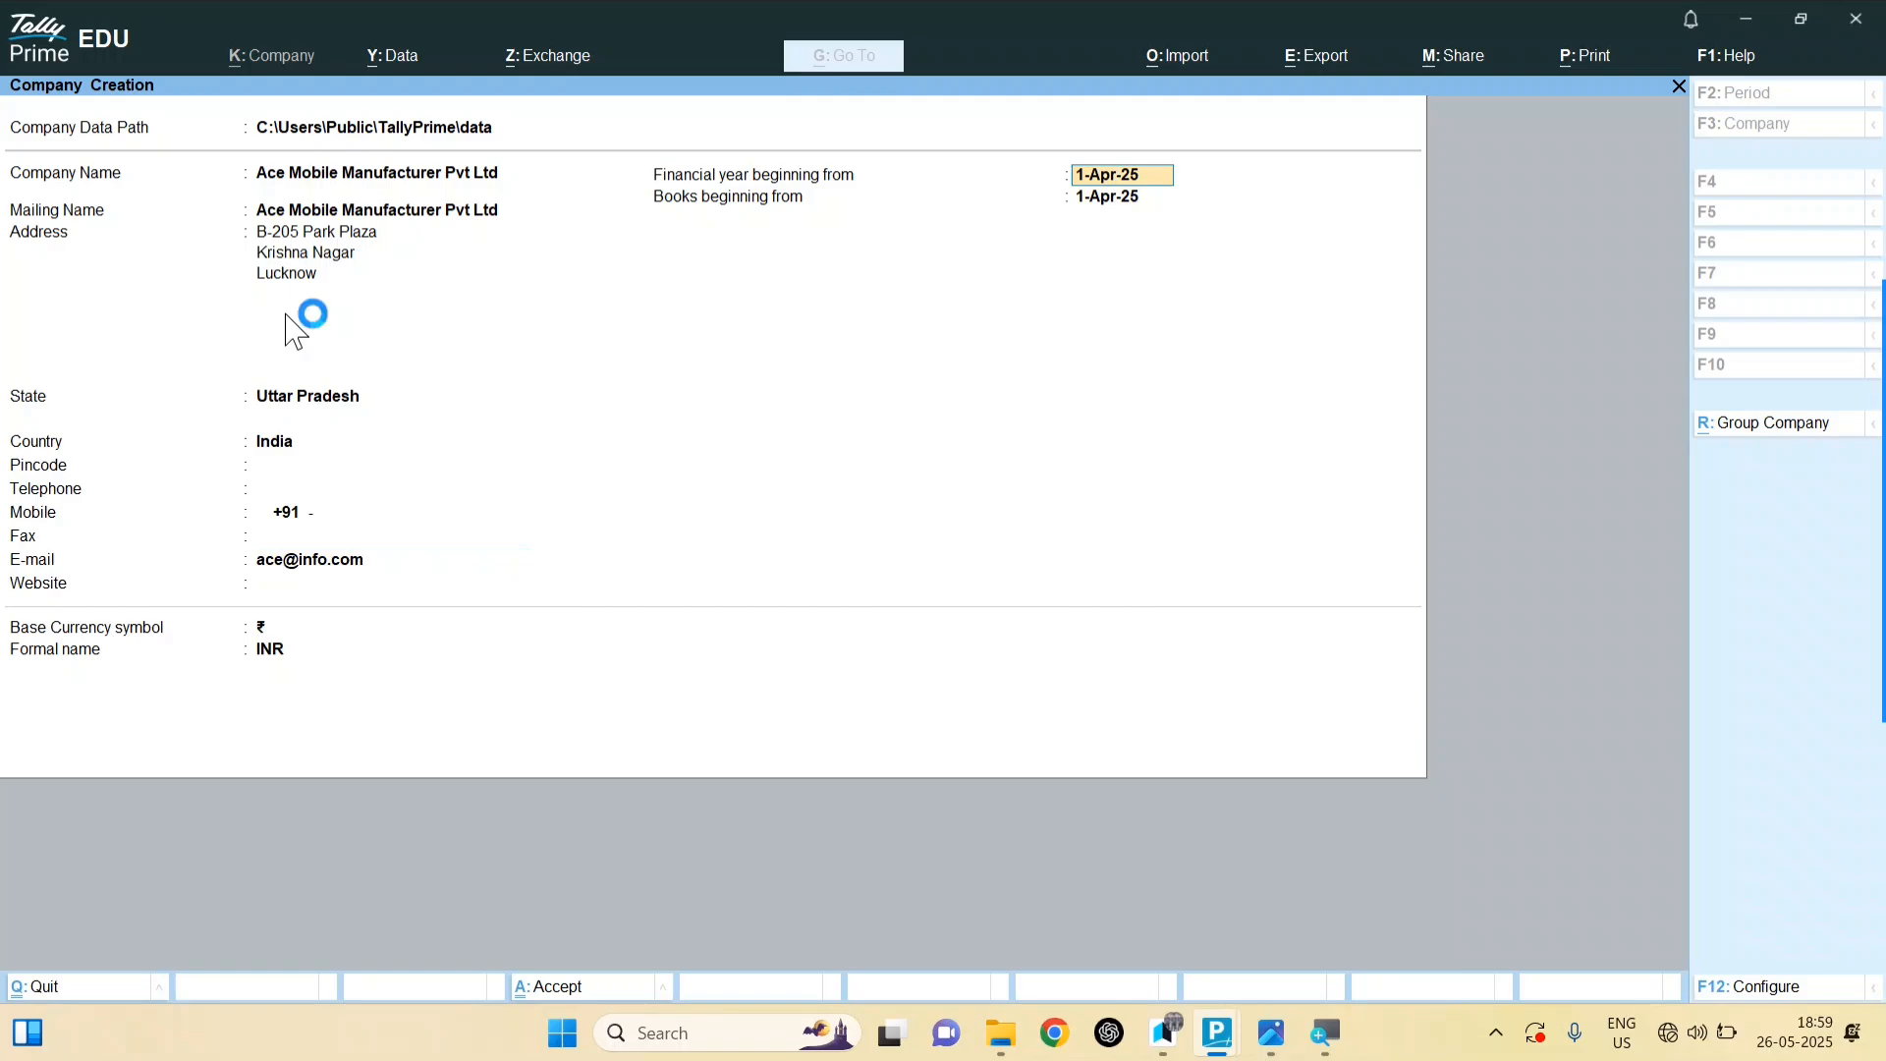
{"action": "type", "text": "1-4-25"}
Step: Accept the 1-Apr-25 financial year and turn on Enable Batches under more features
{"action": "key", "text": "Return"}
{"action": "key", "text": "Return"}
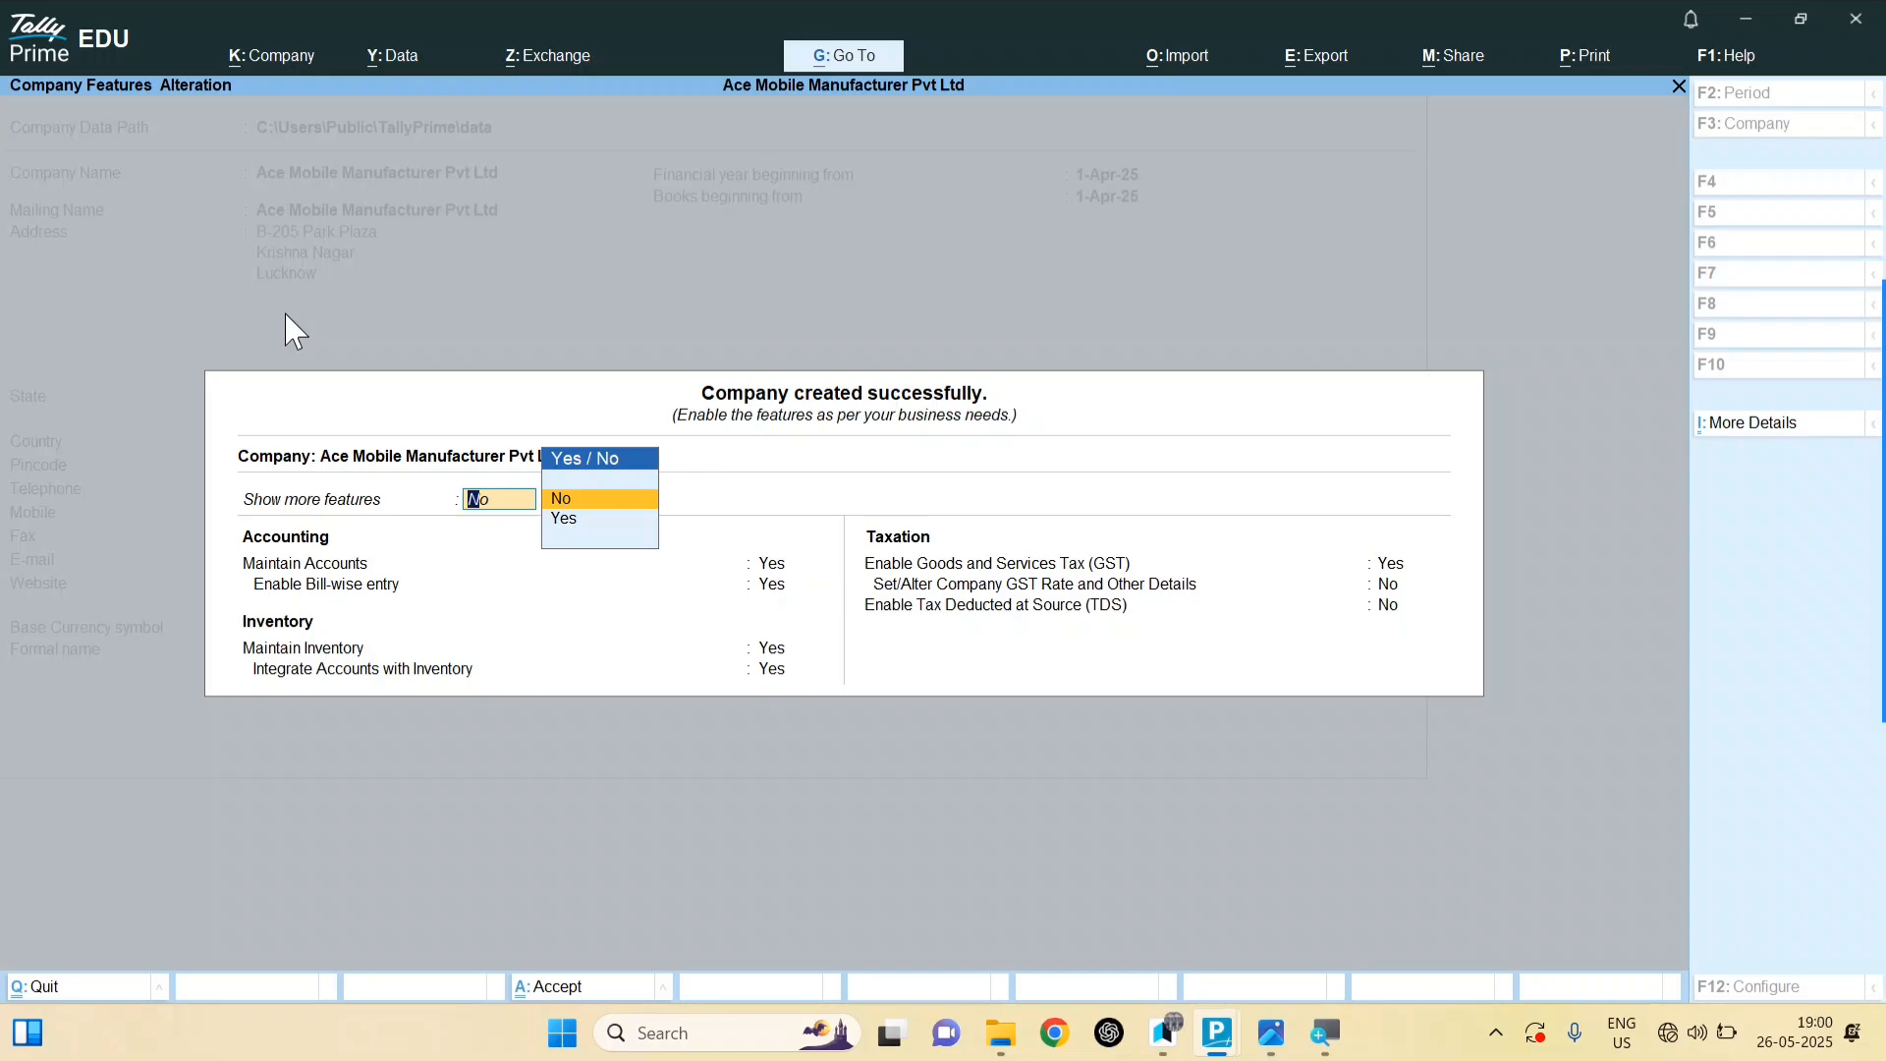
{"action": "key", "text": "Down"}
{"action": "key", "text": "Return"}
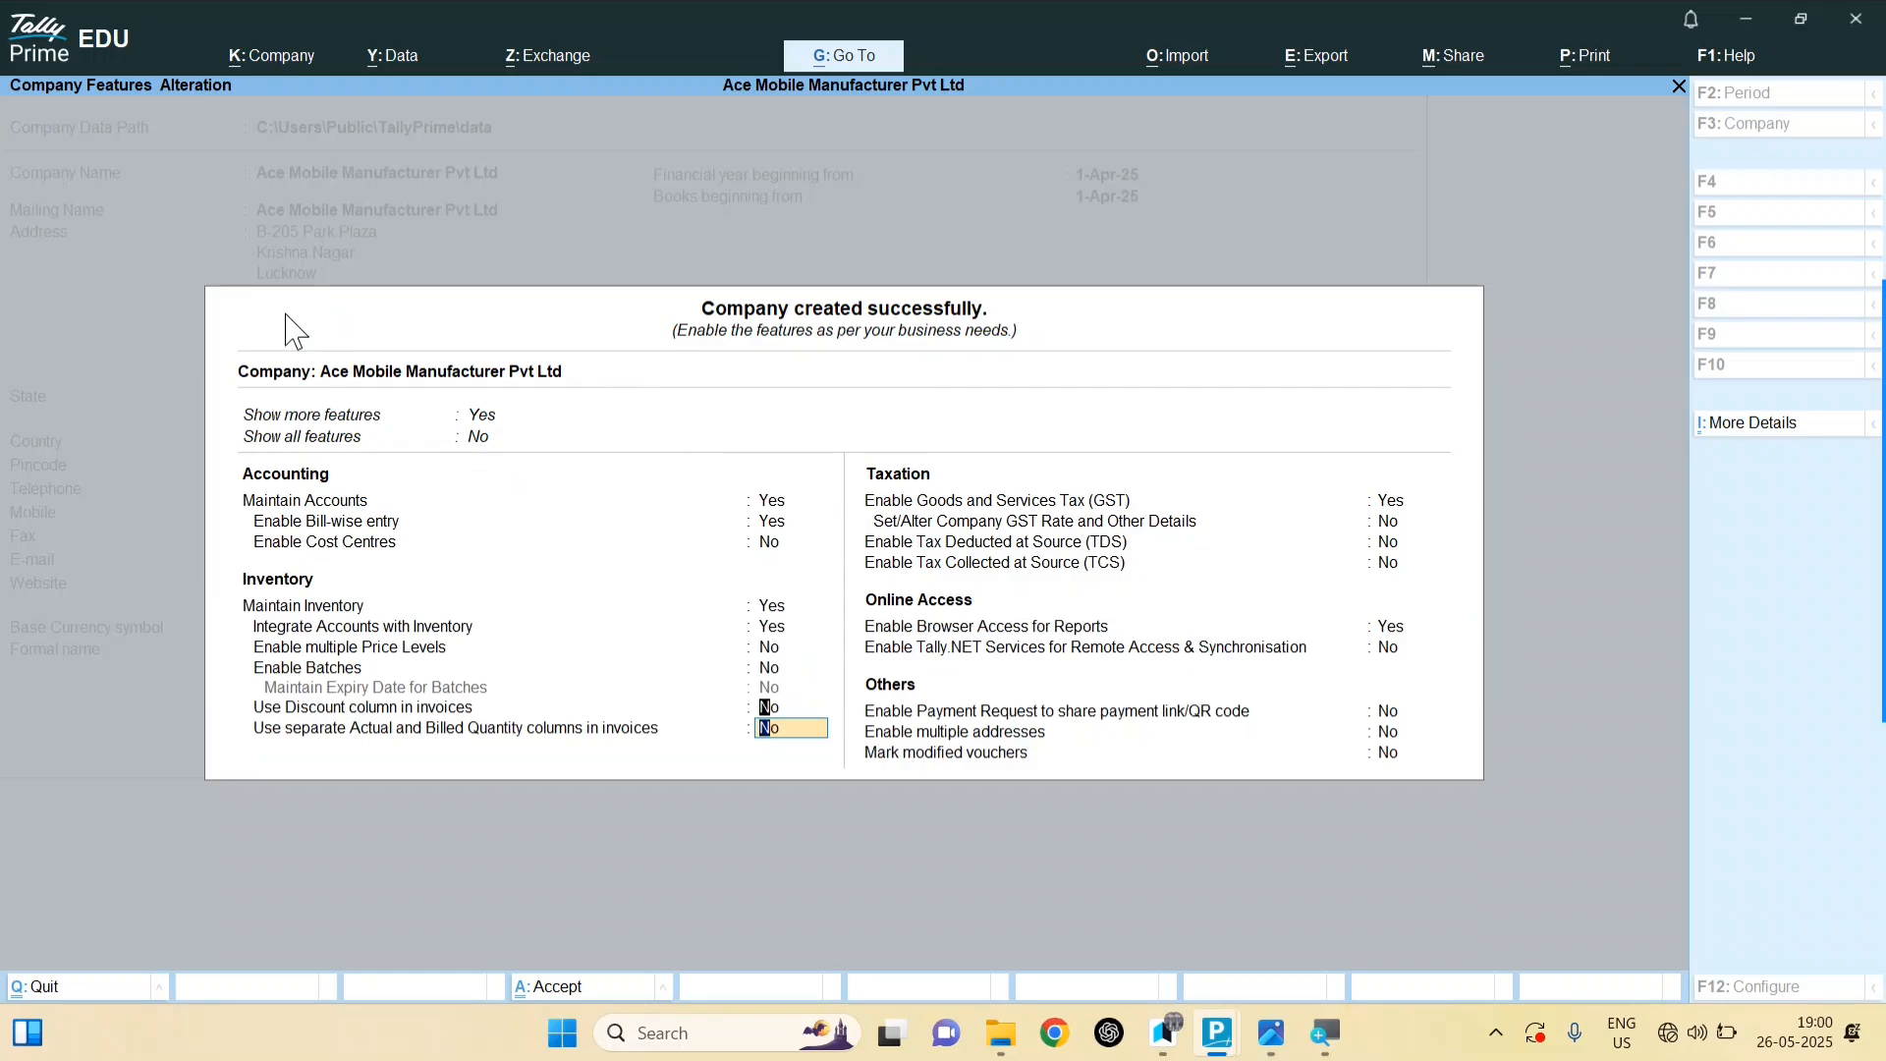
{"action": "key", "text": "Up"}
{"action": "key", "text": "Up"}
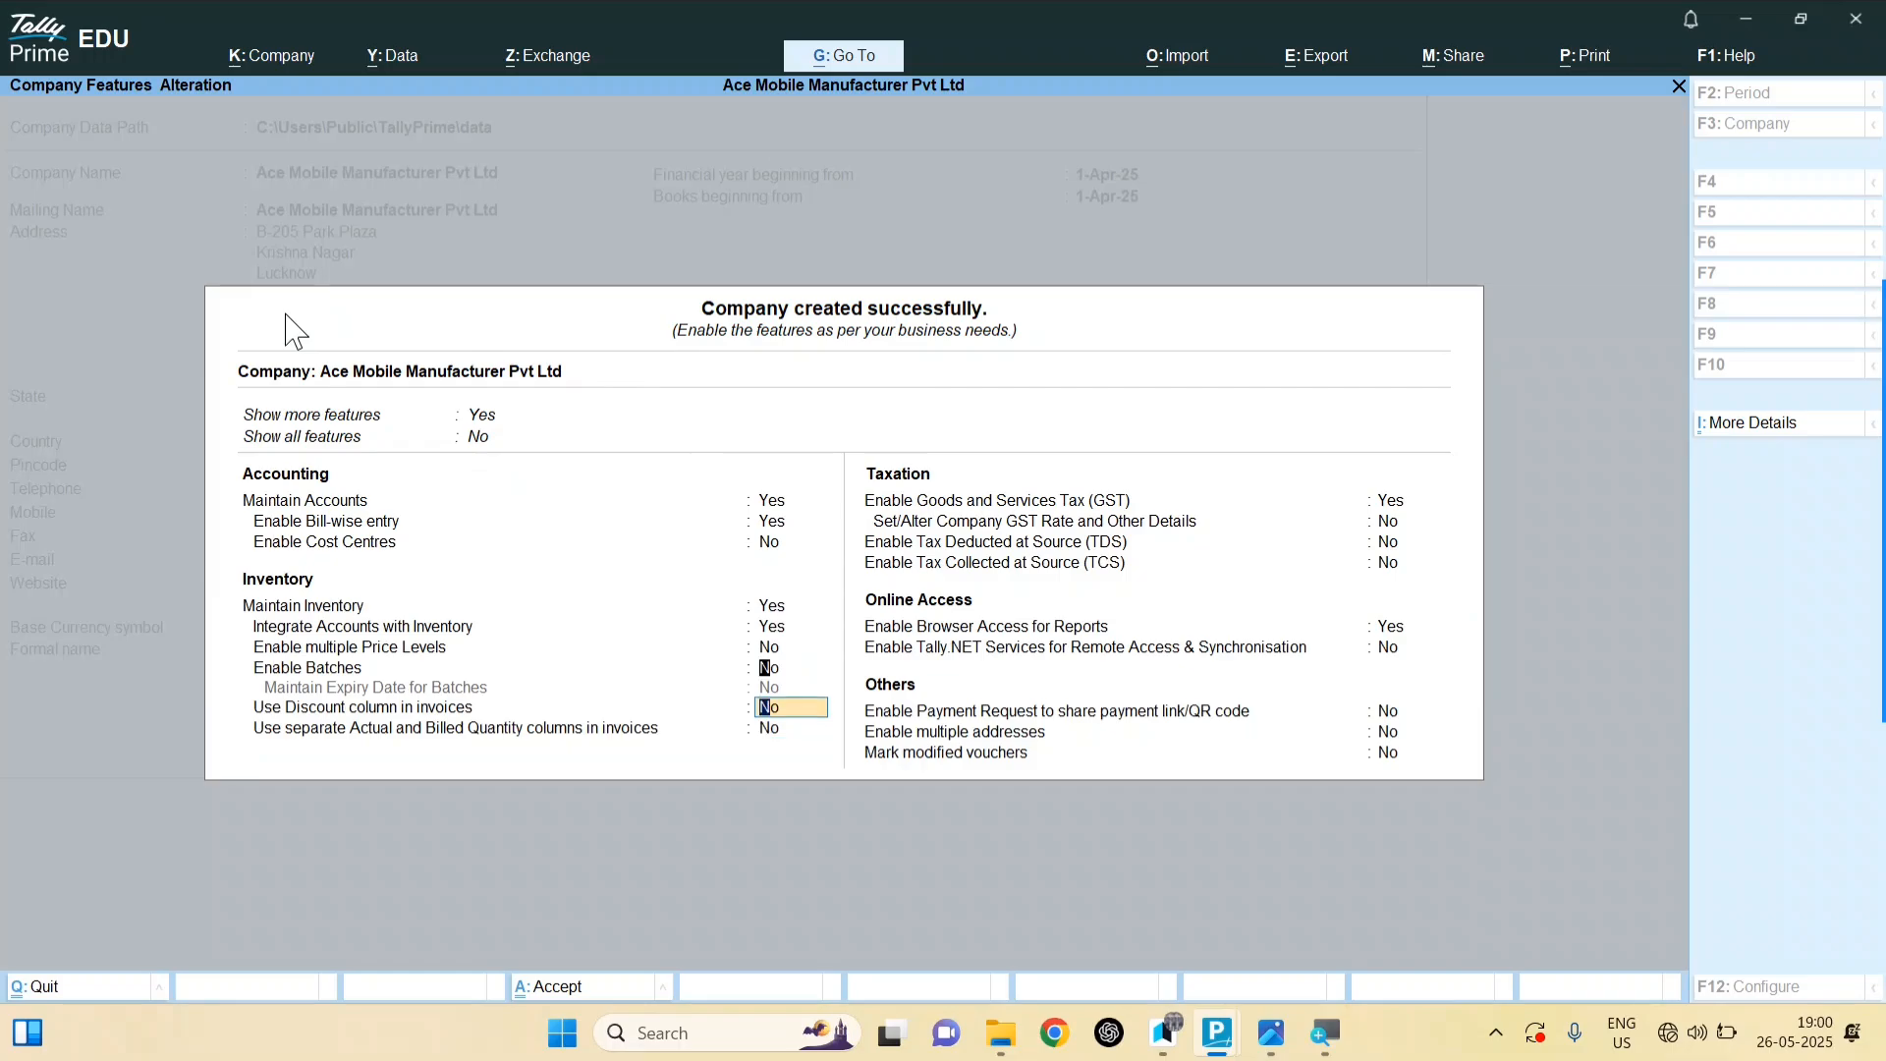
{"action": "key", "text": "y"}
{"action": "key", "text": "Return"}
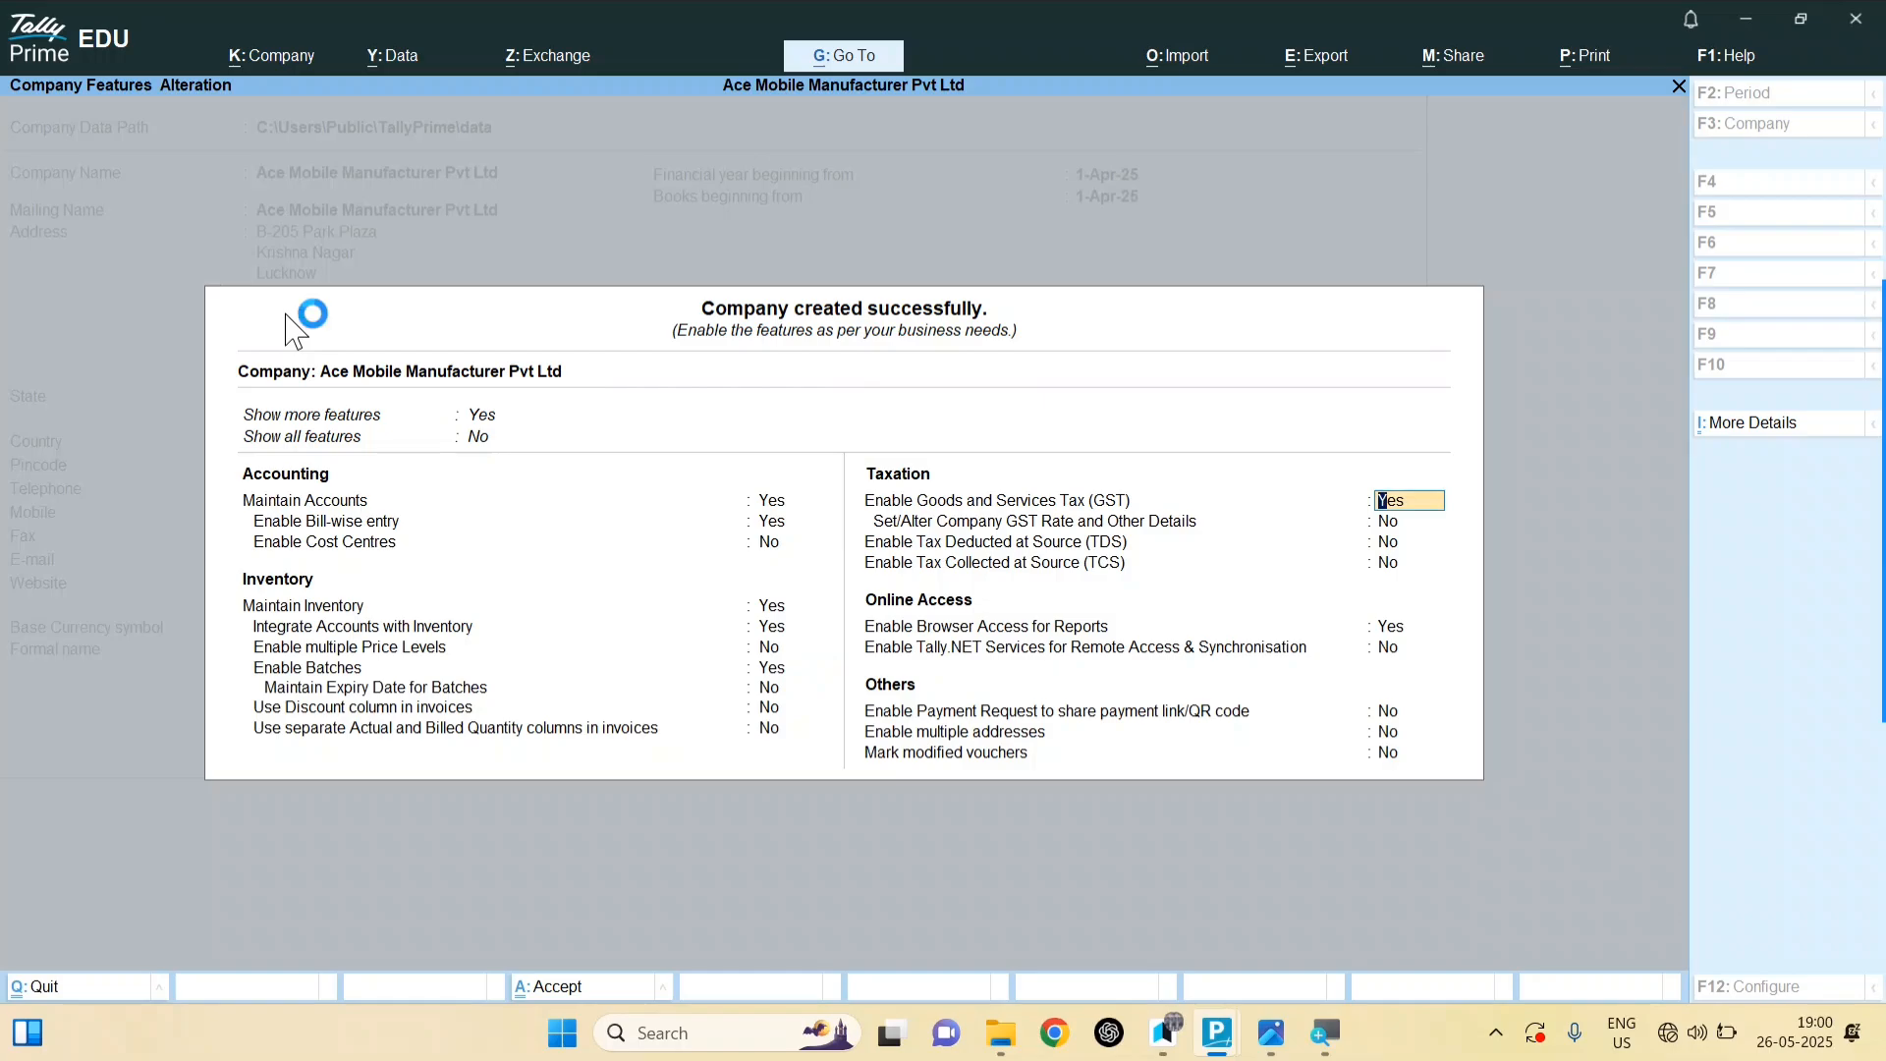
Step: Enable GST, accept its registration and e-Way Bill defaults, and accept the features
{"action": "type", "text": "y"}
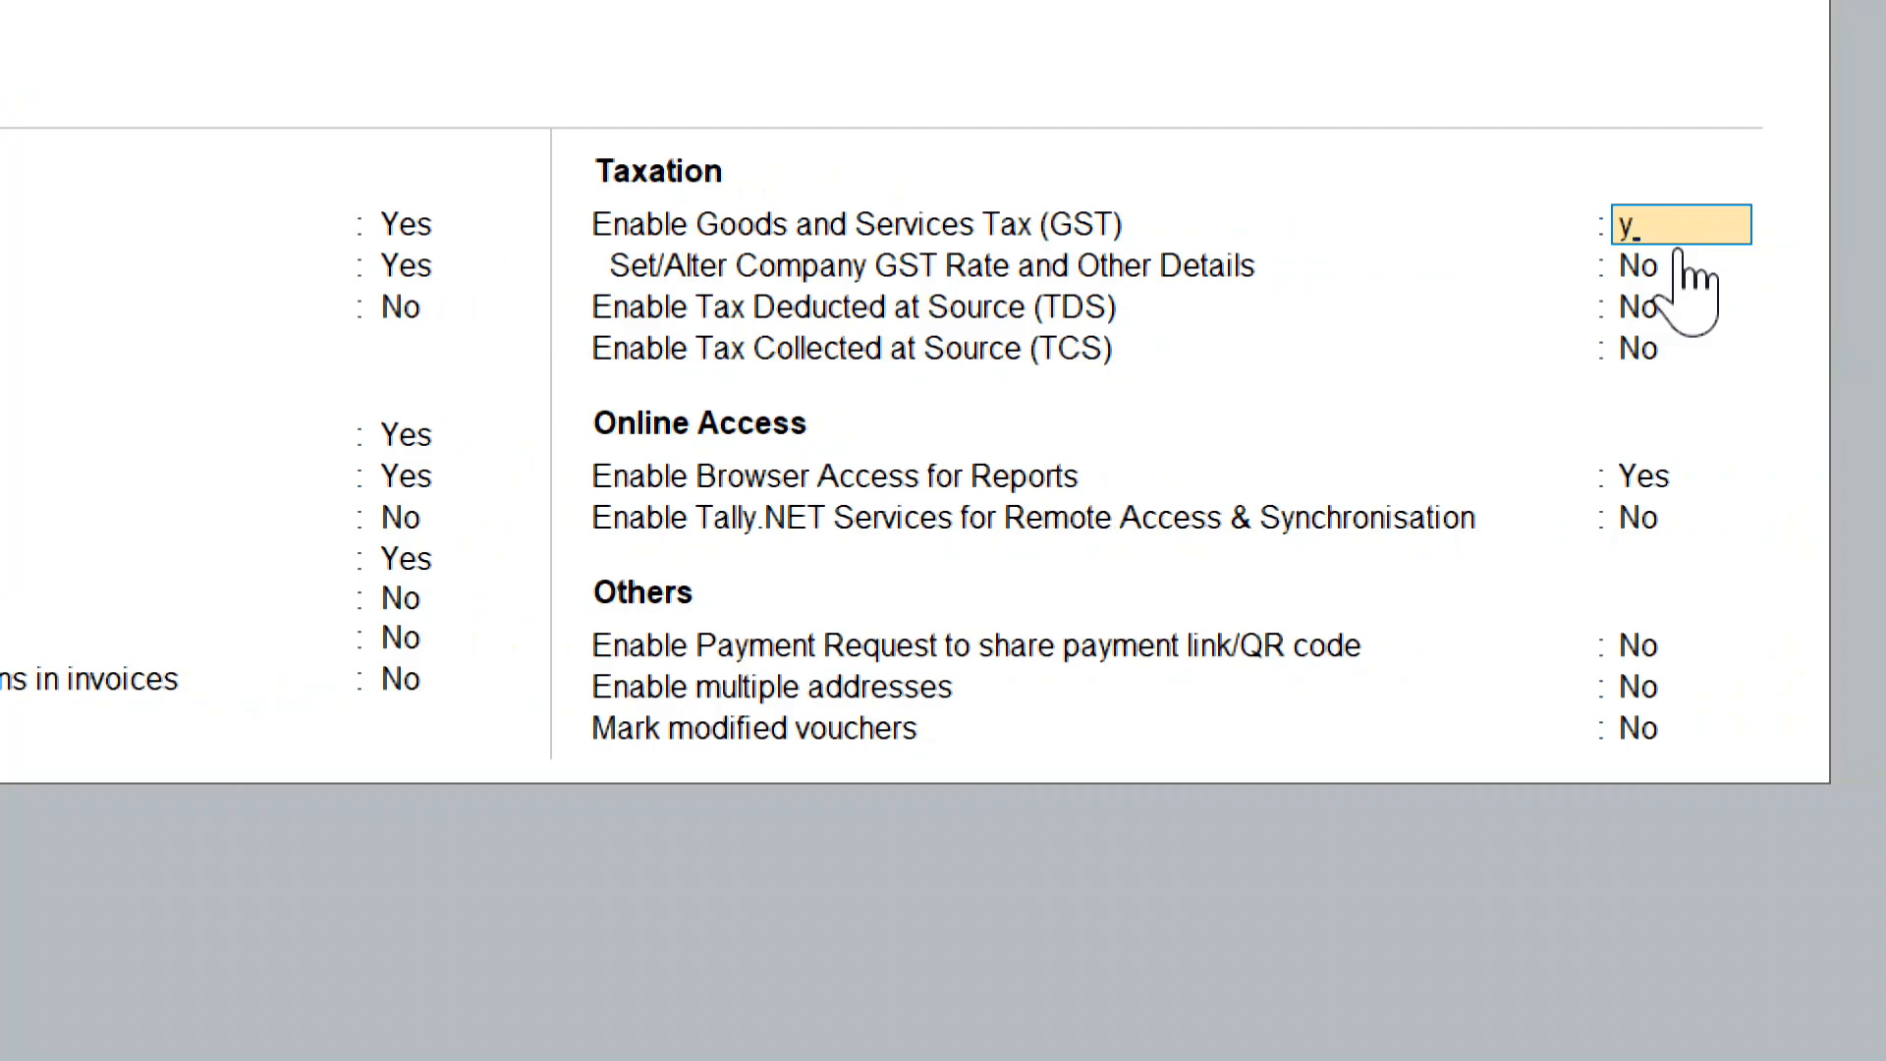
{"action": "left_click", "coordinate": [1677, 248]}
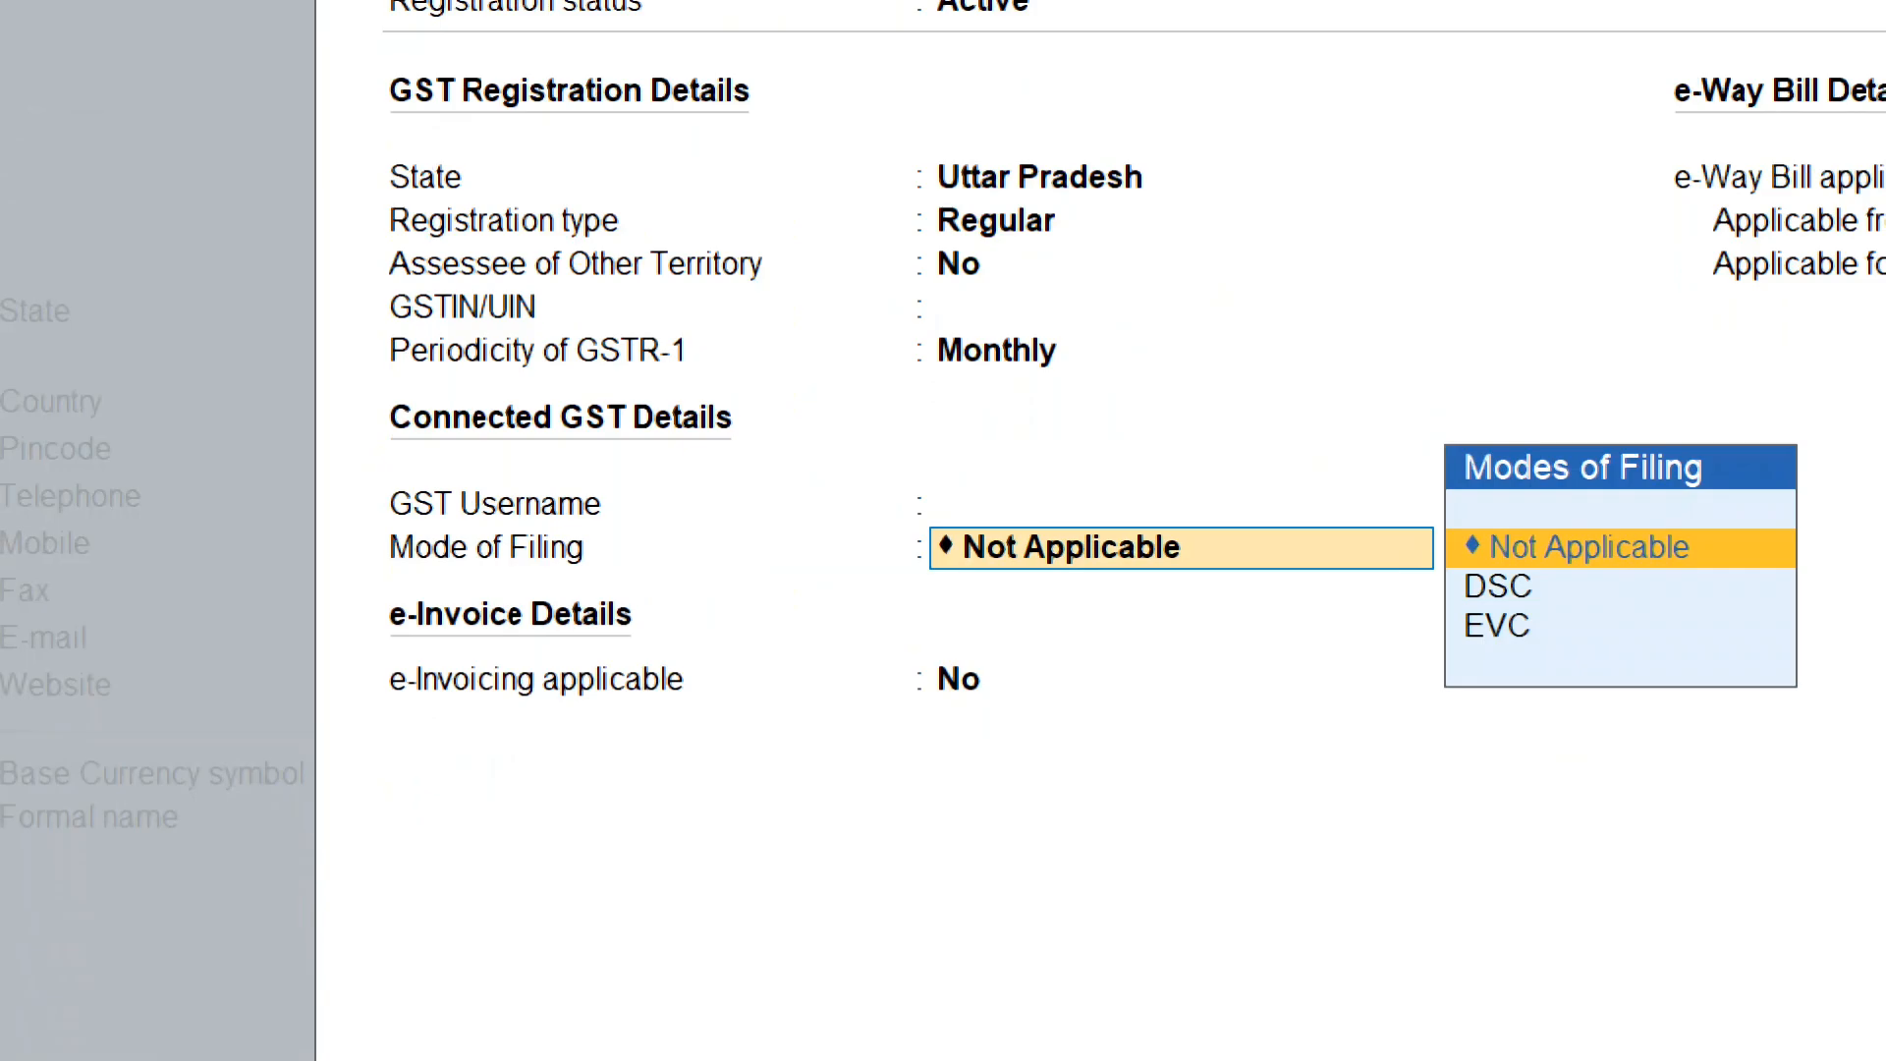
{"action": "key", "text": "Return"}
{"action": "key", "text": "Return"}
{"action": "key", "text": "Return"}
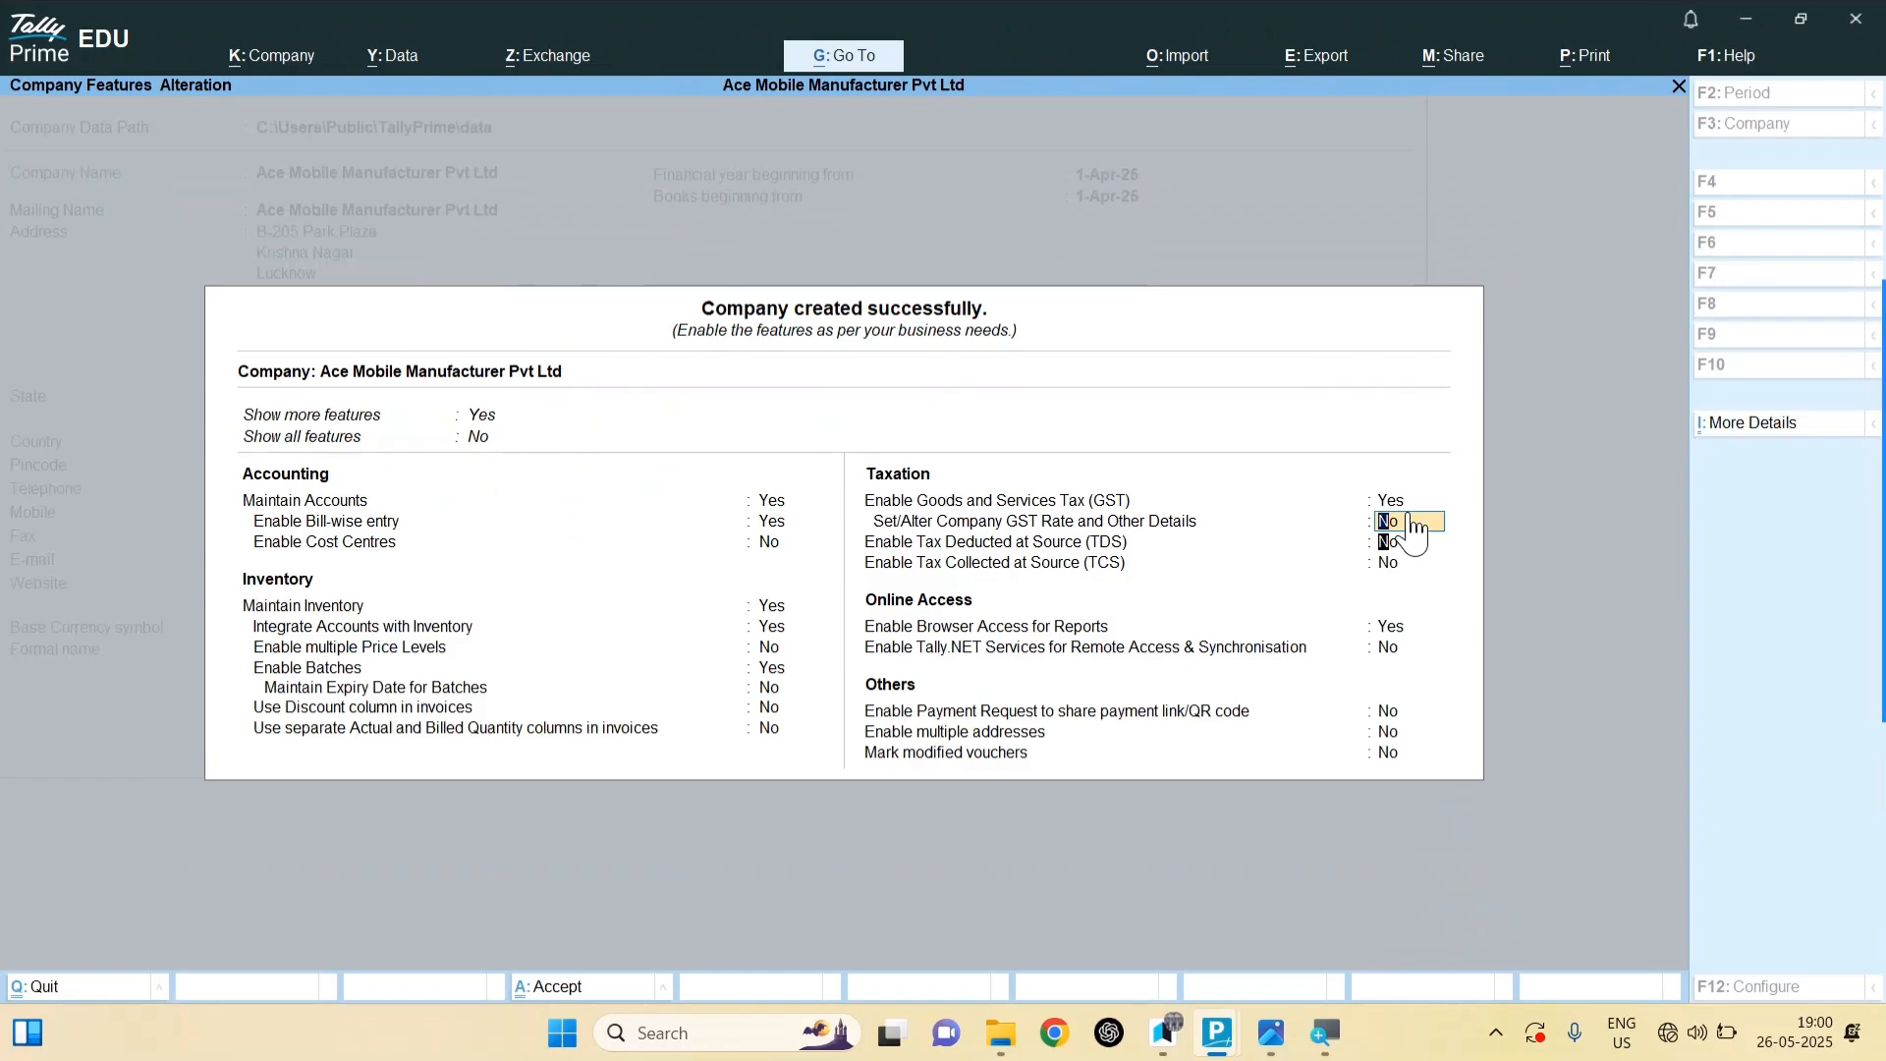
{"action": "key", "text": "Return"}
{"action": "key", "text": "Return"}
{"action": "key", "text": "Return"}
{"action": "key", "text": "Return"}
{"action": "key", "text": "Return"}
{"action": "key", "text": "Return"}
{"action": "key", "text": "Return"}
{"action": "key", "text": "Return"}
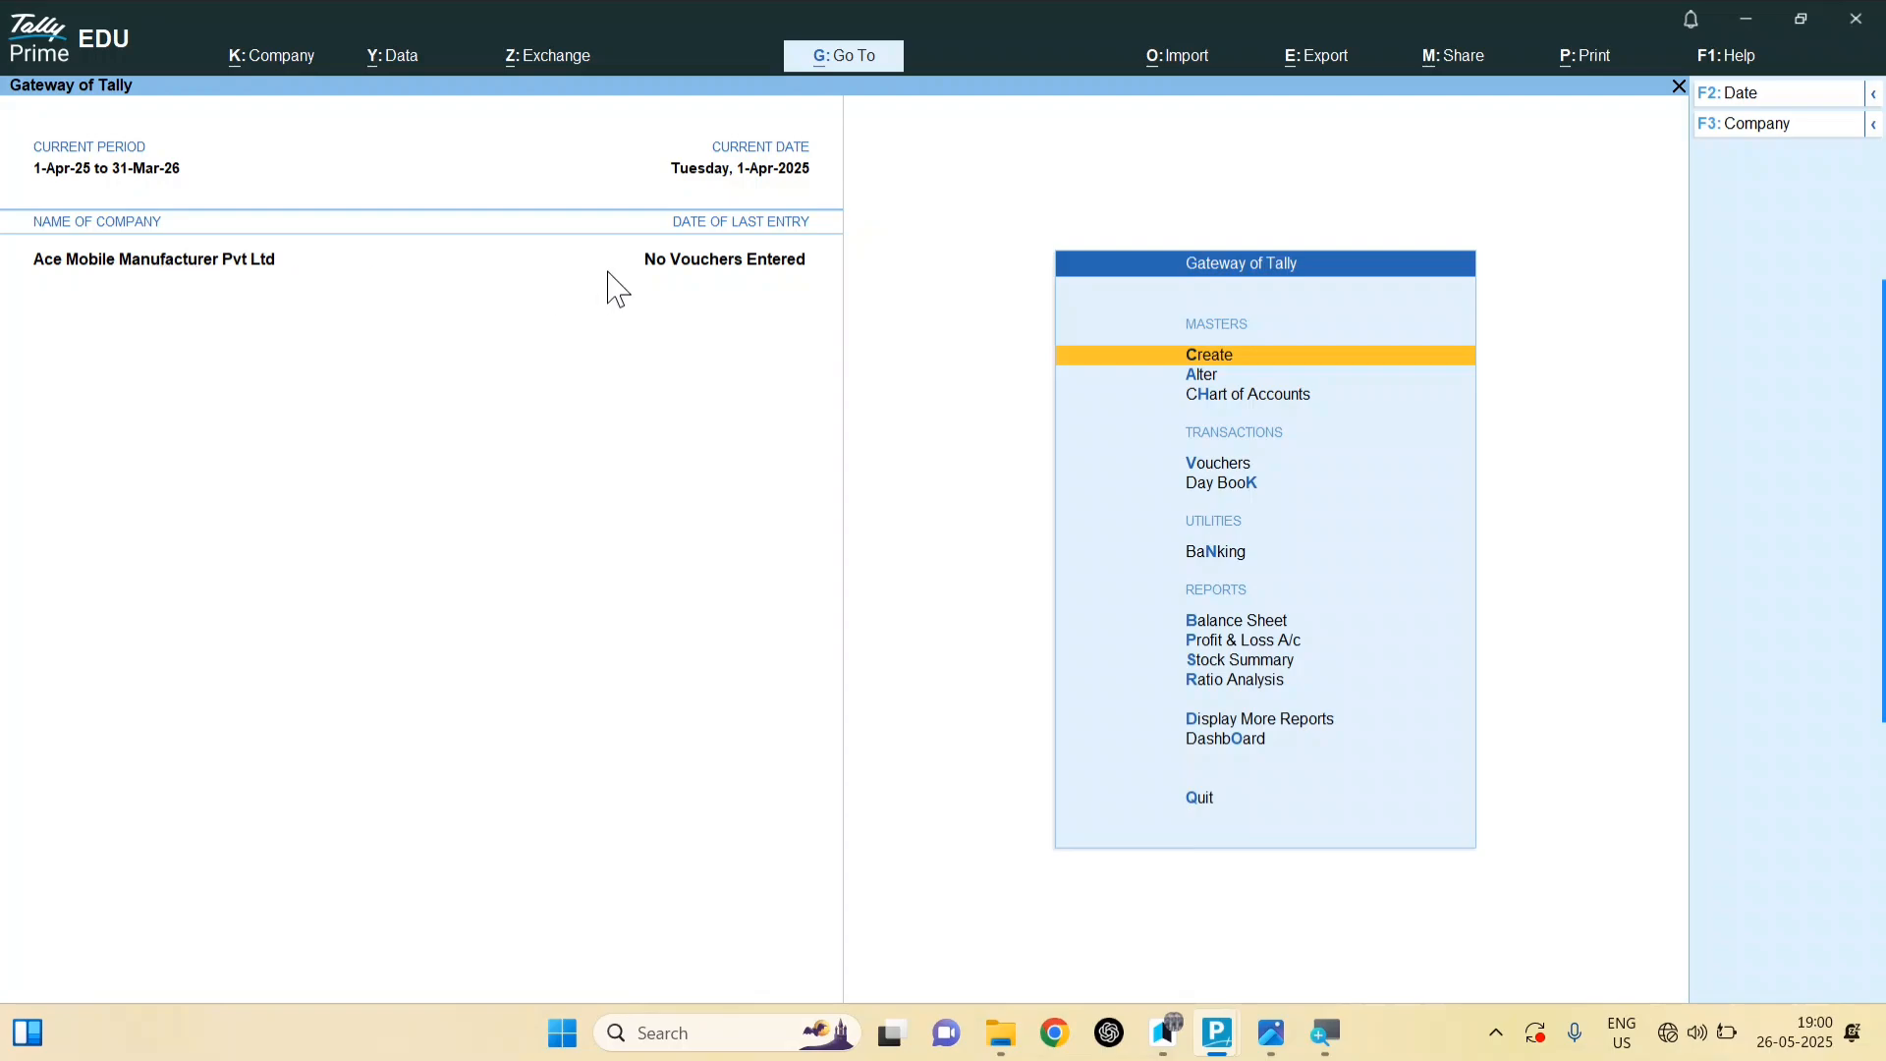
{"action": "left_click", "coordinate": [1212, 467]}
{"action": "key", "text": "Escape"}
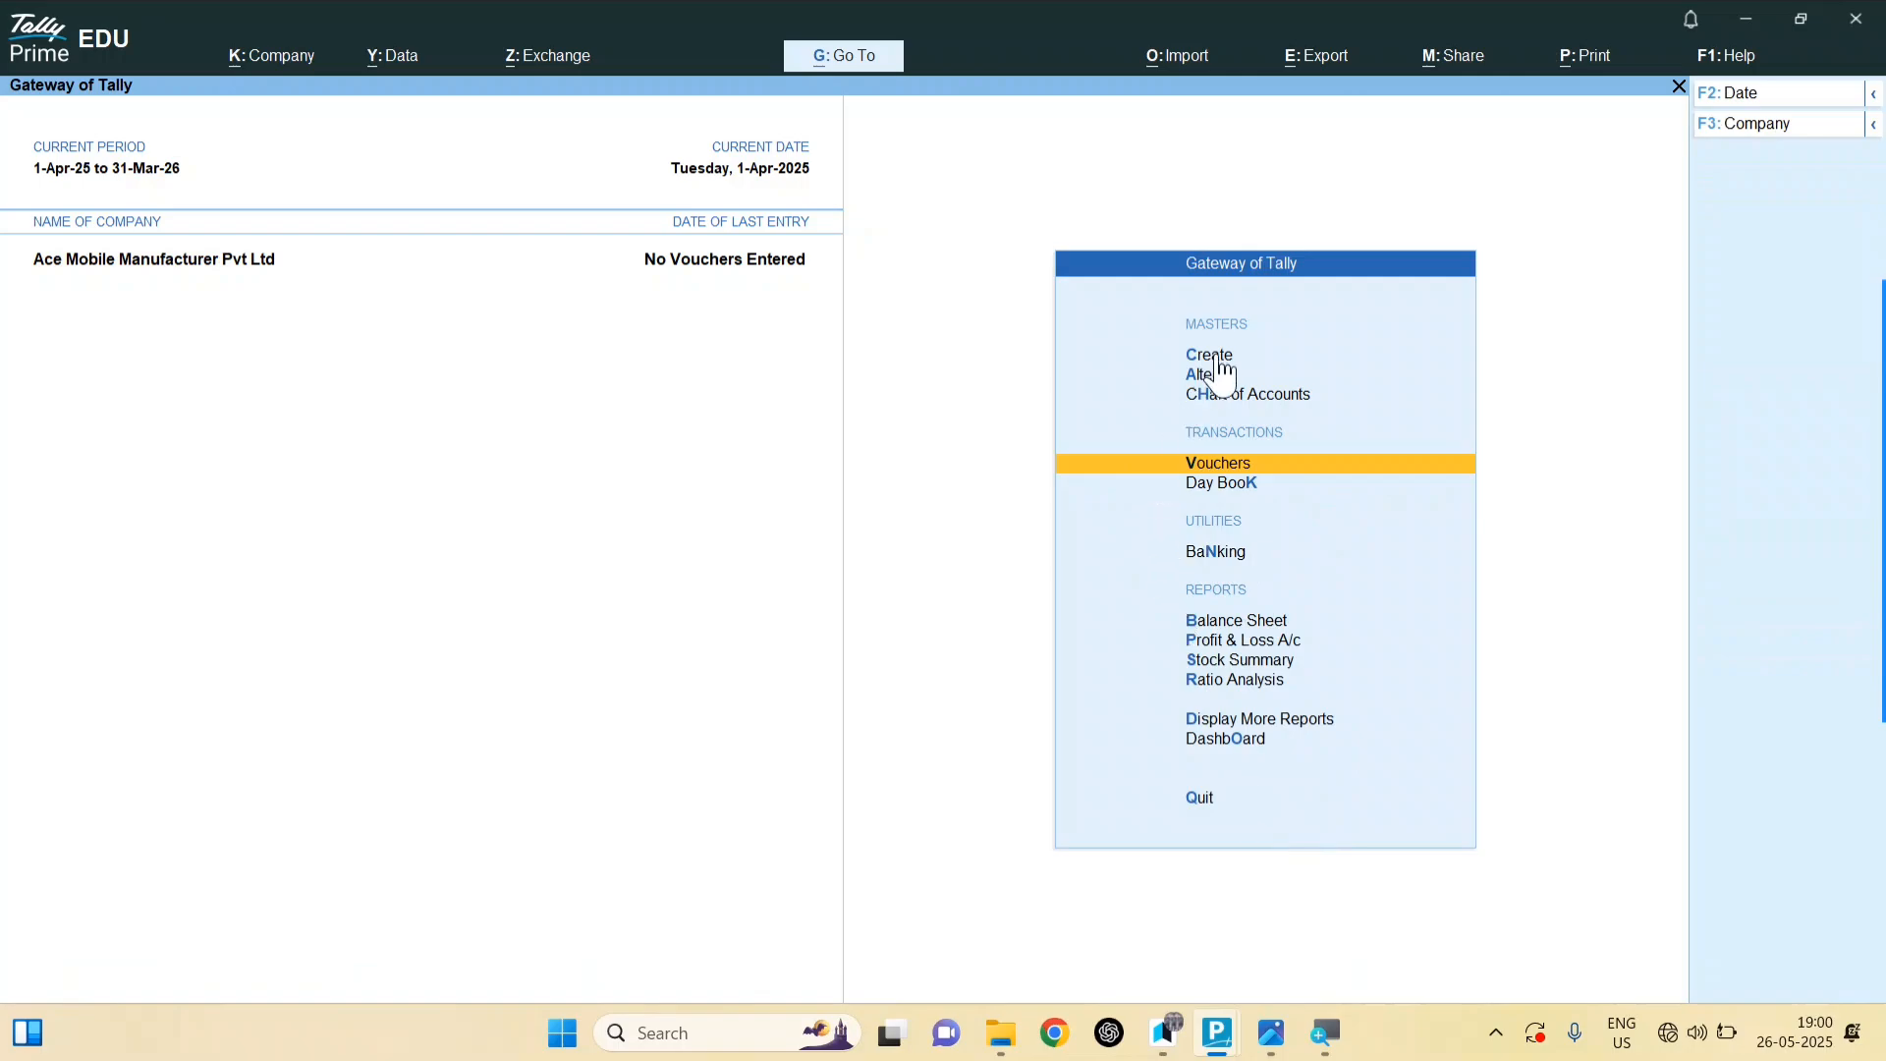
{"action": "left_click", "coordinate": [1233, 467]}
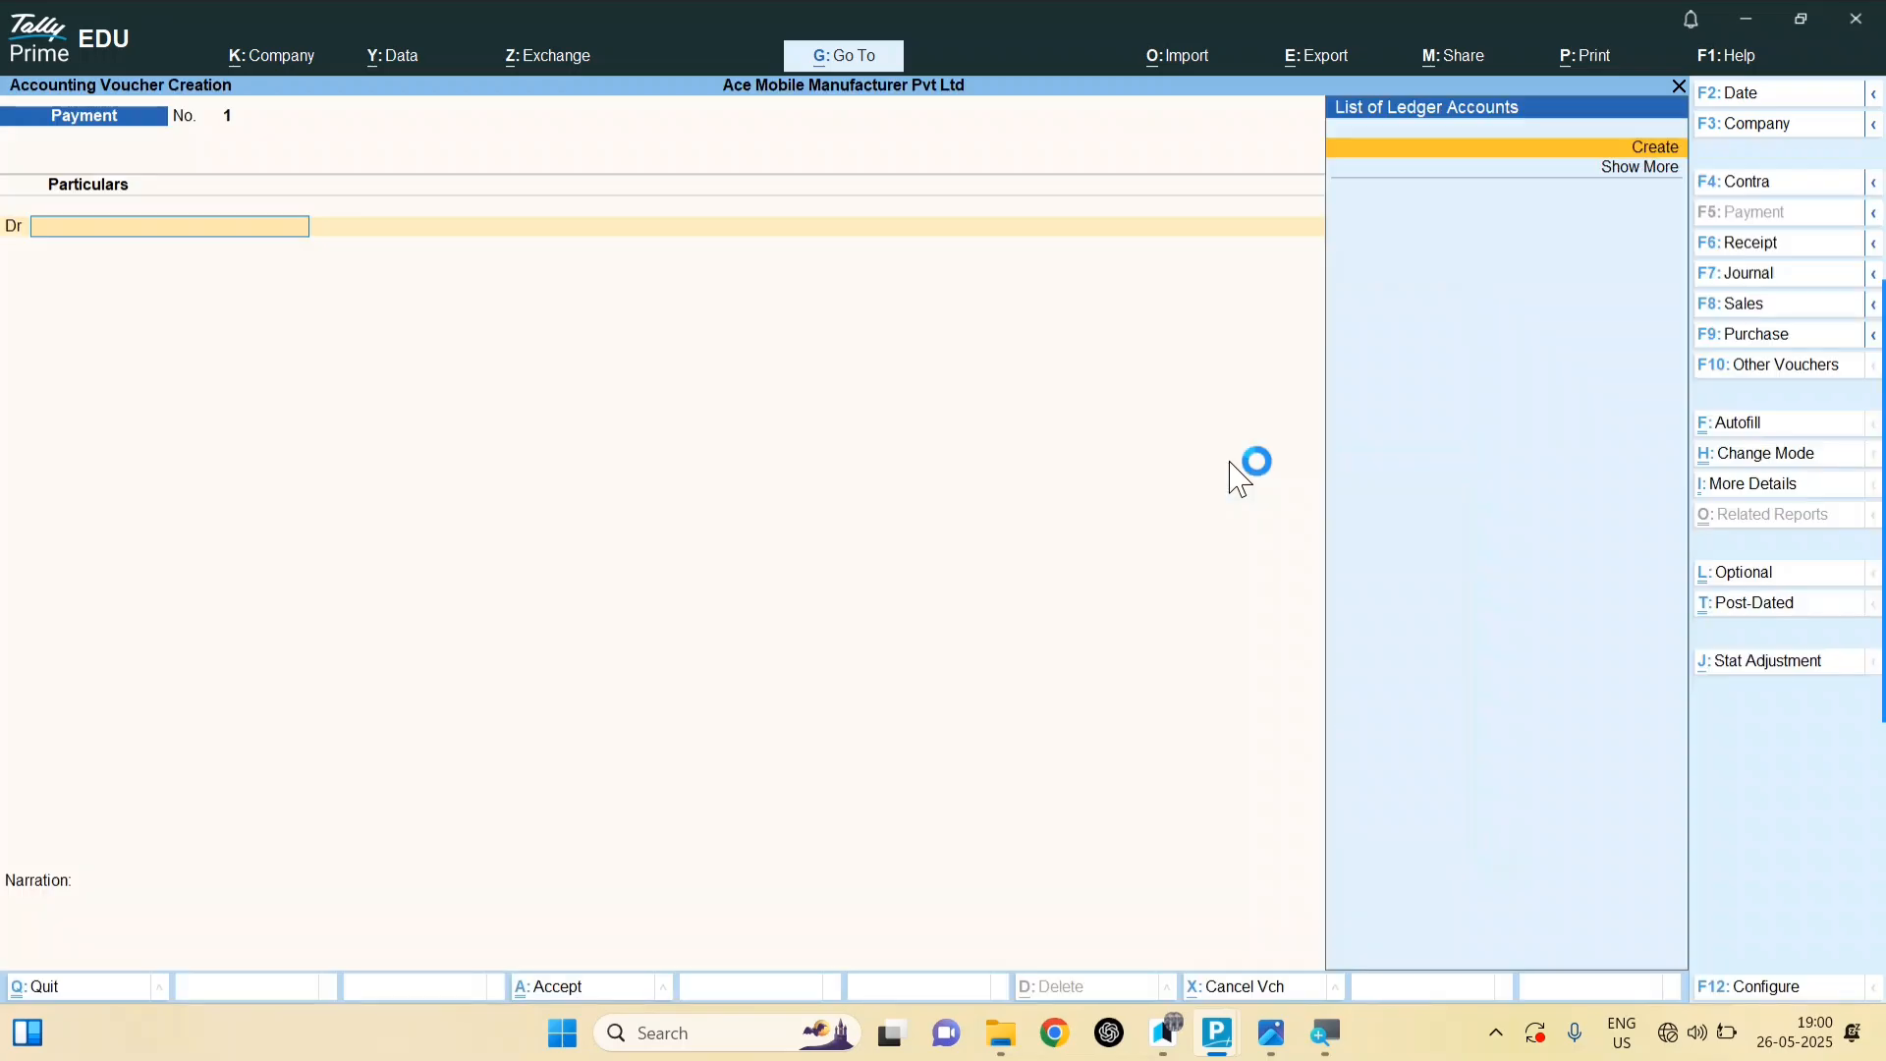
{"action": "key", "text": "Escape"}
{"action": "key", "text": "Return"}
{"action": "key", "text": "c"}
{"action": "key", "text": "Return"}
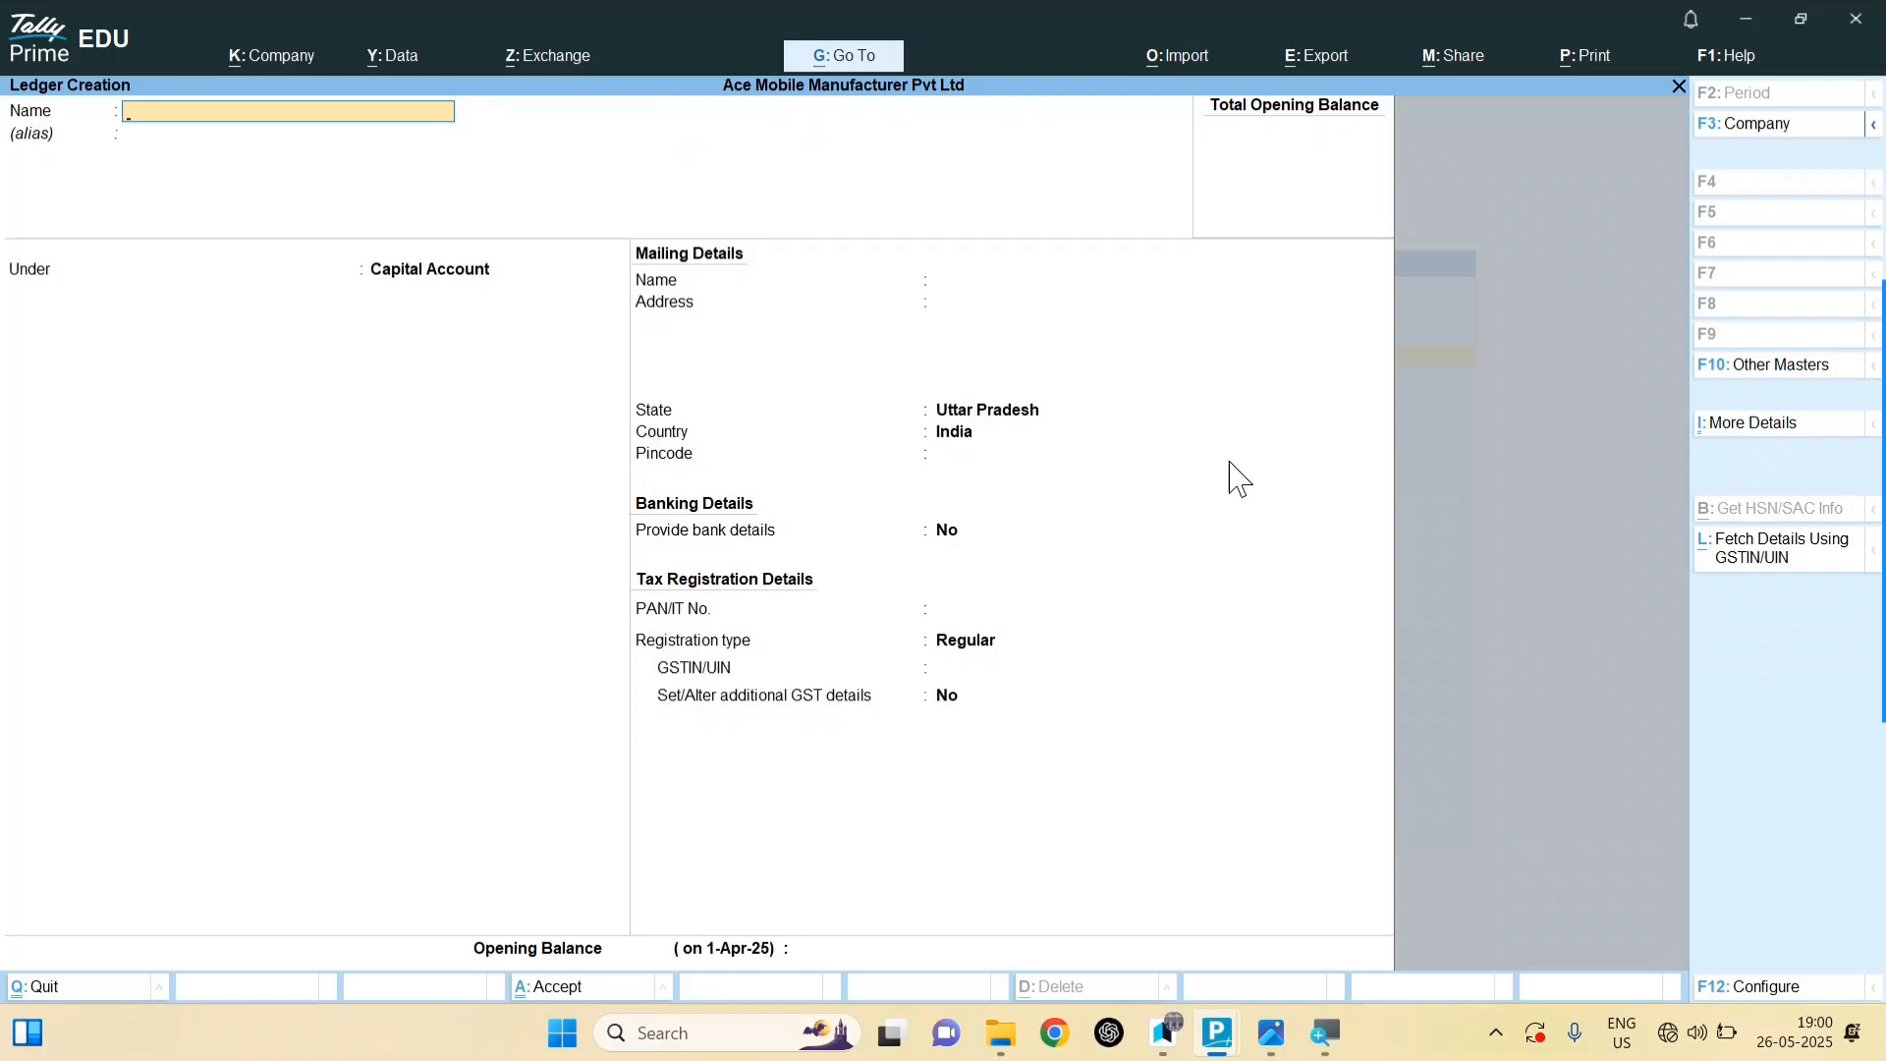
{"action": "key", "text": "Escape"}
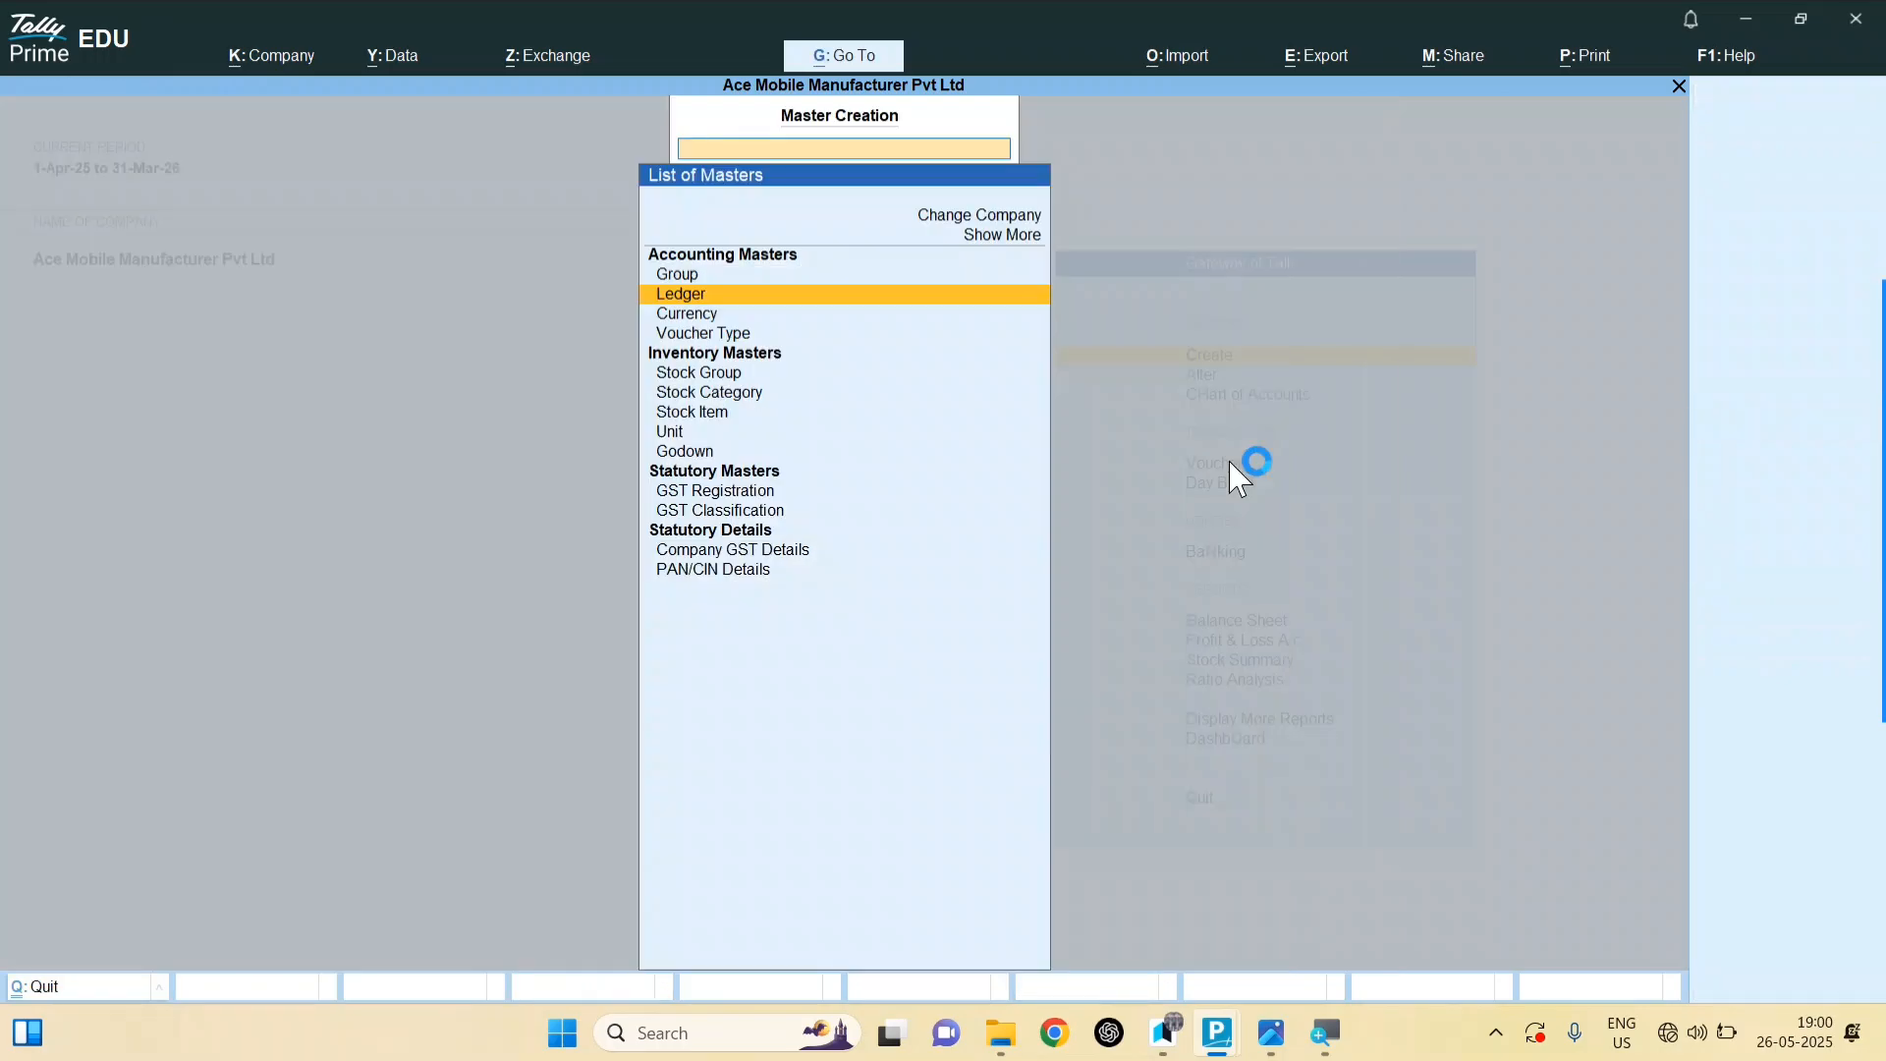
{"action": "key", "text": "Escape"}
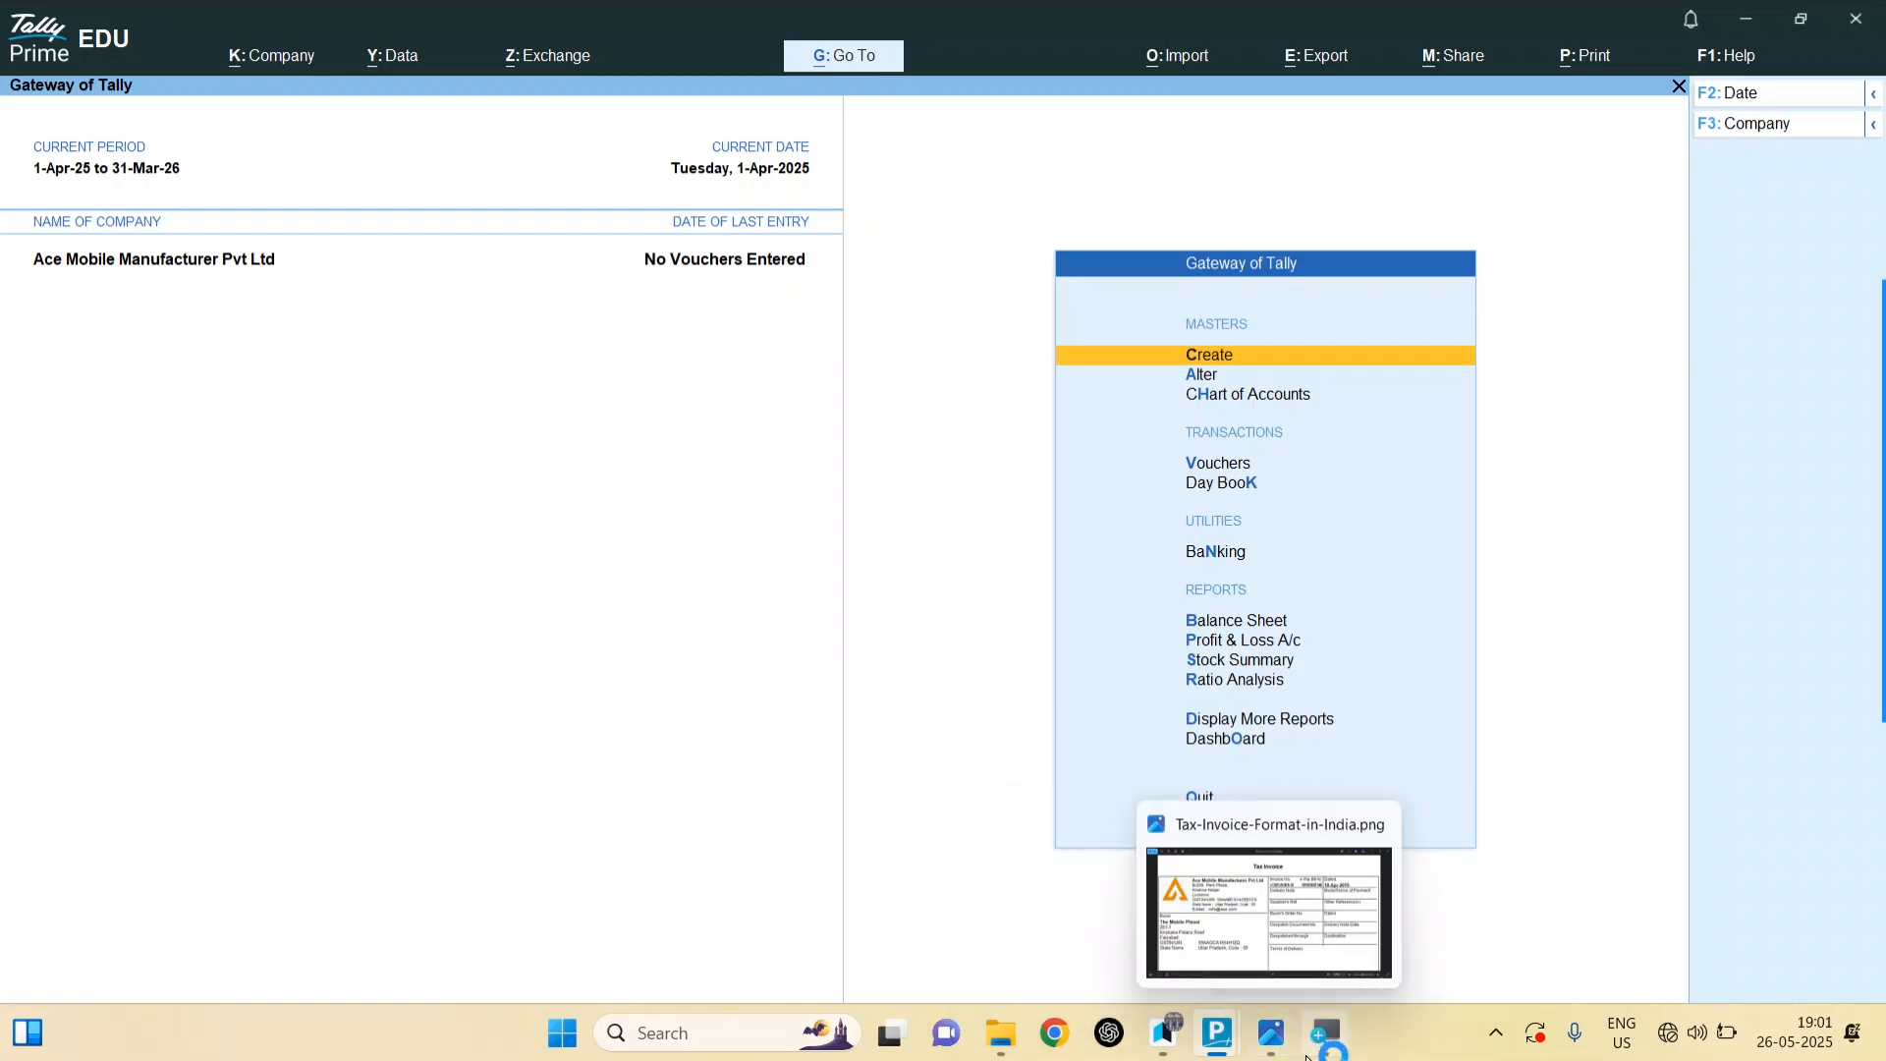
Step: Scroll the sample invoice down to the buyer's details, then return to TallyPrime
{"action": "left_click", "coordinate": [1204, 914]}
{"action": "scroll", "coordinate": [418, 551], "scroll_direction": "down", "scroll_amount": 1}
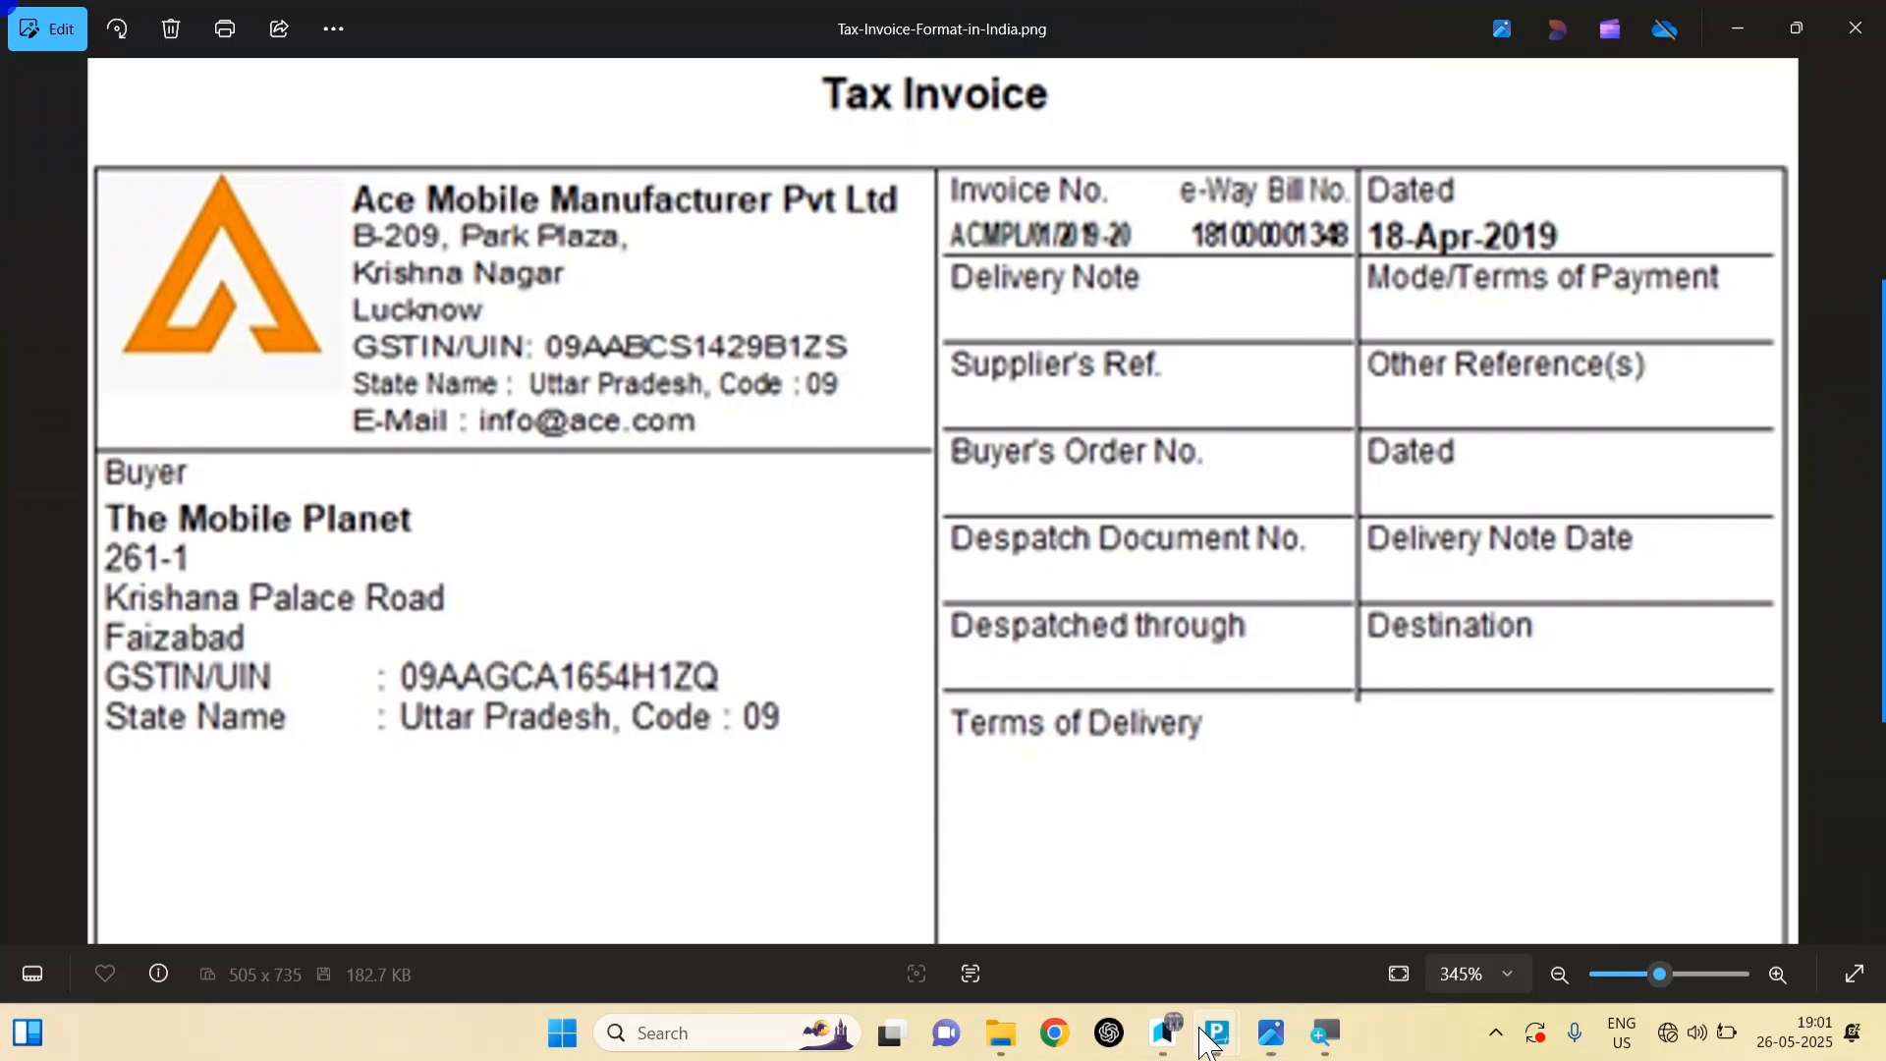
{"action": "mouse_move", "coordinate": [1210, 1042]}
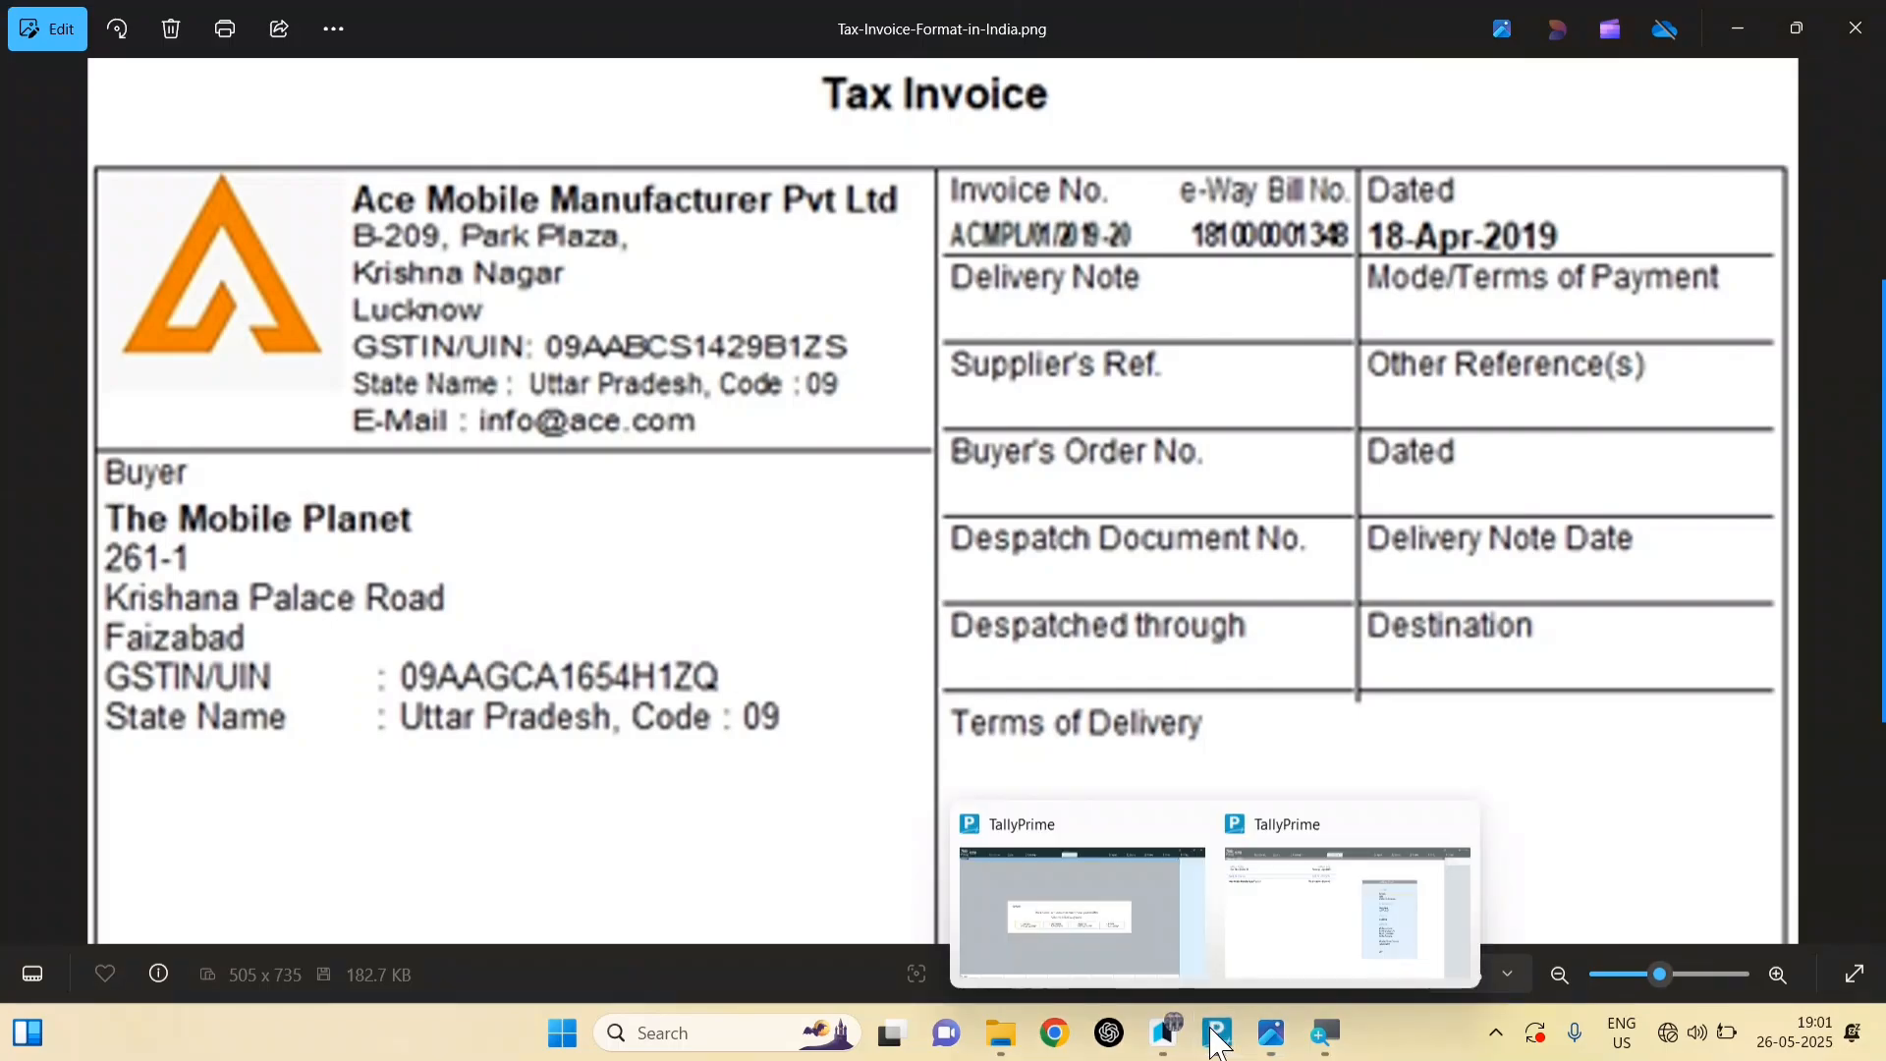
{"action": "left_click", "coordinate": [1250, 951]}
Step: Create a ledger named The Mobile Planet under Sundry Debtors, then view the invoice for its address
{"action": "key", "text": "Return"}
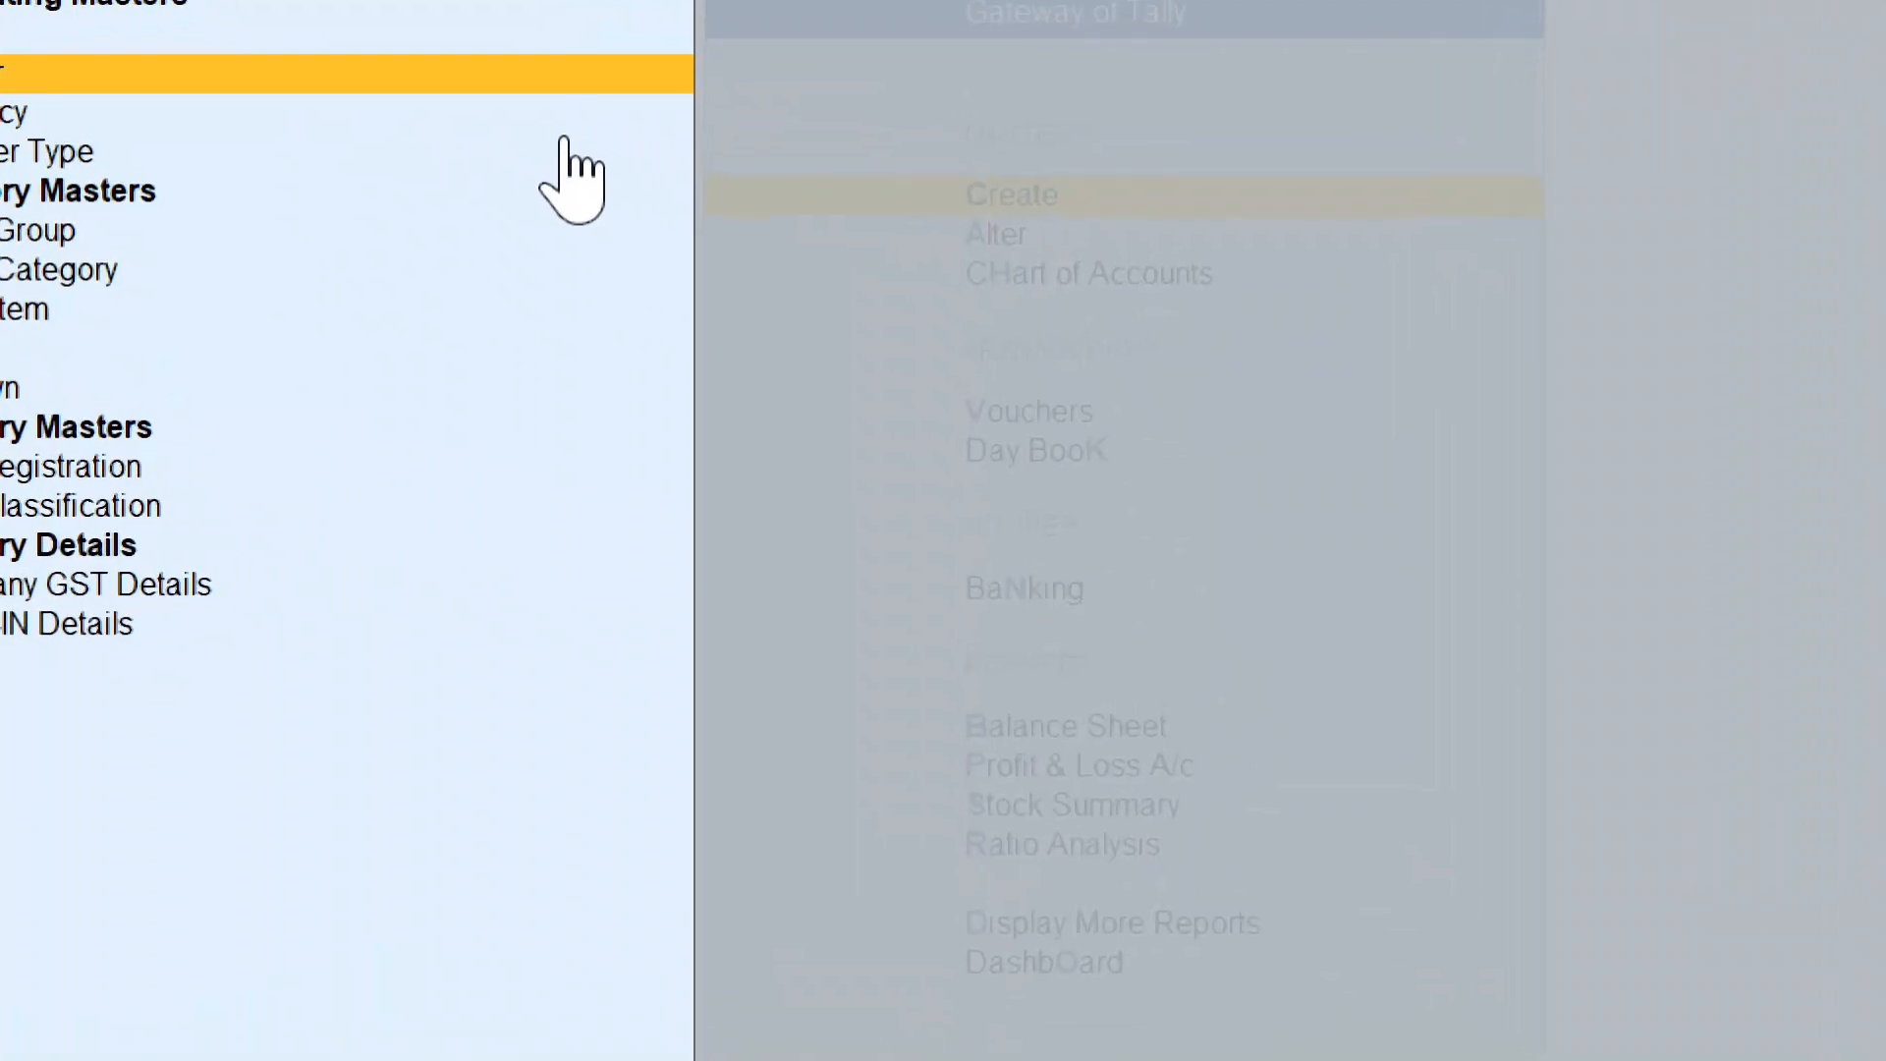
{"action": "key", "text": "Return"}
{"action": "type", "text": "The"}
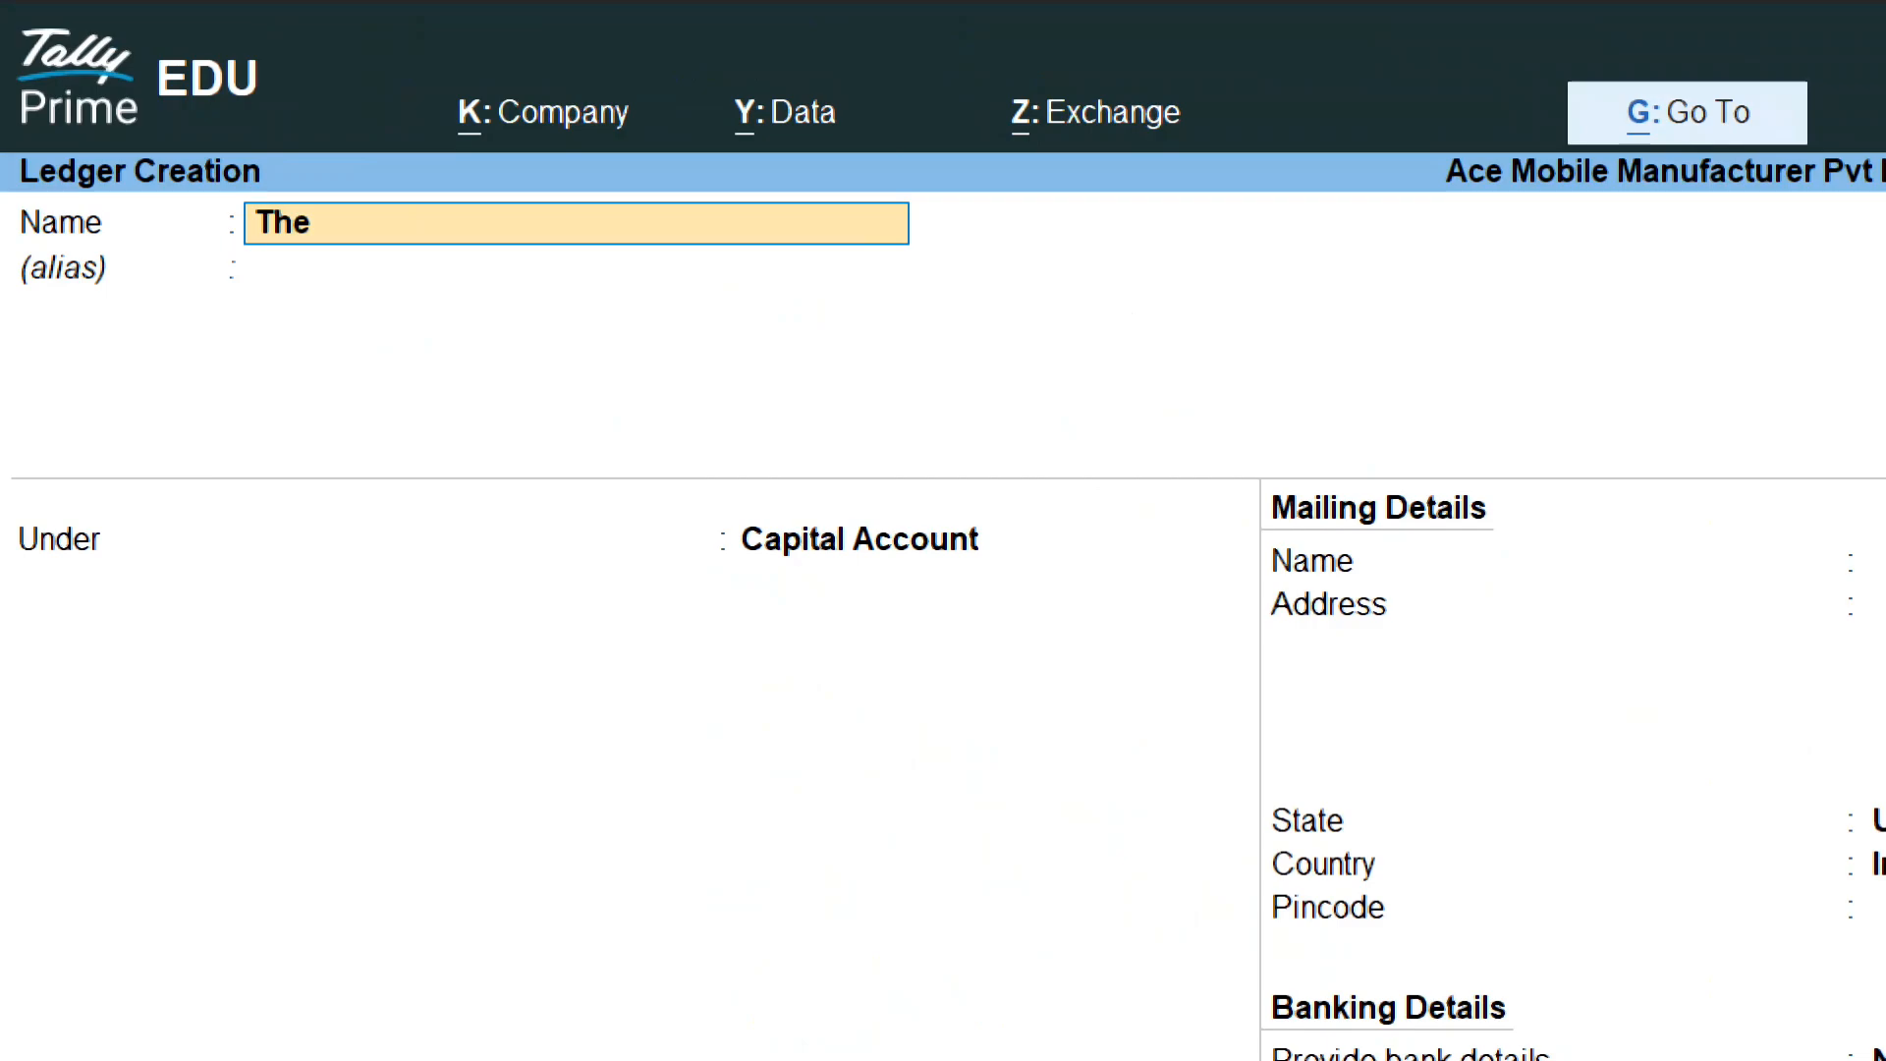
{"action": "type", "text": " Mobile Planet"}
{"action": "key", "text": "Return"}
{"action": "type", "text": "Deb"}
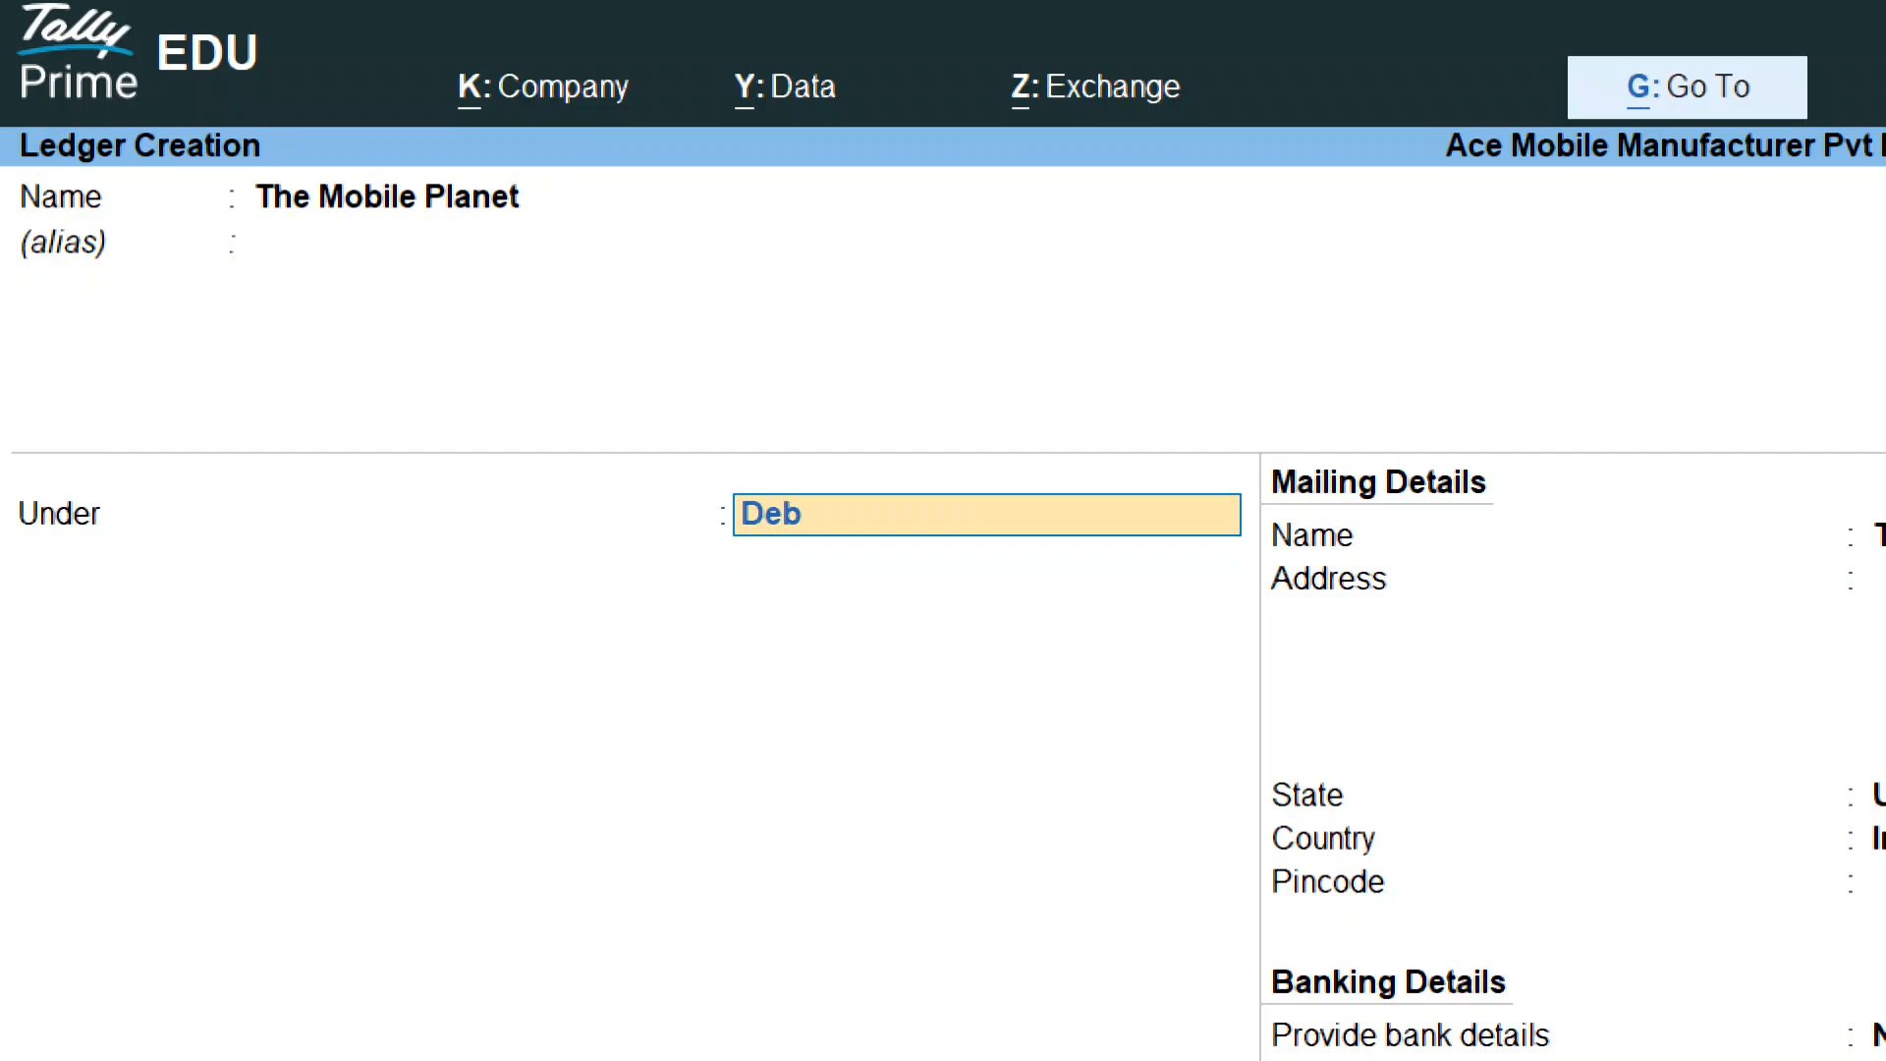
{"action": "key", "text": "Return"}
{"action": "key", "text": "Return"}
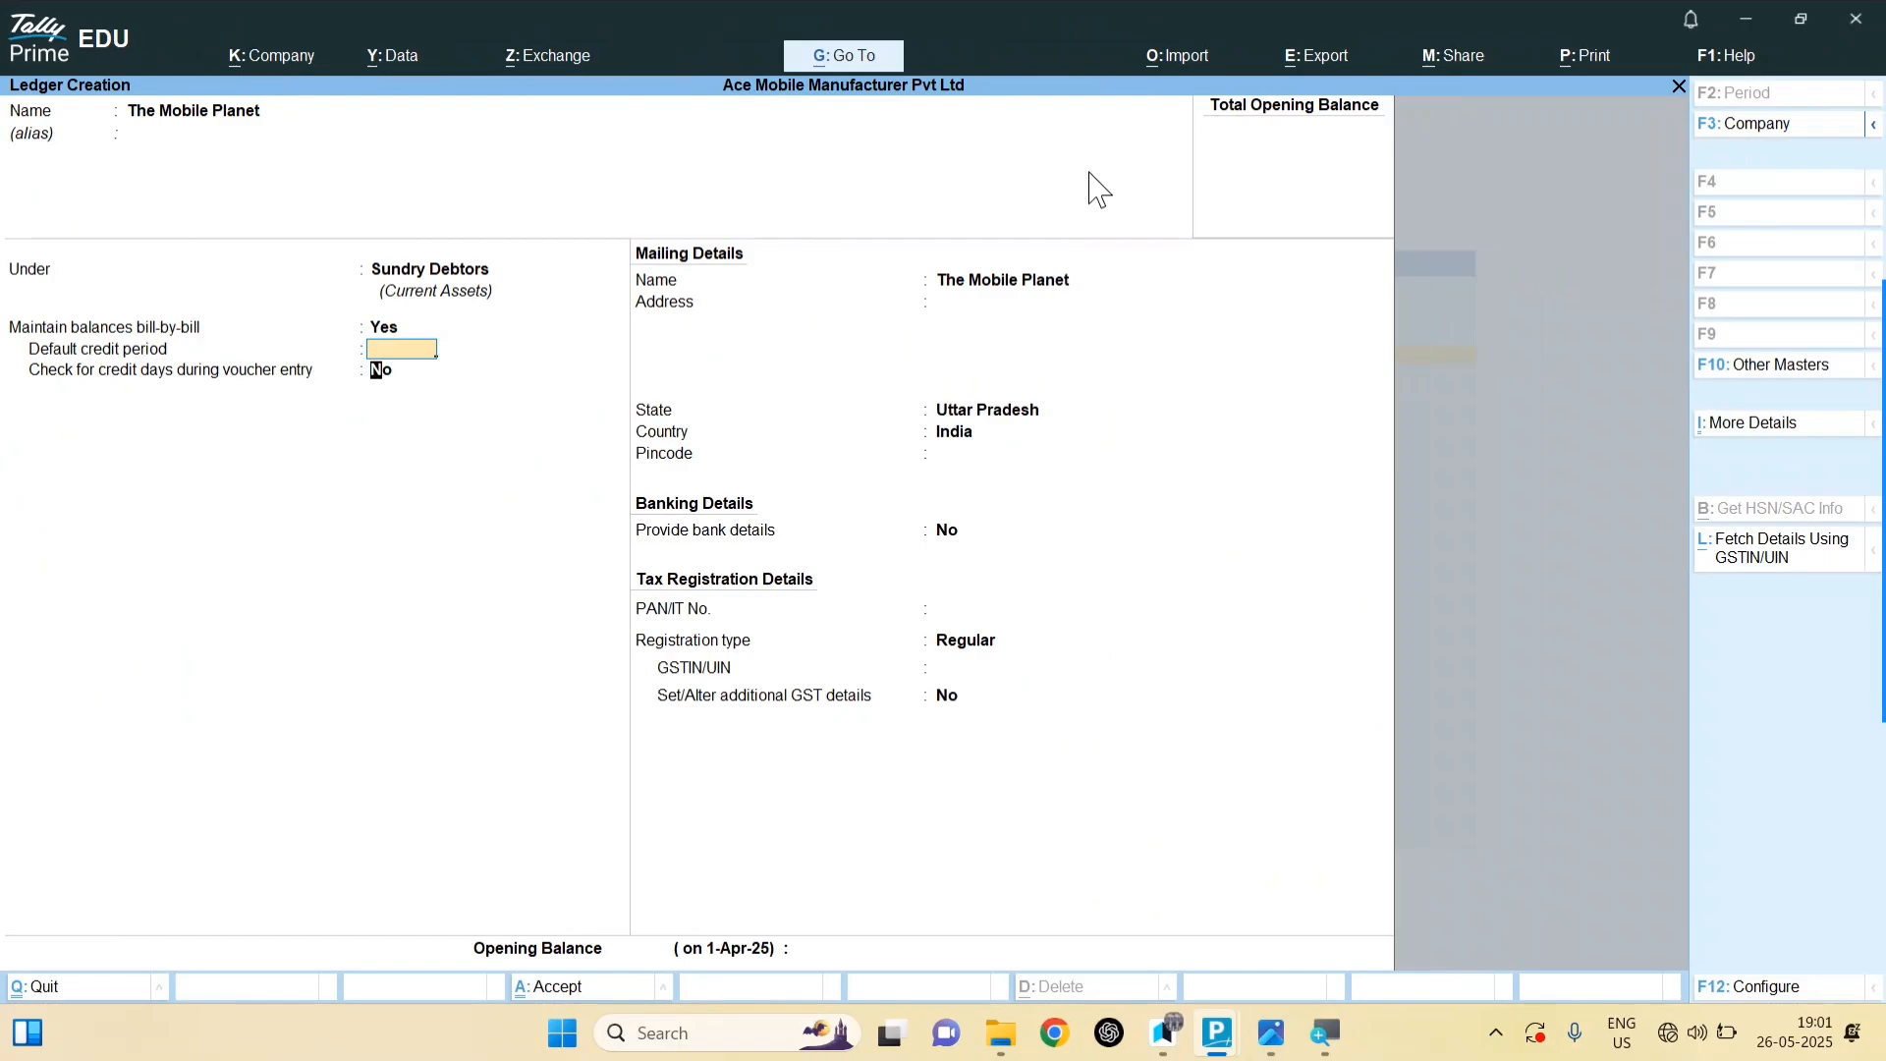
{"action": "key", "text": "Return"}
{"action": "key", "text": "Return"}
{"action": "key", "text": "Return"}
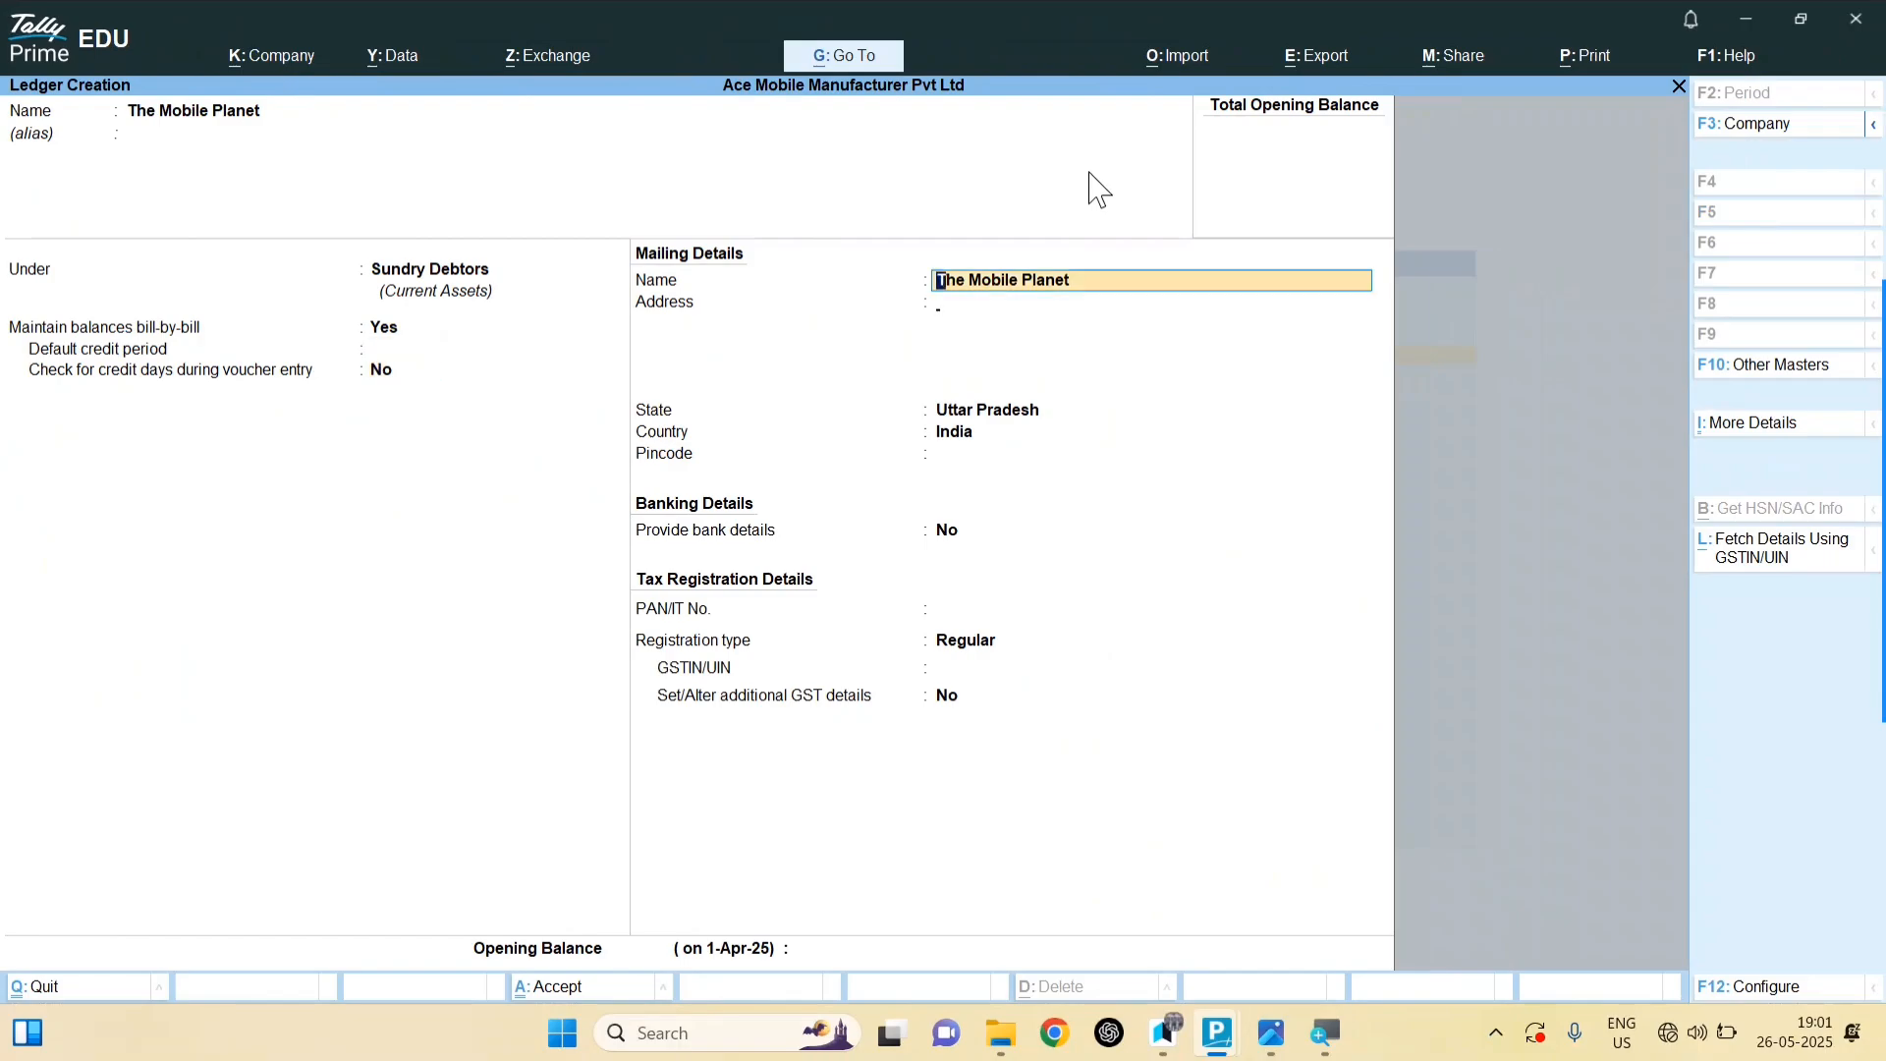
{"action": "key", "text": "alt+Tab"}
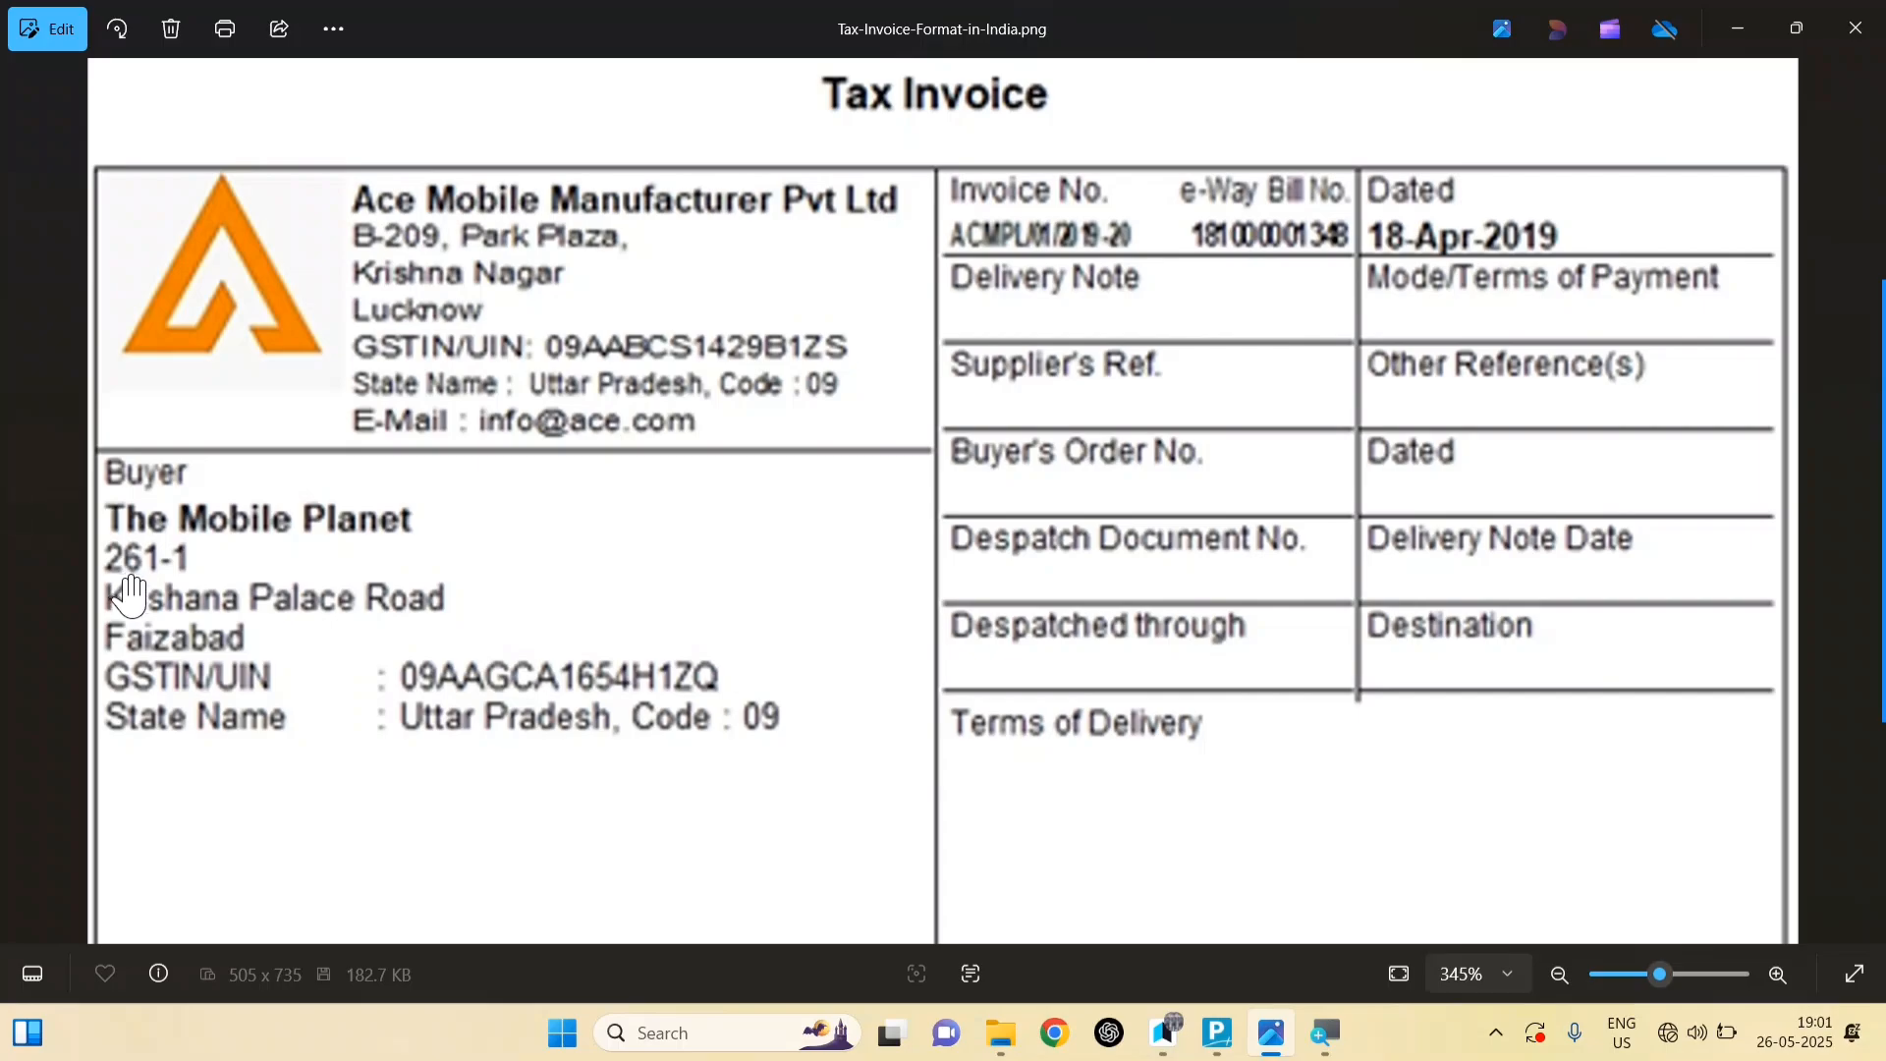
Step: Go back from the invoice image to The Mobile Planet ledger form in TallyPrime
{"action": "mouse_move", "coordinate": [1229, 1037]}
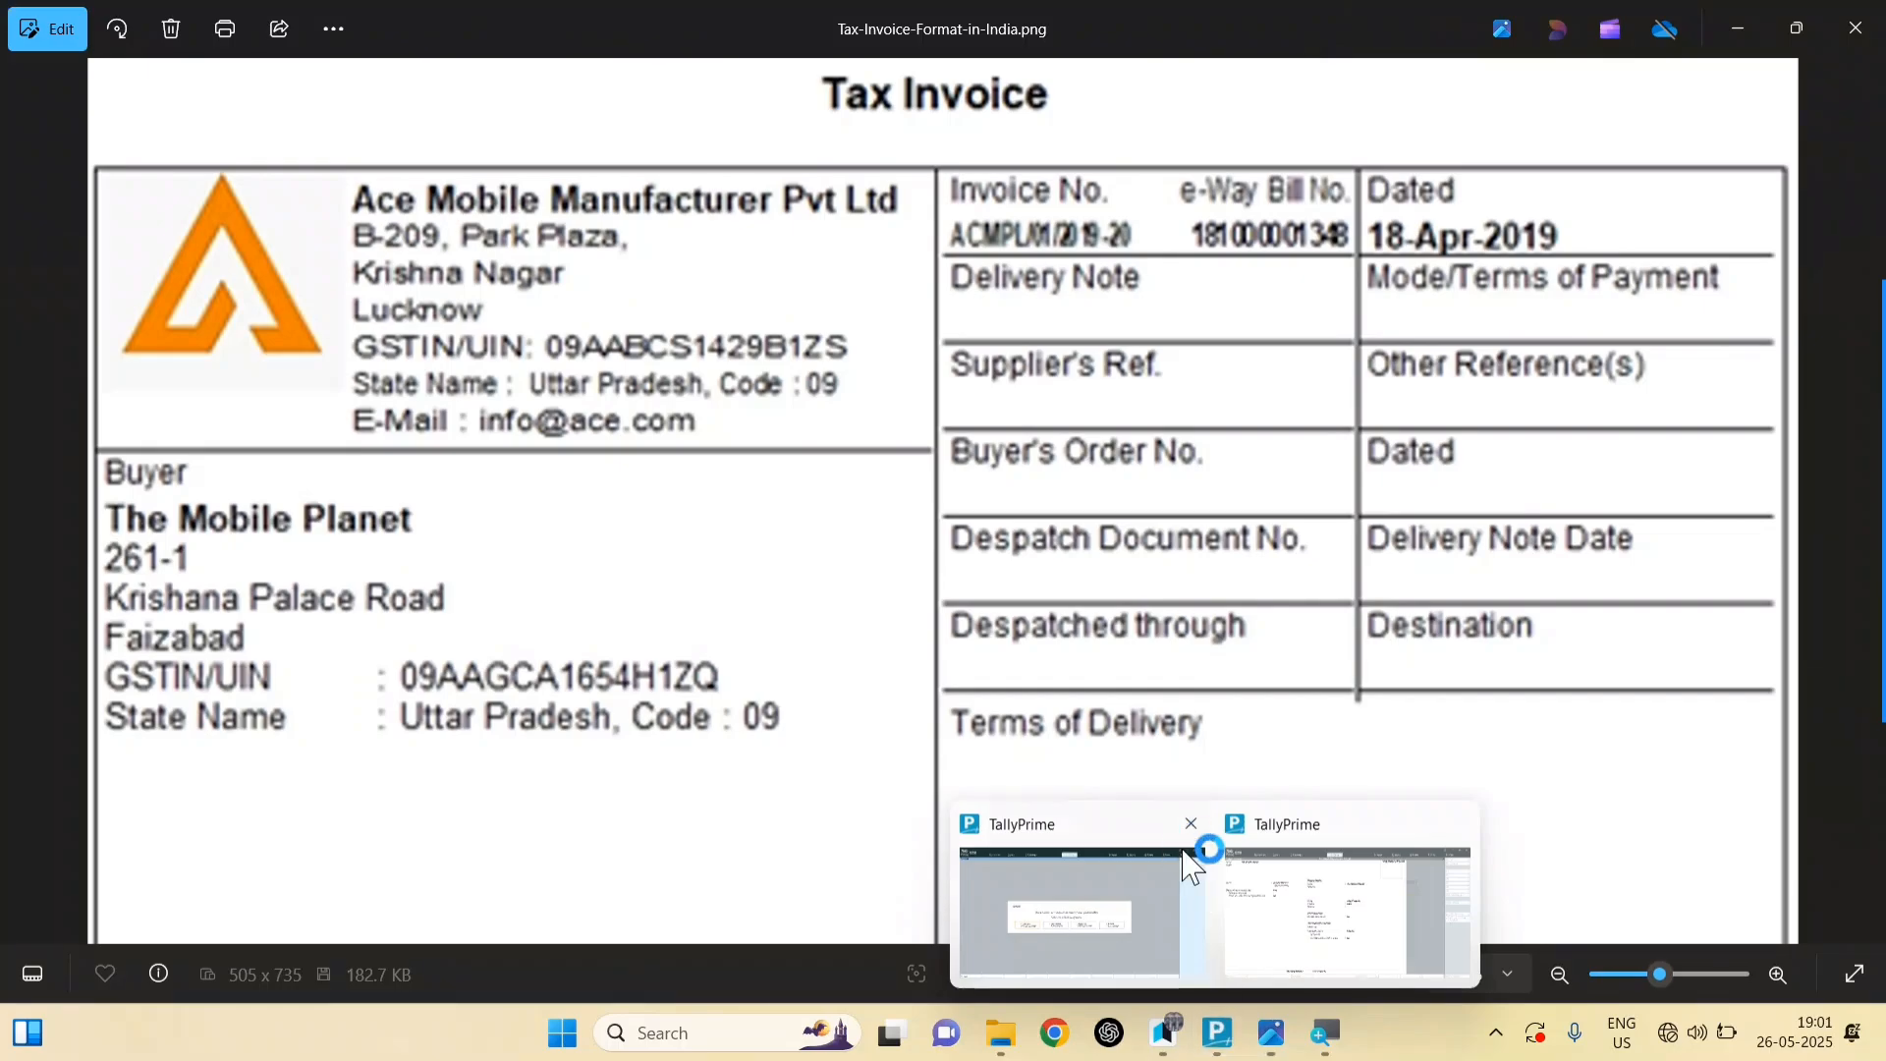
{"action": "left_click", "coordinate": [1353, 919]}
{"action": "key", "text": "Return"}
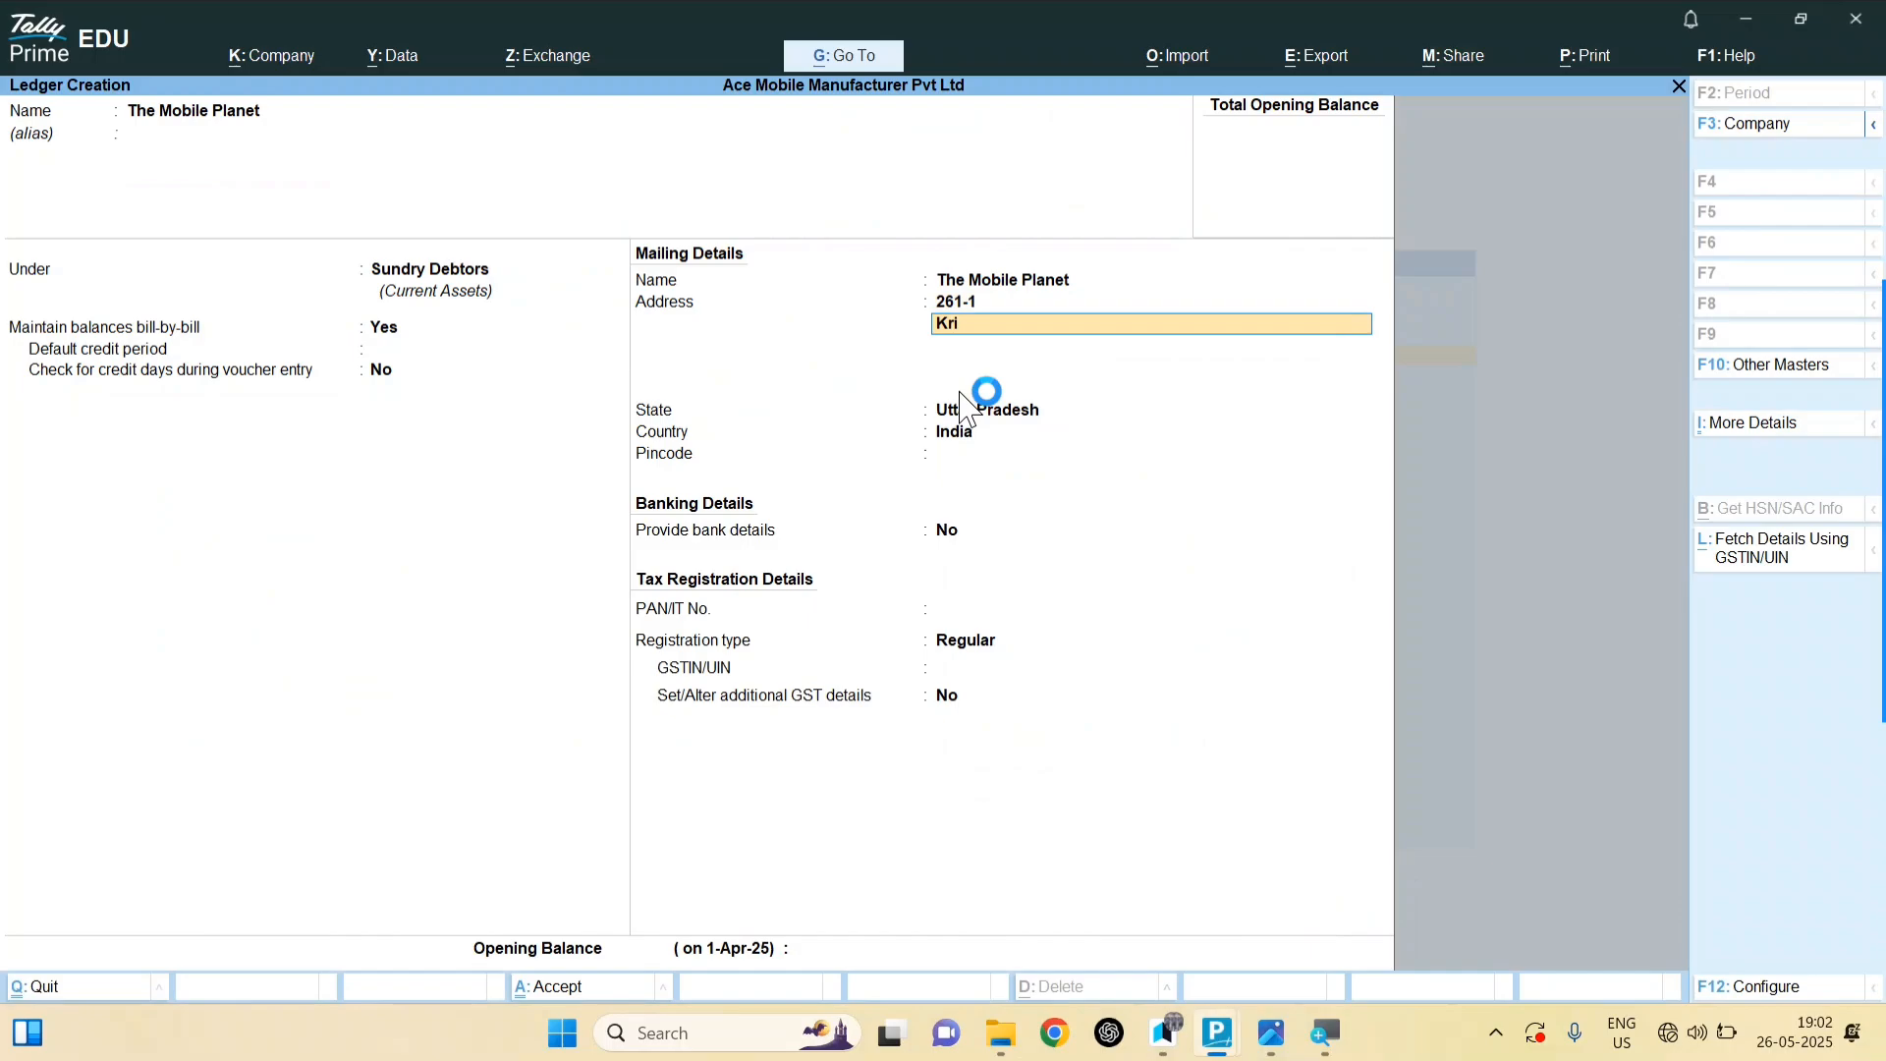
{"action": "left_click", "coordinate": [1000, 463]}
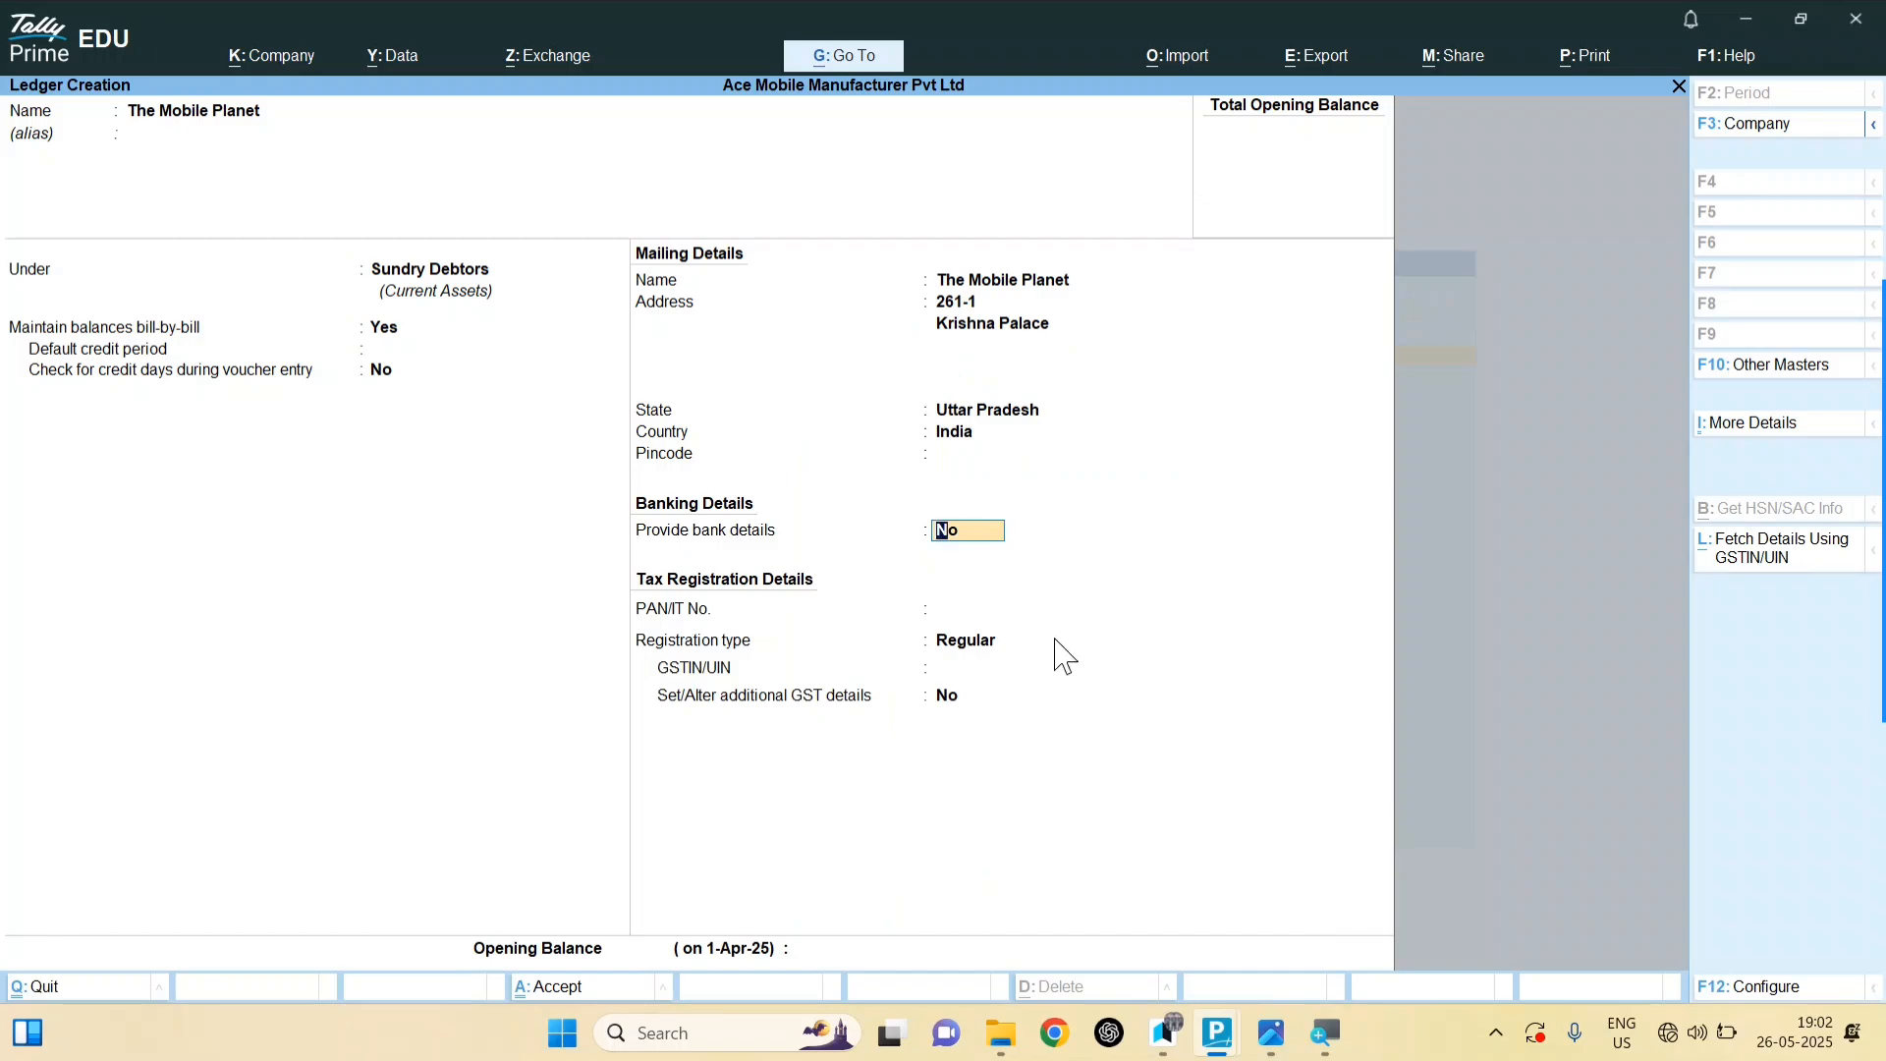
{"action": "key", "text": "Return"}
{"action": "key", "text": "Return"}
{"action": "key", "text": "Return"}
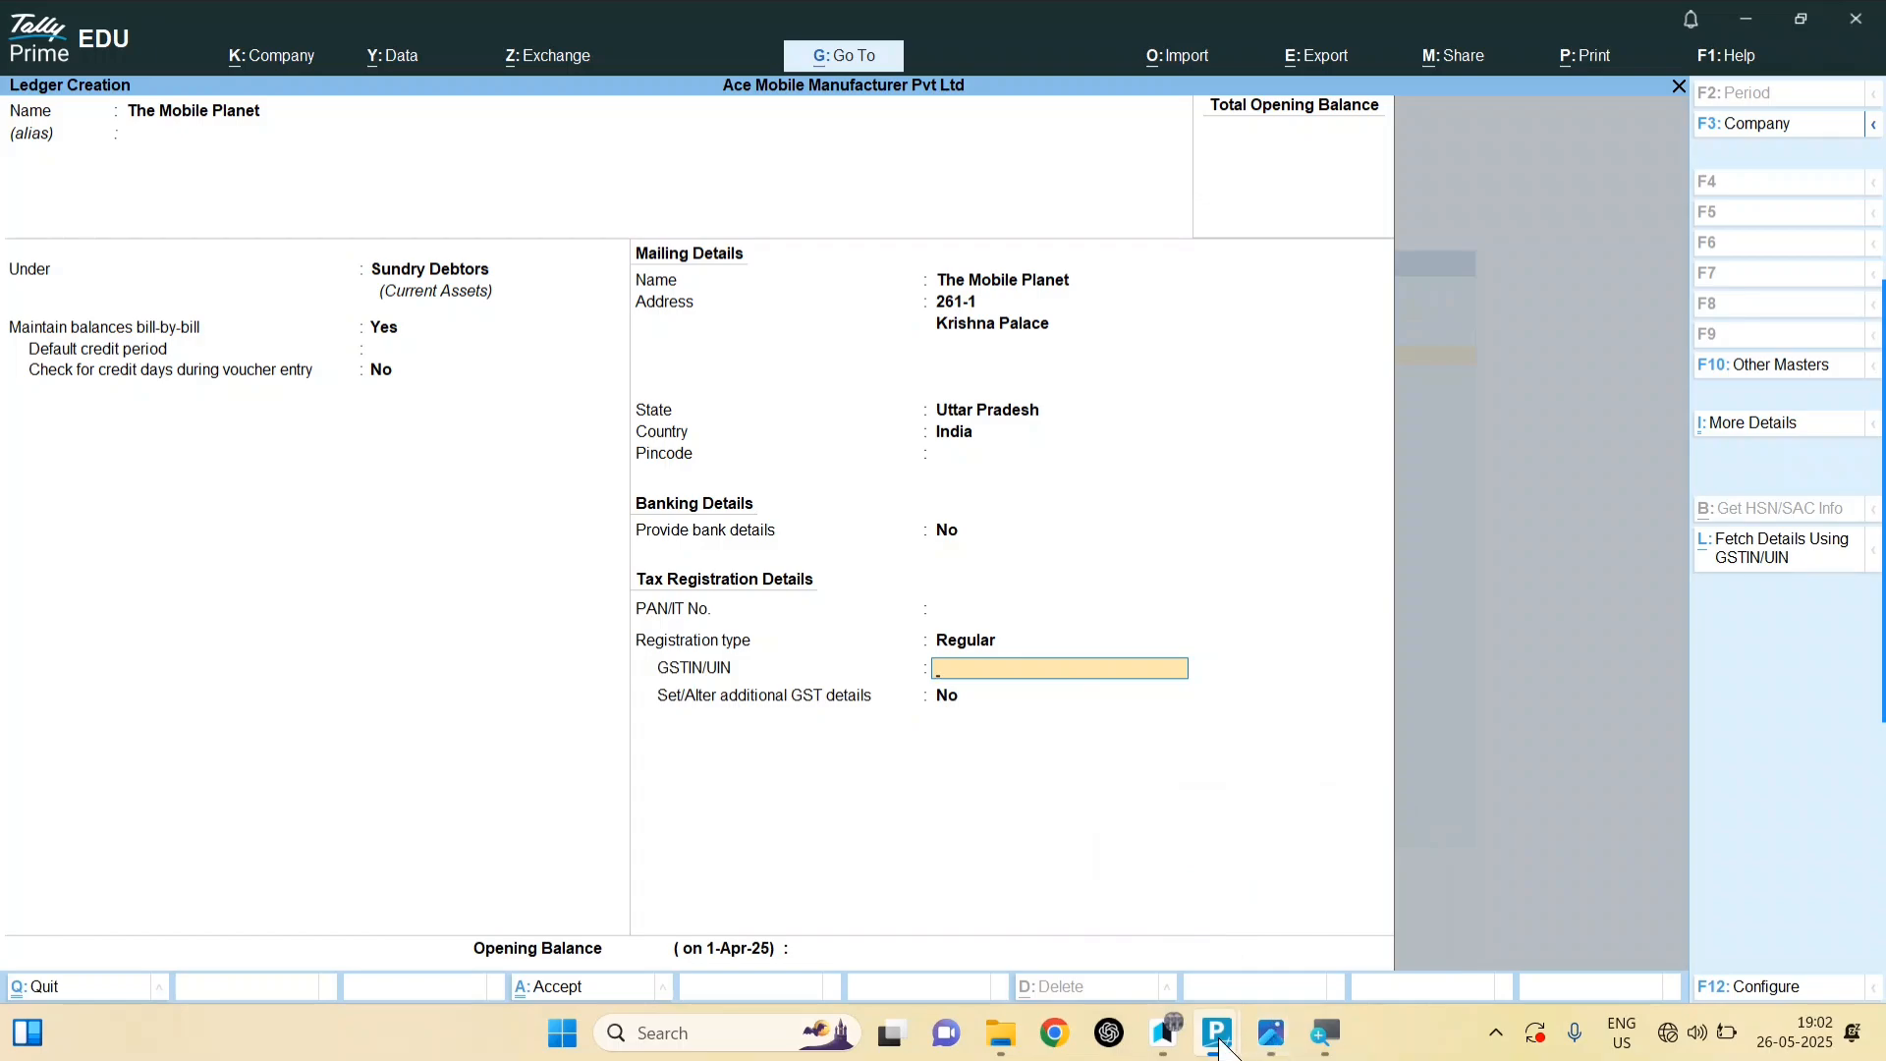
Step: Bring up the invoice image in Photos and open a Notepad window over it
{"action": "left_click", "coordinate": [1271, 1032]}
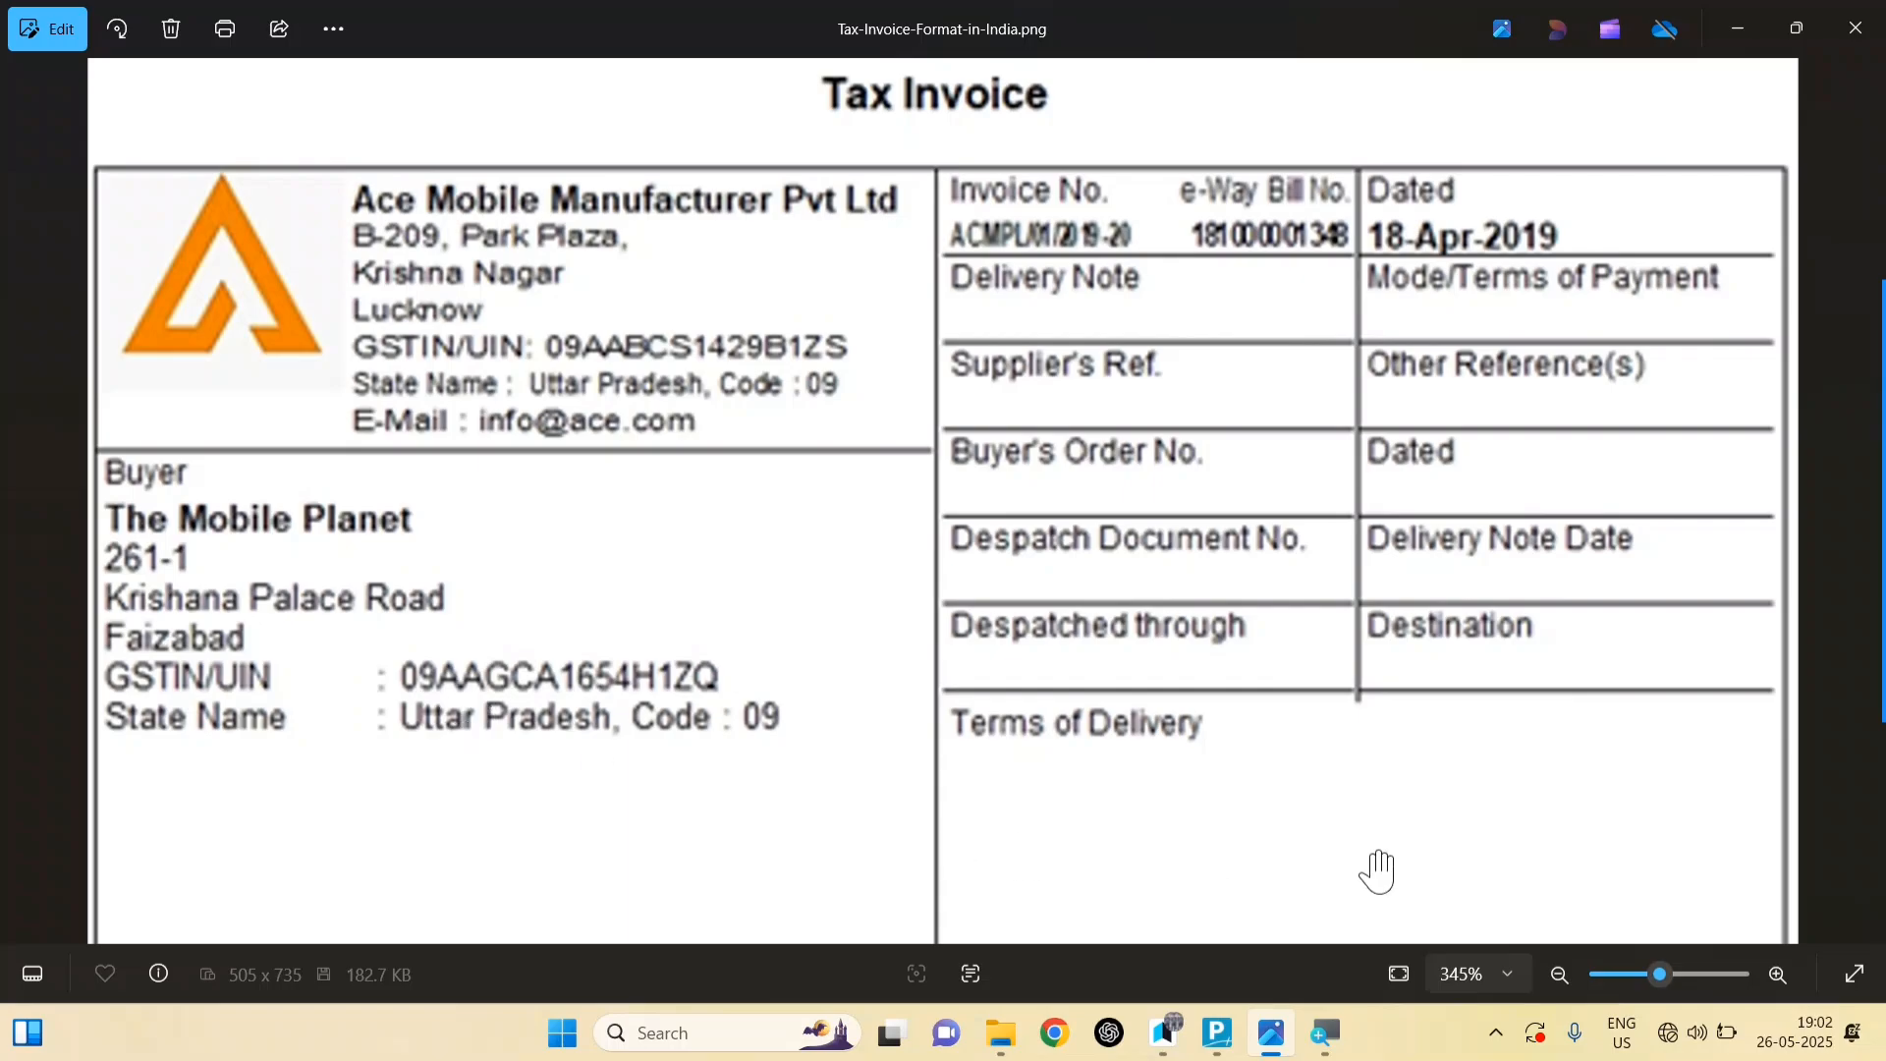
{"action": "key", "text": "ctrl+alt+n"}
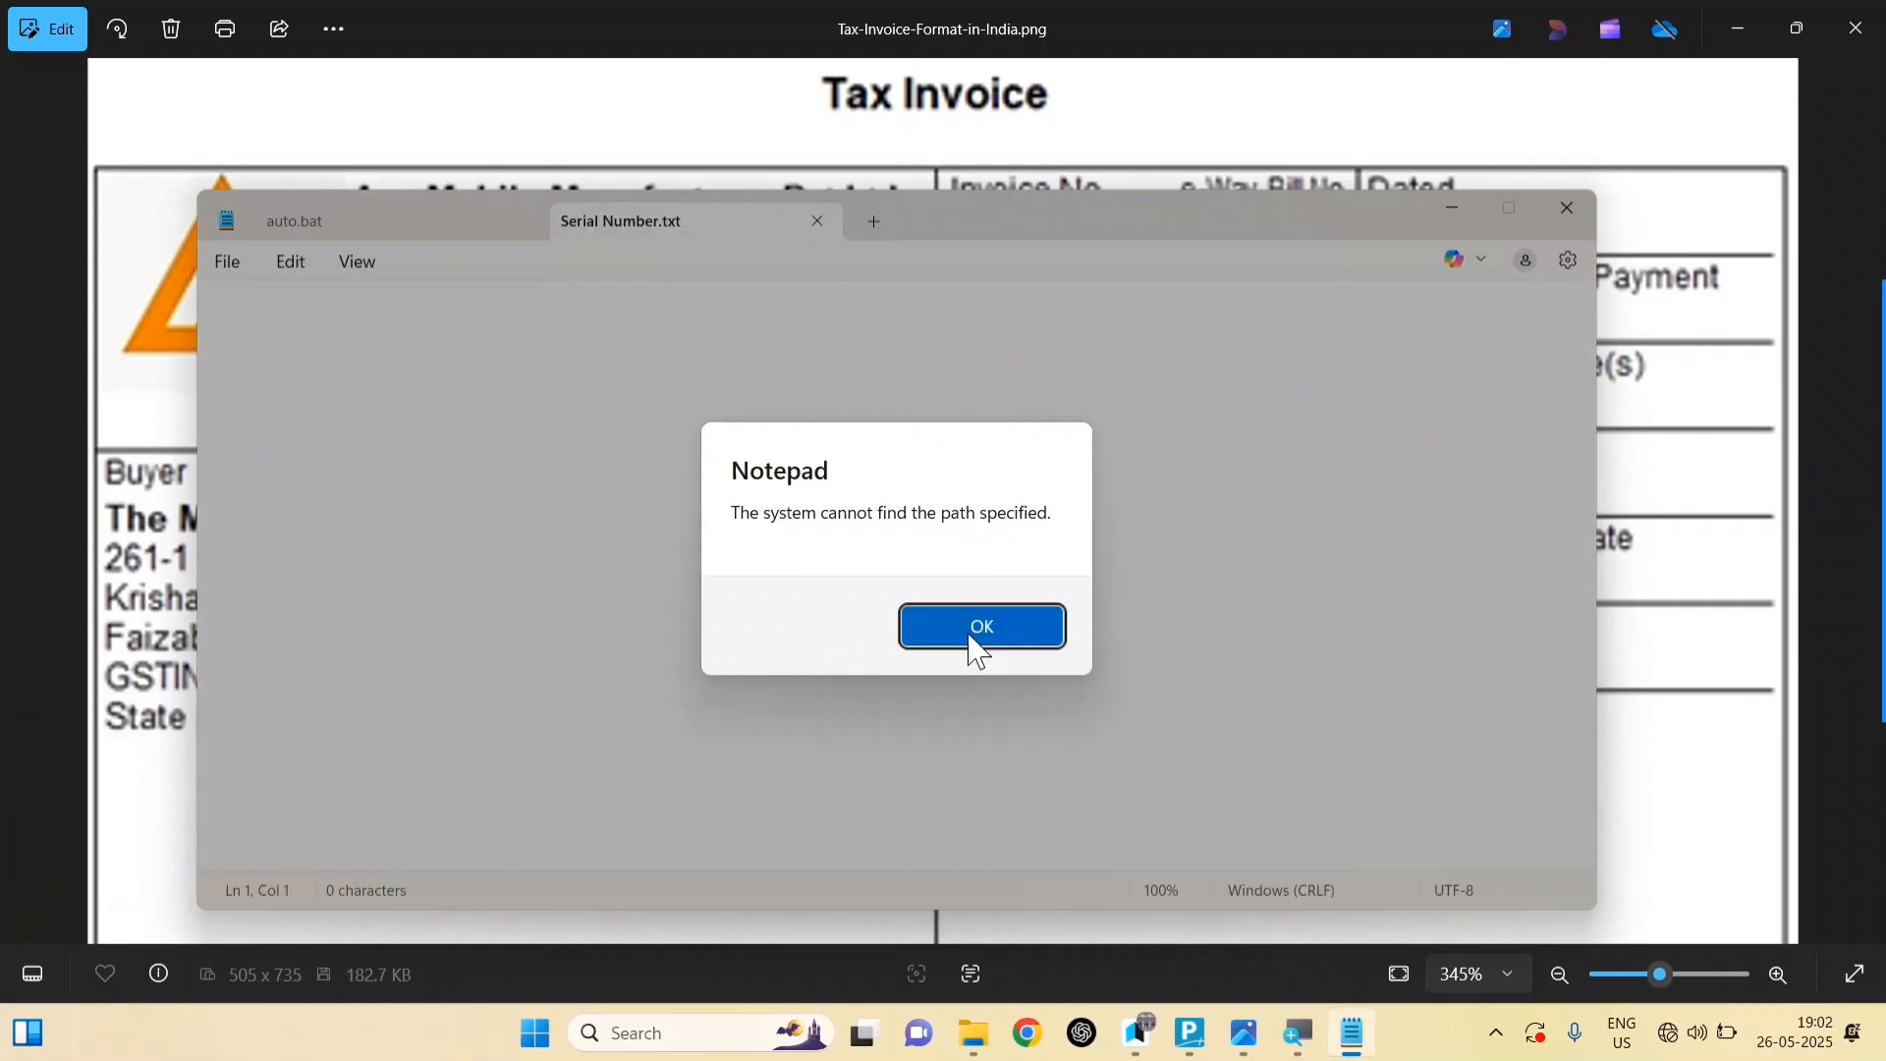
Step: Dismiss the path error, shrink Notepad, and type the buyer's GSTIN with its state code corrected to 09
{"action": "left_click", "coordinate": [970, 640]}
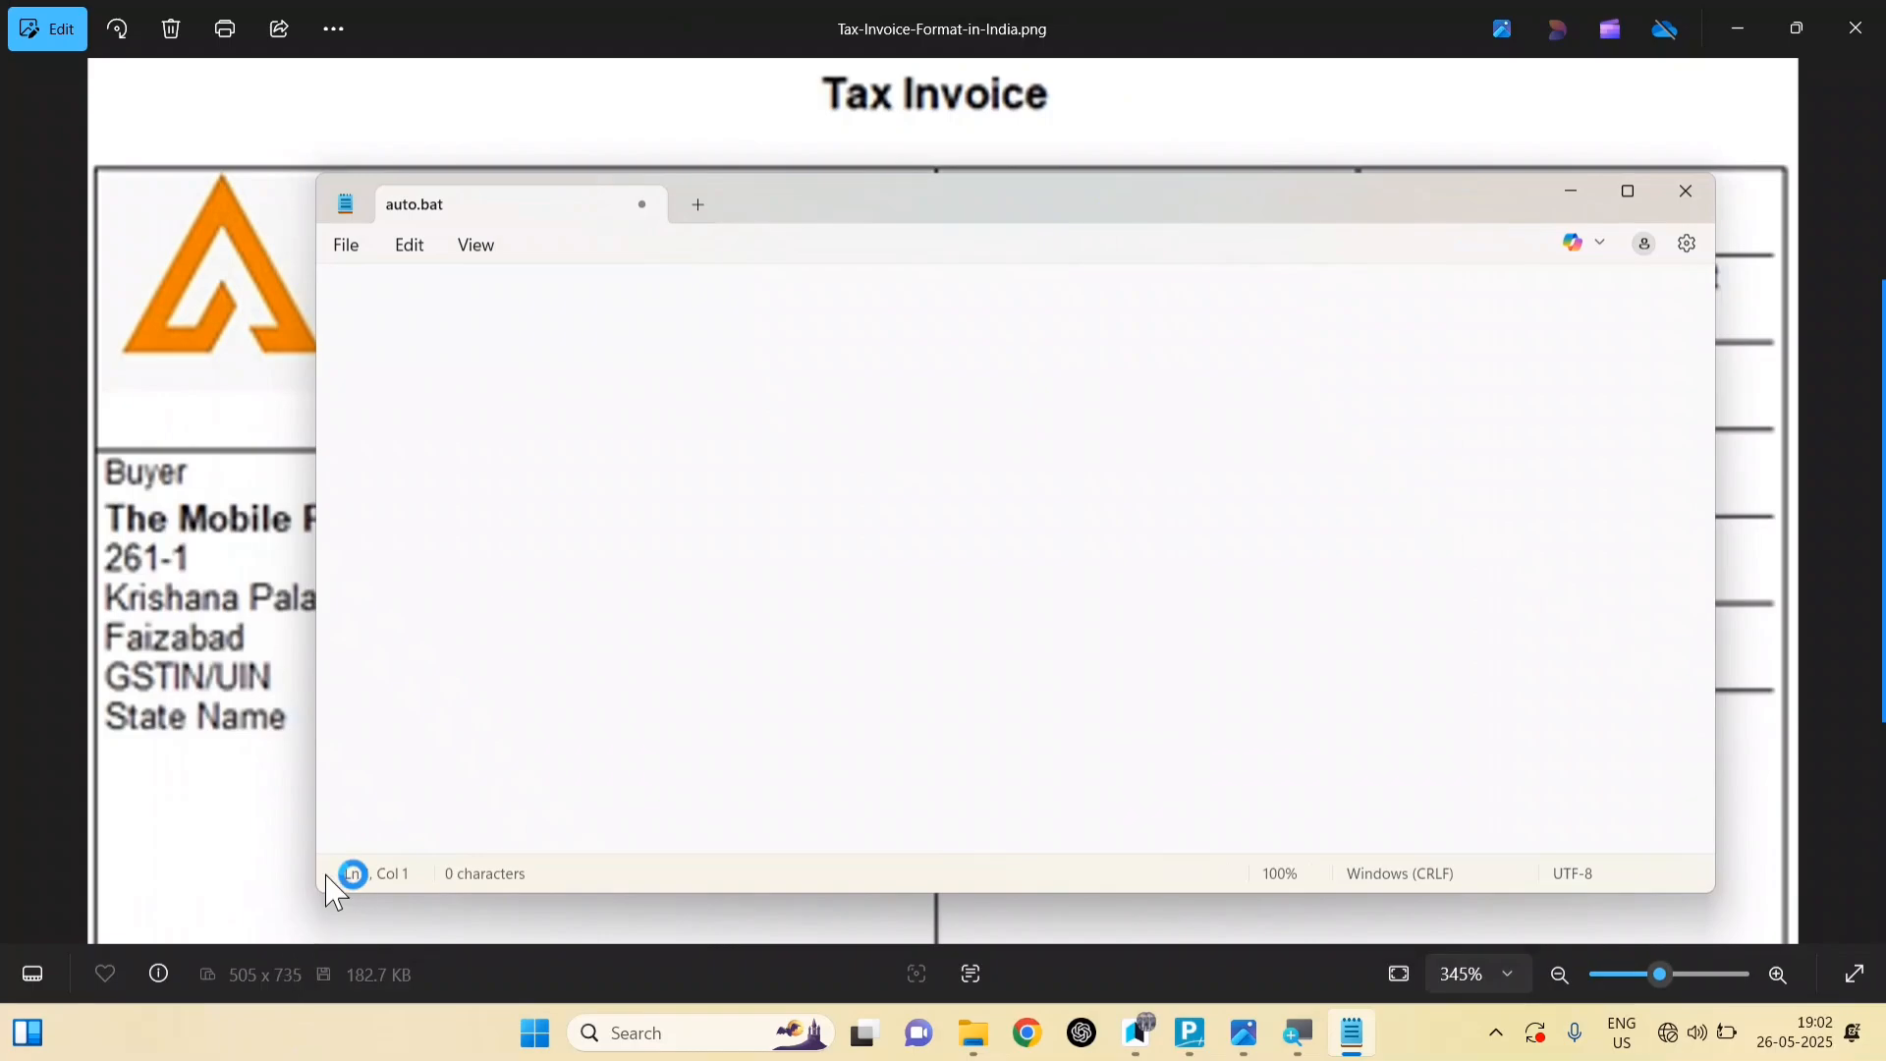
{"action": "left_click_drag", "start_coordinate": [312, 894], "coordinate": [656, 745]}
{"action": "left_click_drag", "start_coordinate": [657, 746], "coordinate": [875, 671]}
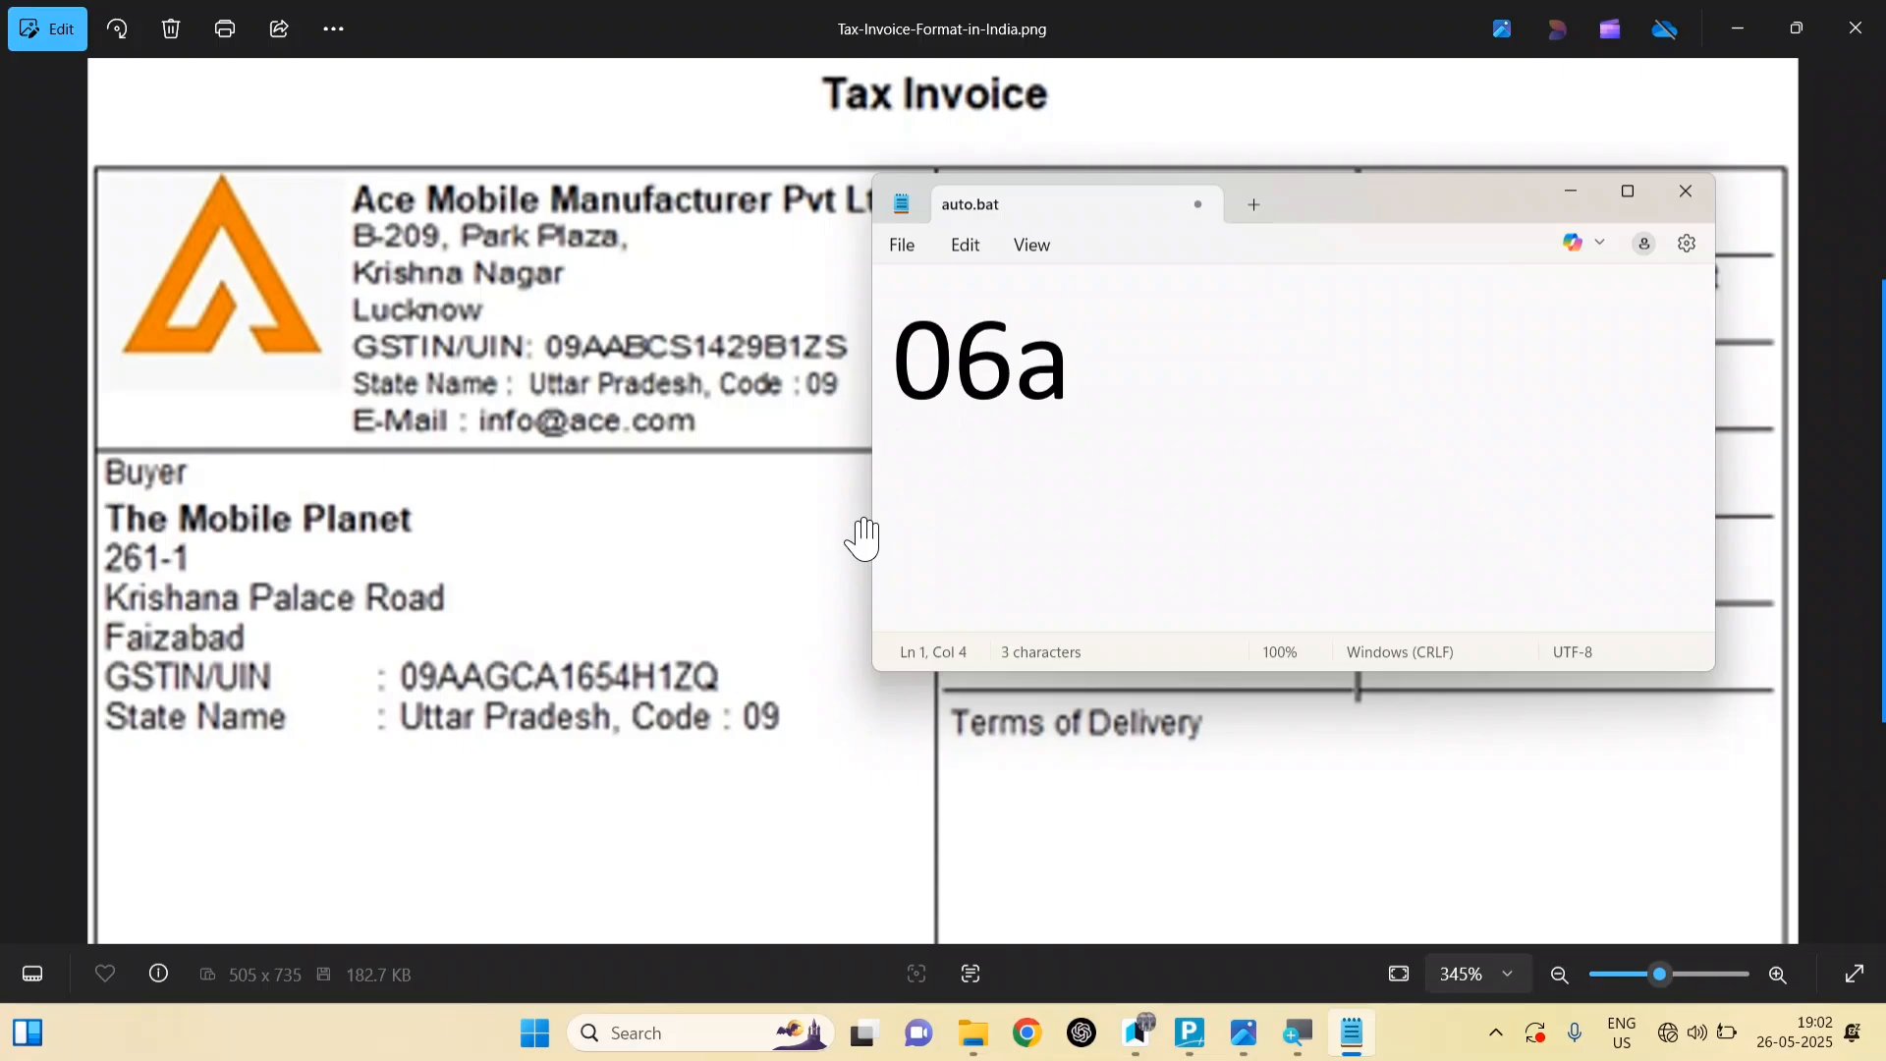
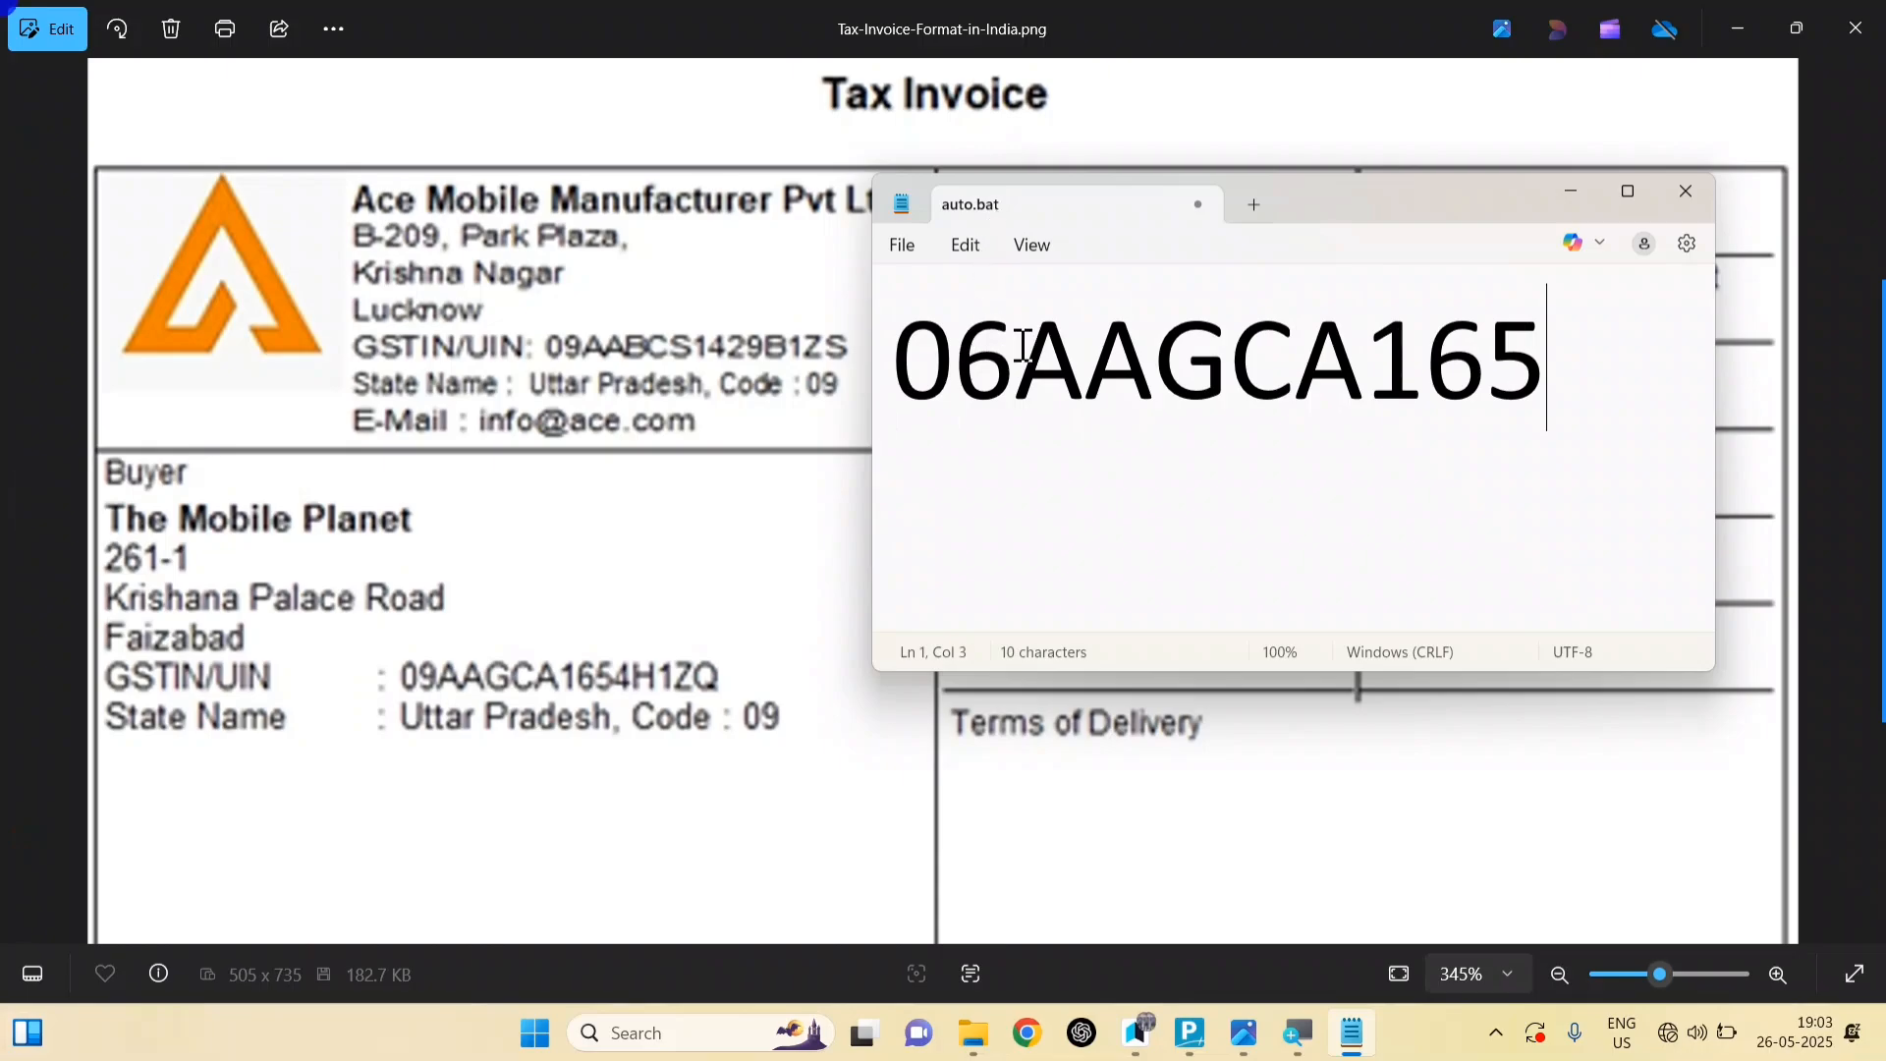
{"action": "left_click", "coordinate": [1016, 355]}
{"action": "key", "text": "BackSpace"}
{"action": "key", "text": "End"}
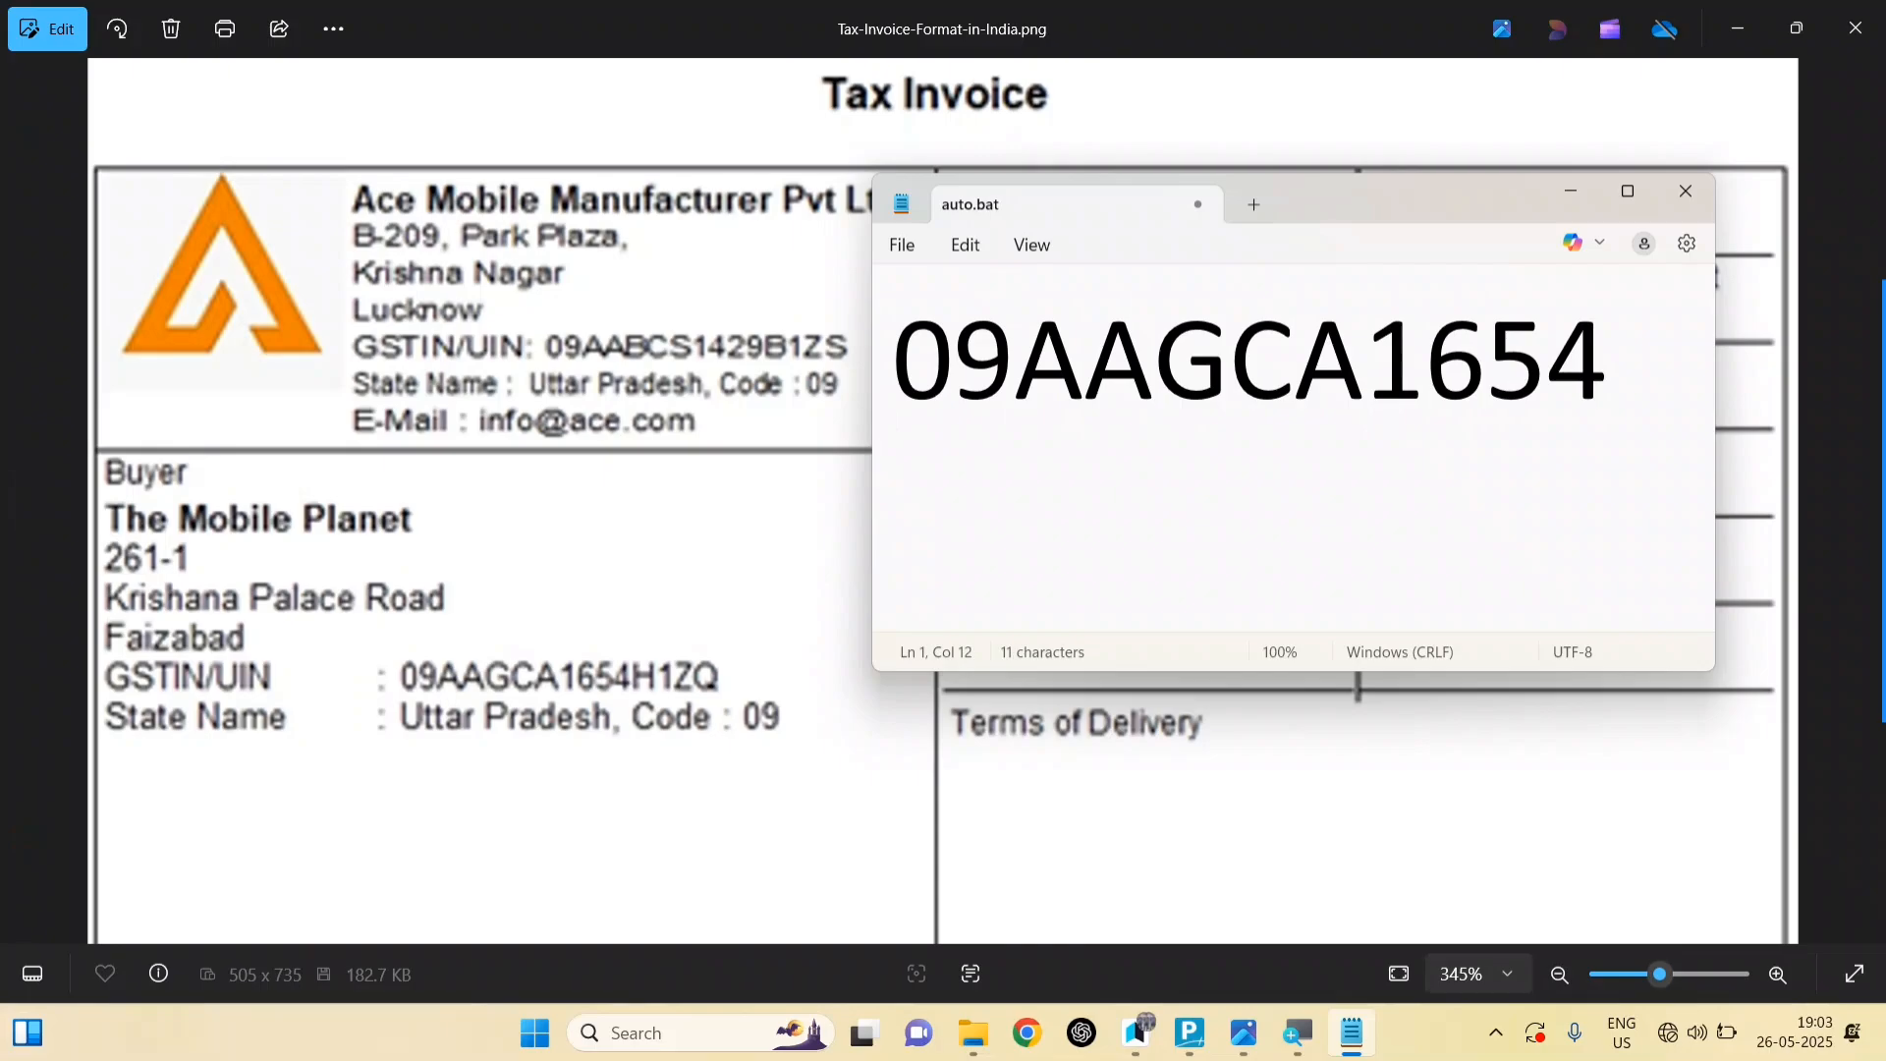
Step: Add a new first line above it containing the seller's GSTIN
{"action": "left_click", "coordinate": [954, 356]}
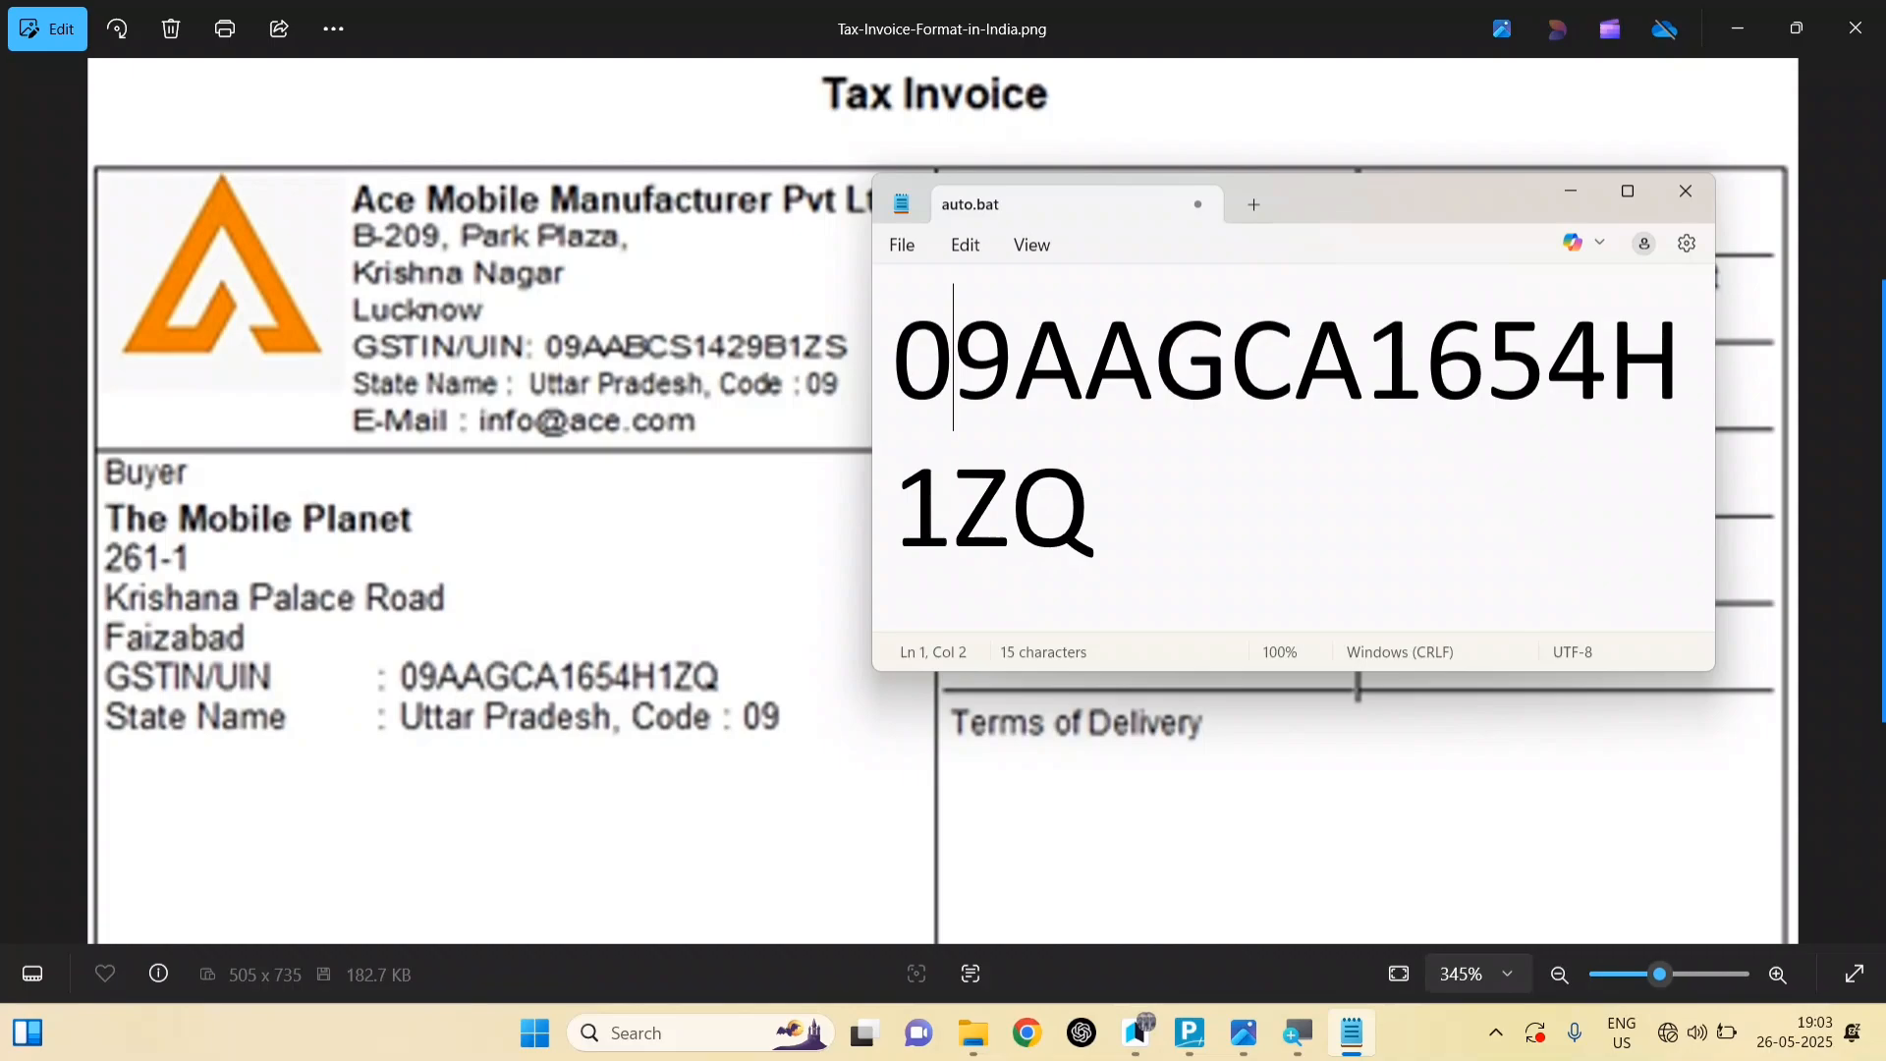
{"action": "key", "text": "Left"}
{"action": "key", "text": "Return"}
{"action": "key", "text": "Up"}
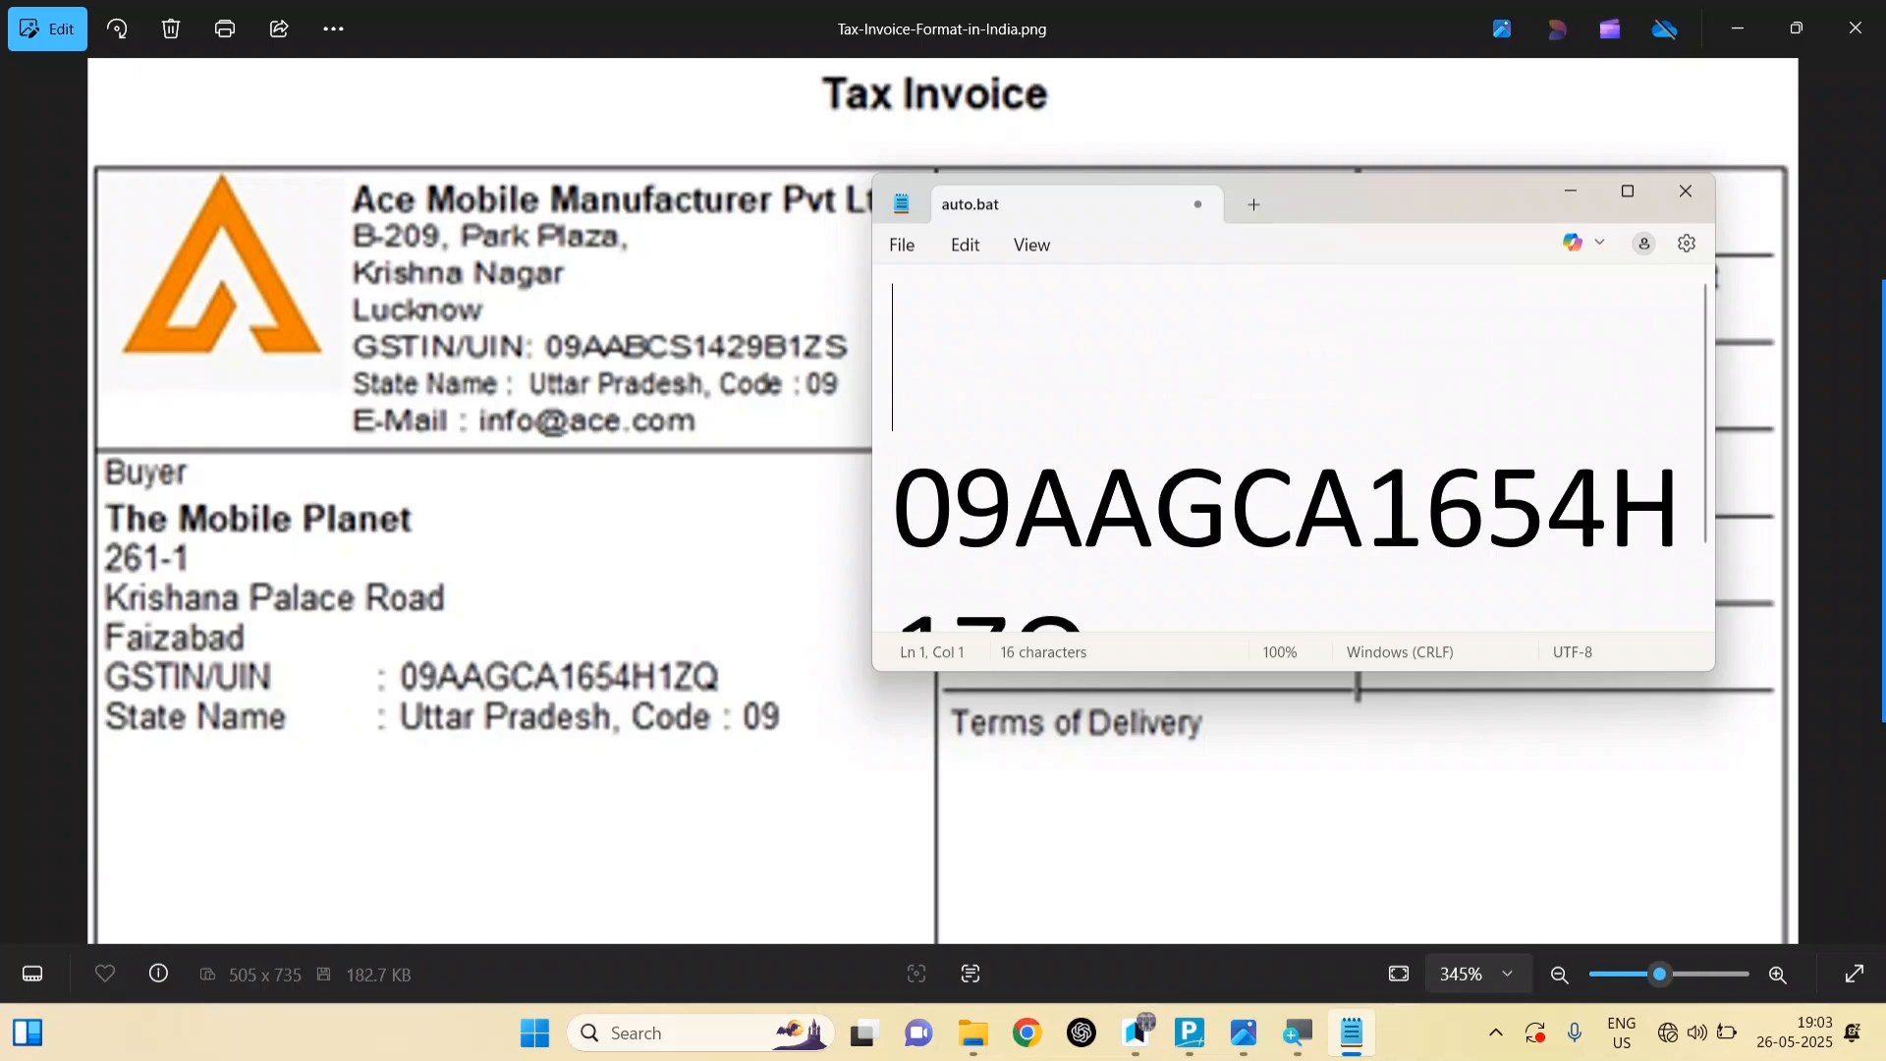
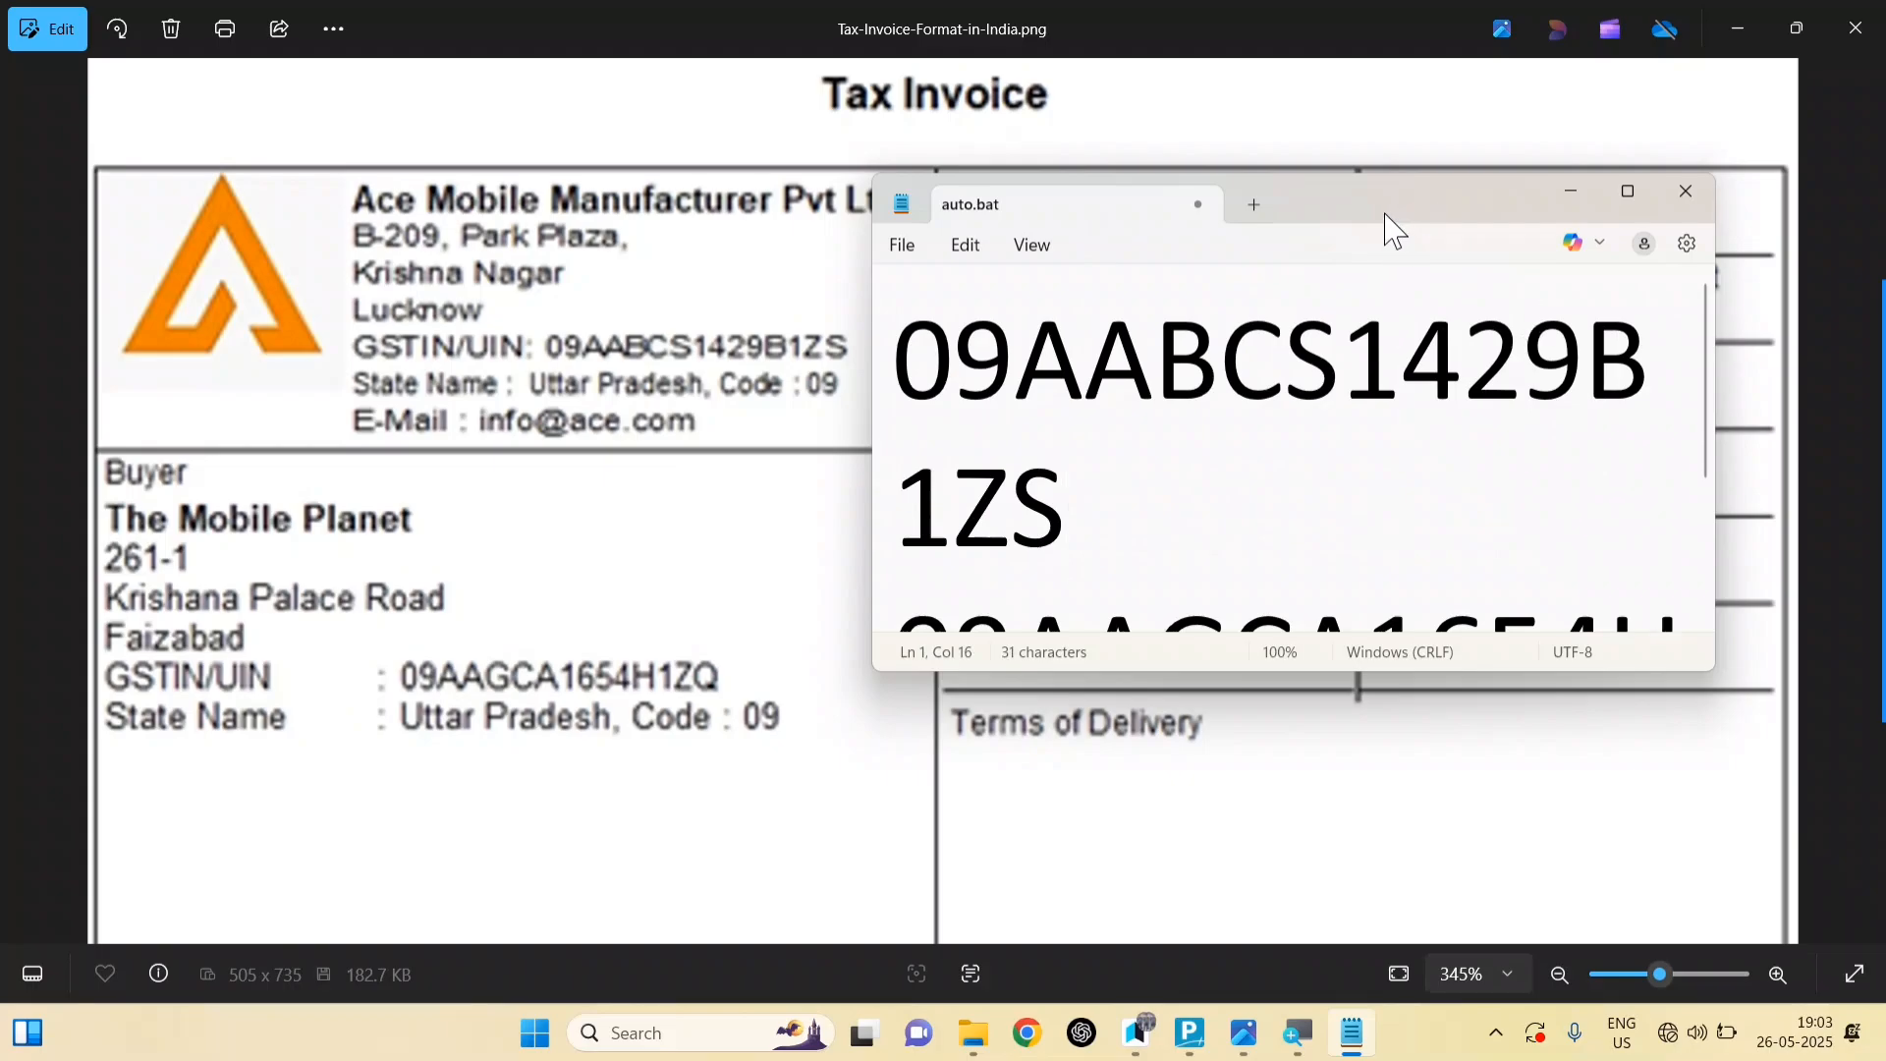
{"action": "left_click_drag", "start_coordinate": [1370, 217], "coordinate": [1267, 369]}
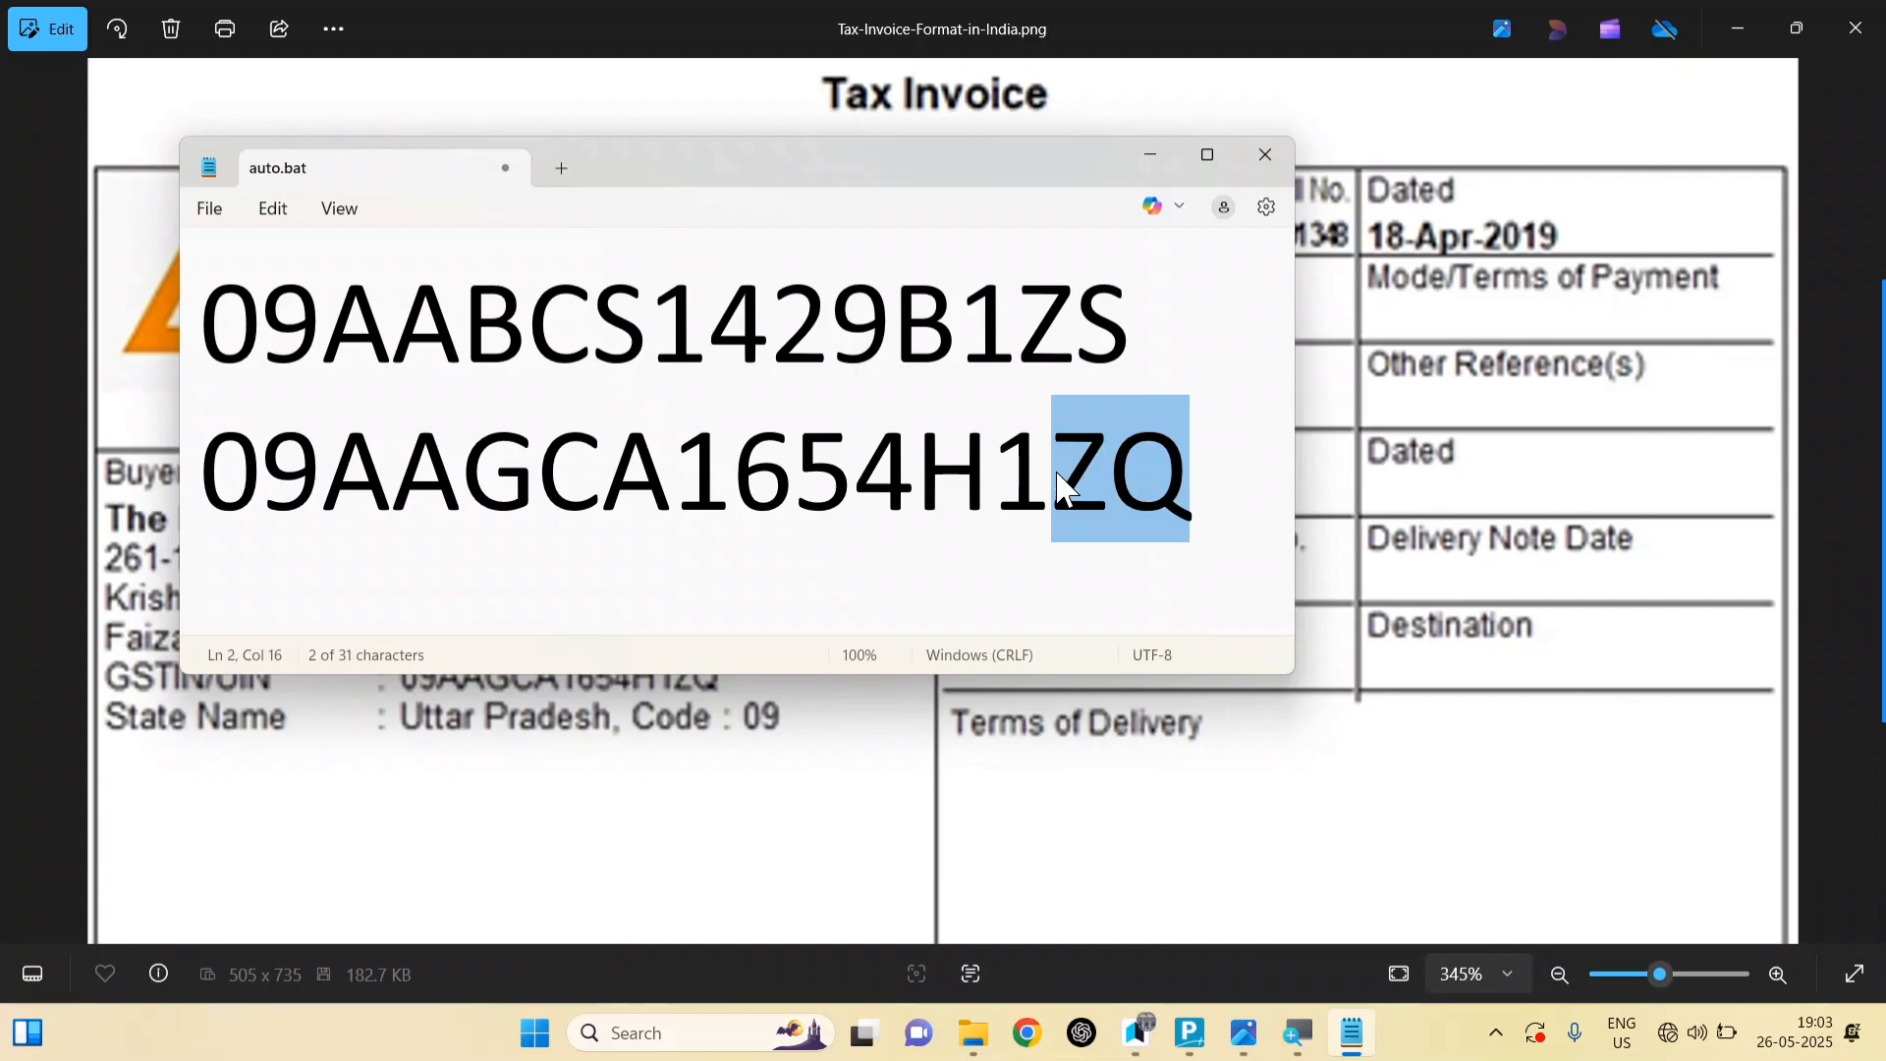
{"action": "left_click", "coordinate": [914, 409]}
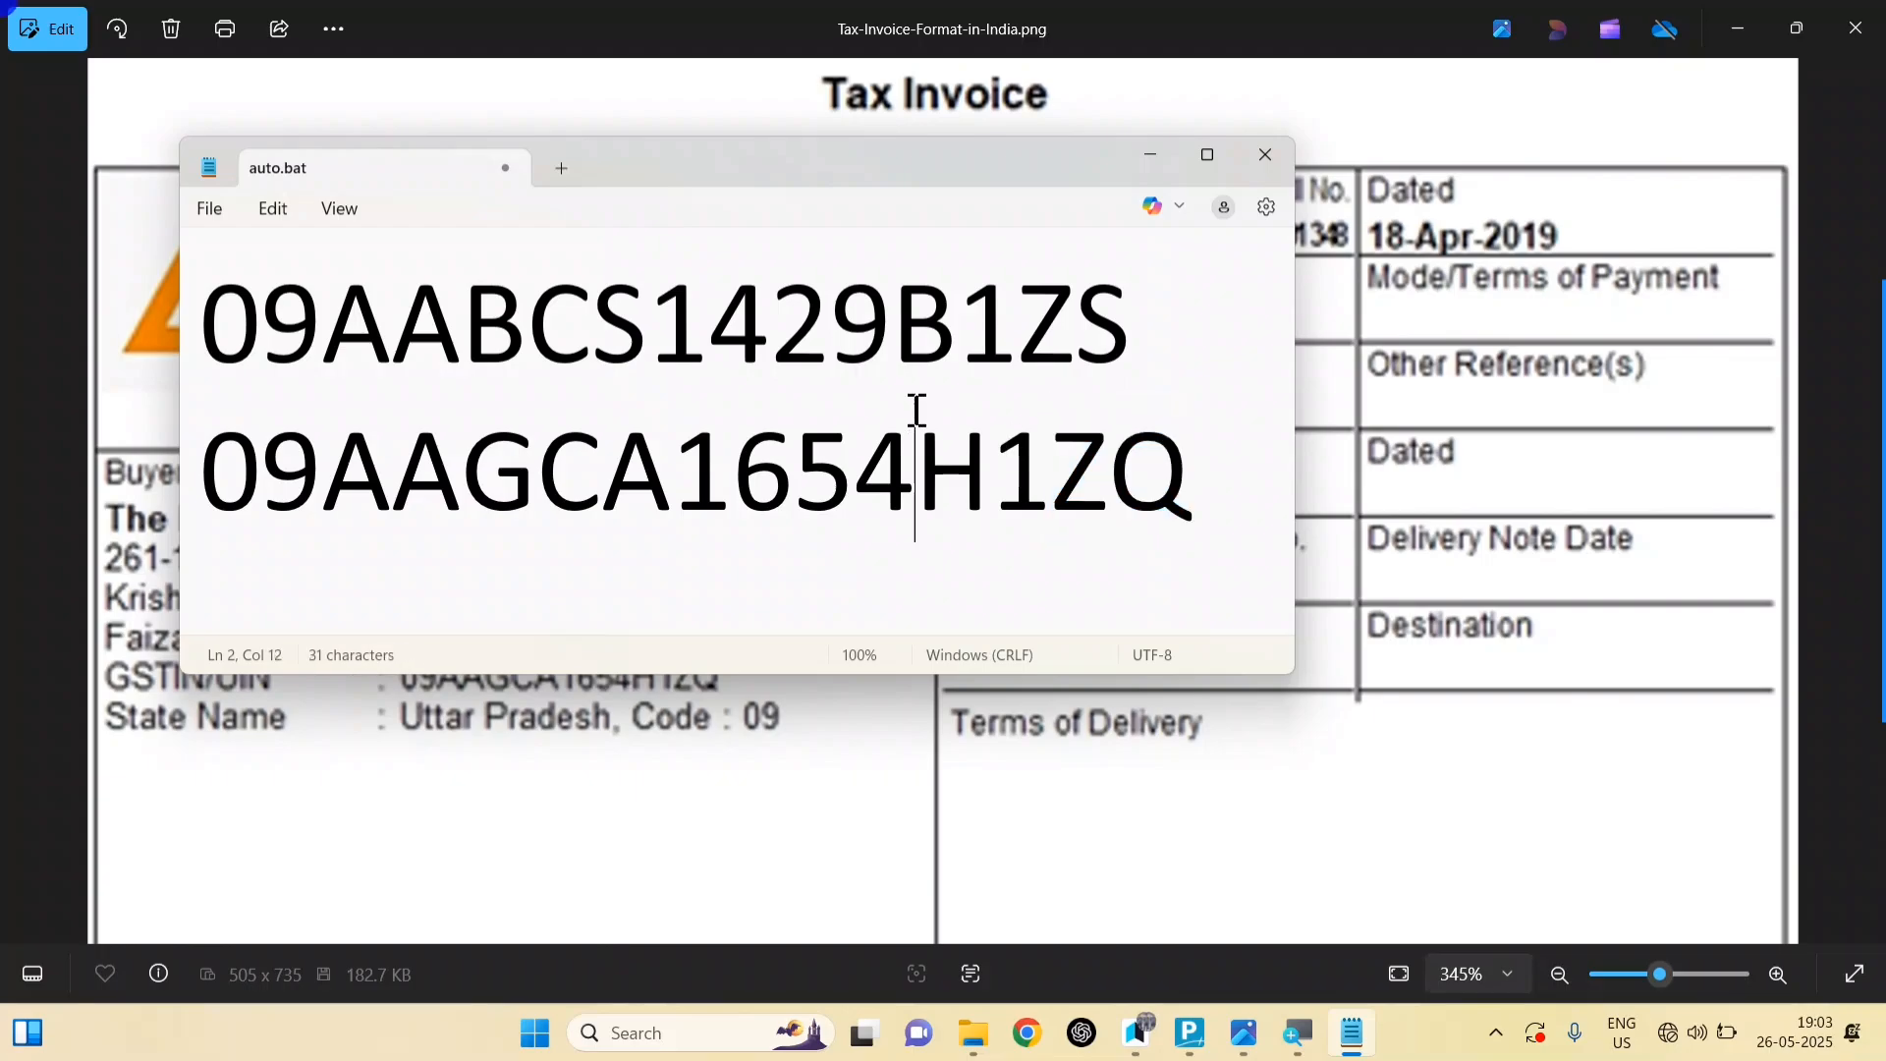
{"action": "left_click_drag", "start_coordinate": [969, 168], "coordinate": [1305, 410]}
{"action": "left_click_drag", "start_coordinate": [533, 568], "coordinate": [776, 568]}
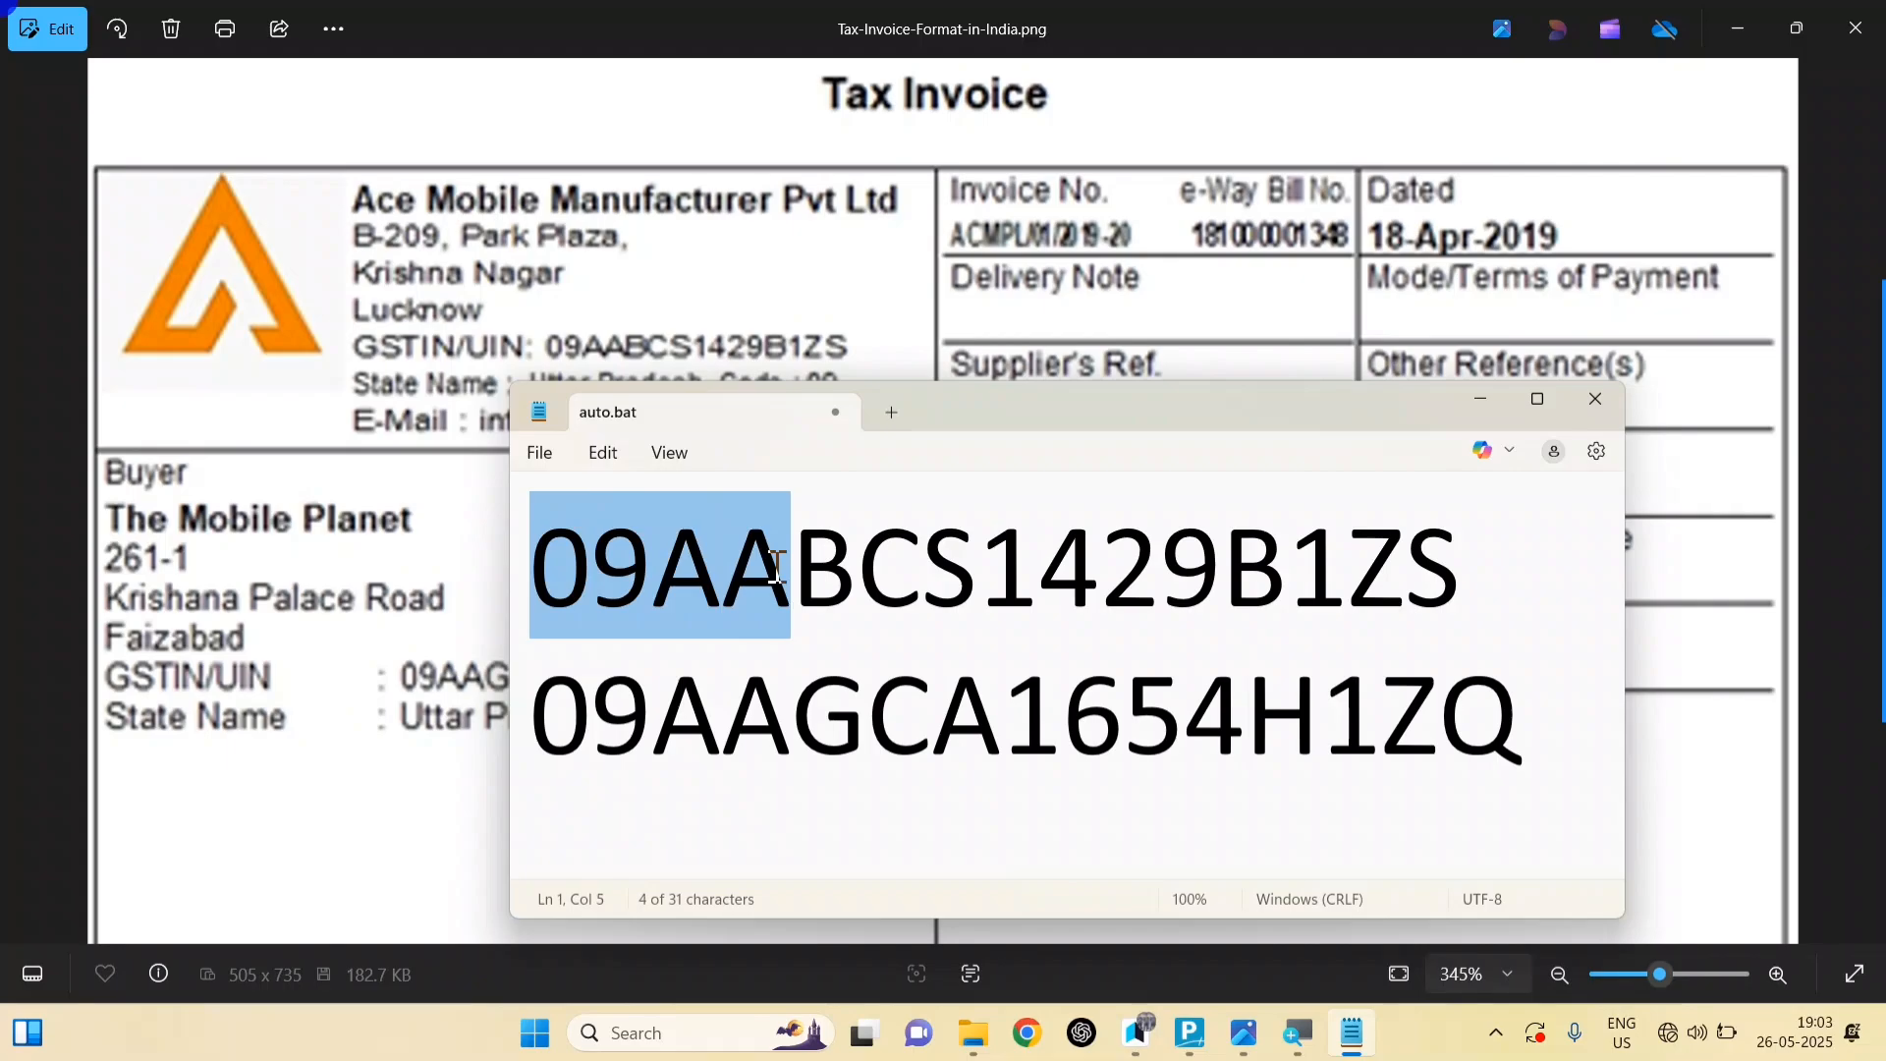
{"action": "left_click_drag", "start_coordinate": [776, 568], "coordinate": [1214, 597]}
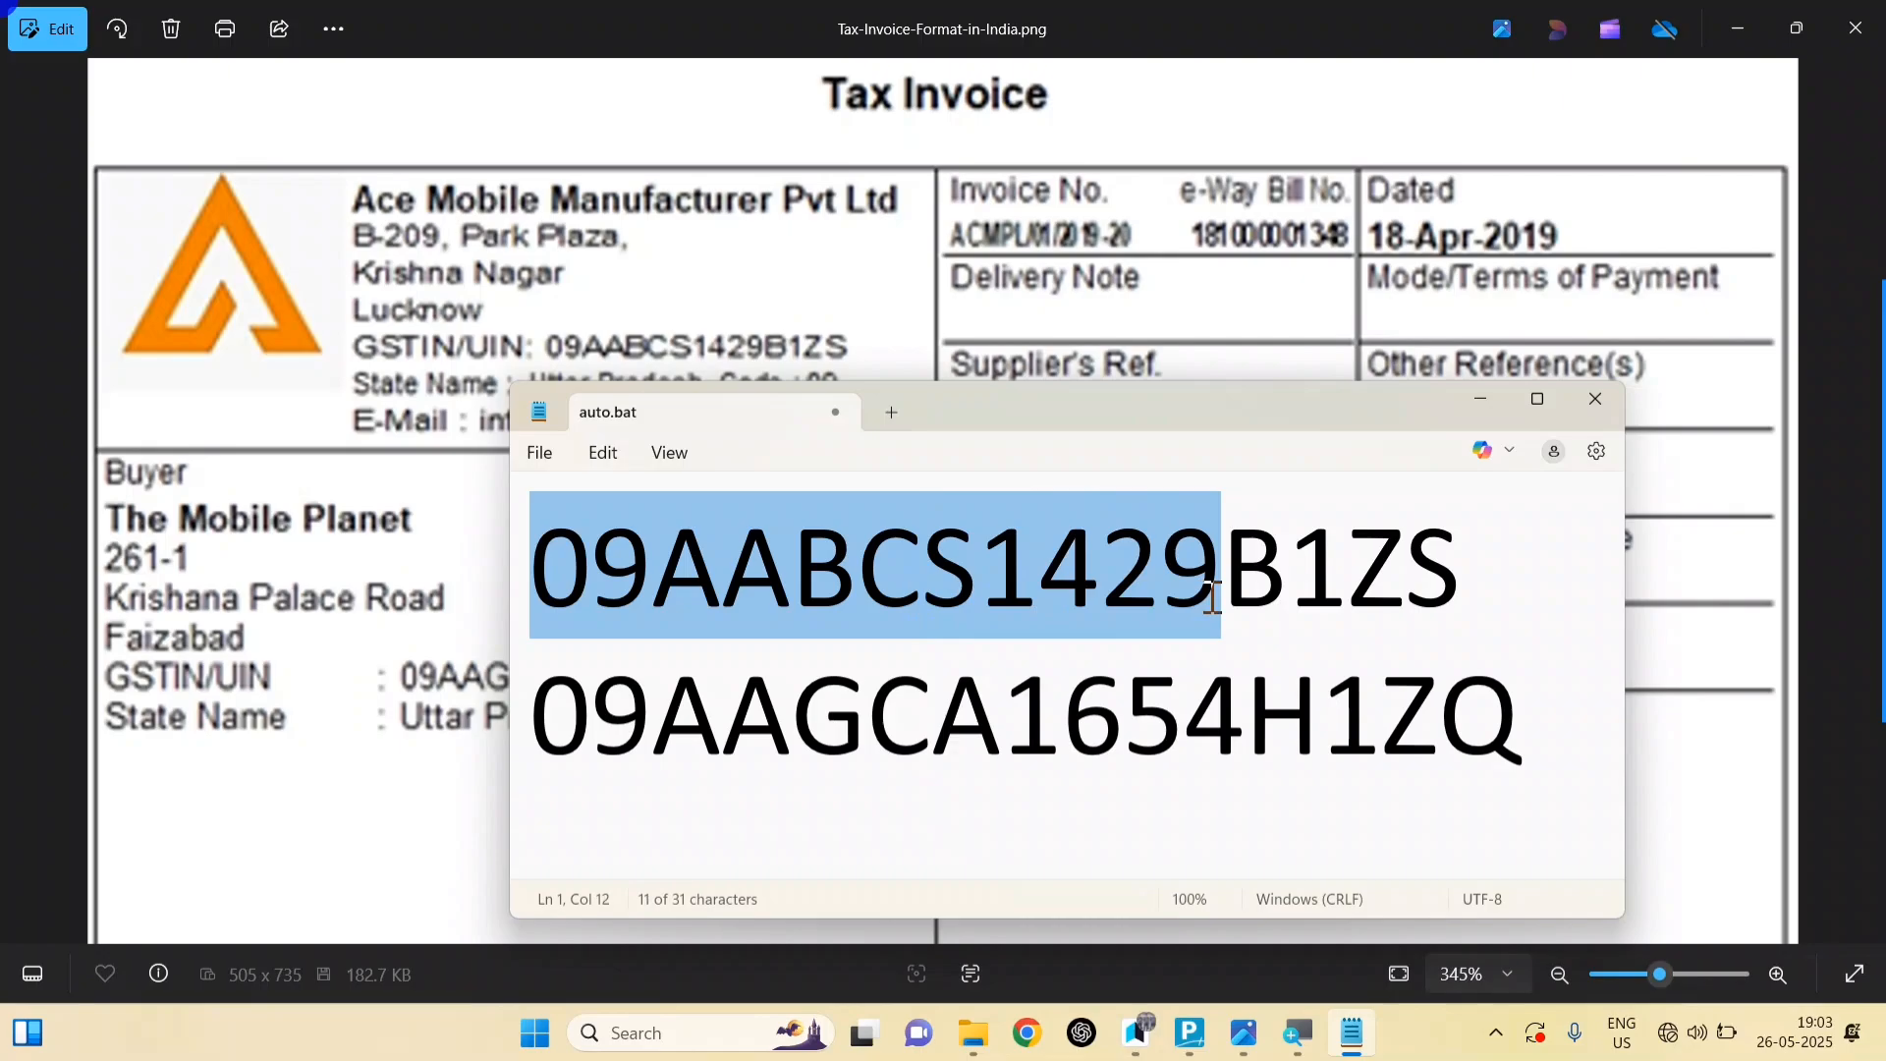
{"action": "left_click_drag", "start_coordinate": [1214, 597], "coordinate": [1435, 572]}
{"action": "left_click", "coordinate": [1529, 731]}
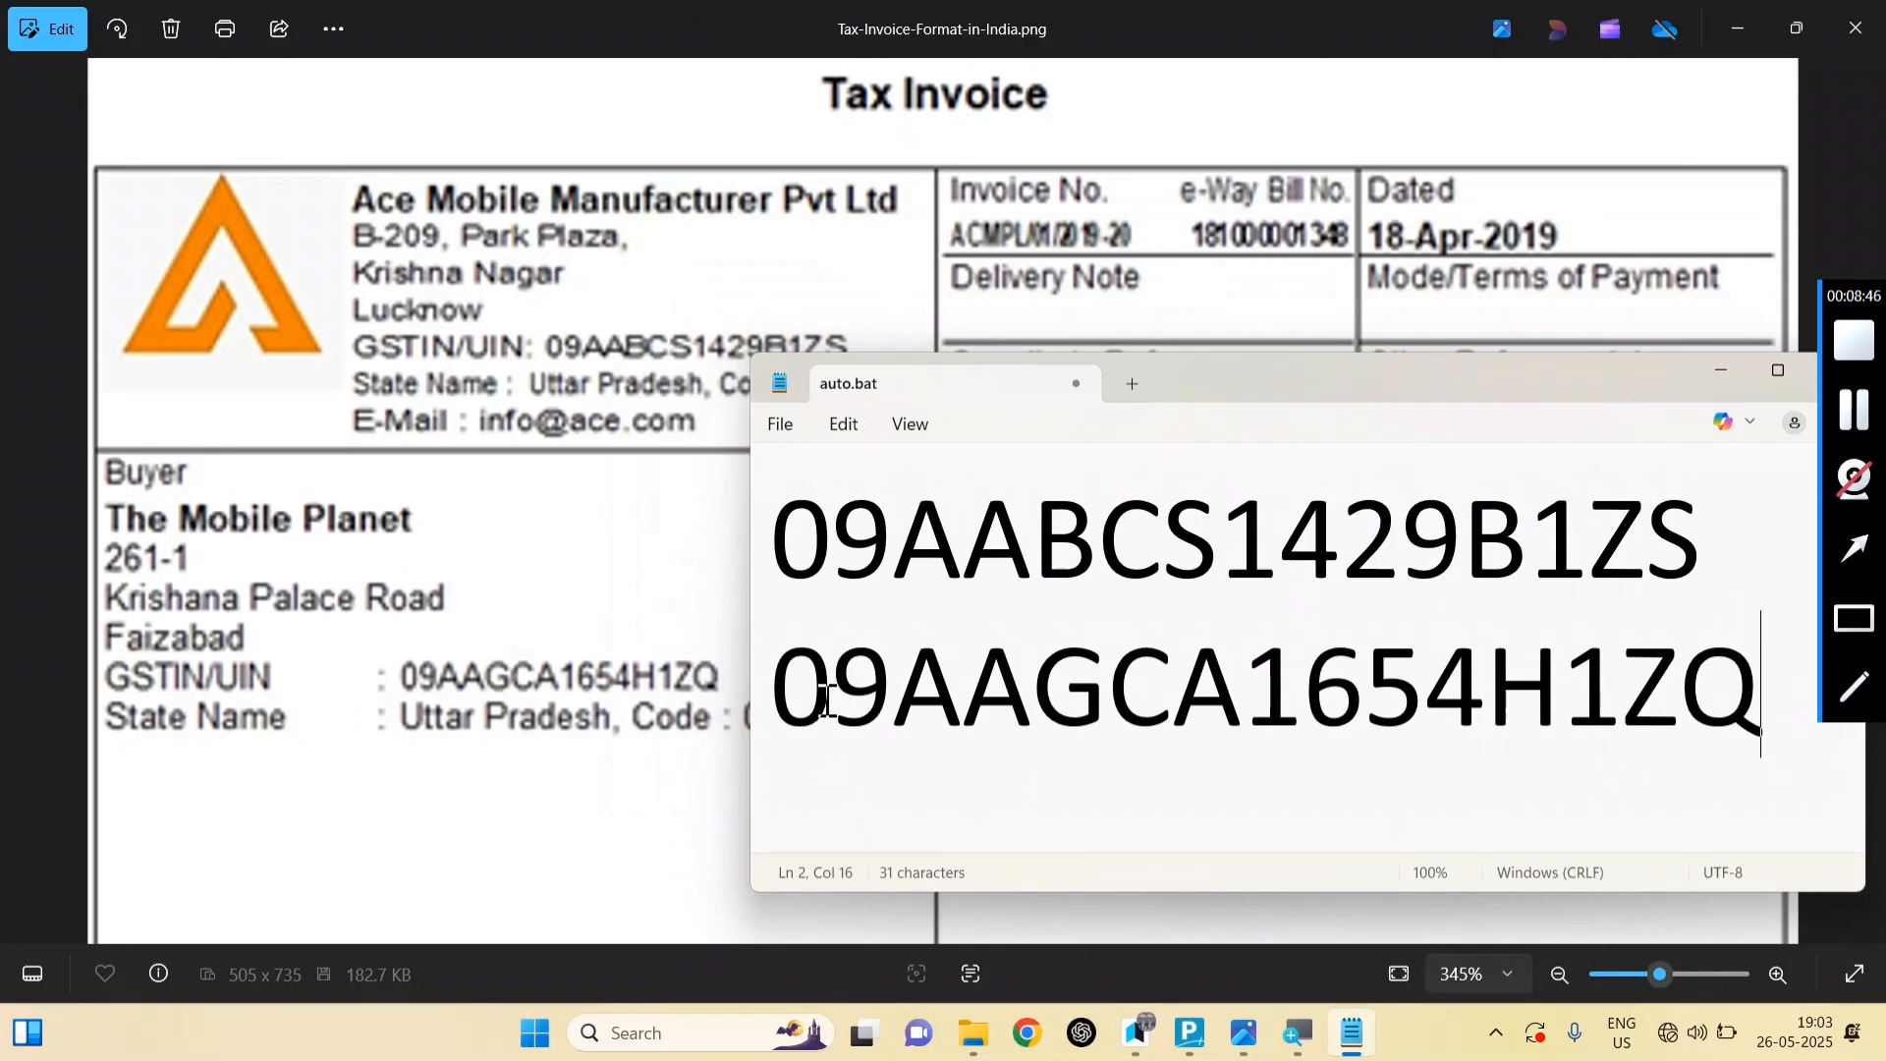
{"action": "left_click_drag", "start_coordinate": [773, 687], "coordinate": [1511, 703]}
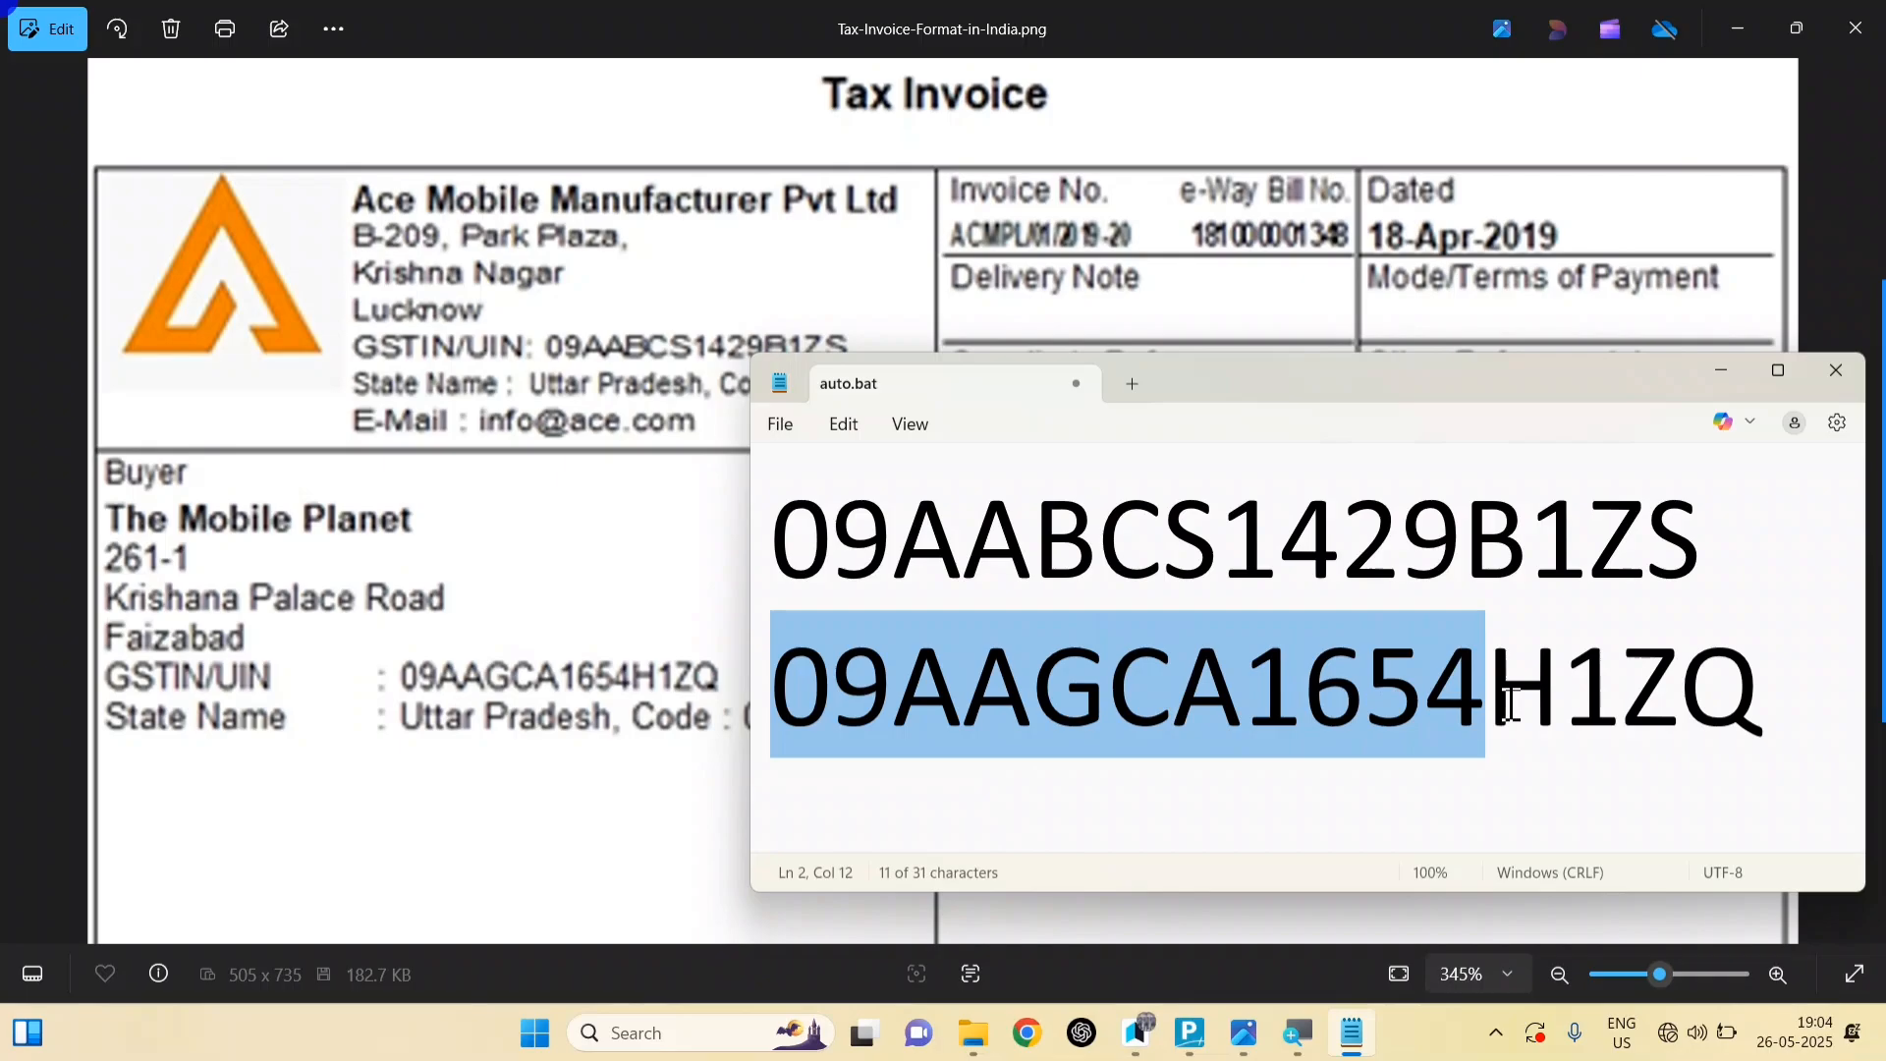
{"action": "left_click_drag", "start_coordinate": [1511, 702], "coordinate": [1611, 717]}
{"action": "left_click", "coordinate": [1403, 690]}
Step: Copy the buyer's GSTIN from Notepad into The Mobile Planet ledger's GSTIN/UIN and save the ledger
{"action": "key", "text": "alt+Tab"}
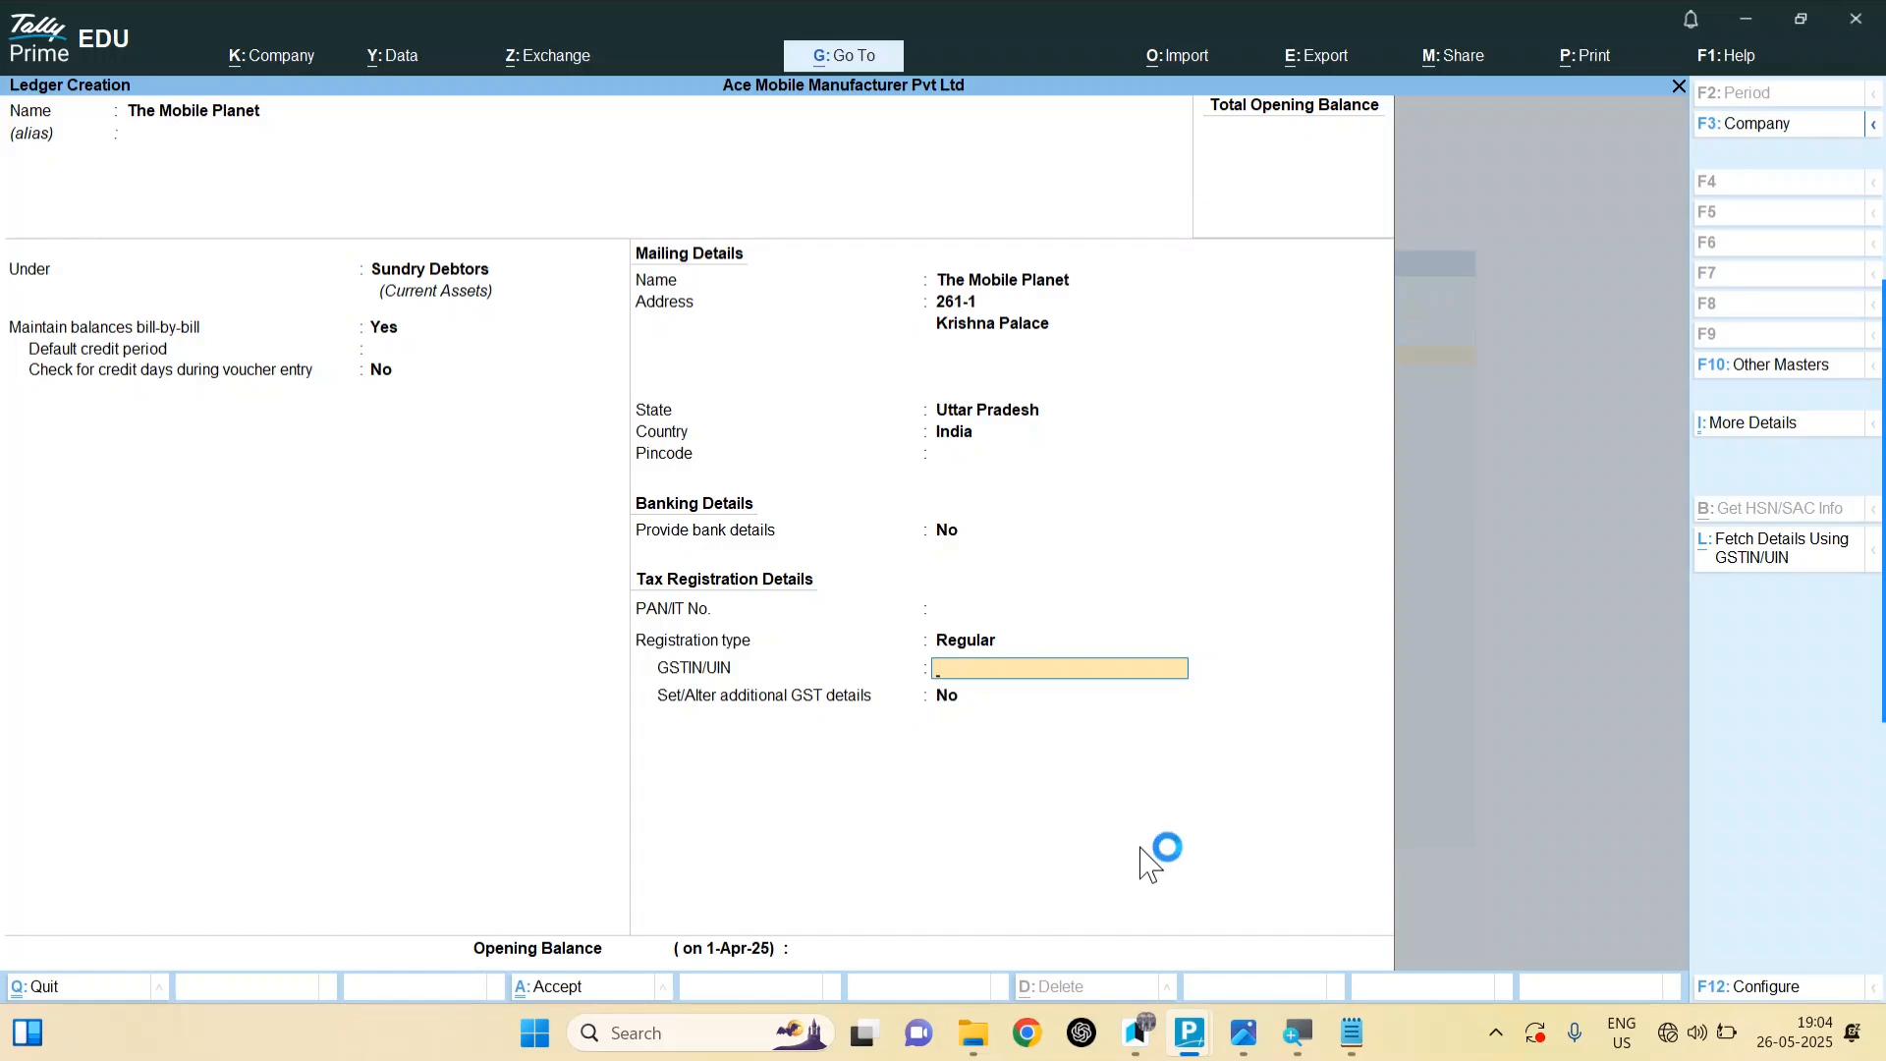
{"action": "mouse_move", "coordinate": [1246, 1039]}
{"action": "key", "text": "alt+Tab"}
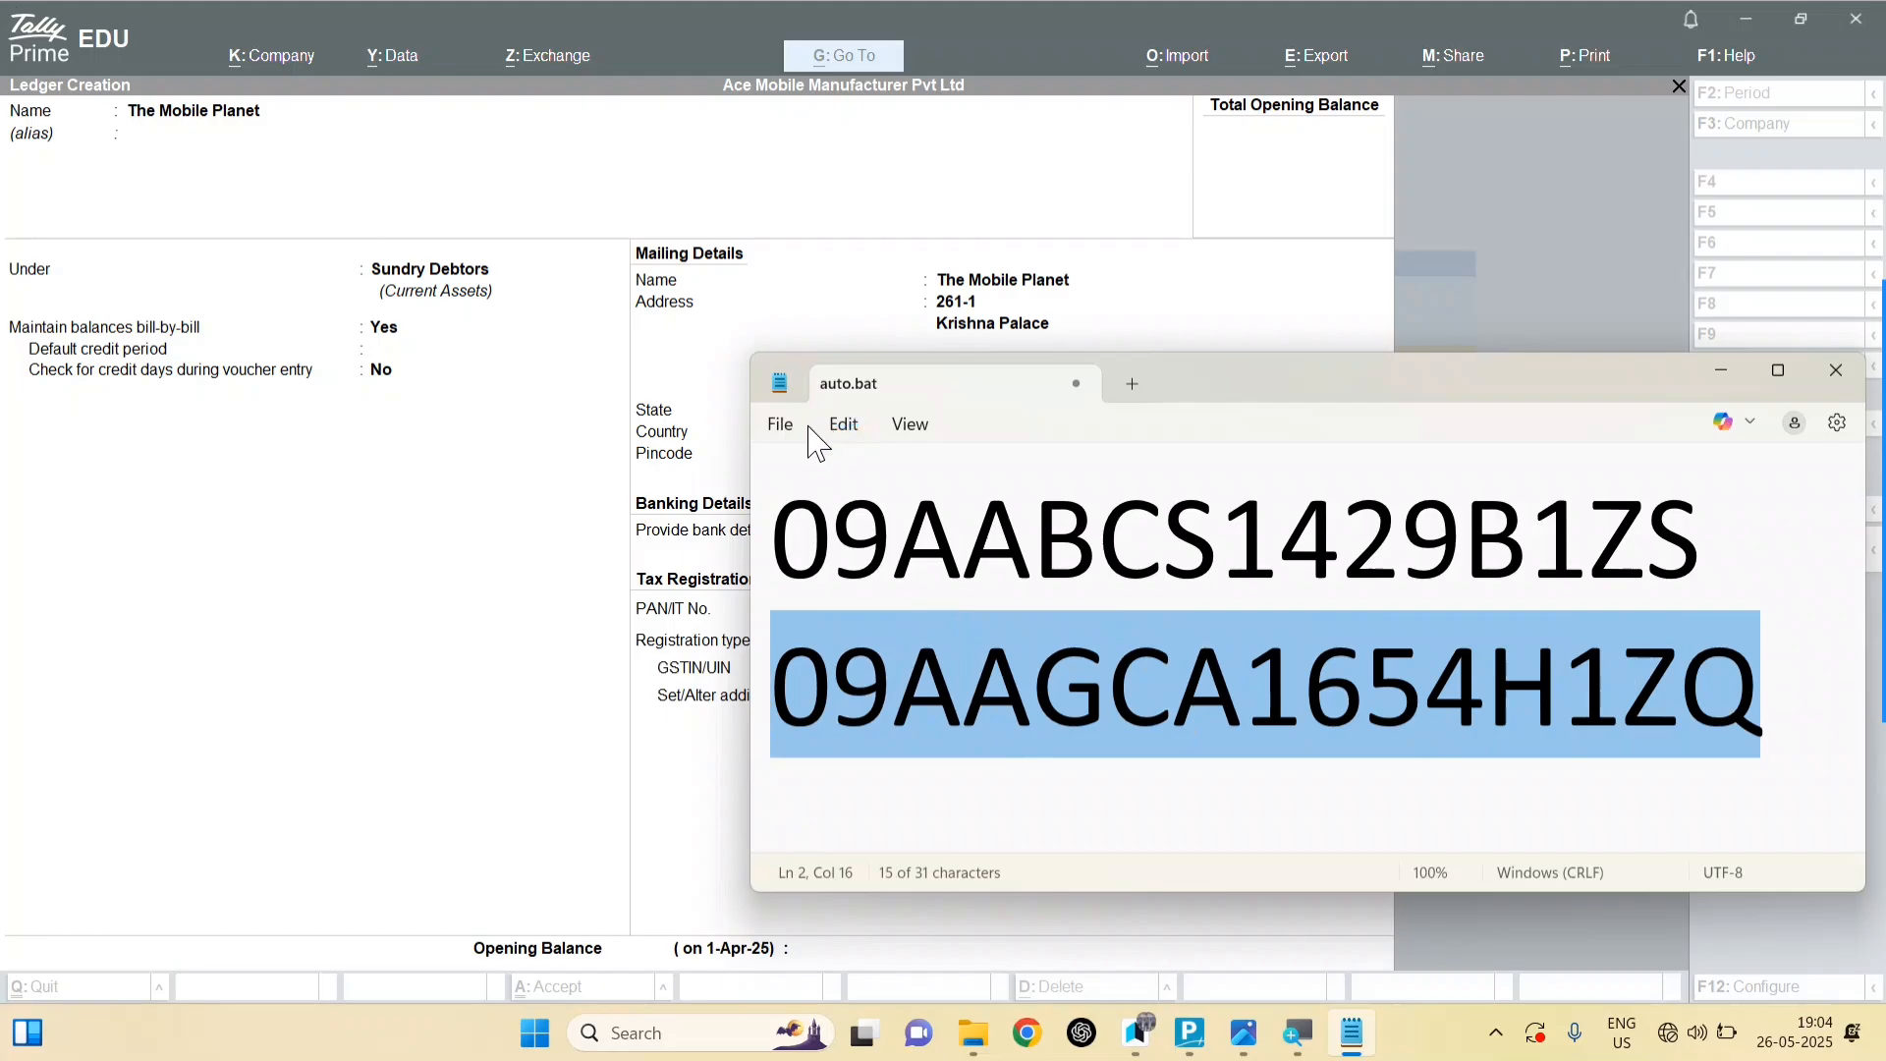
{"action": "left_click", "coordinate": [782, 429]}
{"action": "mouse_move", "coordinate": [835, 432]}
{"action": "left_click", "coordinate": [870, 297]}
{"action": "left_click", "coordinate": [1721, 370]}
{"action": "key", "text": "ctrl+alt+v"}
{"action": "key", "text": "Return"}
{"action": "key", "text": "Return"}
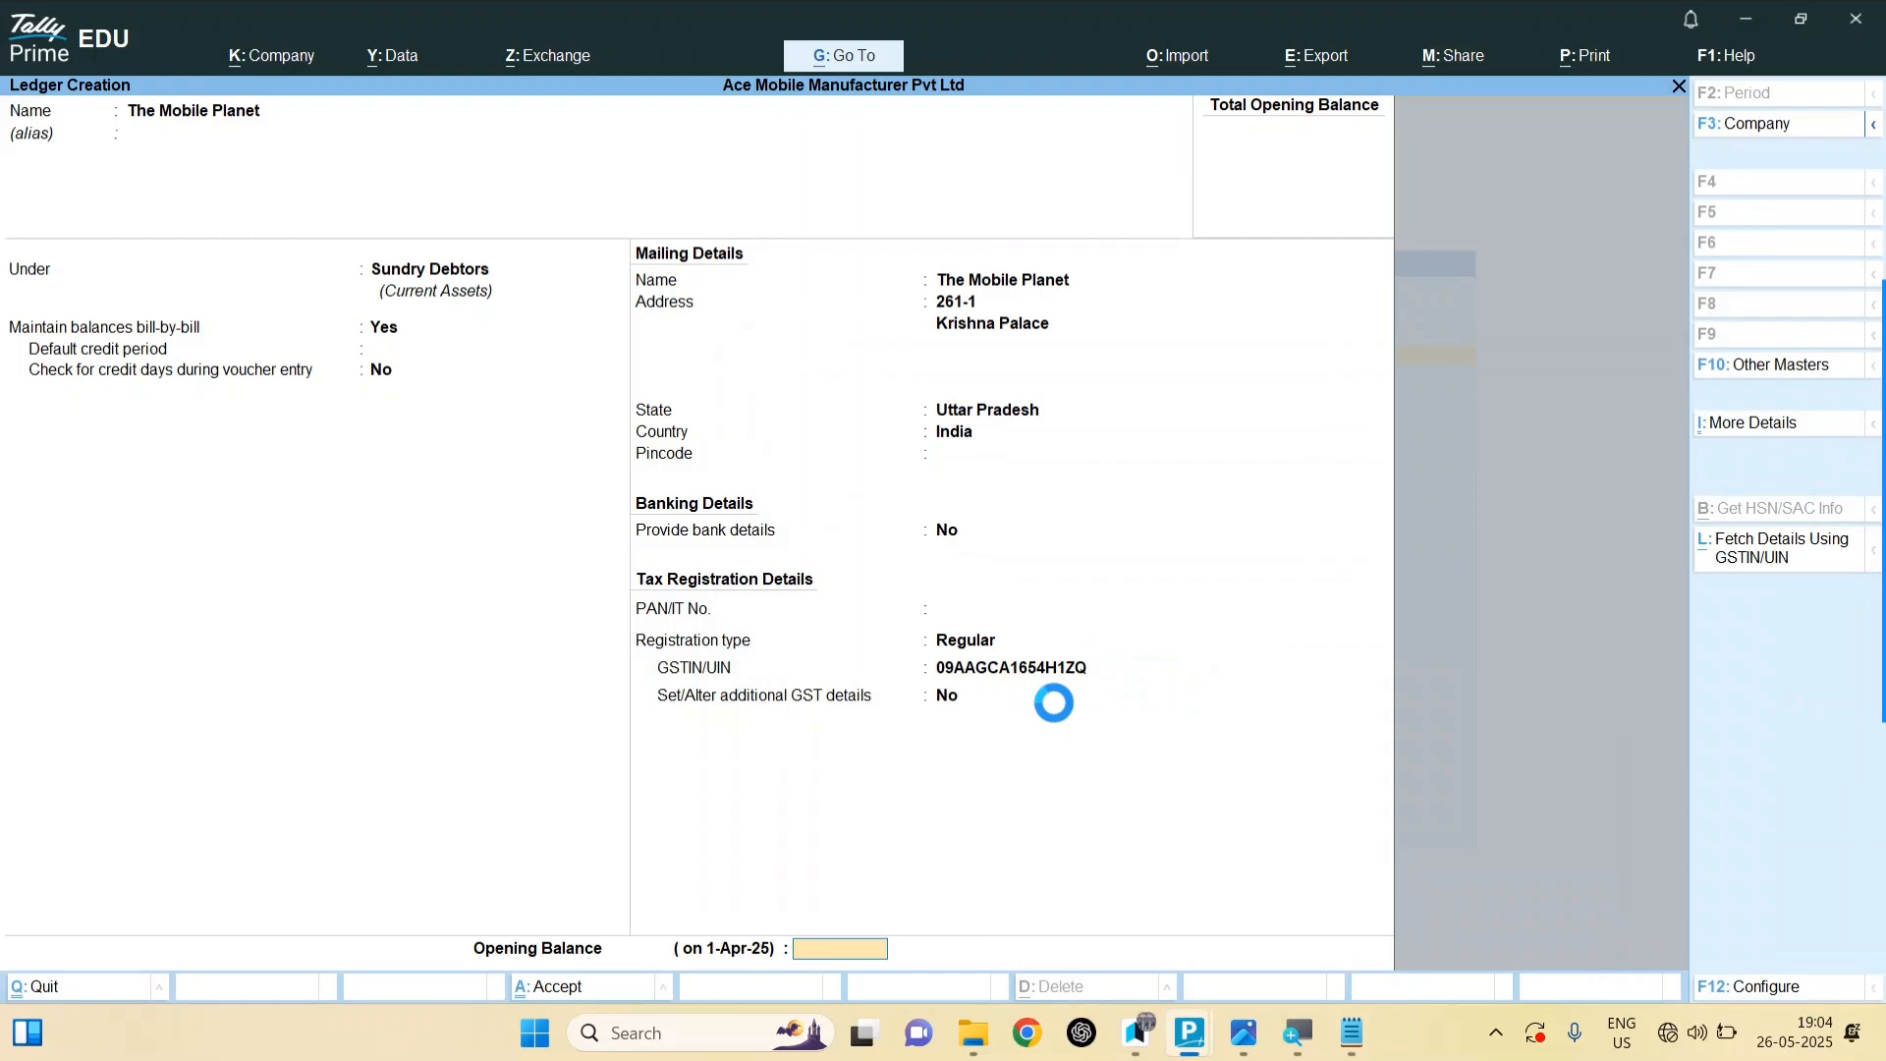
{"action": "key", "text": "Return"}
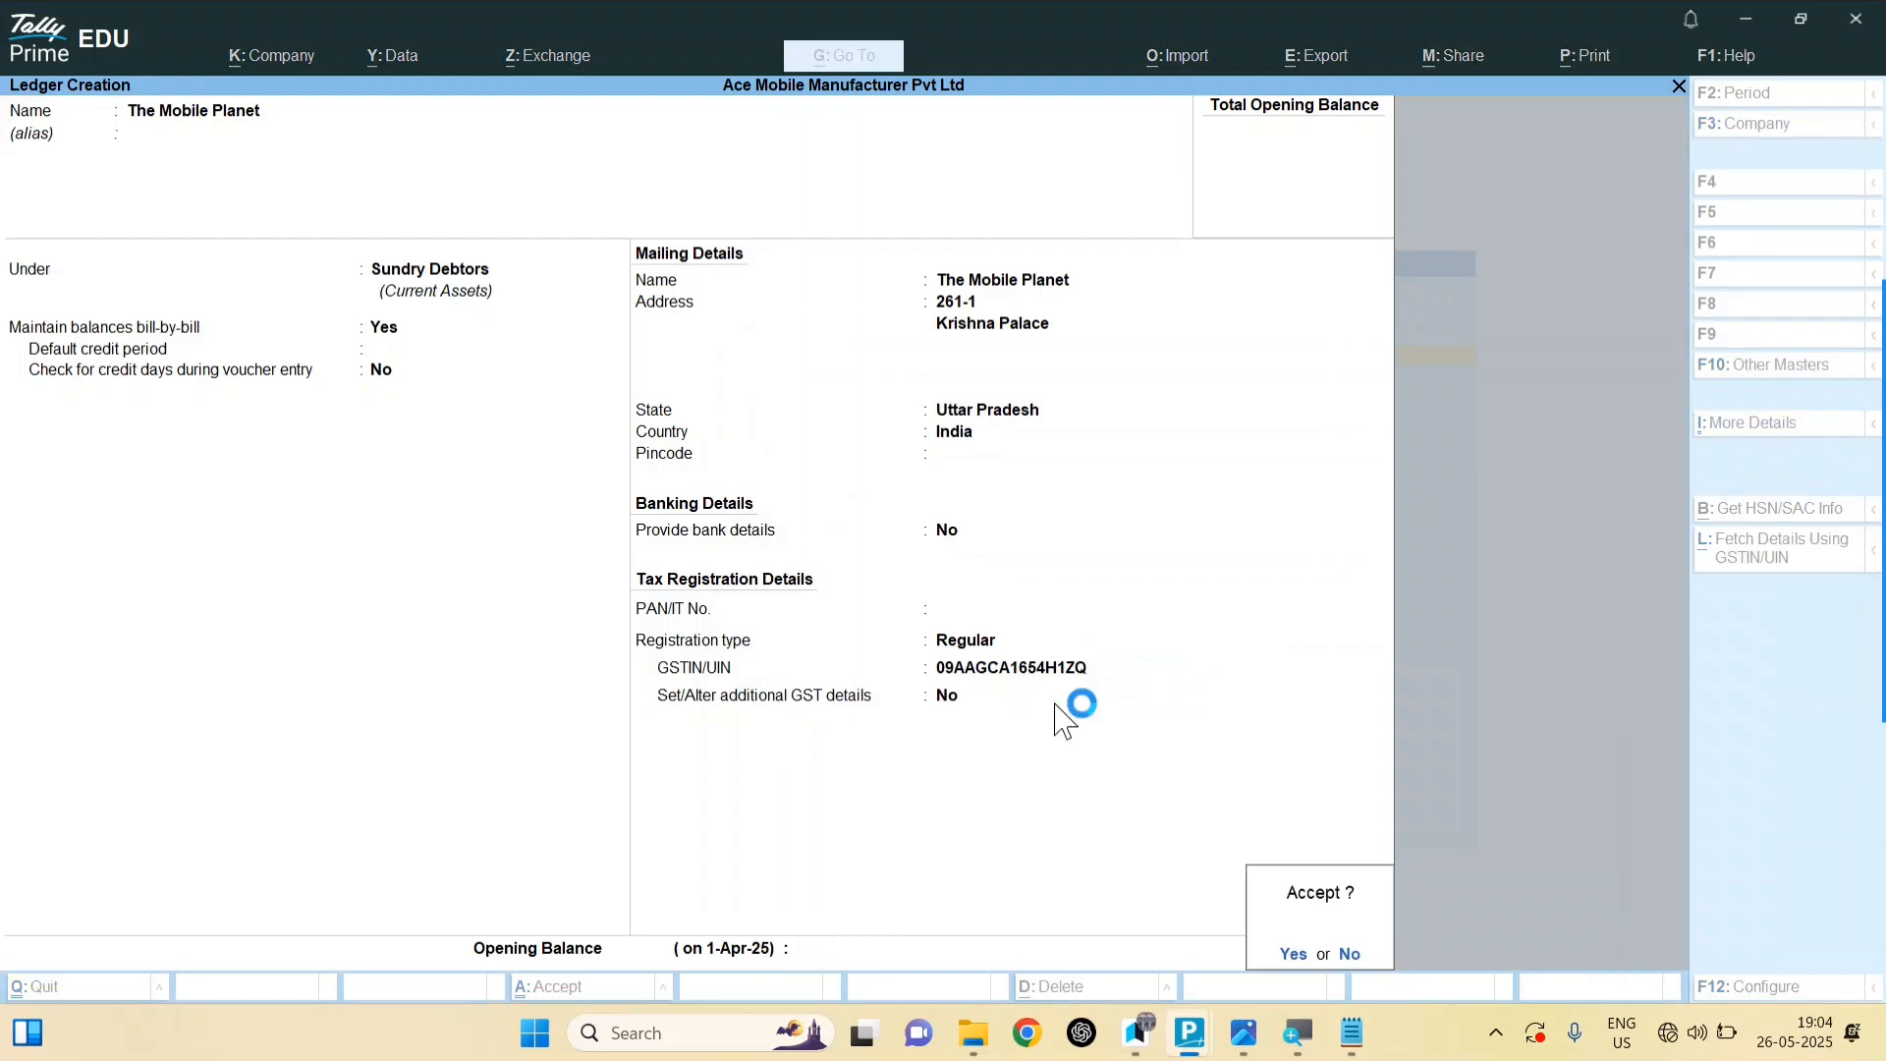
{"action": "key", "text": "Return"}
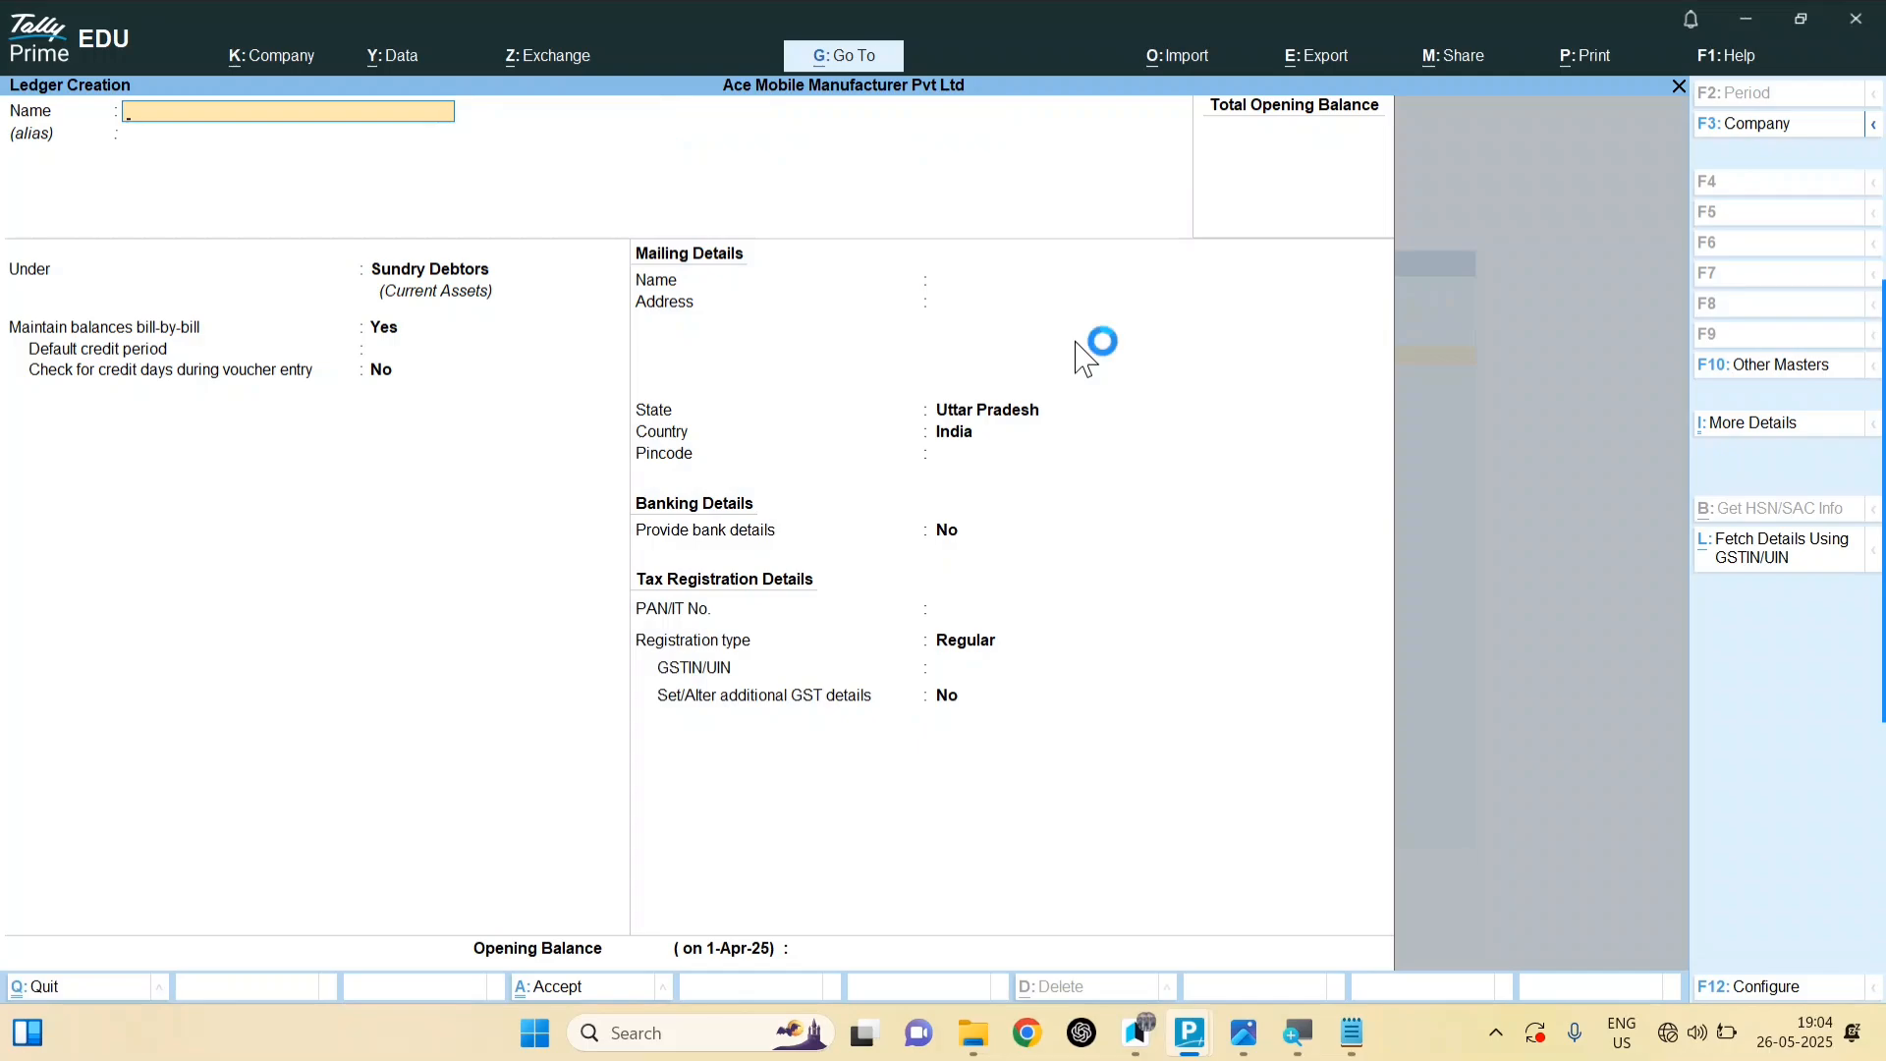
Step: Save a SALES ledger under Sales Accounts with GST applicable
{"action": "type", "text": "SALES"}
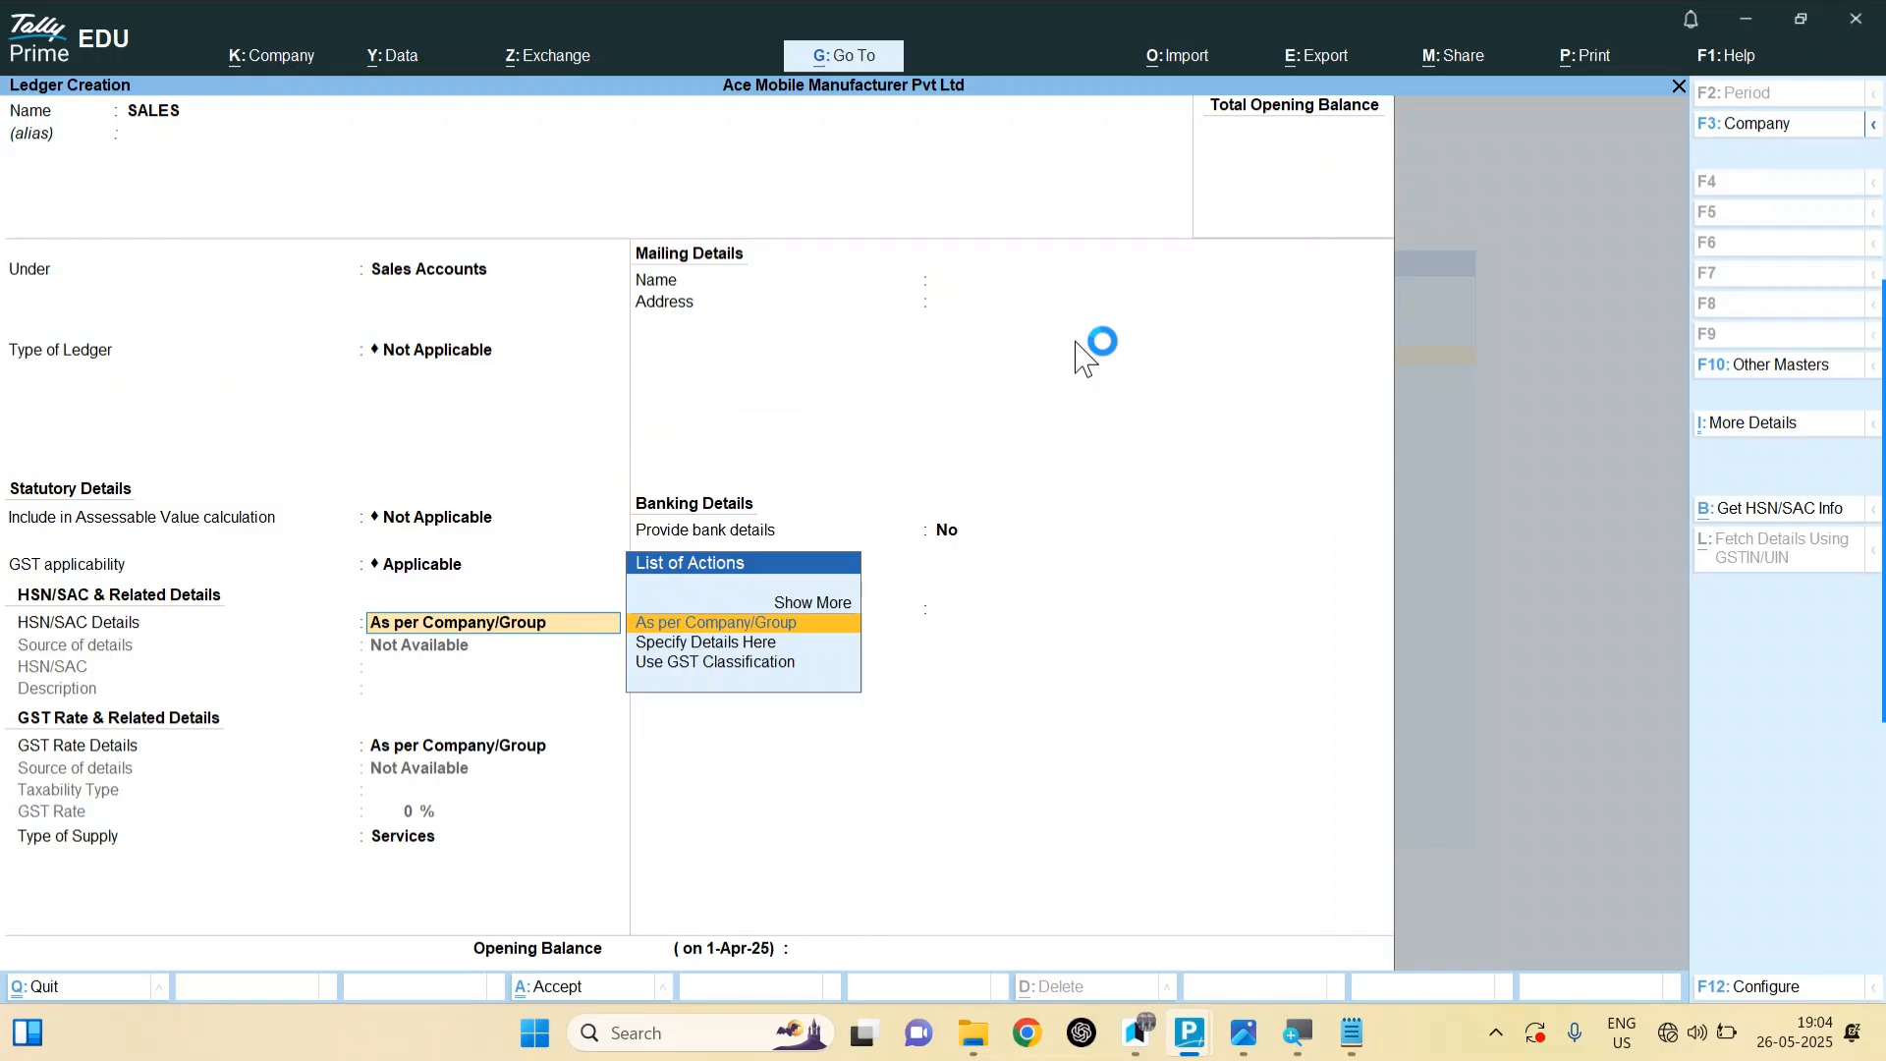
{"action": "key", "text": "Return"}
{"action": "key", "text": "Return"}
{"action": "key", "text": "Return"}
{"action": "key", "text": "Return"}
{"action": "key", "text": "Return"}
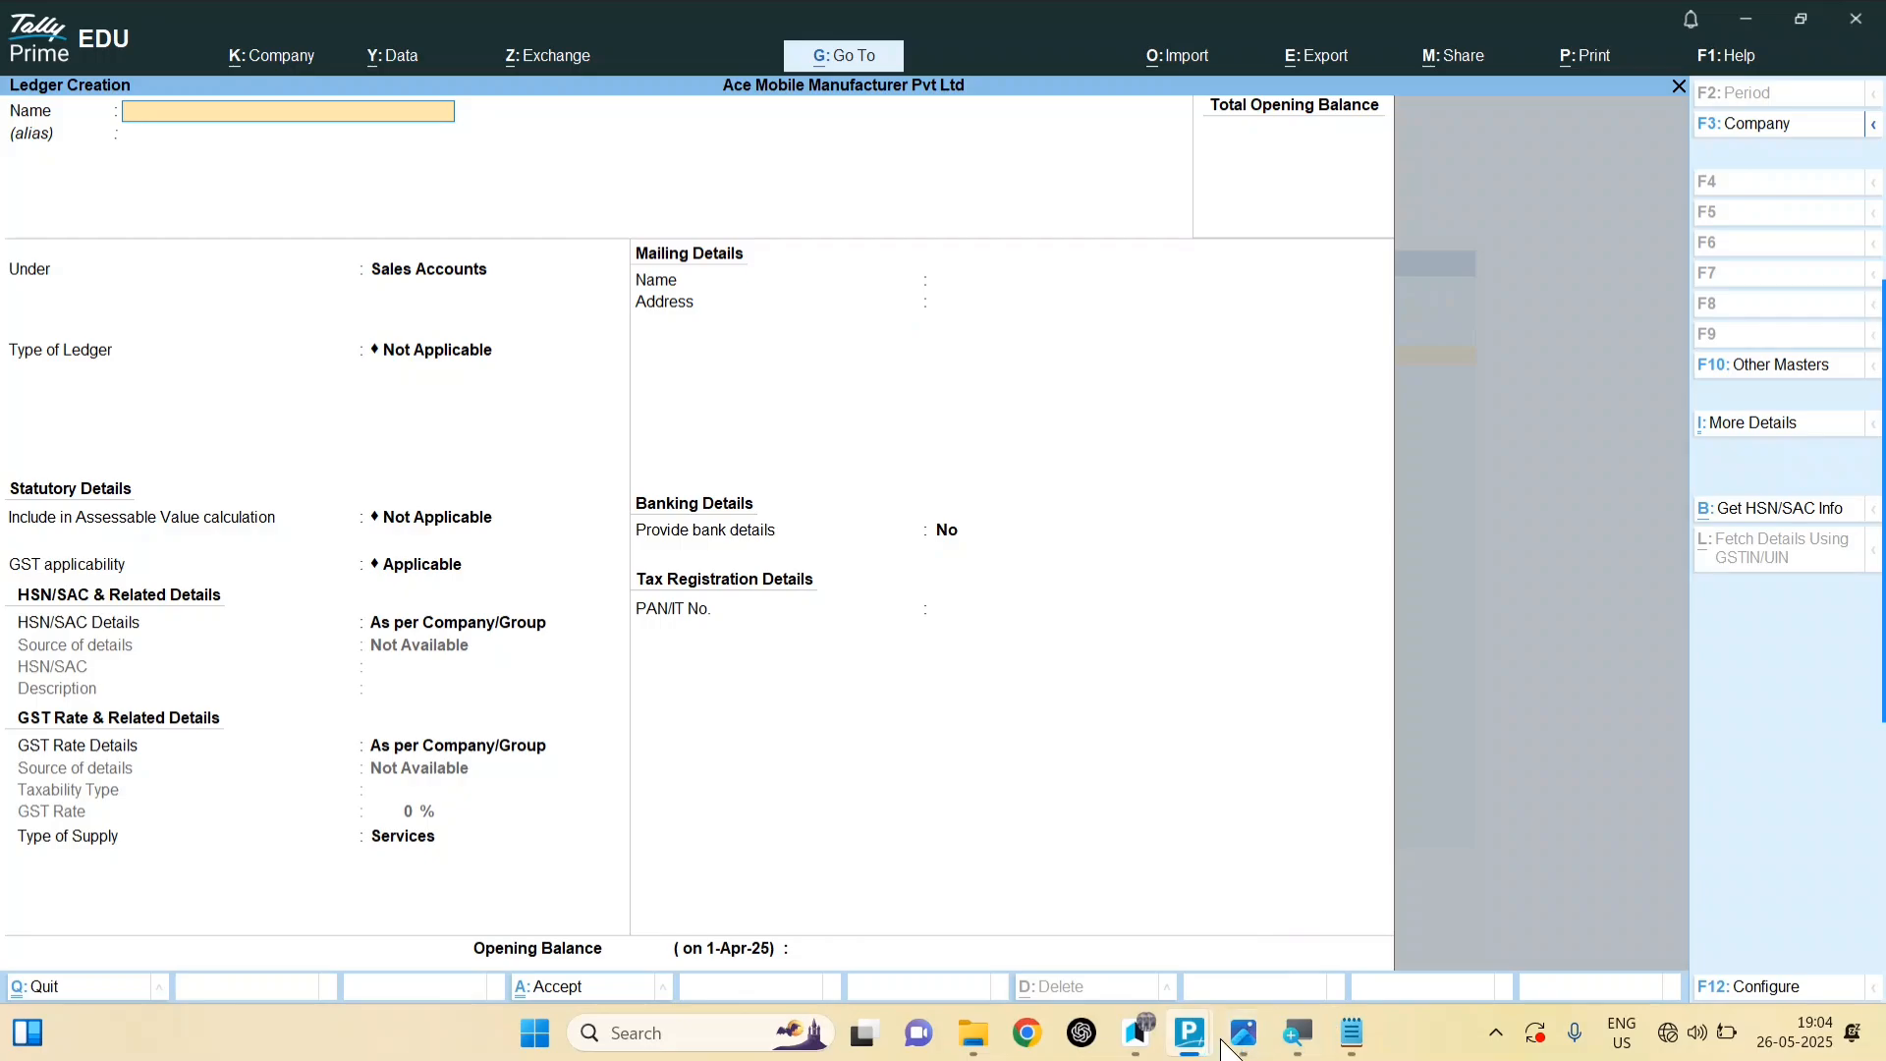
{"action": "left_click", "coordinate": [1236, 1043]}
Step: Zoom in on the invoice's Output CGST and SGST rows of 5,16,000 each, then return to TallyPrime
{"action": "scroll", "coordinate": [948, 675], "scroll_direction": "up", "scroll_amount": 5}
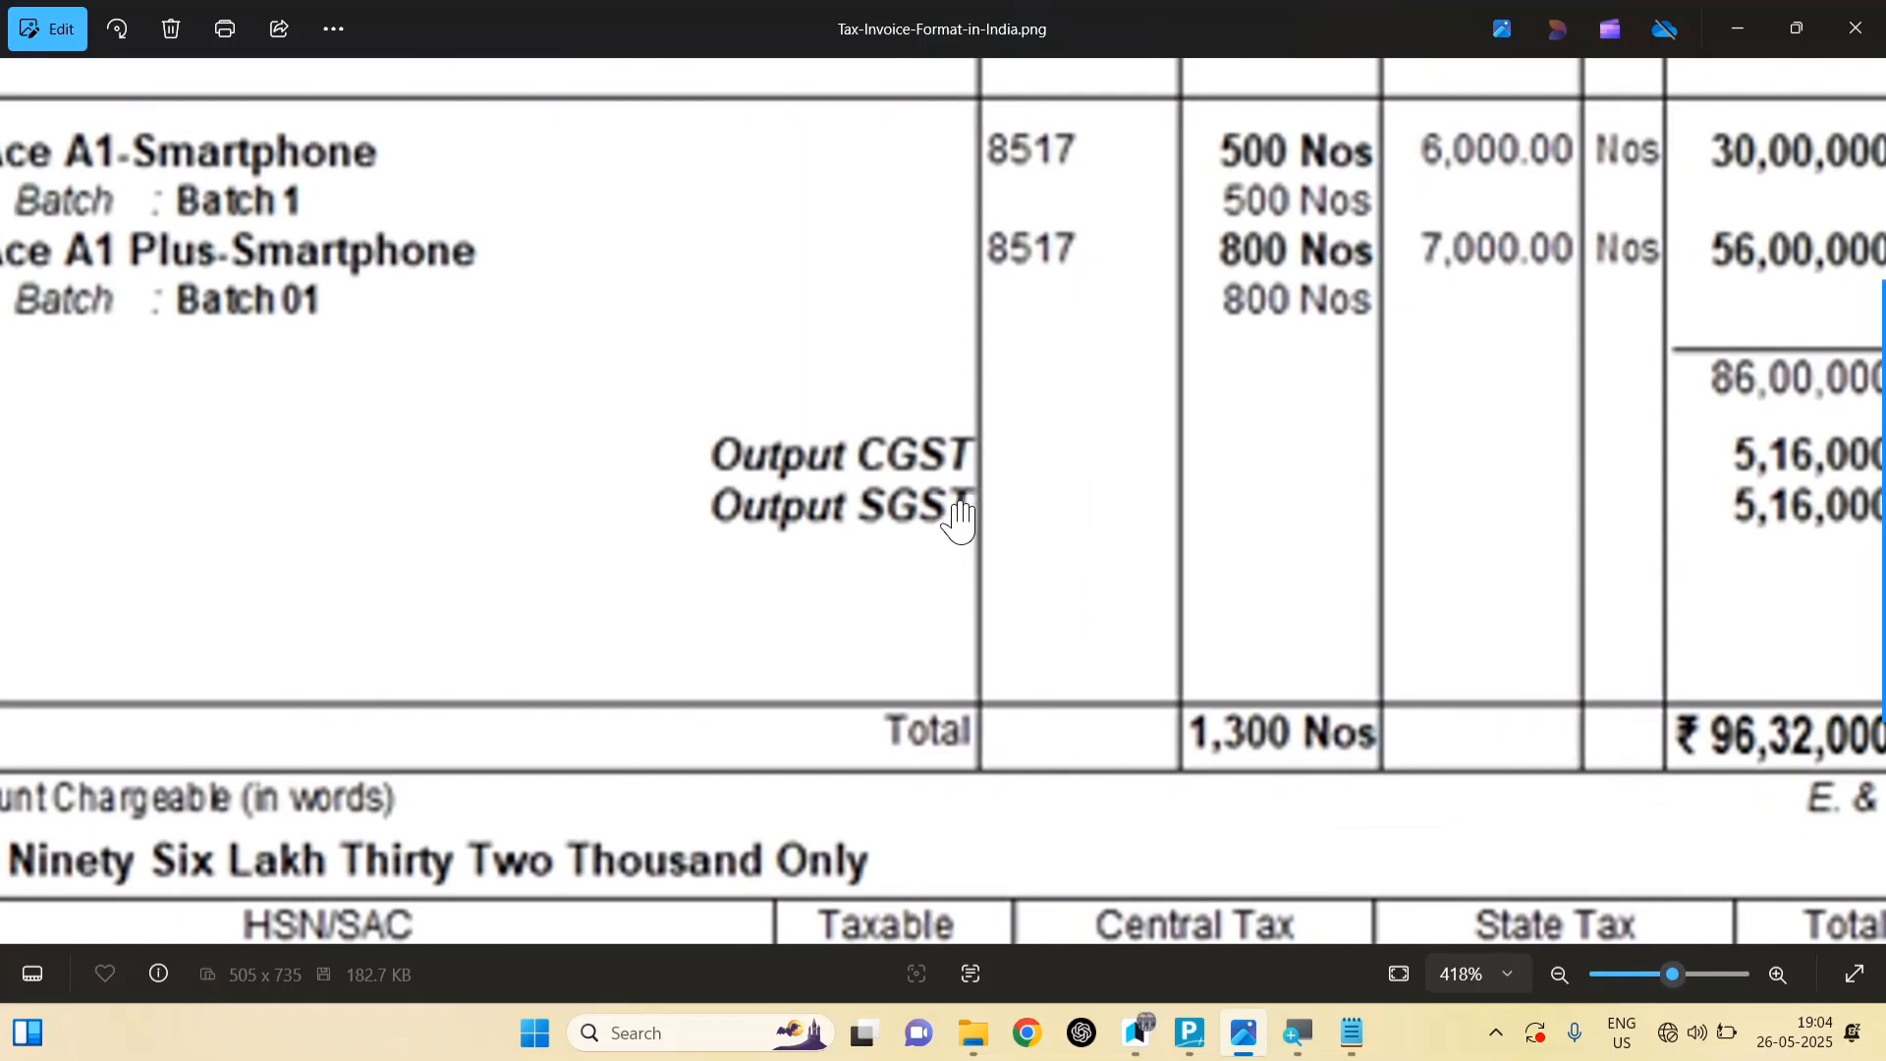
{"action": "left_click", "coordinate": [1191, 1033]}
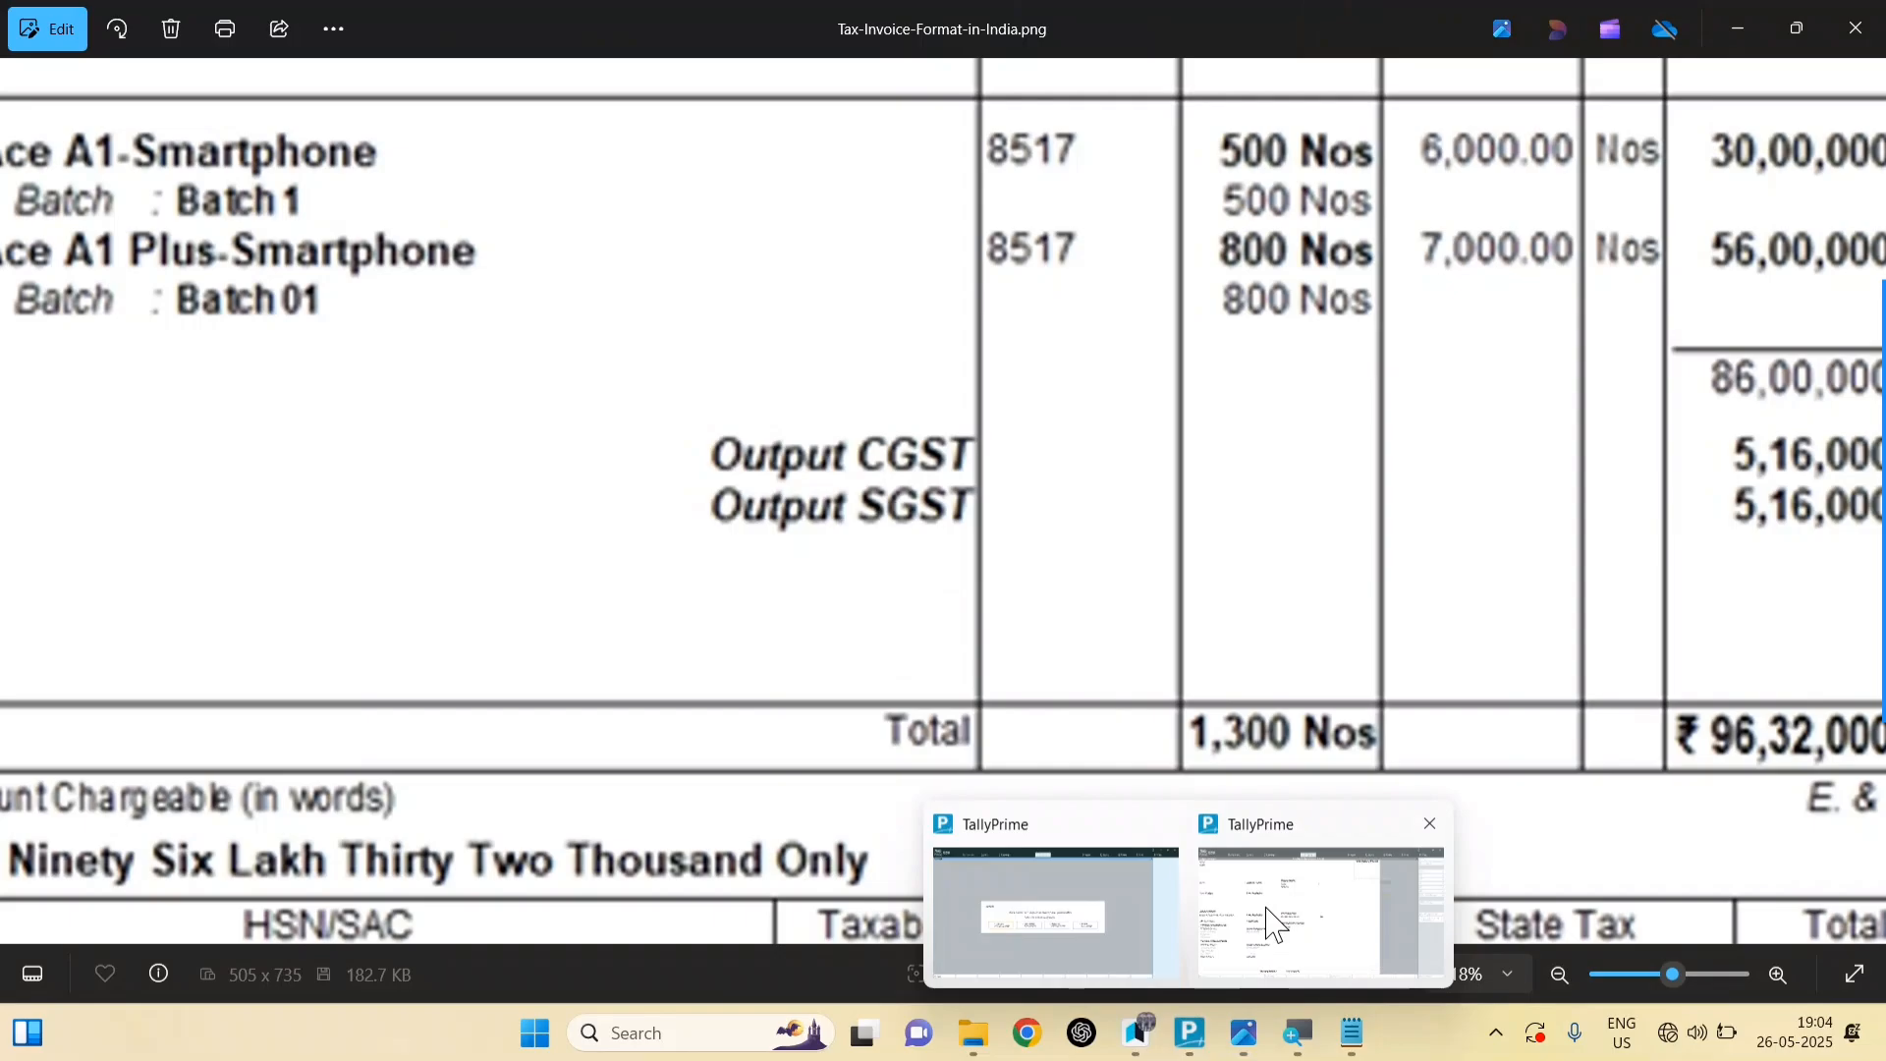
Step: Name the new Duties & Taxes ledger OUTPUT S GST
{"action": "left_click", "coordinate": [1272, 923]}
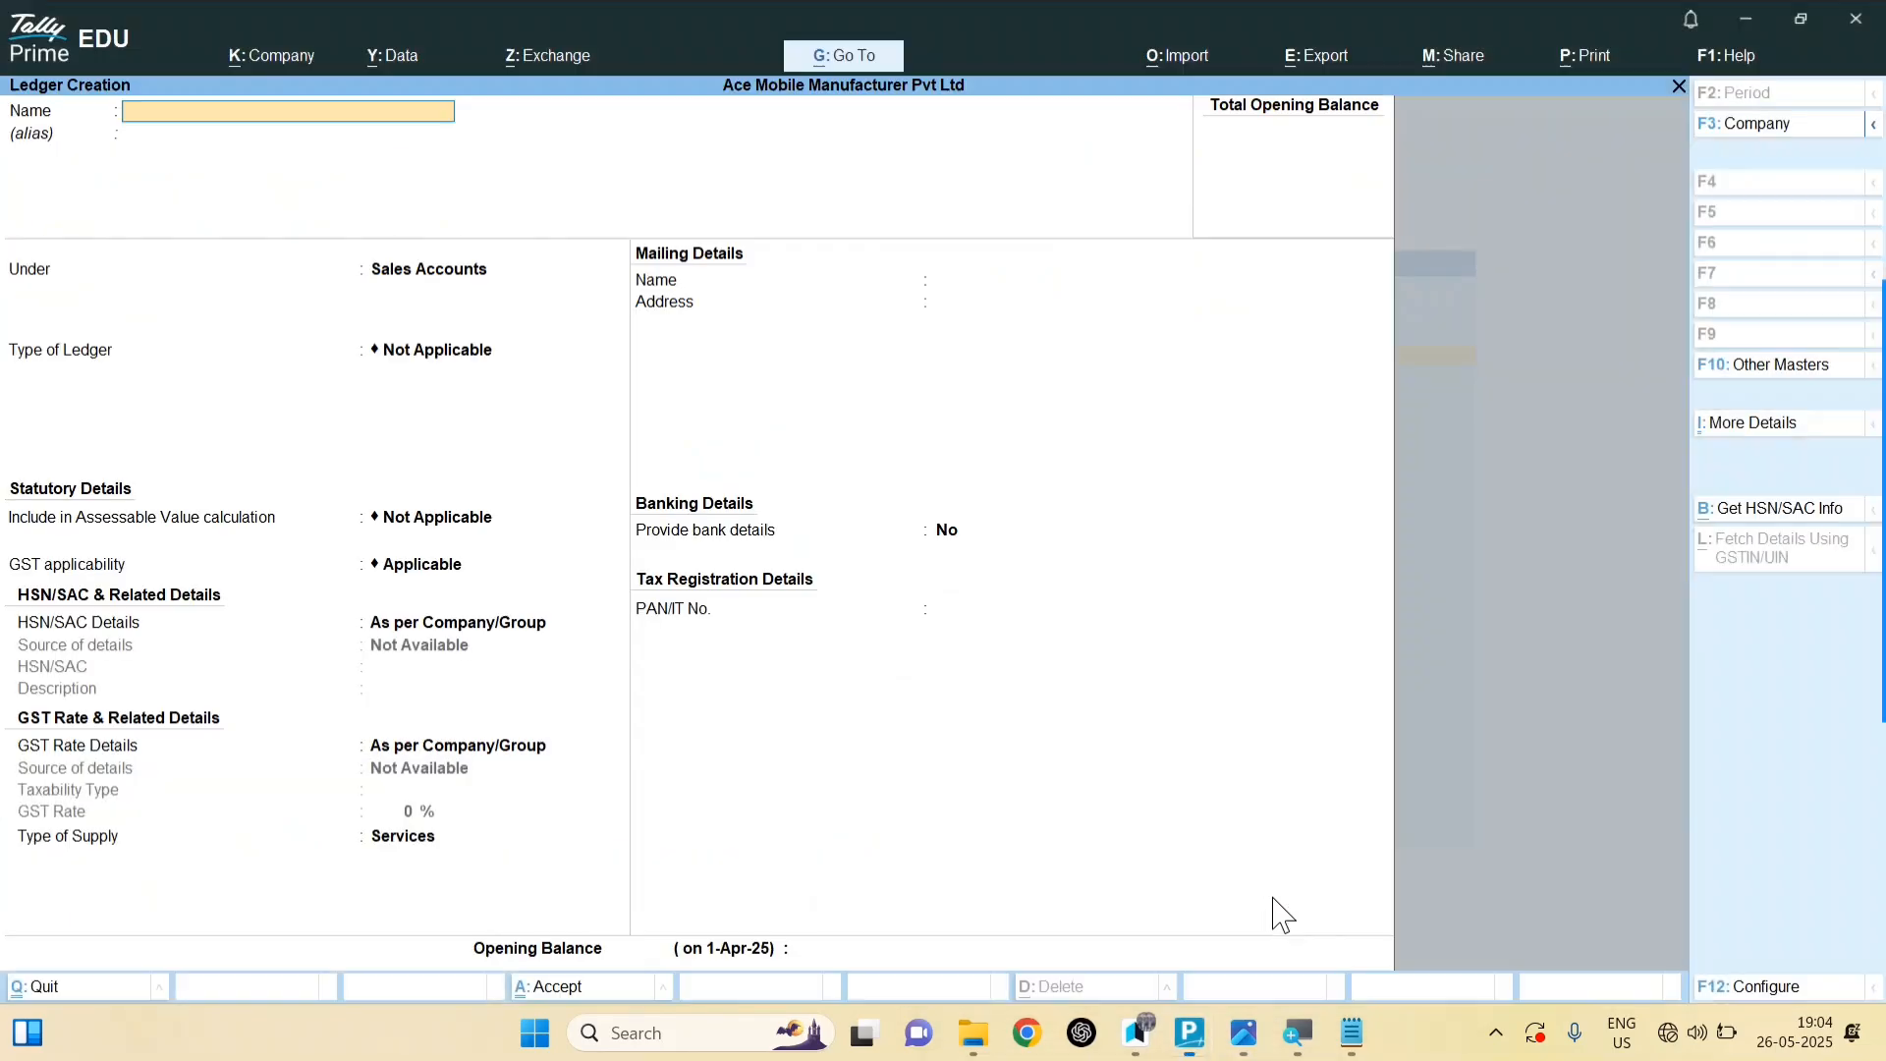
{"action": "type", "text": "OUTPUT C GST"}
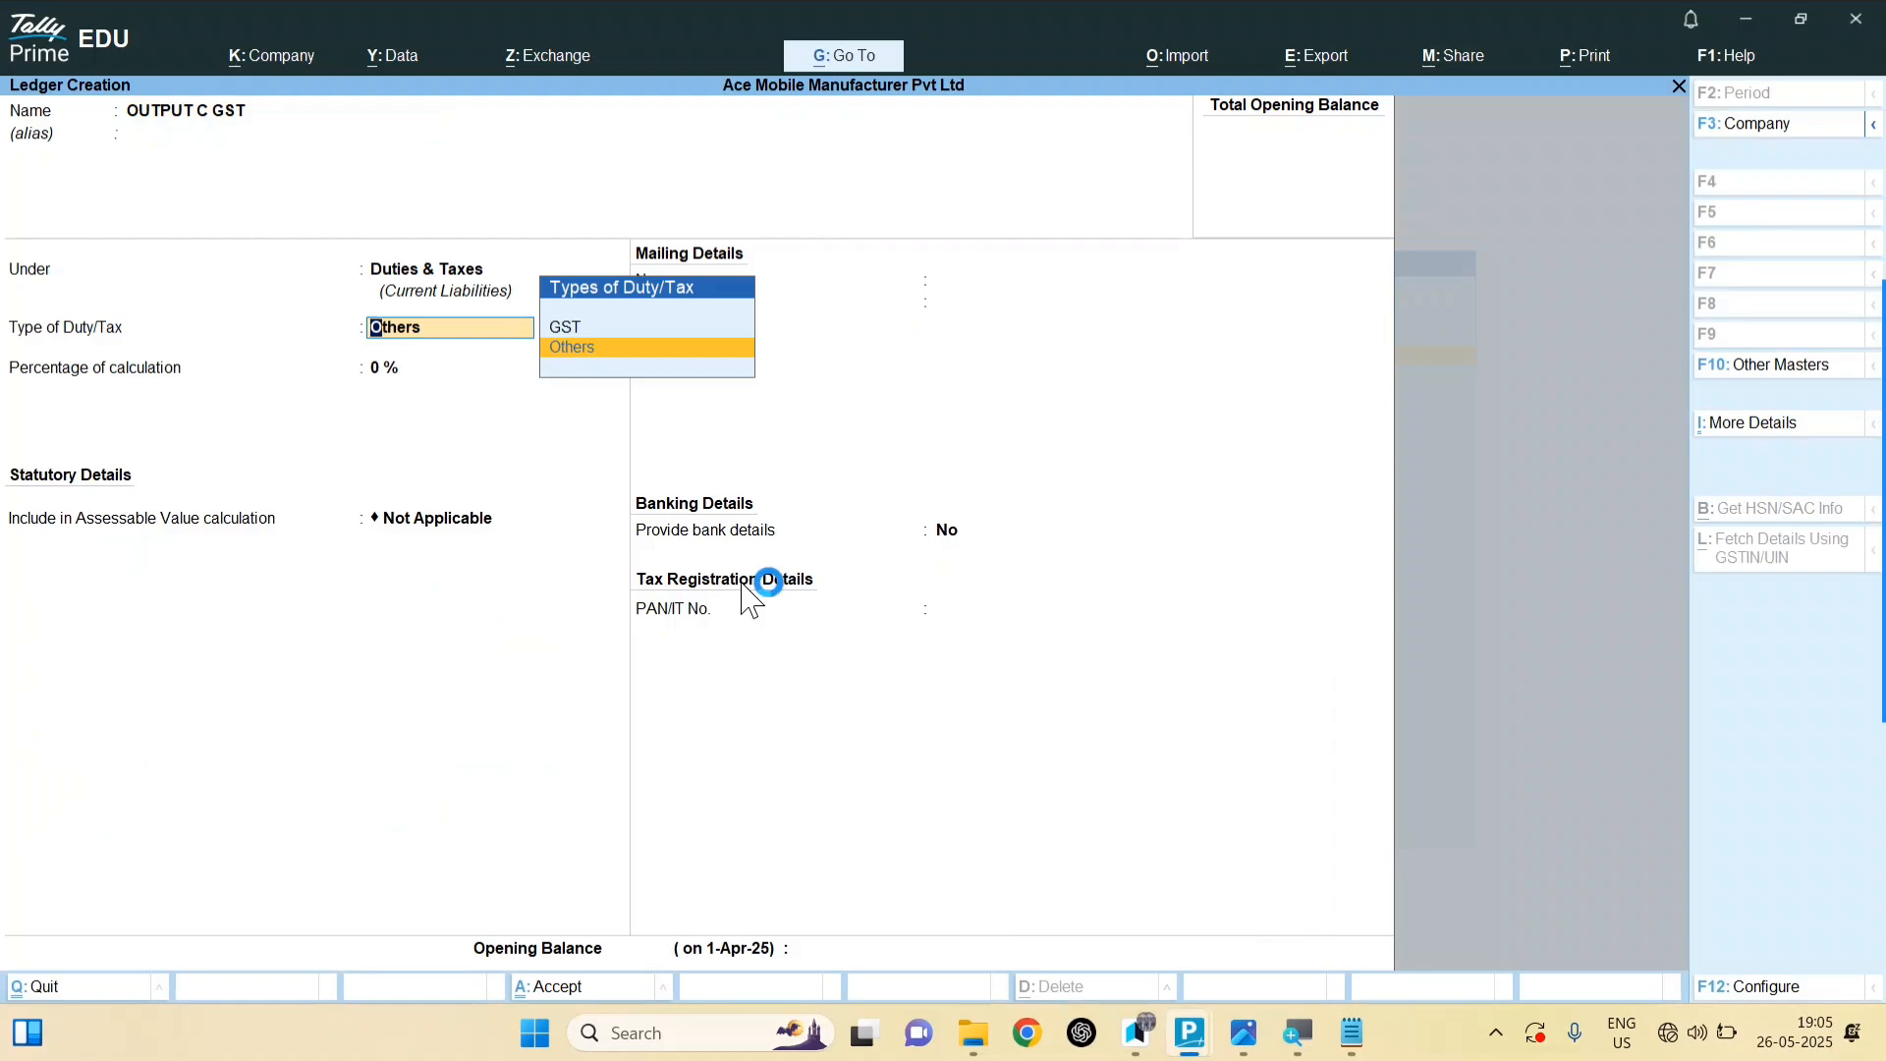
{"action": "key", "text": "Up"}
{"action": "key", "text": "Return"}
{"action": "key", "text": "Down"}
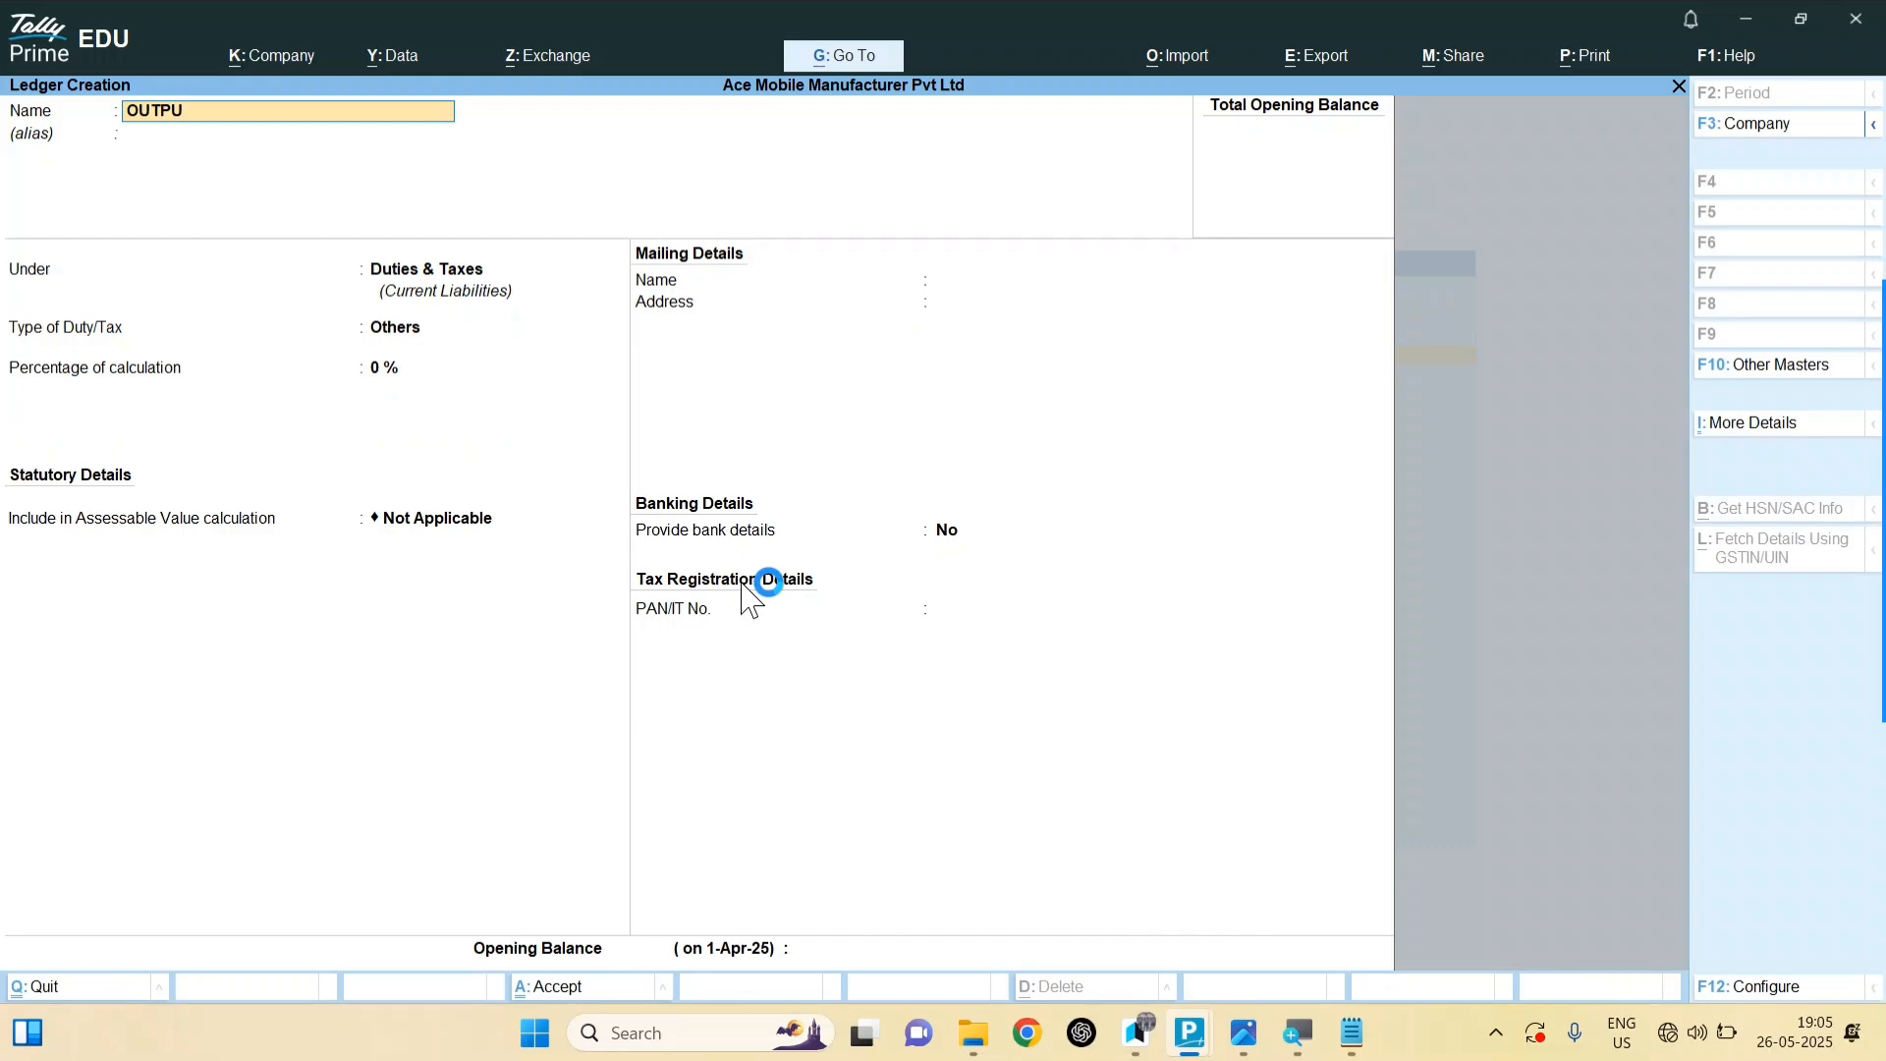
{"action": "type", "text": "T S GST"}
{"action": "key", "text": "Return"}
{"action": "key", "text": "Return"}
{"action": "key", "text": "Return"}
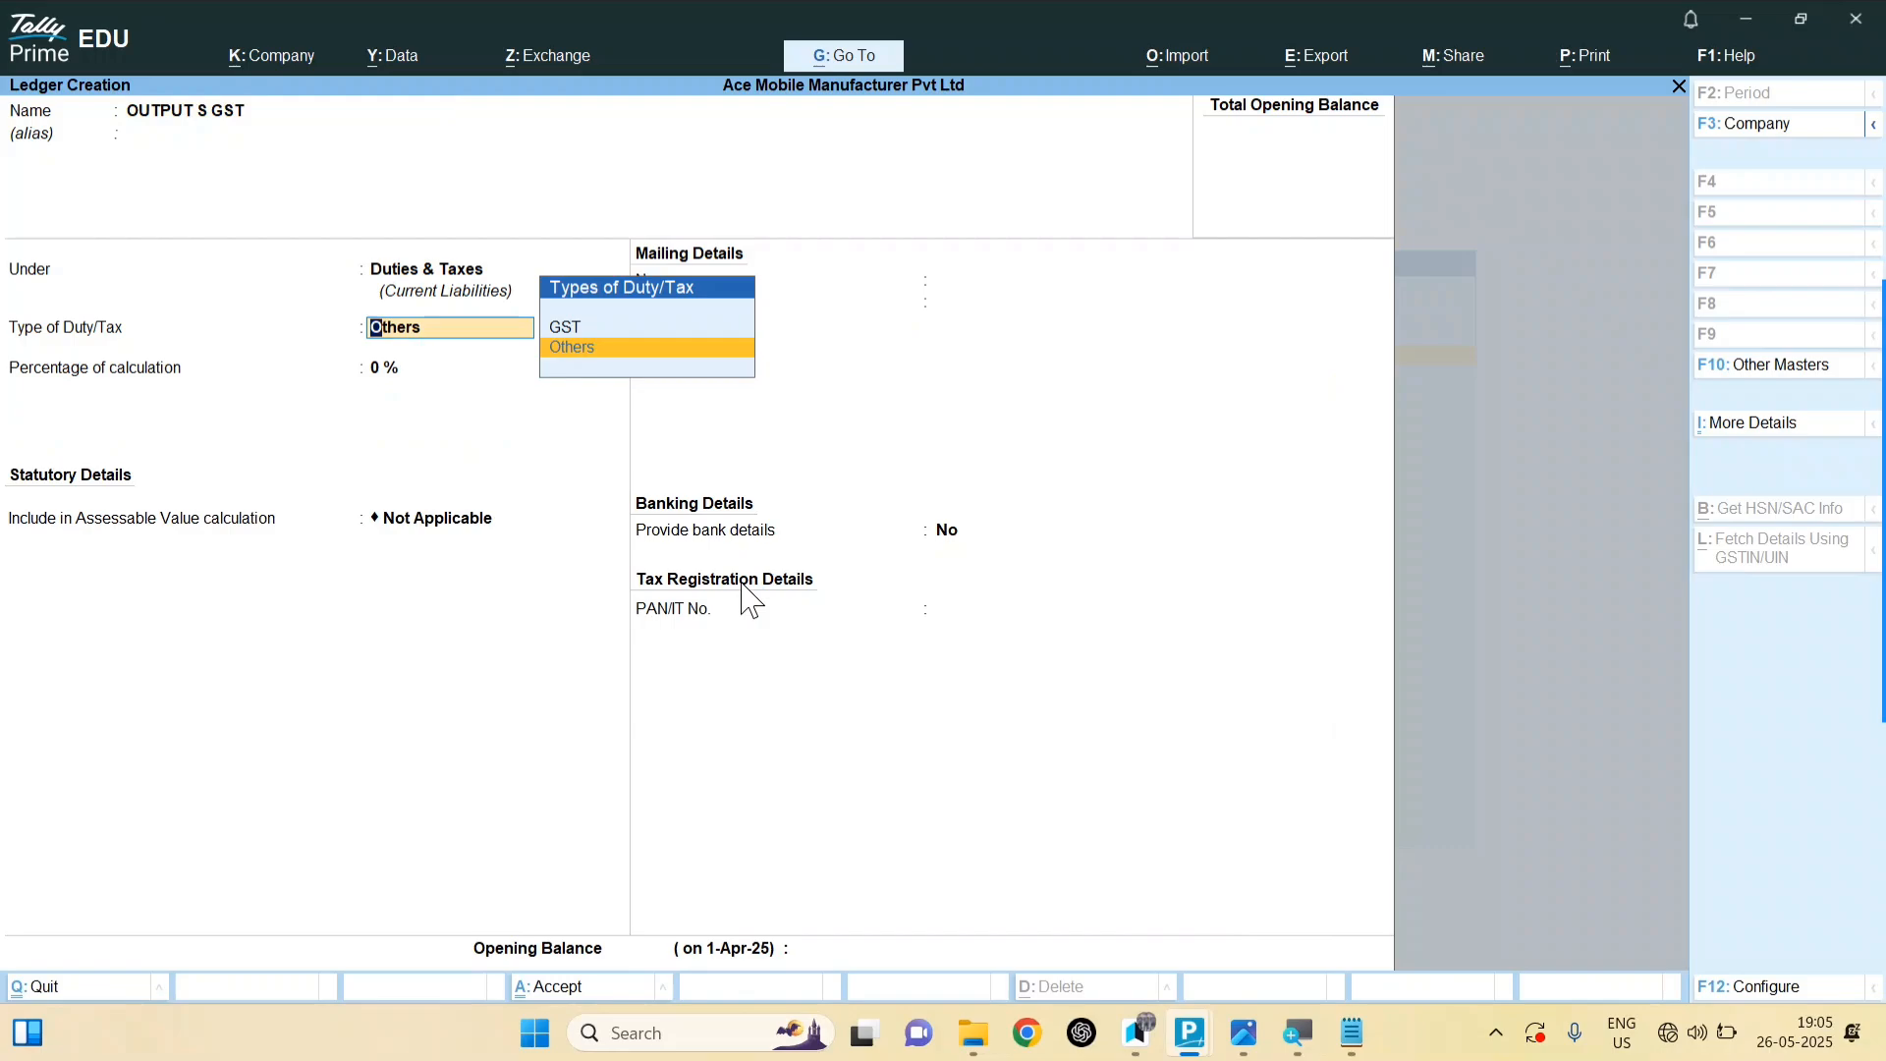
Step: Set its duty type to GST with tax type SGST/UTGST and save the ledger
{"action": "key", "text": "Up"}
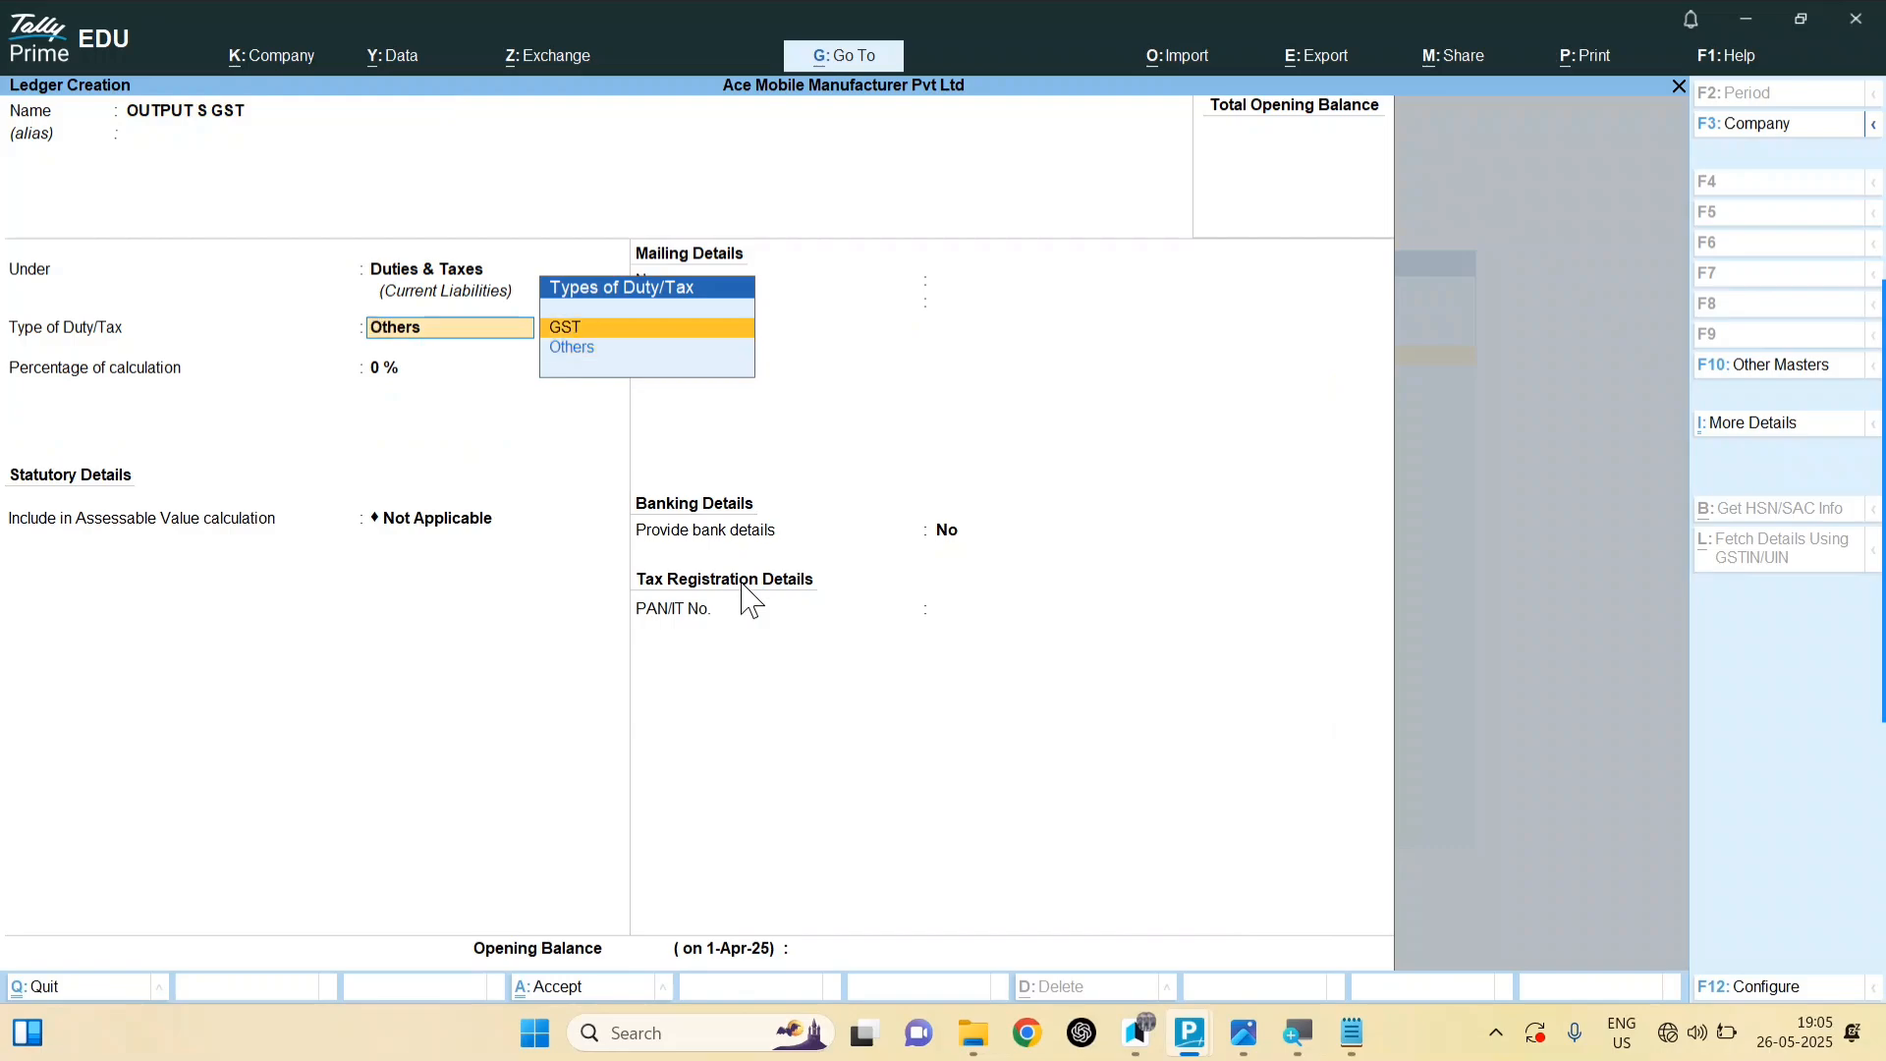
{"action": "key", "text": "Return"}
{"action": "key", "text": "Down"}
{"action": "key", "text": "Down"}
{"action": "key", "text": "Return"}
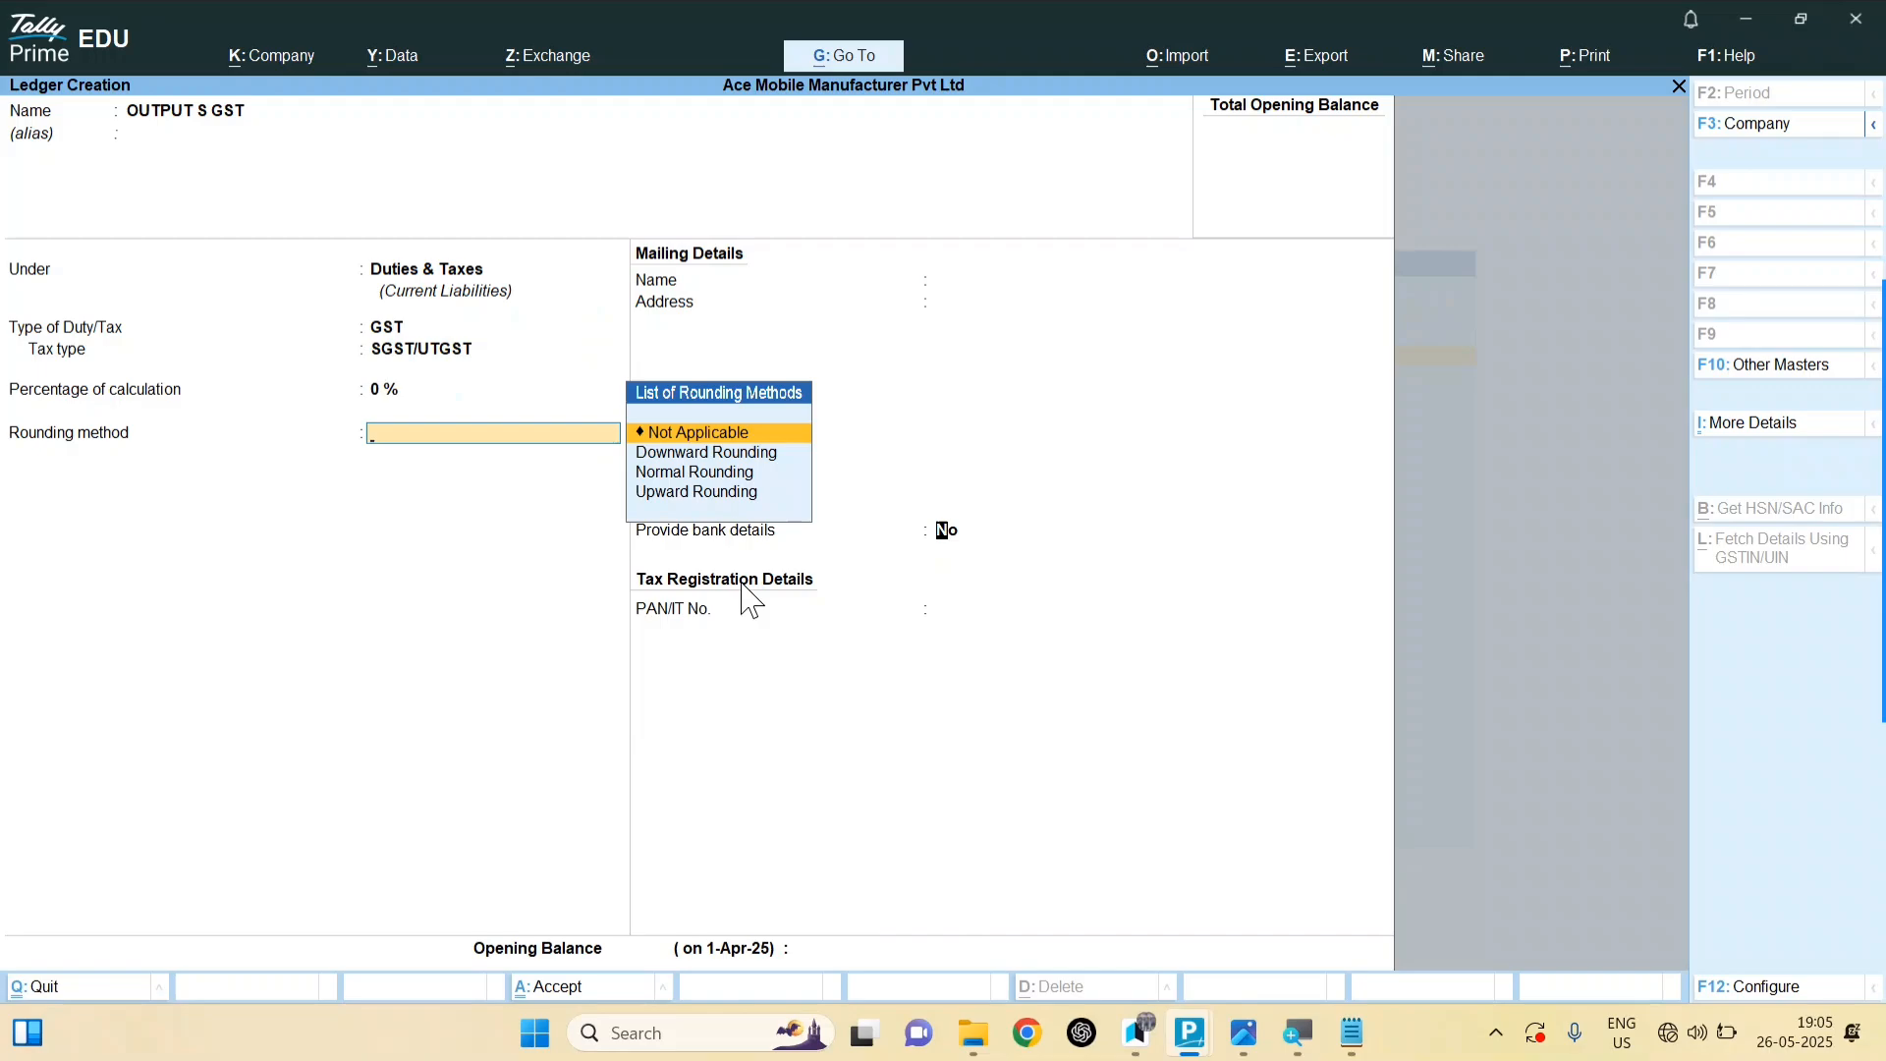
{"action": "key", "text": "Return"}
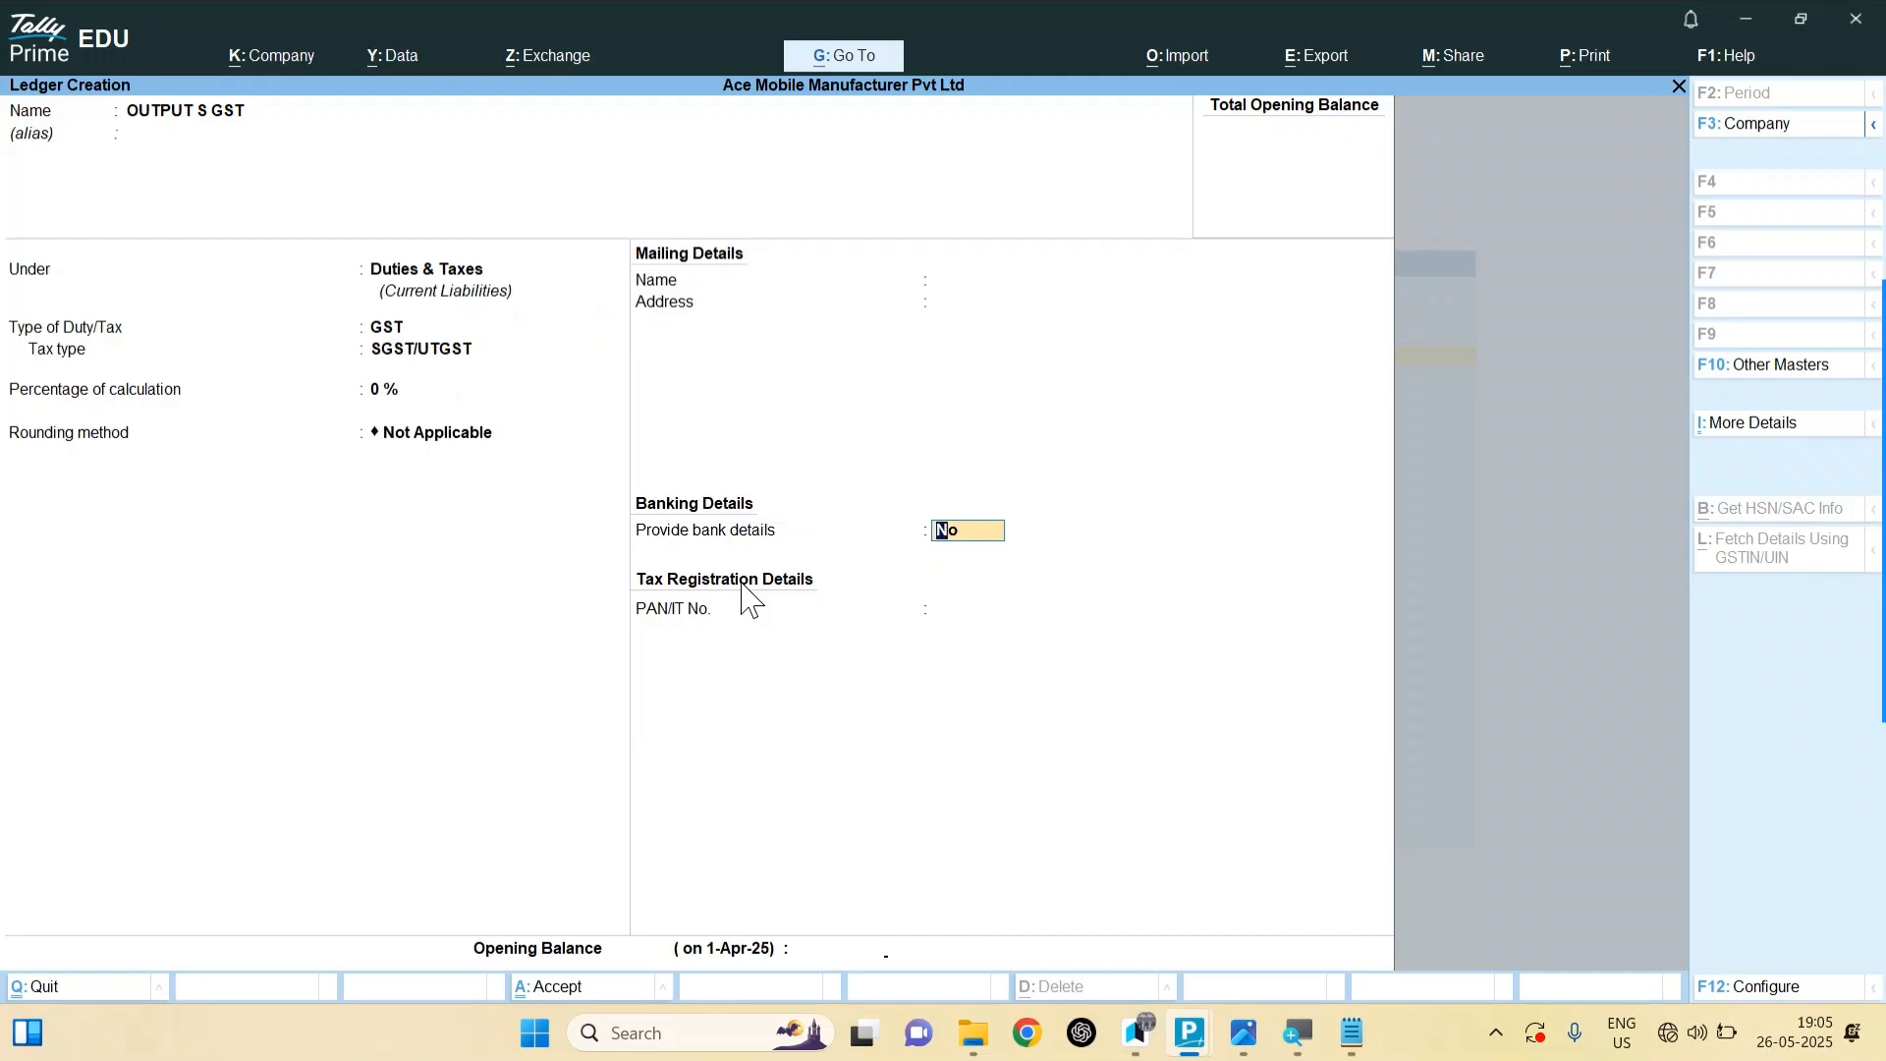
{"action": "key", "text": "Return"}
{"action": "key", "text": "Return"}
{"action": "key", "text": "alt+Tab"}
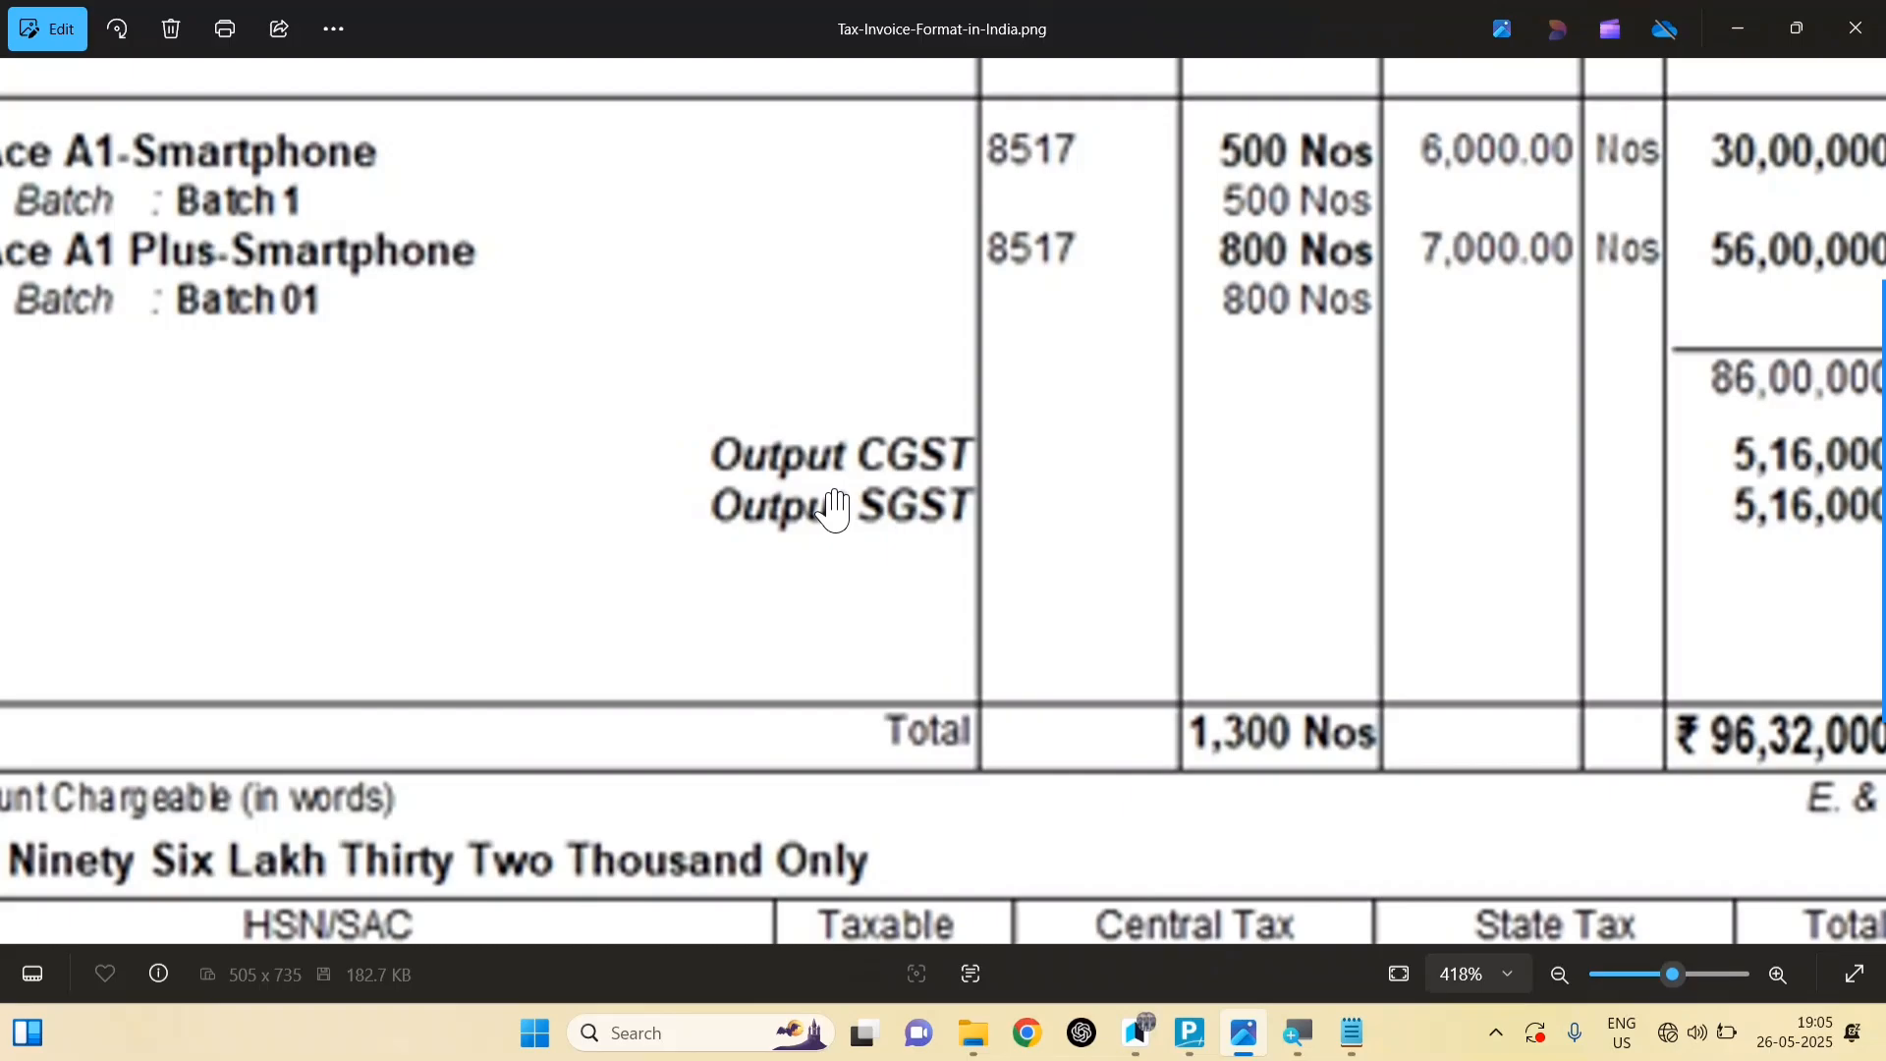
Step: Pan the zoomed invoice over its header and goods table, then return to TallyPrime's Master Creation list
{"action": "scroll", "coordinate": [834, 510], "scroll_direction": "up", "scroll_amount": 2}
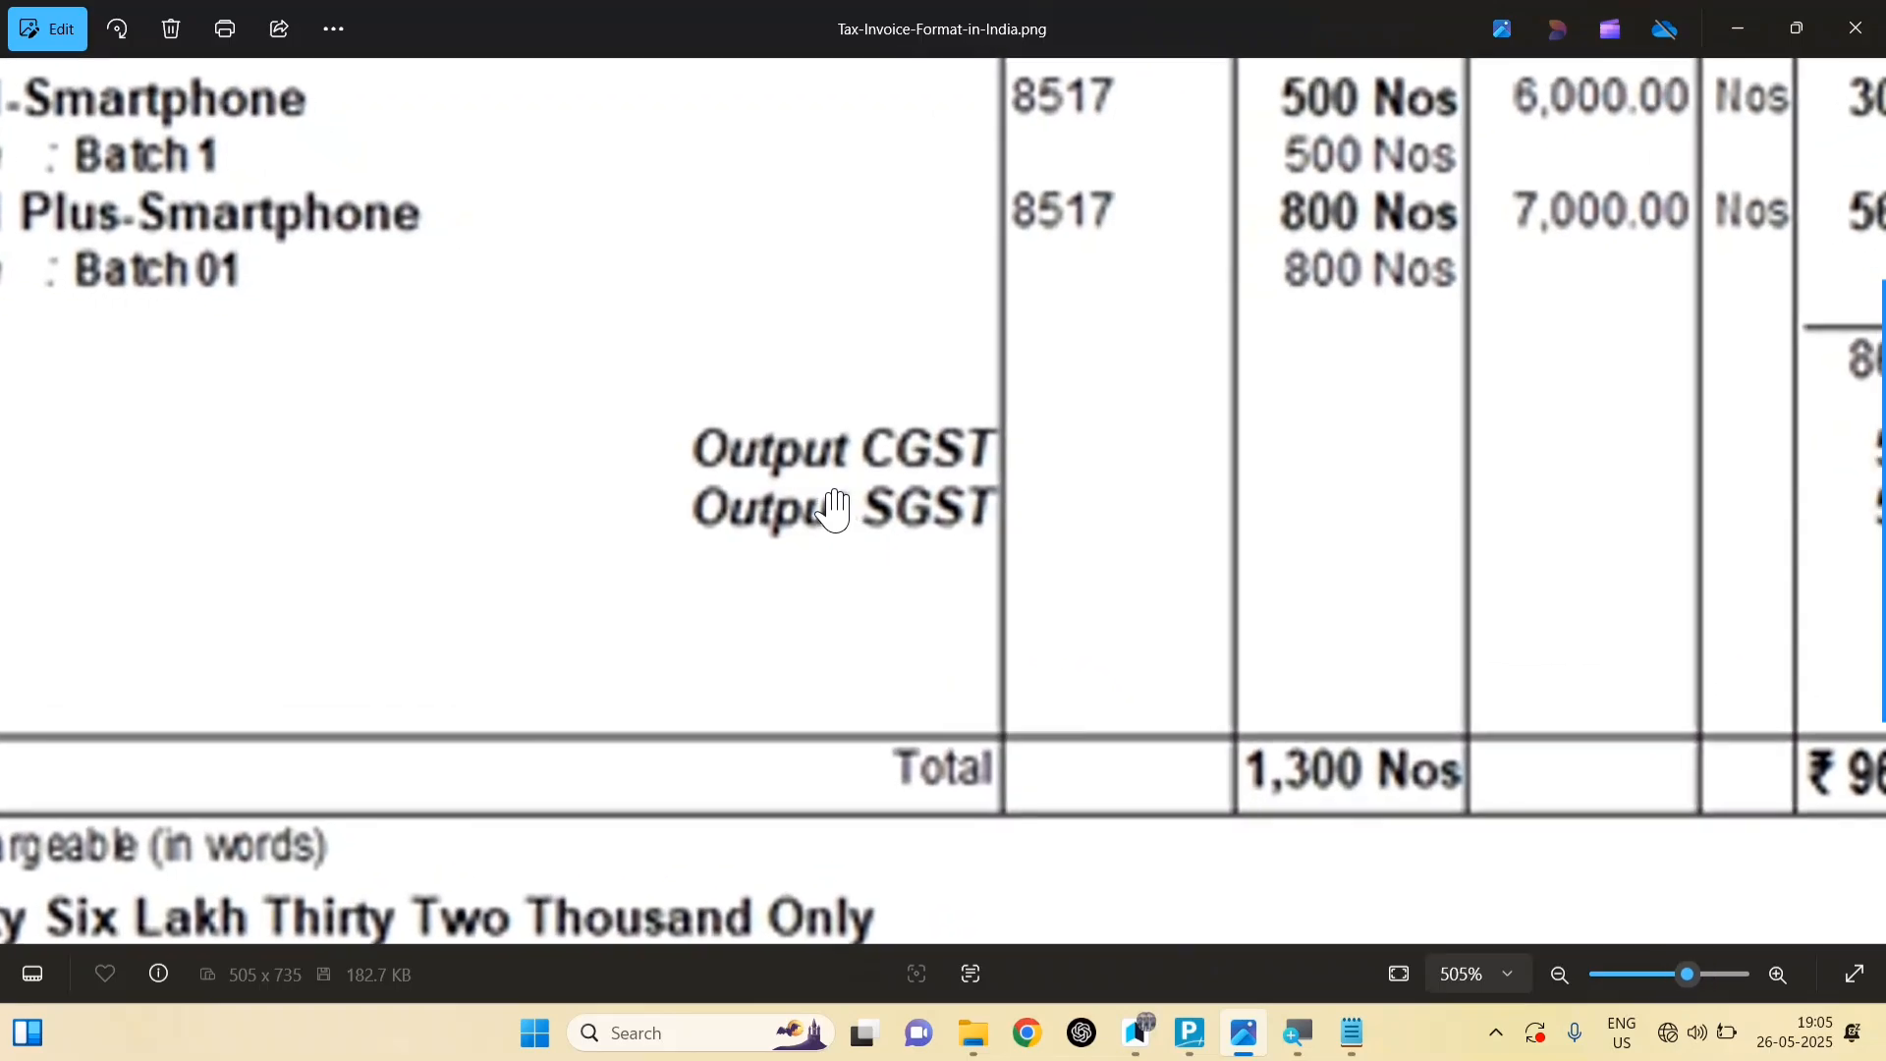
{"action": "scroll", "coordinate": [834, 507], "scroll_direction": "down", "scroll_amount": 2}
{"action": "left_click_drag", "start_coordinate": [850, 491], "coordinate": [1258, 894]}
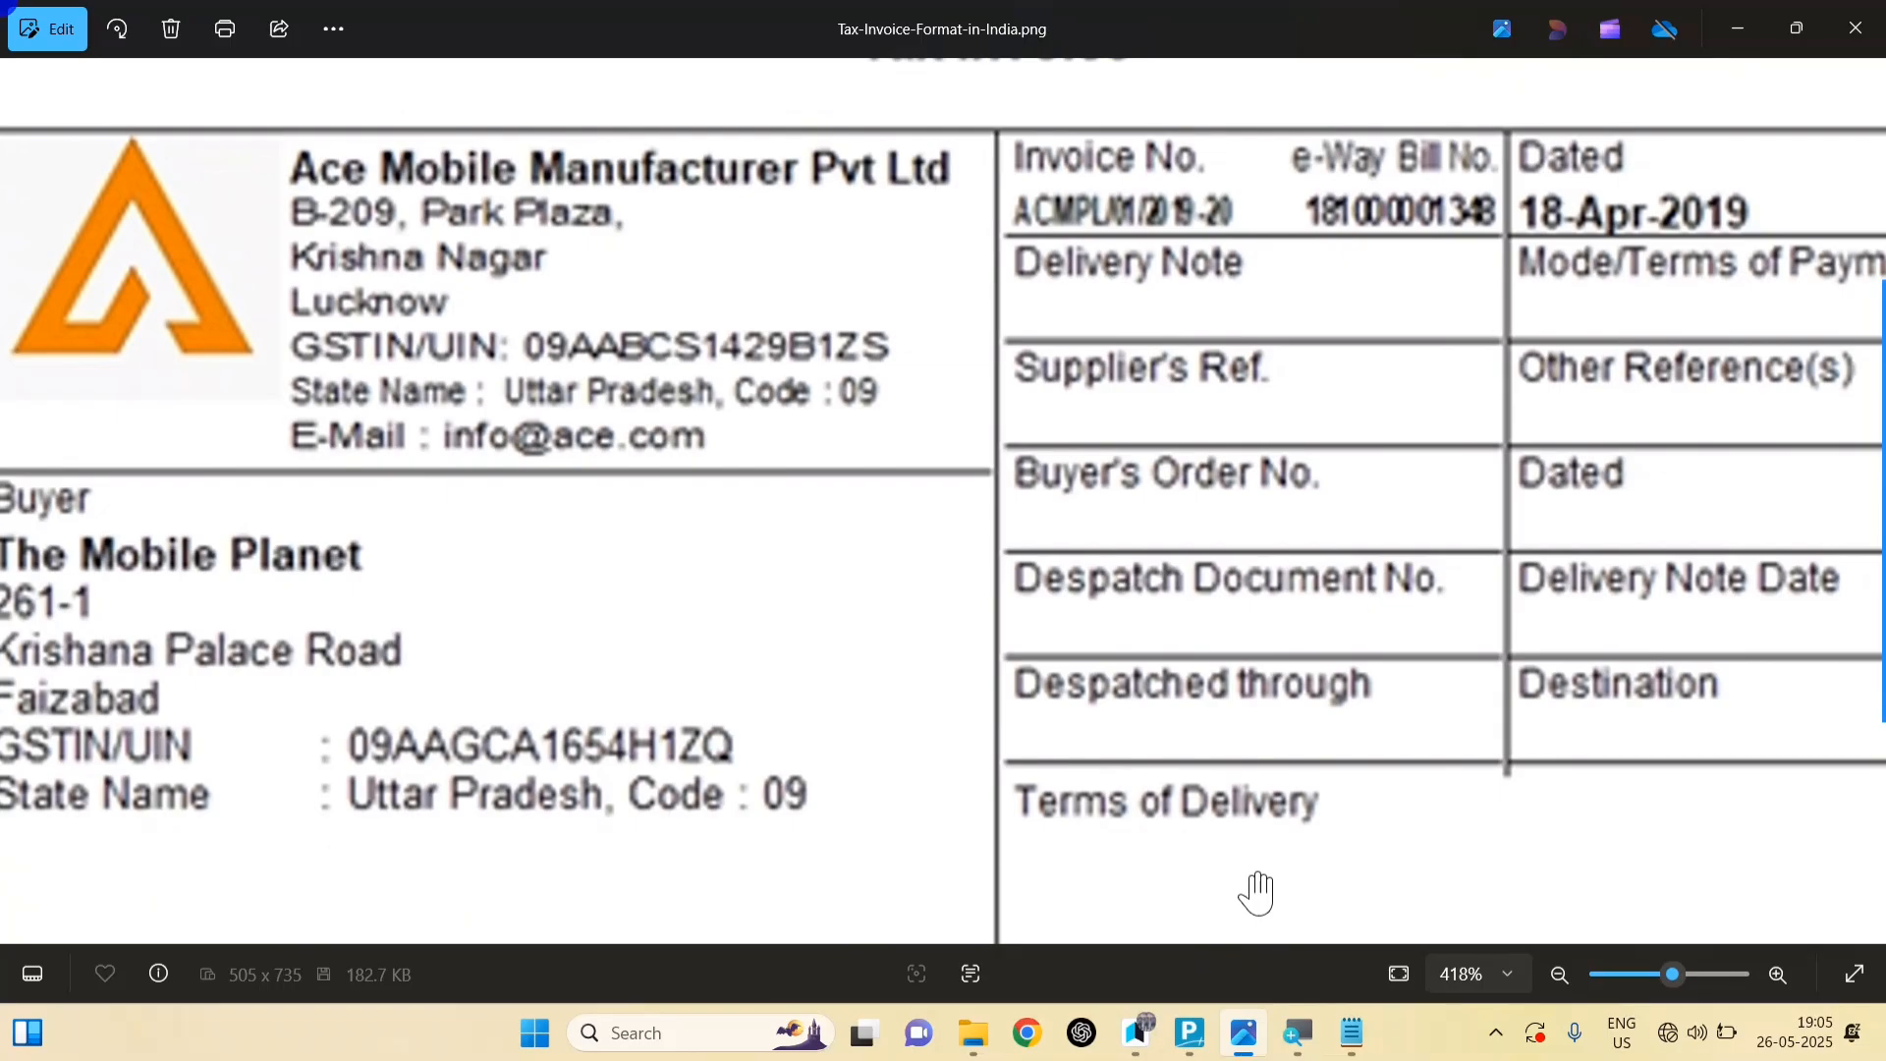
{"action": "left_click_drag", "start_coordinate": [1257, 894], "coordinate": [1132, 345]}
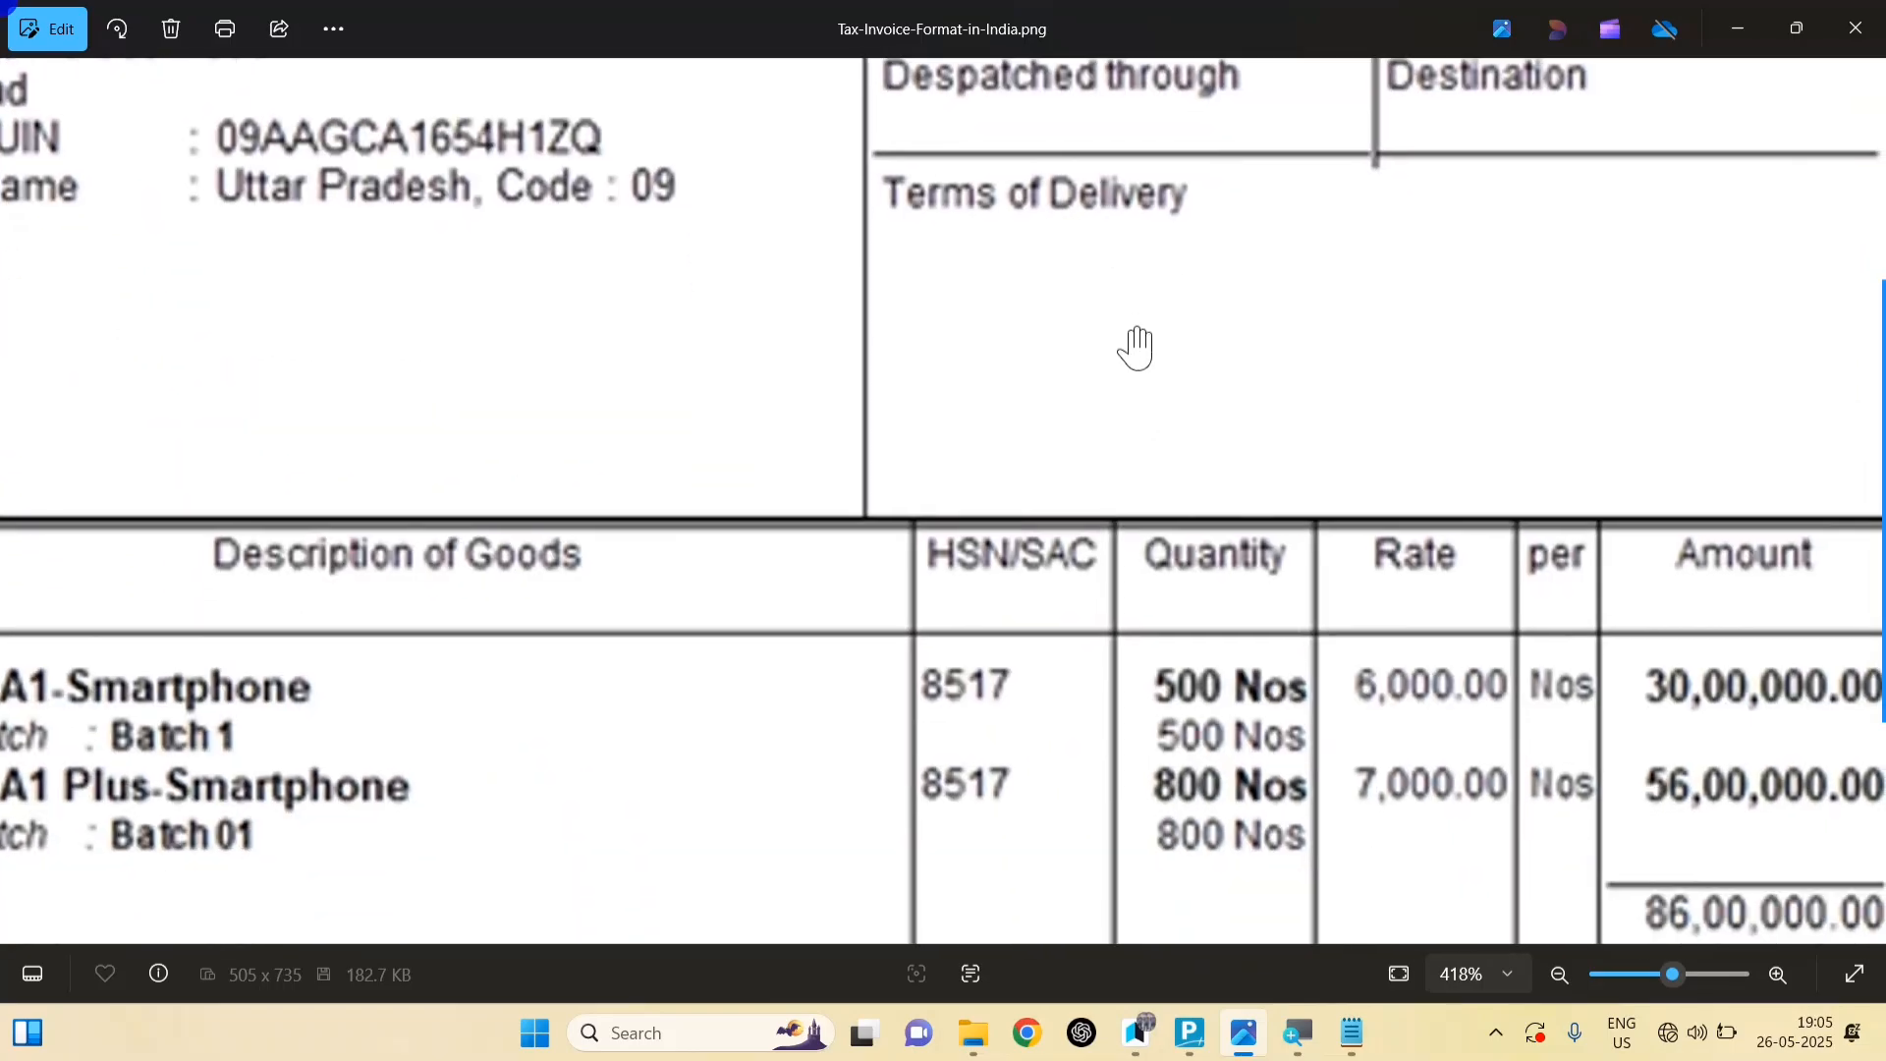
{"action": "left_click_drag", "start_coordinate": [740, 867], "coordinate": [1056, 479]}
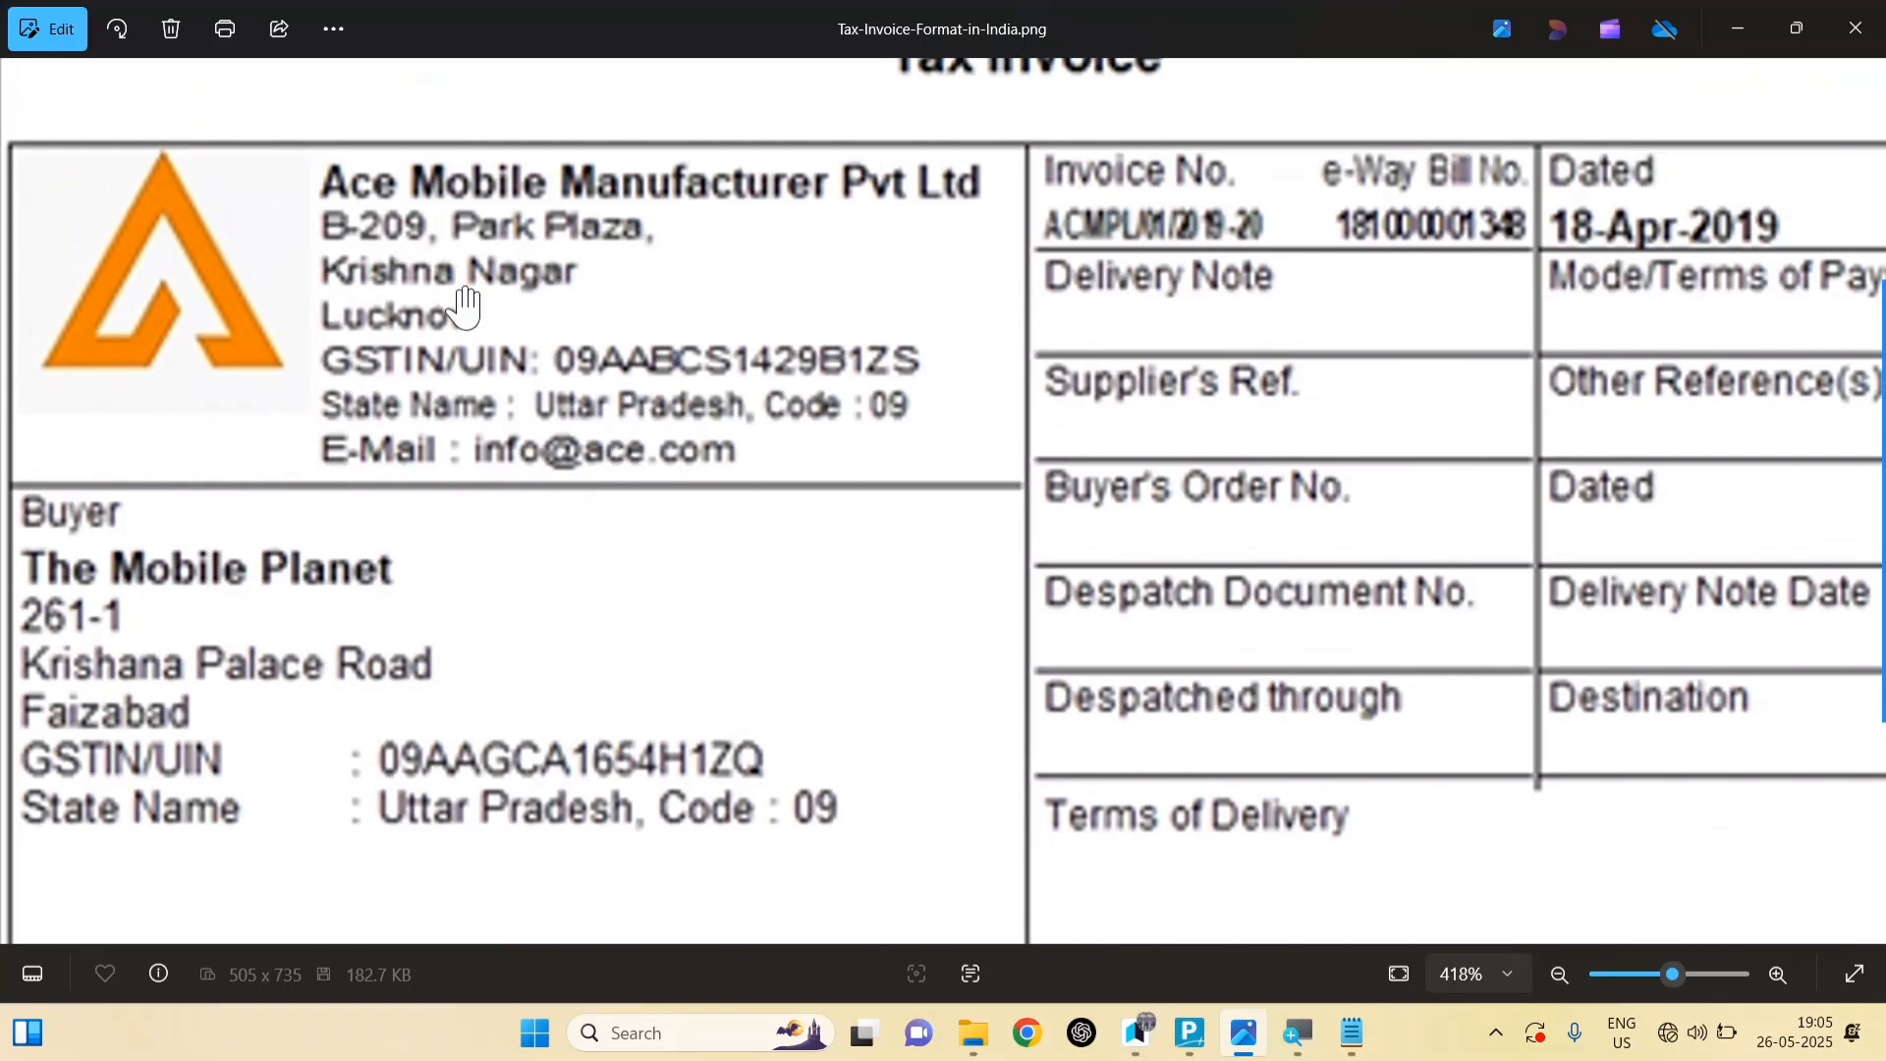
{"action": "key", "text": "alt+Tab"}
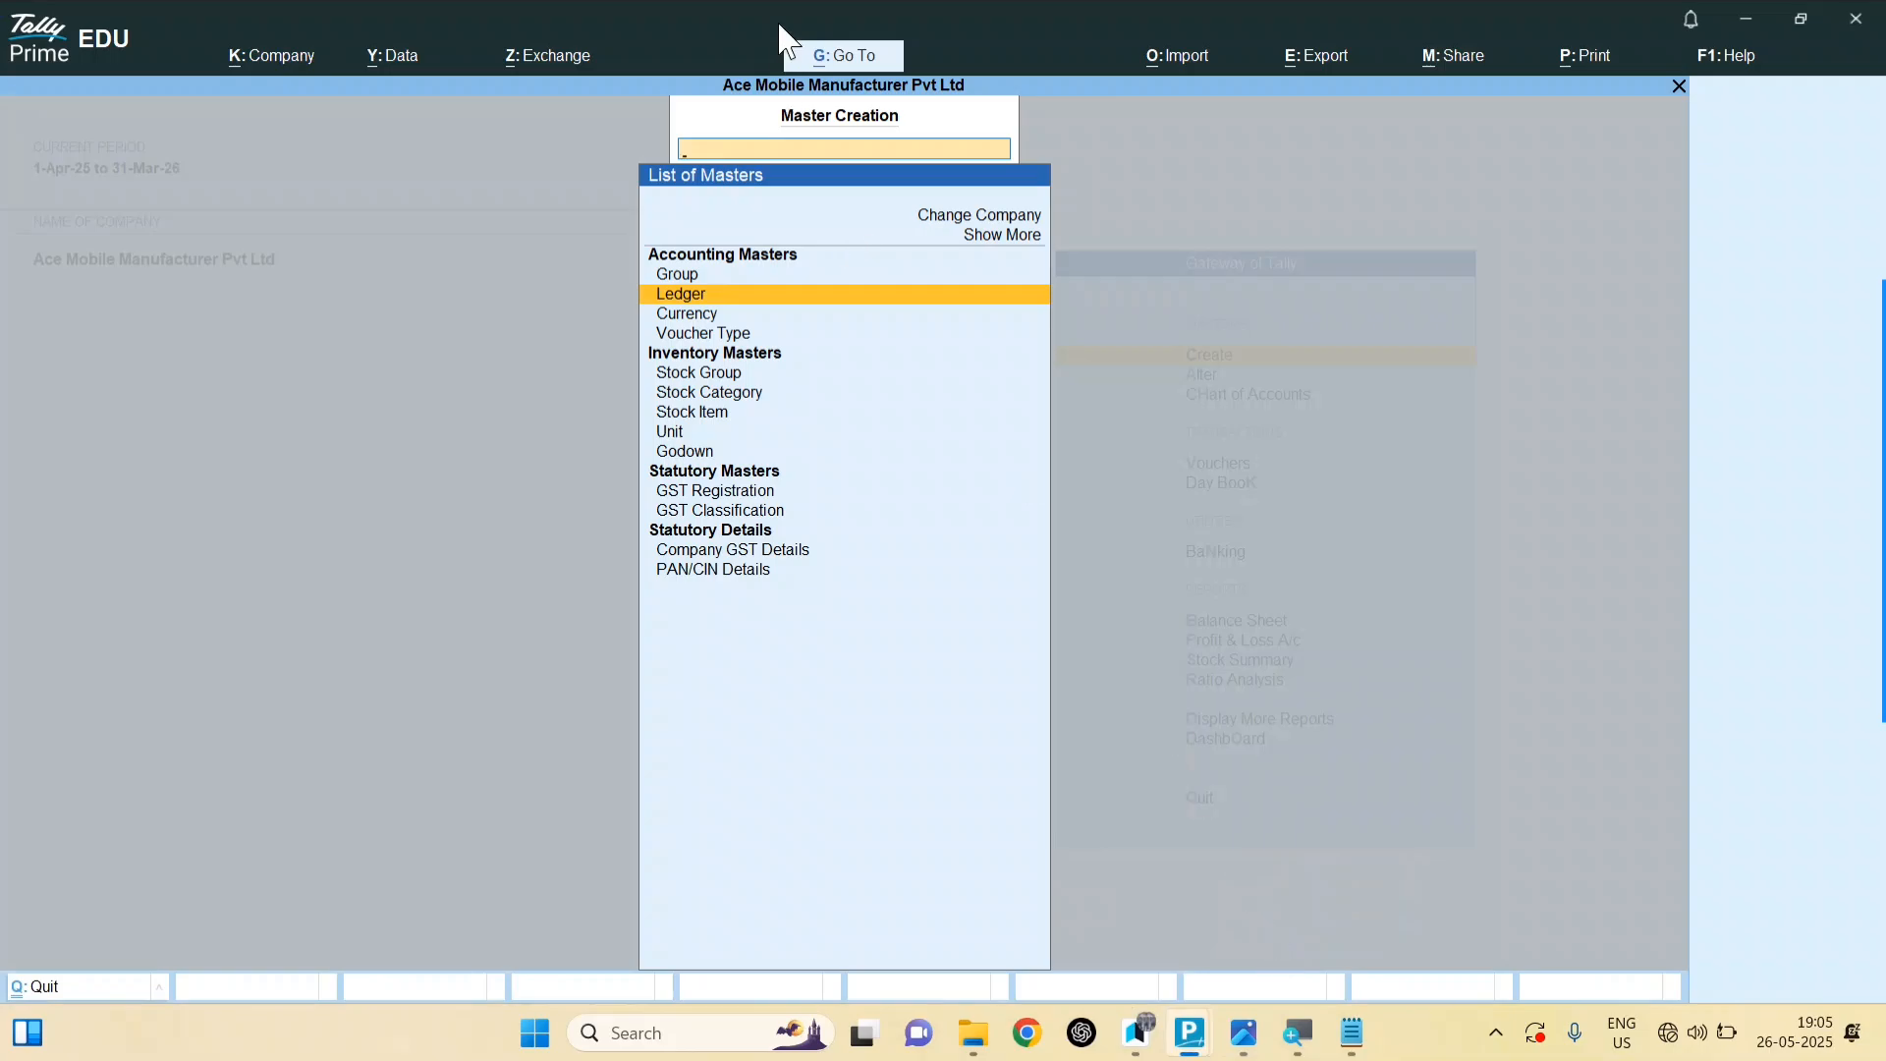
Step: Paste the company's GSTIN from Notepad into its Regular Uttar Pradesh GST registration and accept the details
{"action": "key", "text": "Escape"}
{"action": "key", "text": "F11"}
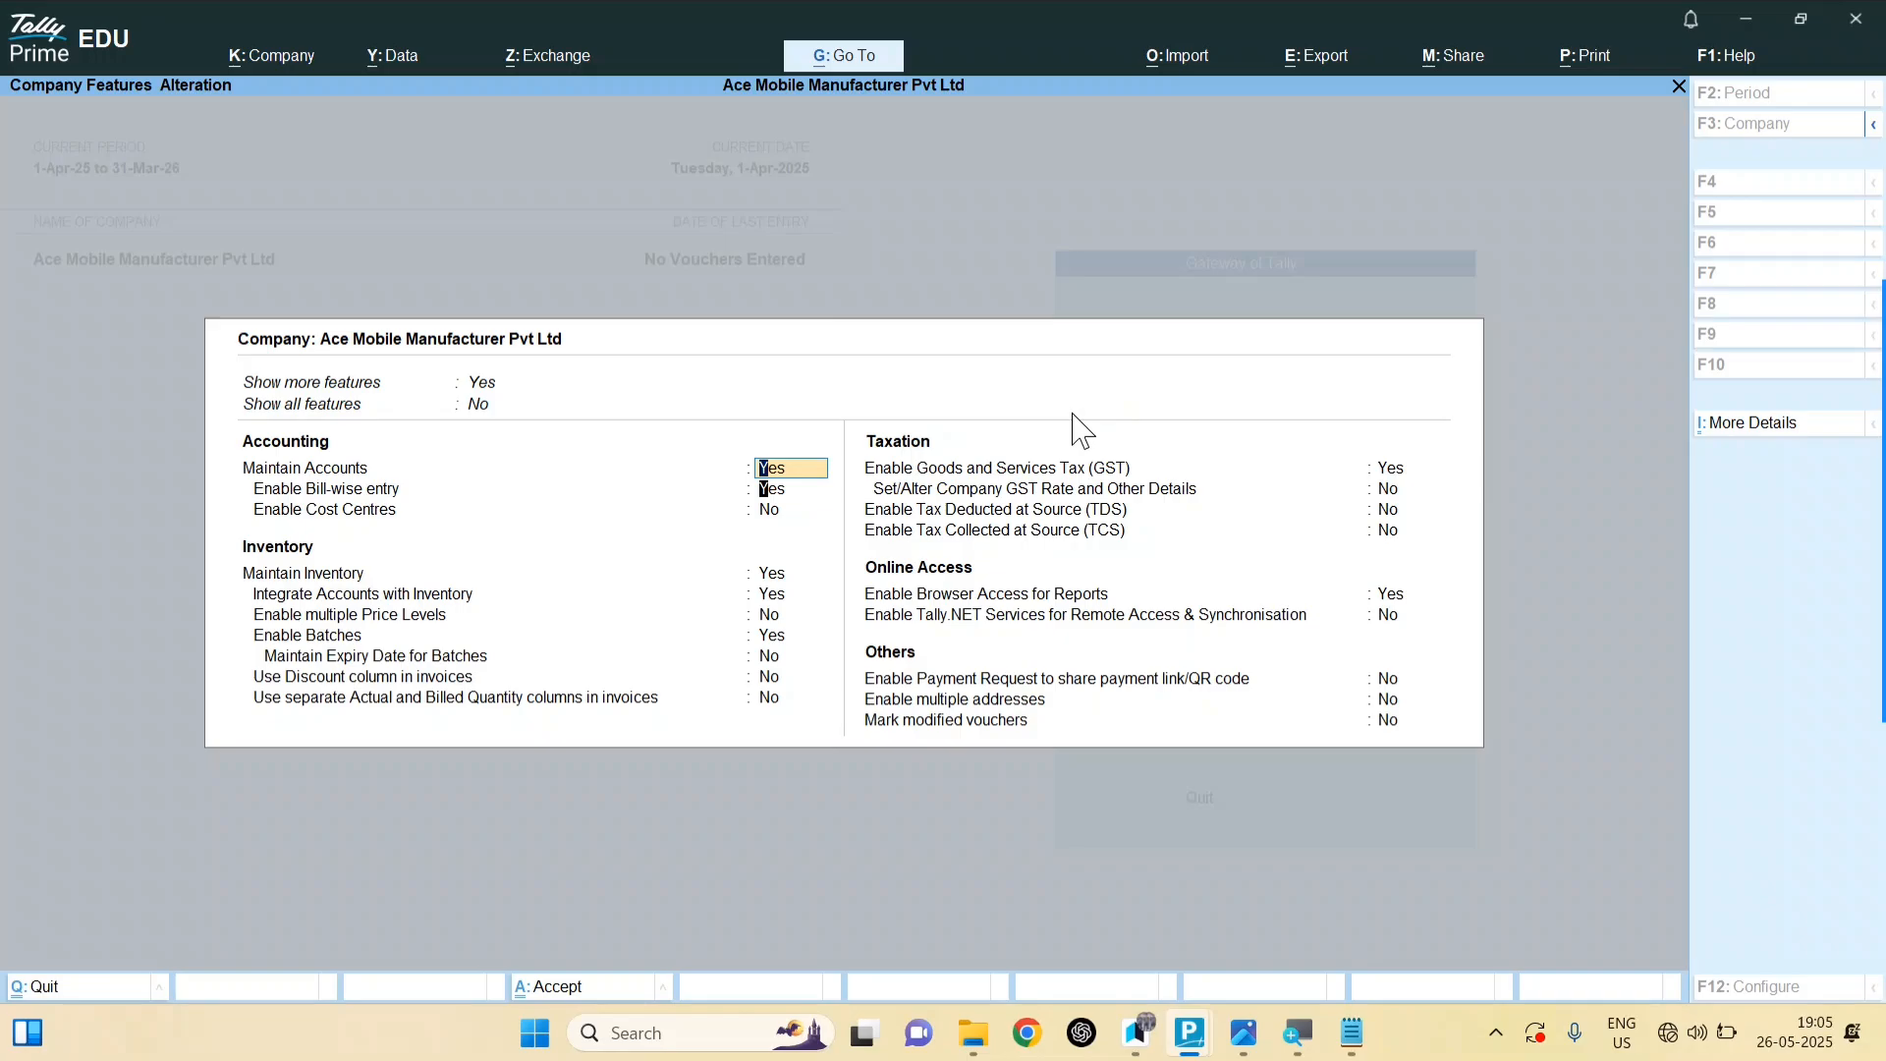
{"action": "key", "text": "Return"}
{"action": "key", "text": "Return"}
{"action": "key", "text": "Return"}
{"action": "key", "text": "Return"}
{"action": "key", "text": "Return"}
{"action": "key", "text": "Return"}
{"action": "key", "text": "Return"}
{"action": "key", "text": "Return"}
{"action": "key", "text": "Return"}
{"action": "key", "text": "Return"}
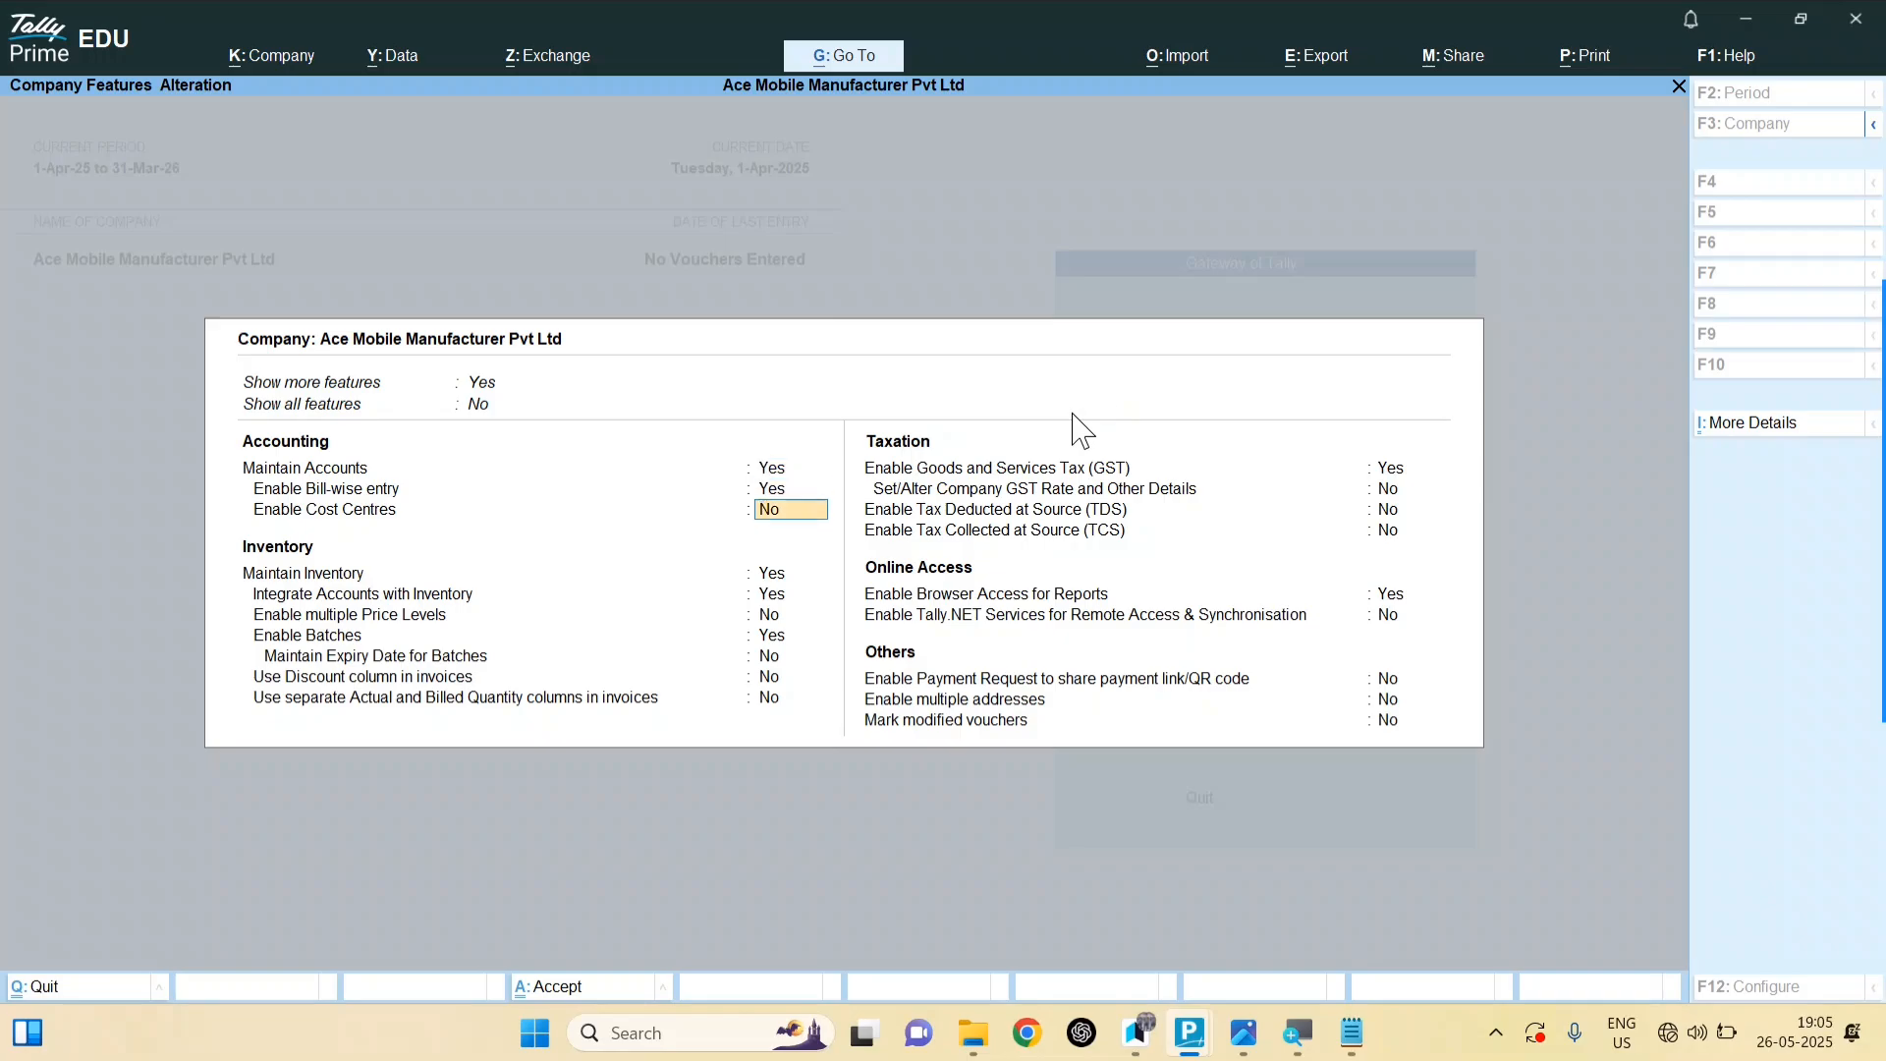
{"action": "key", "text": "Return"}
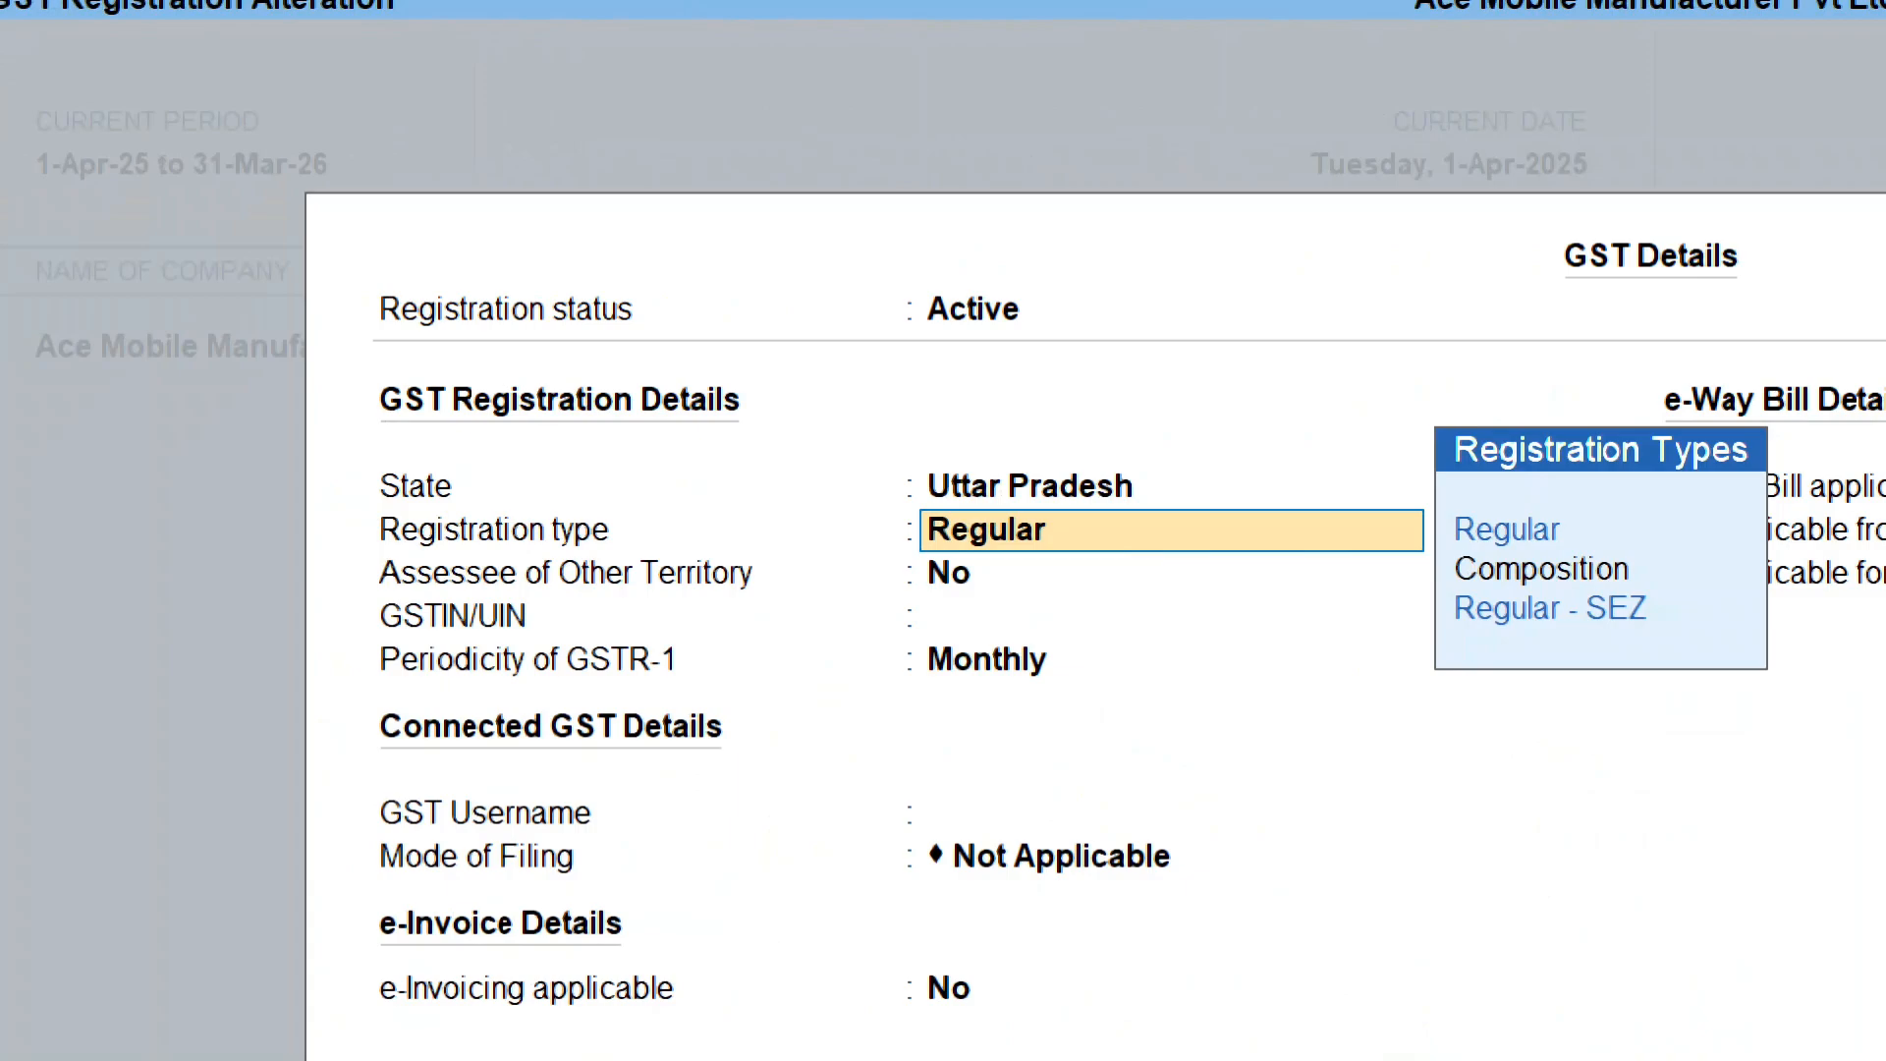
{"action": "key", "text": "Return"}
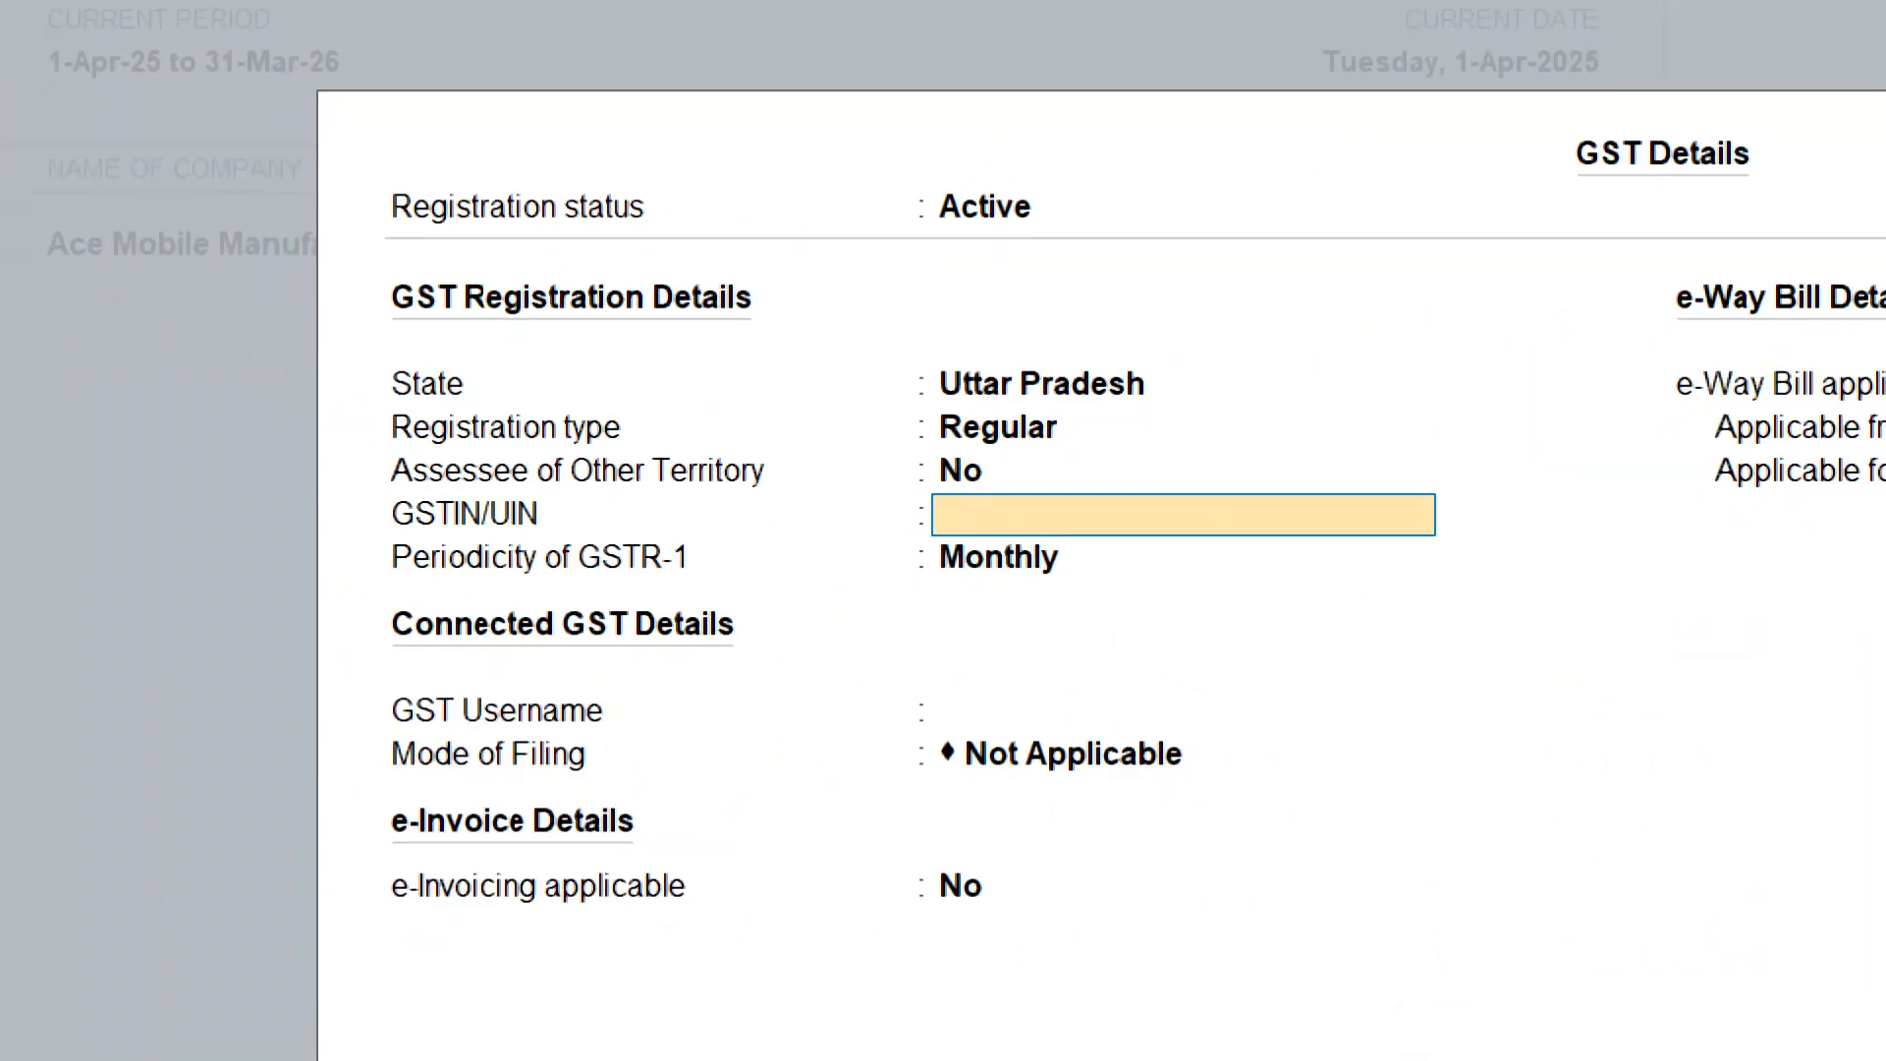
{"action": "key", "text": "Return"}
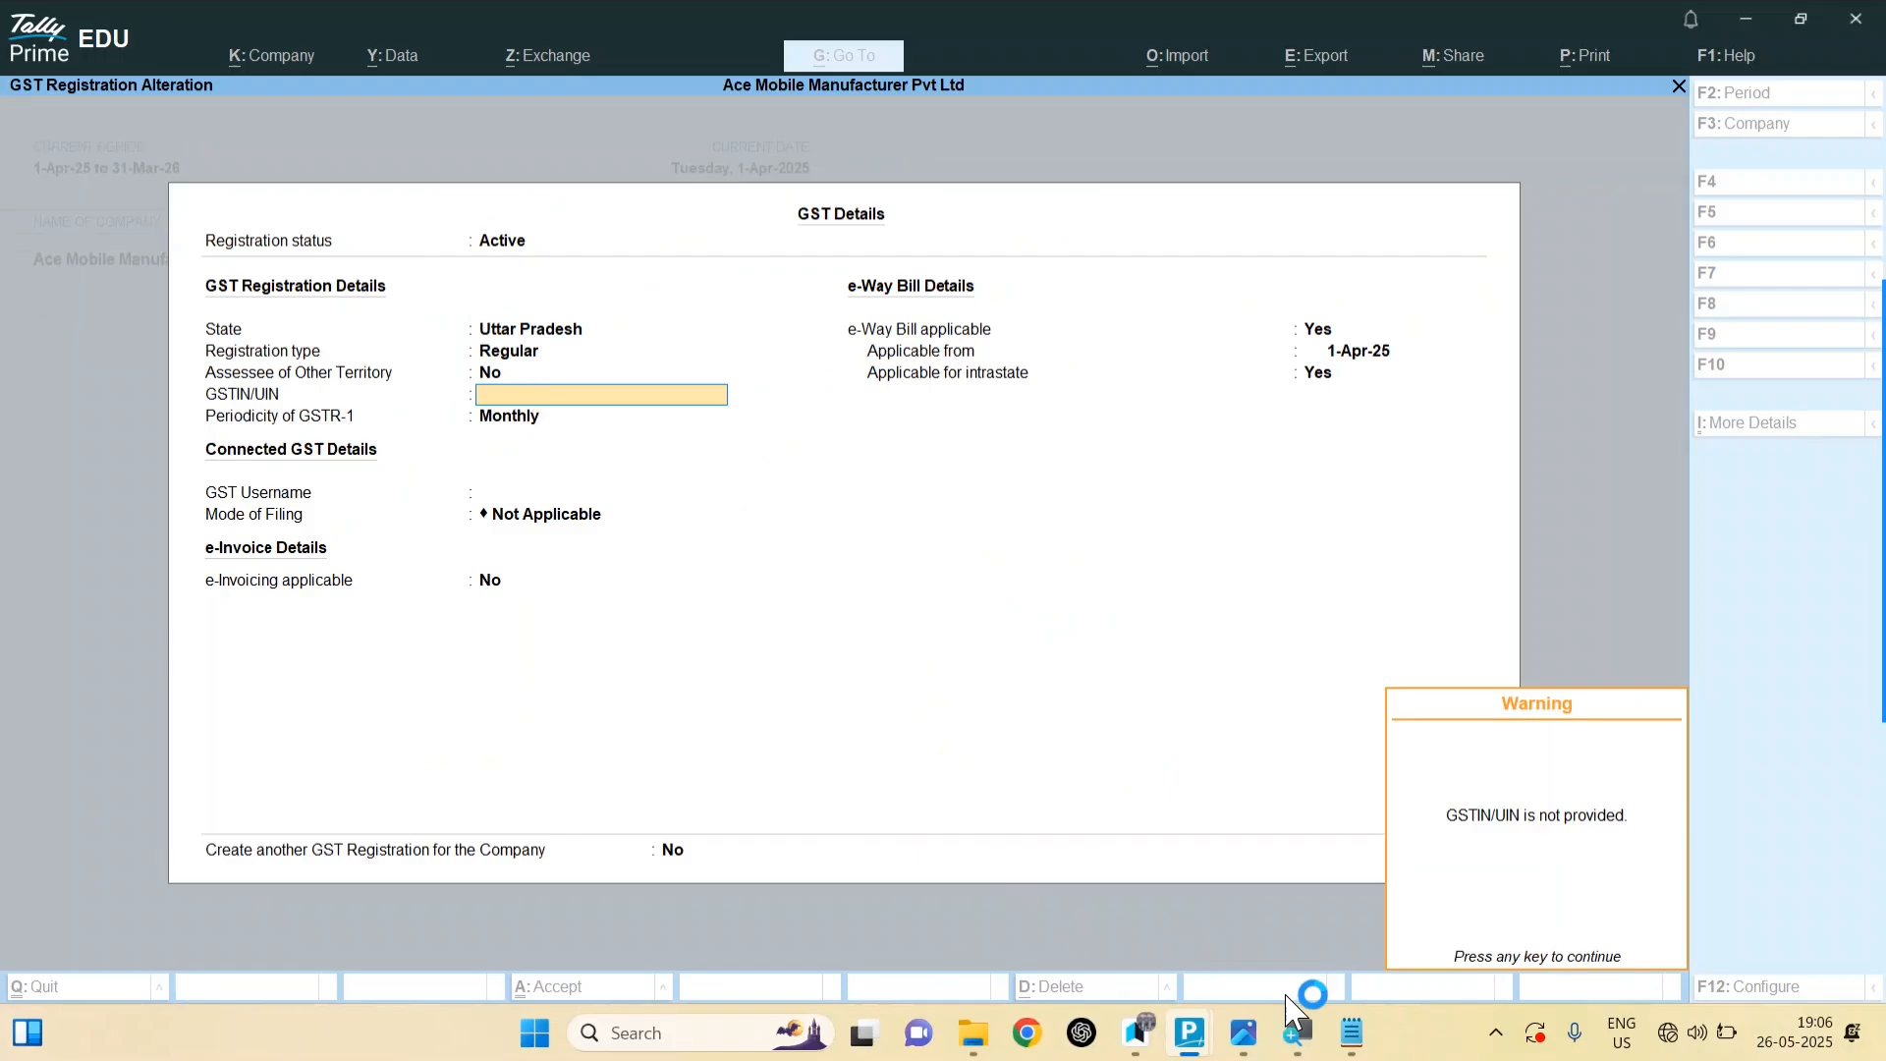
{"action": "left_click", "coordinate": [1351, 1032]}
{"action": "left_click", "coordinate": [1424, 684]}
{"action": "left_click_drag", "start_coordinate": [1758, 520], "coordinate": [664, 455]}
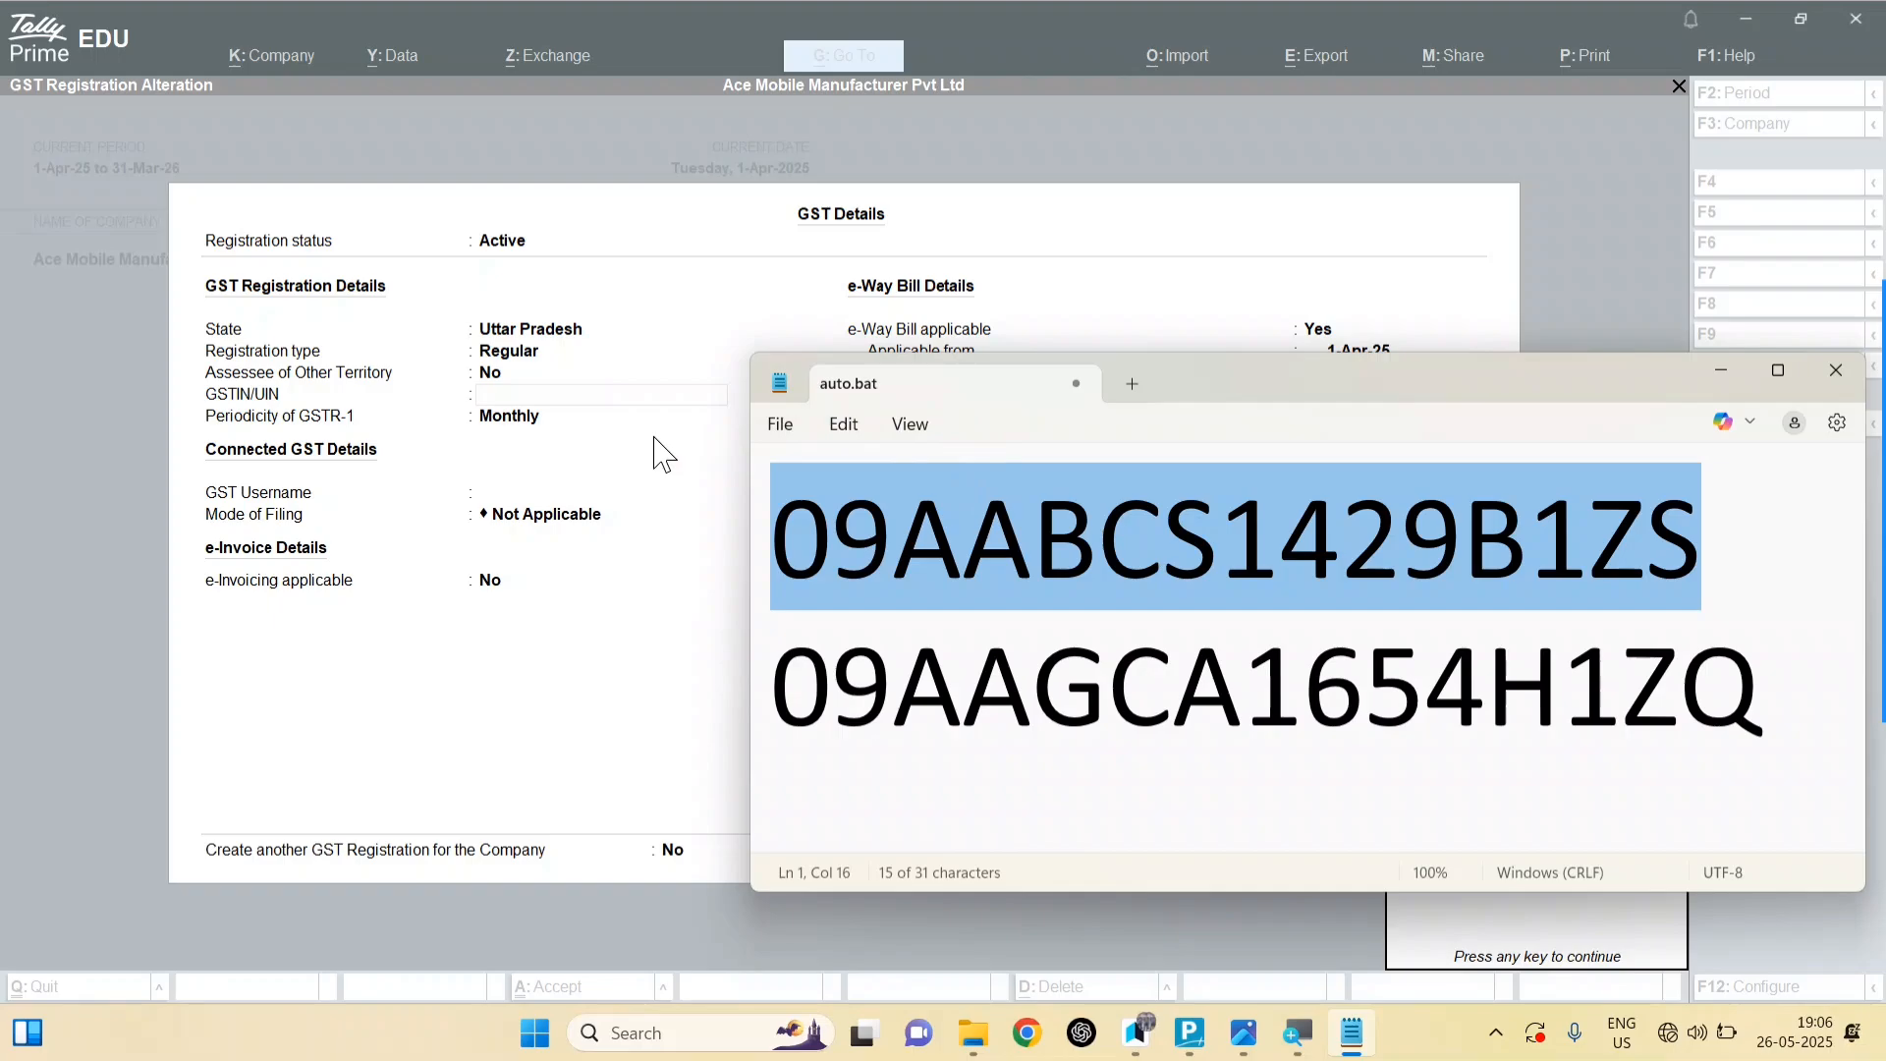
{"action": "left_click", "coordinate": [571, 405]}
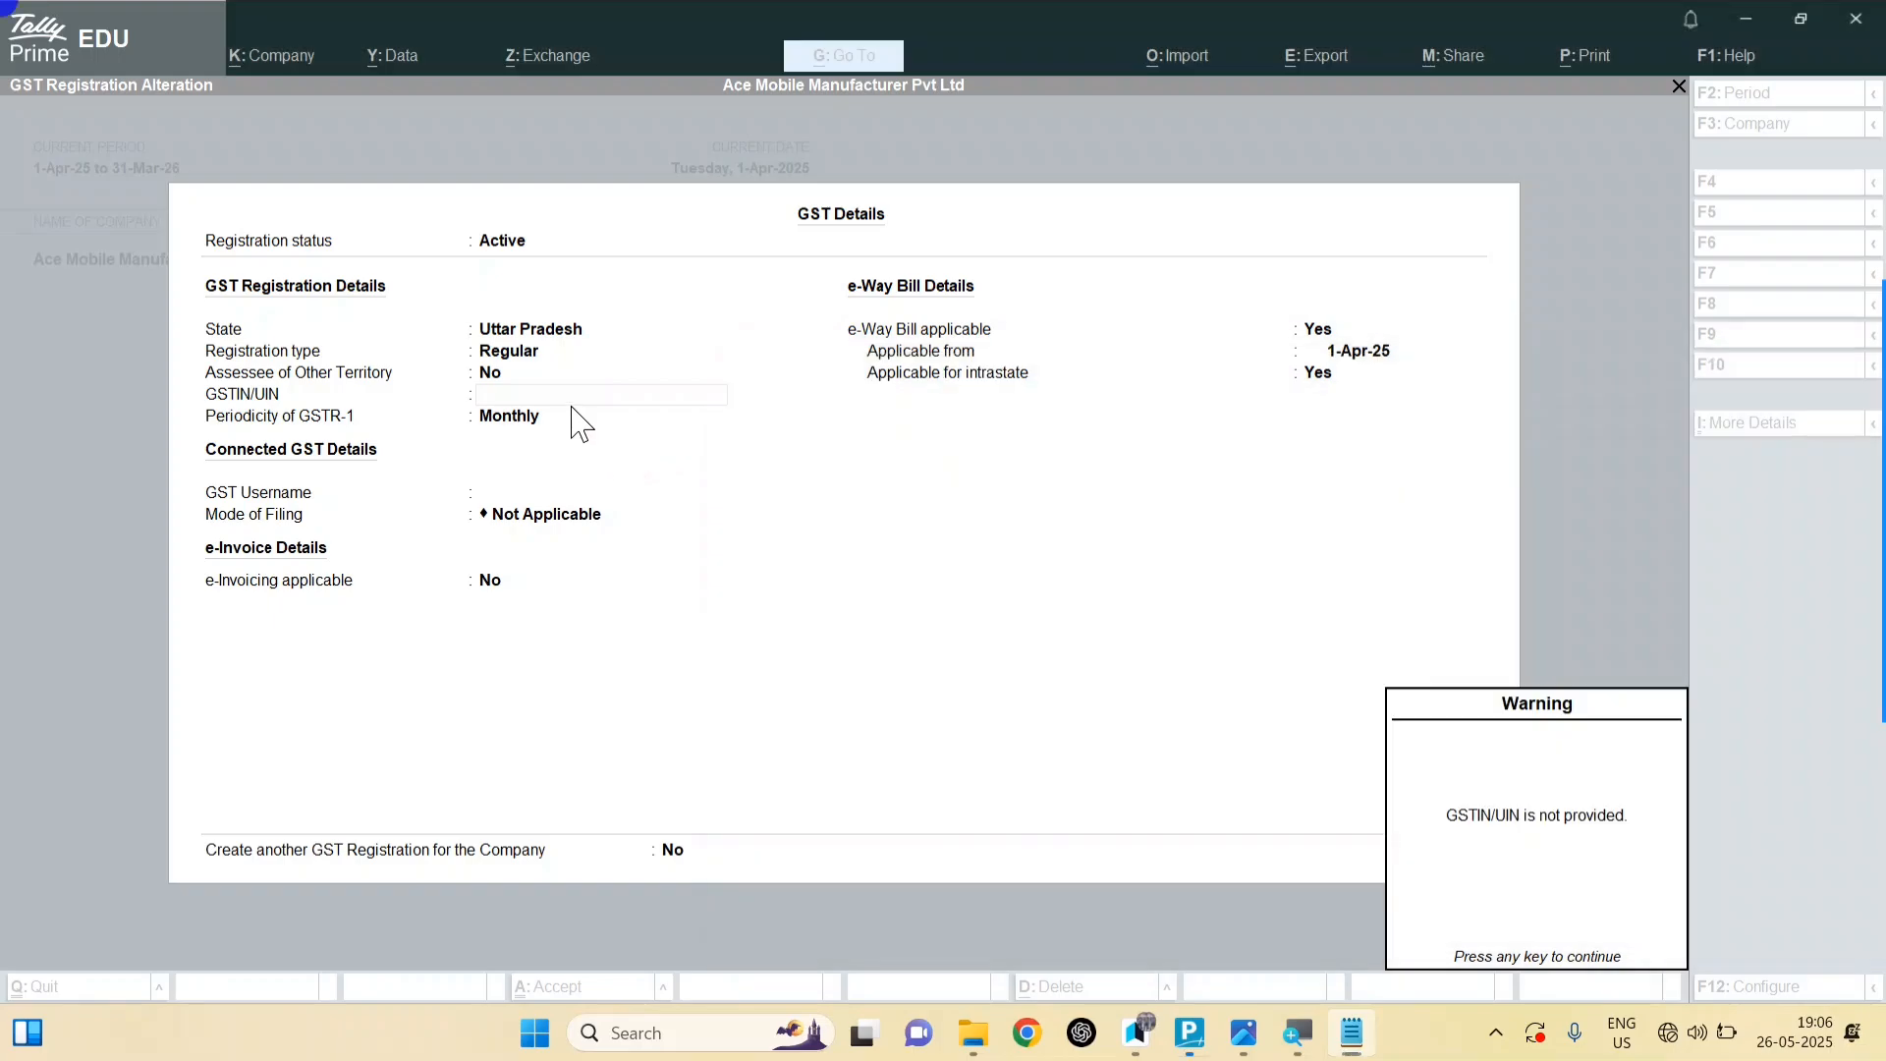
{"action": "left_click", "coordinate": [567, 396]}
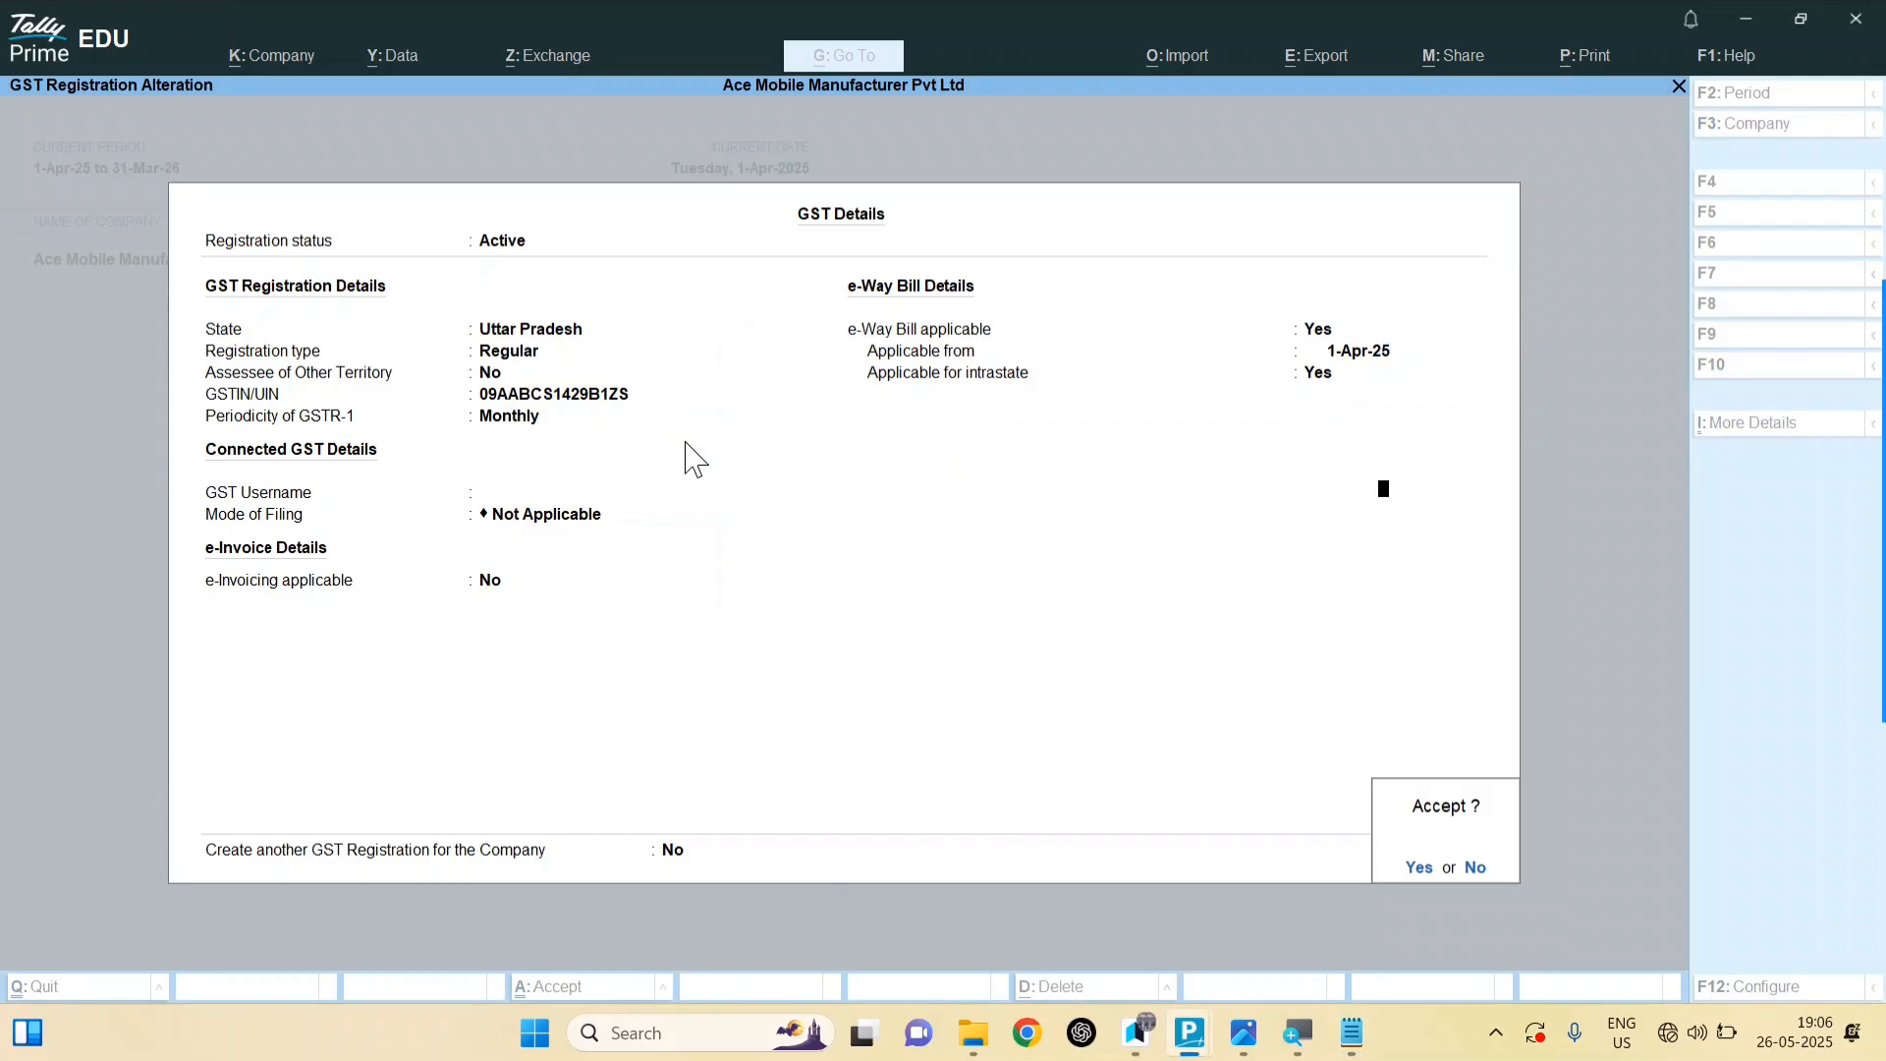
{"action": "key", "text": "Return"}
{"action": "key", "text": "Return"}
{"action": "key", "text": "Return"}
{"action": "key", "text": "Return"}
{"action": "key", "text": "Return"}
{"action": "key", "text": "Return"}
{"action": "key", "text": "Return"}
{"action": "key", "text": "Return"}
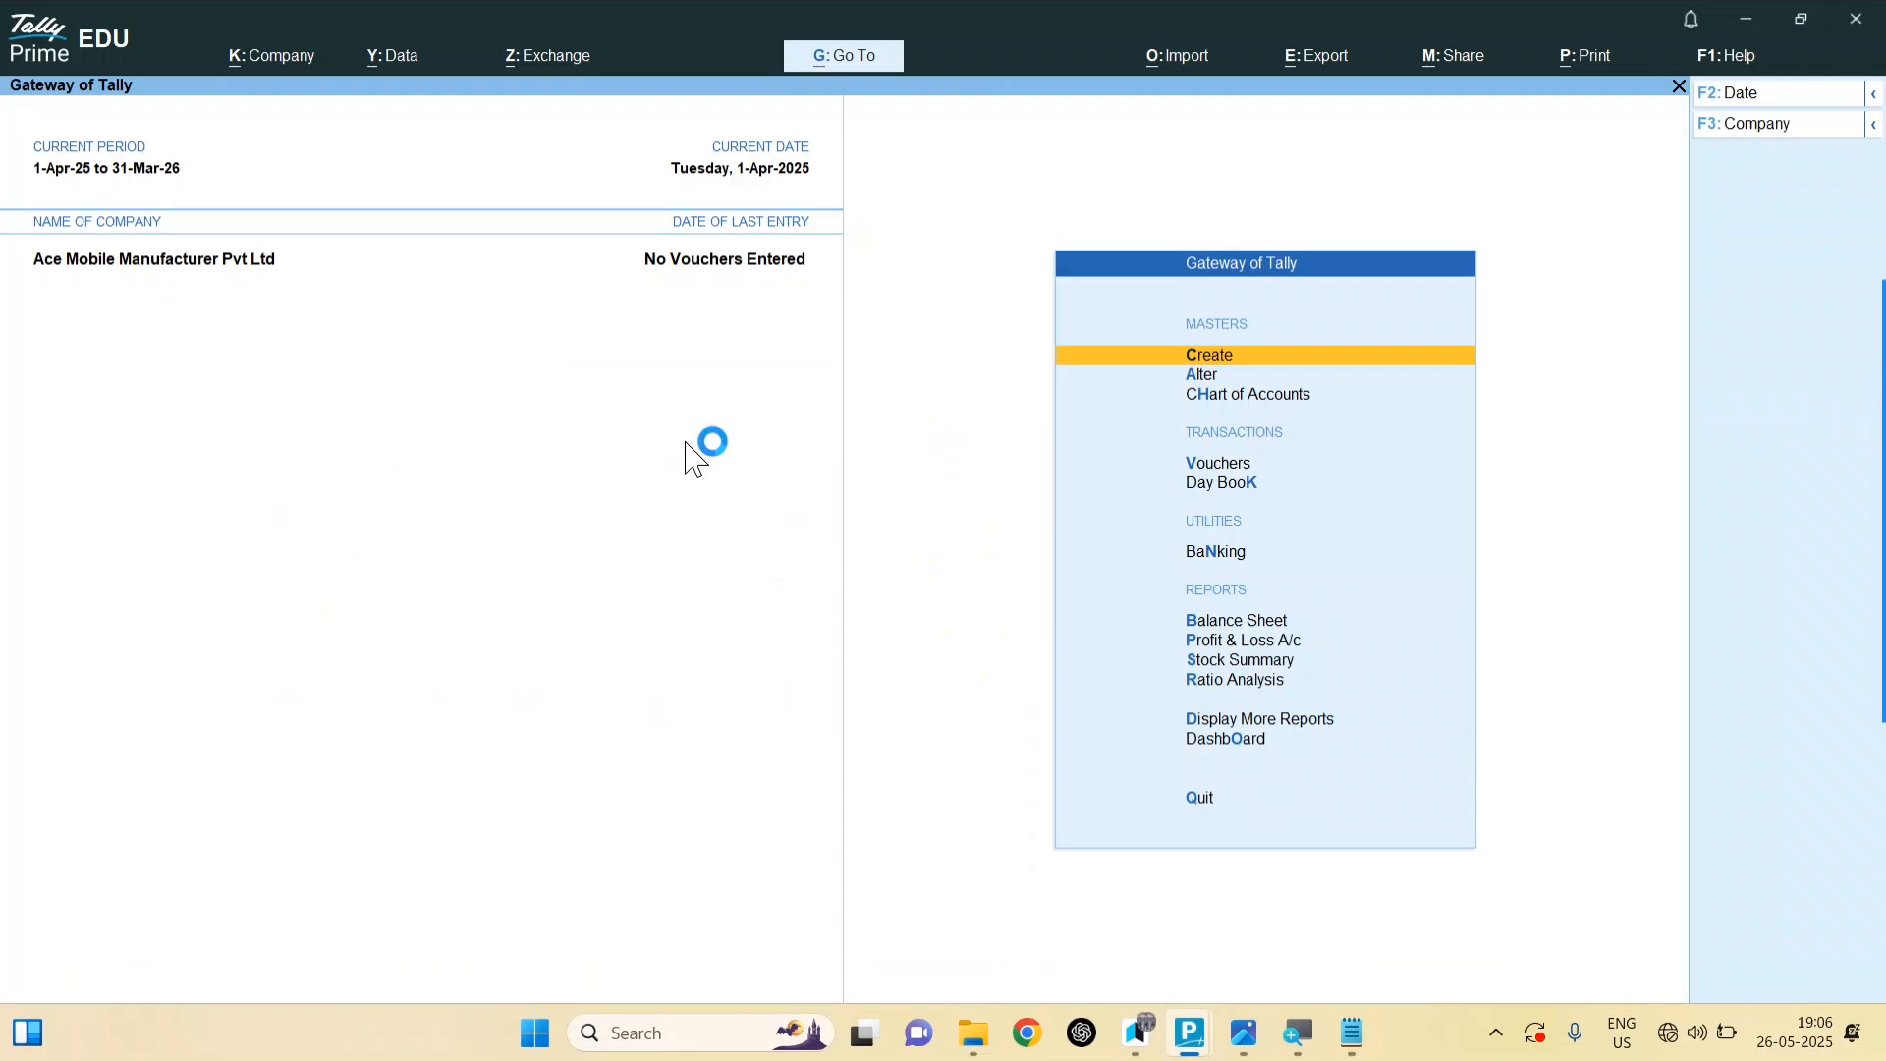
{"action": "key", "text": "alt+Tab"}
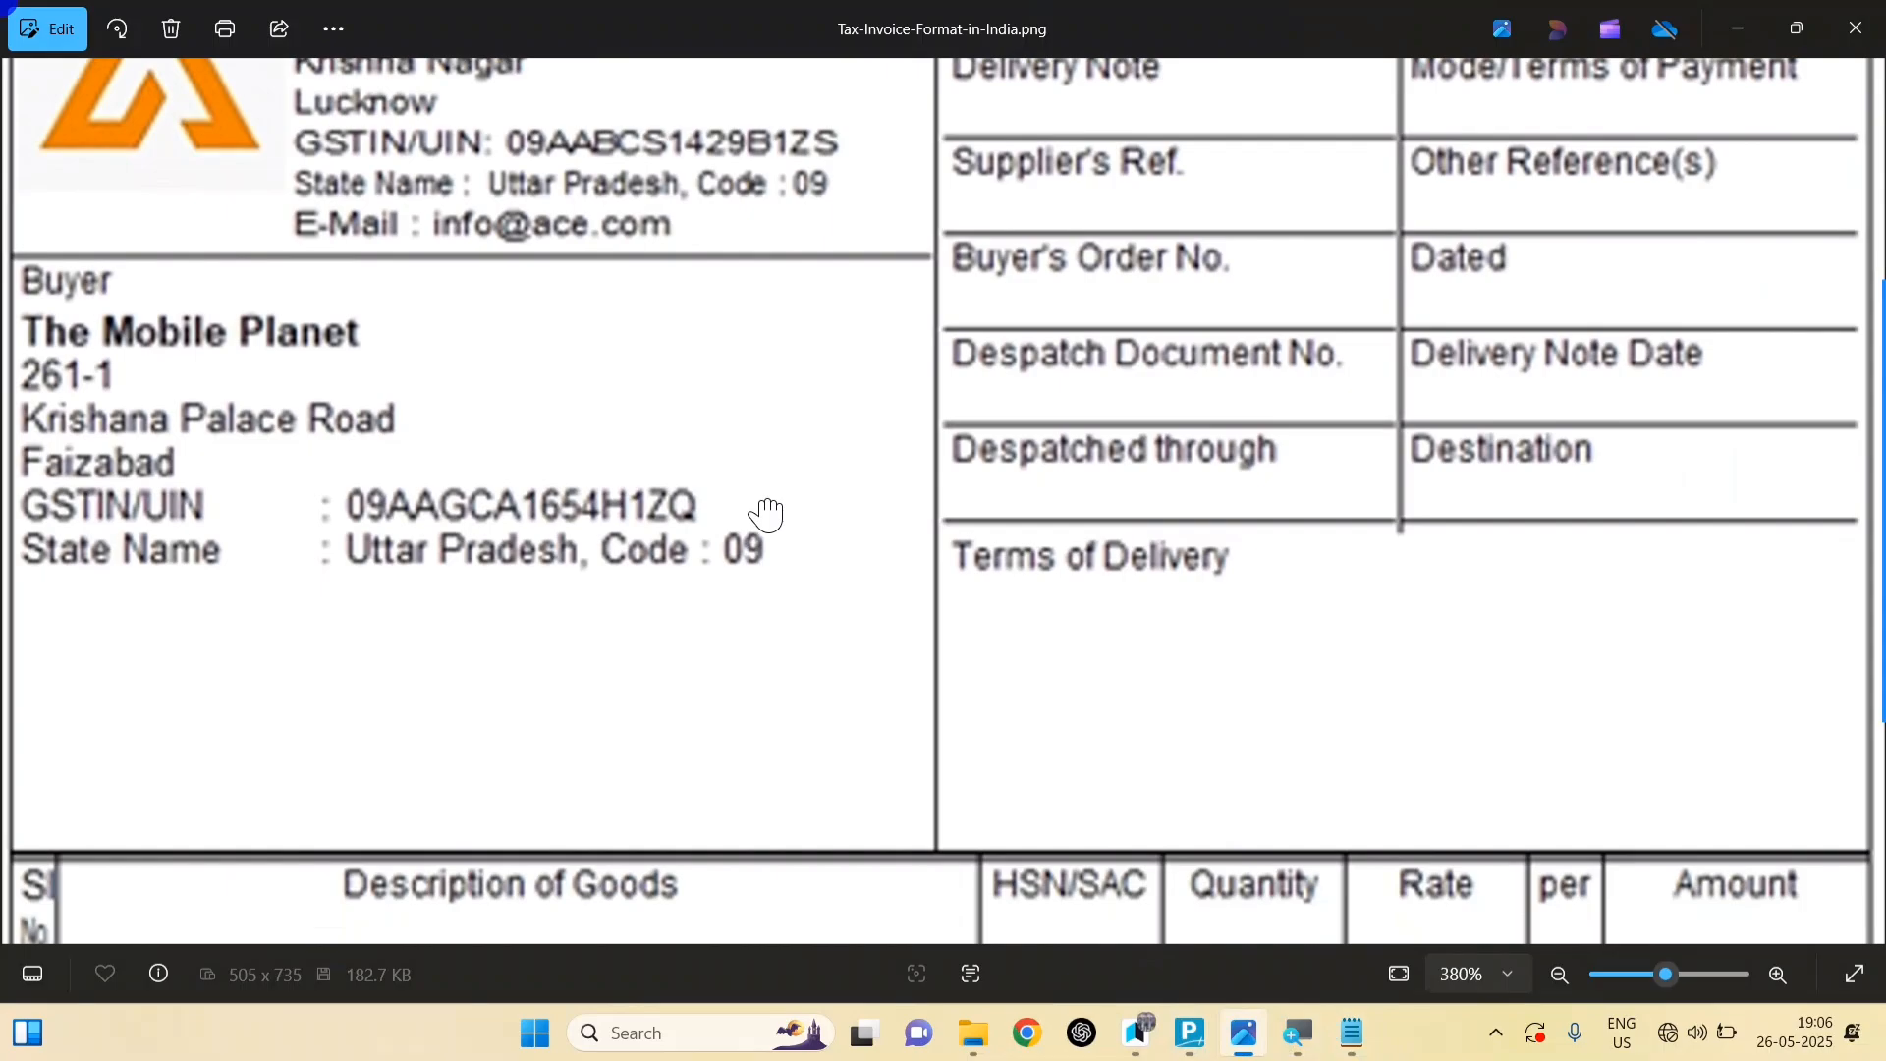
{"action": "left_click_drag", "start_coordinate": [767, 514], "coordinate": [754, 225]}
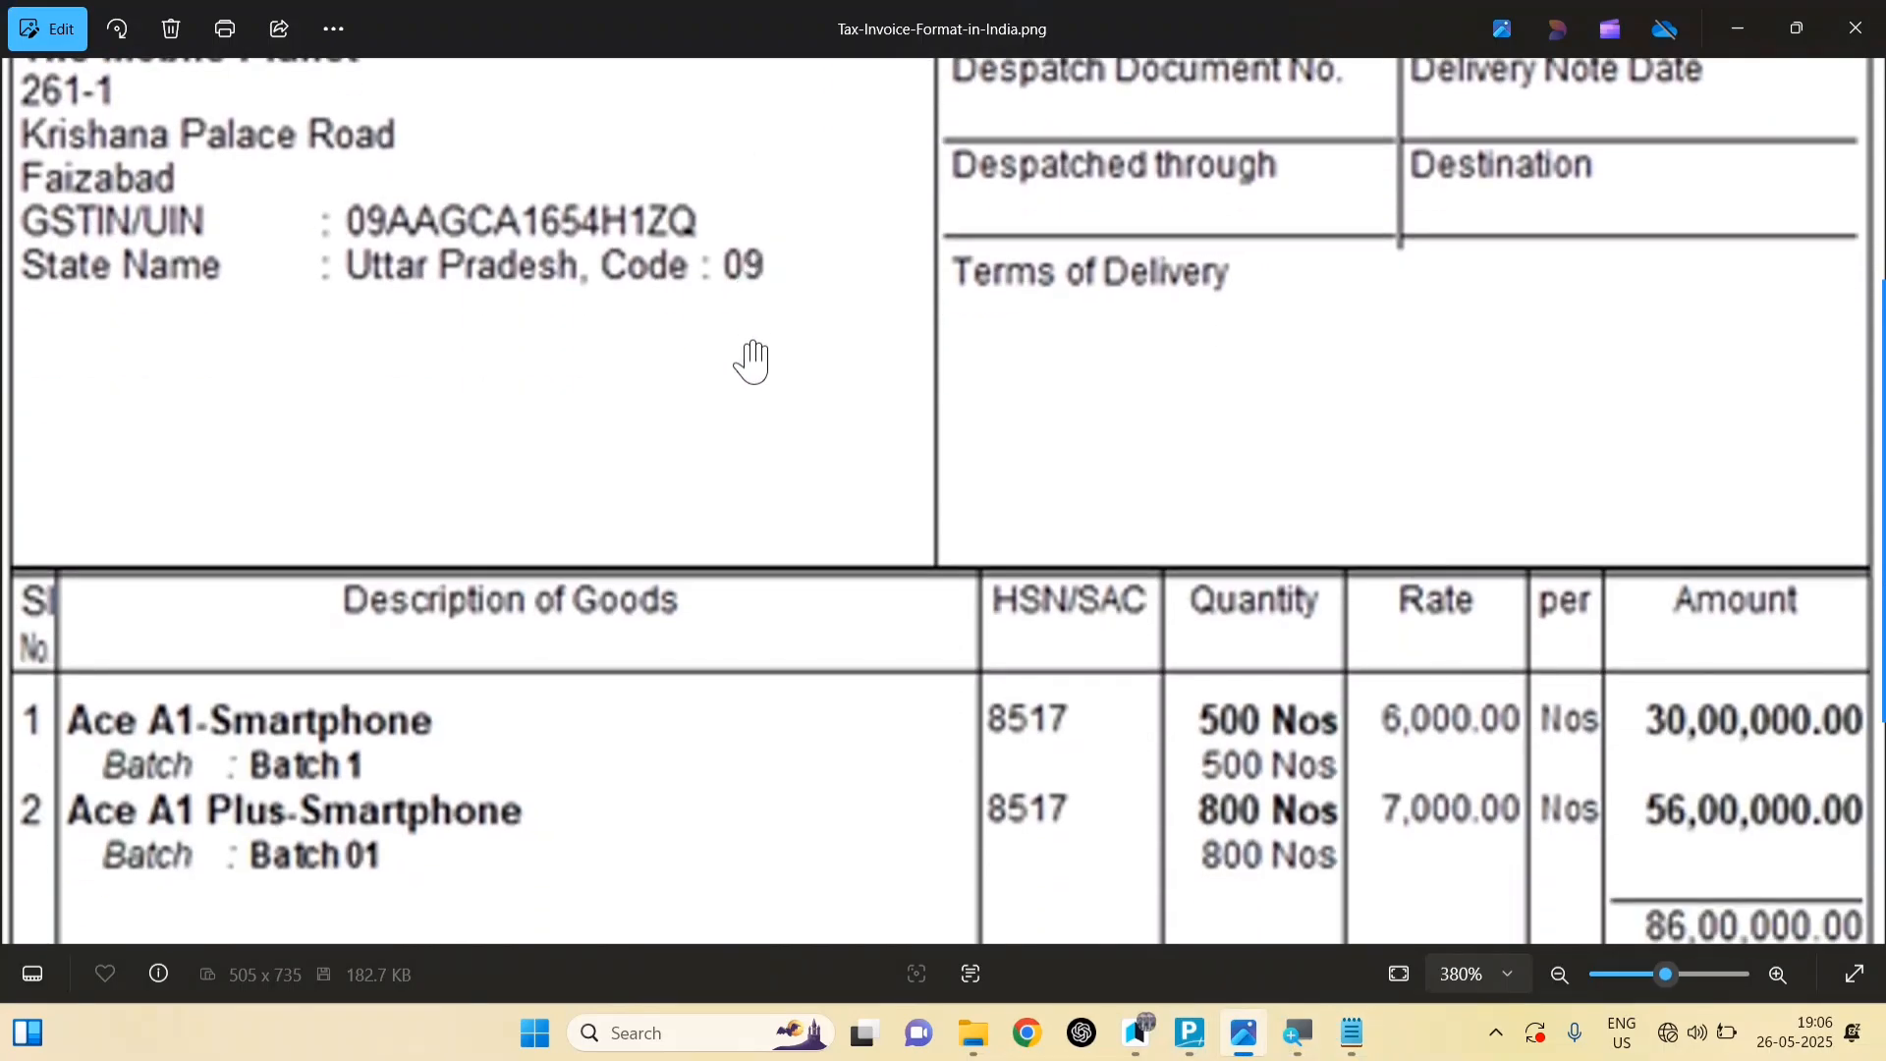
{"action": "left_click_drag", "start_coordinate": [745, 645], "coordinate": [724, 253]}
{"action": "left_click_drag", "start_coordinate": [755, 690], "coordinate": [760, 598]}
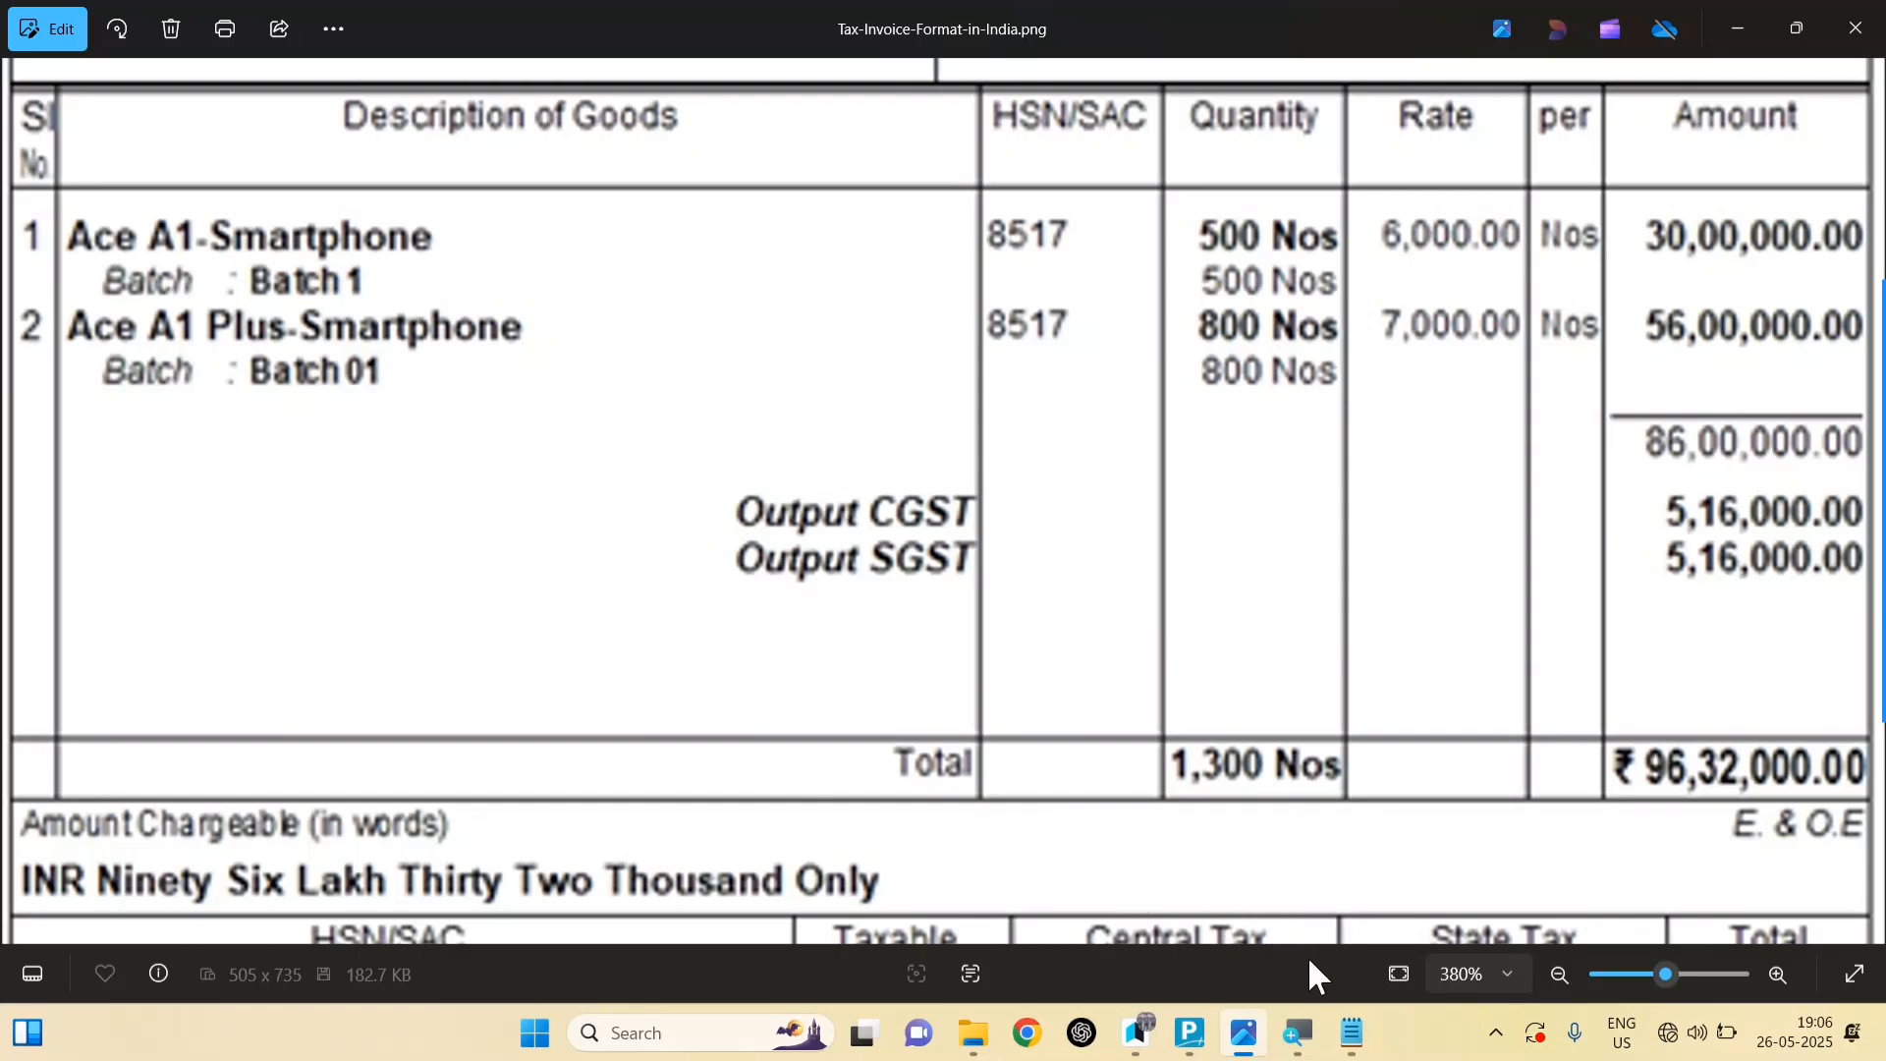
{"action": "left_click", "coordinate": [1189, 1032]}
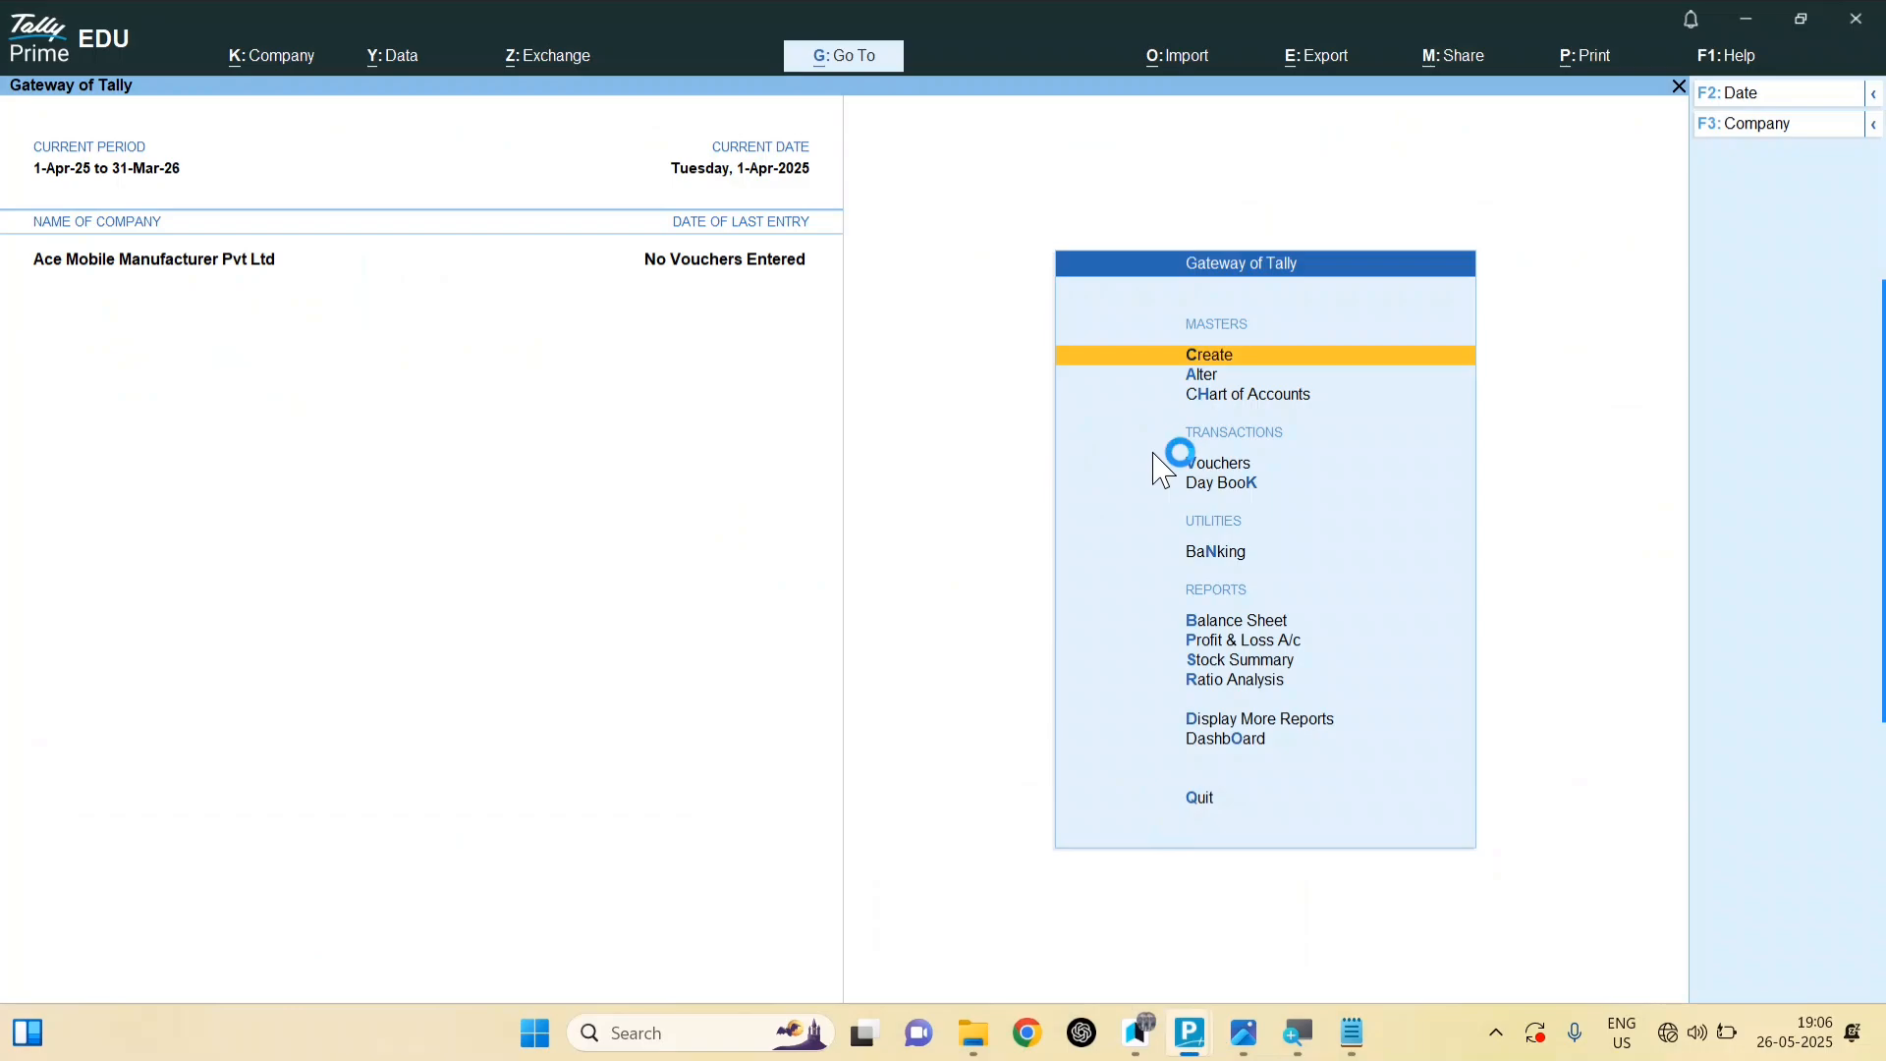
Step: Begin a new stock item from Create > Stock Item, naming it ACE- SMARTPHONE
{"action": "key", "text": "Return"}
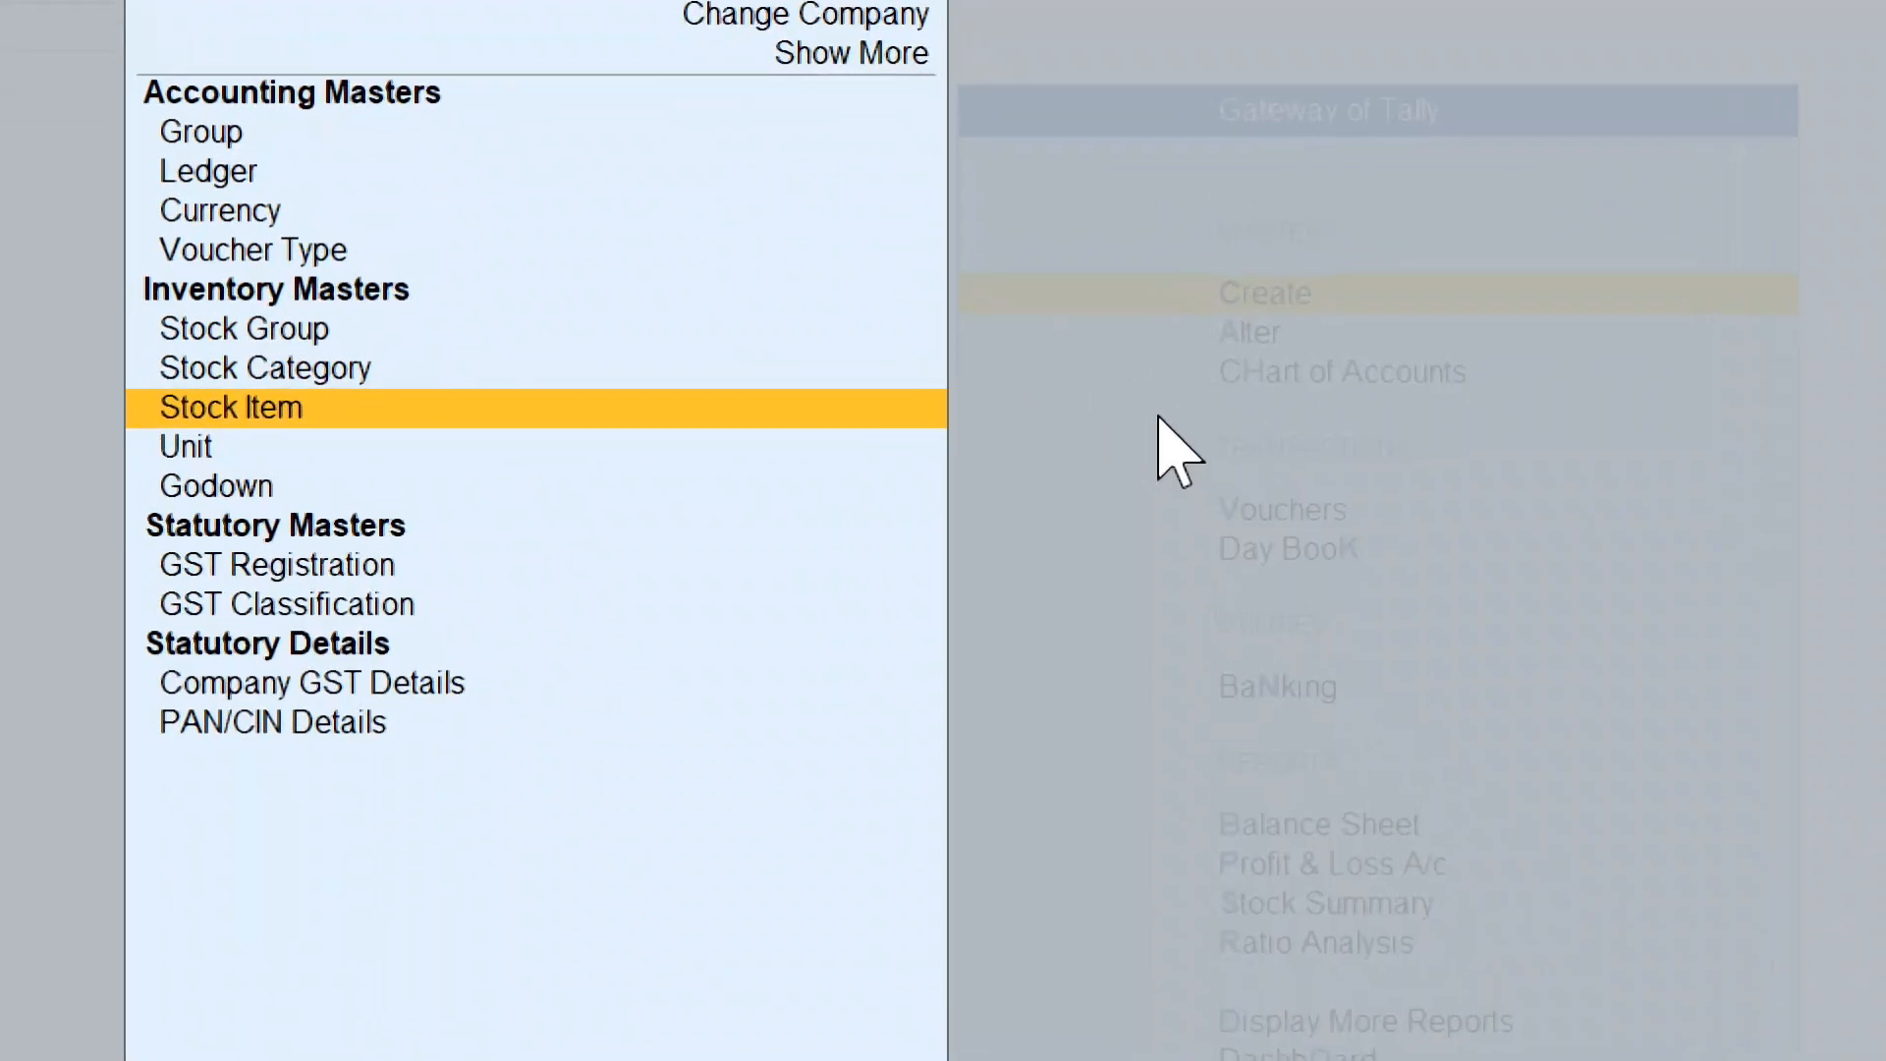
{"action": "key", "text": "Return"}
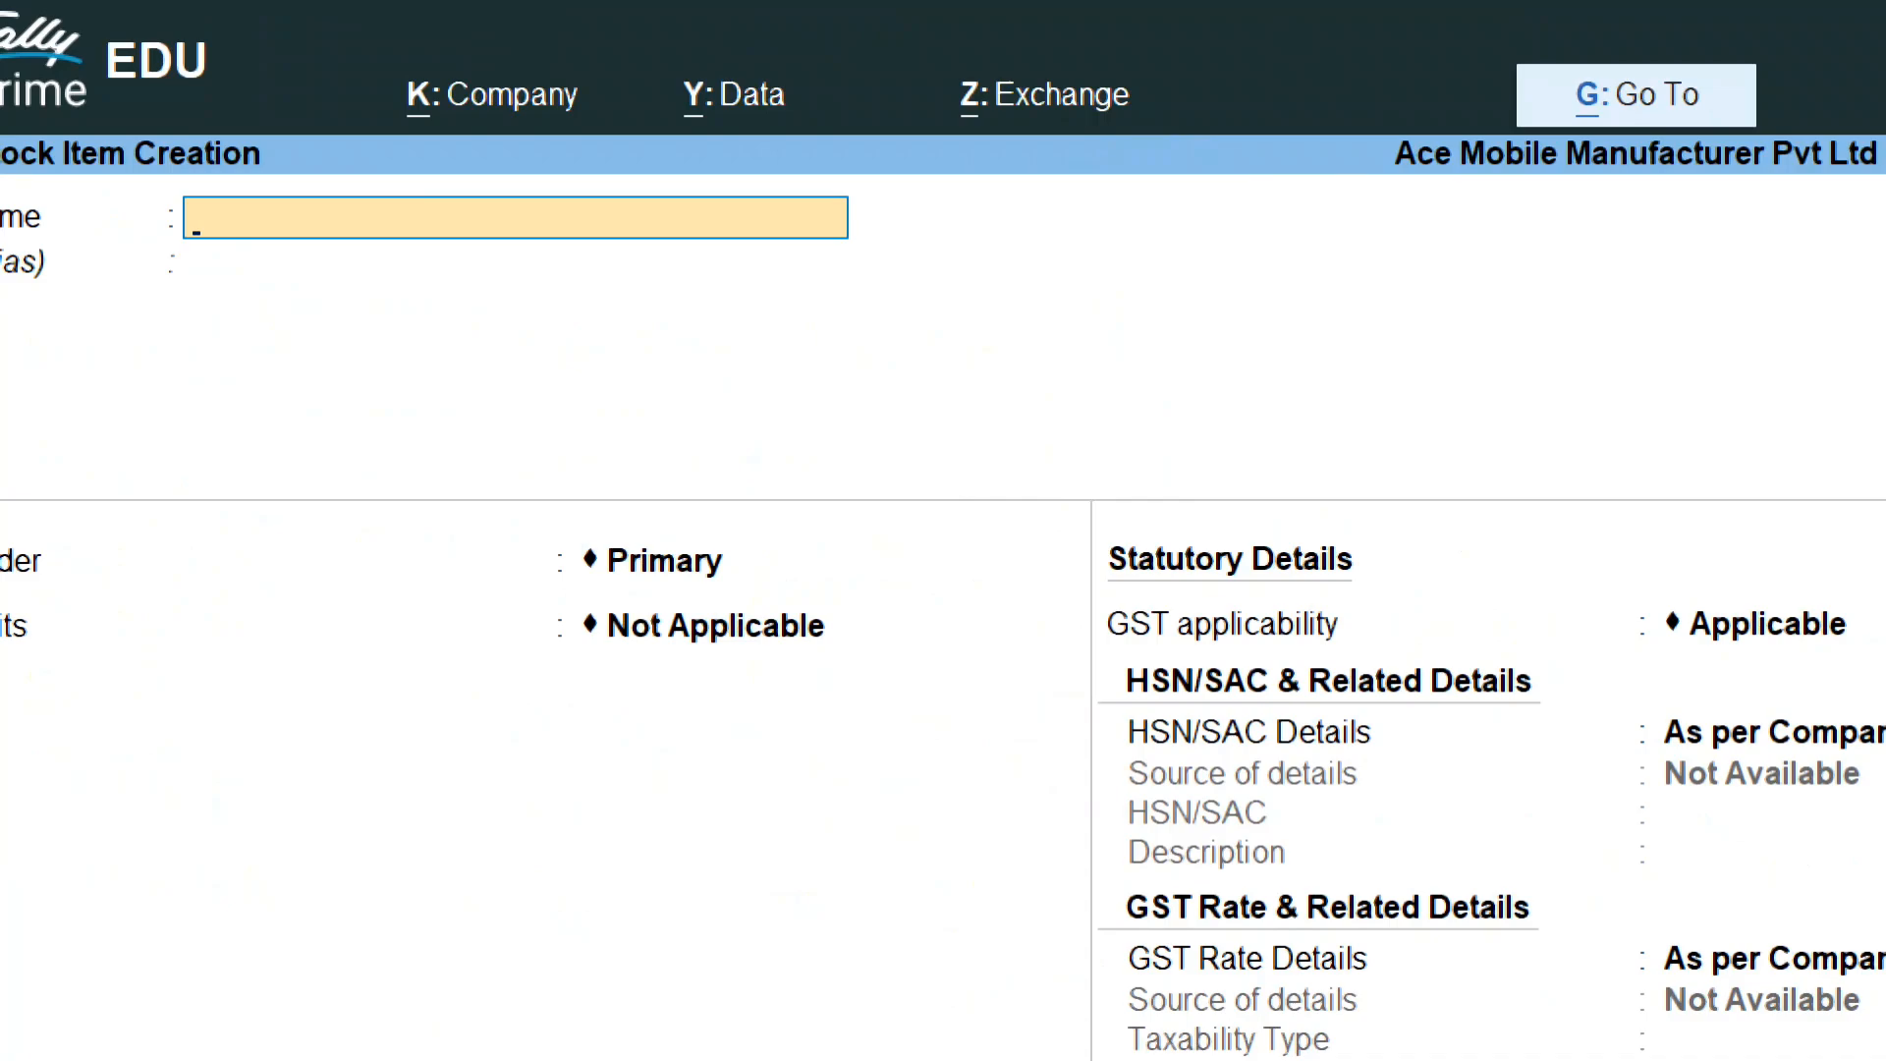
{"action": "type", "text": "ACE- SMARTPHO"}
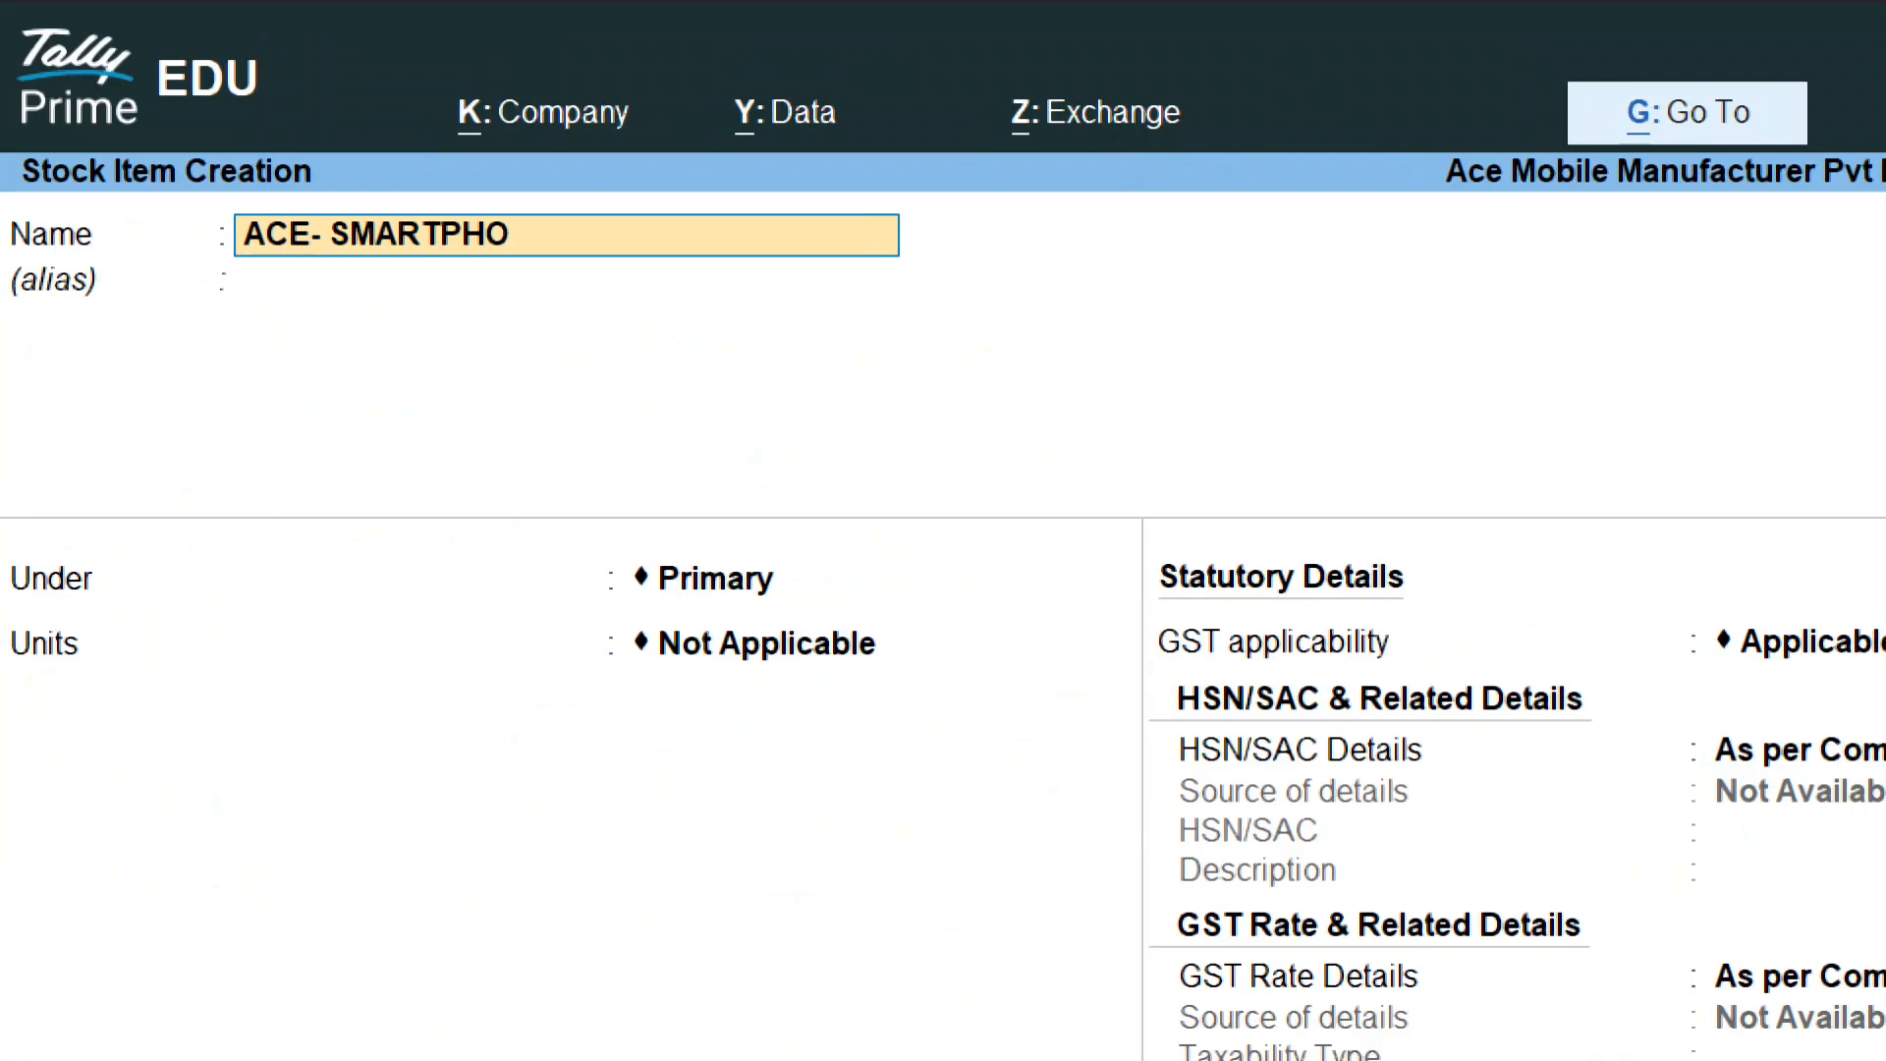
{"action": "type", "text": "NE"}
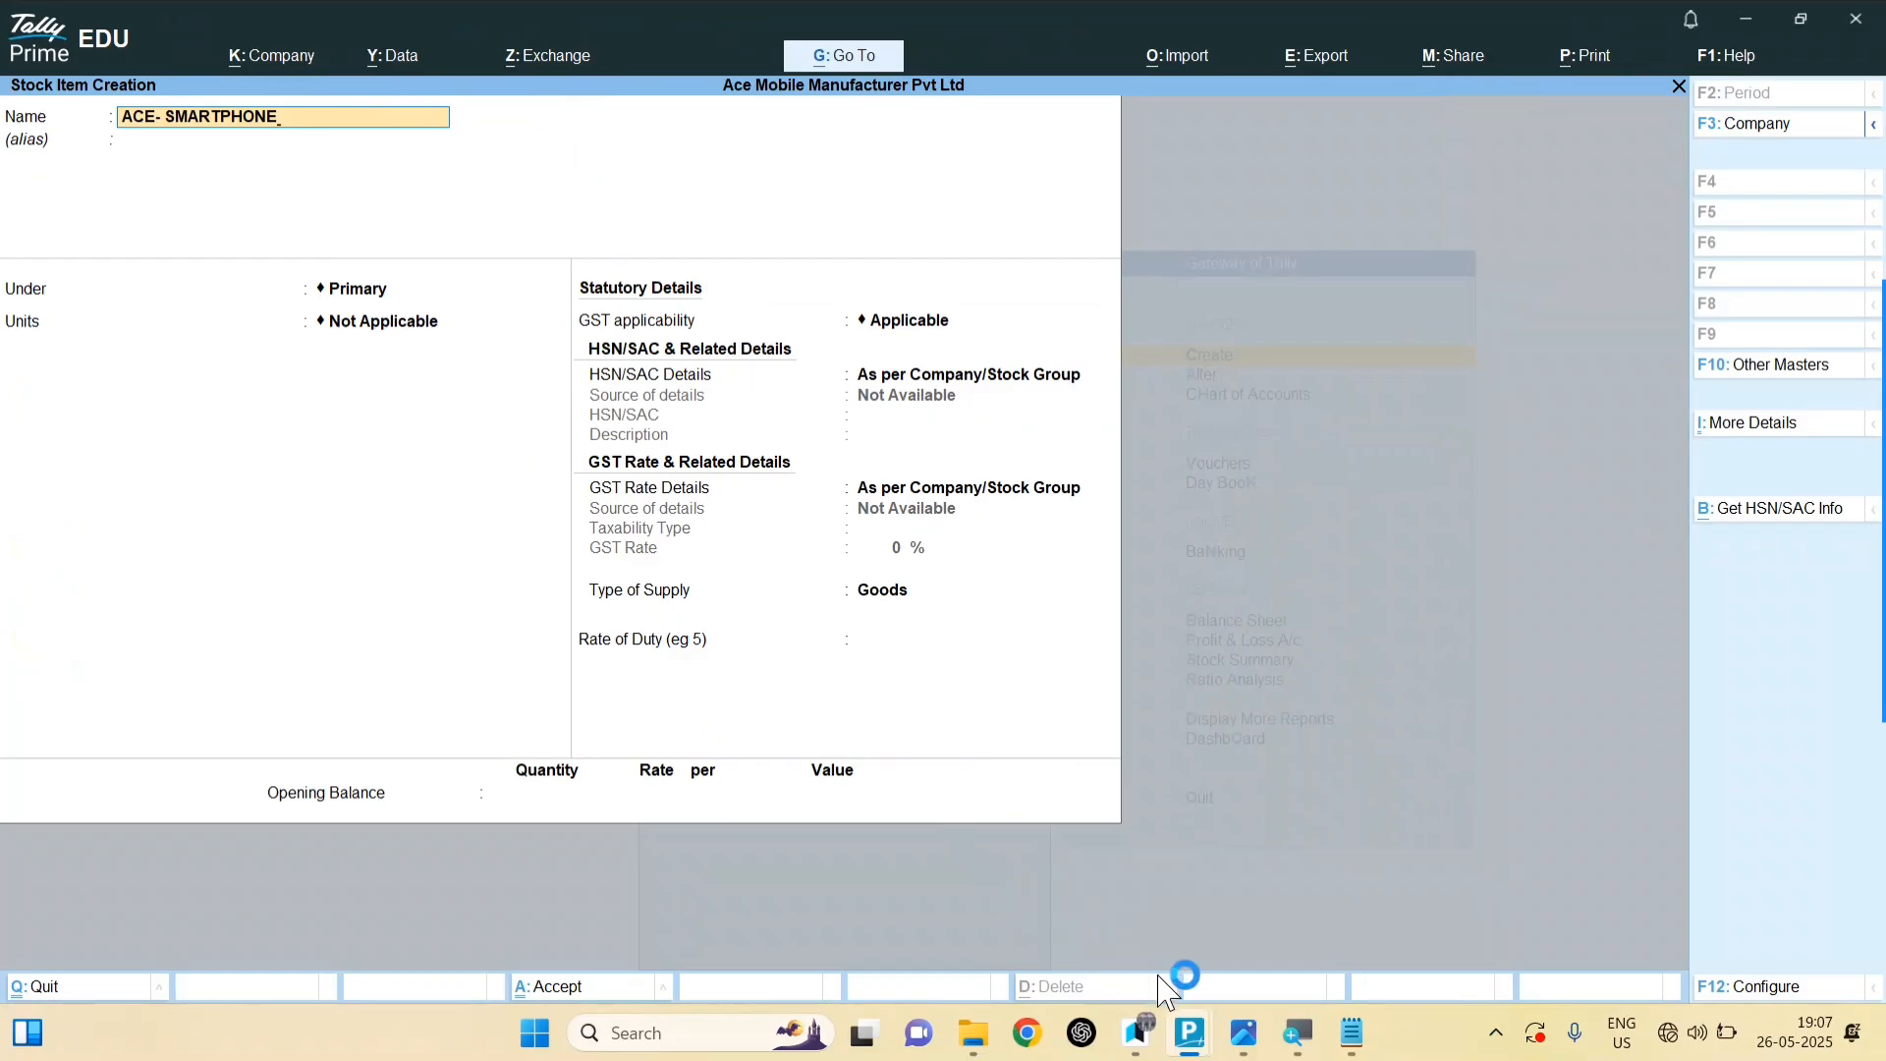
{"action": "left_click", "coordinate": [1243, 1033]}
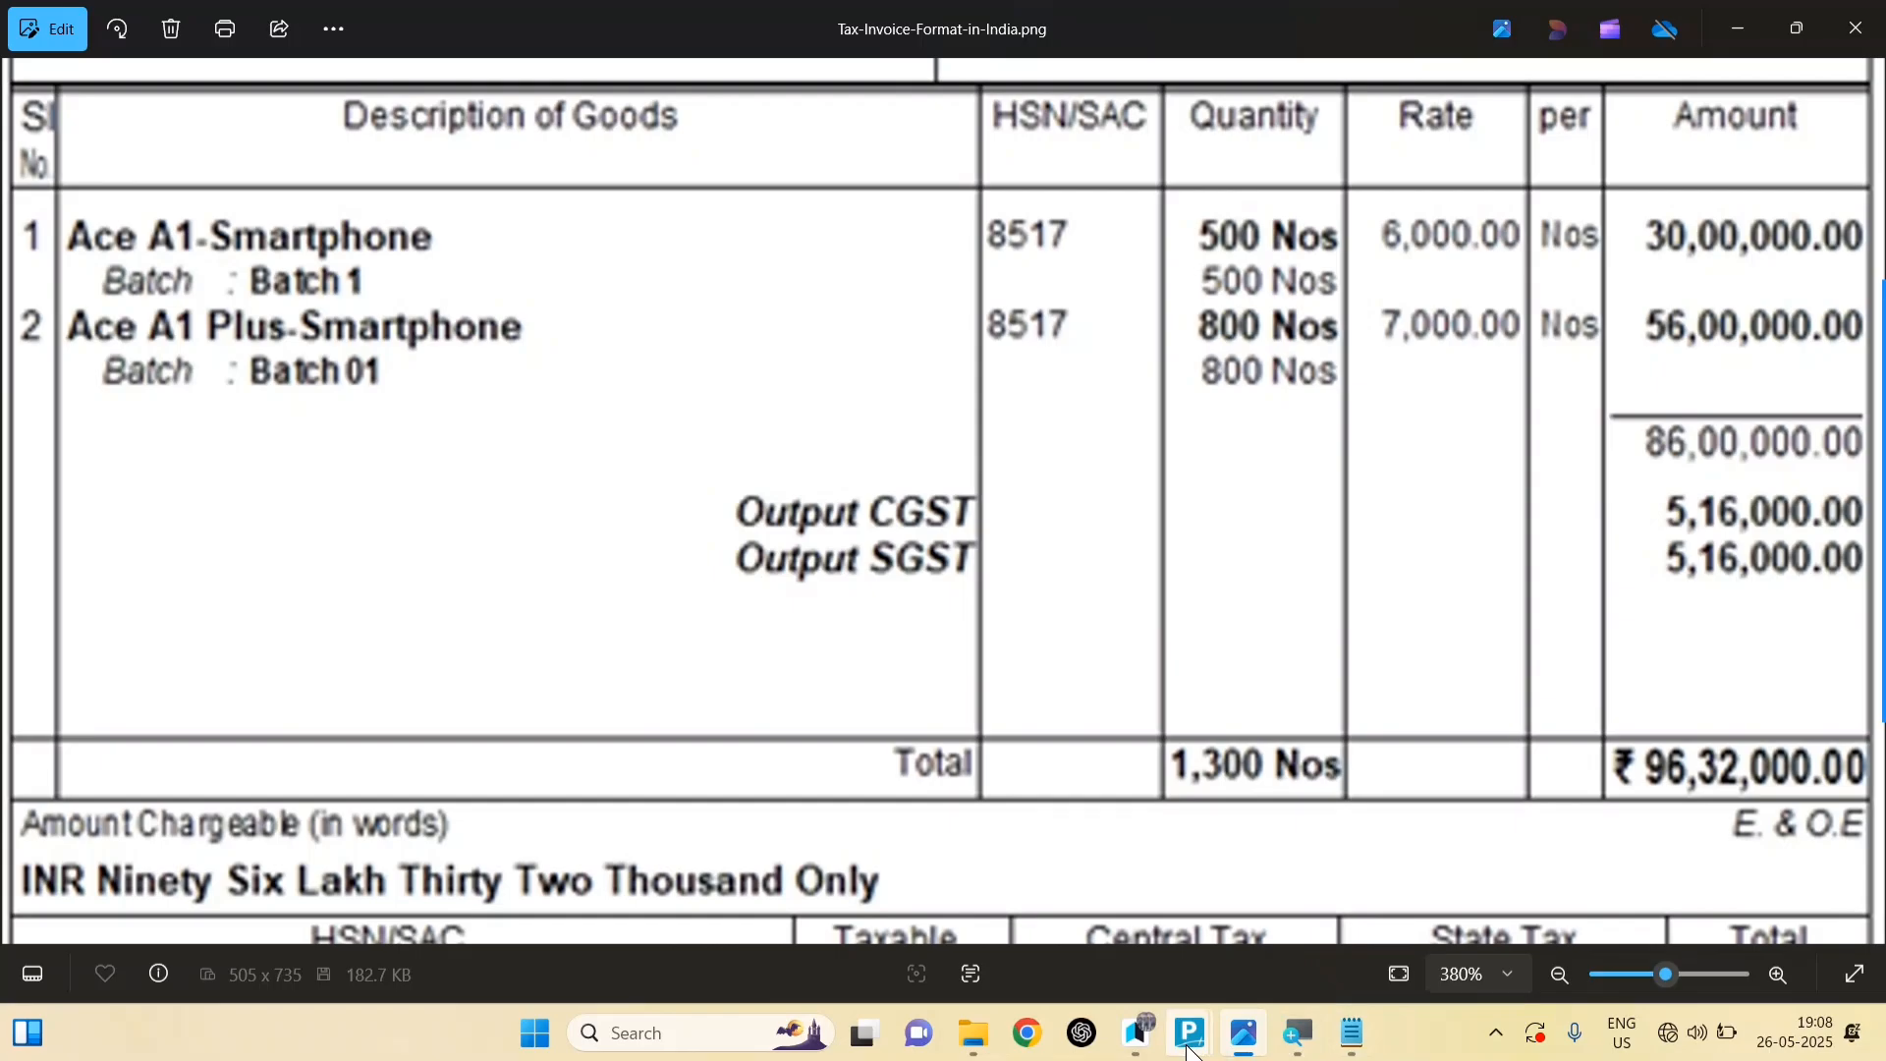
{"action": "mouse_move", "coordinate": [1192, 1052]}
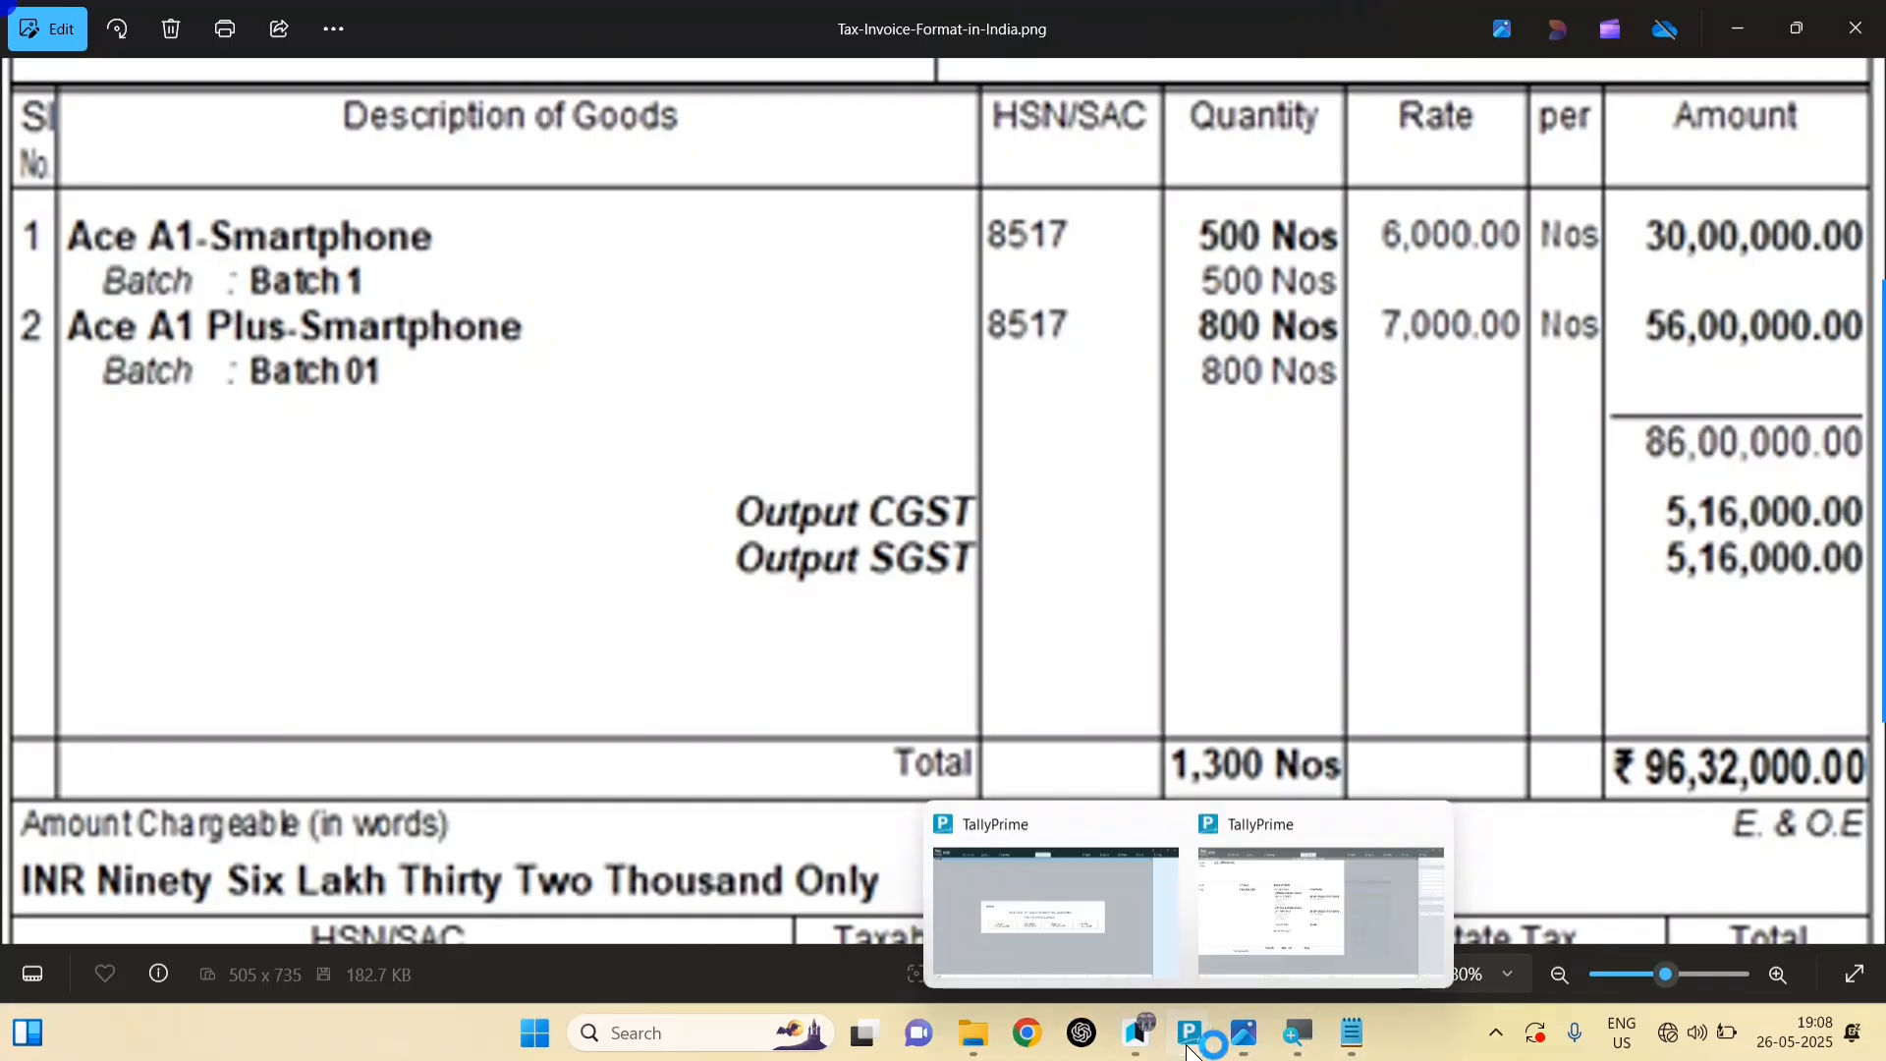
{"action": "left_click", "coordinate": [1257, 958]}
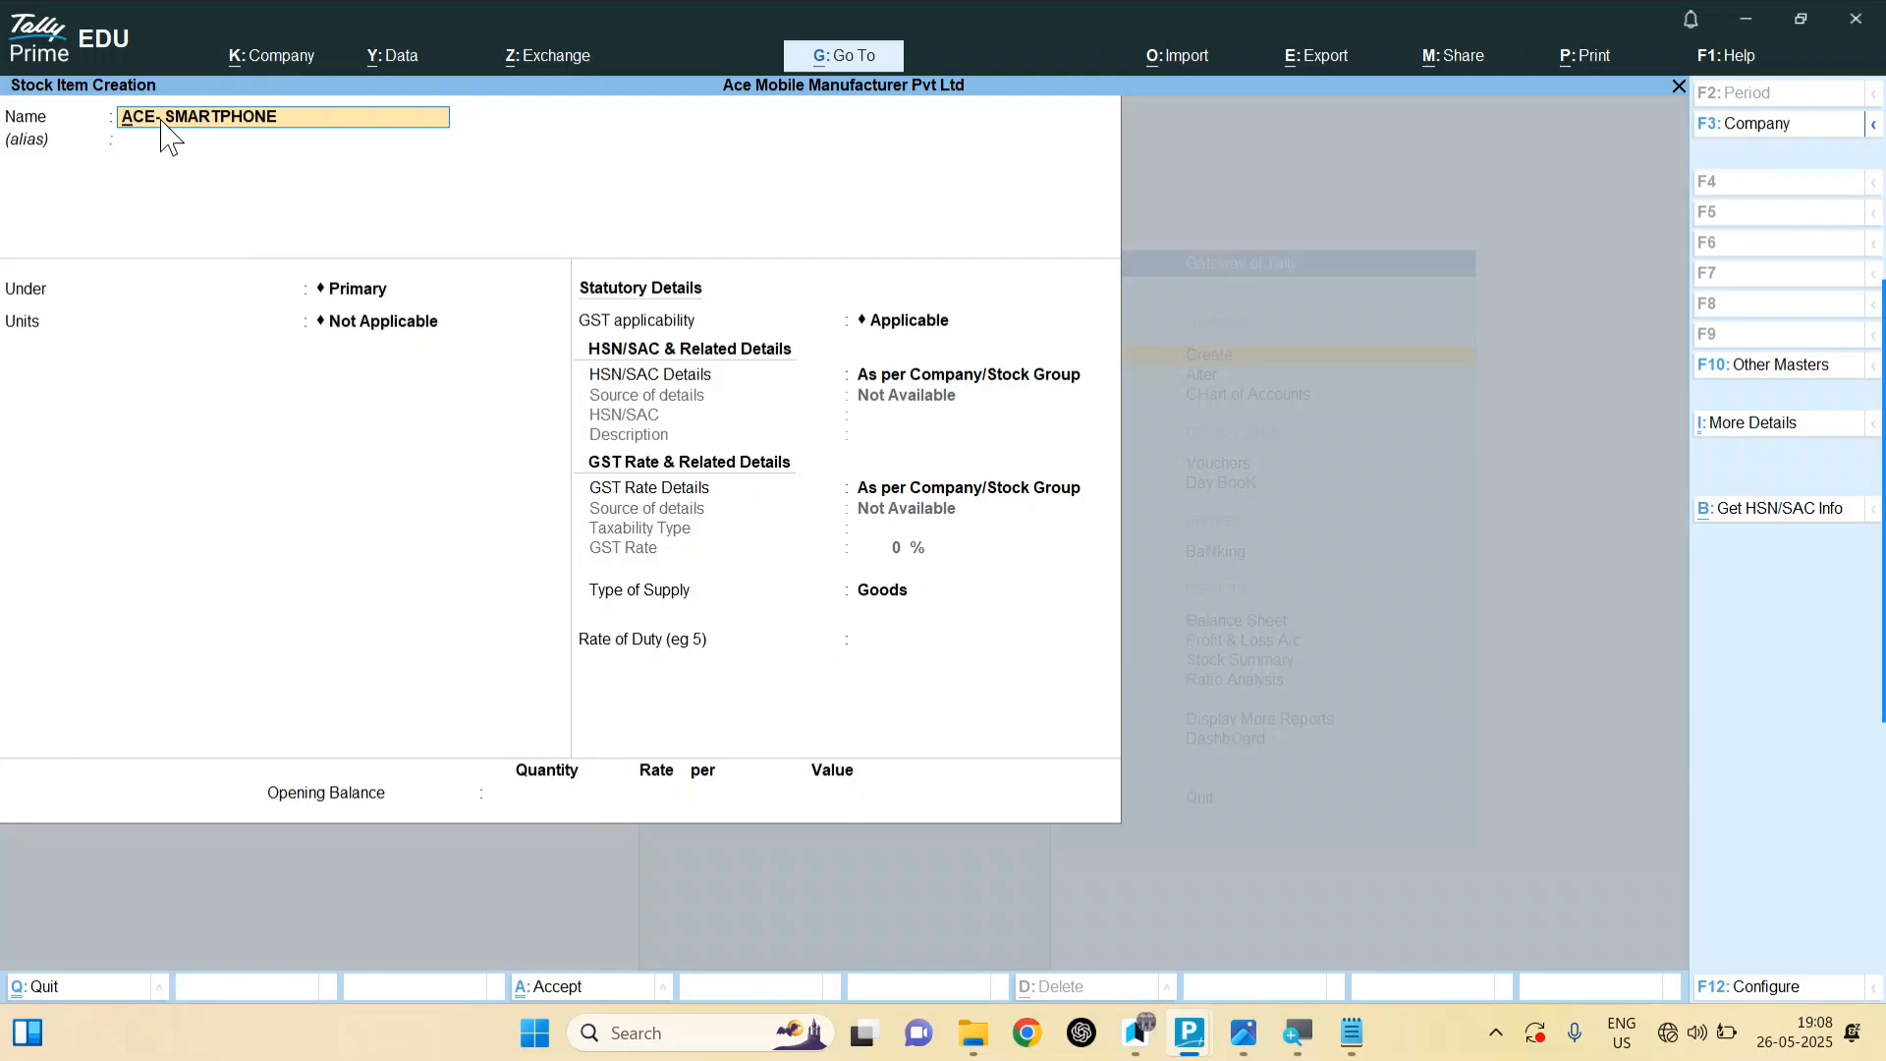
Step: Rename the item to ACE-A1- SMARTPHONE and keep Primary as its group
{"action": "type", "text": "A"}
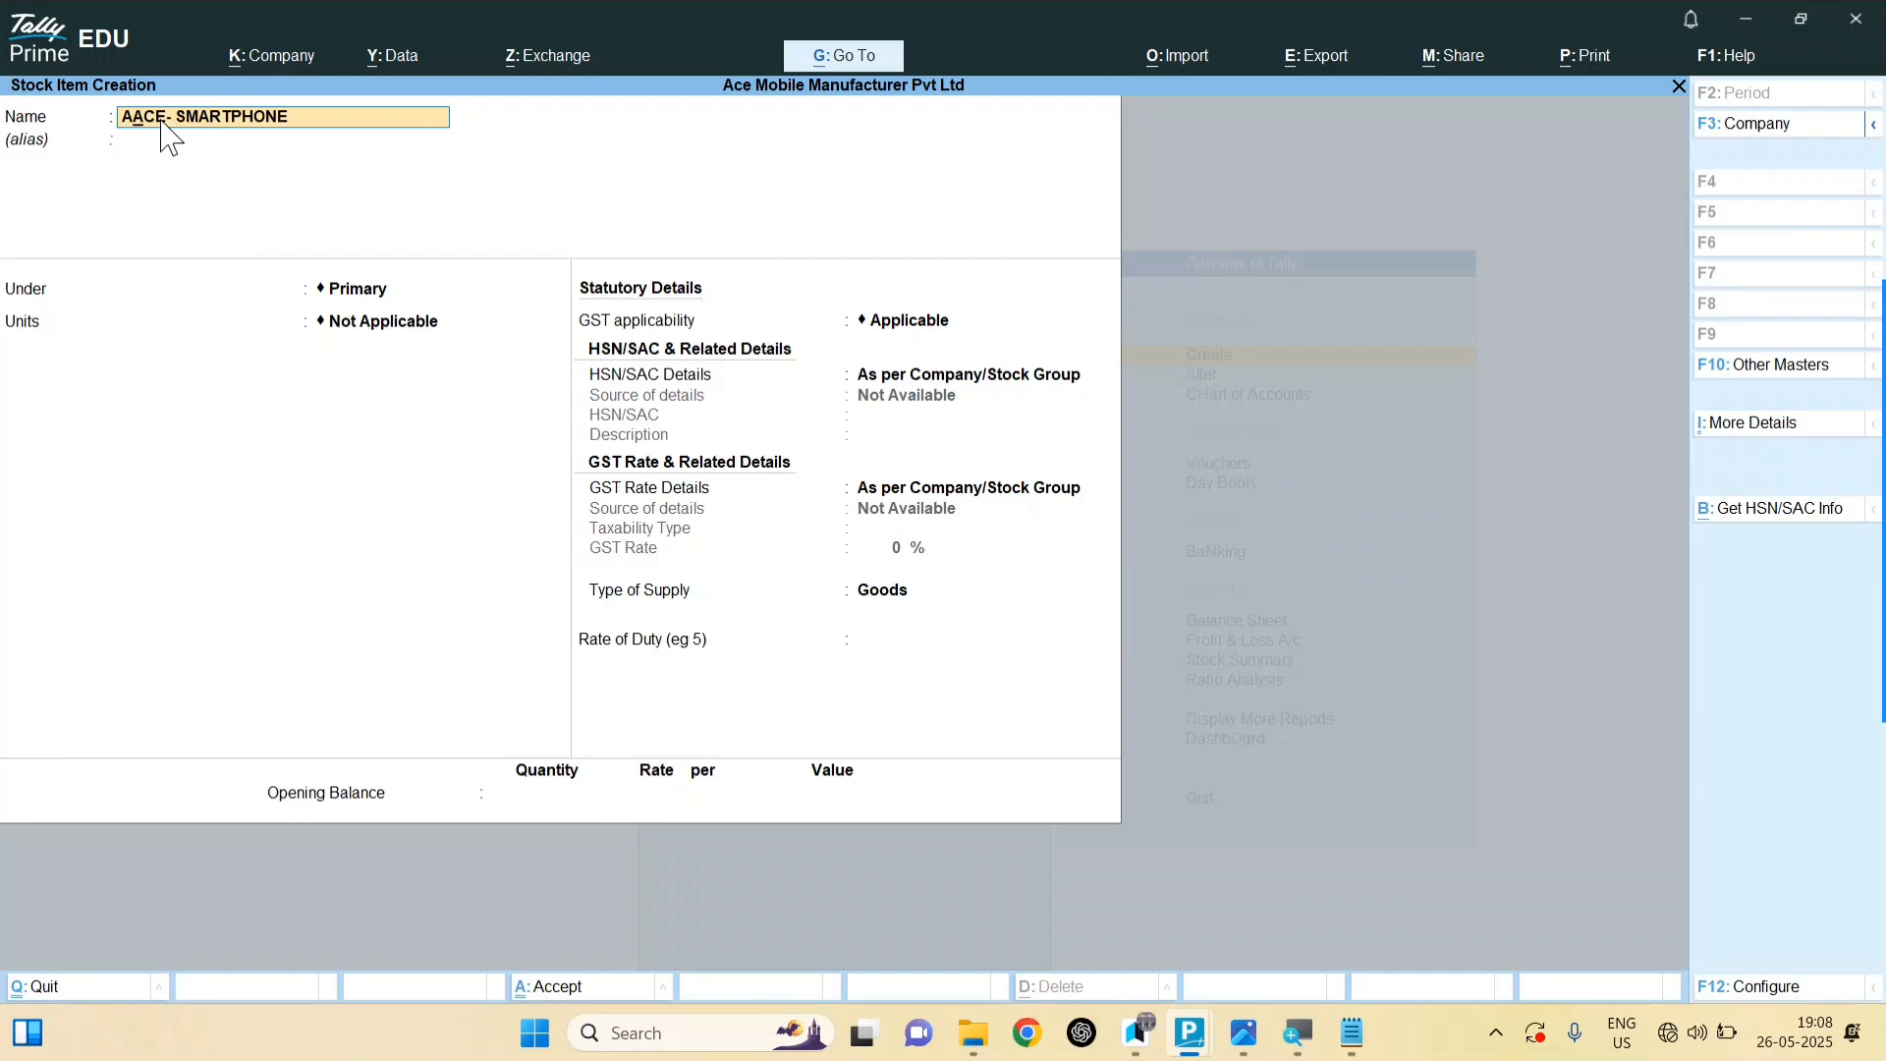
{"action": "type", "text": "1"}
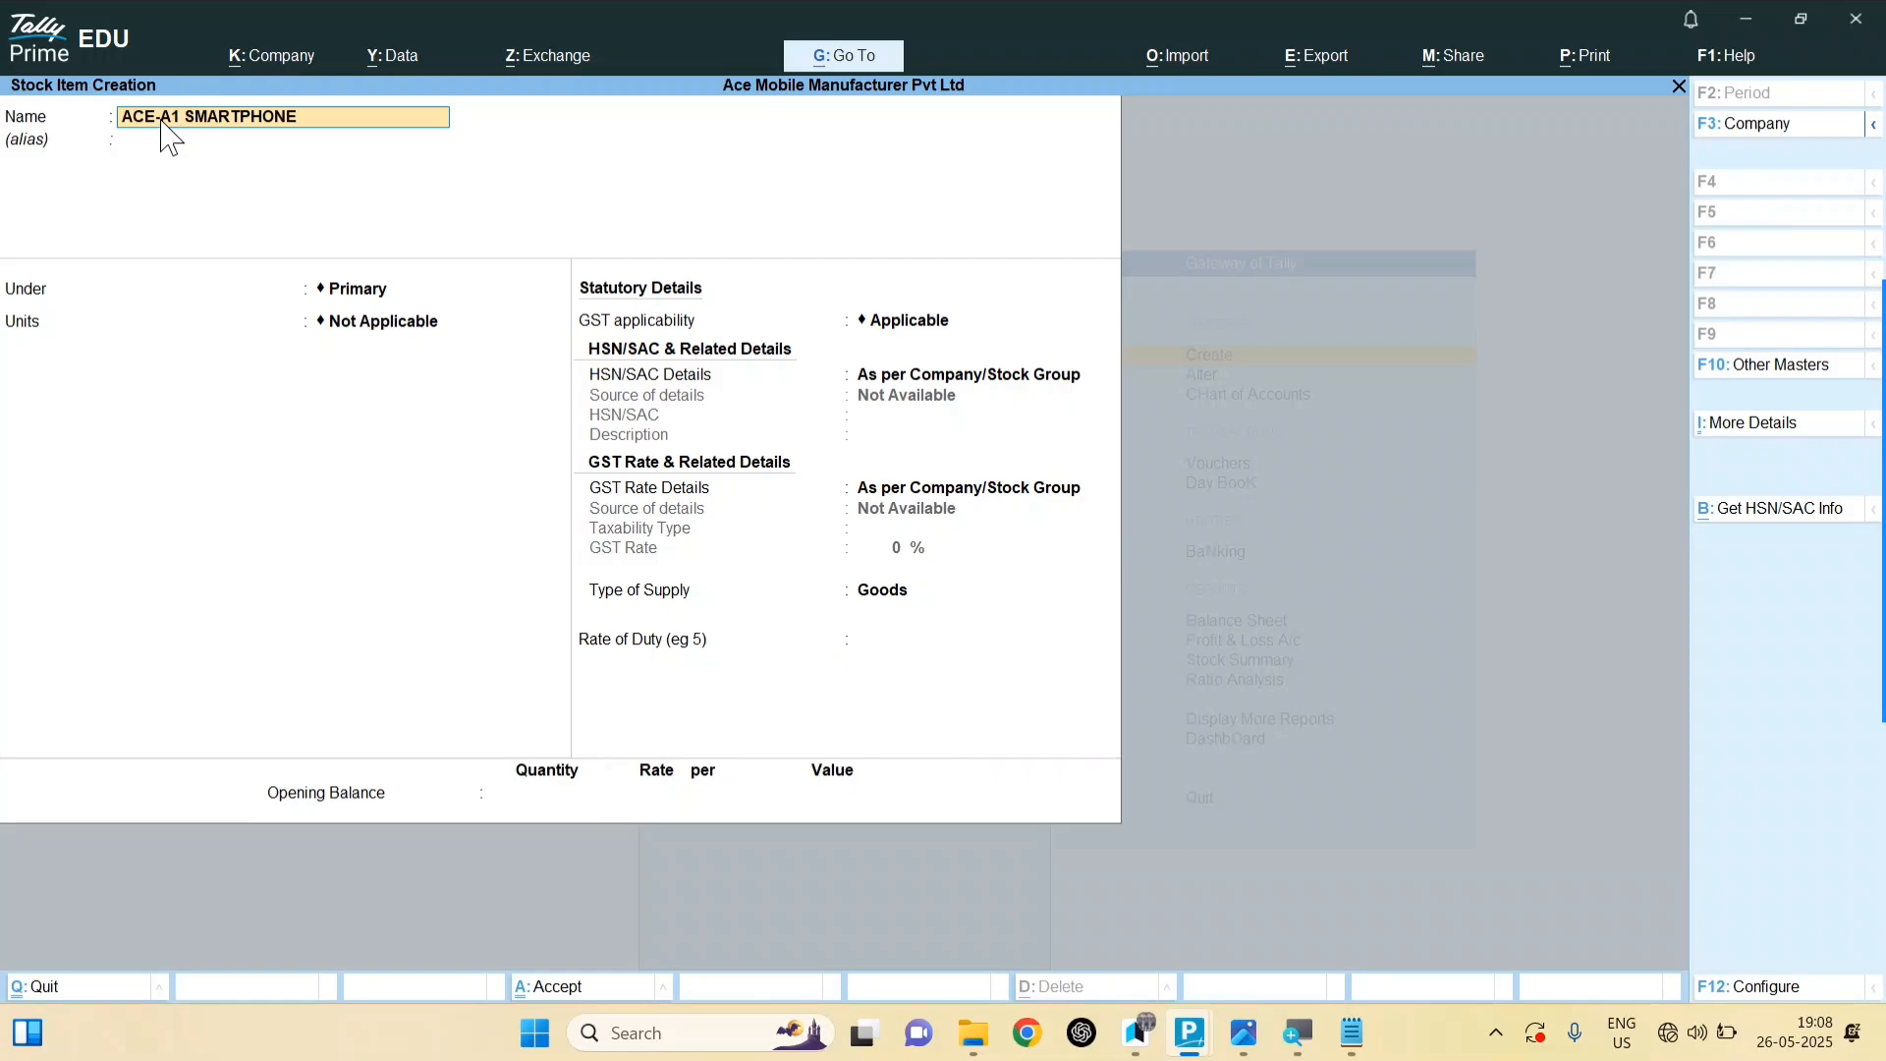
{"action": "type", "text": "-"}
{"action": "key", "text": "Return"}
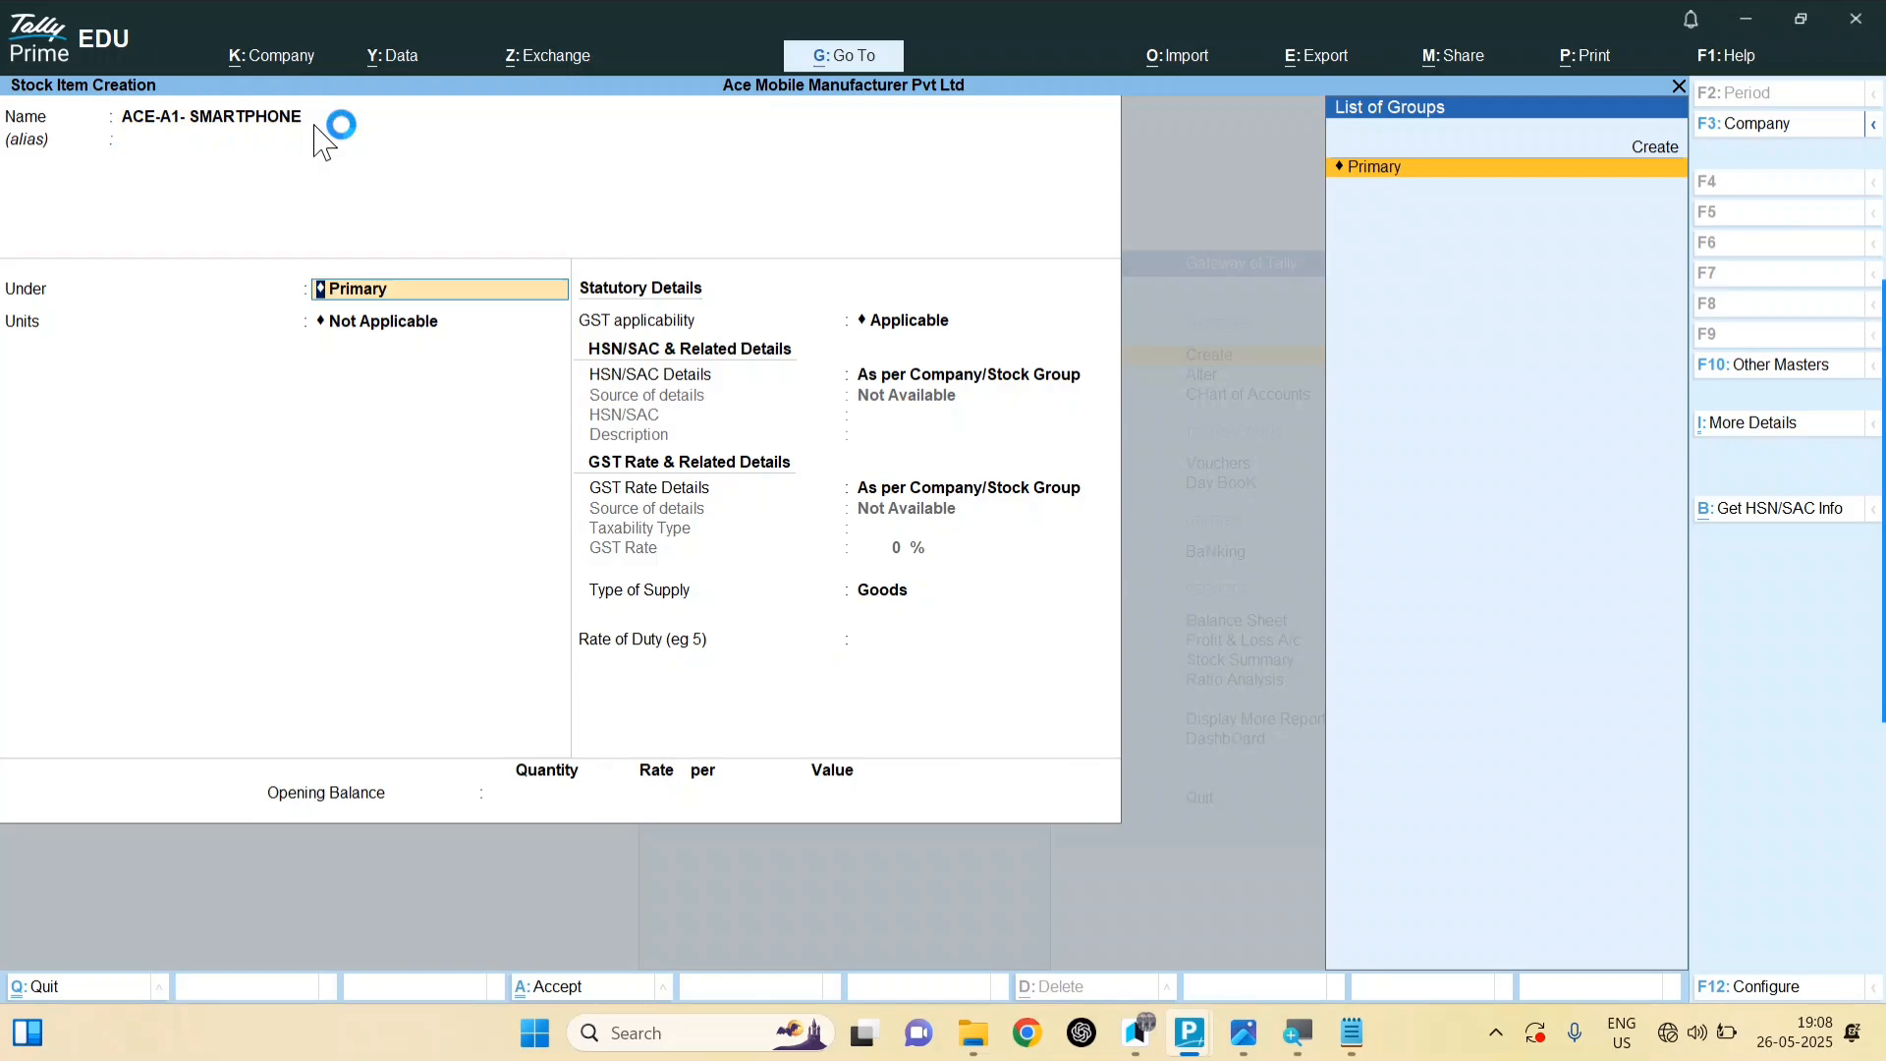
{"action": "key", "text": "Return"}
Step: Create a NOS unit with UQC NOS-NUMBERS for the item and set Maintain in batches to Yes
{"action": "key", "text": "alt+c"}
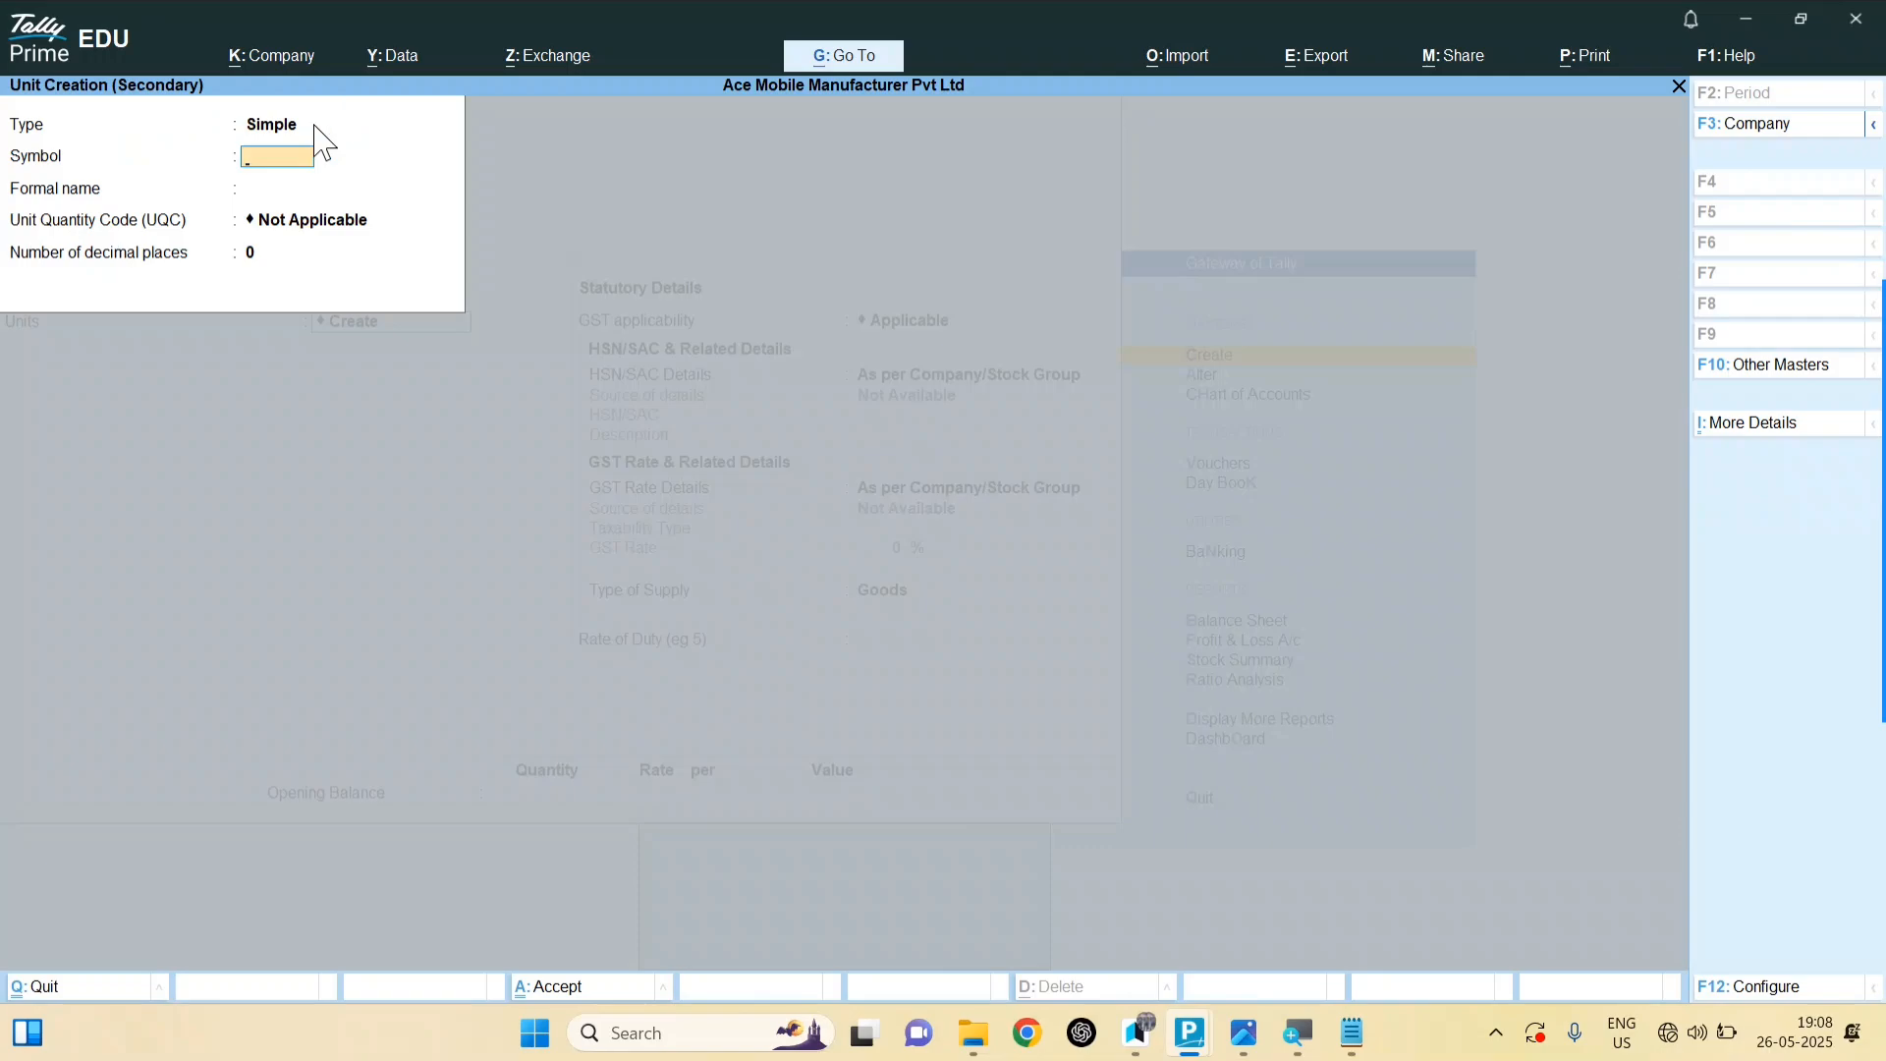
{"action": "left_click", "coordinate": [1244, 1033]}
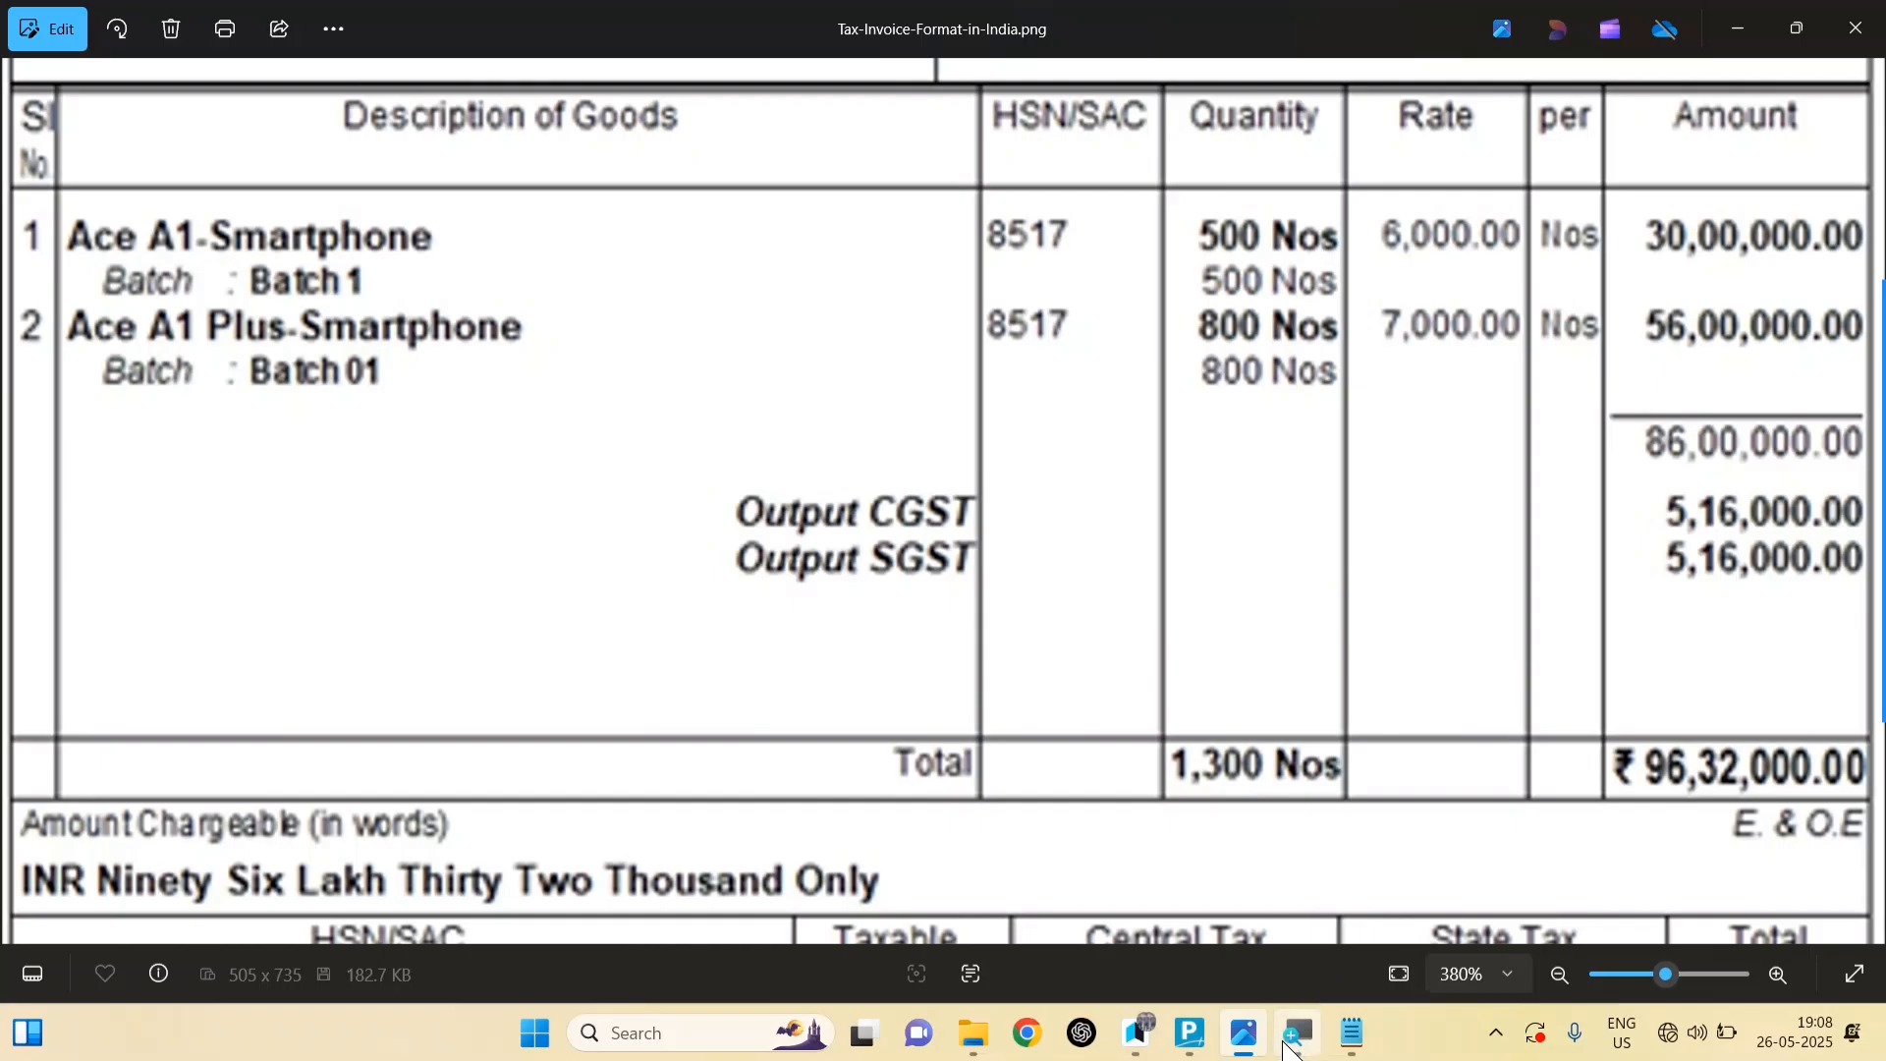
{"action": "mouse_move", "coordinate": [1185, 1038]}
{"action": "left_click", "coordinate": [1321, 909]}
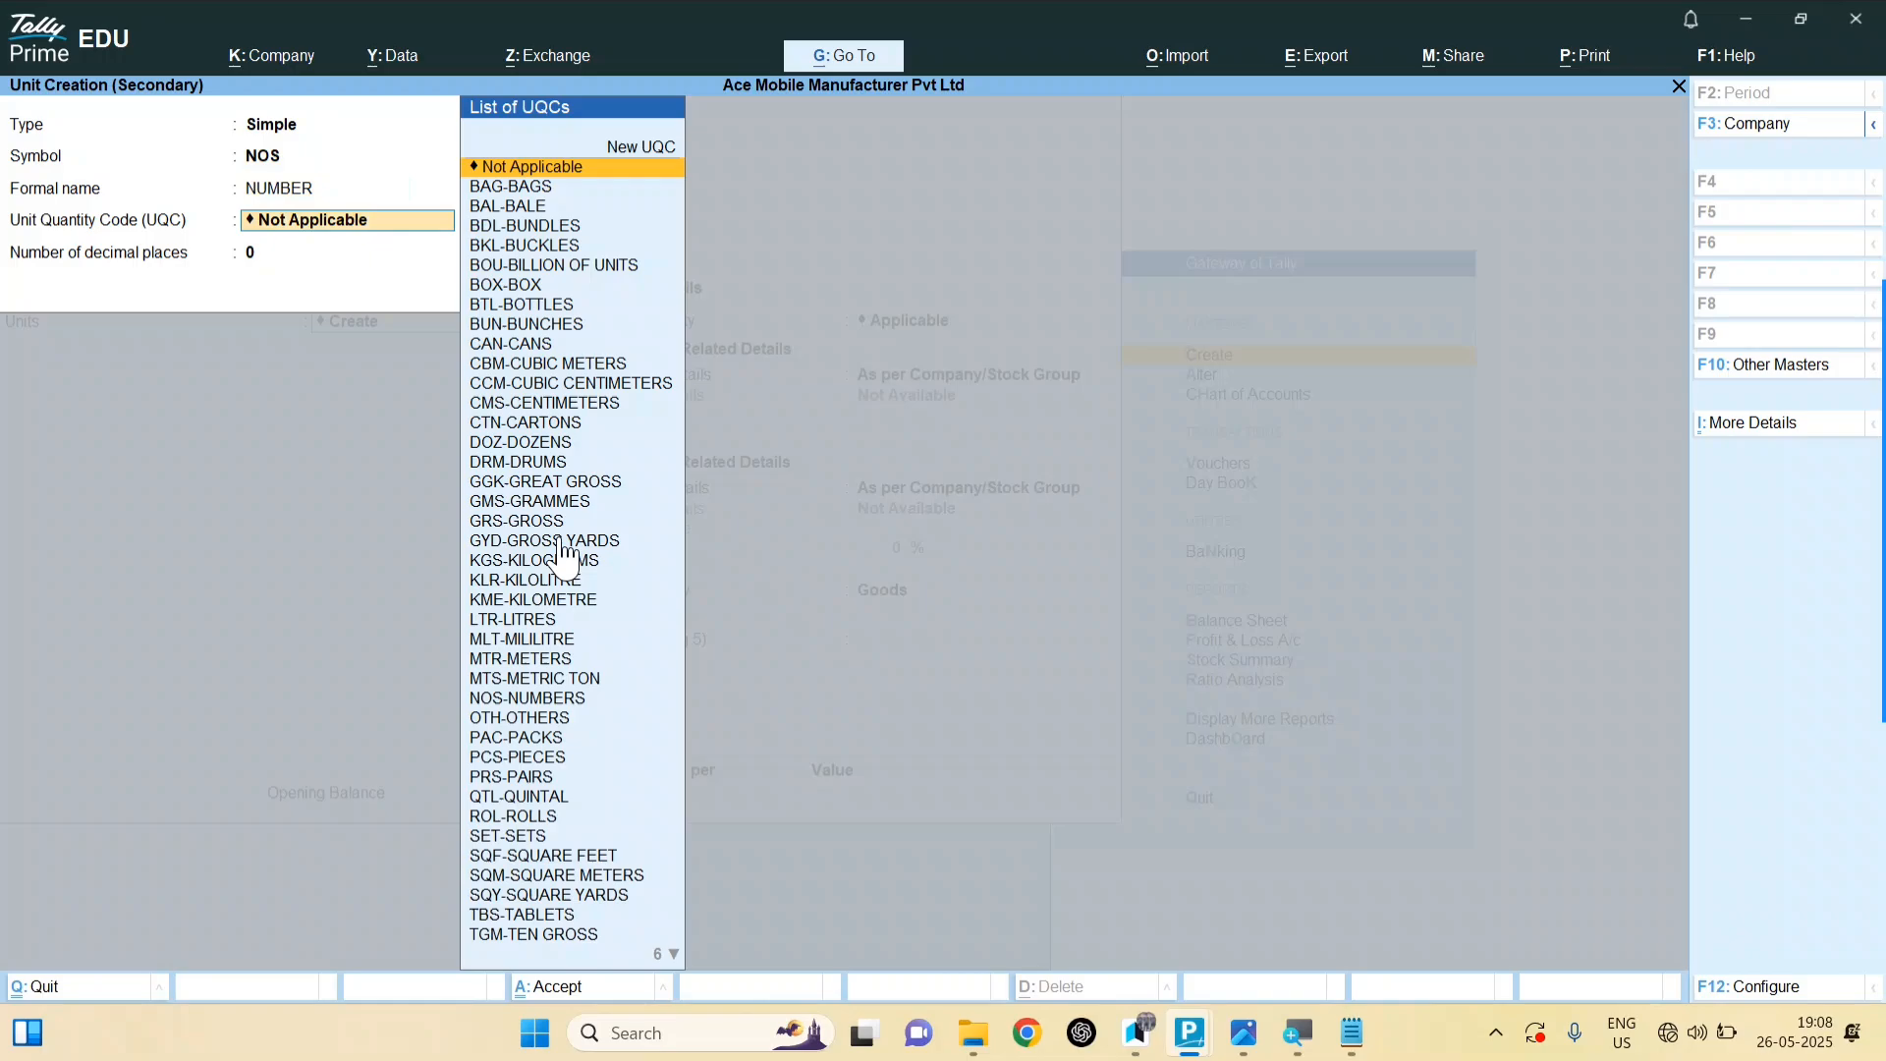
{"action": "type", "text": "NOS"}
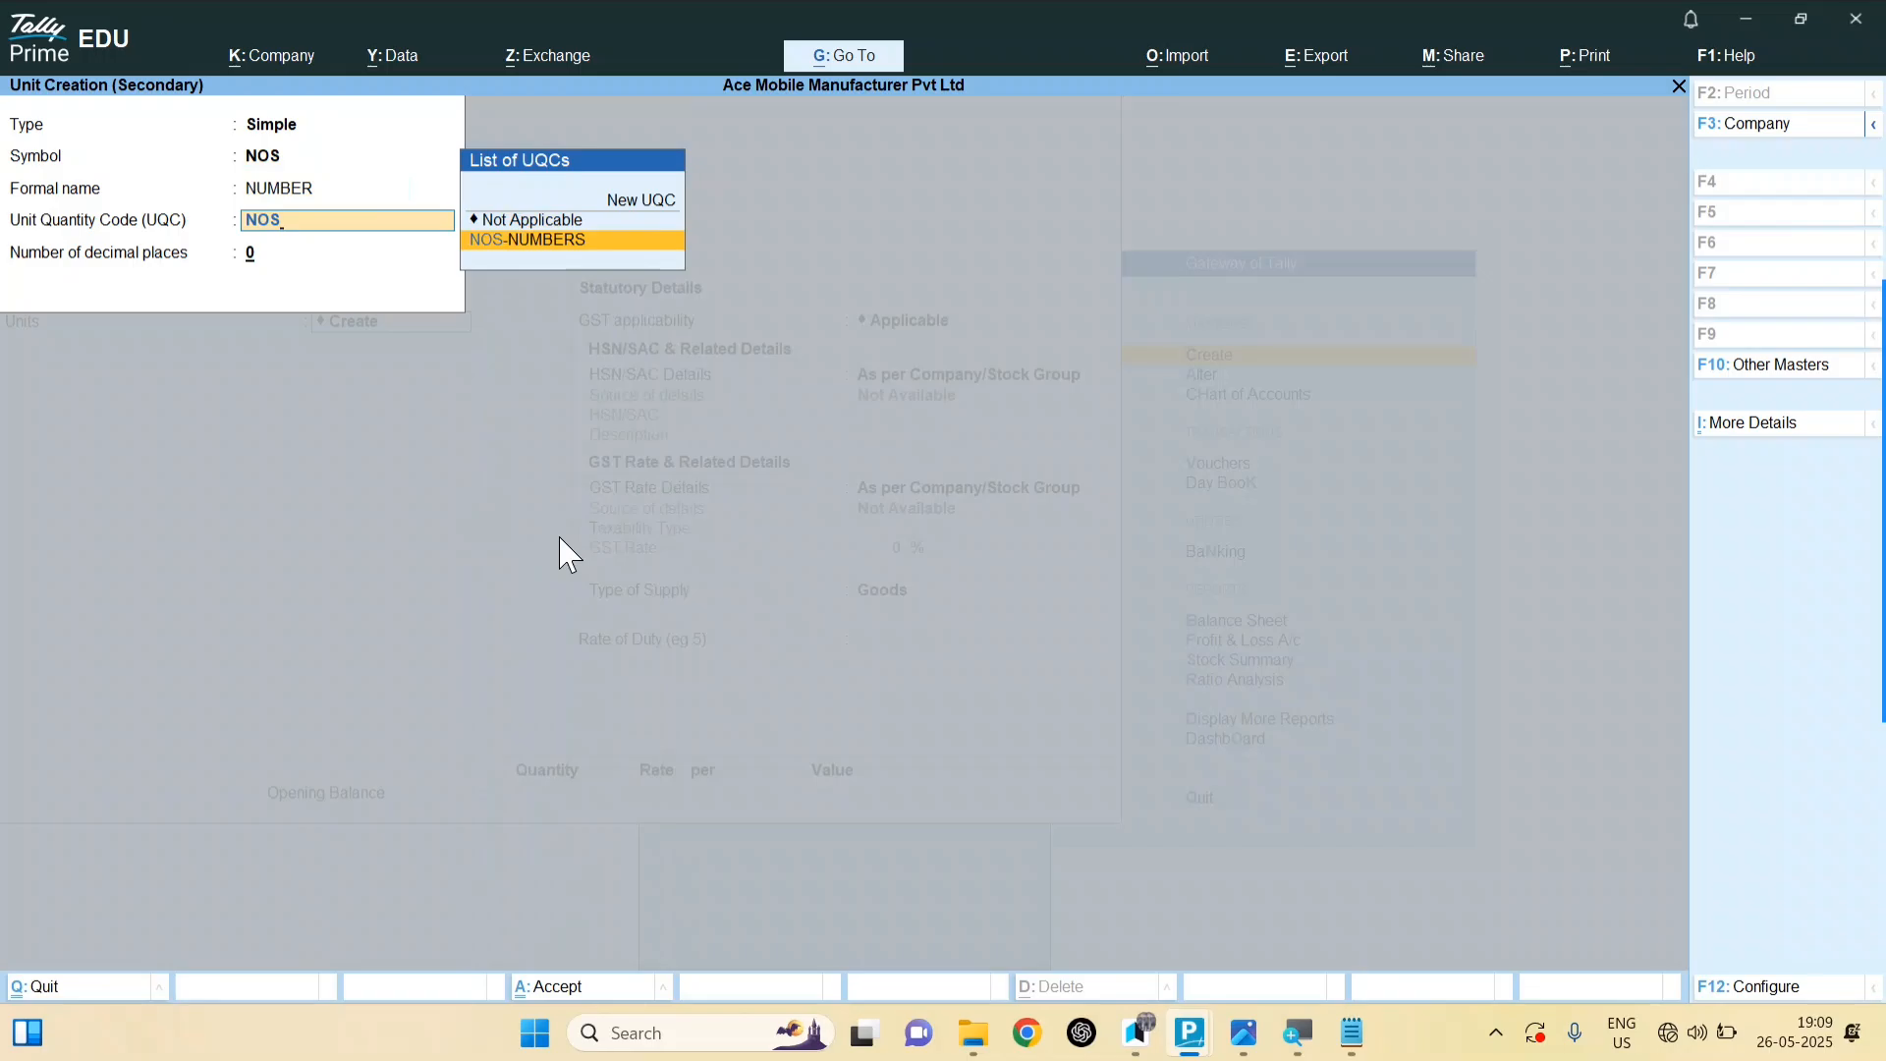
{"action": "key", "text": "Return"}
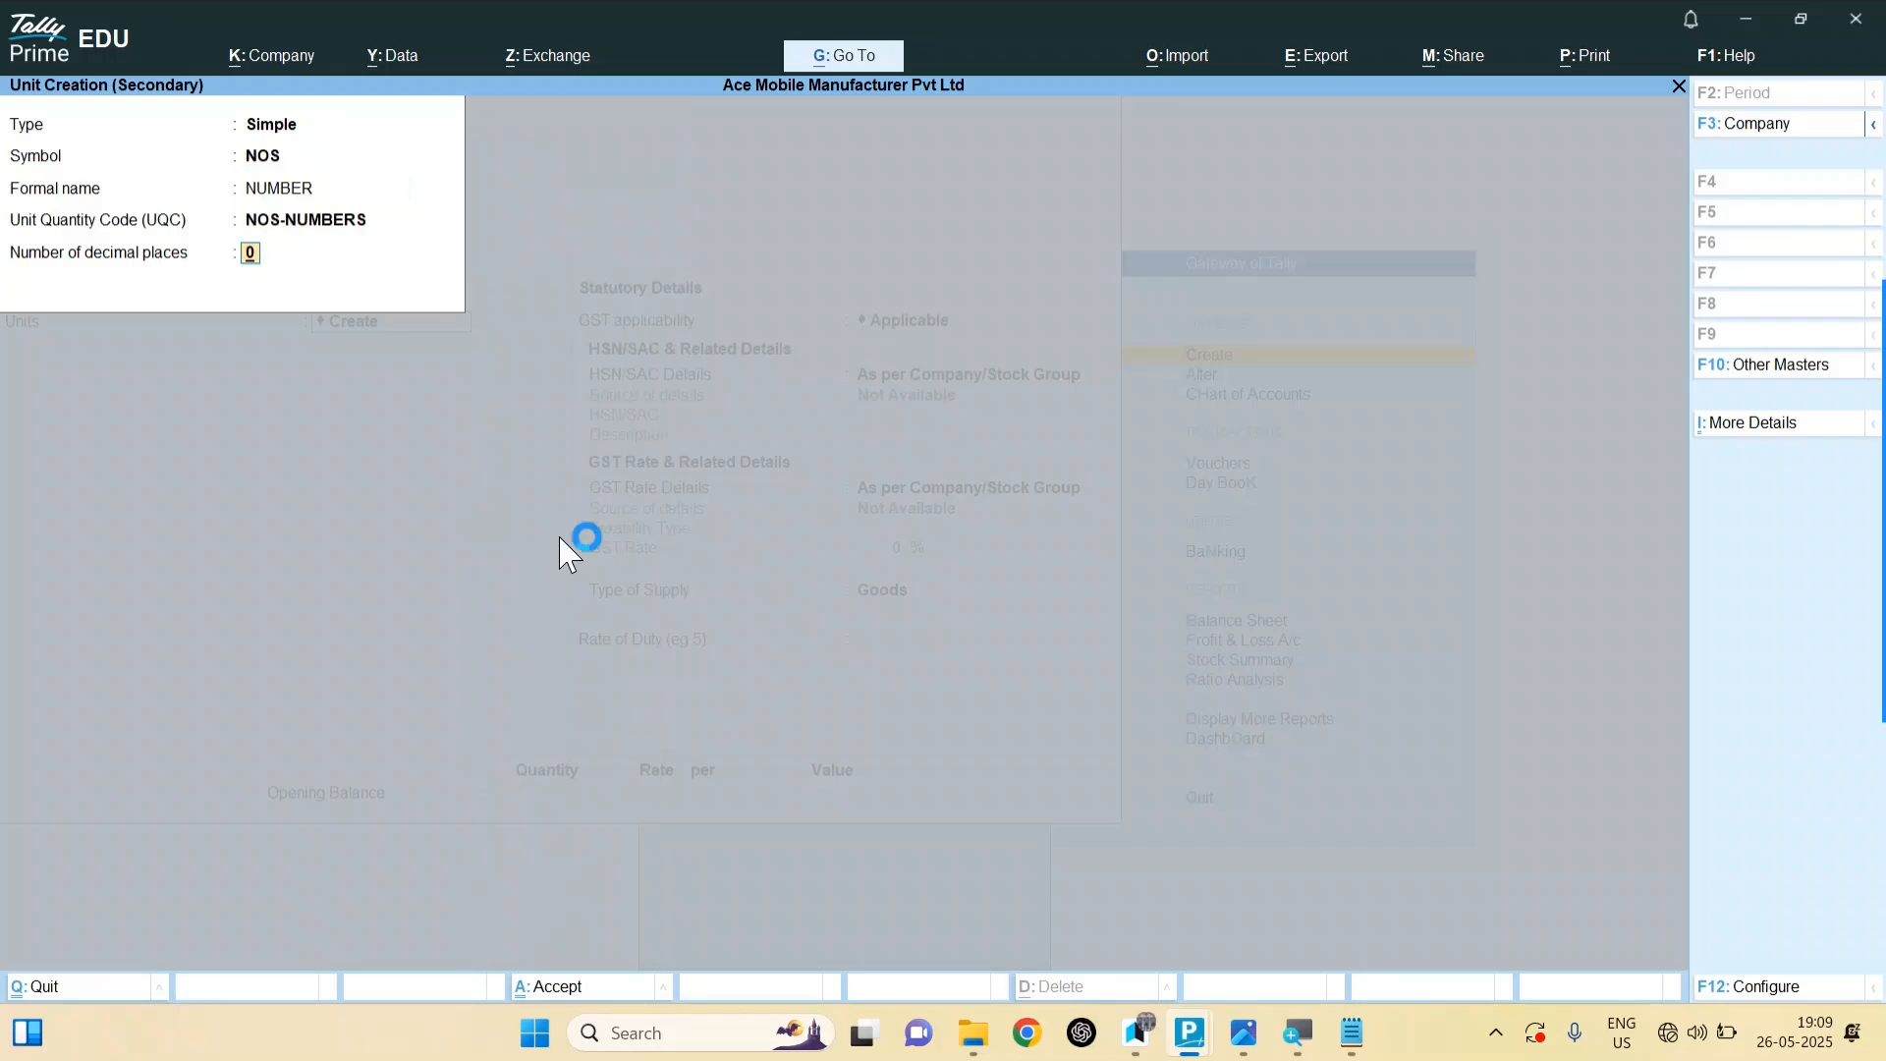
{"action": "key", "text": "Return"}
{"action": "key", "text": "Return"}
{"action": "key", "text": "y"}
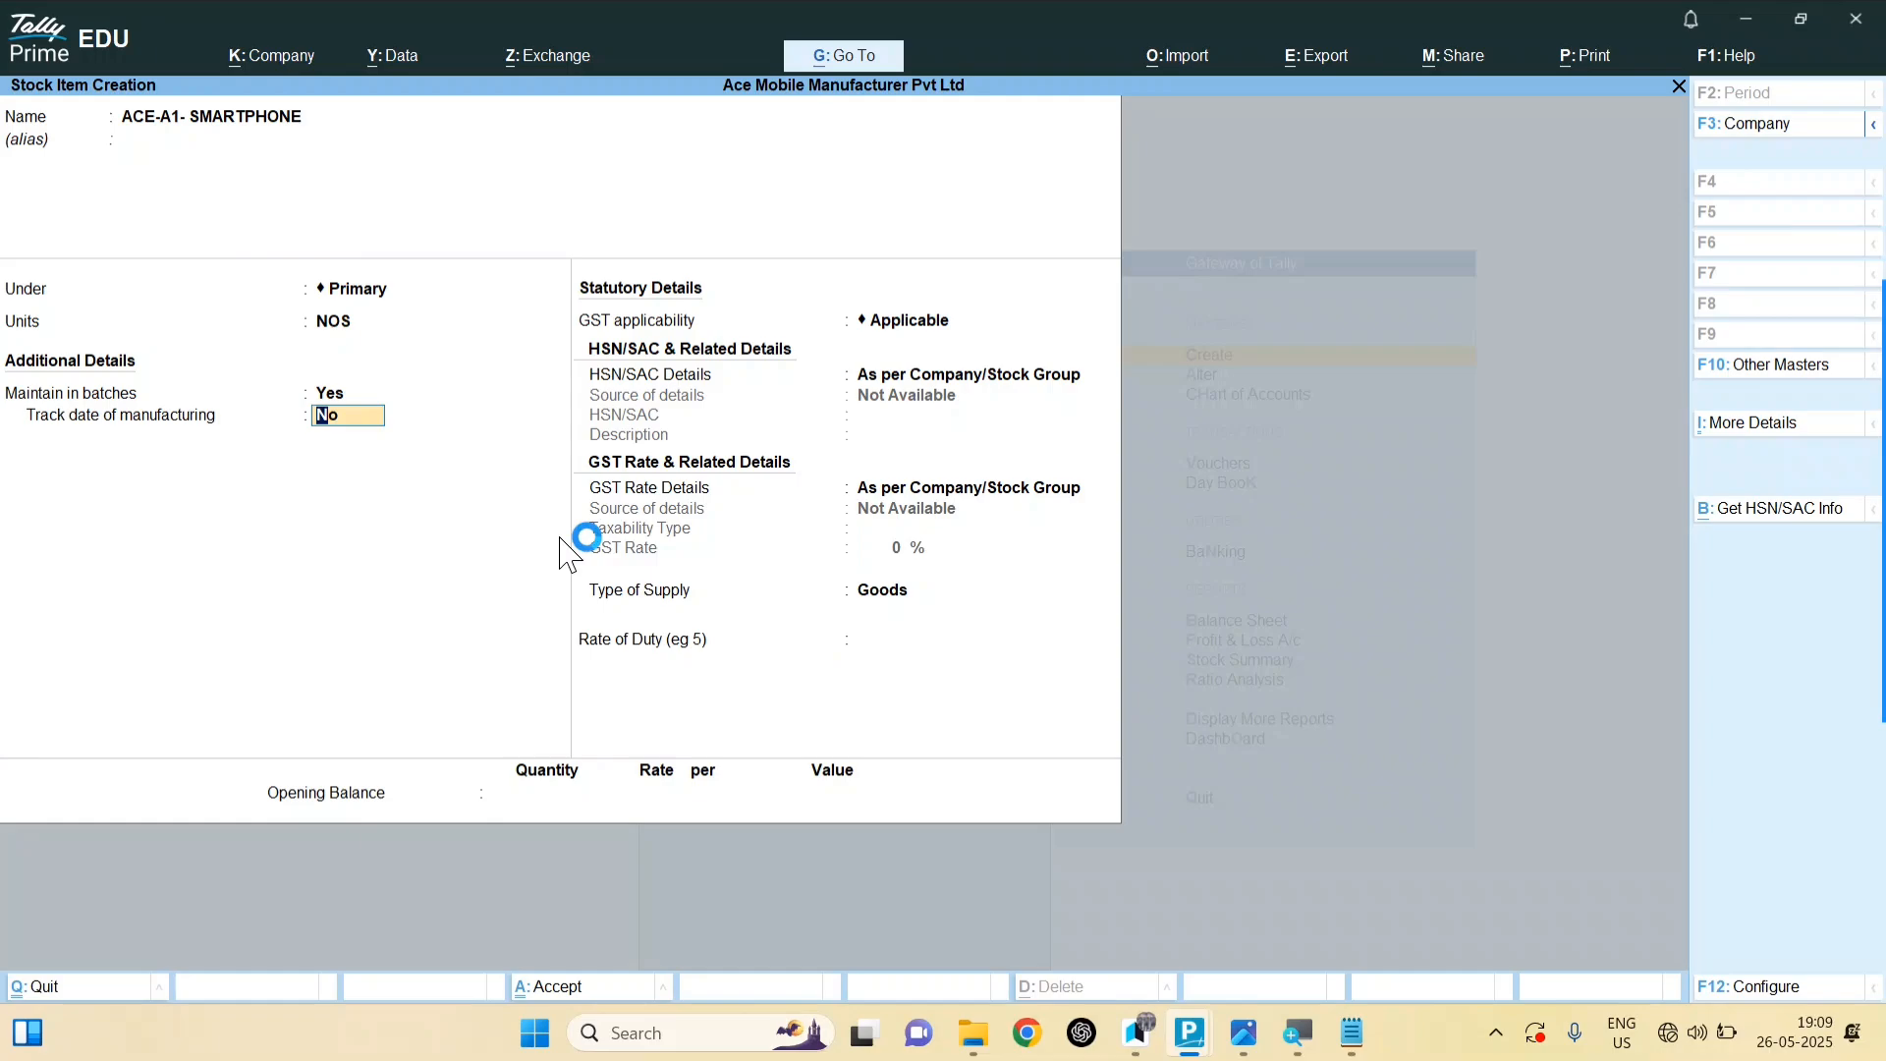
Step: Skip manufacturing dates and choose Specify Details Here for HSN/SAC 8517
{"action": "key", "text": "Return"}
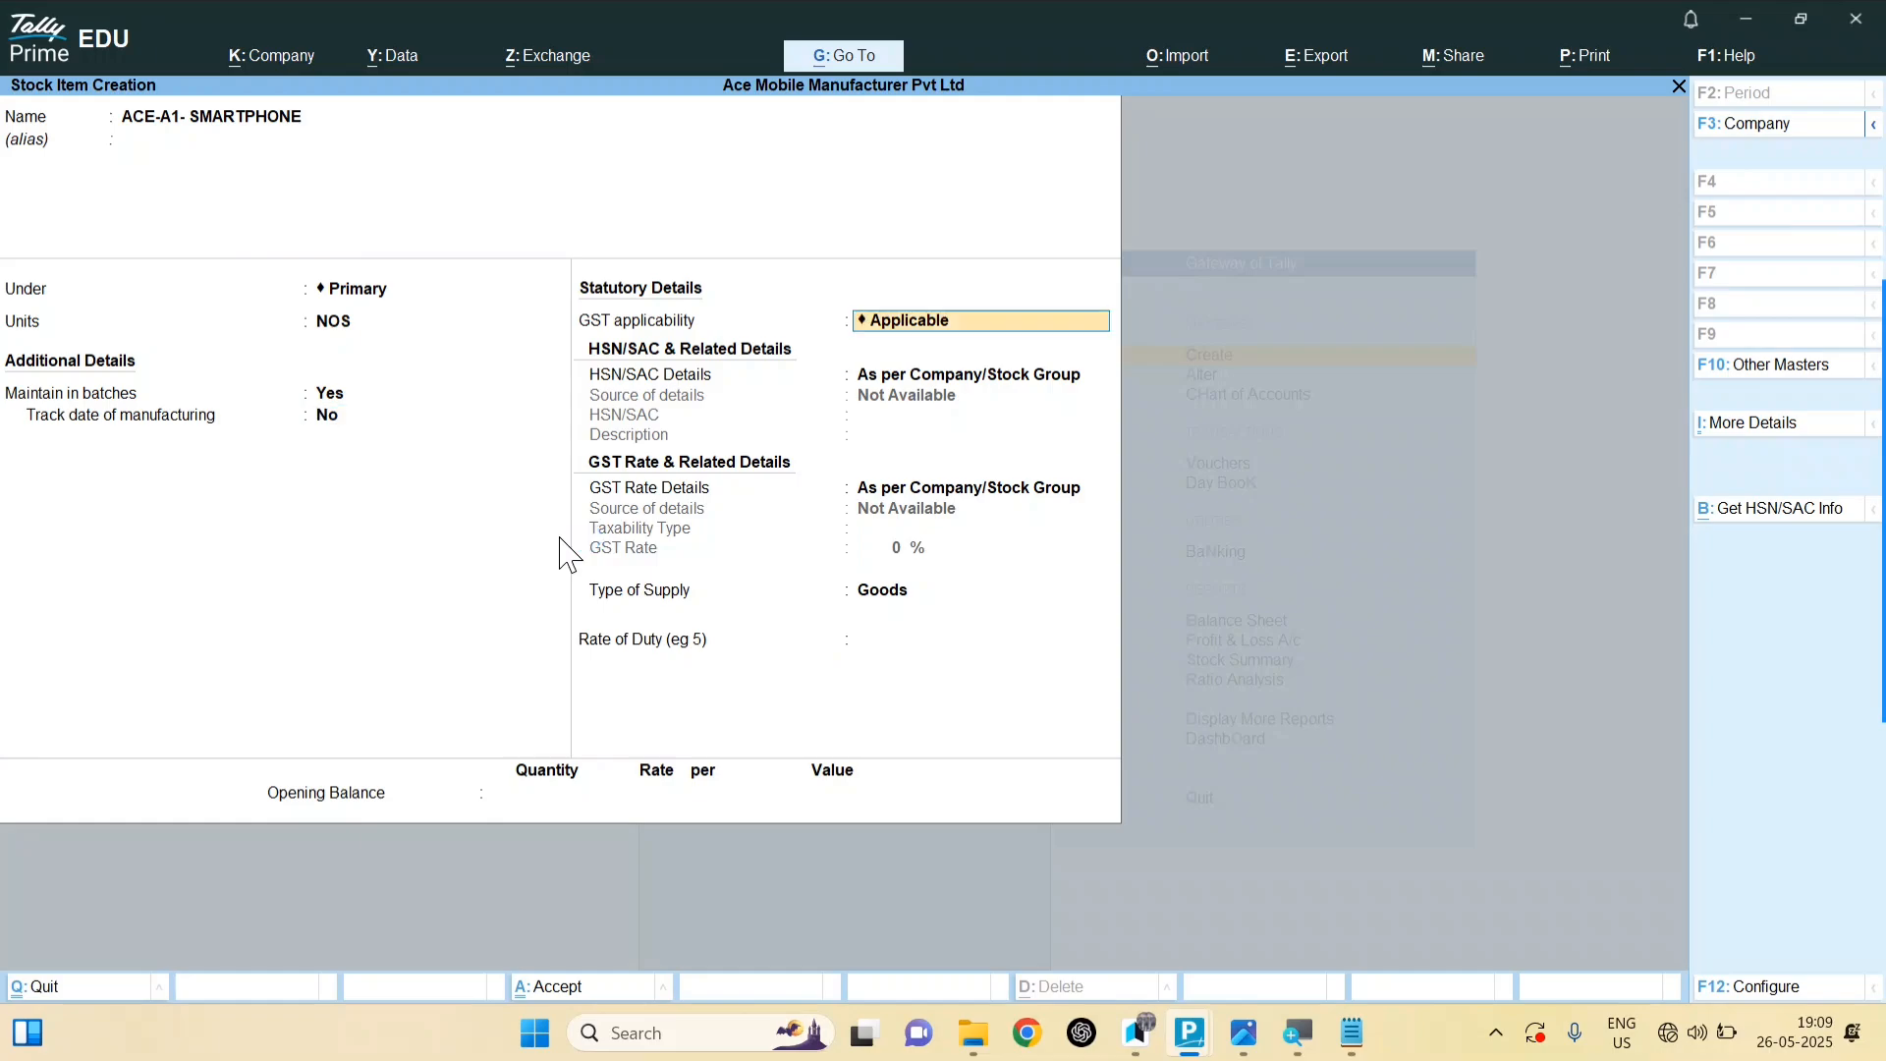
{"action": "key", "text": "Return"}
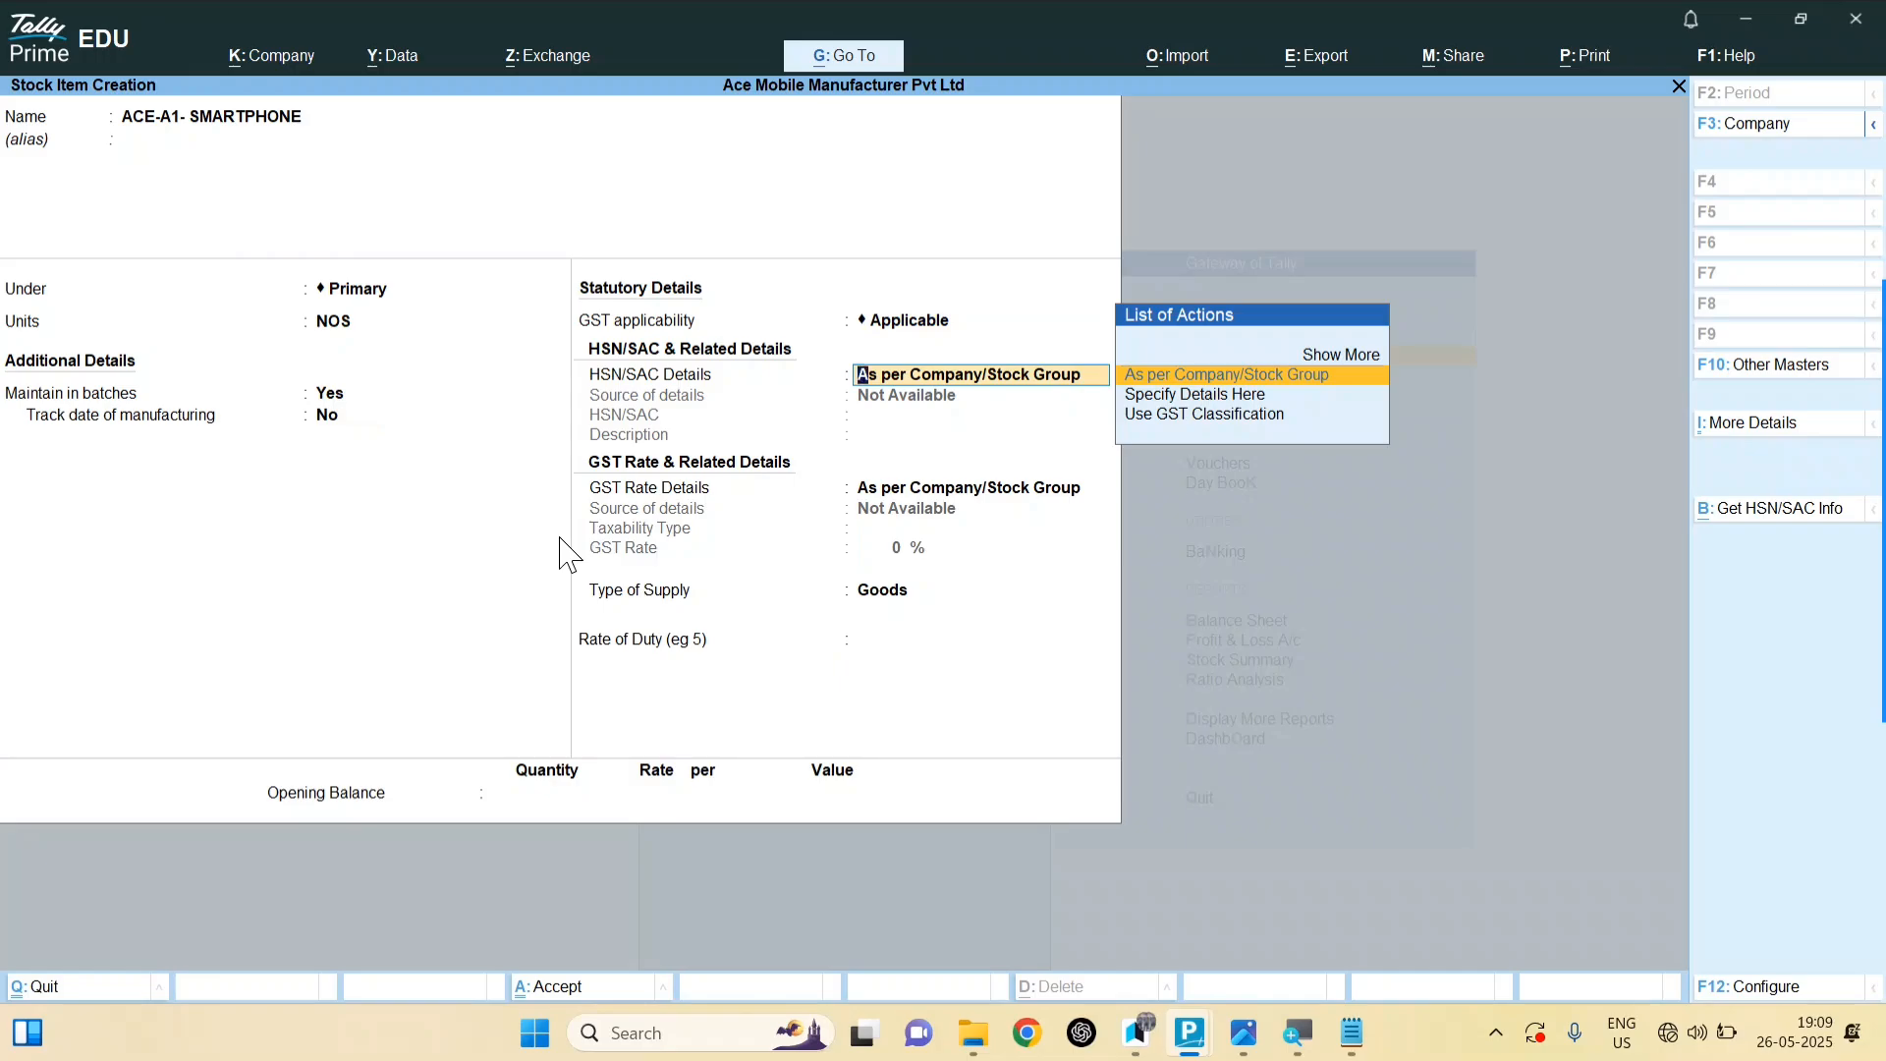
{"action": "key", "text": "Down"}
{"action": "left_click", "coordinate": [1244, 1047]}
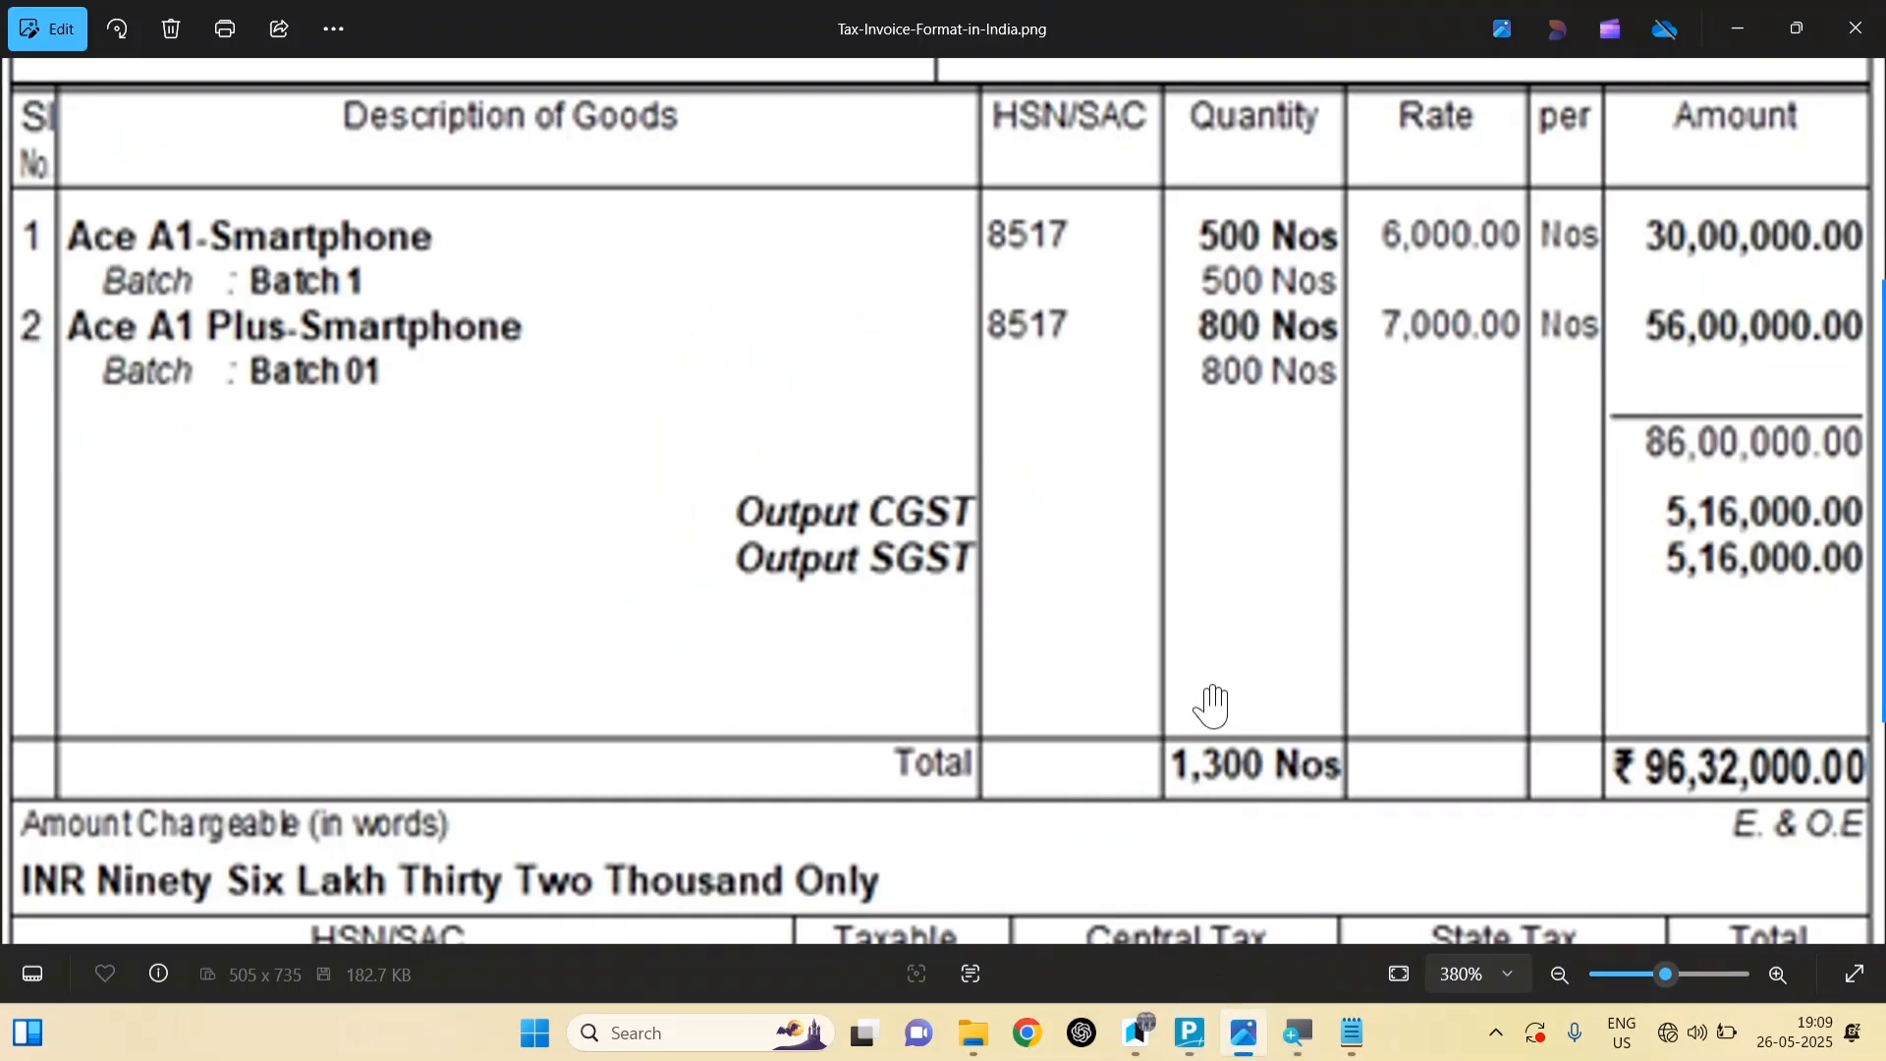
{"action": "left_click", "coordinate": [1190, 1033]}
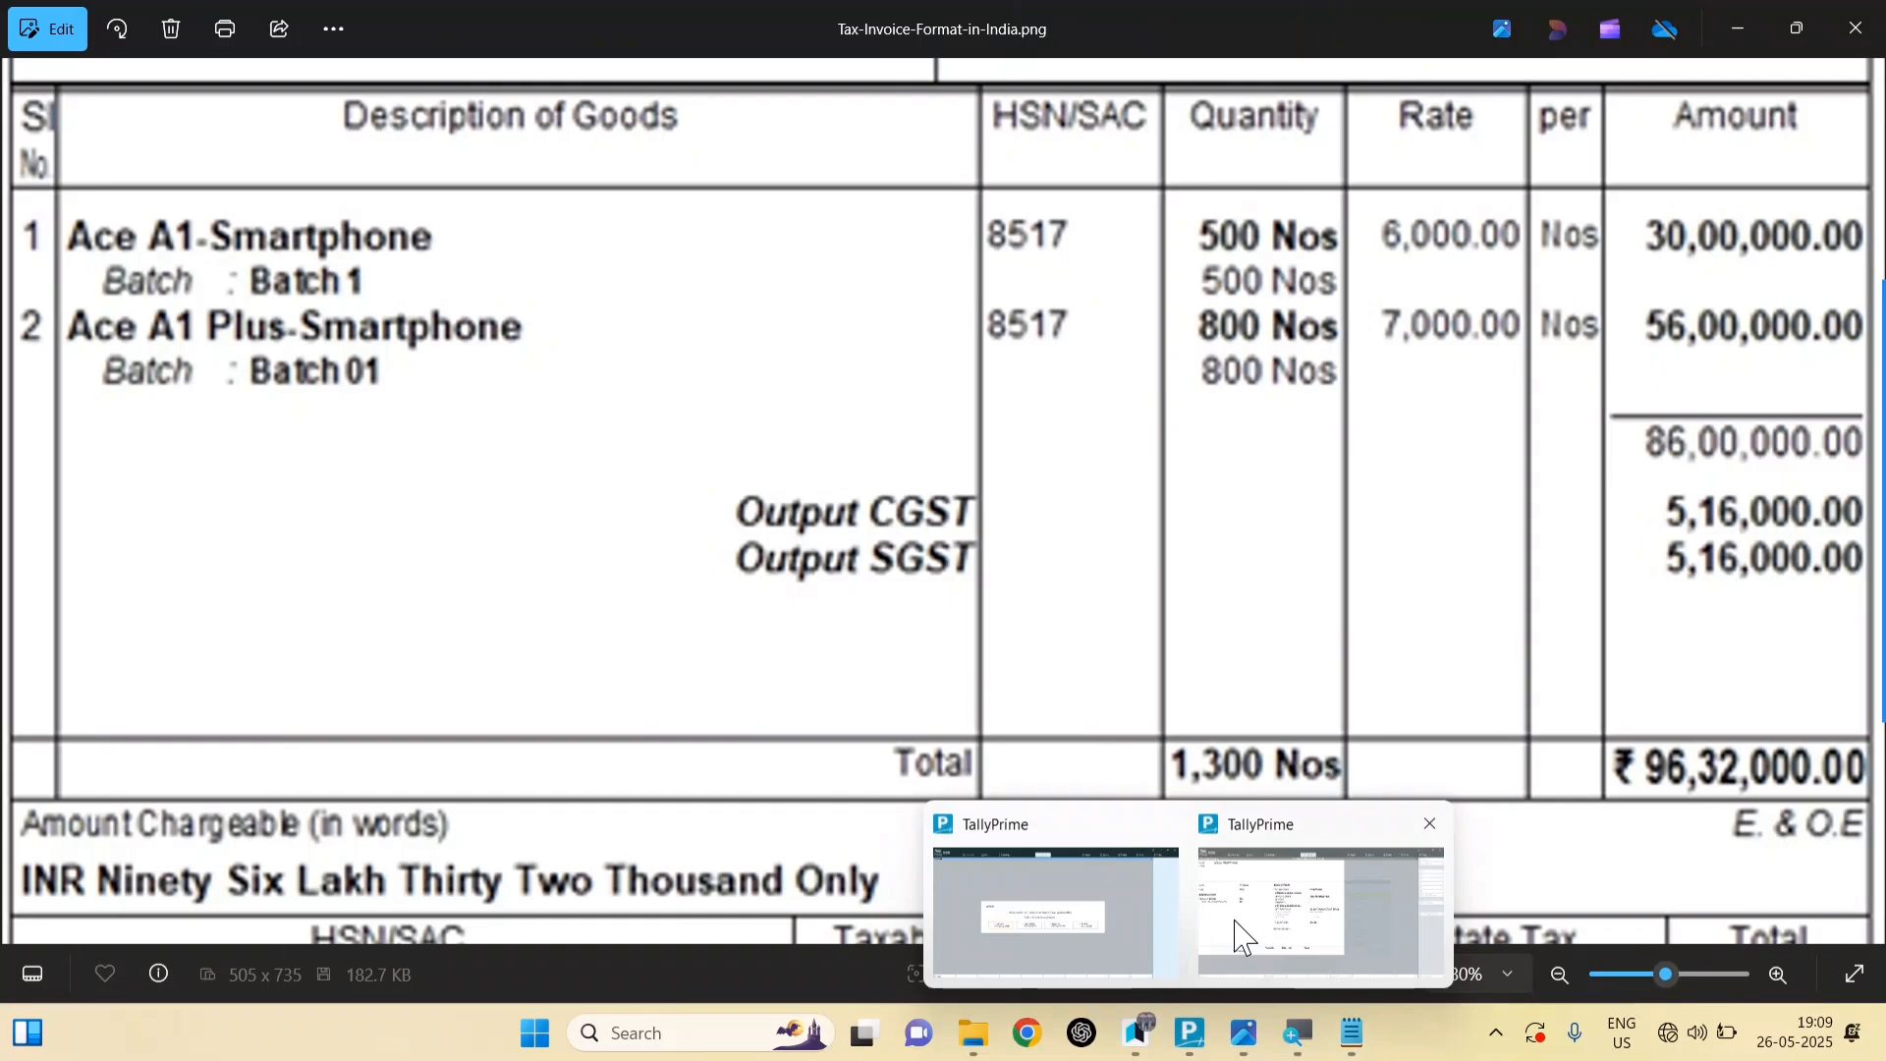
{"action": "left_click", "coordinate": [1243, 938]}
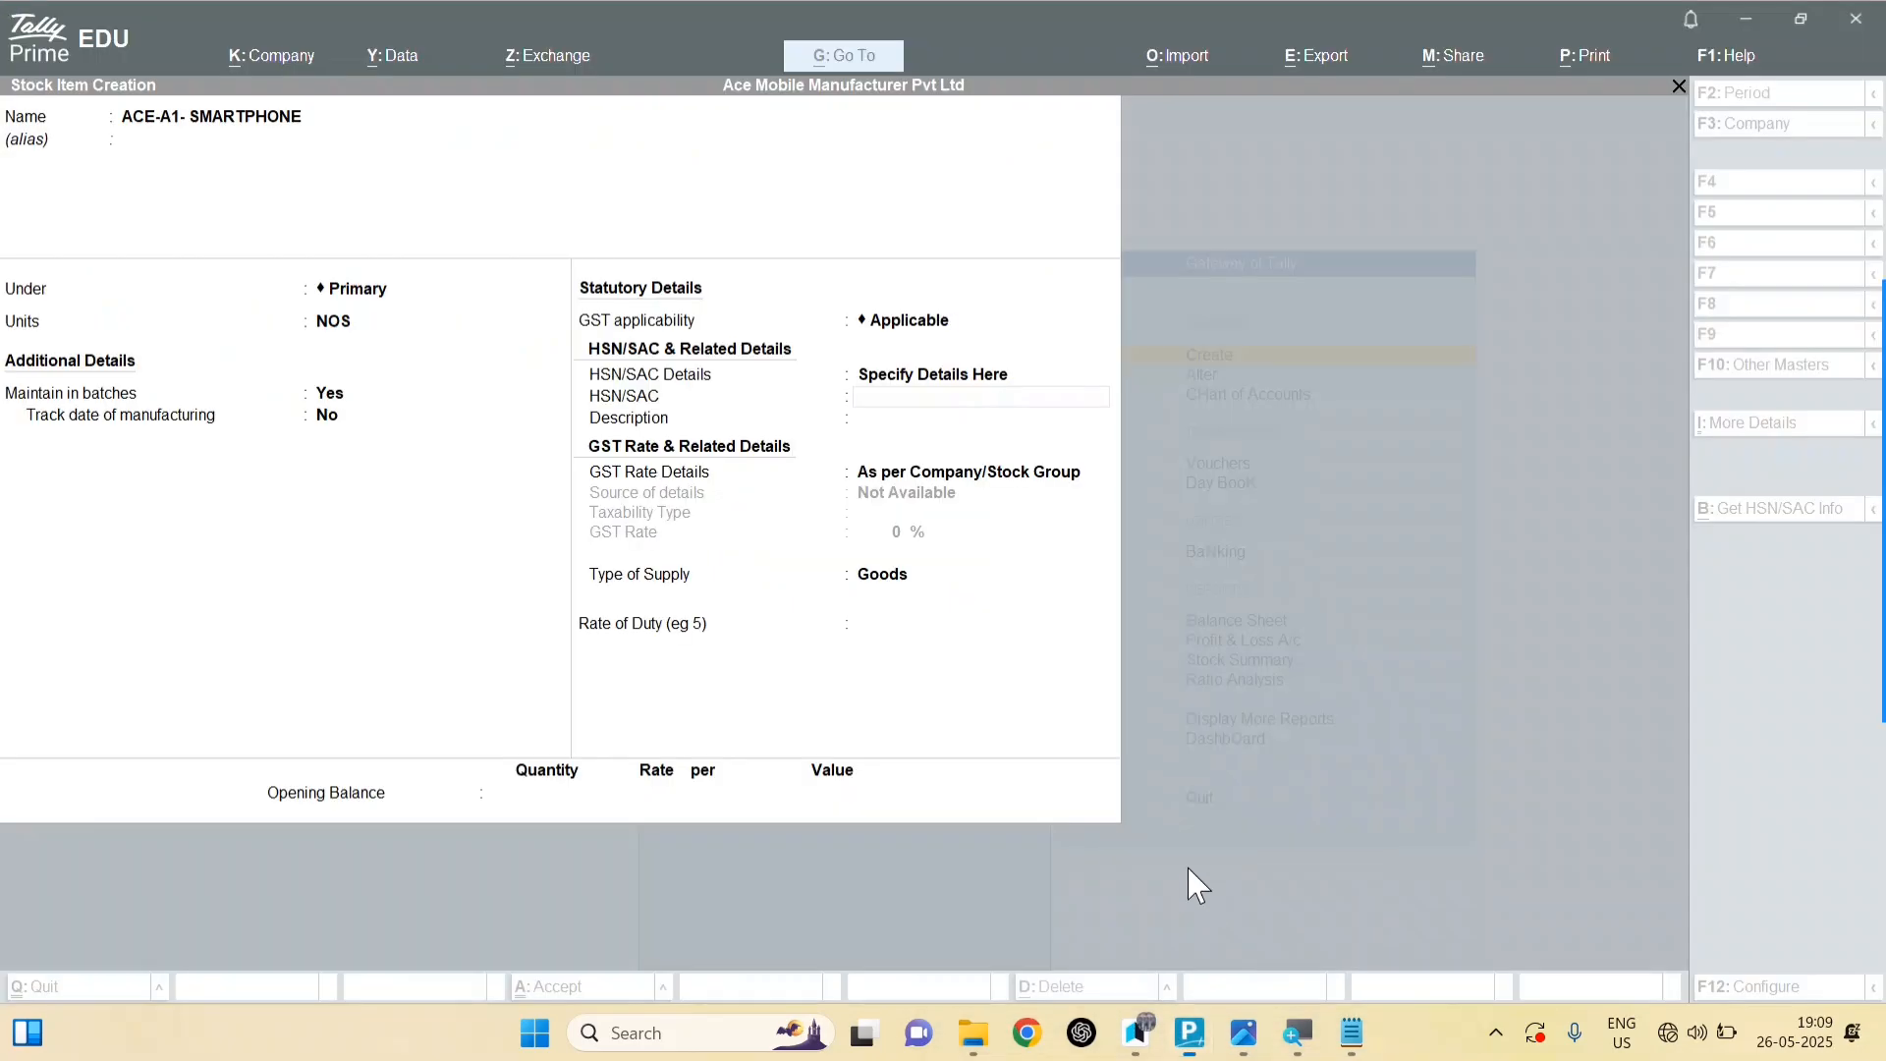
{"action": "key", "text": "alt+Tab"}
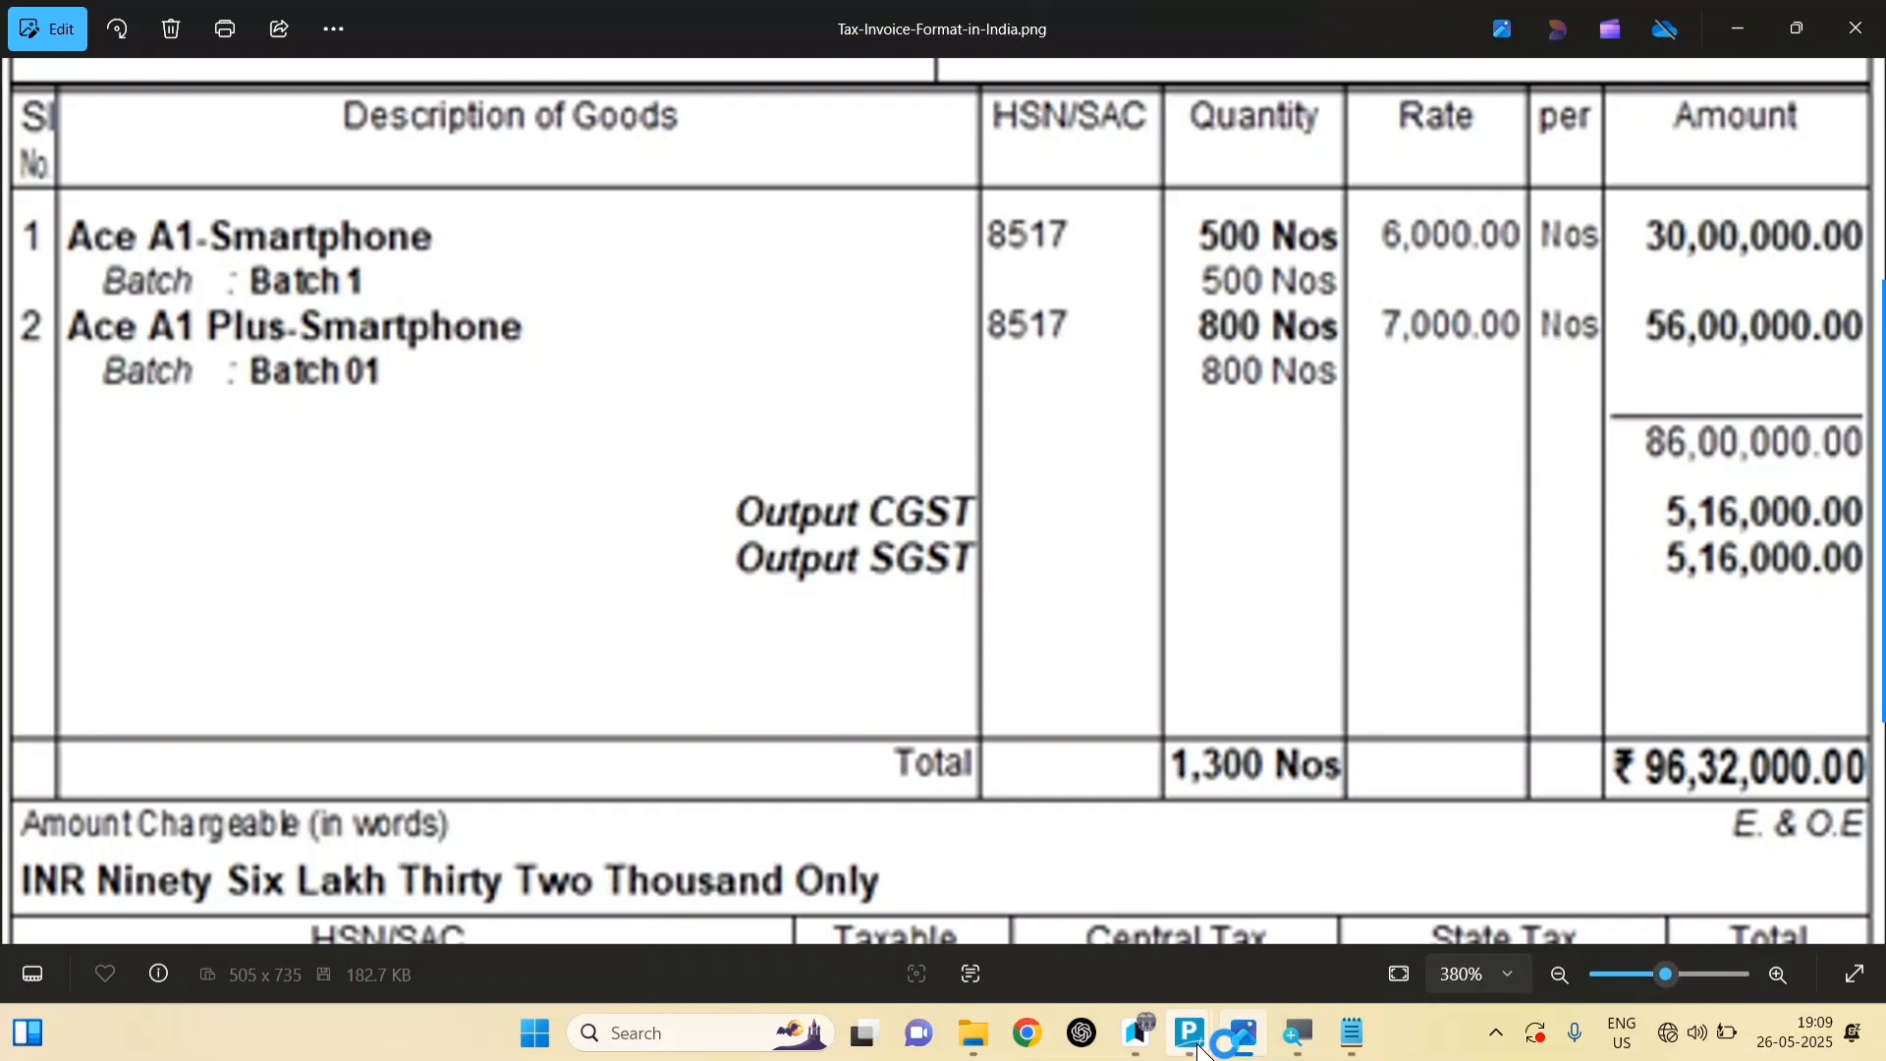
{"action": "mouse_move", "coordinate": [1200, 1051]}
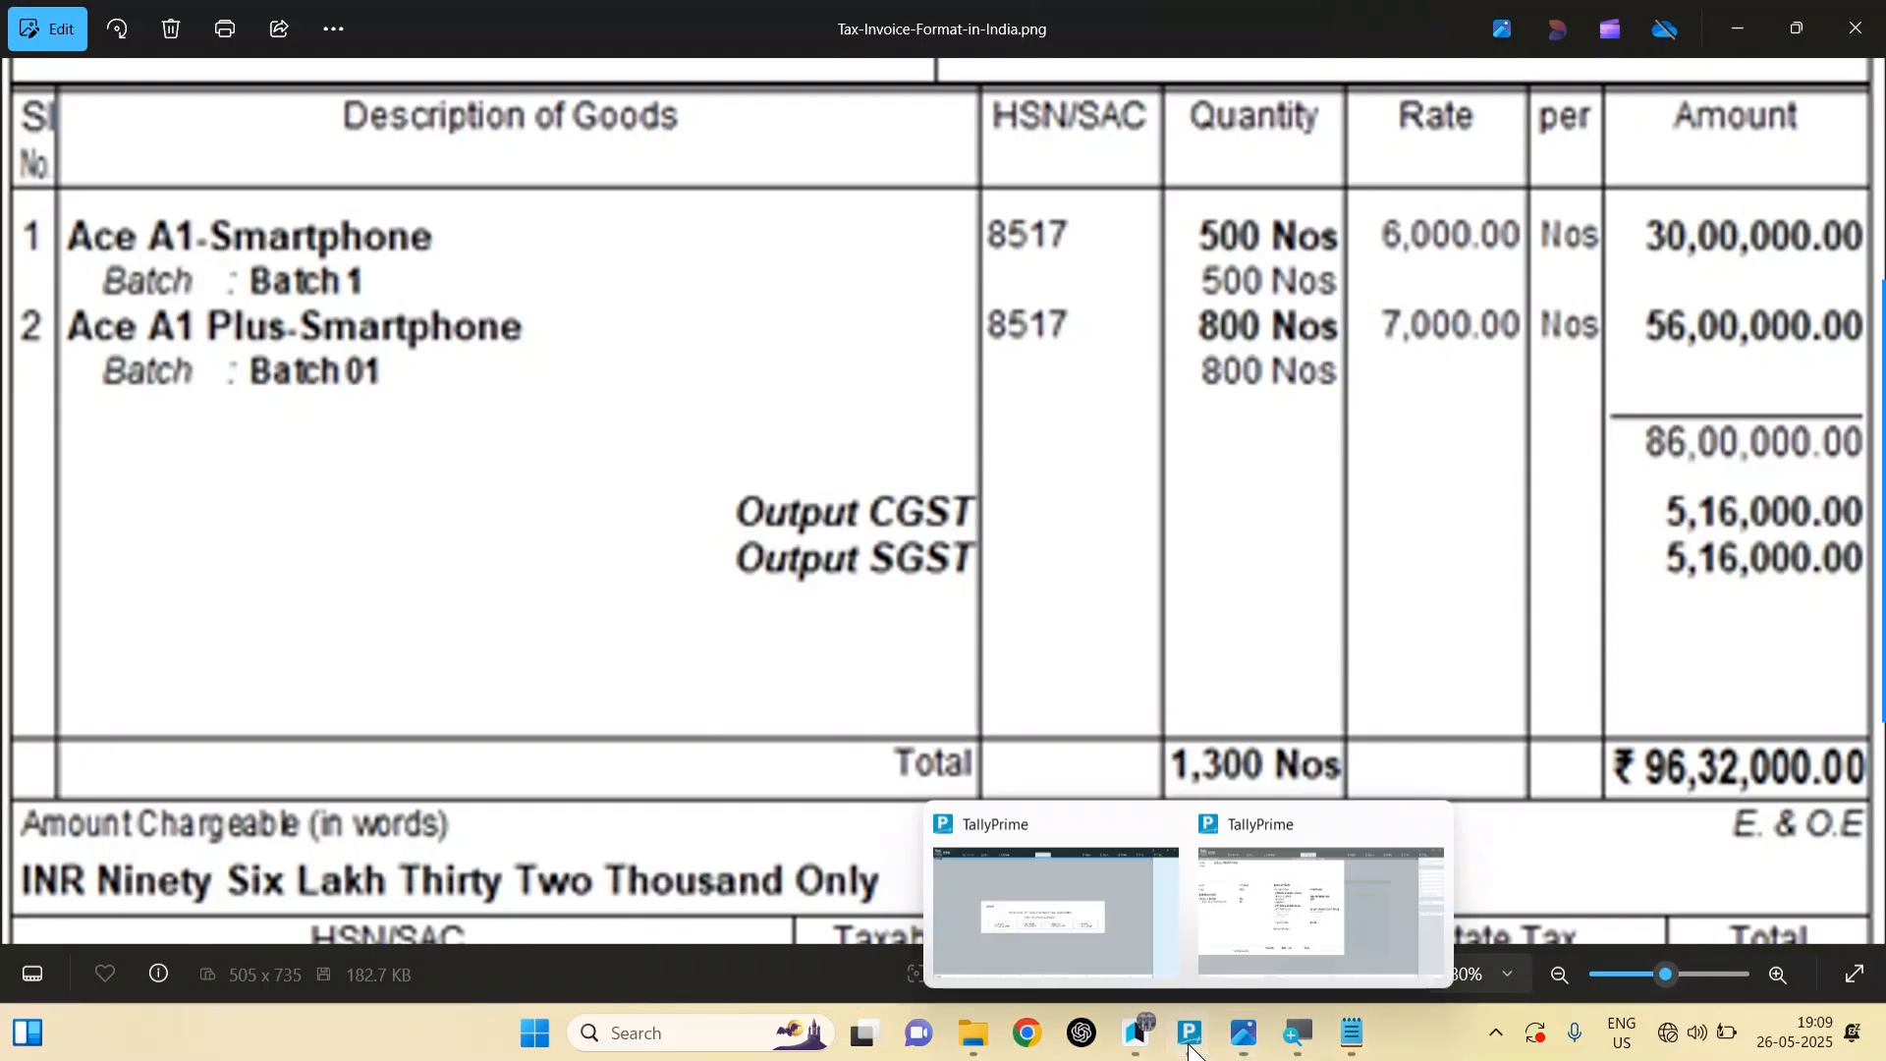
{"action": "left_click", "coordinate": [1263, 947]}
{"action": "key", "text": "Return"}
Step: Specify GST rate details as Taxable at 12%, save the item, and start the next name with ACE
{"action": "key", "text": "Down"}
{"action": "key", "text": "Return"}
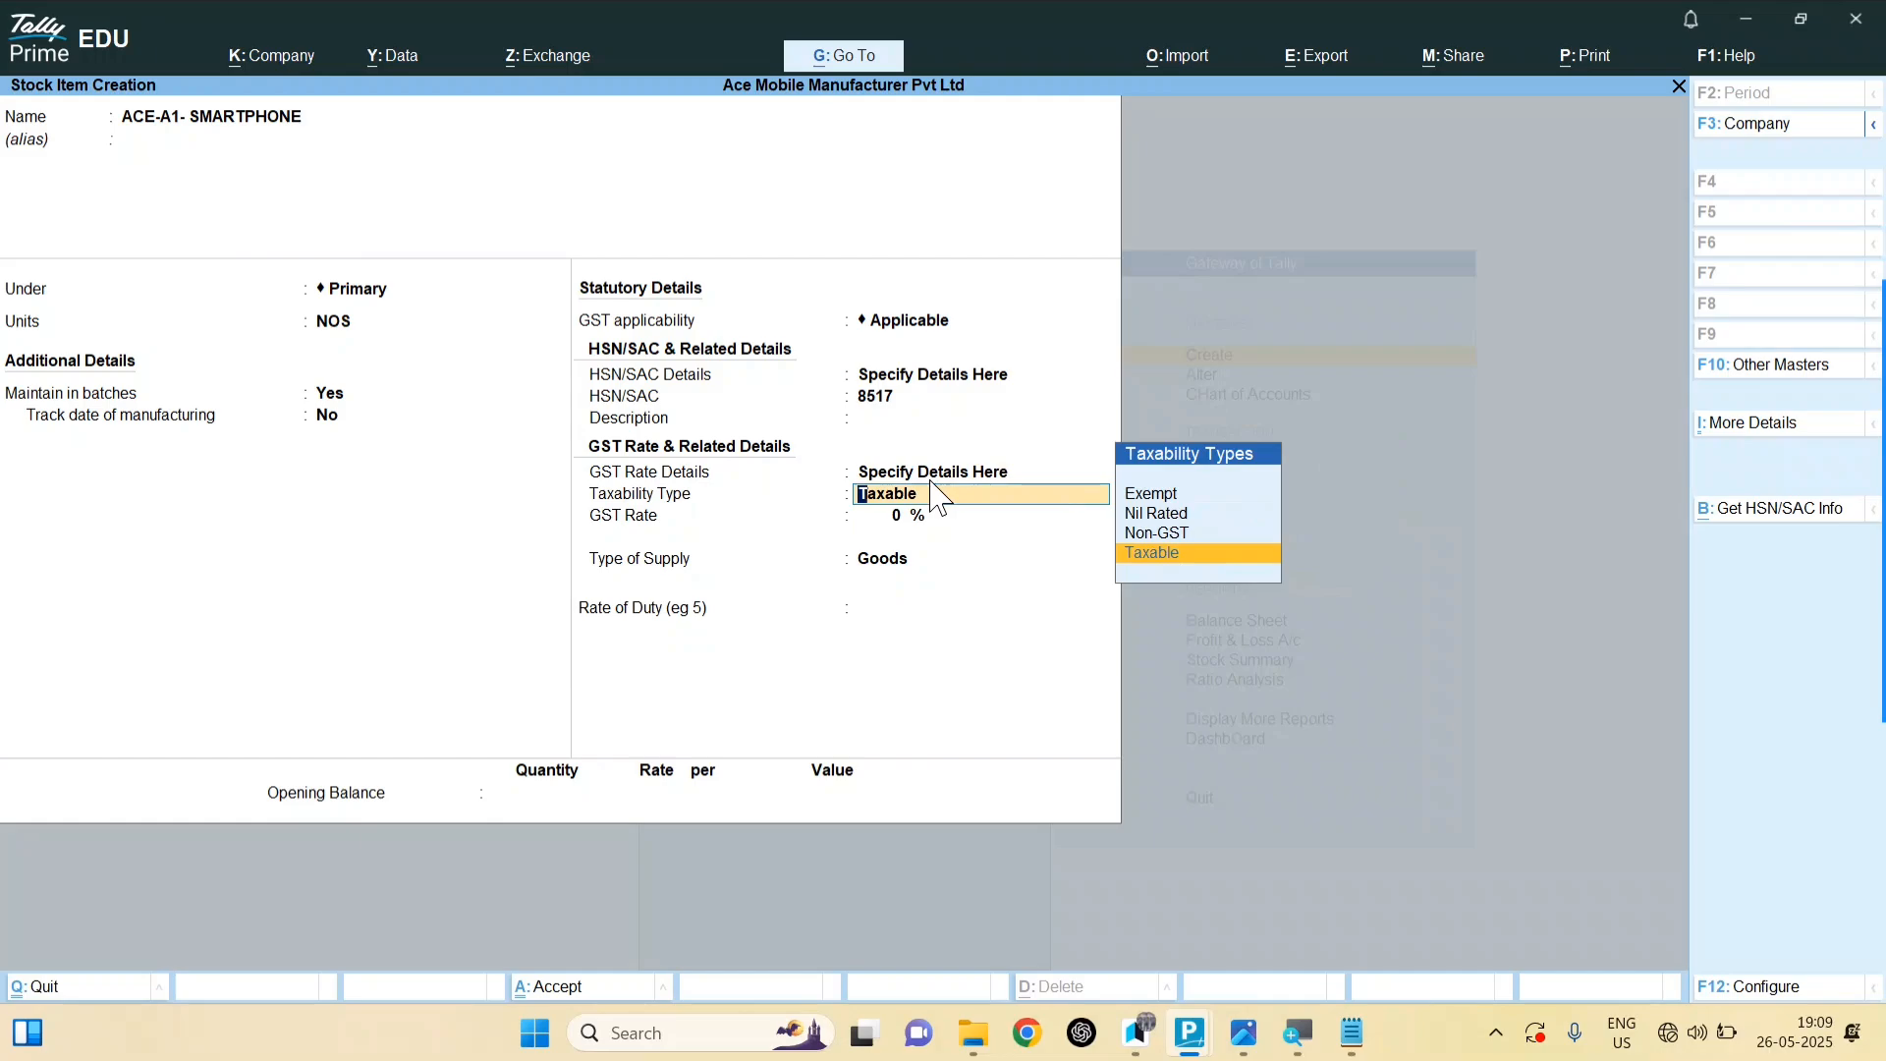
{"action": "key", "text": "Return"}
{"action": "key", "text": "alt+Tab"}
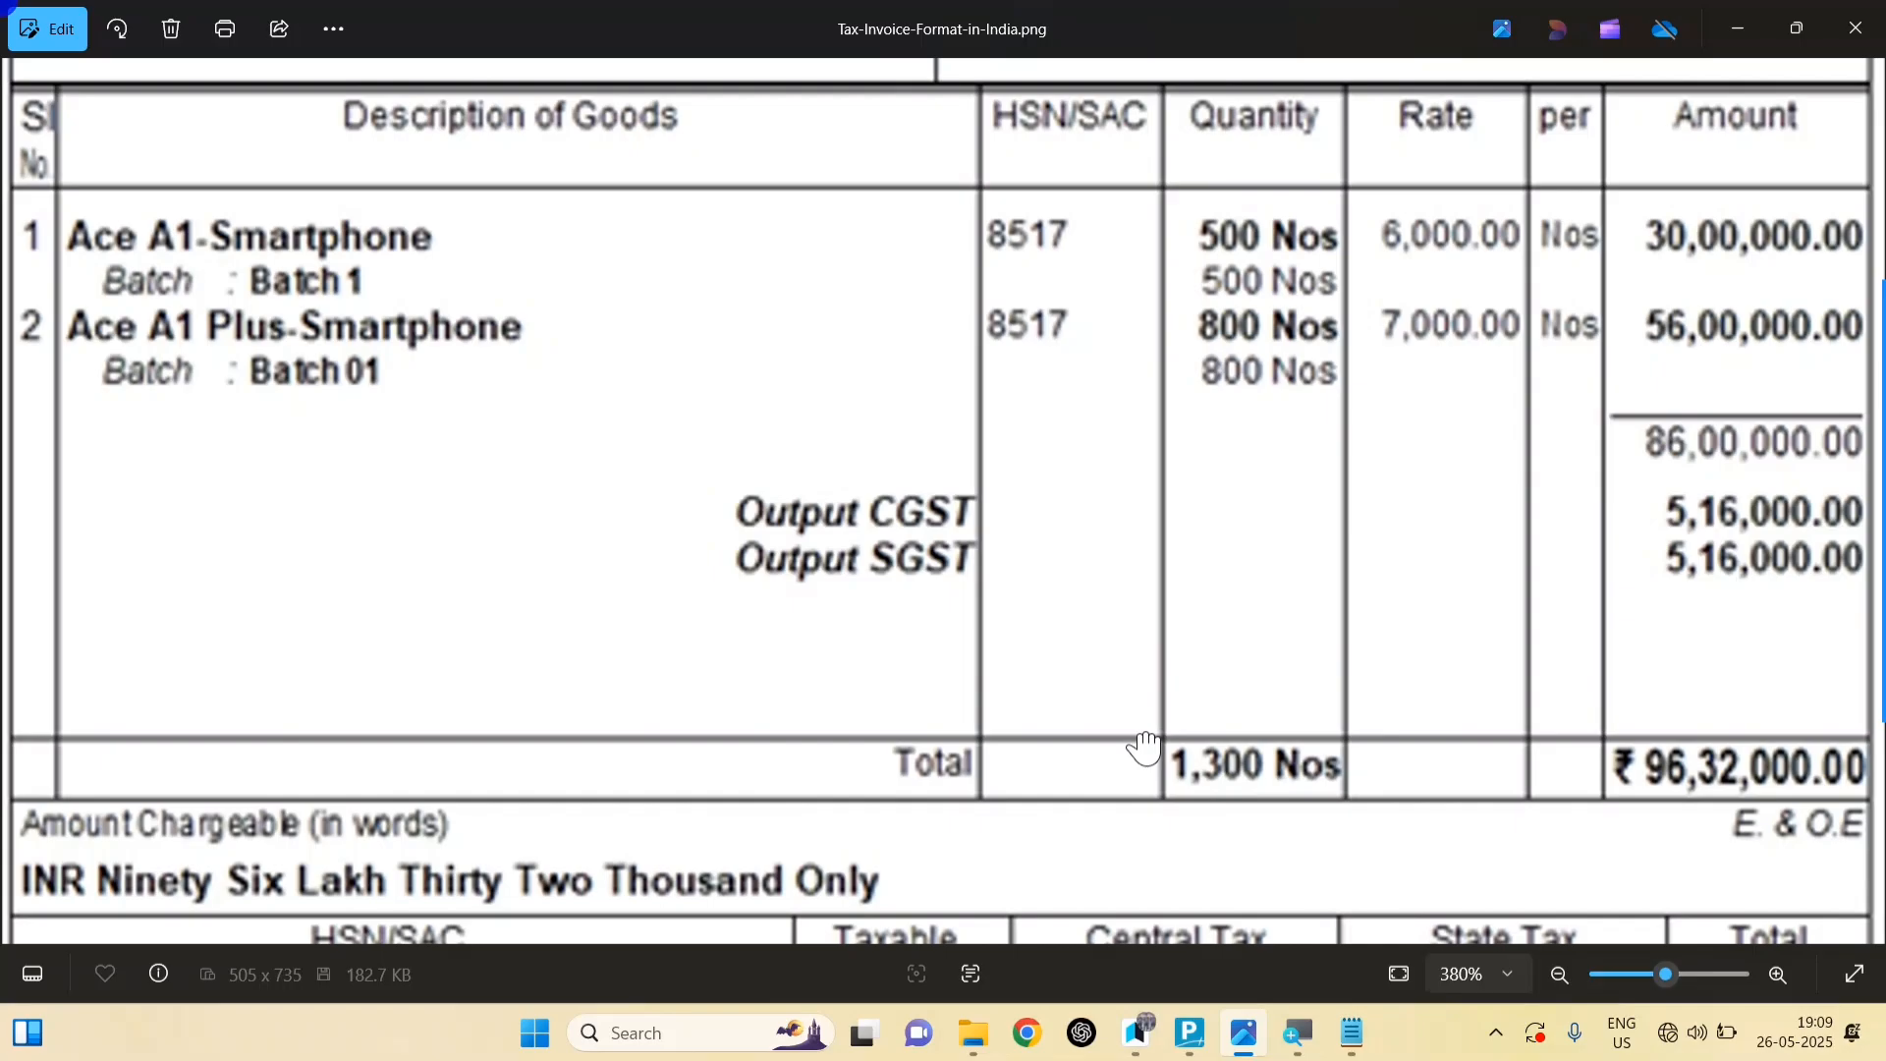
{"action": "scroll", "coordinate": [1145, 747], "scroll_direction": "down", "scroll_amount": 5}
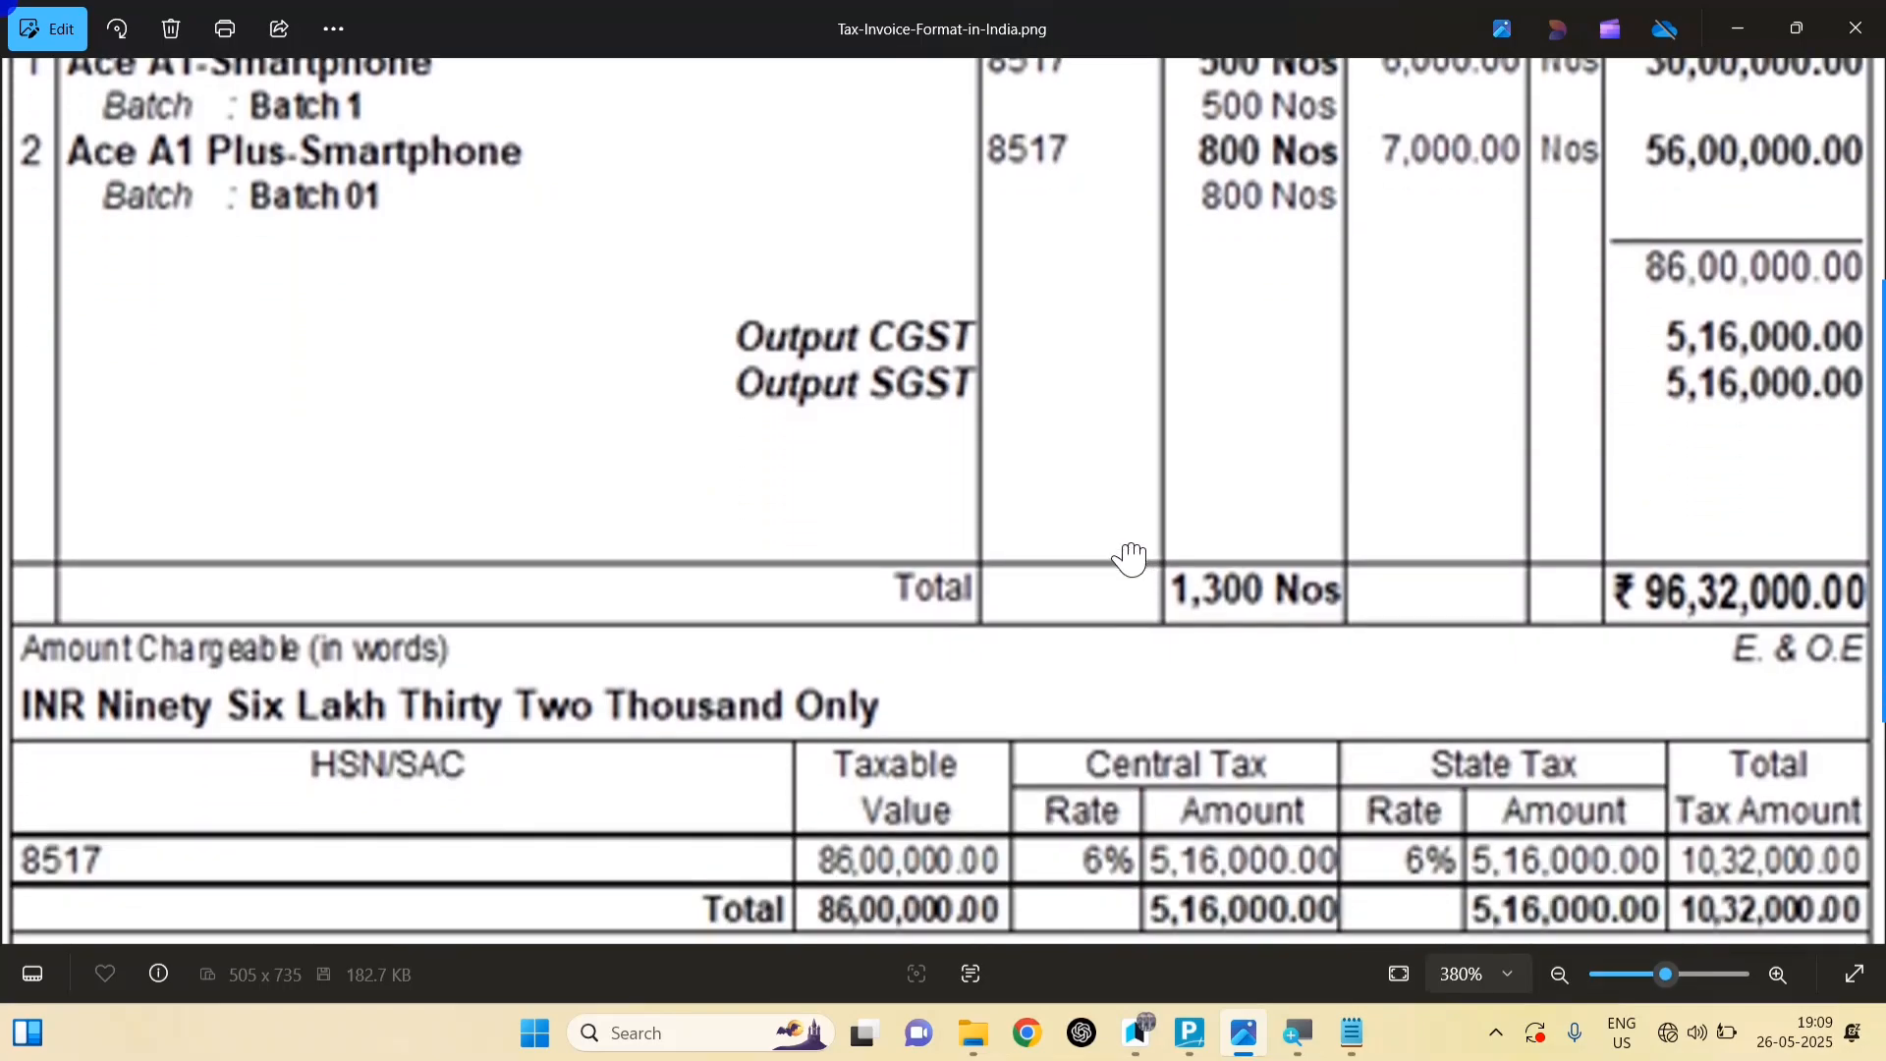
{"action": "scroll", "coordinate": [1139, 700], "scroll_direction": "up", "scroll_amount": 4}
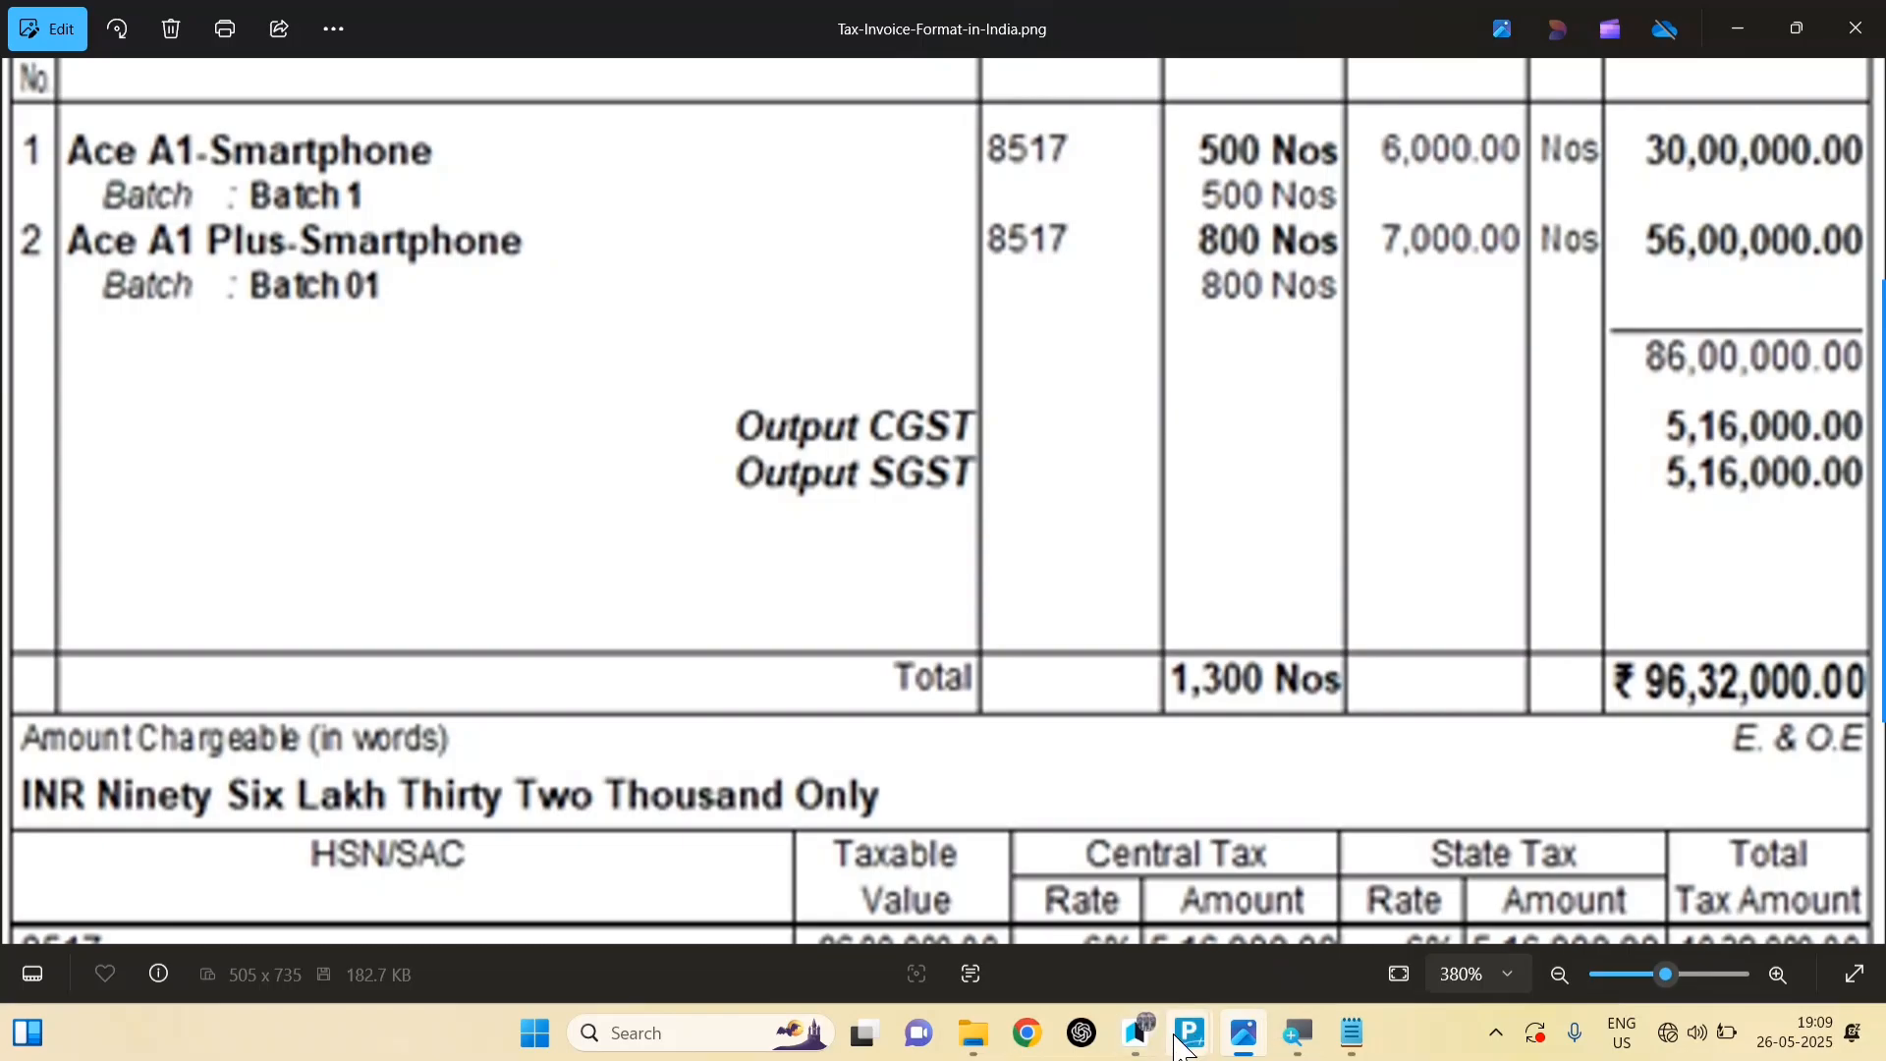
{"action": "mouse_move", "coordinate": [1190, 1033]}
{"action": "left_click", "coordinate": [1277, 908]}
{"action": "type", "text": "12"}
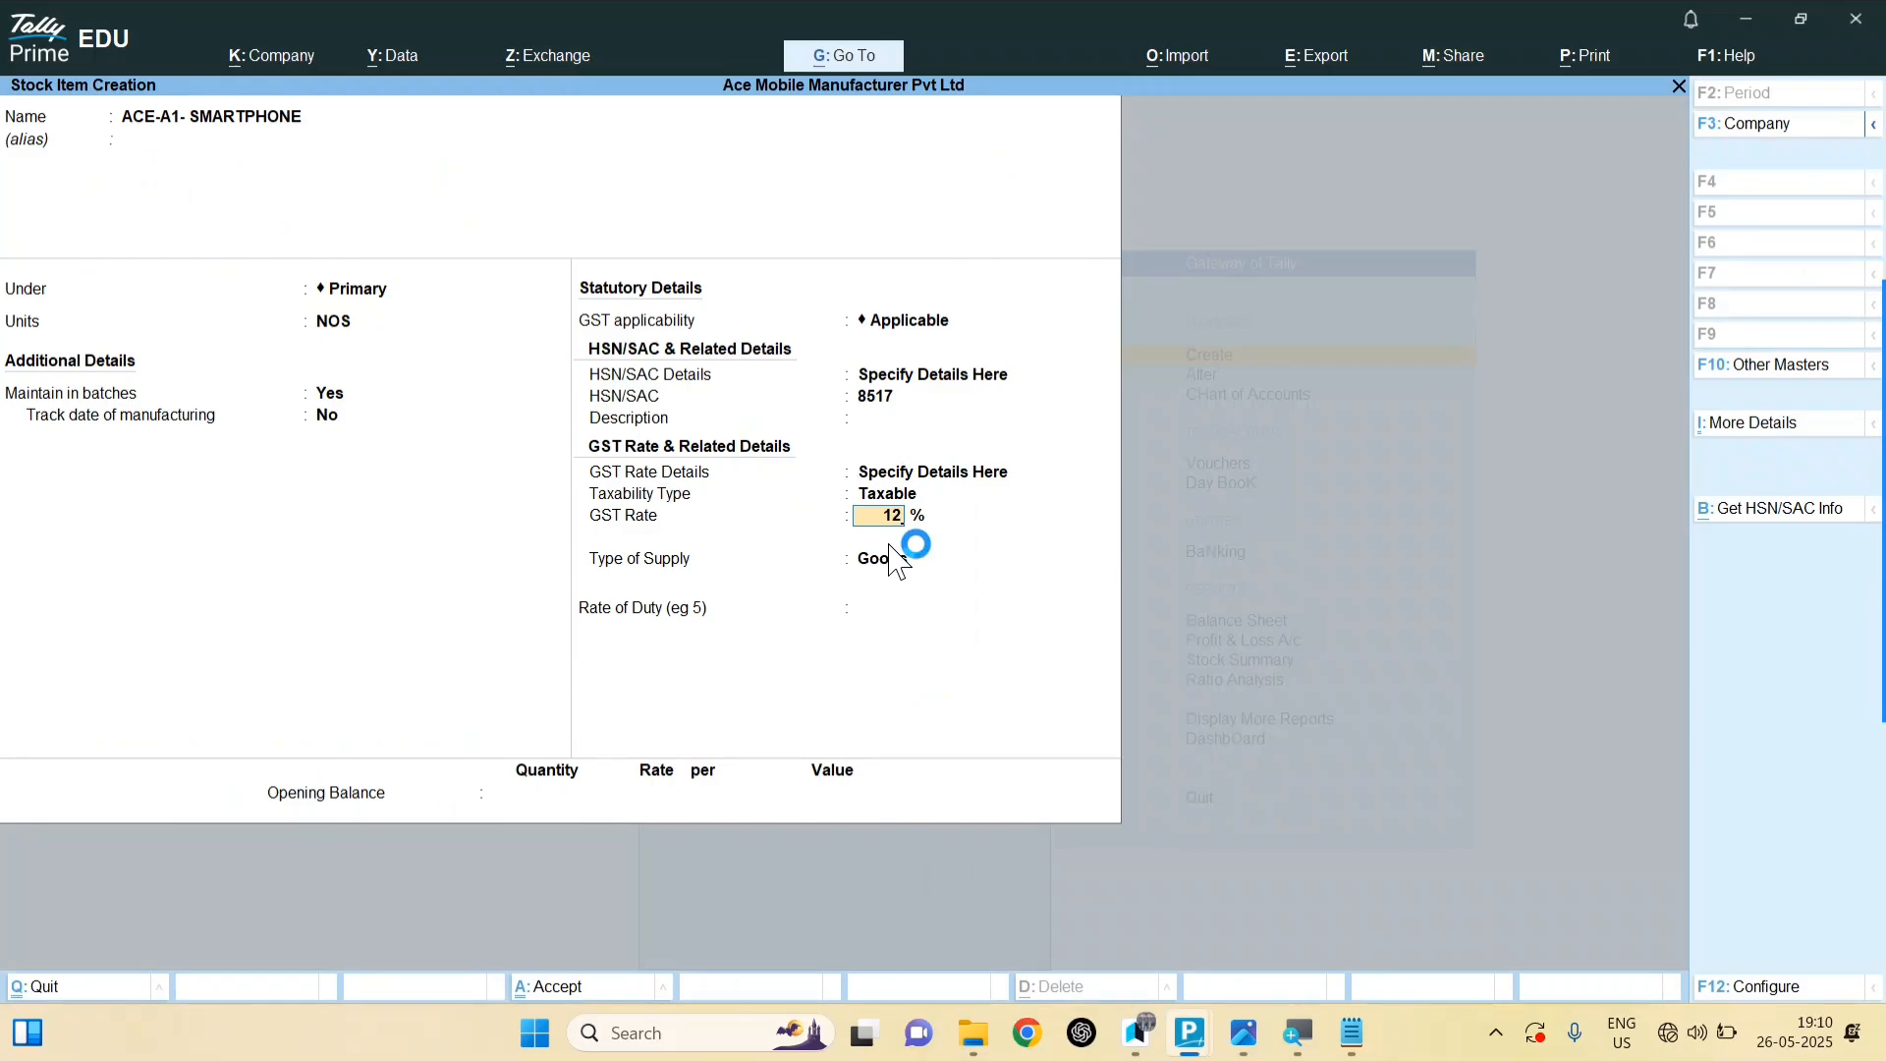
{"action": "key", "text": "Return"}
{"action": "key", "text": "ctrl+a"}
{"action": "type", "text": "A"}
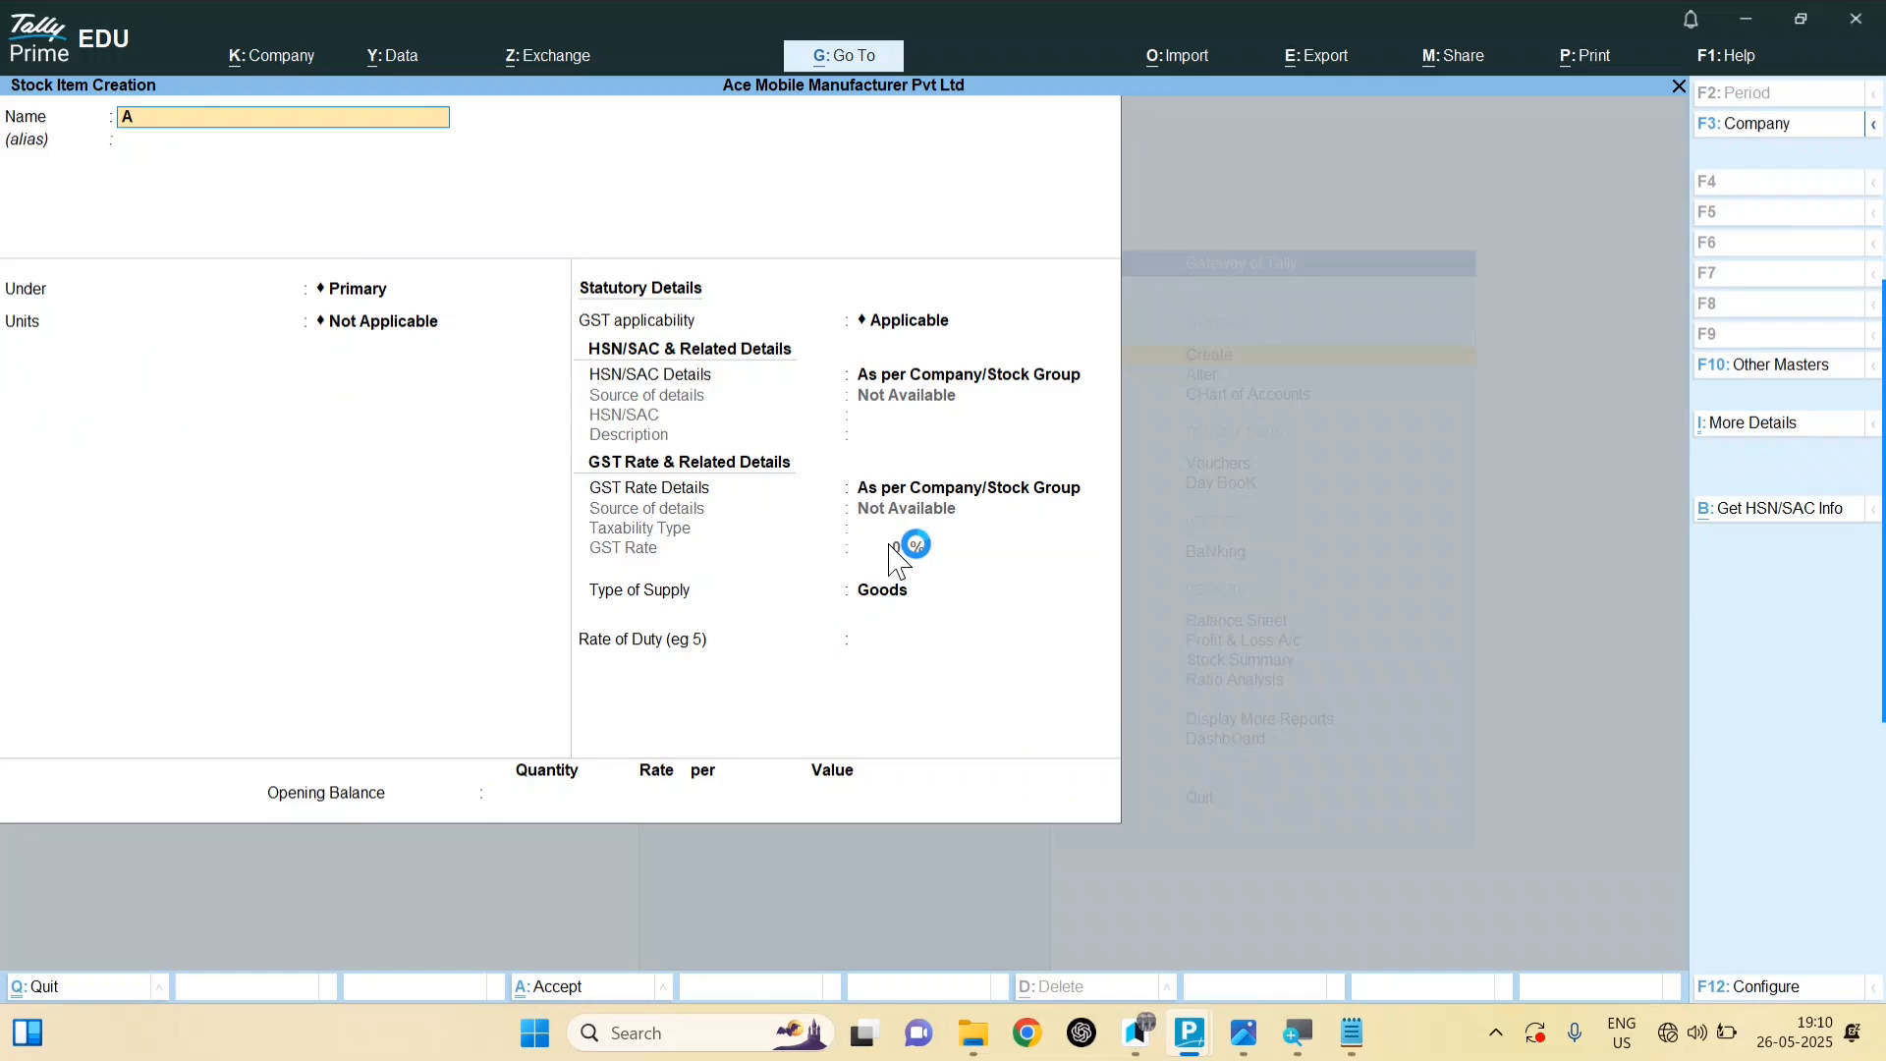
{"action": "type", "text": "CE-"}
Step: Name the new item ACE-A1-PLUS SMARTPHONE and turn on batch tracking
{"action": "key", "text": "alt+Tab"}
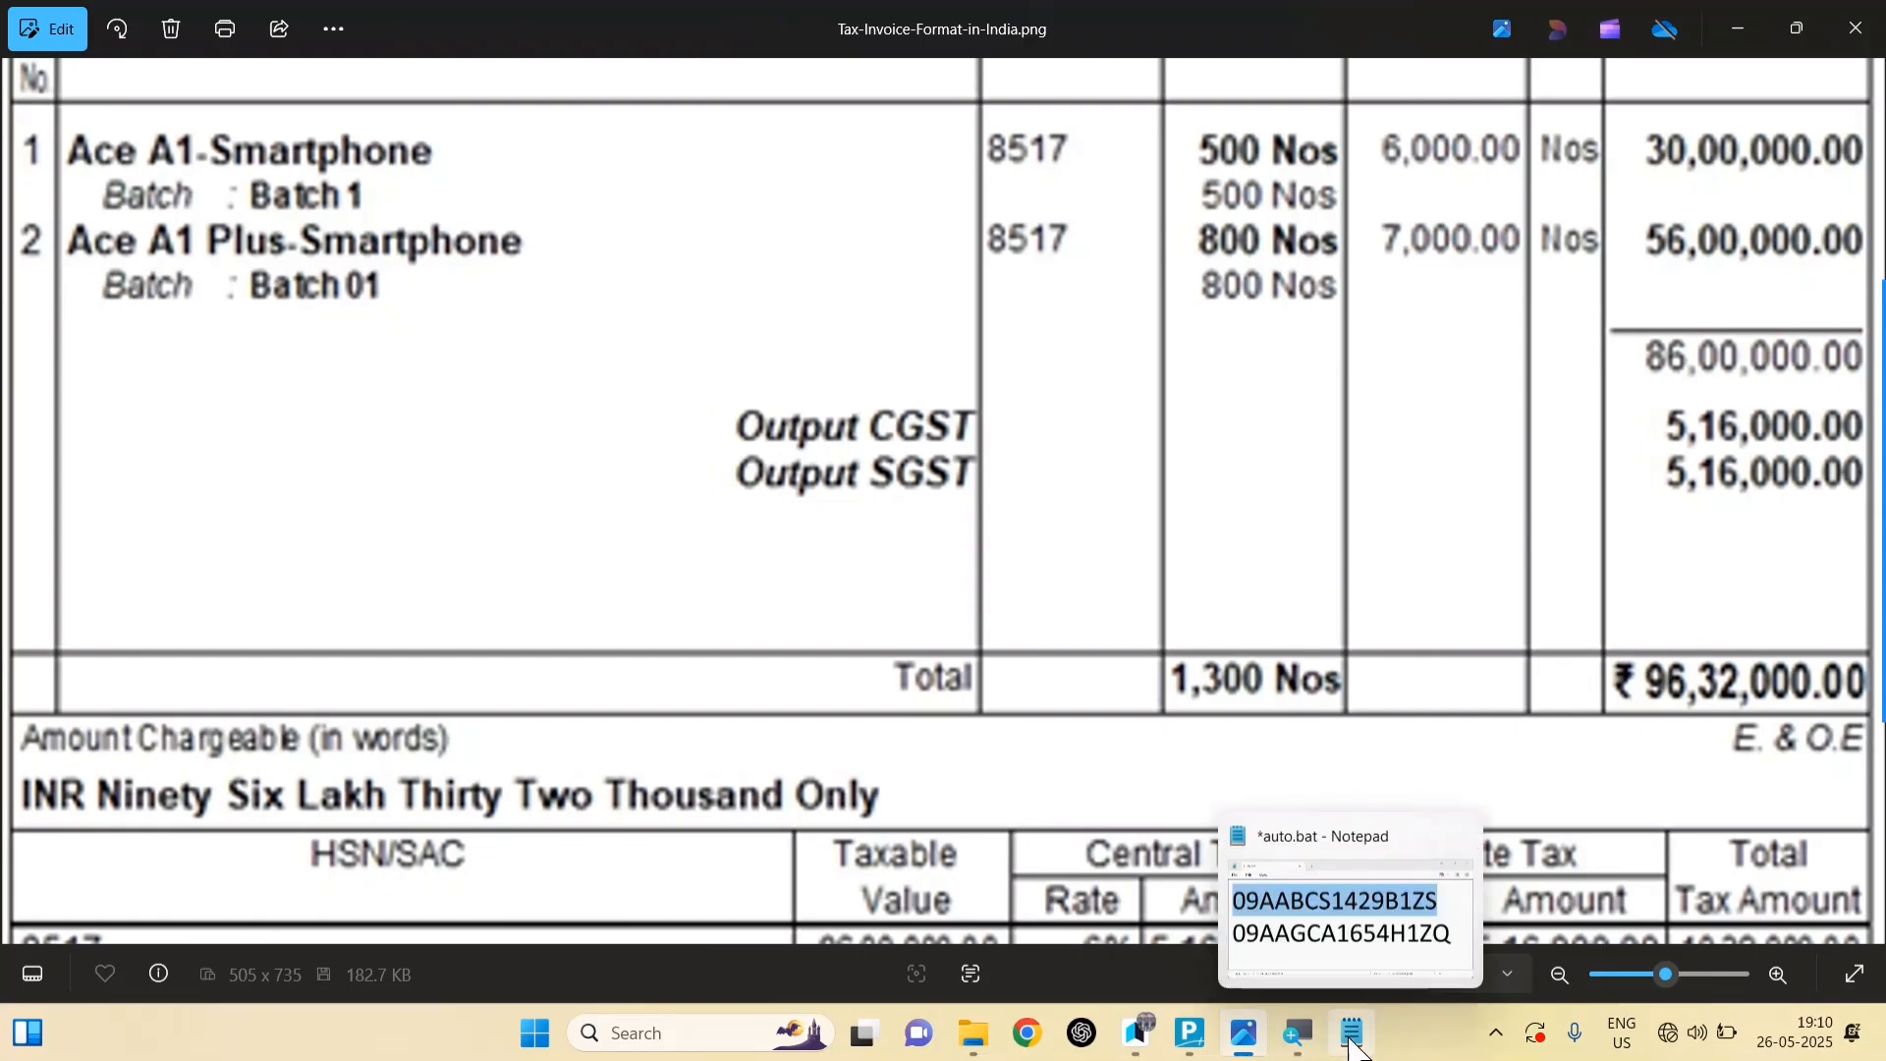
{"action": "left_click", "coordinate": [1312, 940]}
{"action": "type", "text": "A1-PLUS S"}
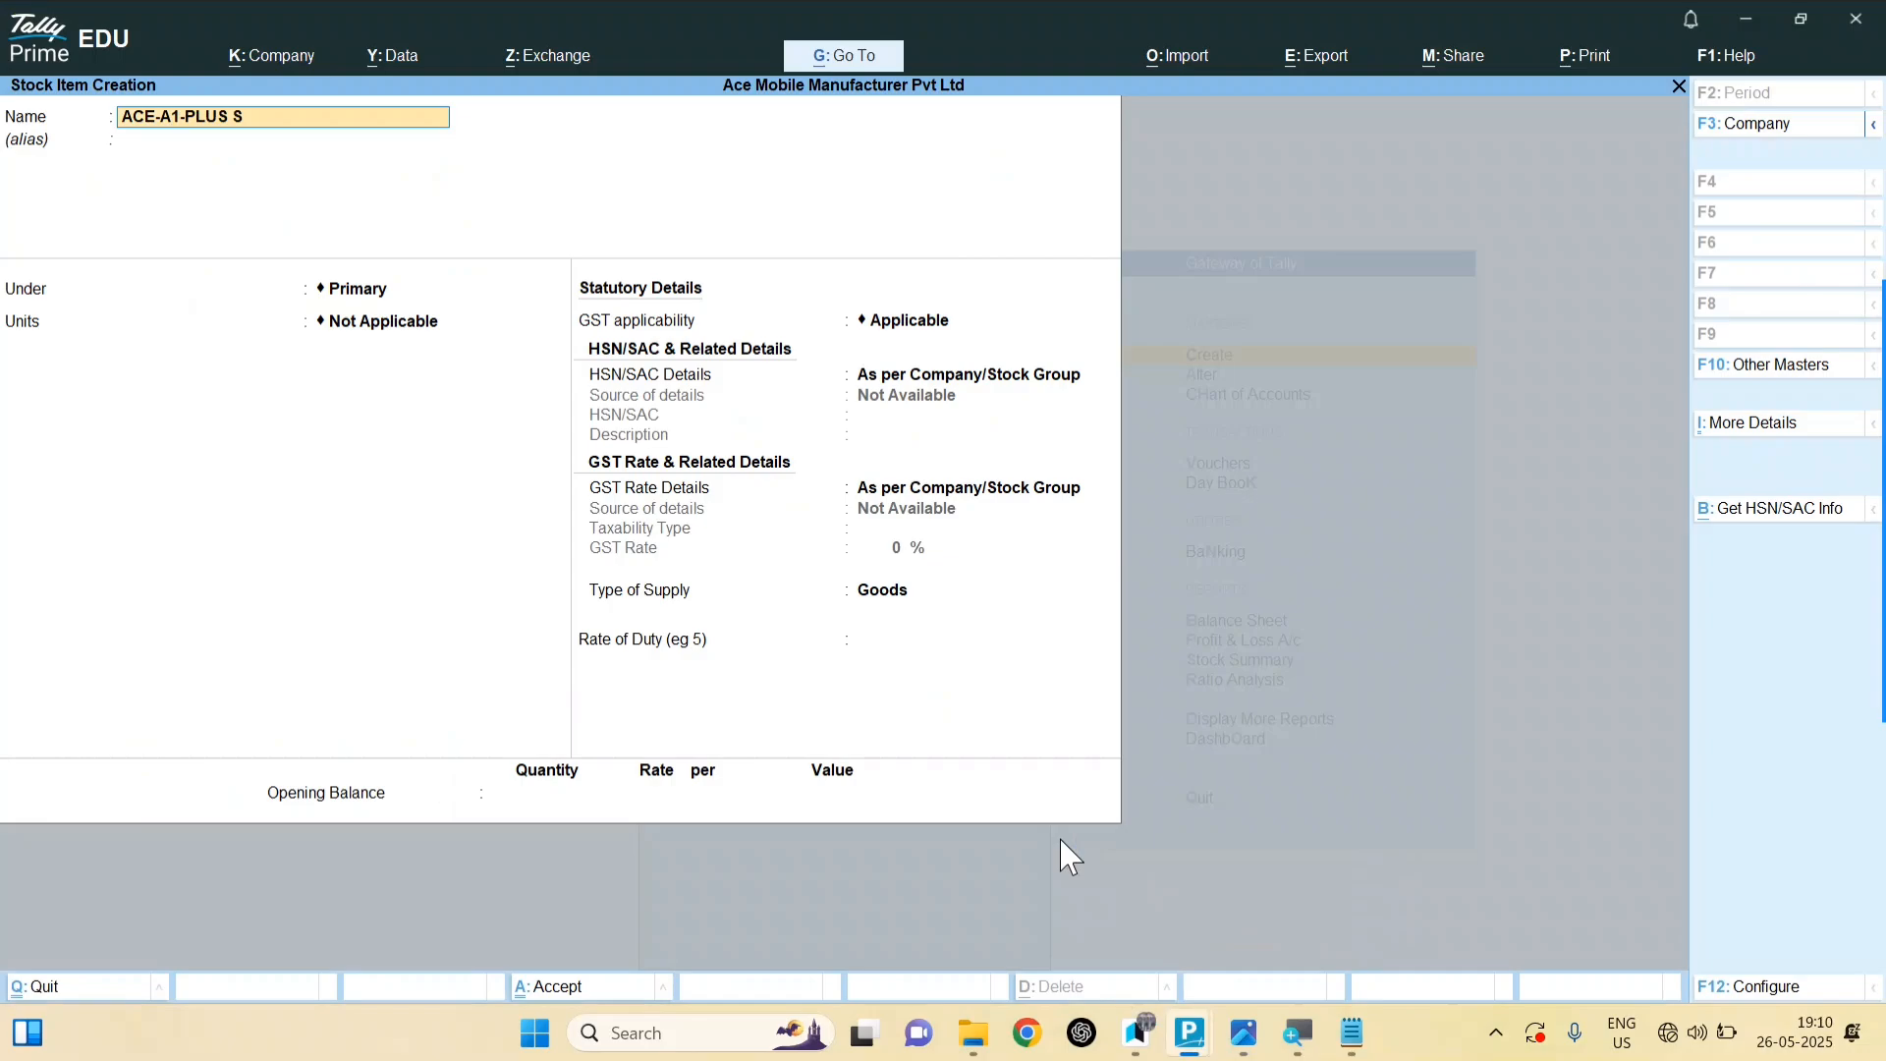
{"action": "type", "text": "MARTPHONE"}
{"action": "key", "text": "Return"}
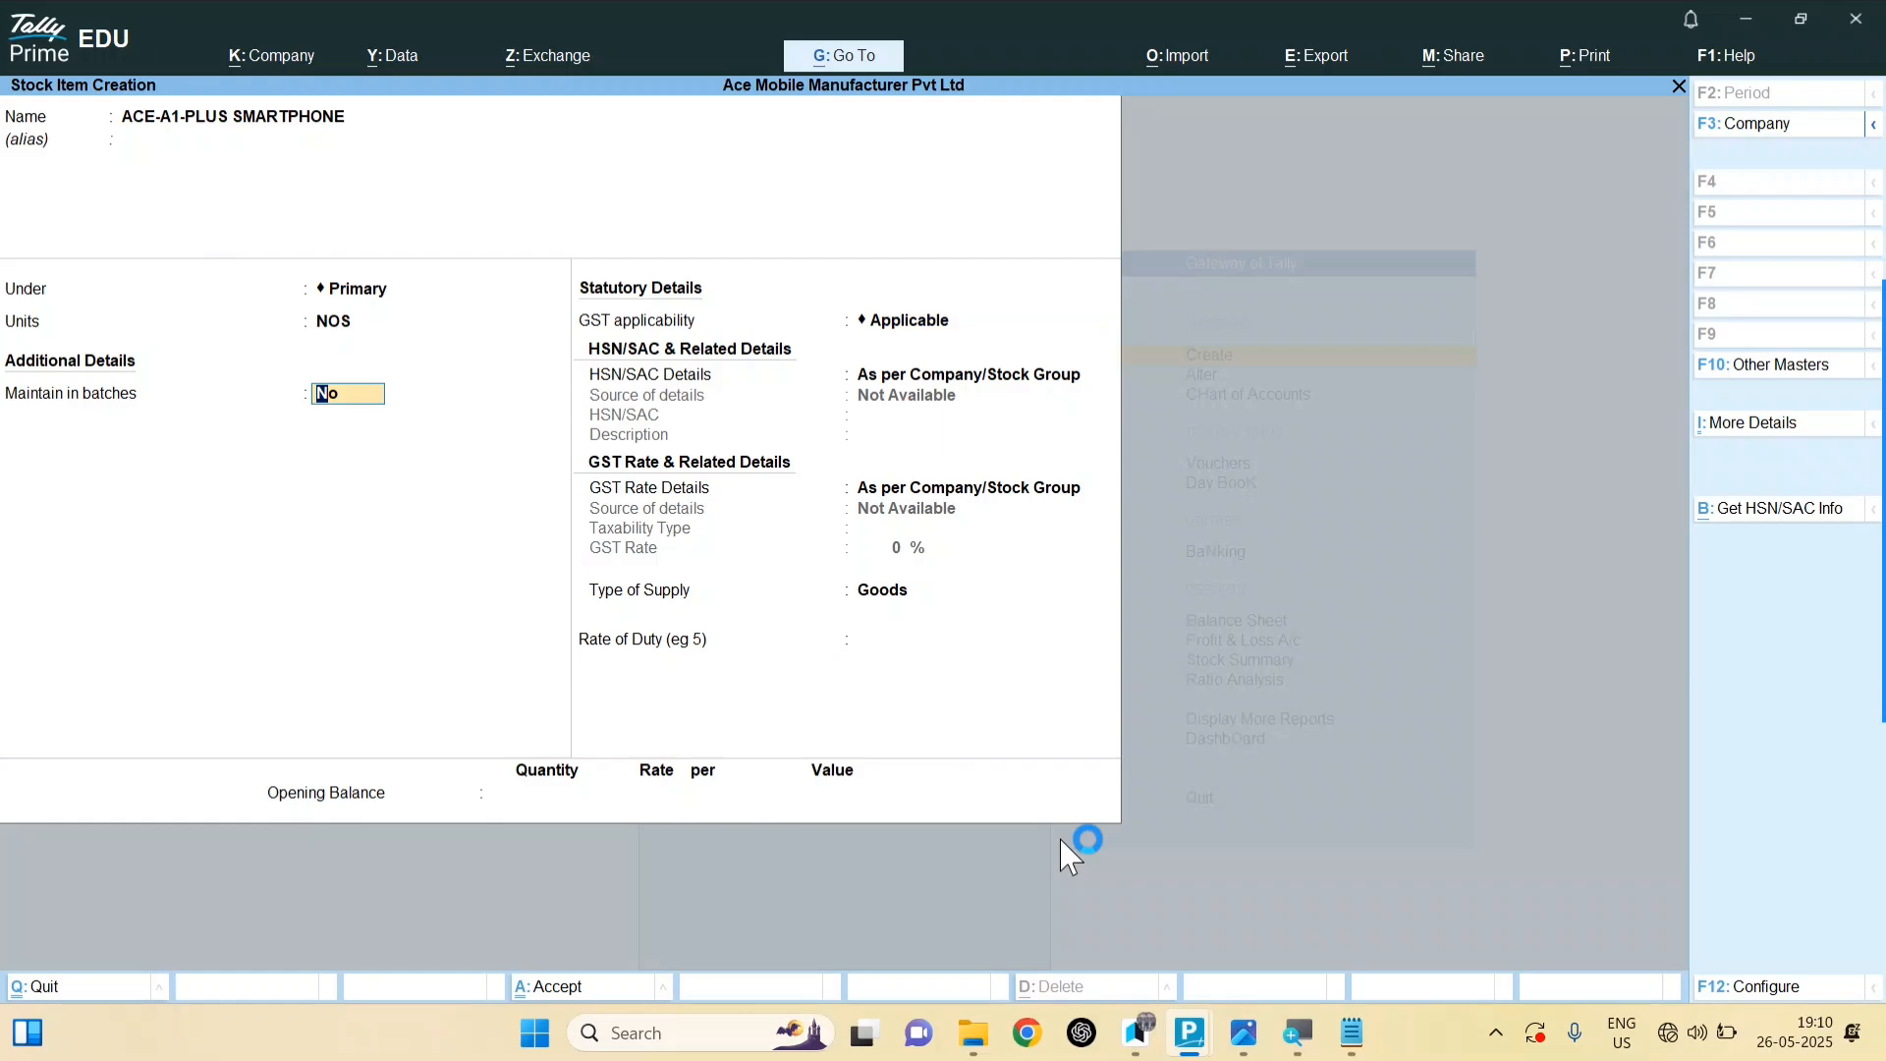
{"action": "key", "text": "y"}
{"action": "key", "text": "Return"}
{"action": "key", "text": "Return"}
{"action": "key", "text": "Return"}
Step: Give it HSN/SAC 8517, Taxable at 12% GST, and save the stock item
{"action": "key", "text": "Down"}
{"action": "key", "text": "Return"}
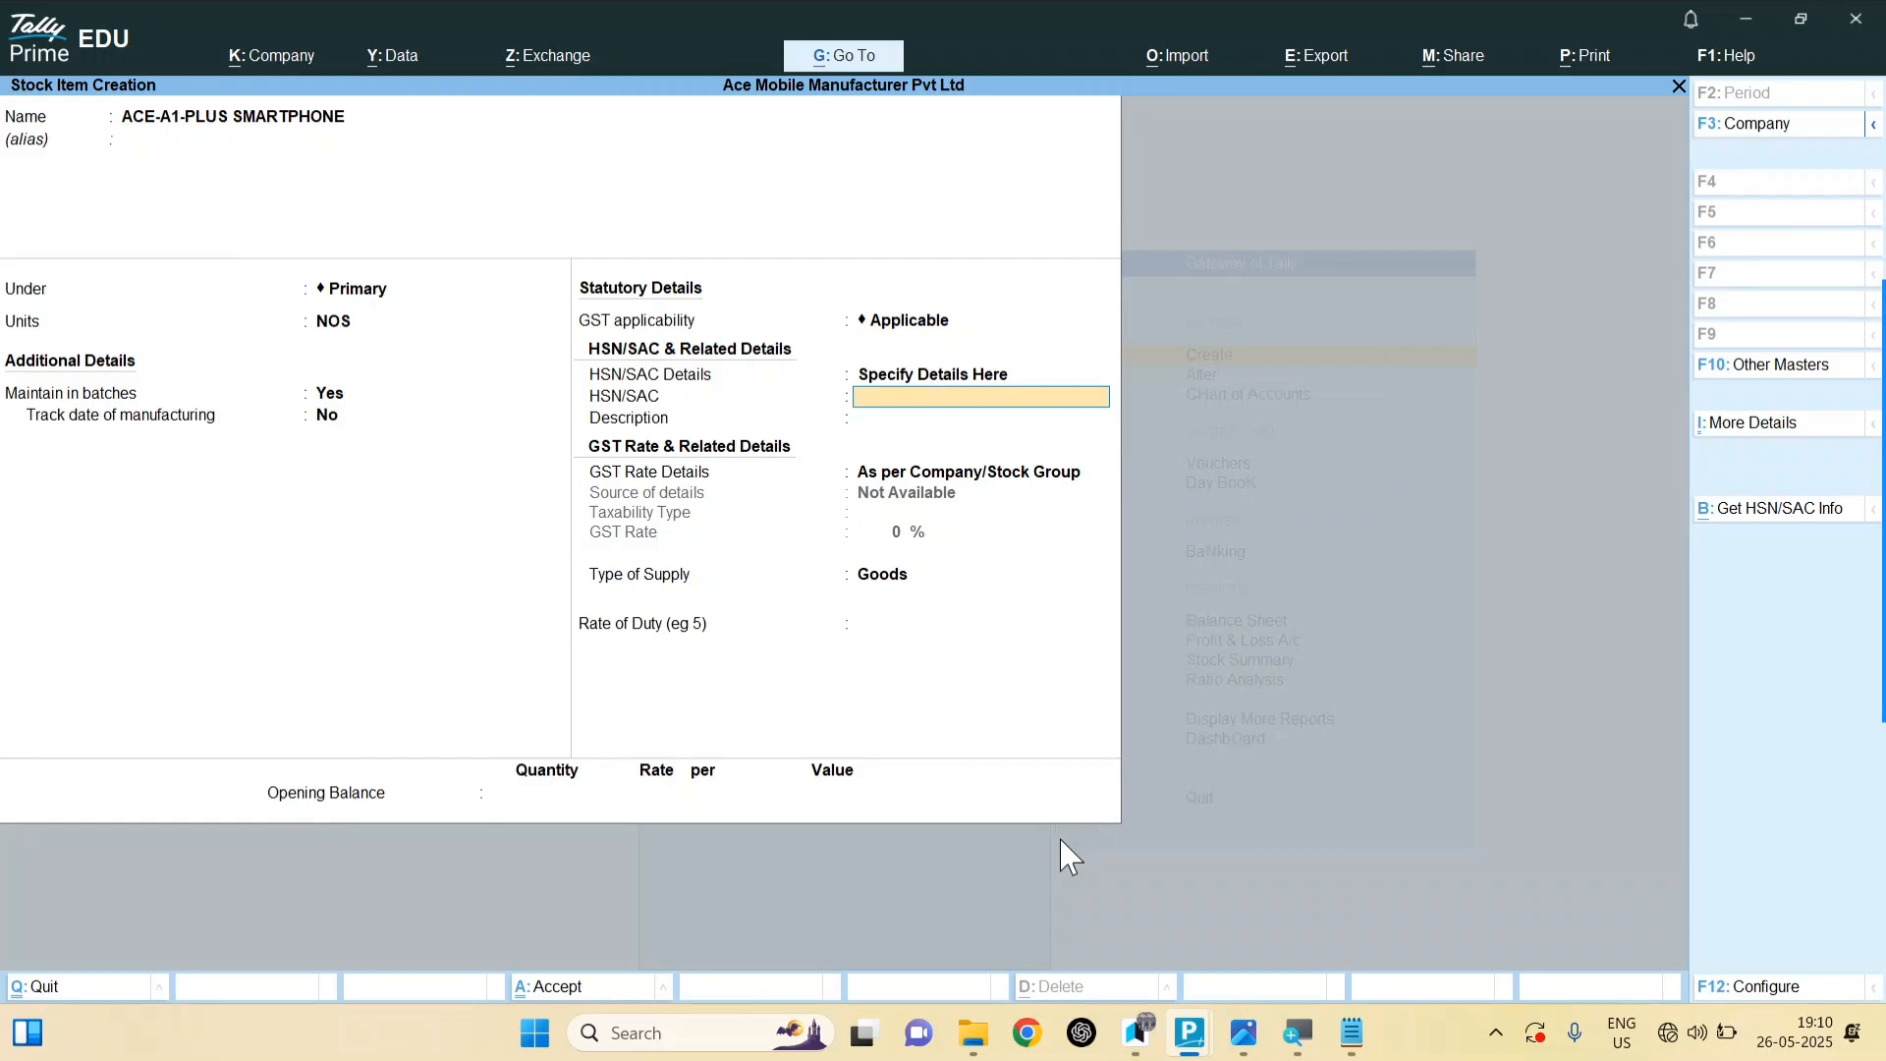
{"action": "type", "text": "8517"}
{"action": "key", "text": "Return"}
{"action": "key", "text": "Return"}
{"action": "key", "text": "Down"}
{"action": "key", "text": "Return"}
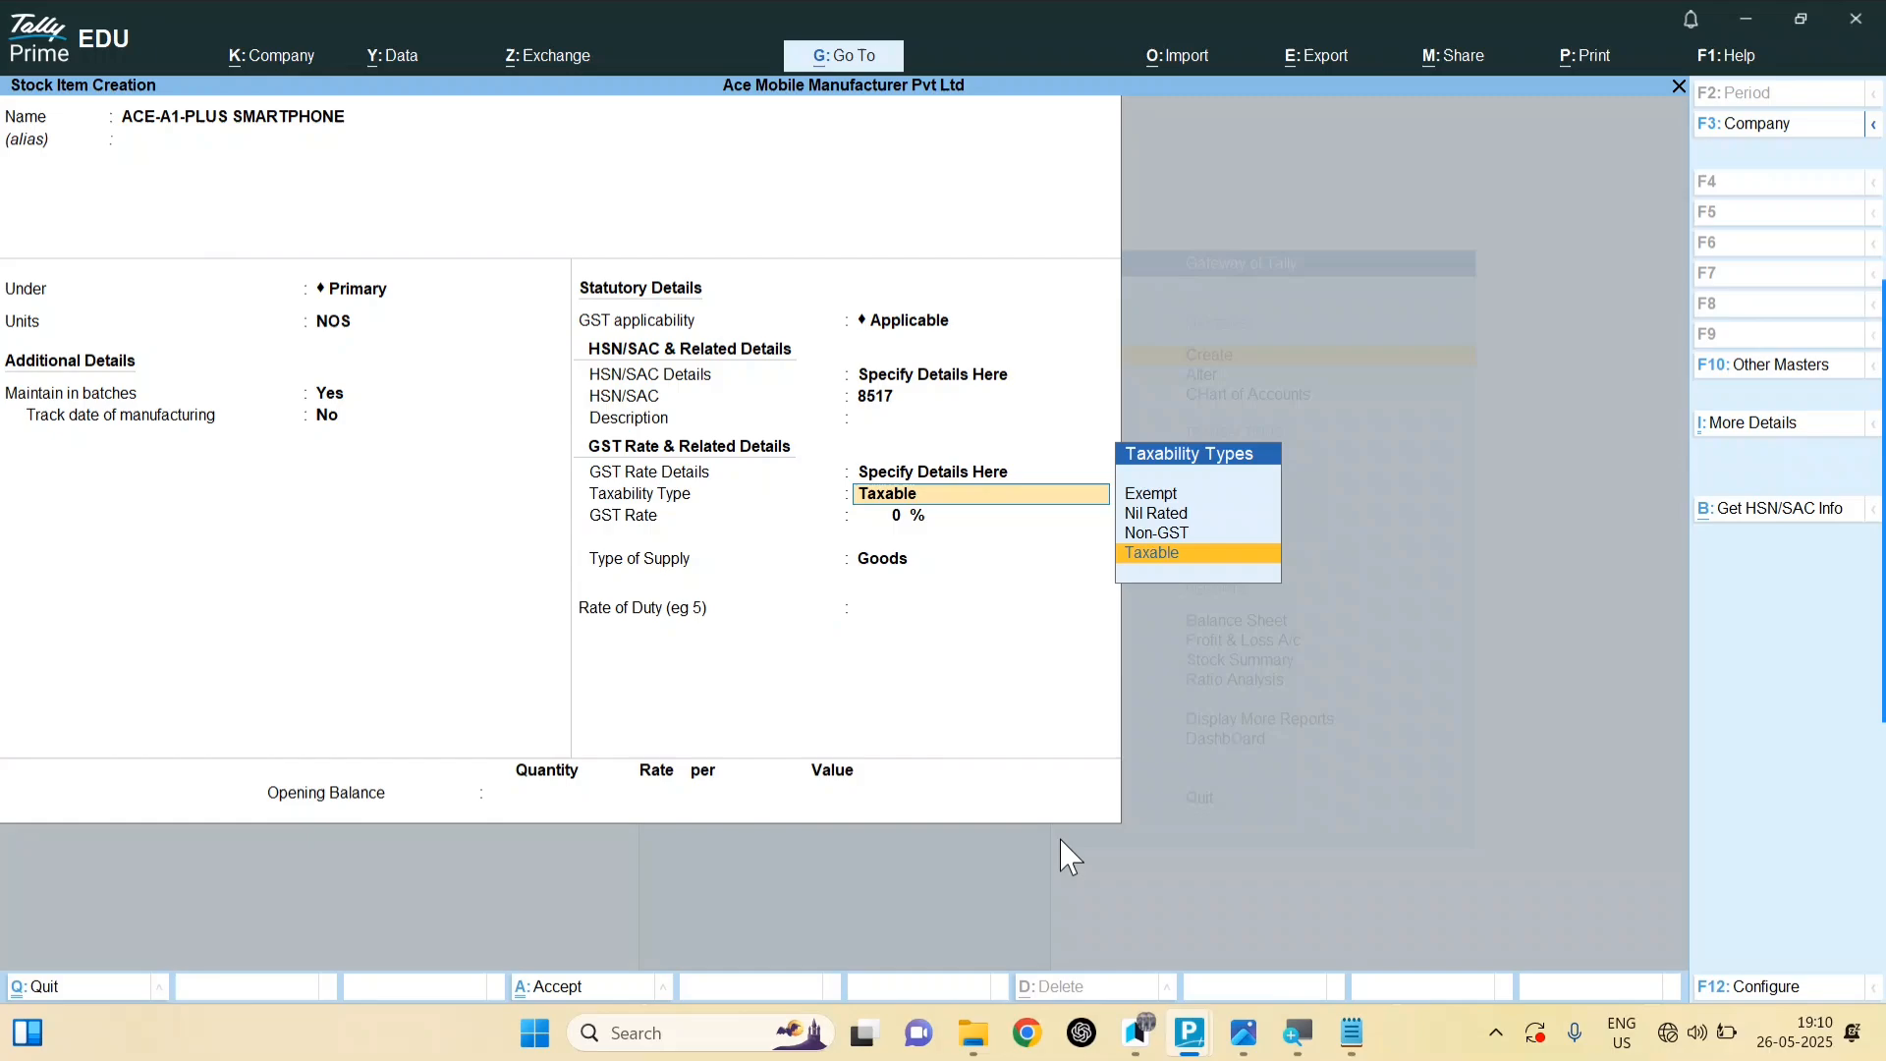
{"action": "key", "text": "Return"}
{"action": "type", "text": "12"}
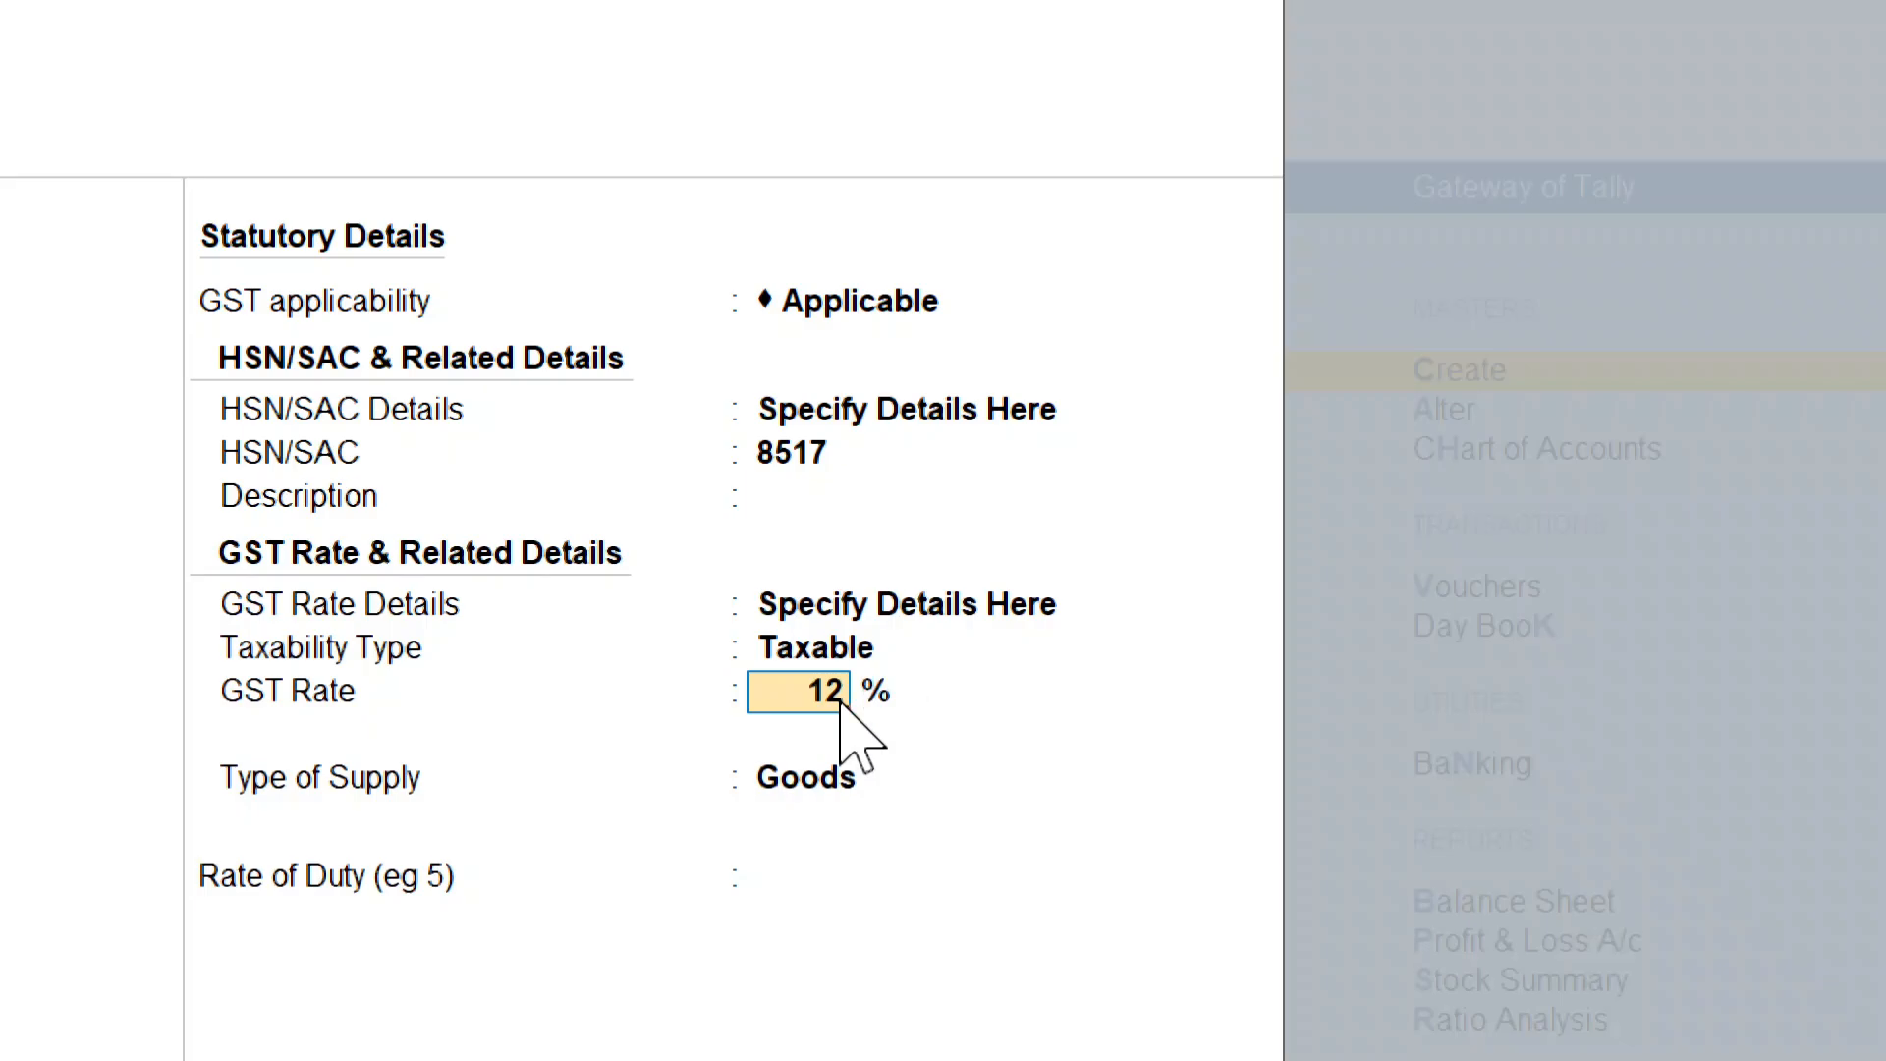
{"action": "key", "text": "Return"}
{"action": "key", "text": "Return"}
{"action": "key", "text": "Return"}
{"action": "key", "text": "Return"}
{"action": "key", "text": "Return"}
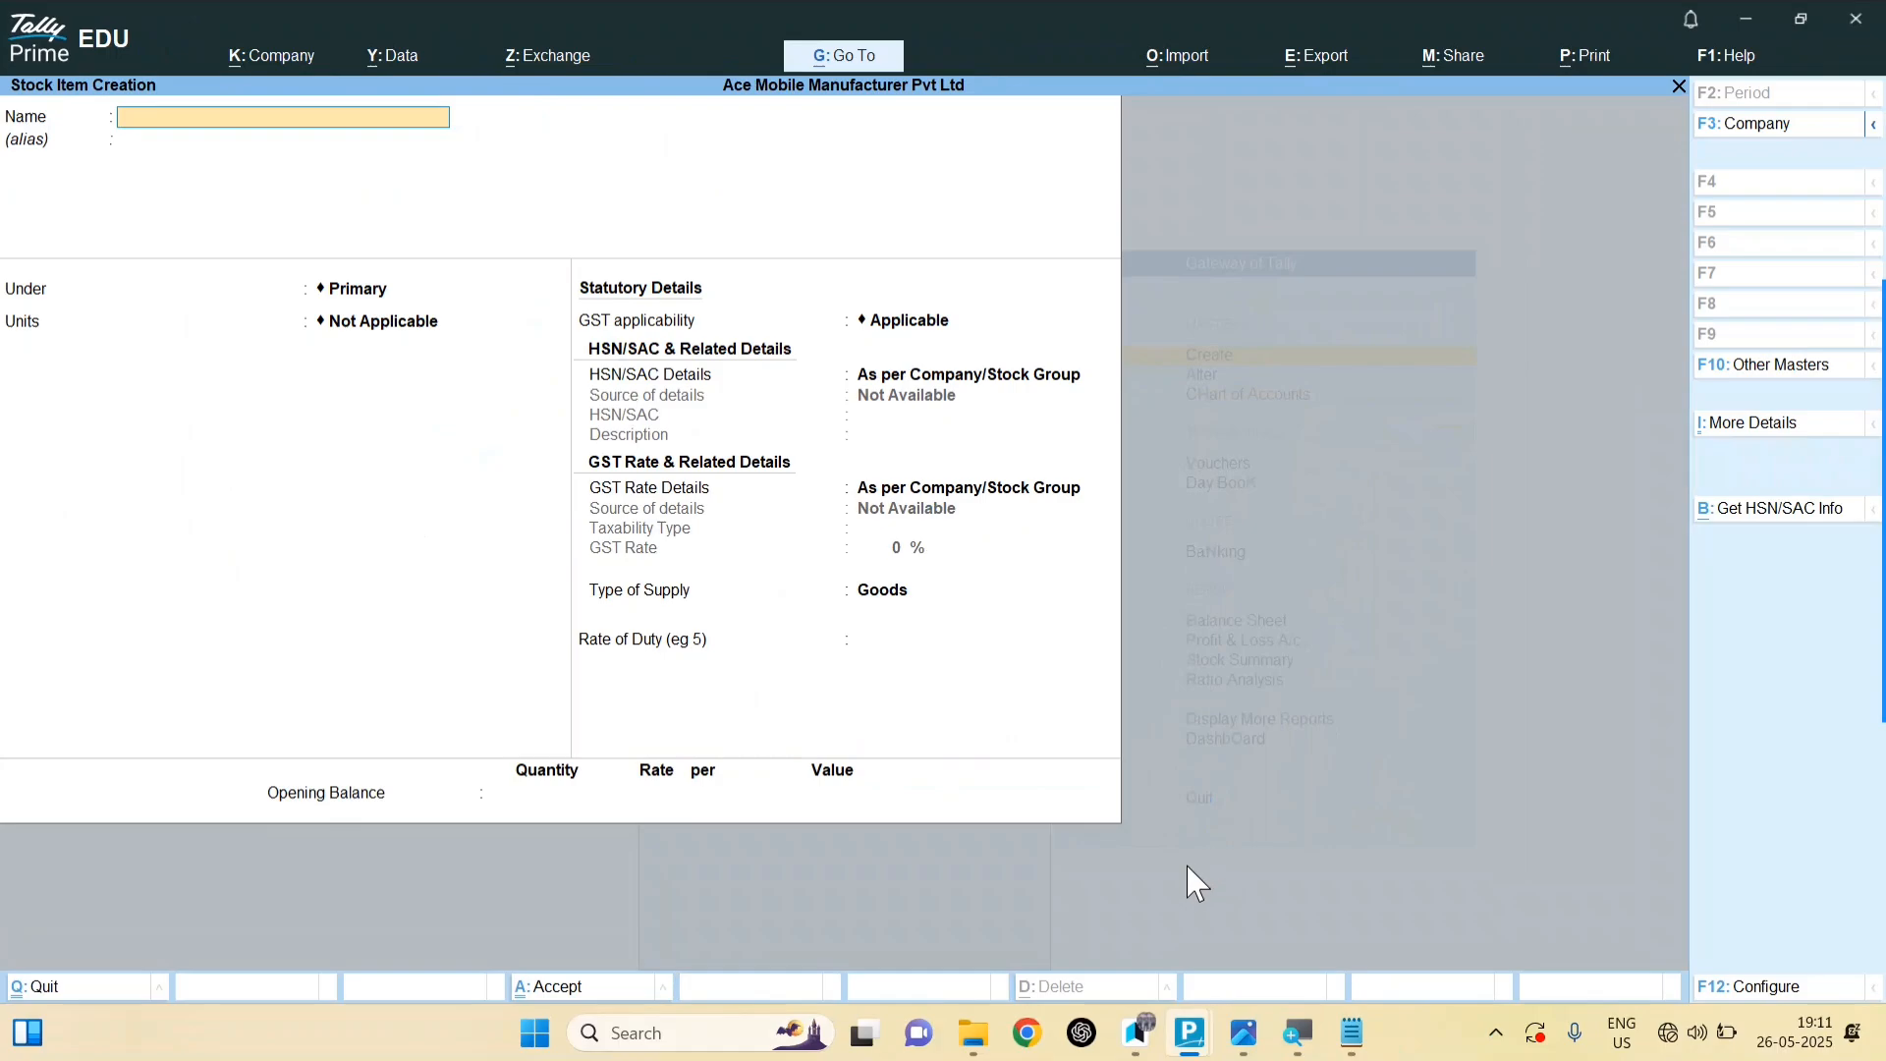
Step: Quit stock item creation and open Vouchers, landing on a blank Payment voucher No. 1
{"action": "left_click", "coordinate": [1246, 1037]}
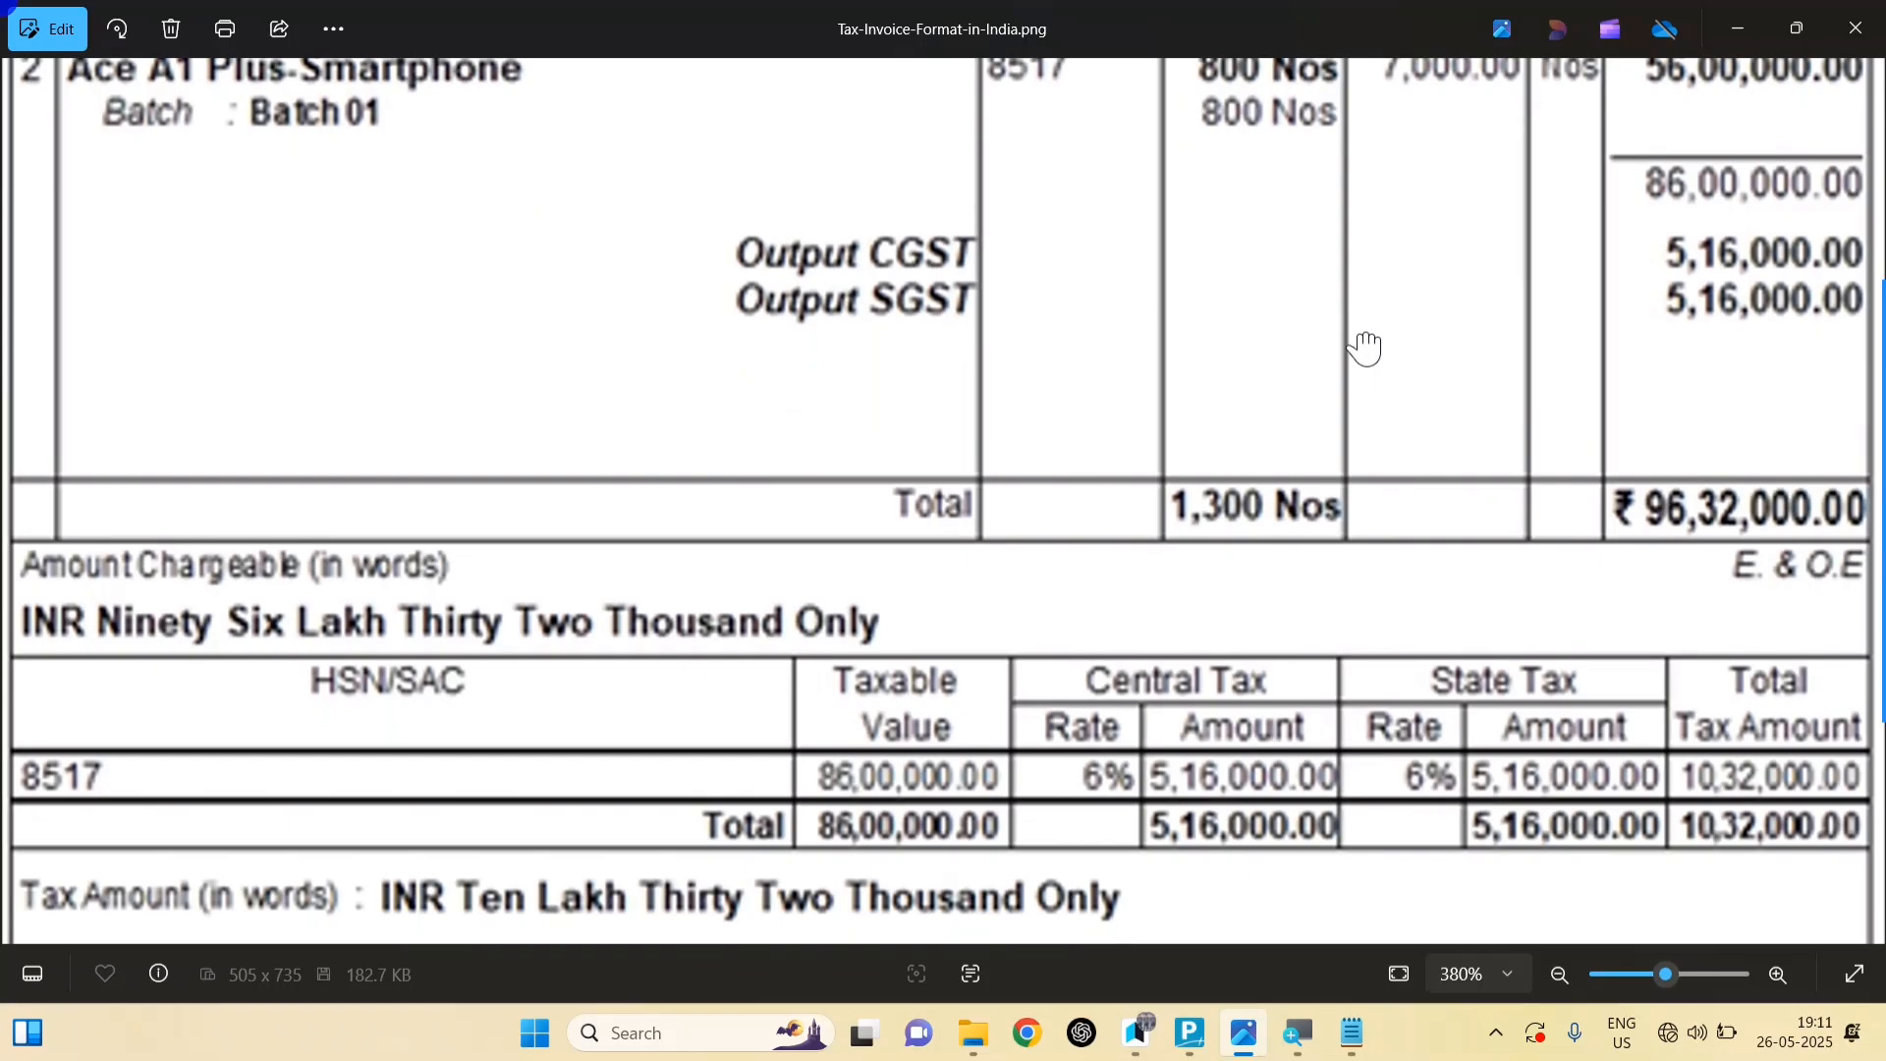
{"action": "left_click_drag", "start_coordinate": [1366, 349], "coordinate": [1387, 876]}
{"action": "left_click_drag", "start_coordinate": [1383, 391], "coordinate": [1385, 963]}
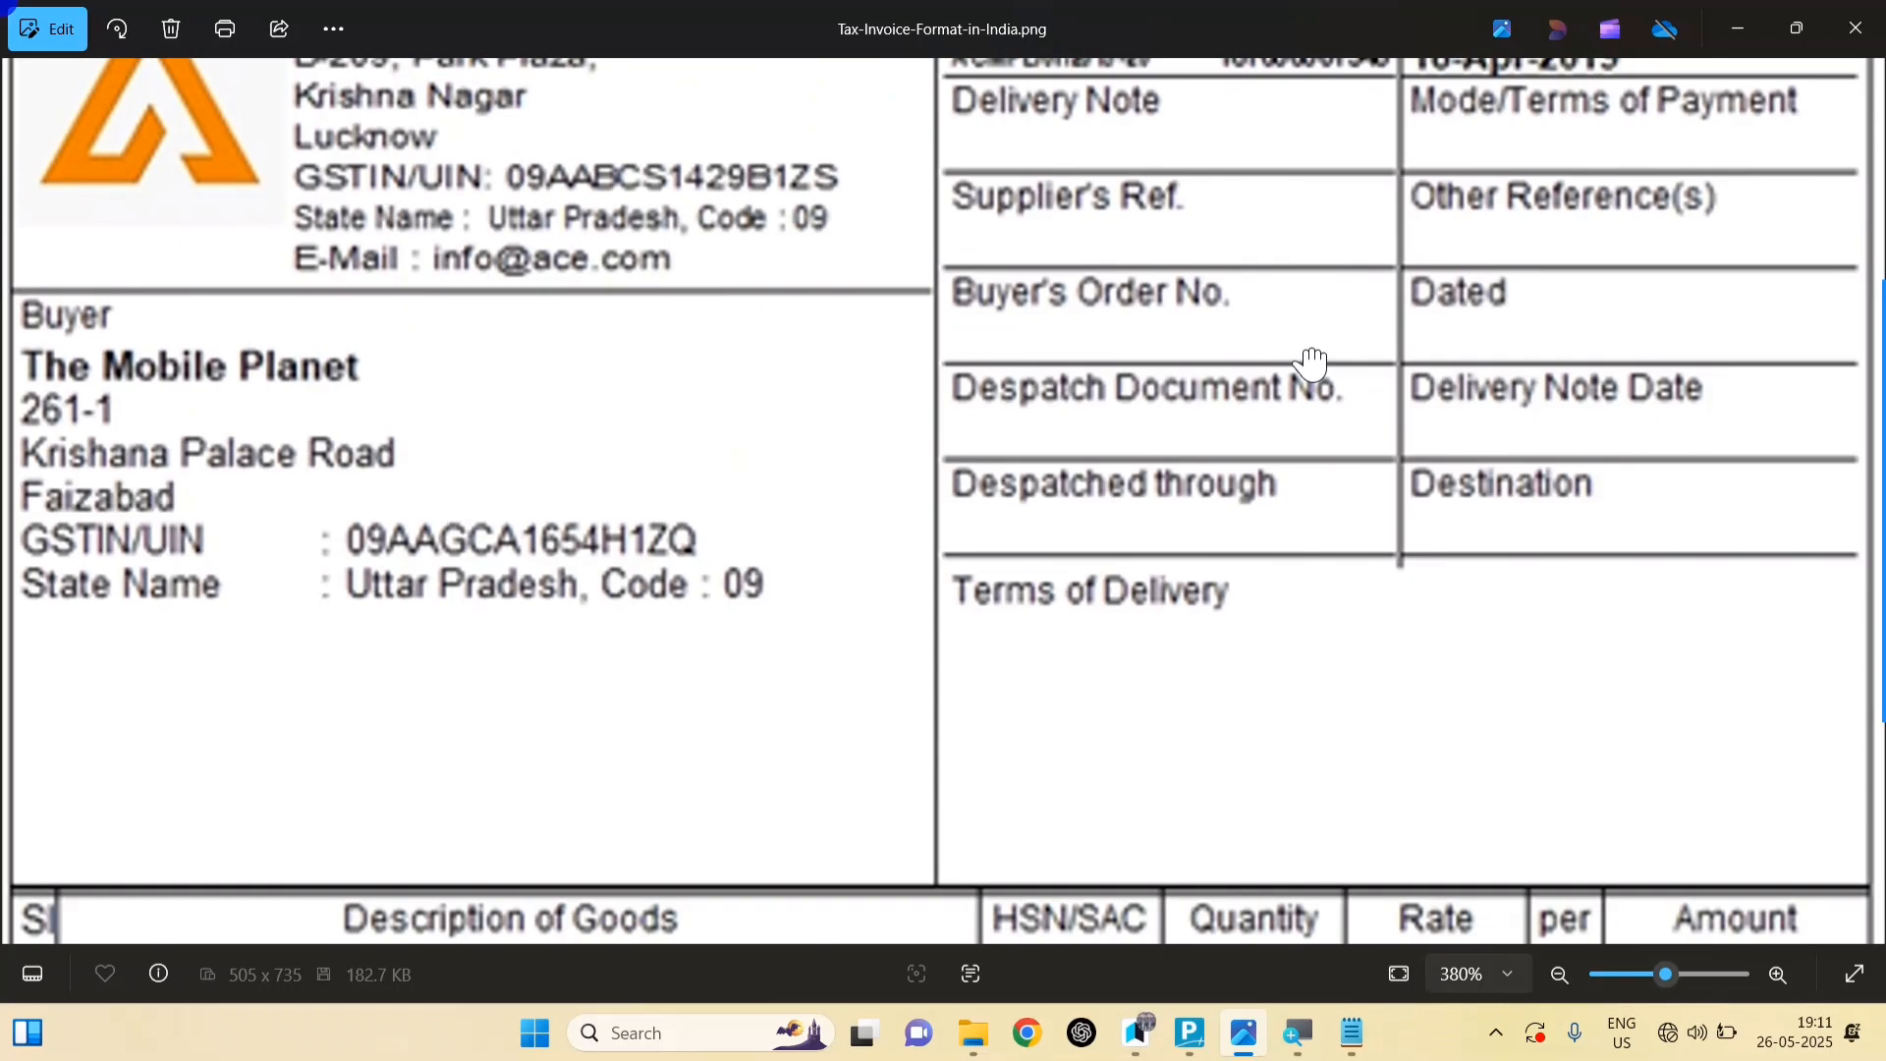
{"action": "left_click_drag", "start_coordinate": [1312, 365], "coordinate": [1307, 137]}
{"action": "left_click_drag", "start_coordinate": [1312, 742], "coordinate": [1260, 272]}
{"action": "left_click", "coordinate": [1241, 1027]}
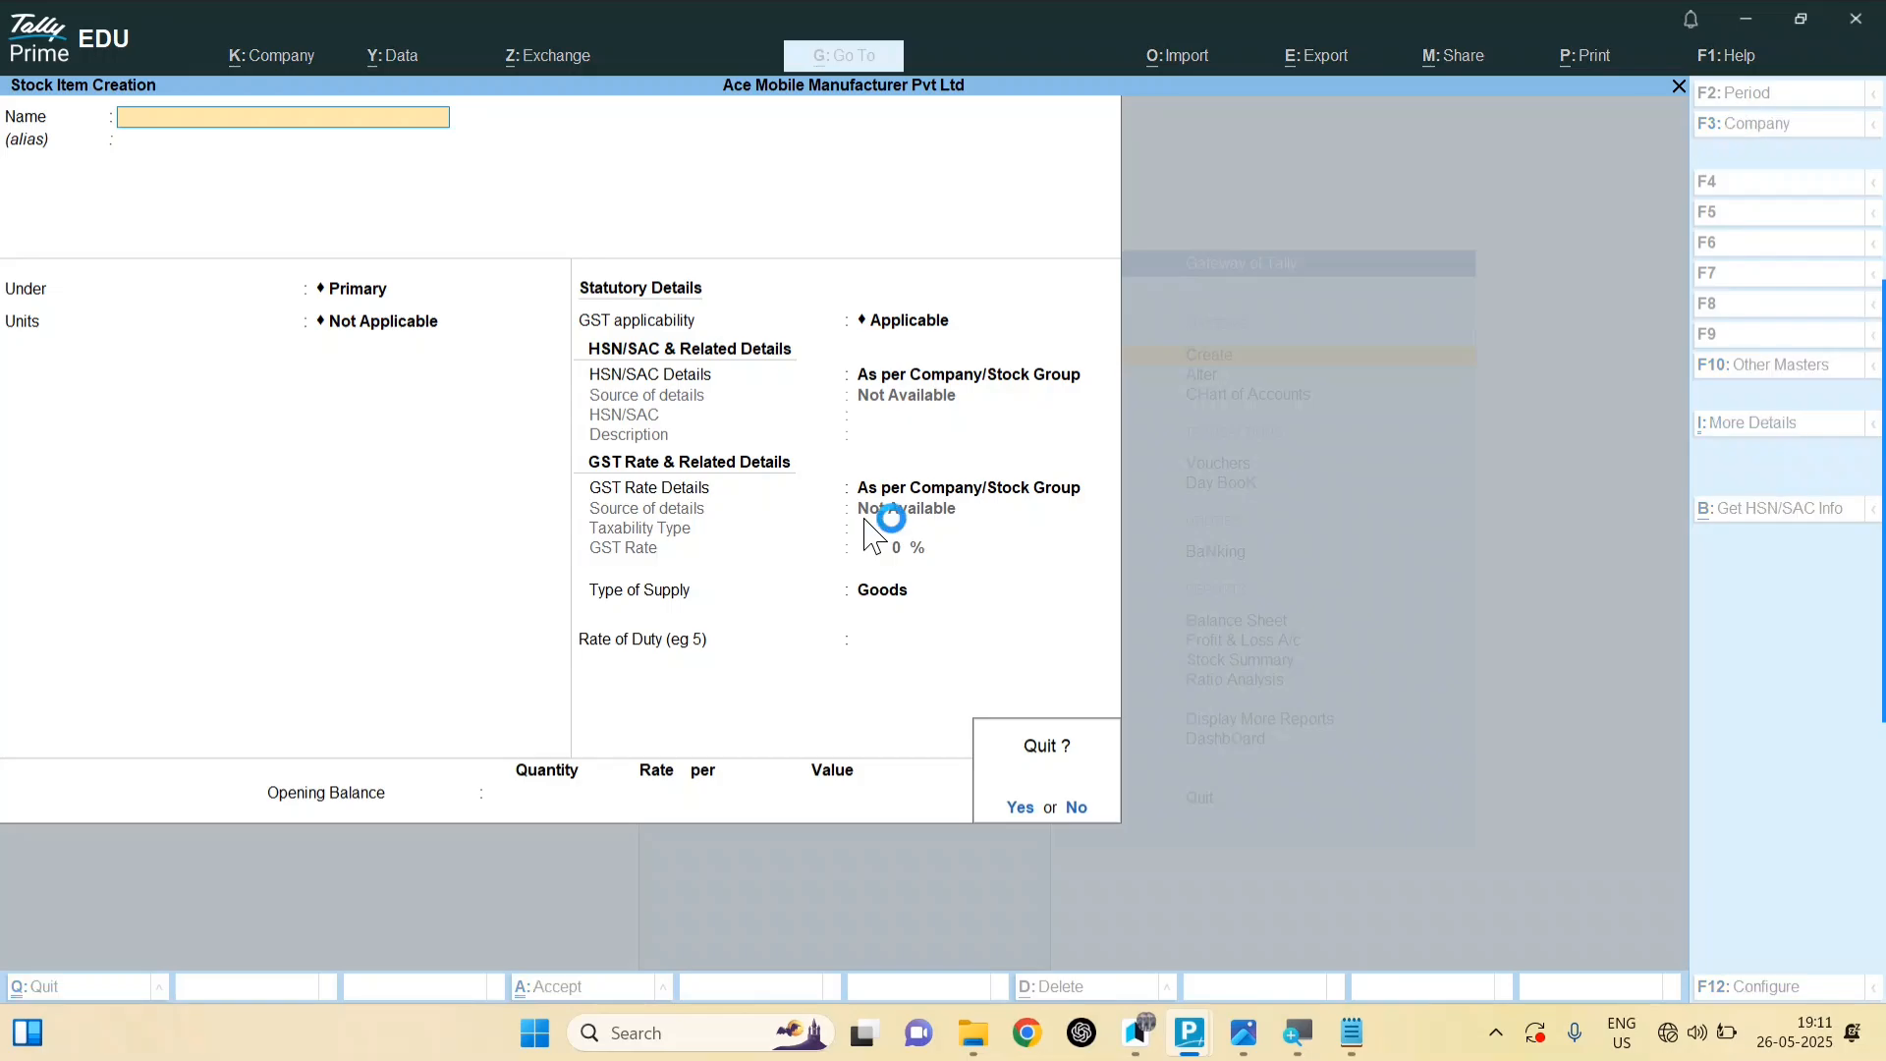
{"action": "key", "text": "y"}
{"action": "key", "text": "Escape"}
{"action": "key", "text": "v"}
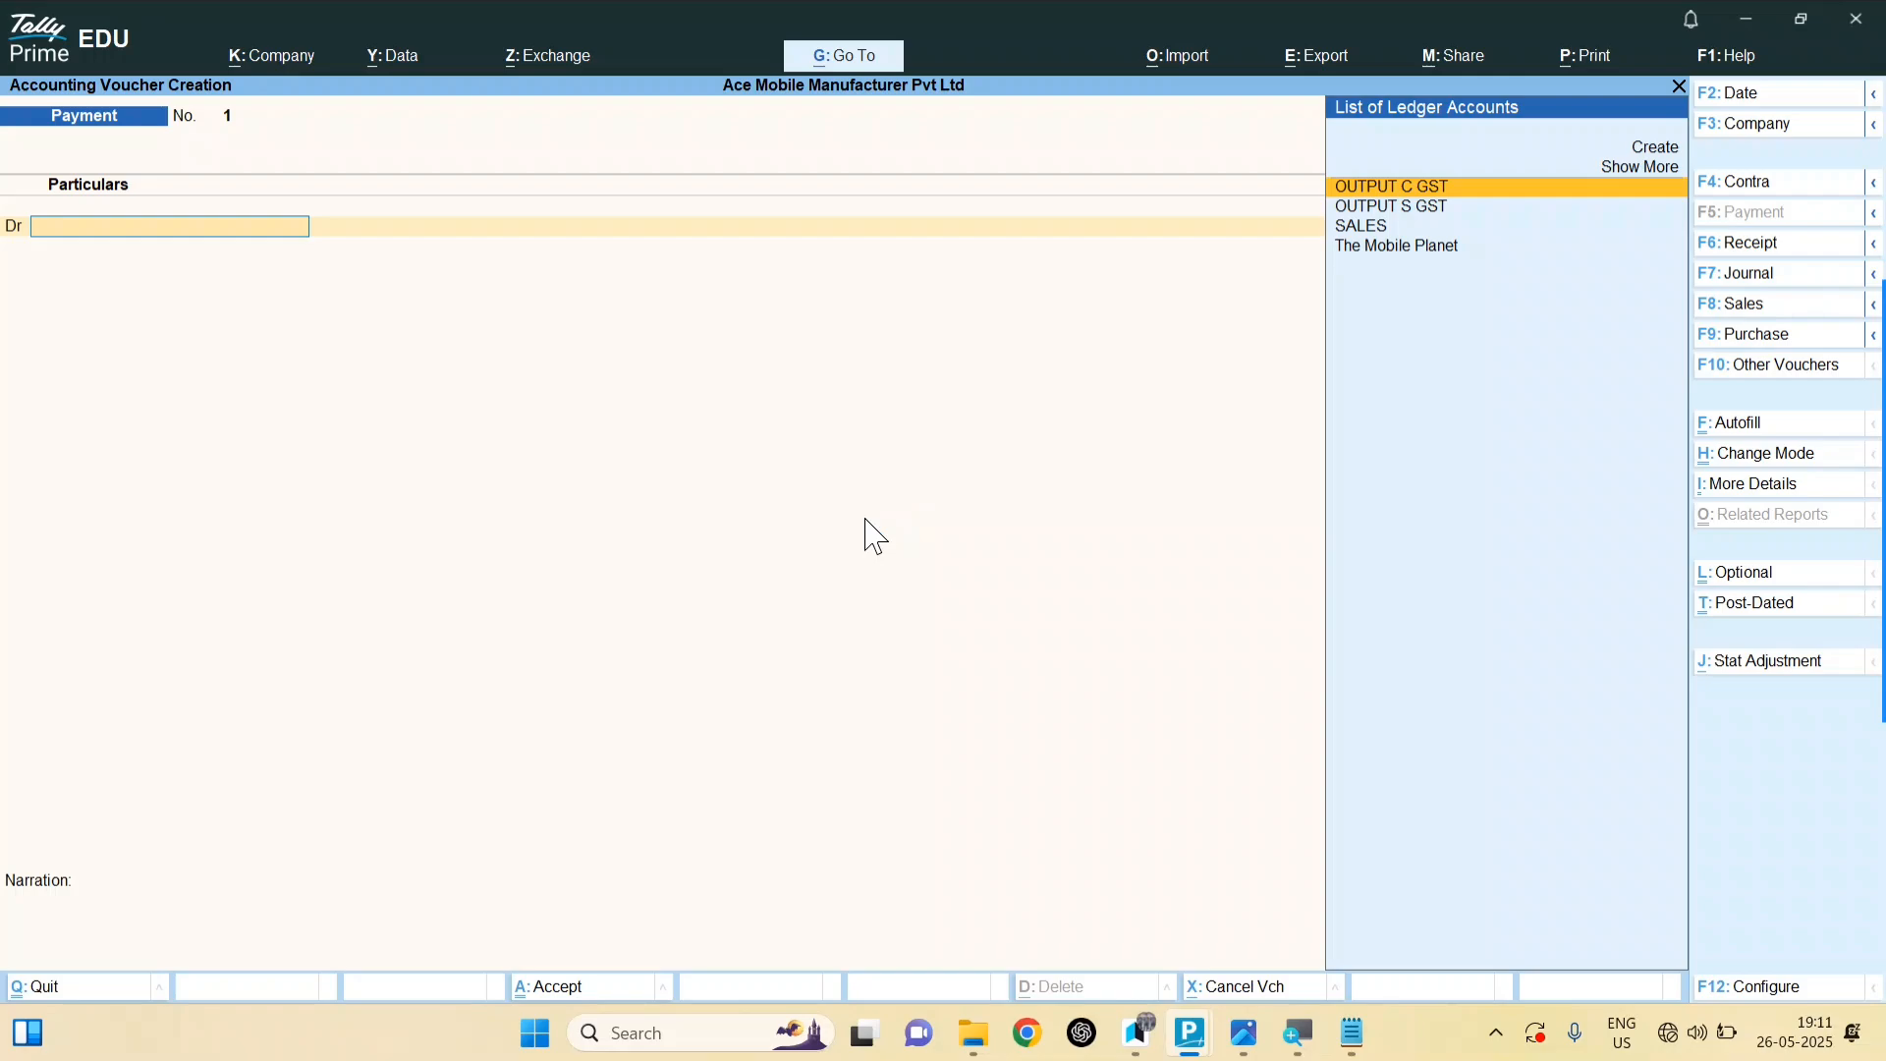
Step: Switch the voucher to Sales (F8) and choose The Mobile Planet as the party
{"action": "key", "text": "F8"}
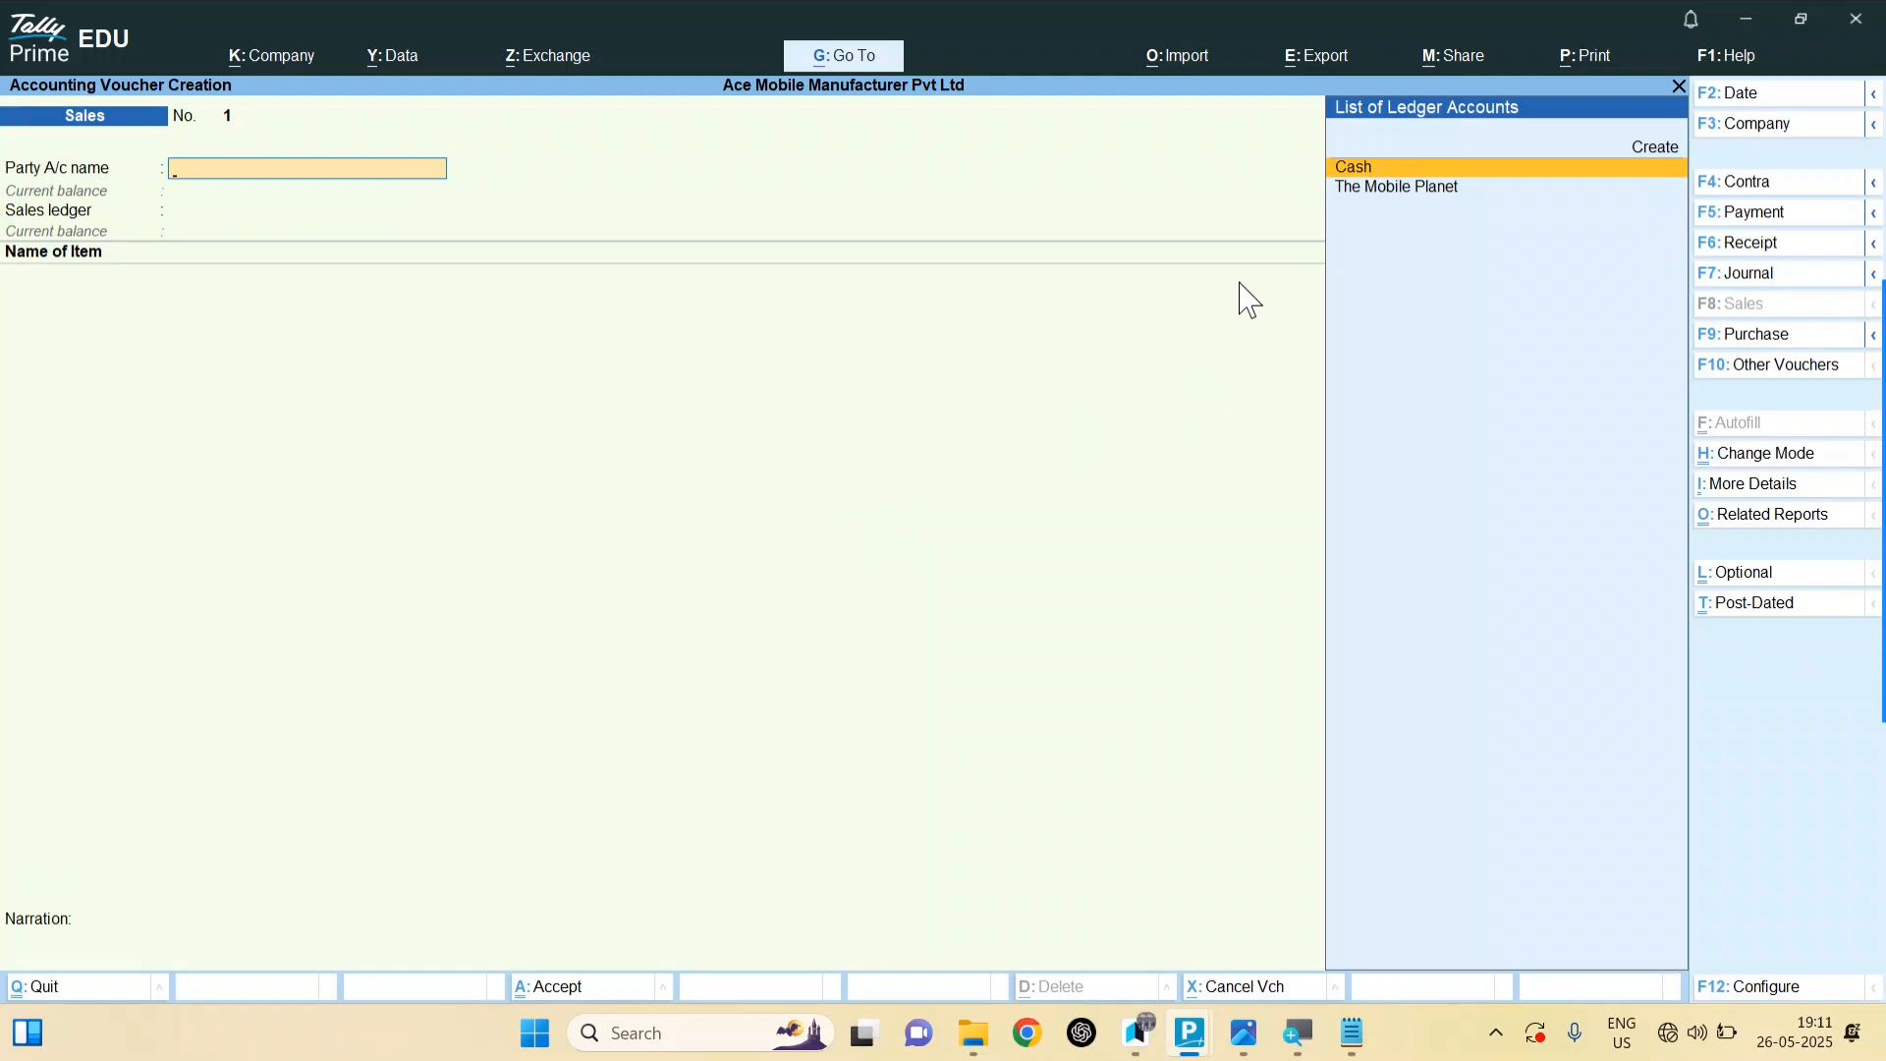
{"action": "left_click", "coordinate": [1403, 188]}
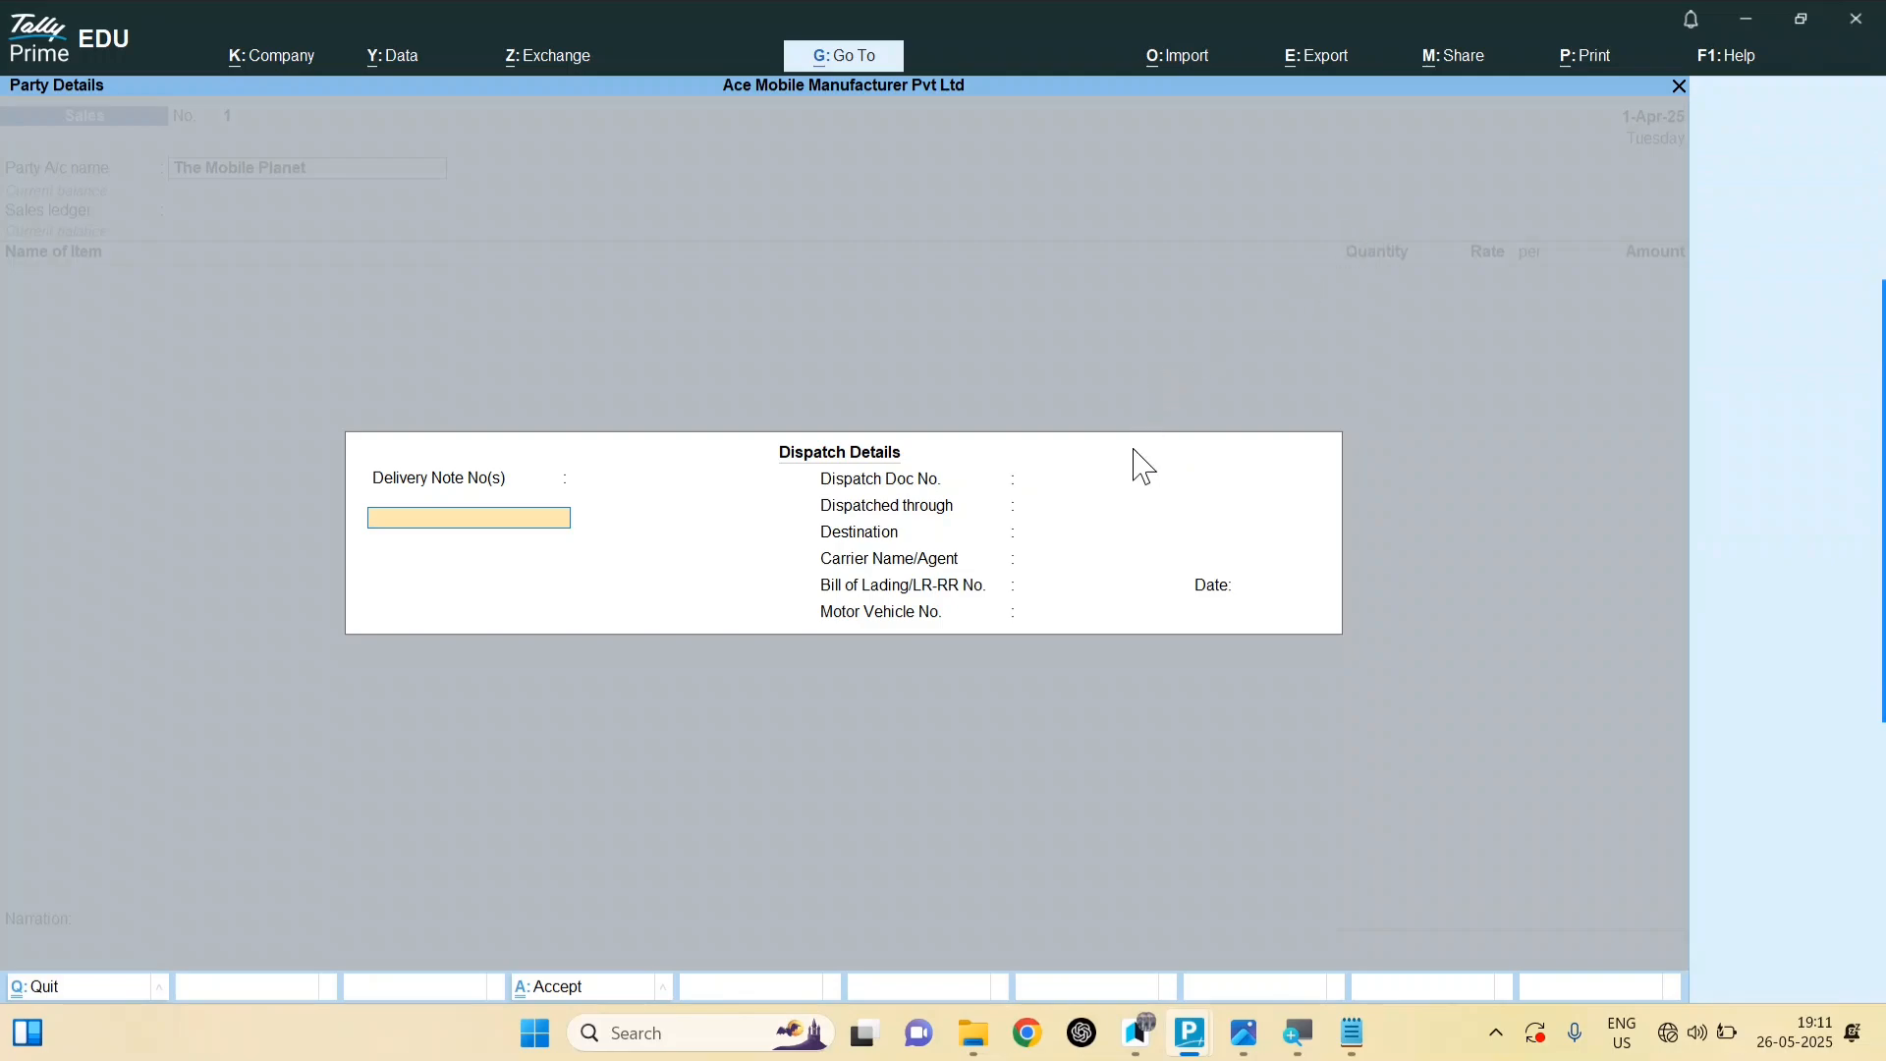
{"action": "left_click", "coordinate": [1131, 484]}
Step: Pass through Dispatch Details and accept Party Details with Uttar Pradesh as place of supply
{"action": "key", "text": "alt+Tab"}
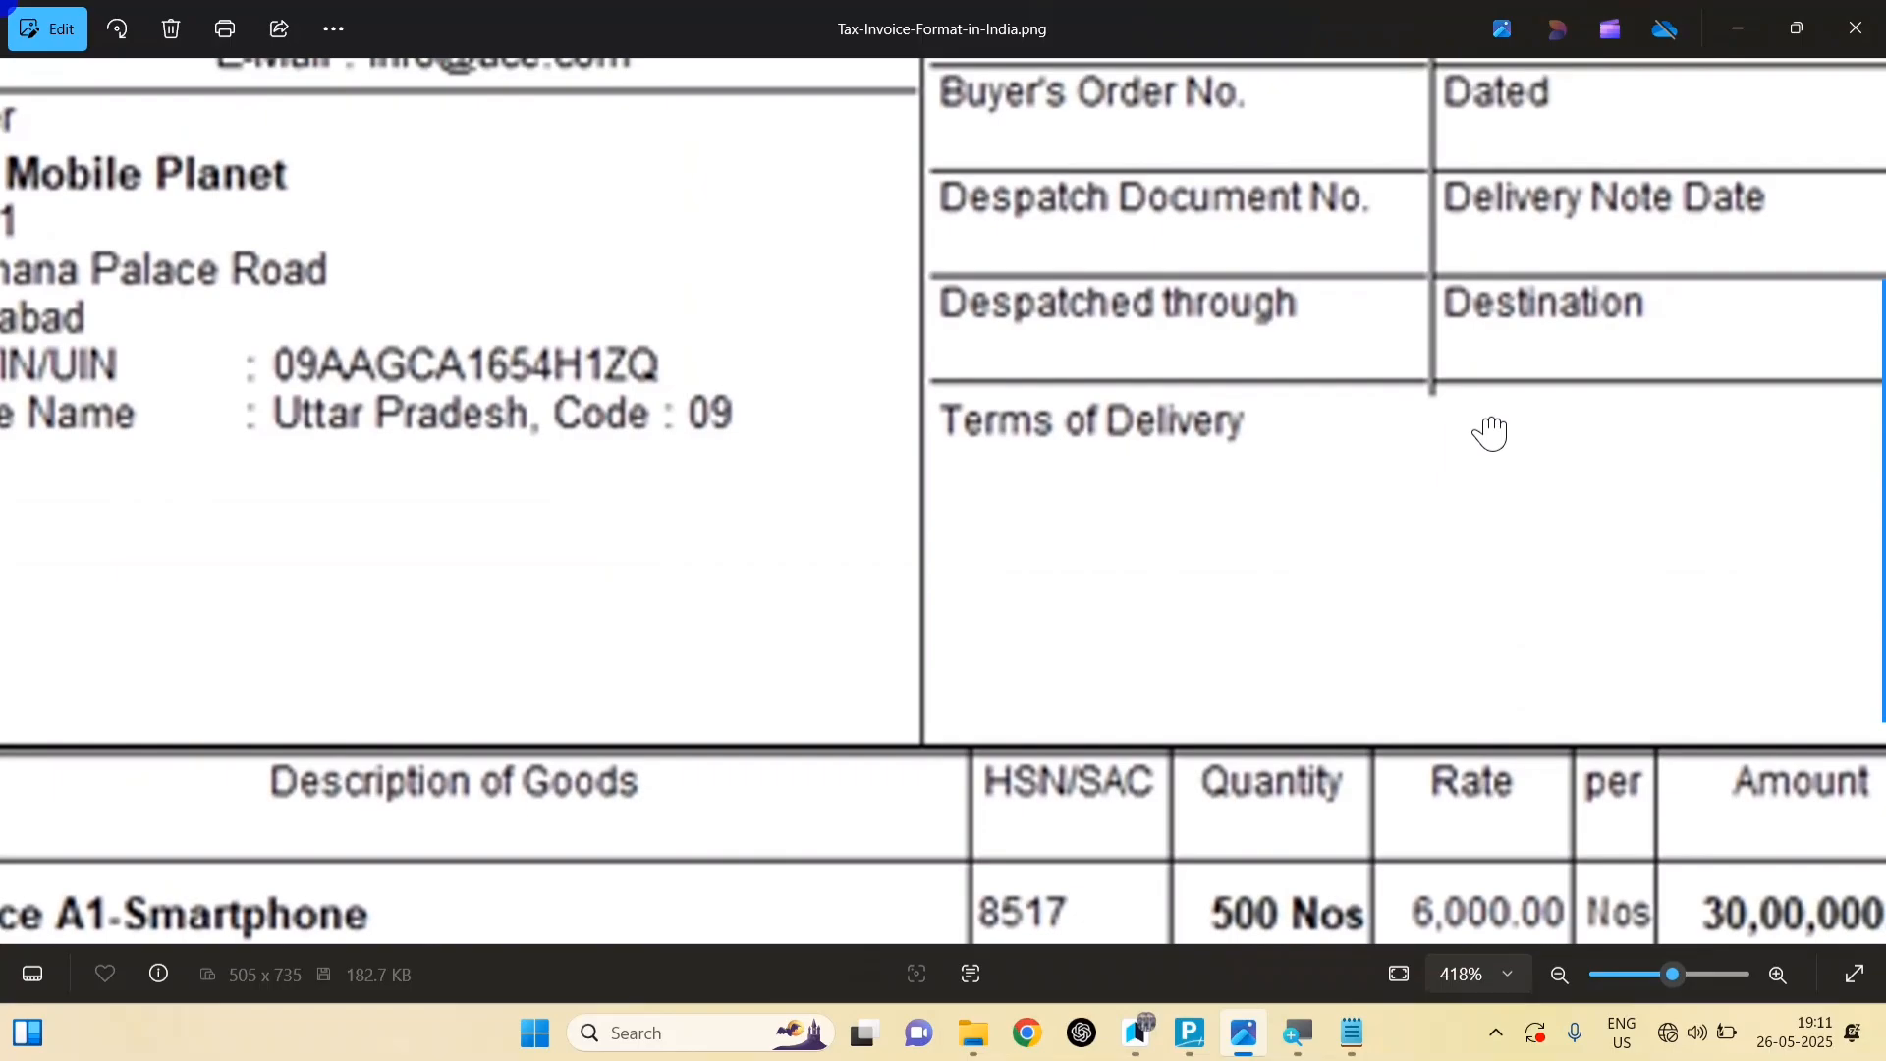
{"action": "left_click_drag", "start_coordinate": [1490, 433], "coordinate": [1374, 850]}
{"action": "left_click", "coordinate": [1351, 1031]}
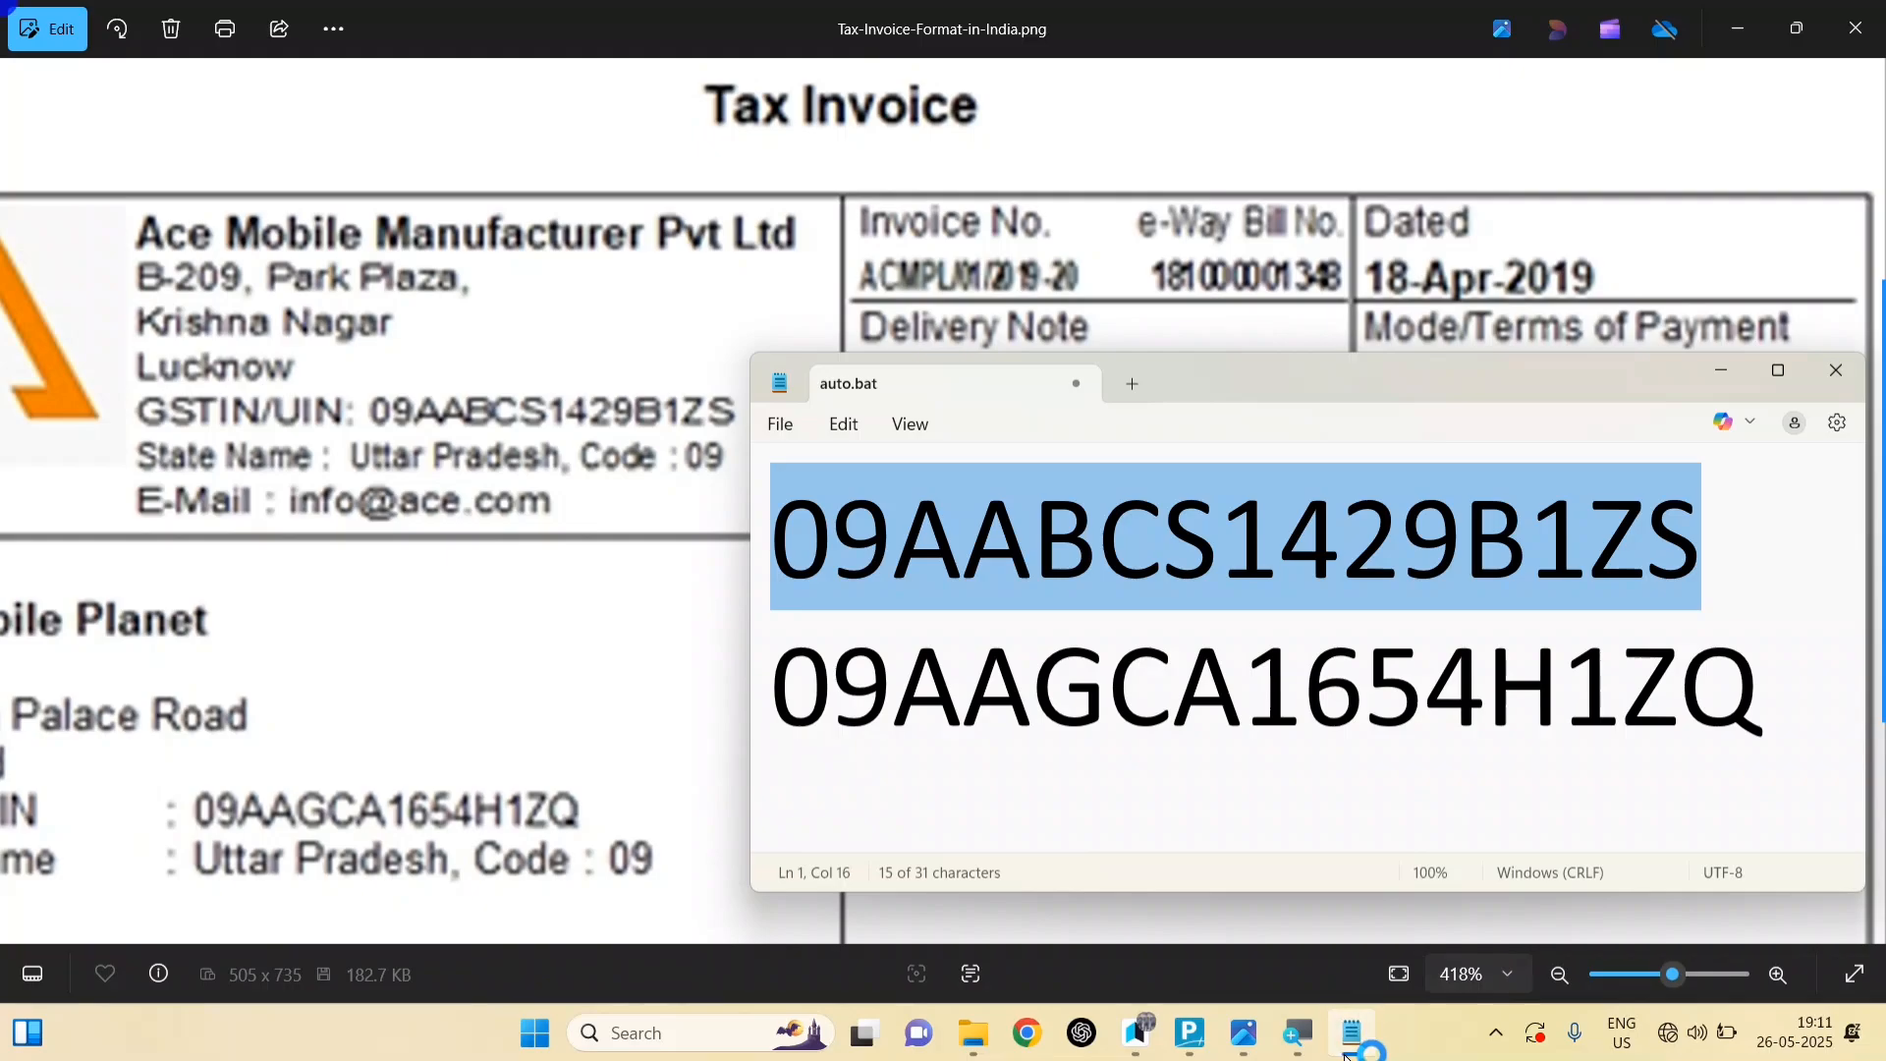
{"action": "left_click", "coordinate": [1352, 1032]}
{"action": "left_click", "coordinate": [1136, 1032]}
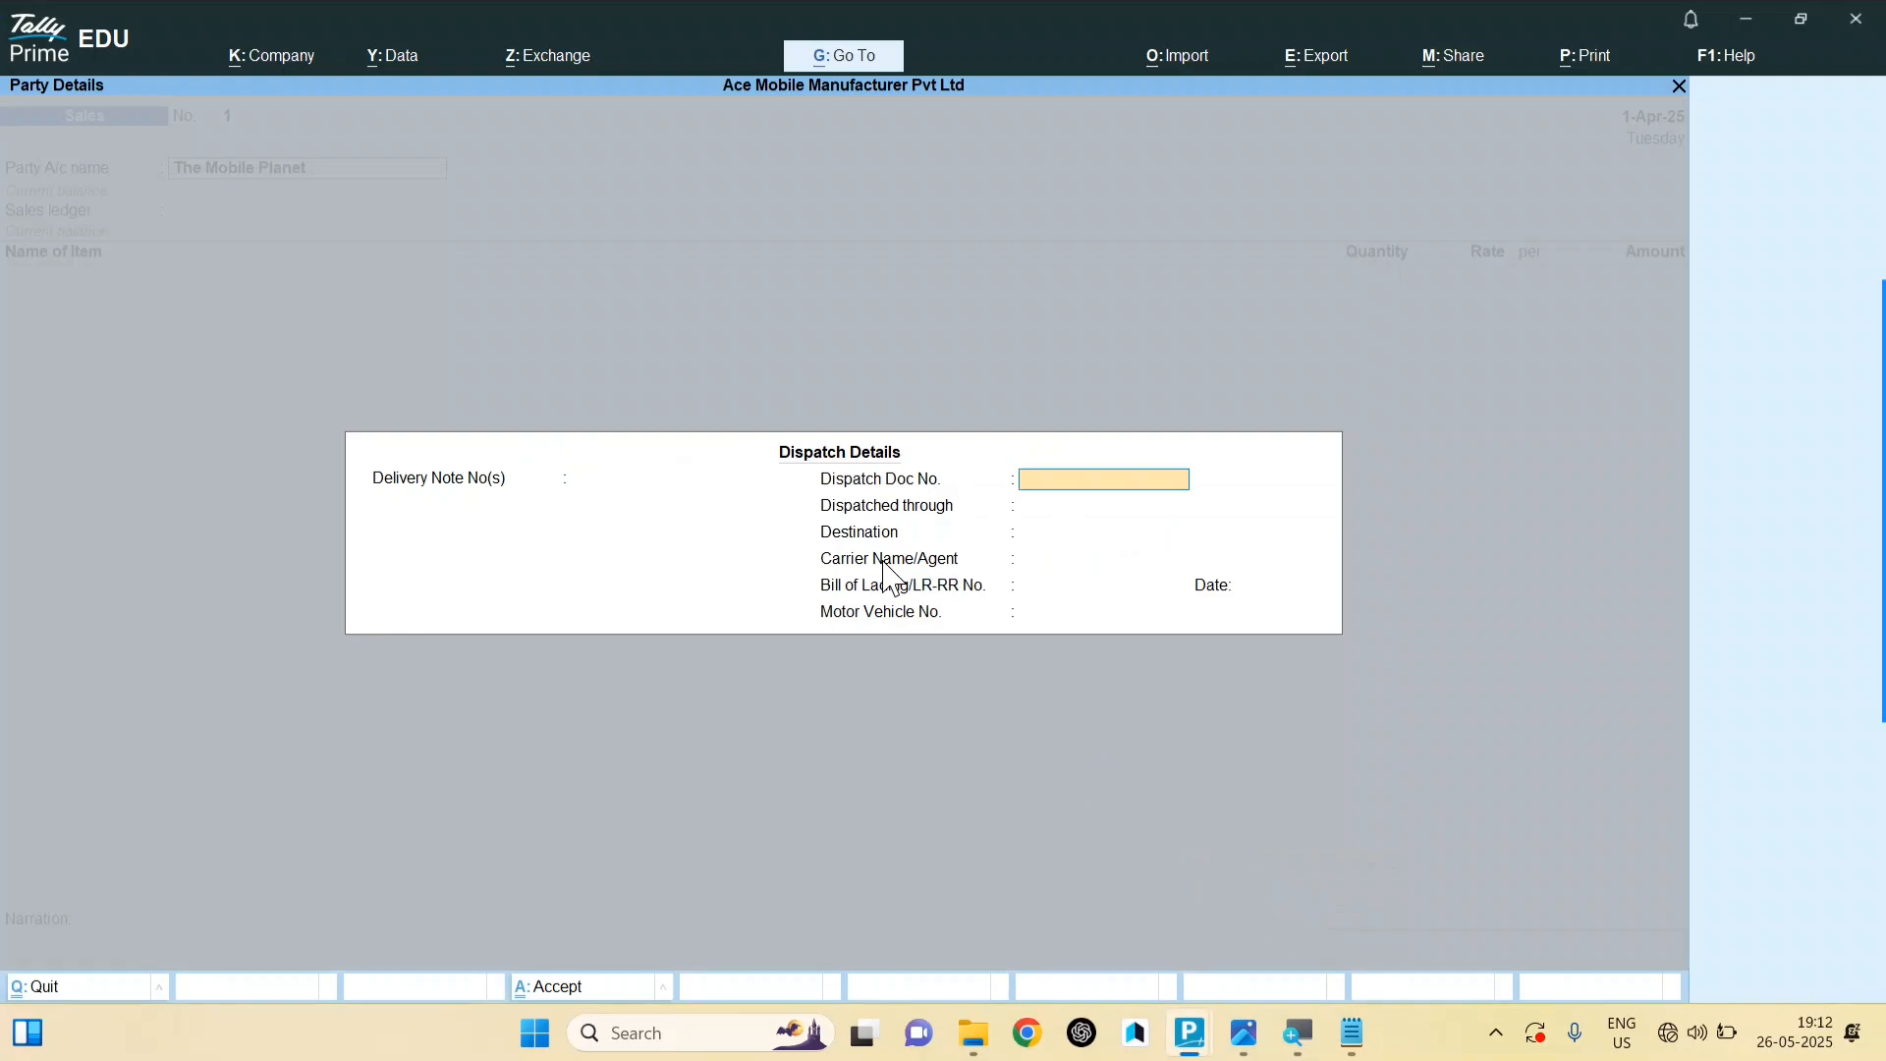
{"action": "left_click", "coordinate": [1023, 538]}
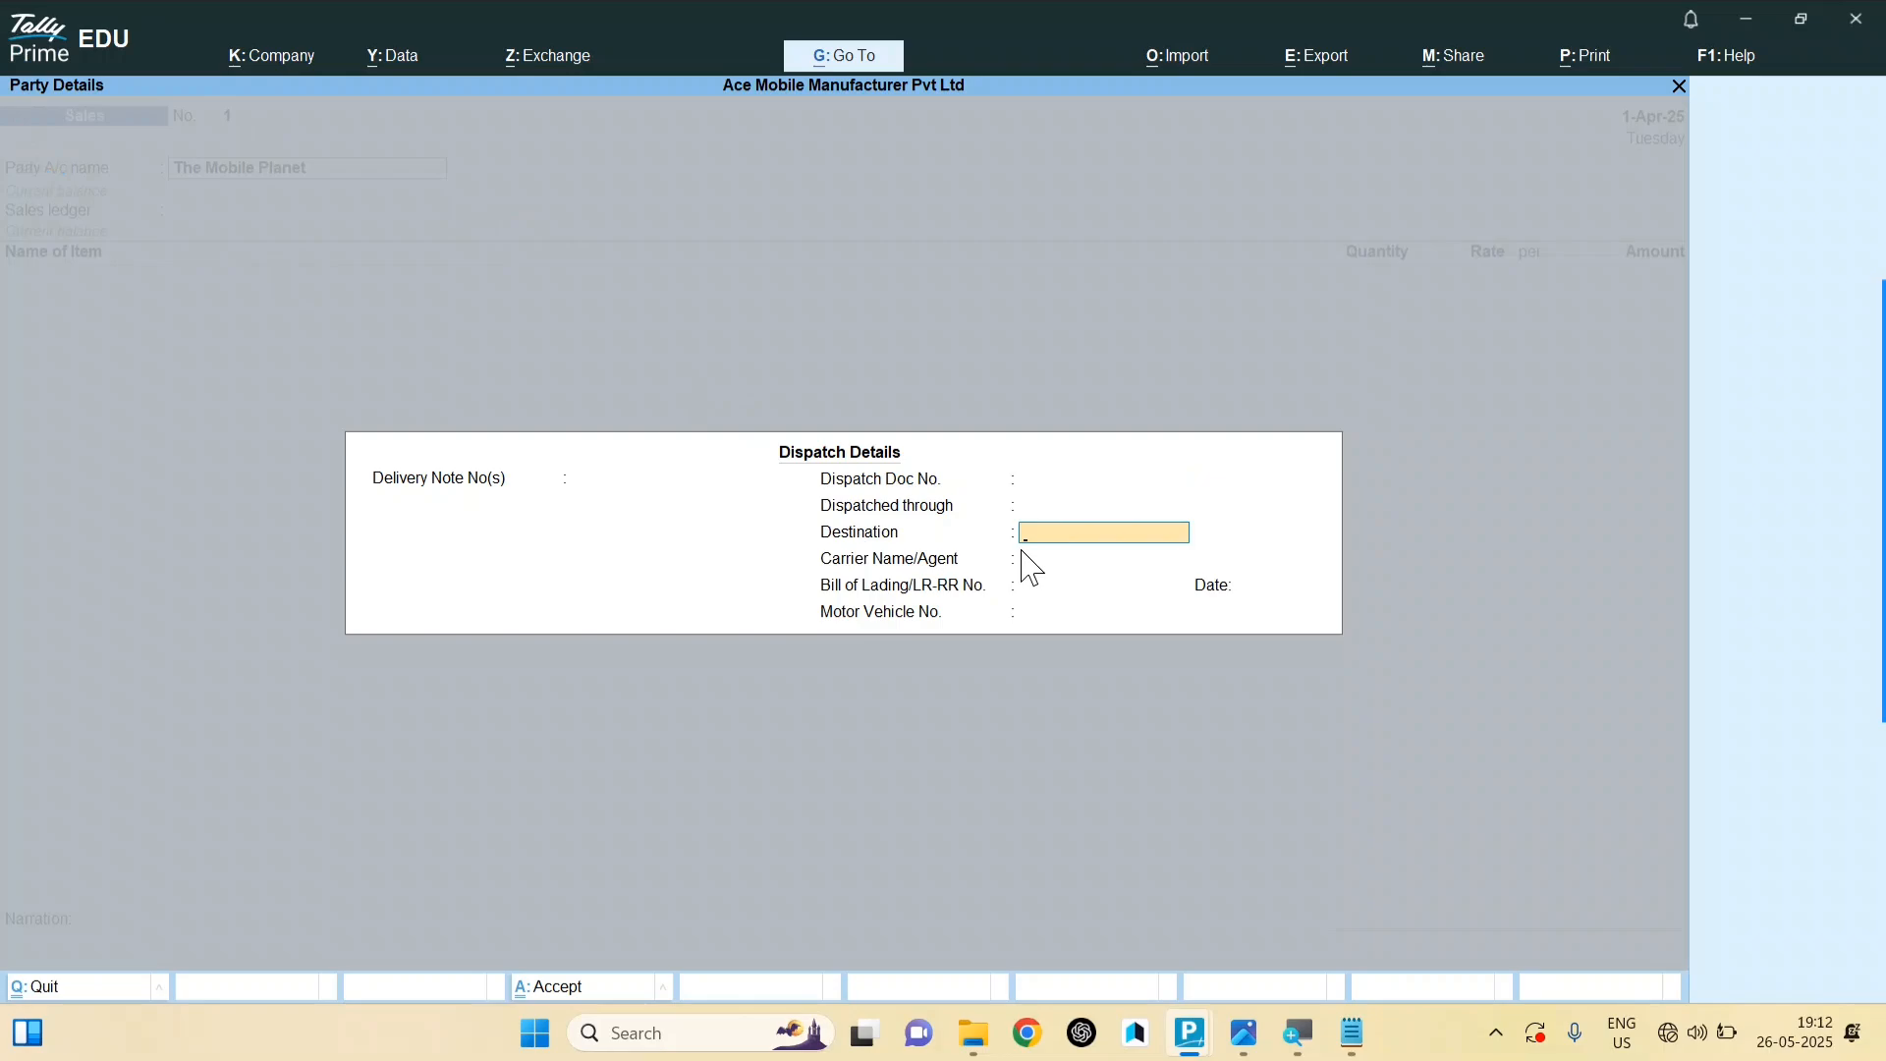
{"action": "key", "text": "Return"}
{"action": "key", "text": "Return"}
{"action": "key", "text": "Return"}
{"action": "key", "text": "Return"}
{"action": "key", "text": "Return"}
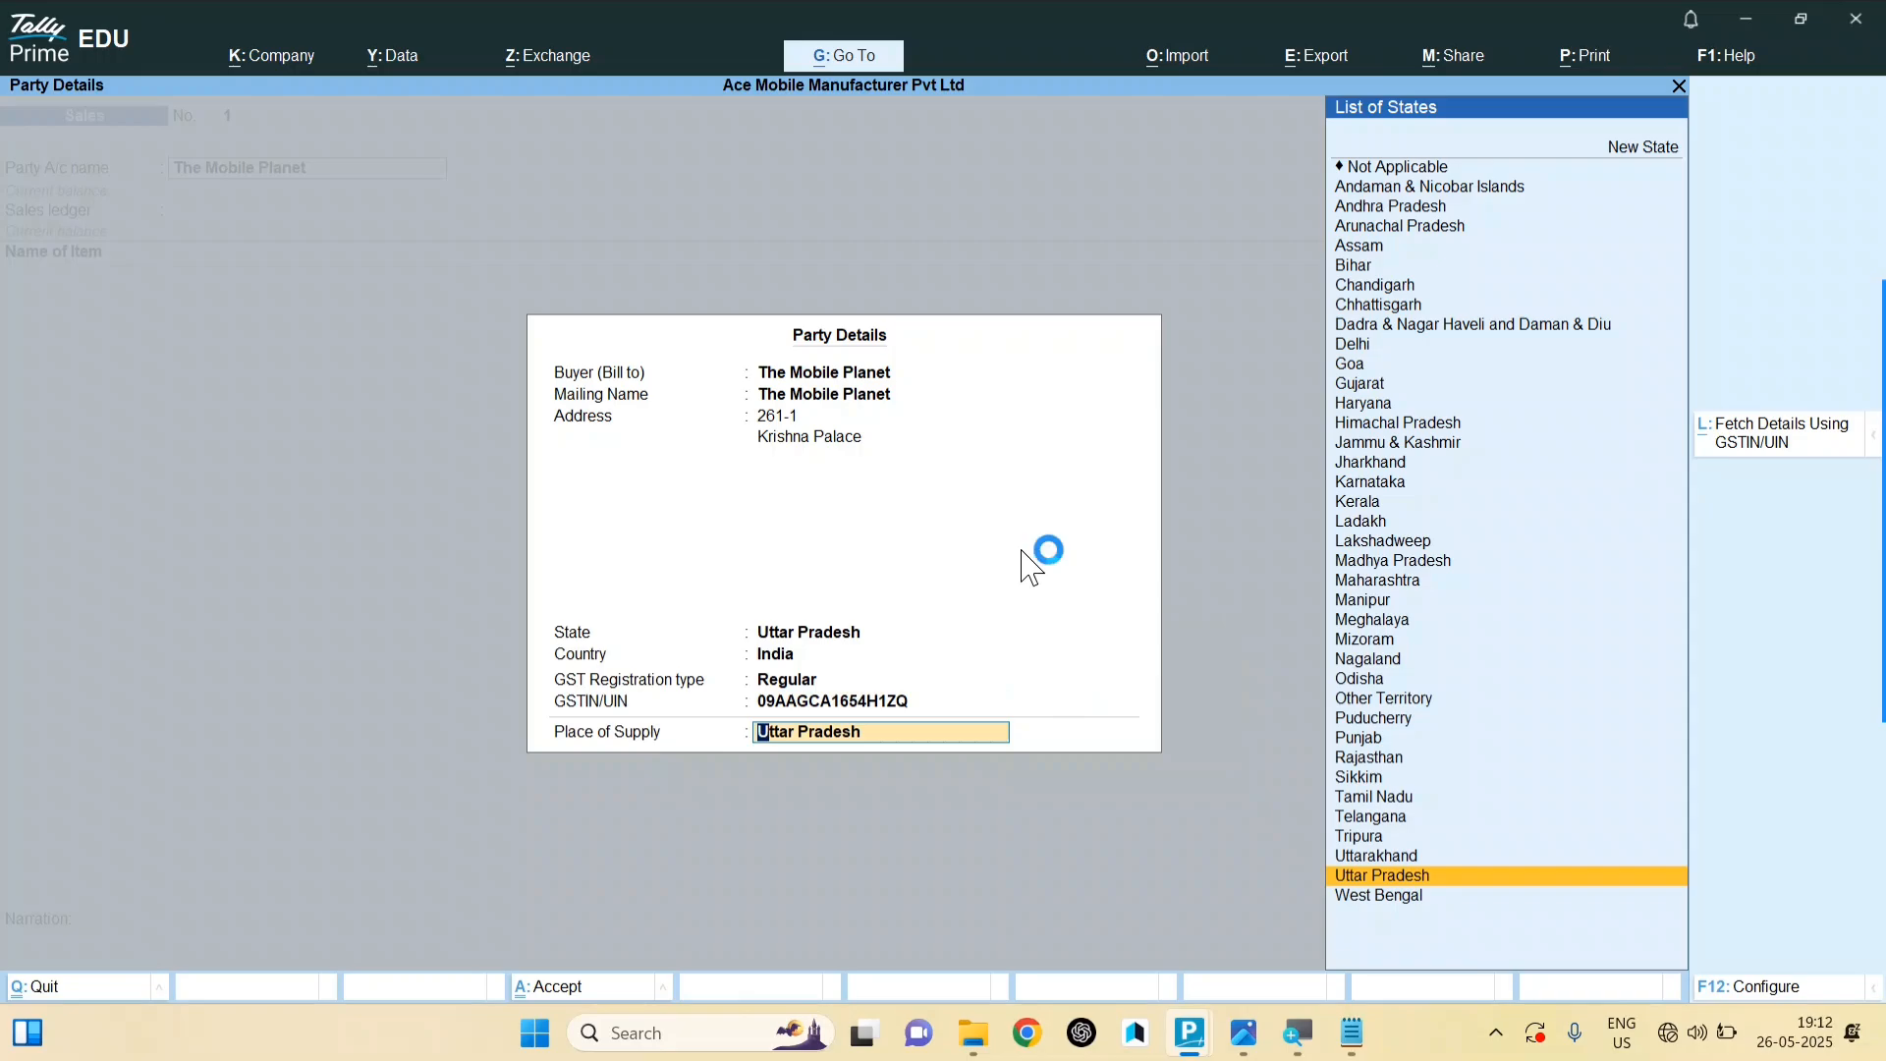
{"action": "key", "text": "Return"}
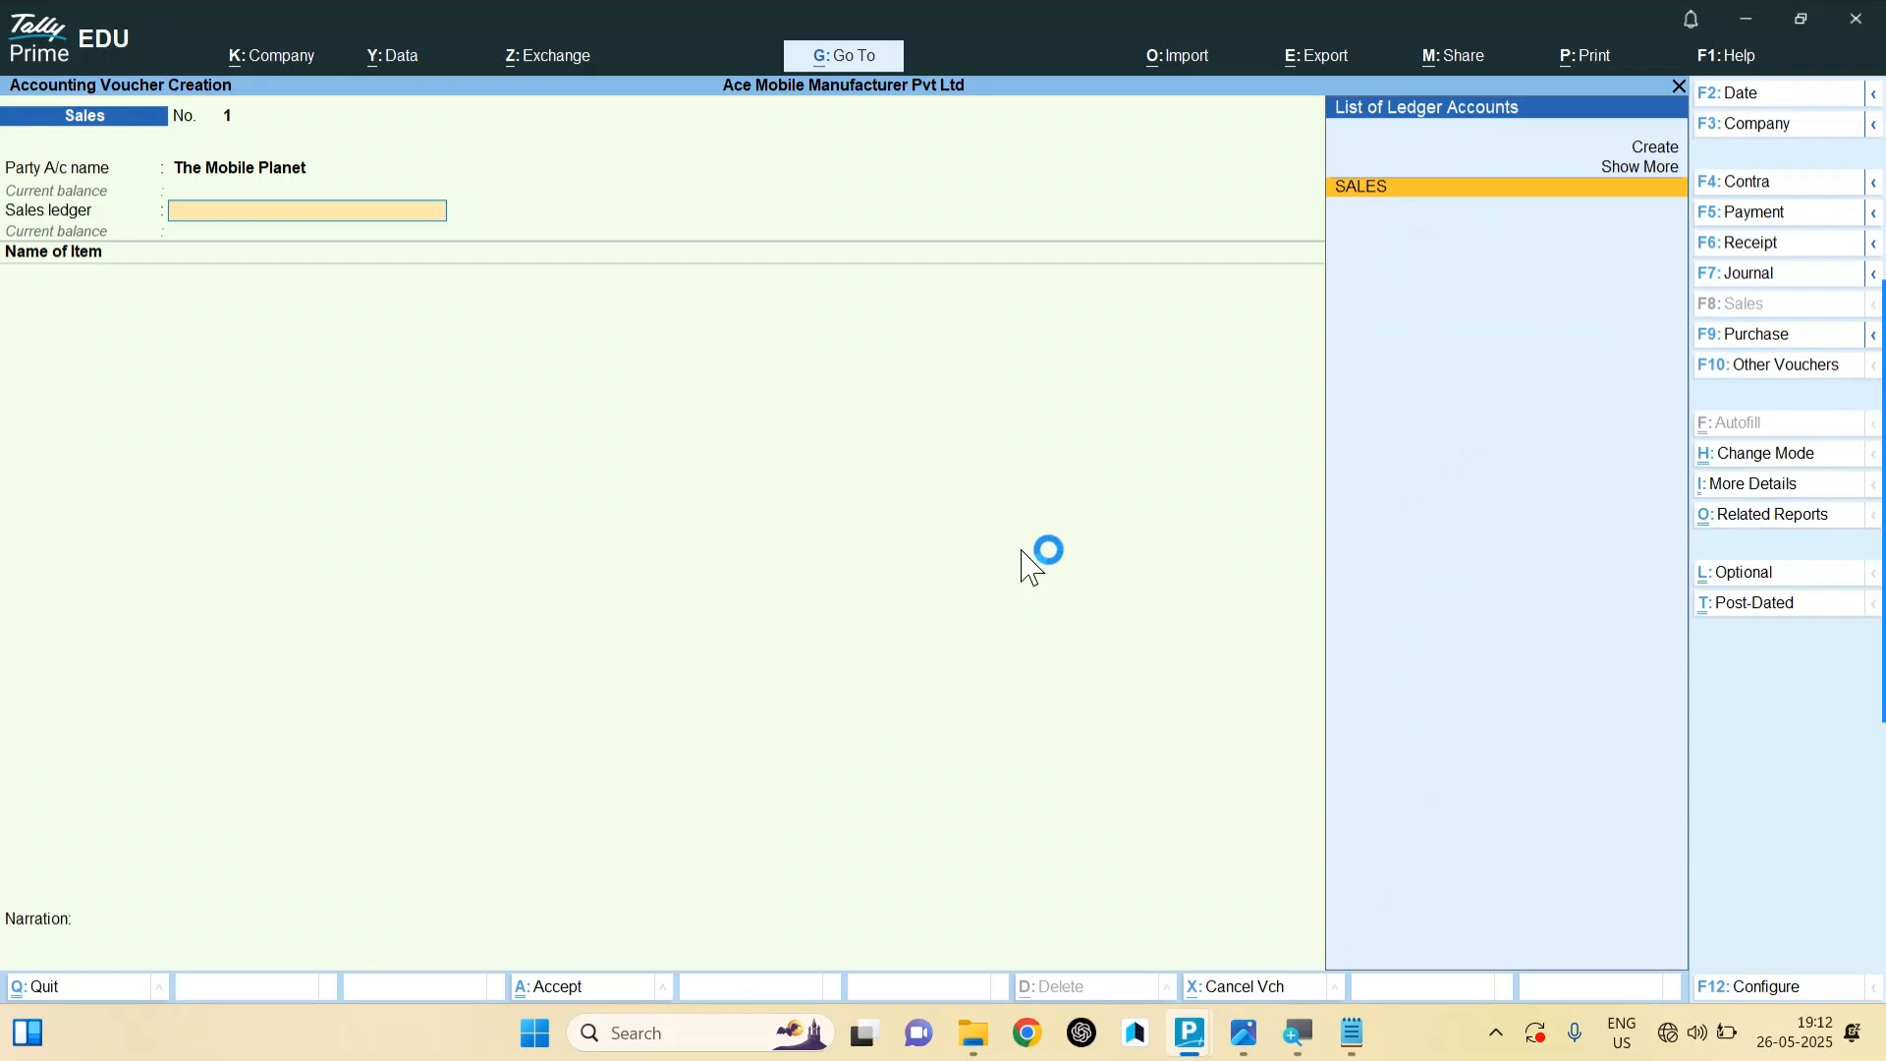
Step: Choose the SALES ledger and add ACE-A1- SMARTPHONE with batch 1
{"action": "key", "text": "Return"}
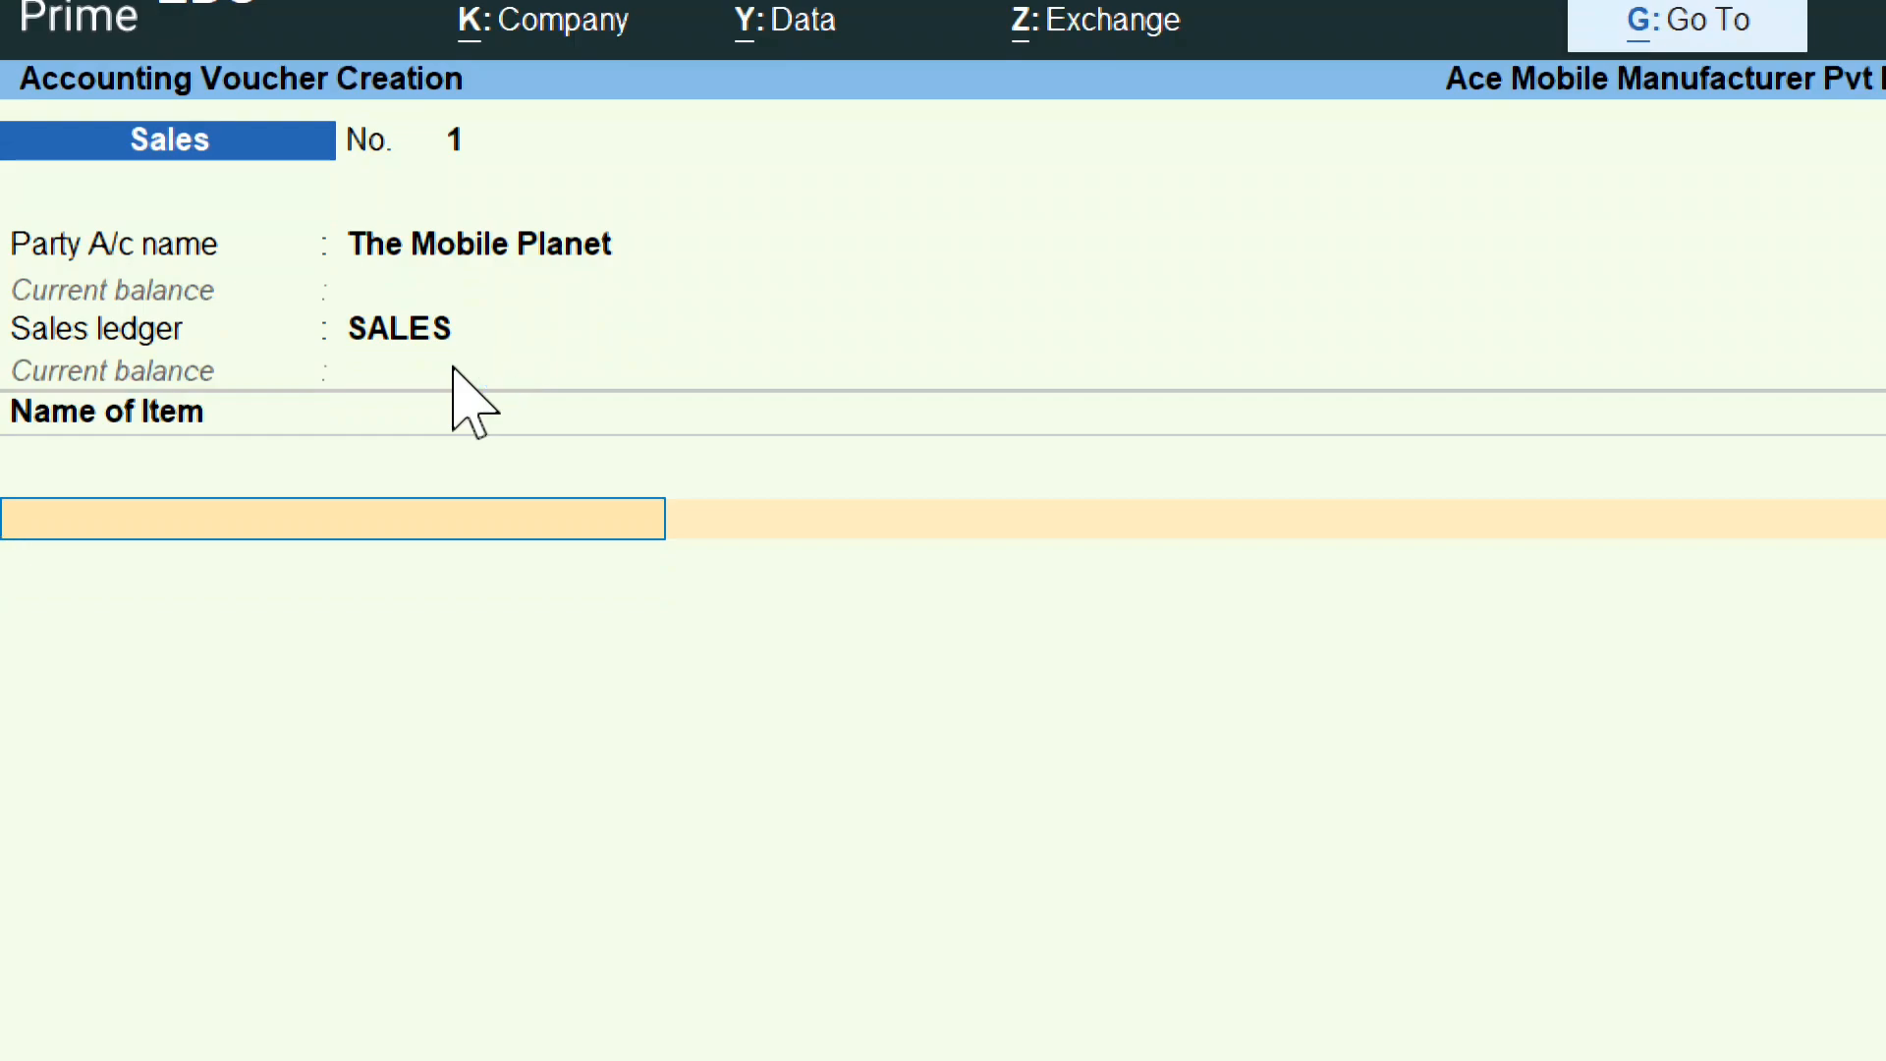
{"action": "type", "text": "AC"}
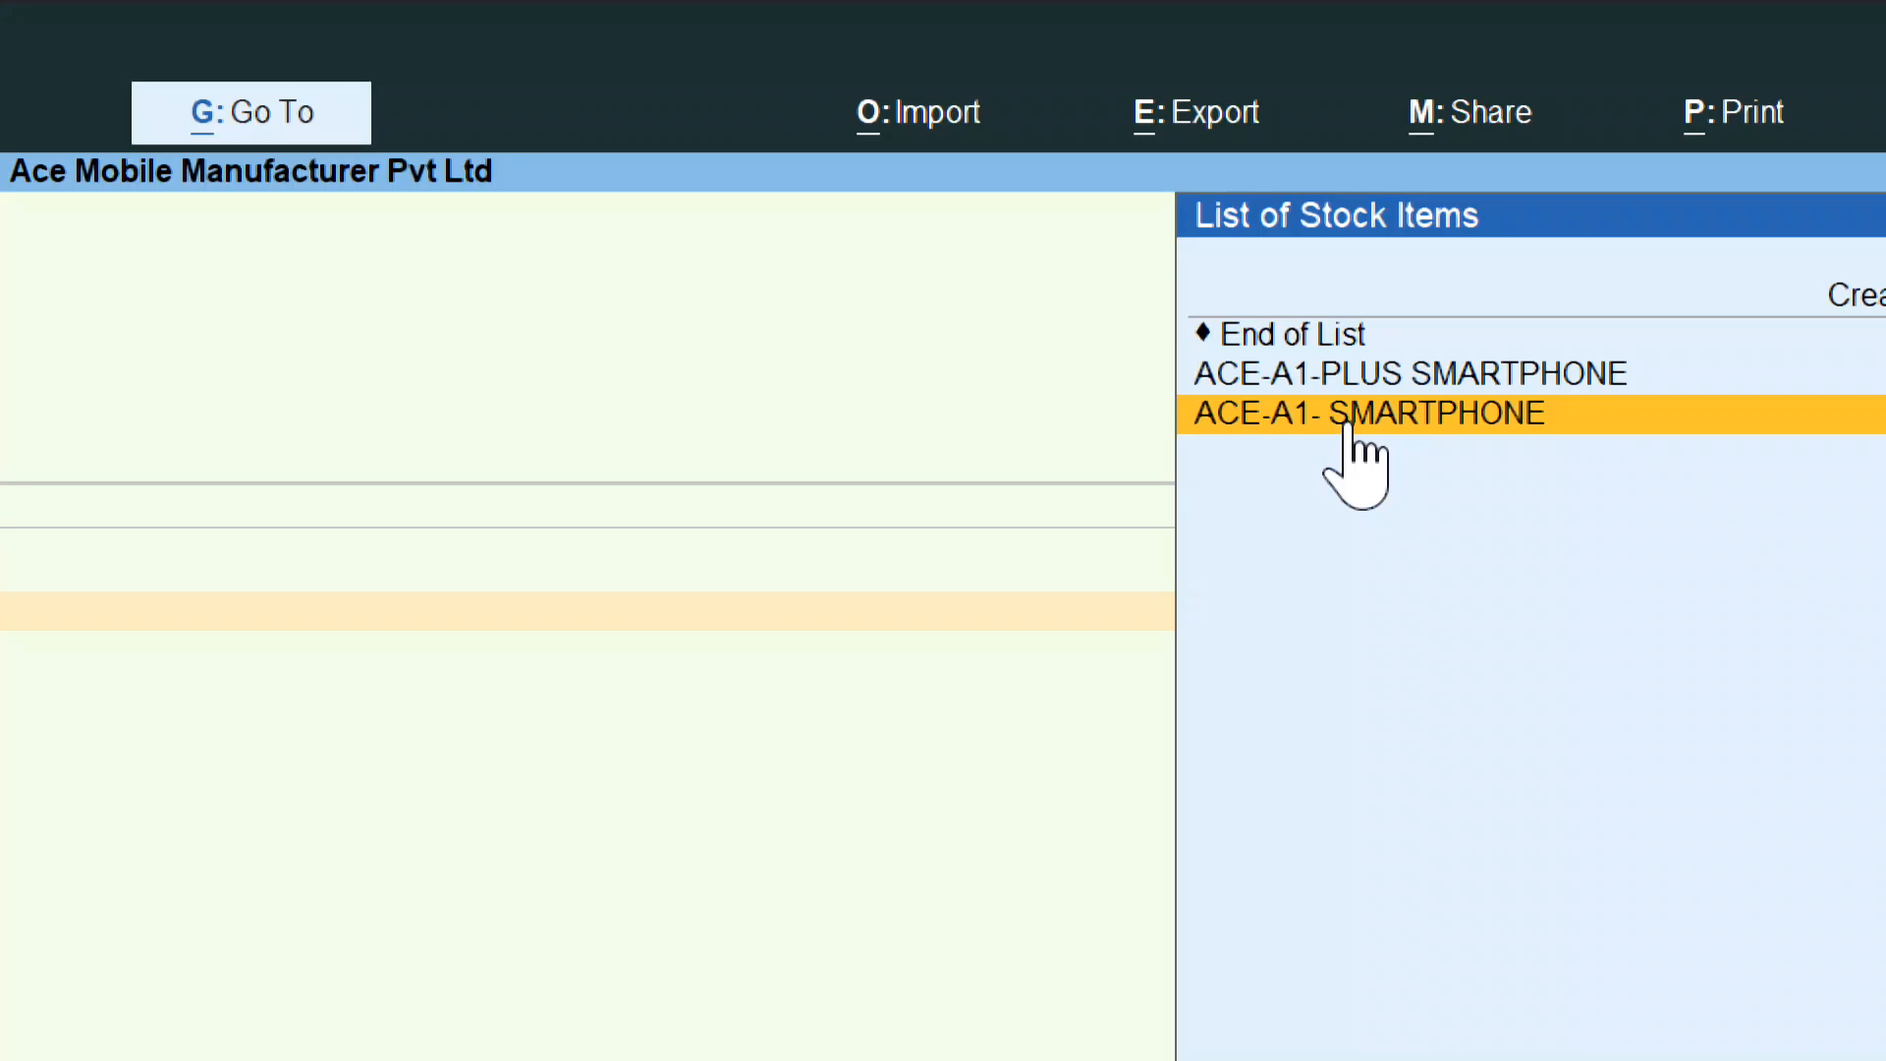
{"action": "left_click", "coordinate": [1347, 422]}
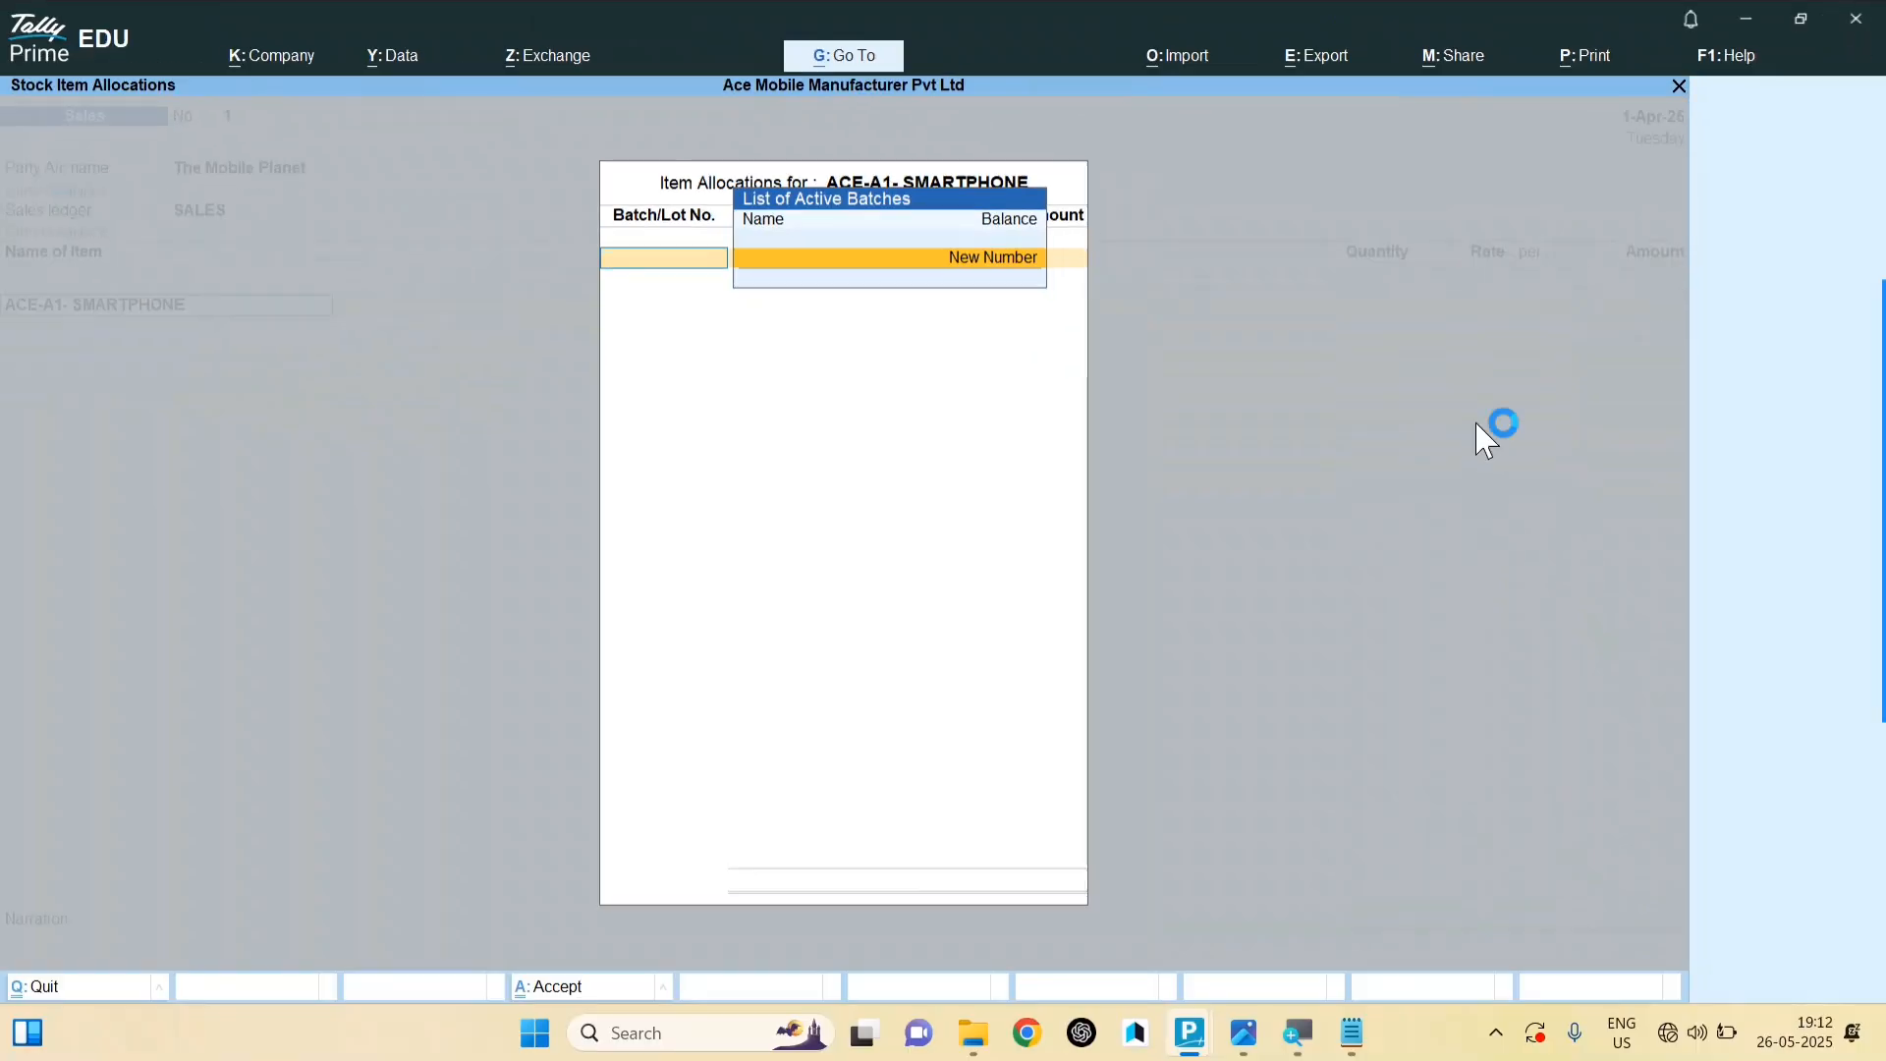
{"action": "left_click", "coordinate": [1244, 1041]}
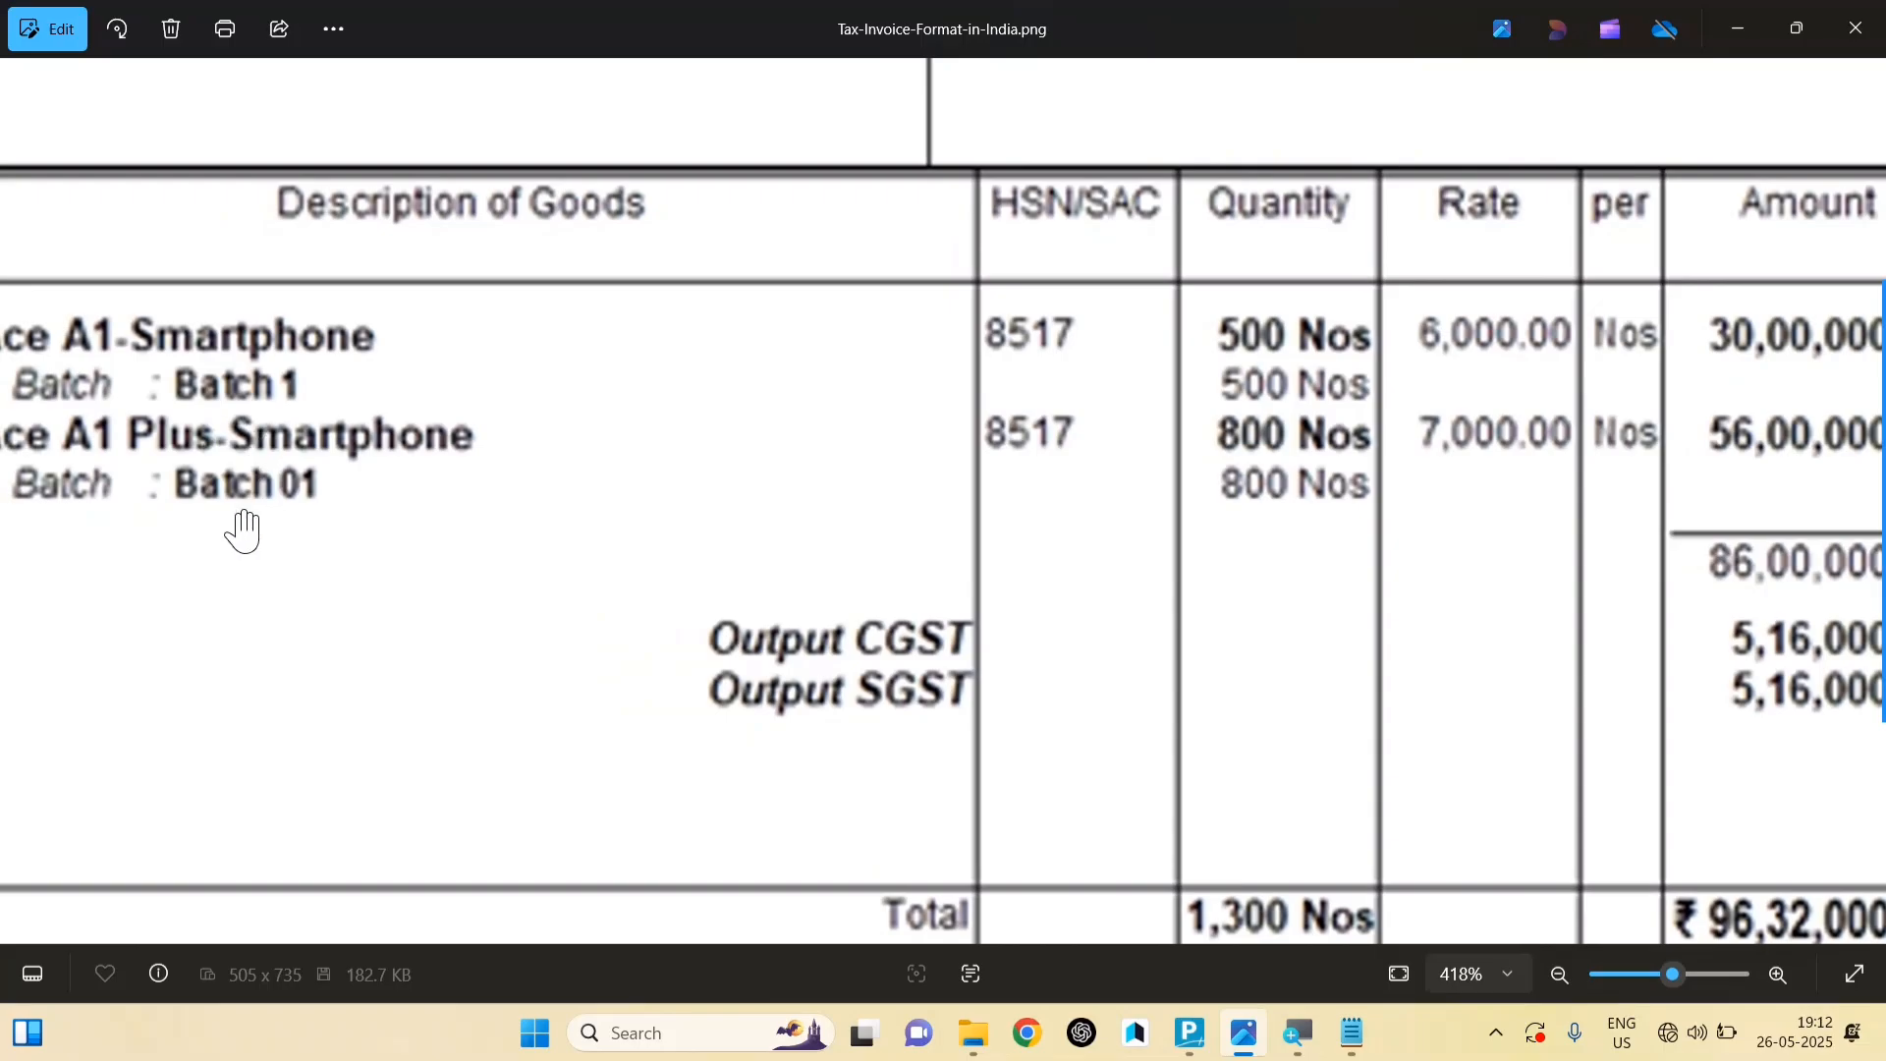
{"action": "left_click", "coordinate": [1360, 1051]}
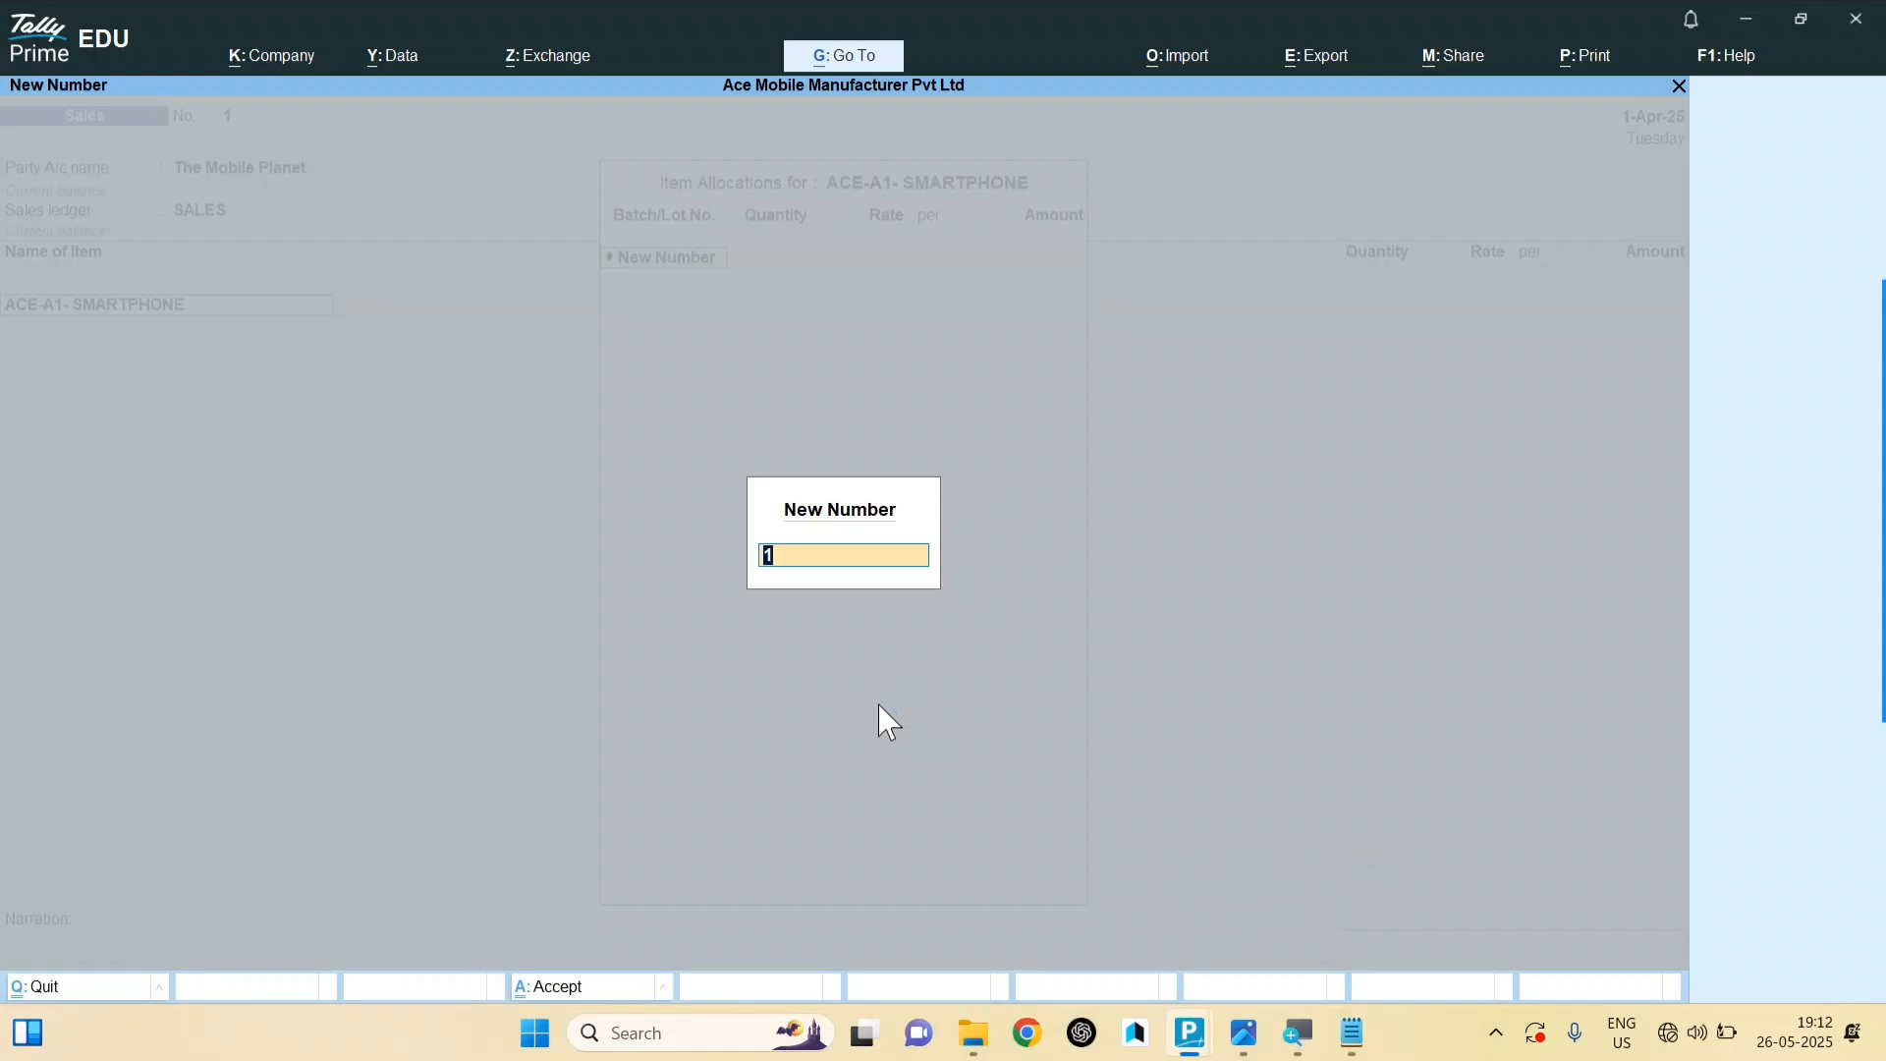
{"action": "key", "text": "Return"}
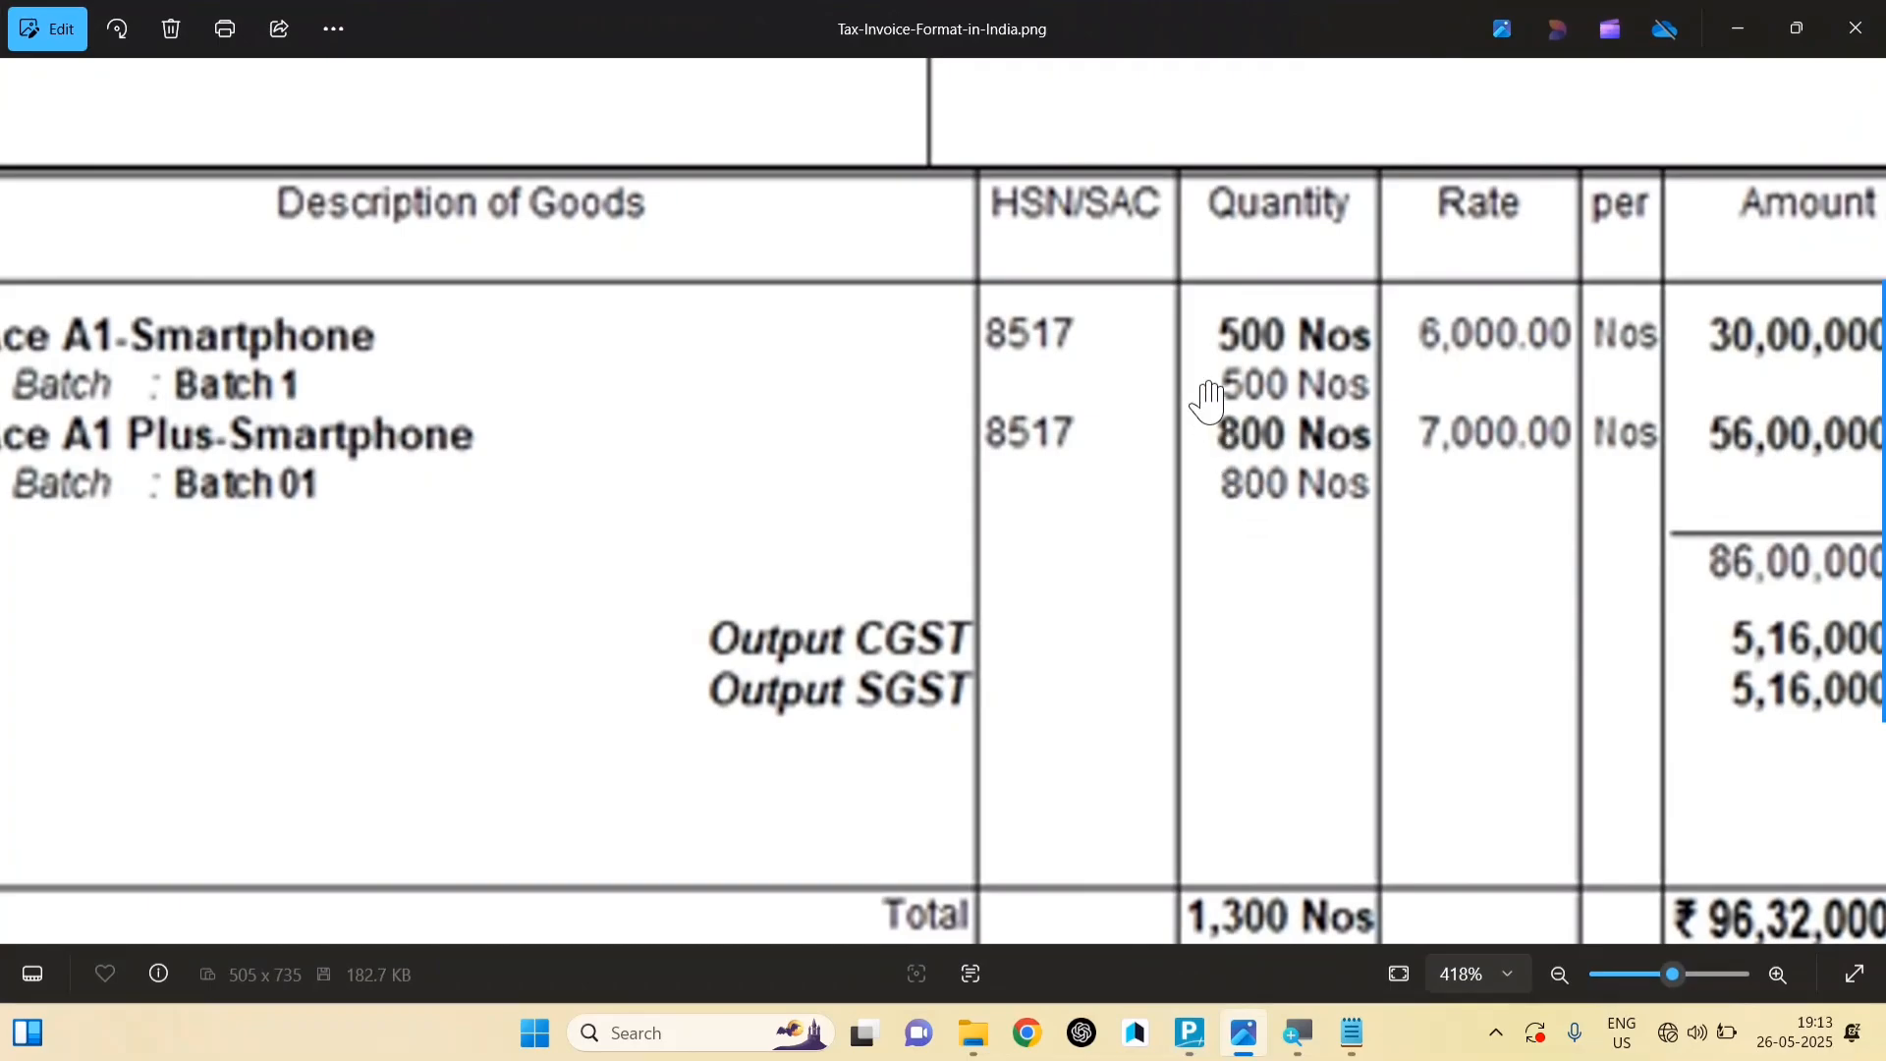
Step: Allocate 500 NOS at 6,000 for a line amount of 30,00,000.00
{"action": "left_click", "coordinate": [1190, 1033]}
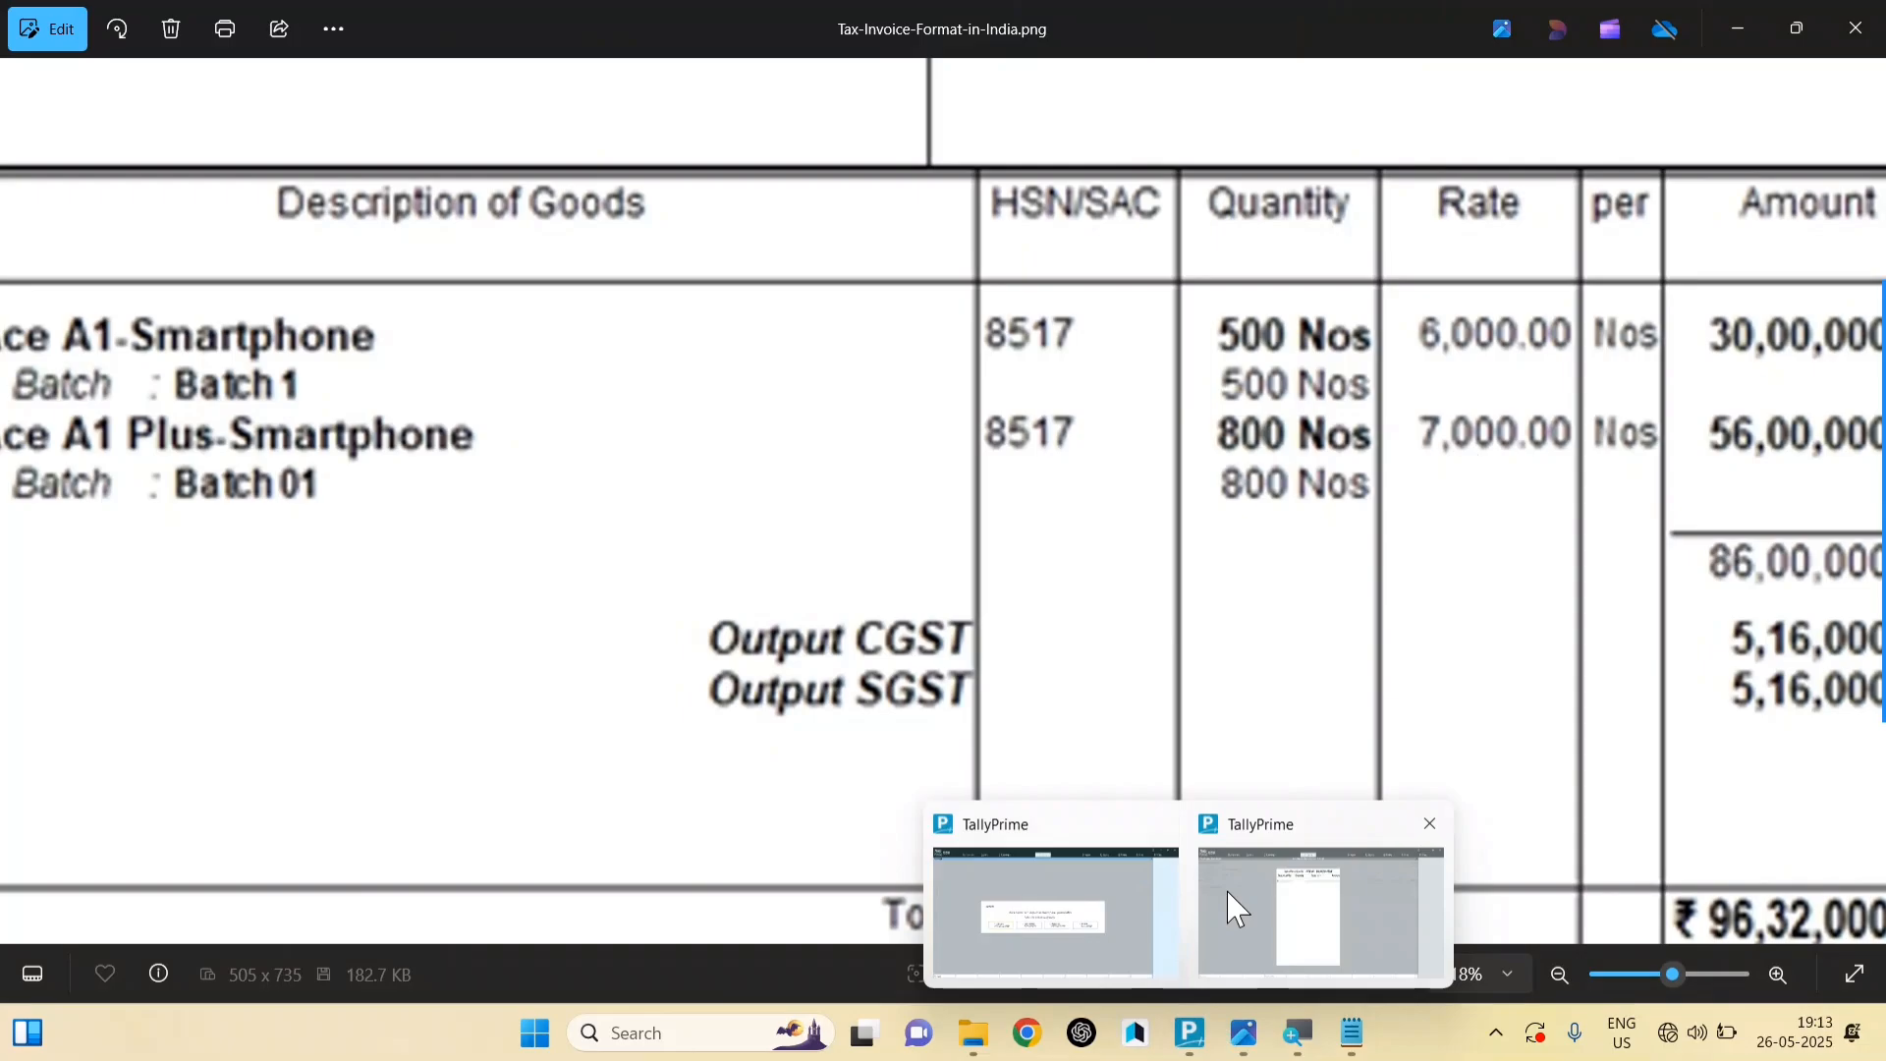
{"action": "left_click", "coordinate": [1237, 909]}
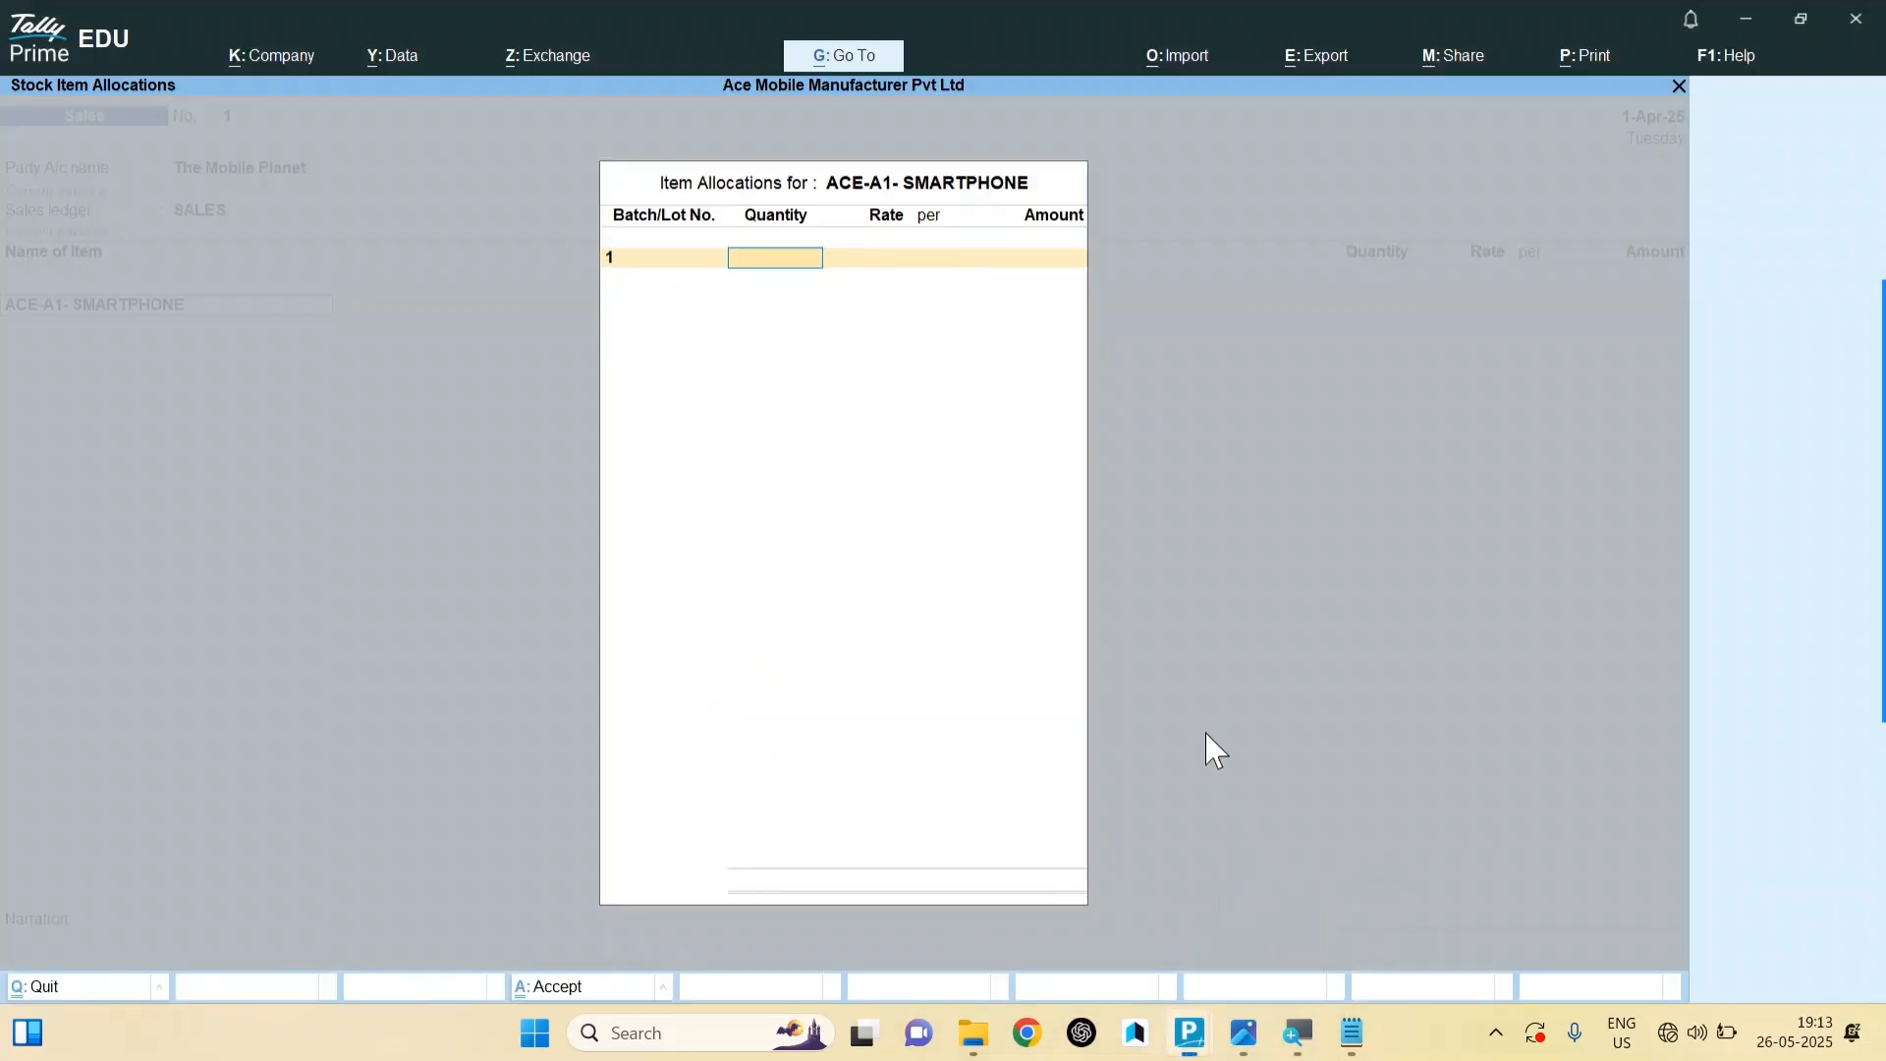
{"action": "type", "text": "500"}
{"action": "key", "text": "Return"}
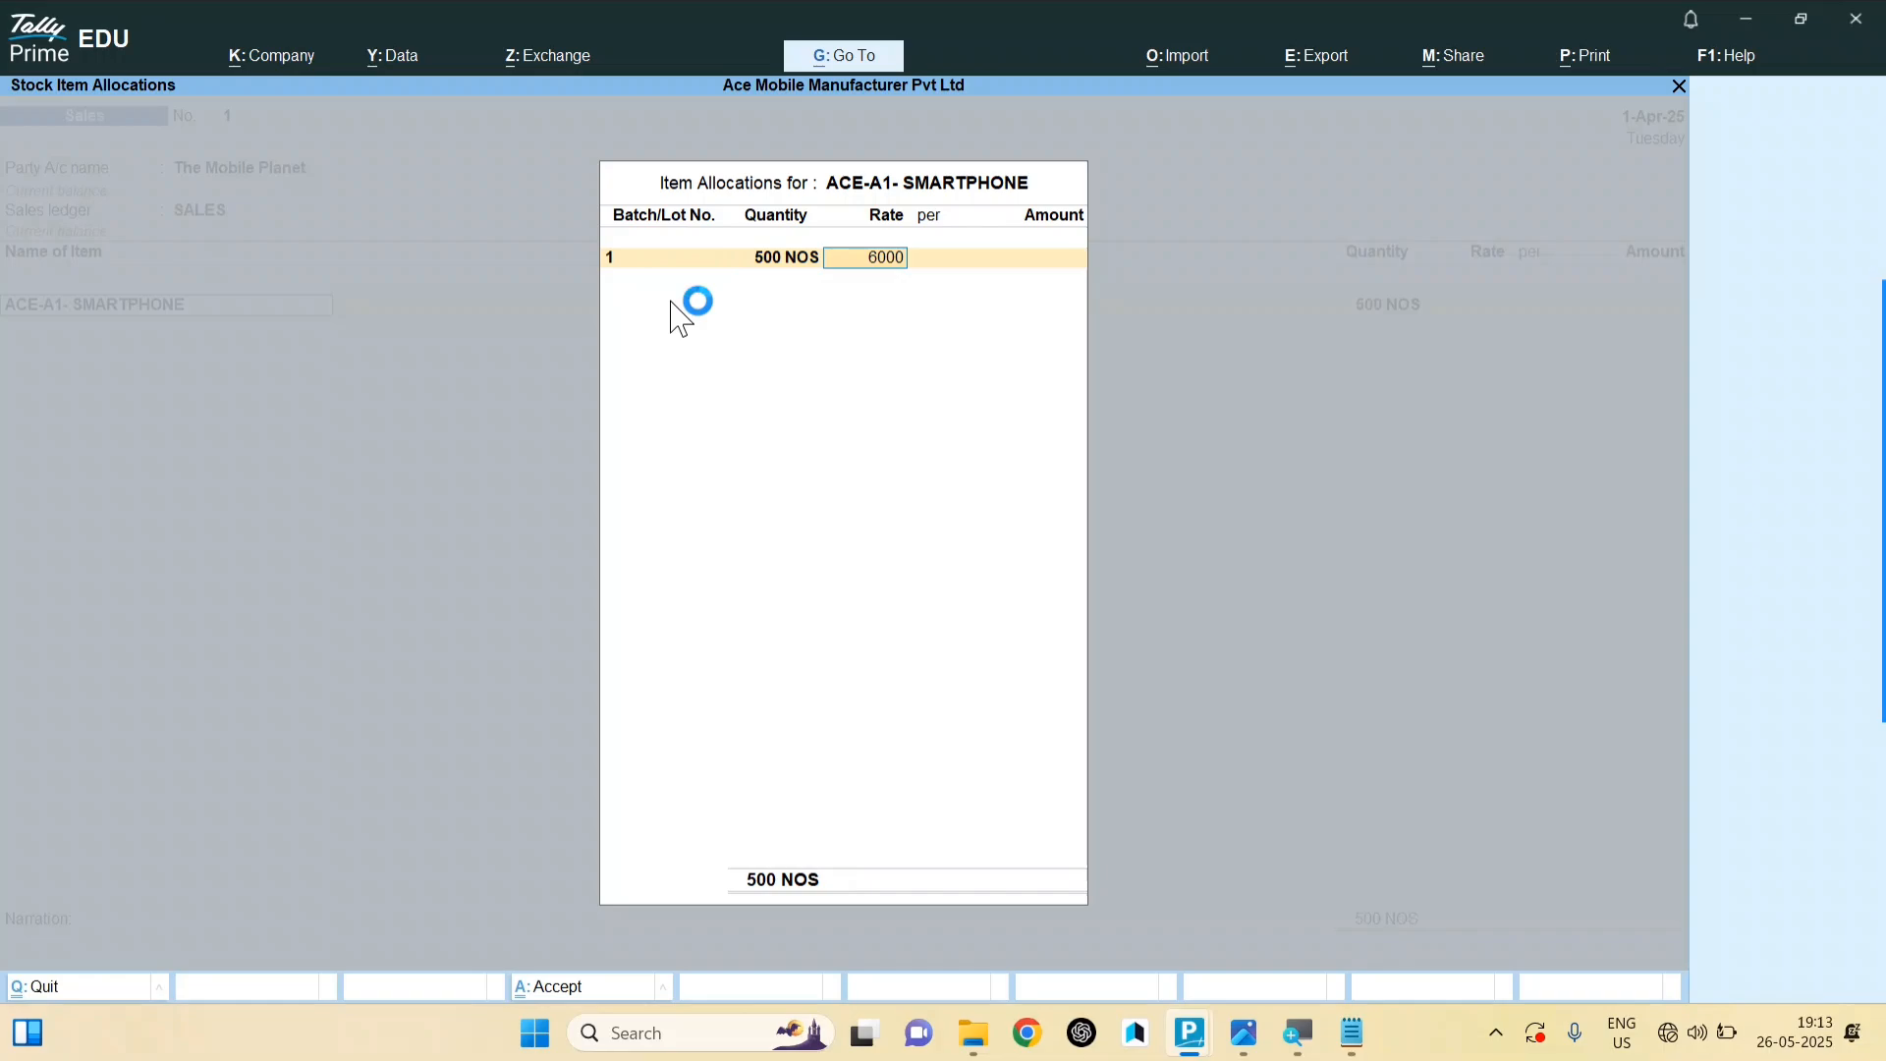
{"action": "key", "text": "Return"}
{"action": "key", "text": "Return"}
{"action": "key", "text": "Return"}
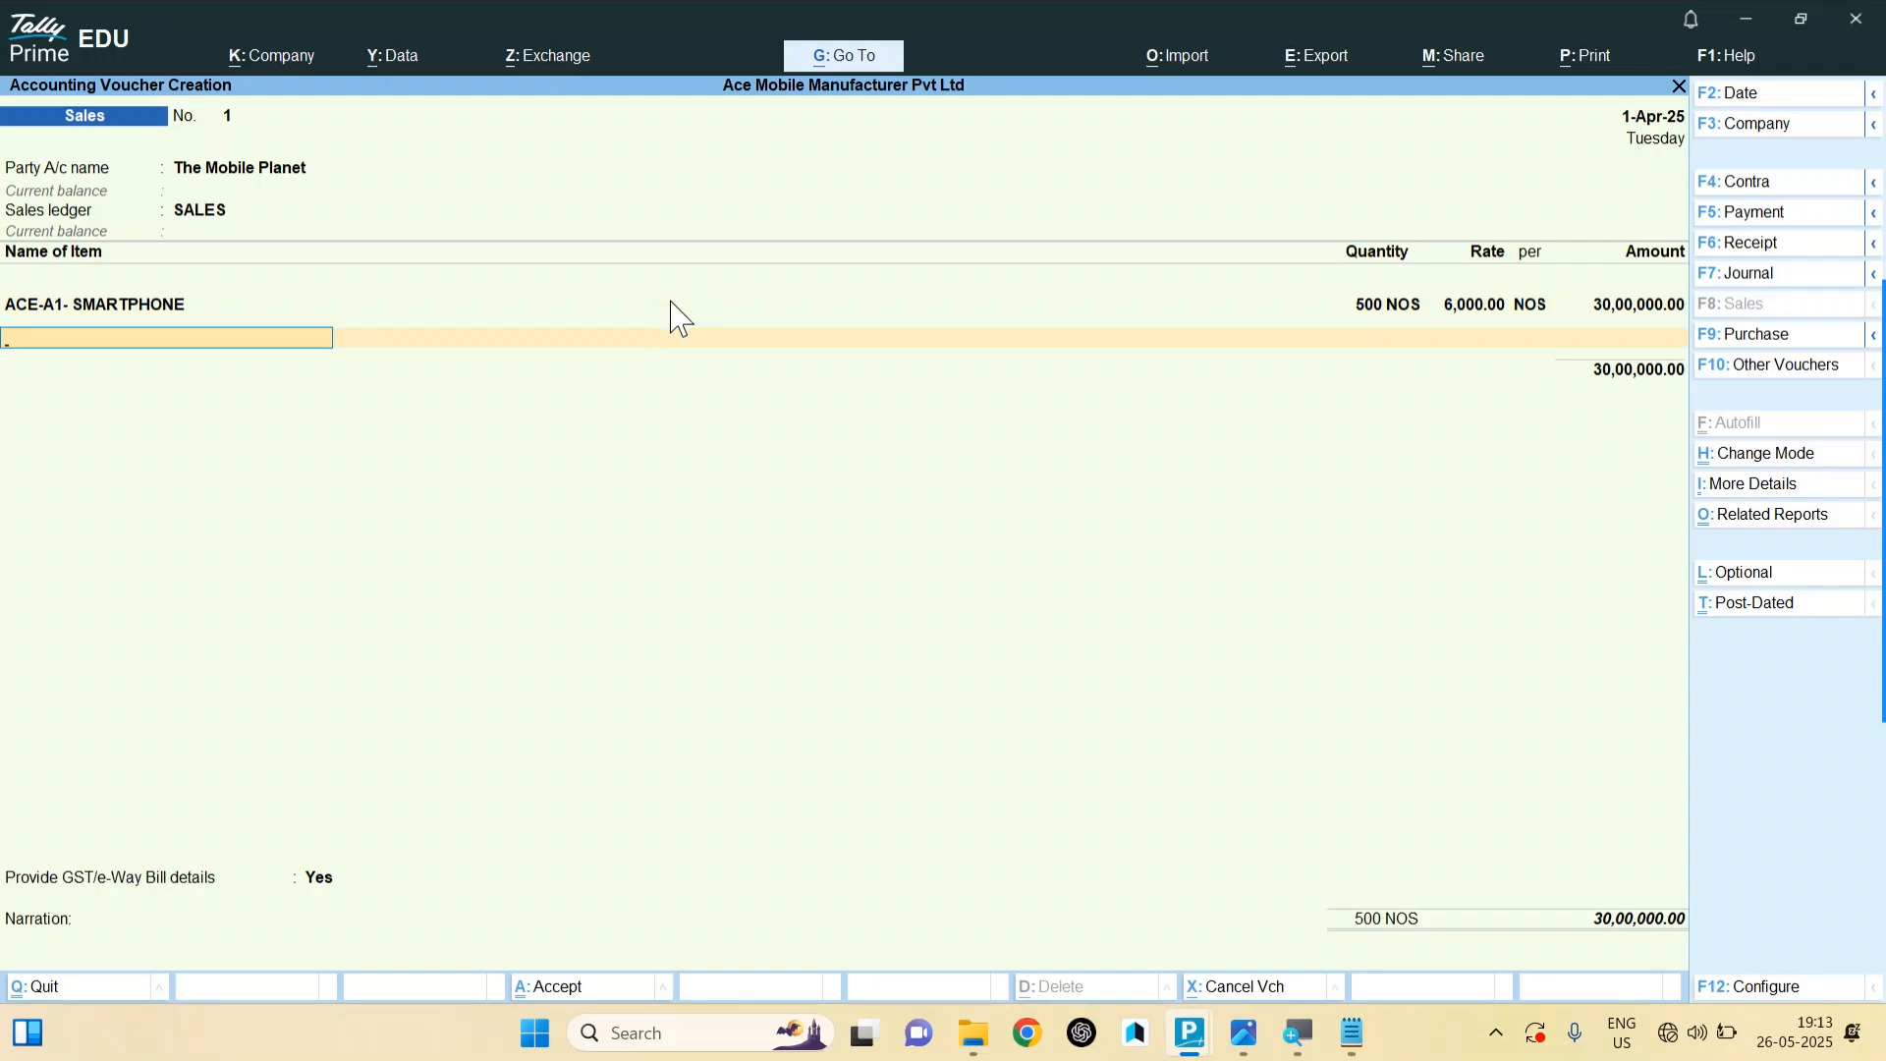
Step: Add ACE-A1-PLUS SMARTPHONE as the second item with a new batch 01
{"action": "type", "text": "ACE"}
{"action": "key", "text": "Return"}
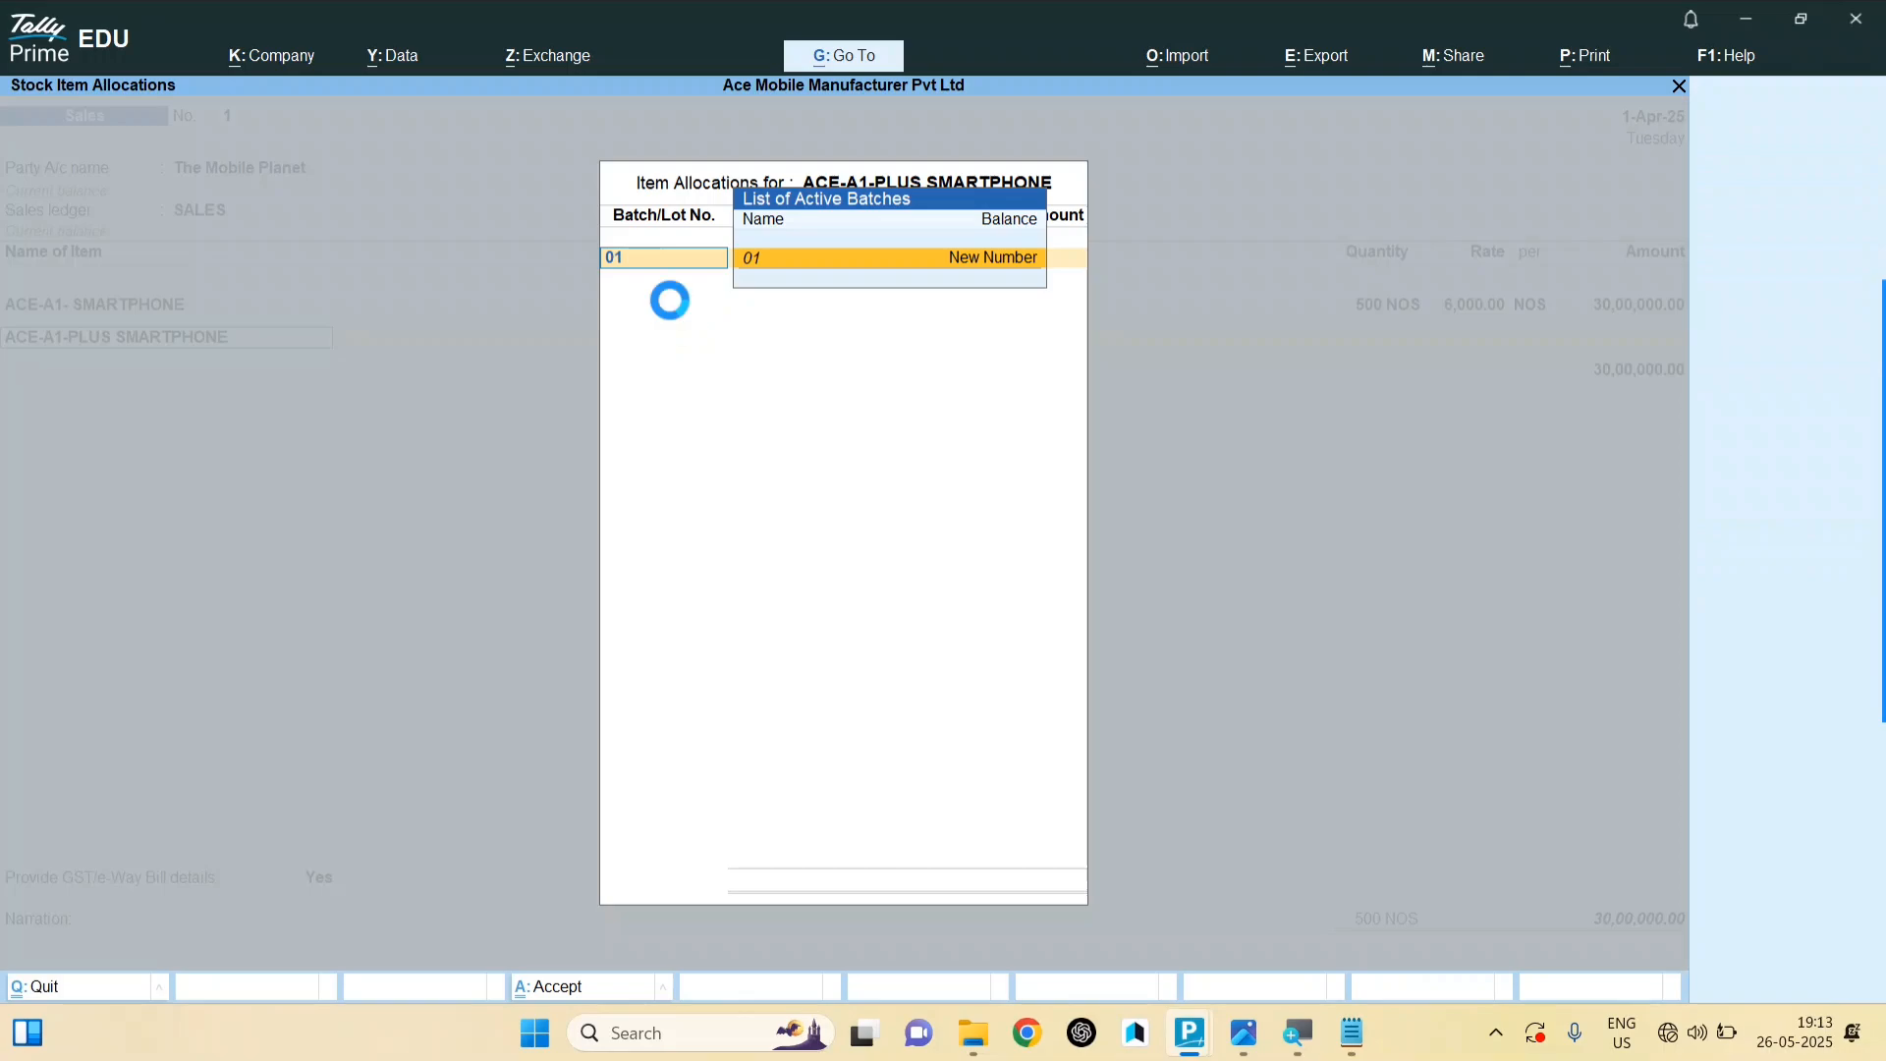
{"action": "key", "text": "Return"}
{"action": "key", "text": "Return"}
{"action": "type", "text": "500"}
{"action": "key", "text": "Return"}
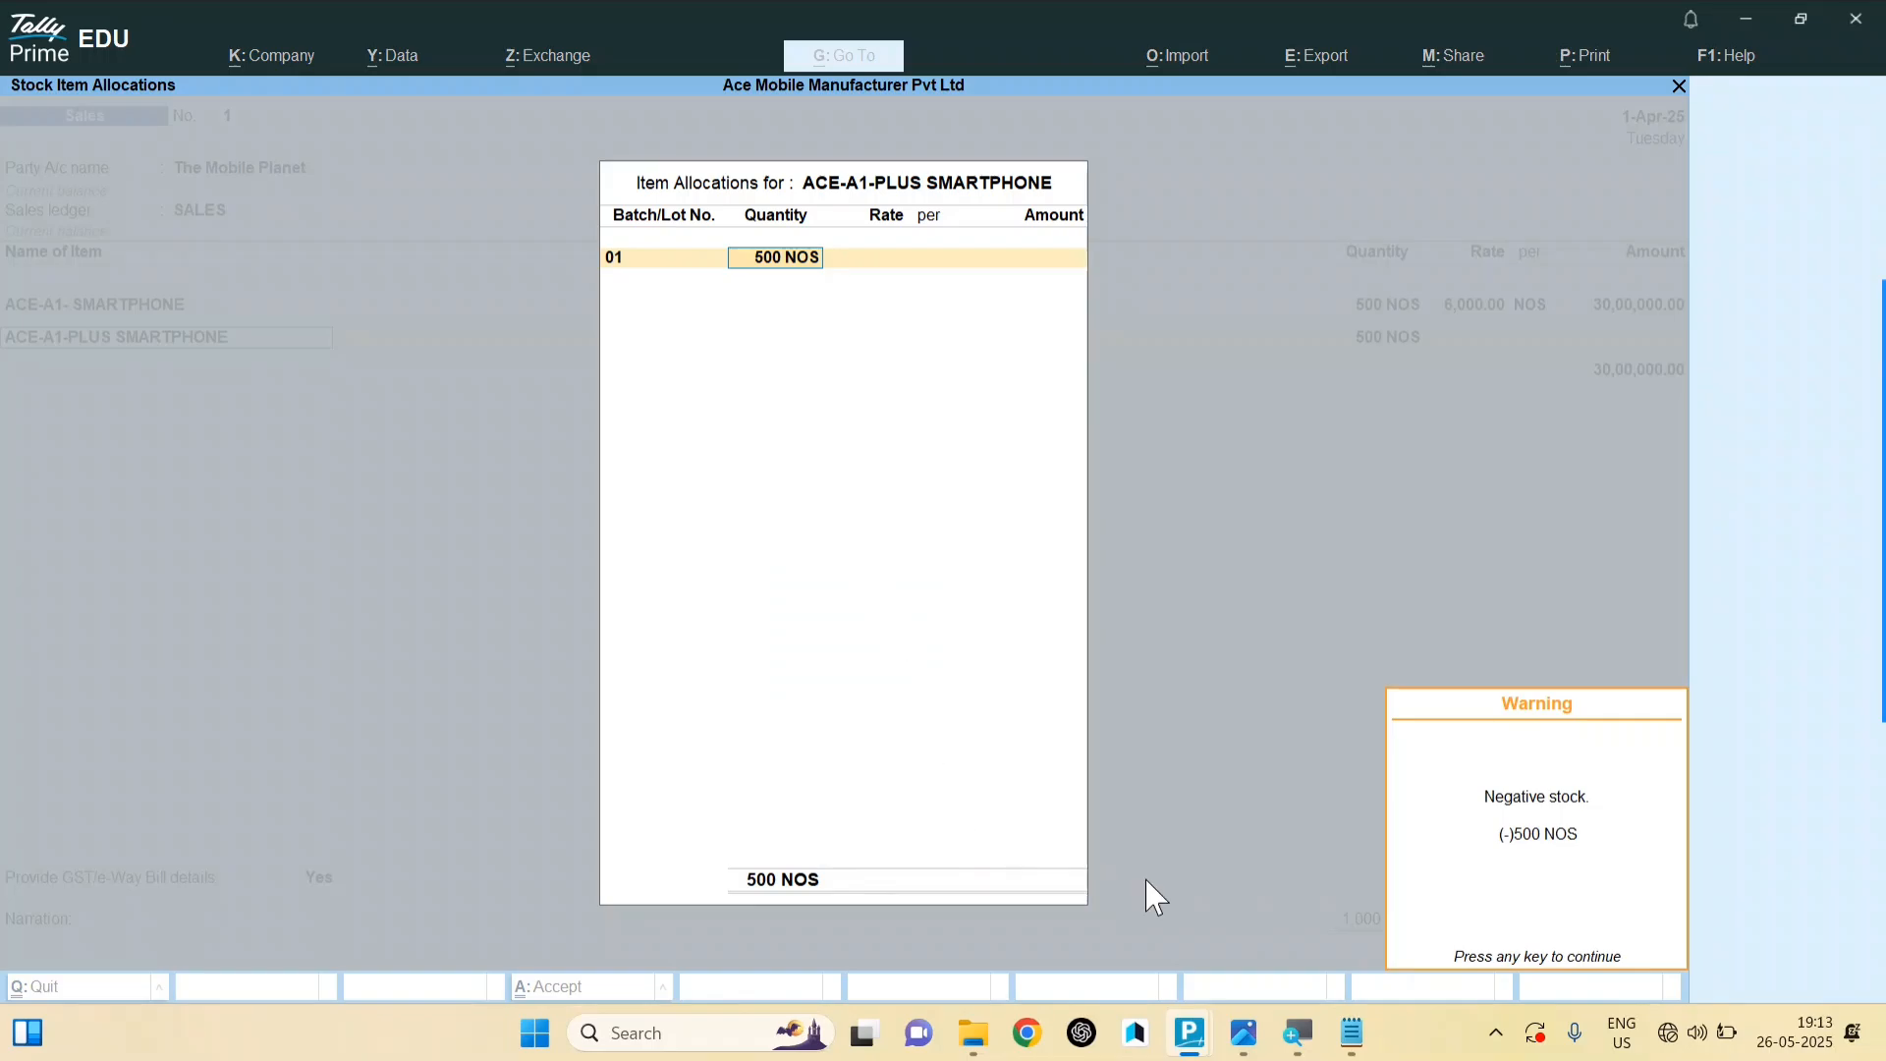
{"action": "mouse_move", "coordinate": [1243, 1033]}
{"action": "left_click", "coordinate": [1233, 951]}
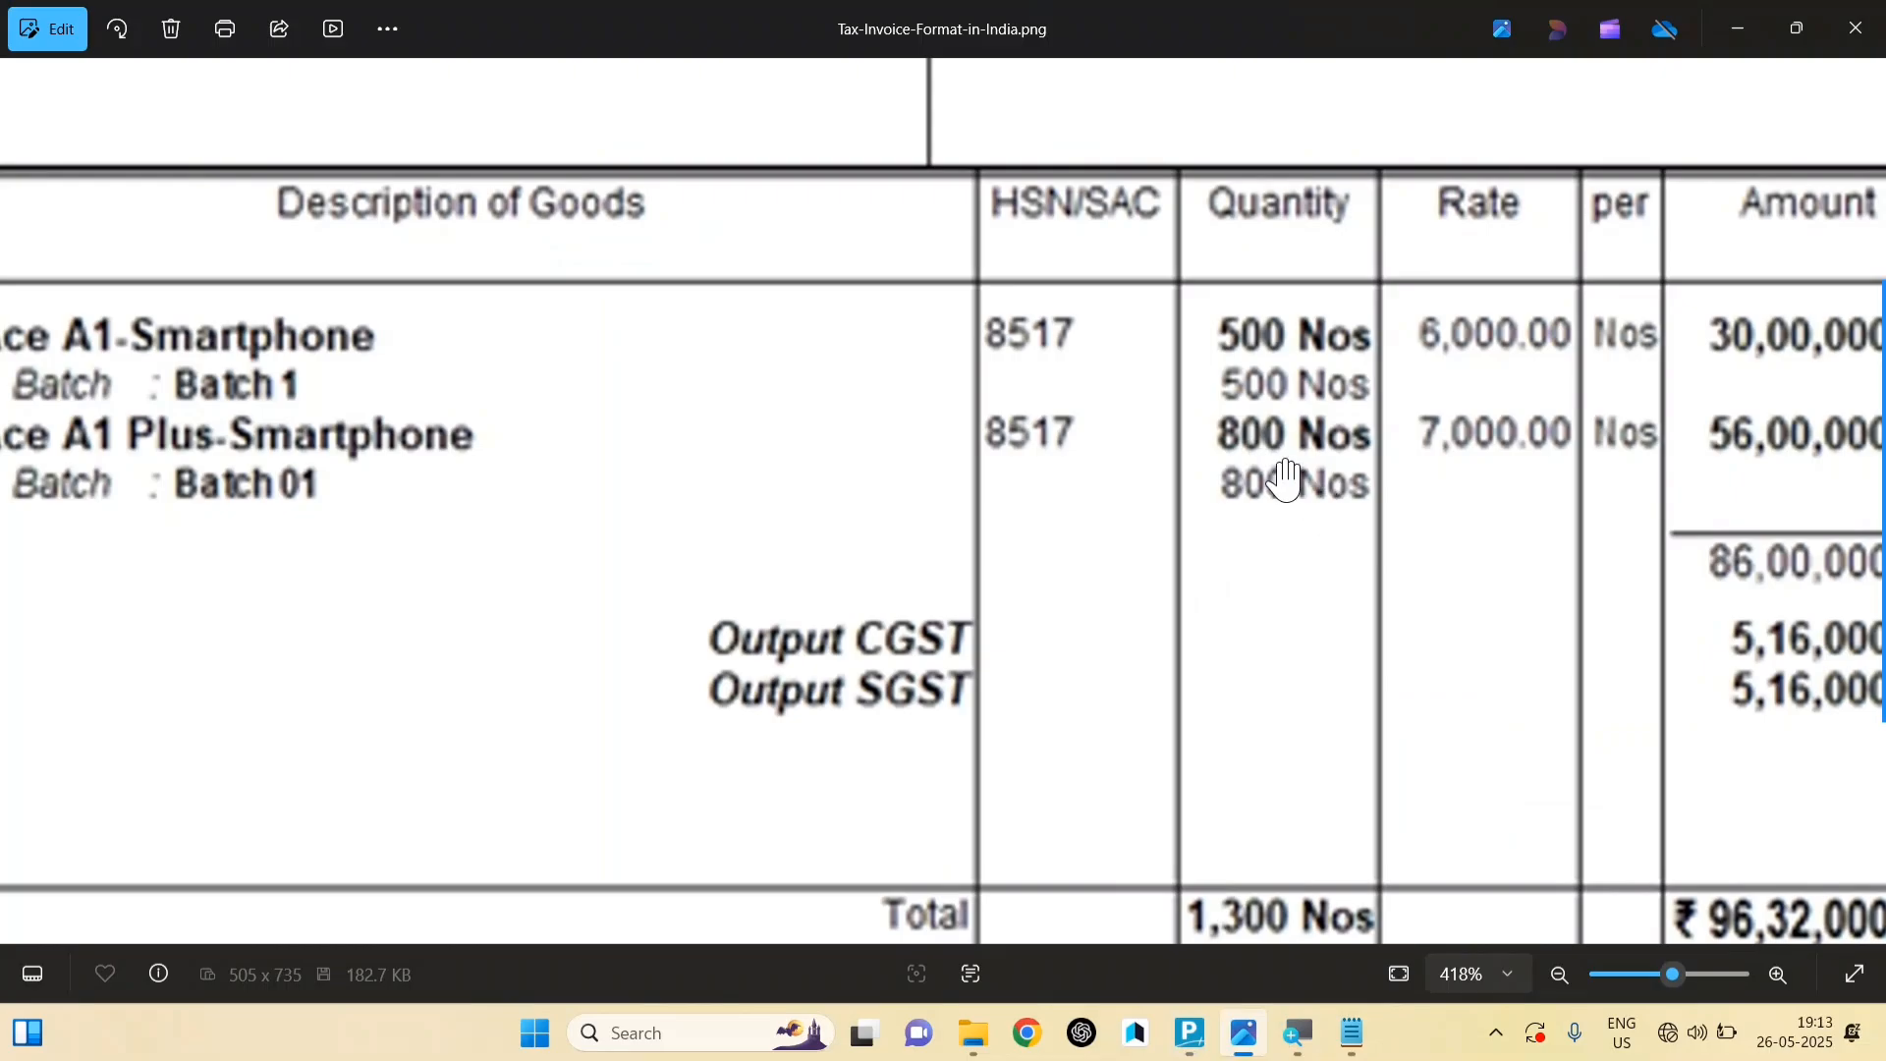
{"action": "key", "text": "alt+Tab"}
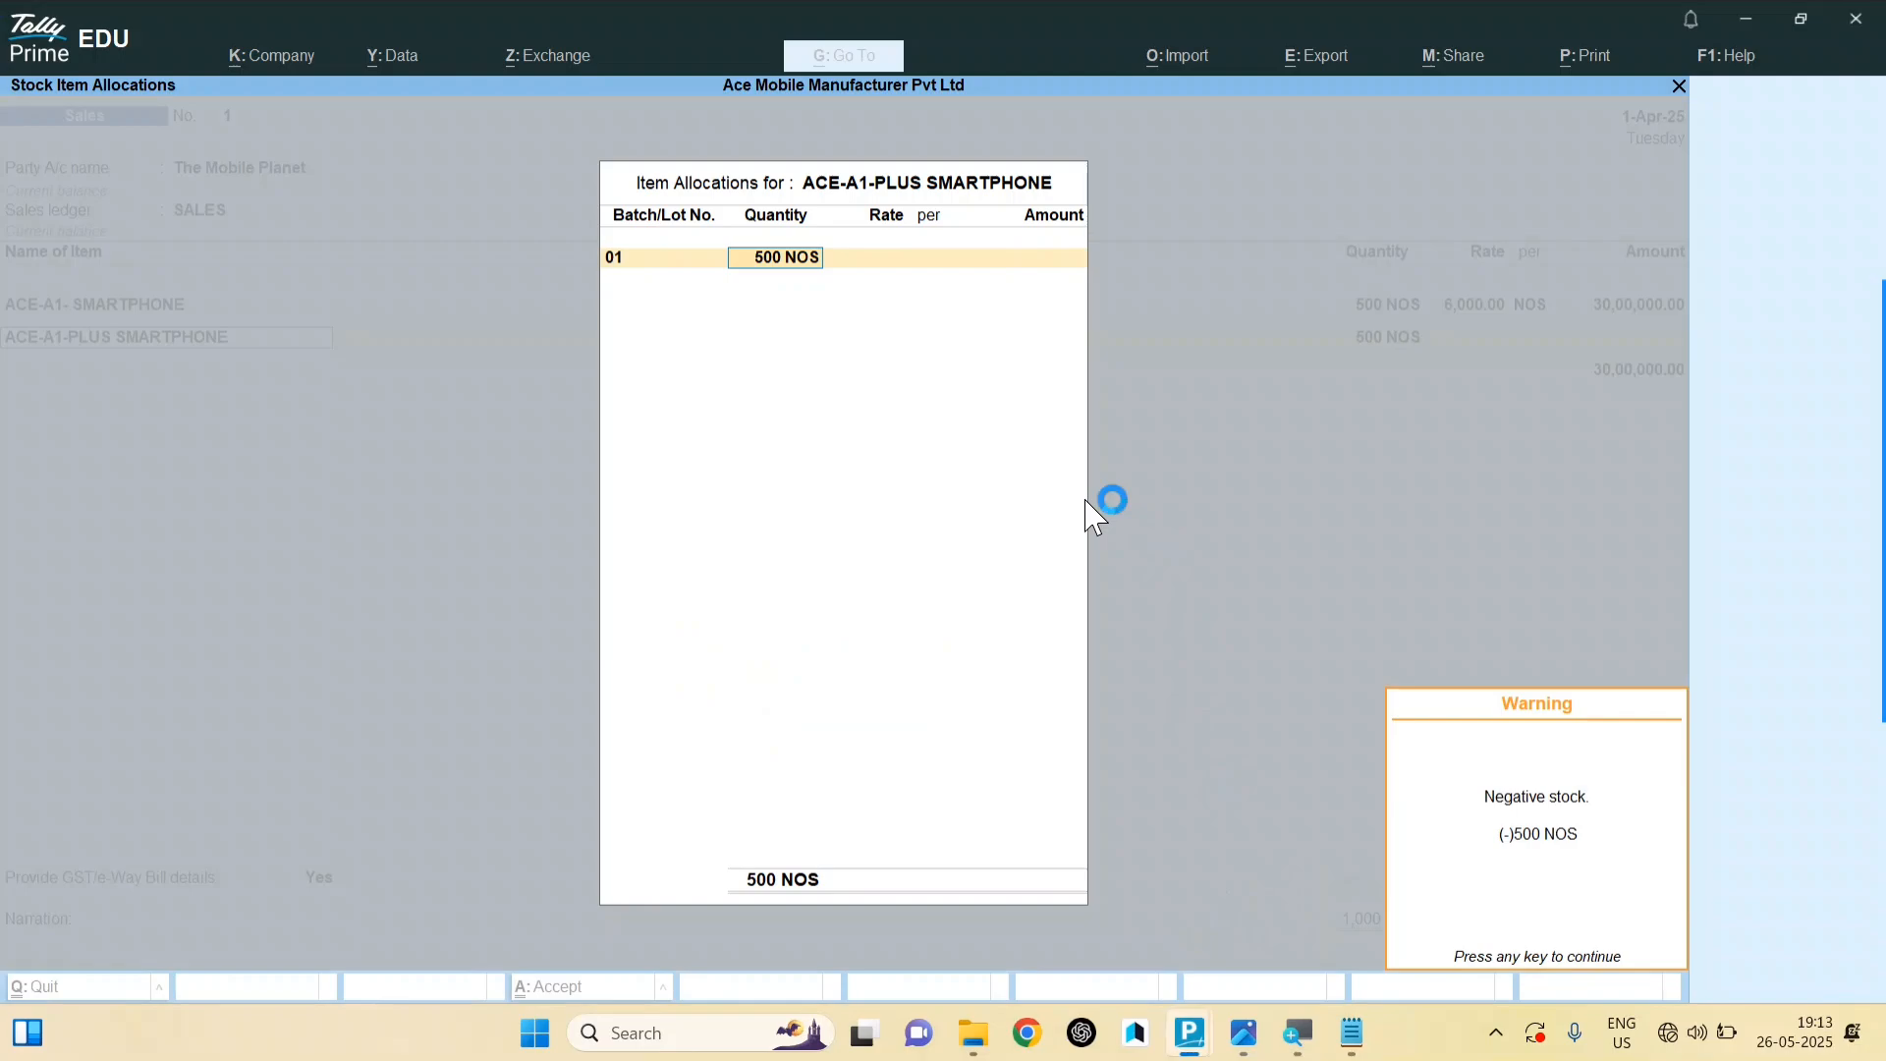
Step: Dismiss the negative stock warning and set 800 NOS at 7,000 for 56,00,000.00
{"action": "key", "text": "Return"}
{"action": "key", "text": "BackSpace"}
{"action": "type", "text": "800"}
{"action": "key", "text": "Return"}
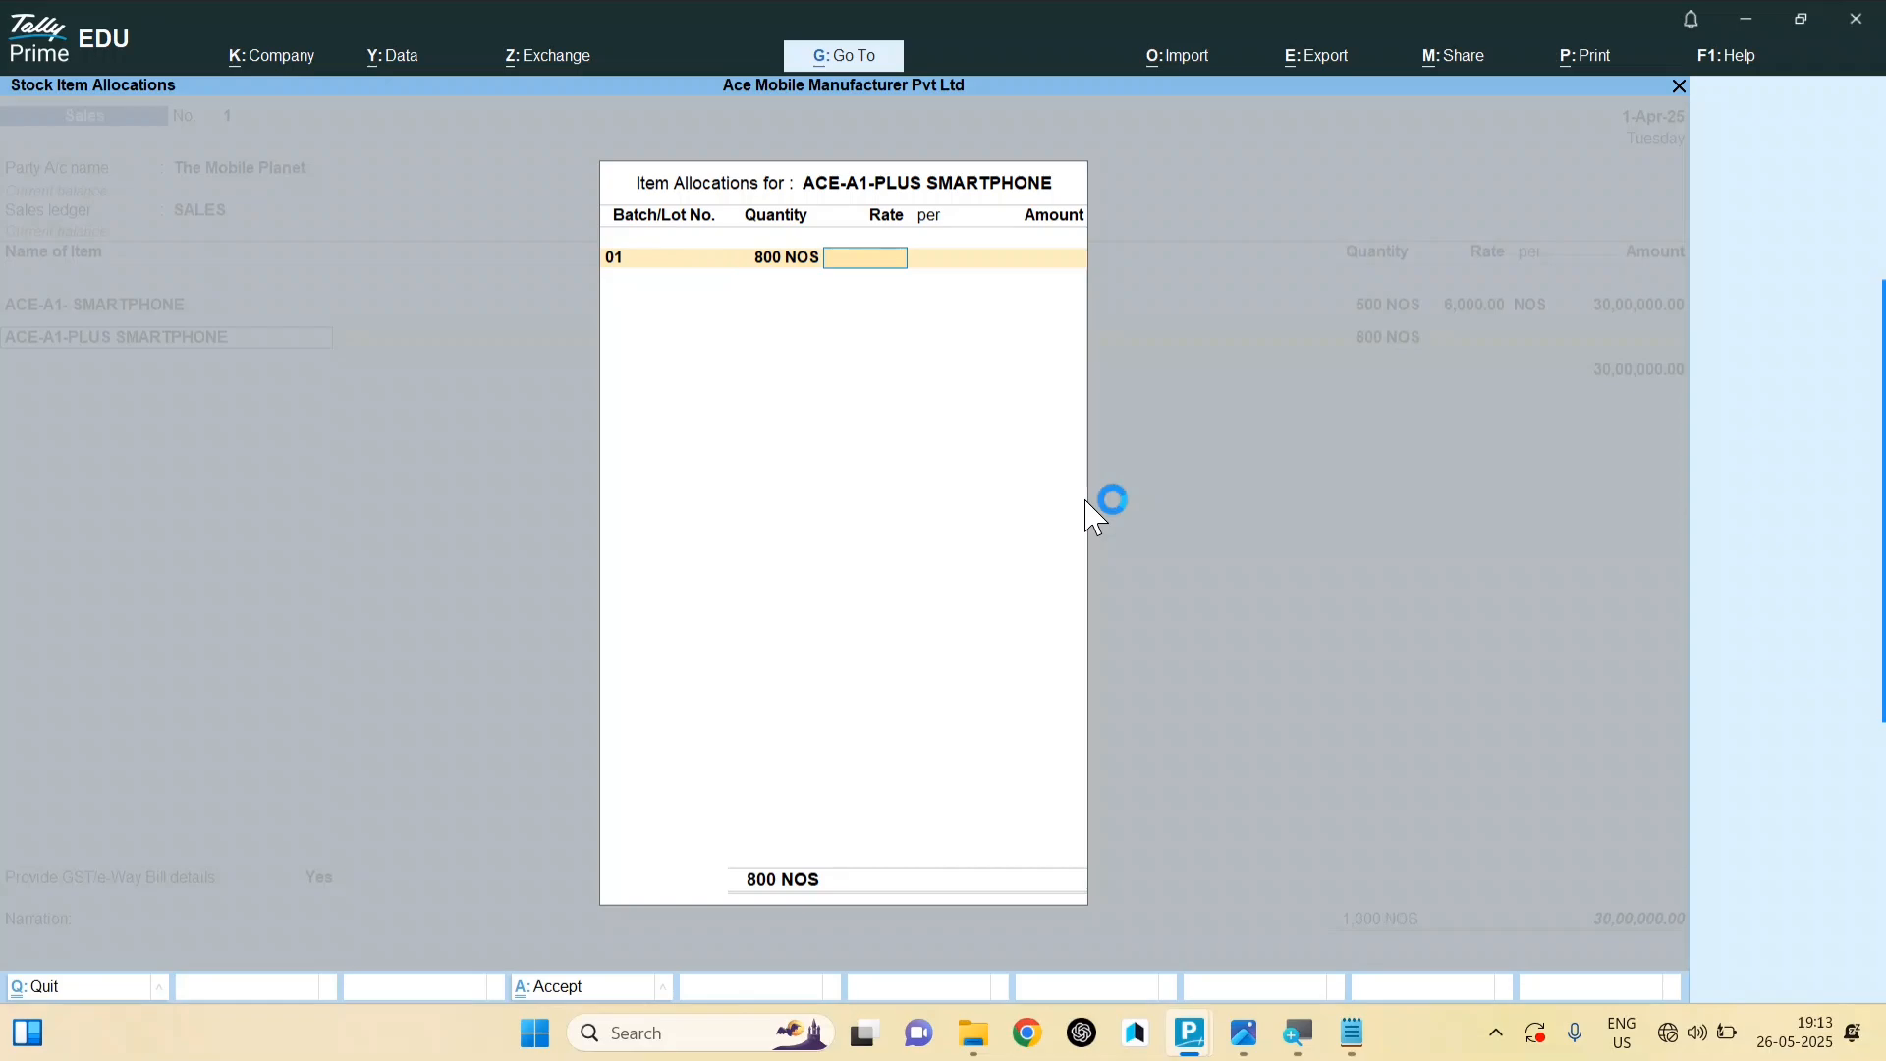
{"action": "type", "text": "7000"}
{"action": "key", "text": "Return"}
{"action": "key", "text": "Return"}
{"action": "key", "text": "Return"}
{"action": "key", "text": "Return"}
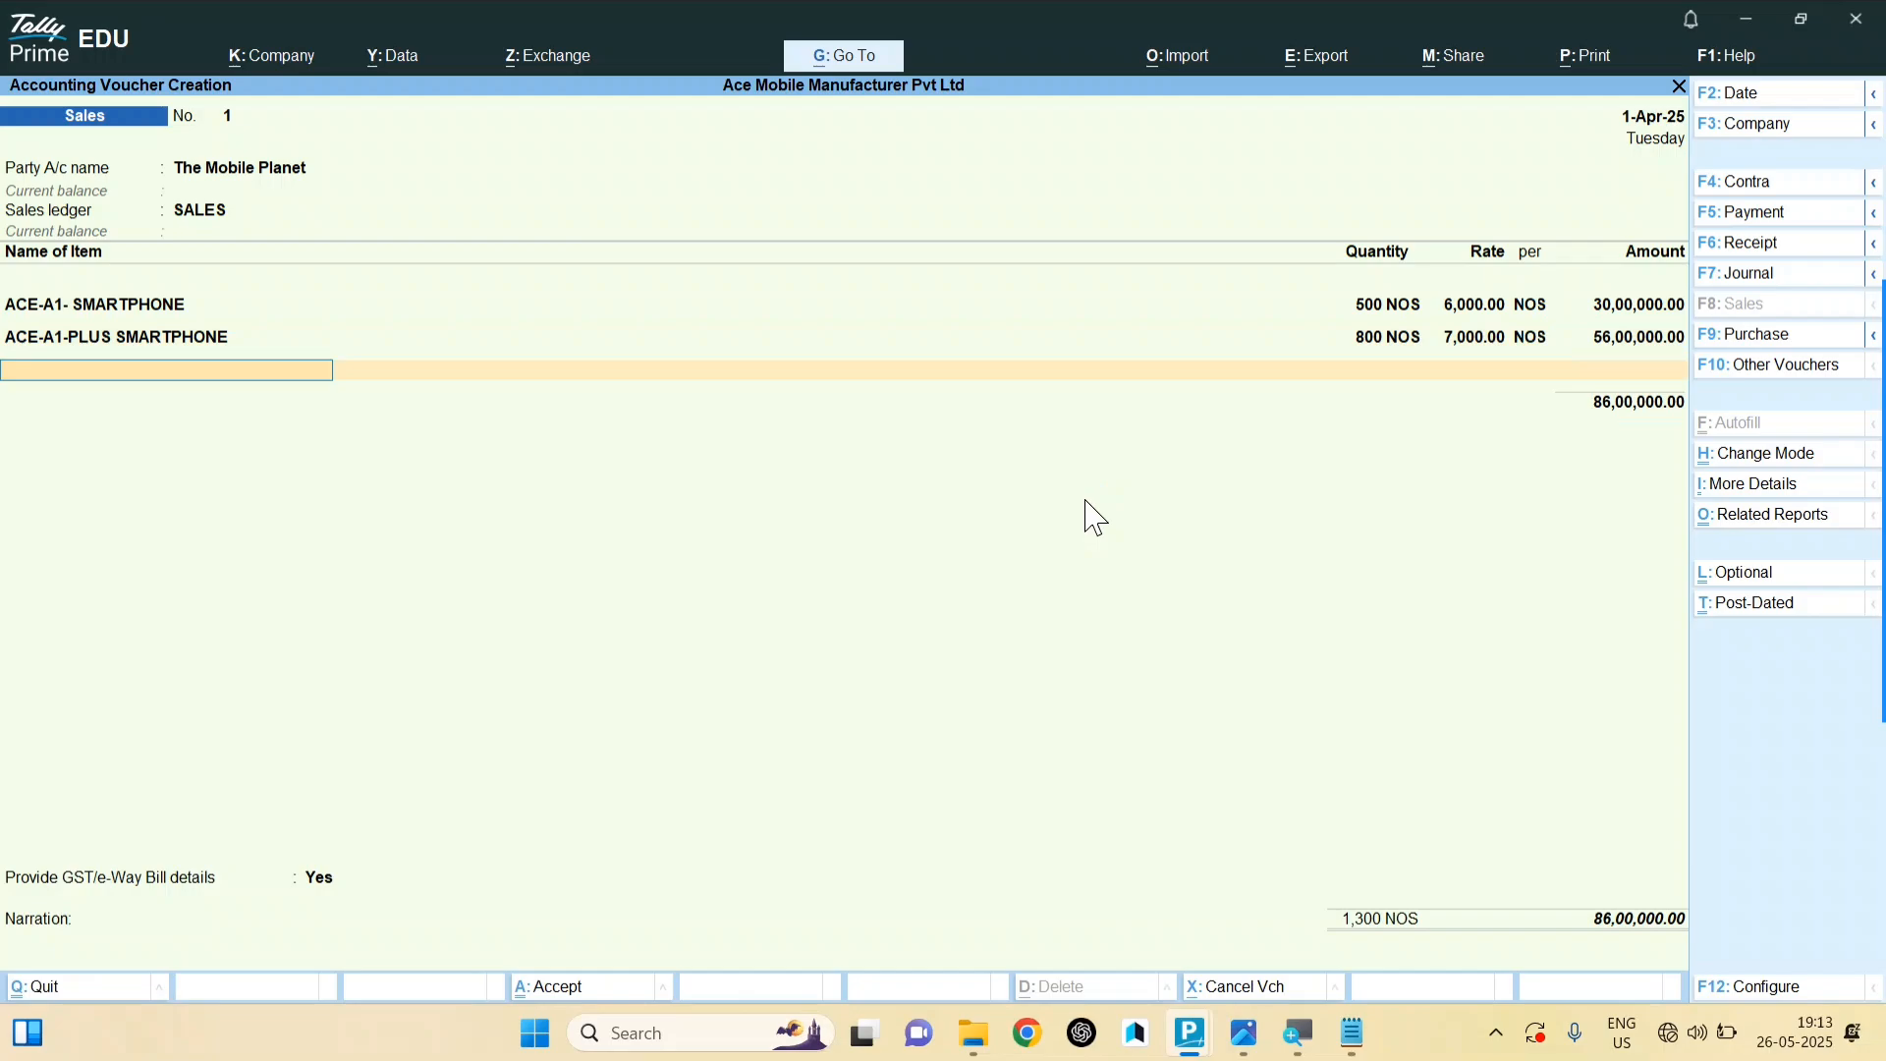
Step: Add OUTPUT C GST and OUTPUT S GST at 5,16,000.00 each, then open Tax Invoice print settings
{"action": "key", "text": "Return"}
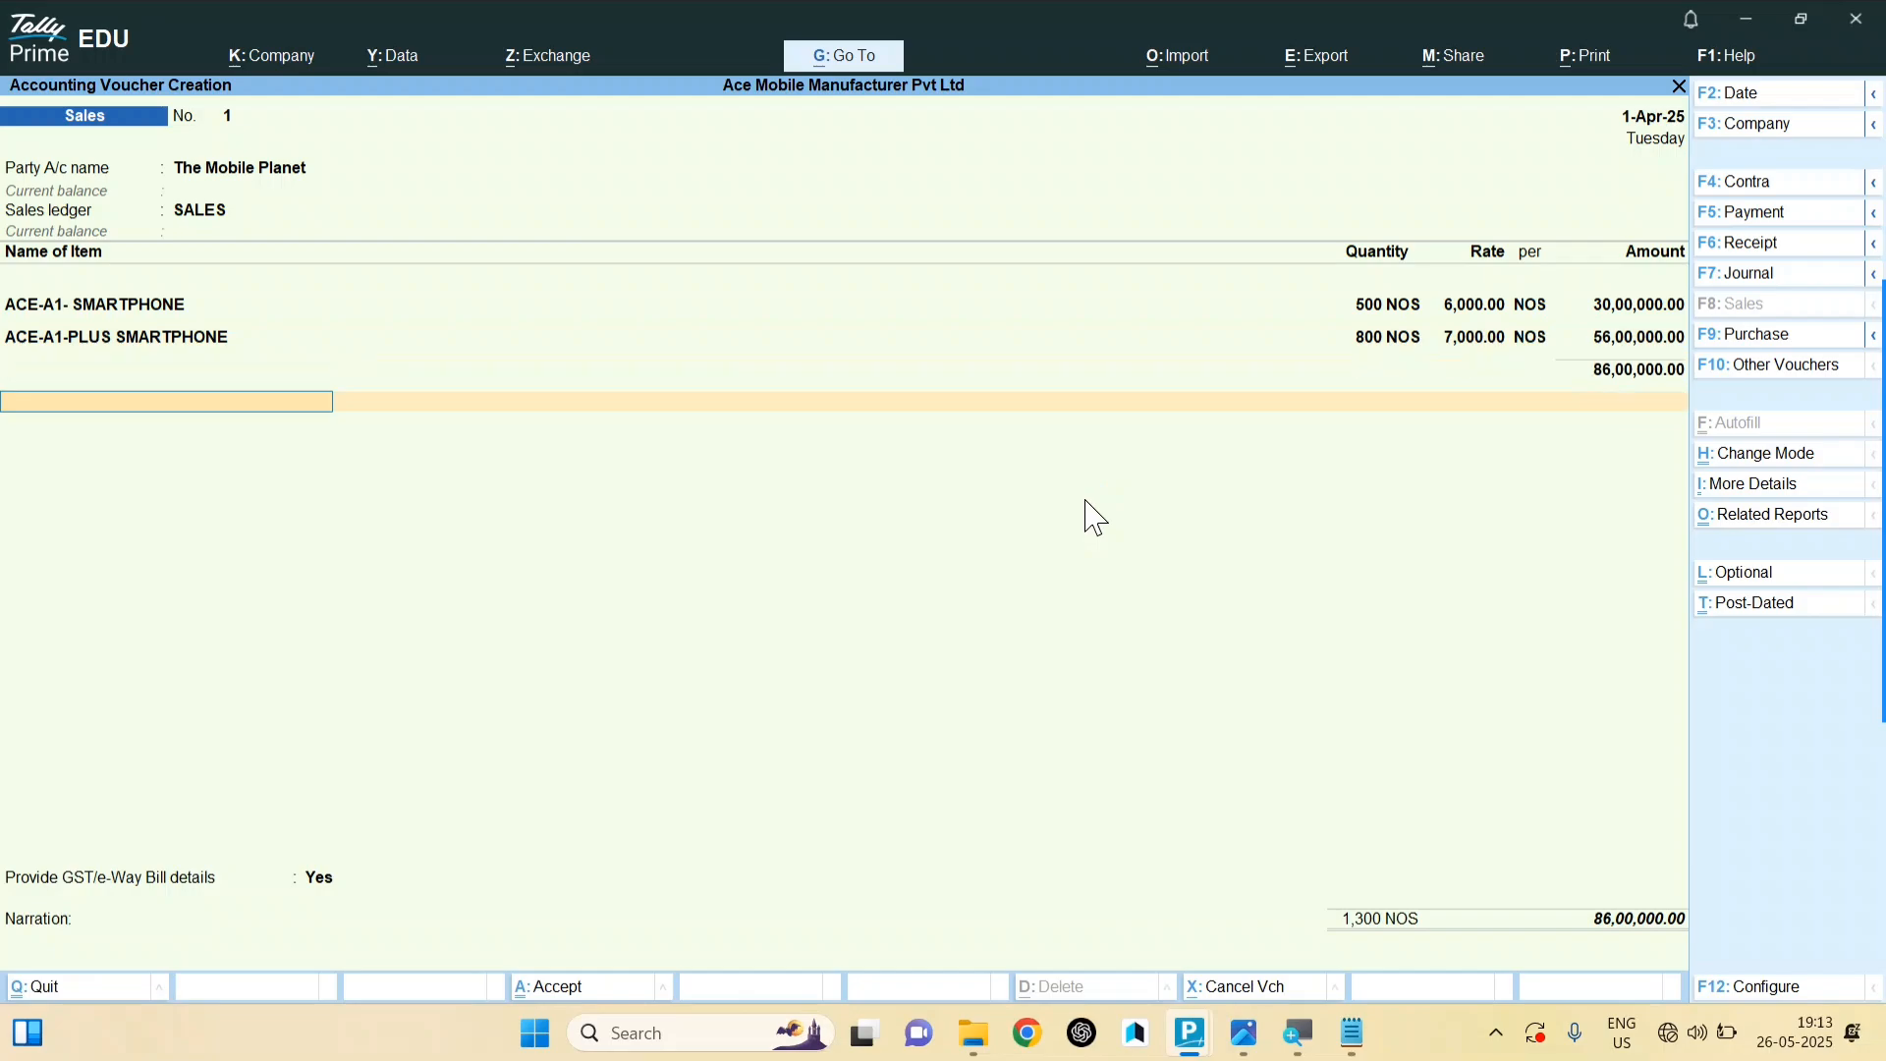
{"action": "key", "text": "Return"}
{"action": "type", "text": "OUT"}
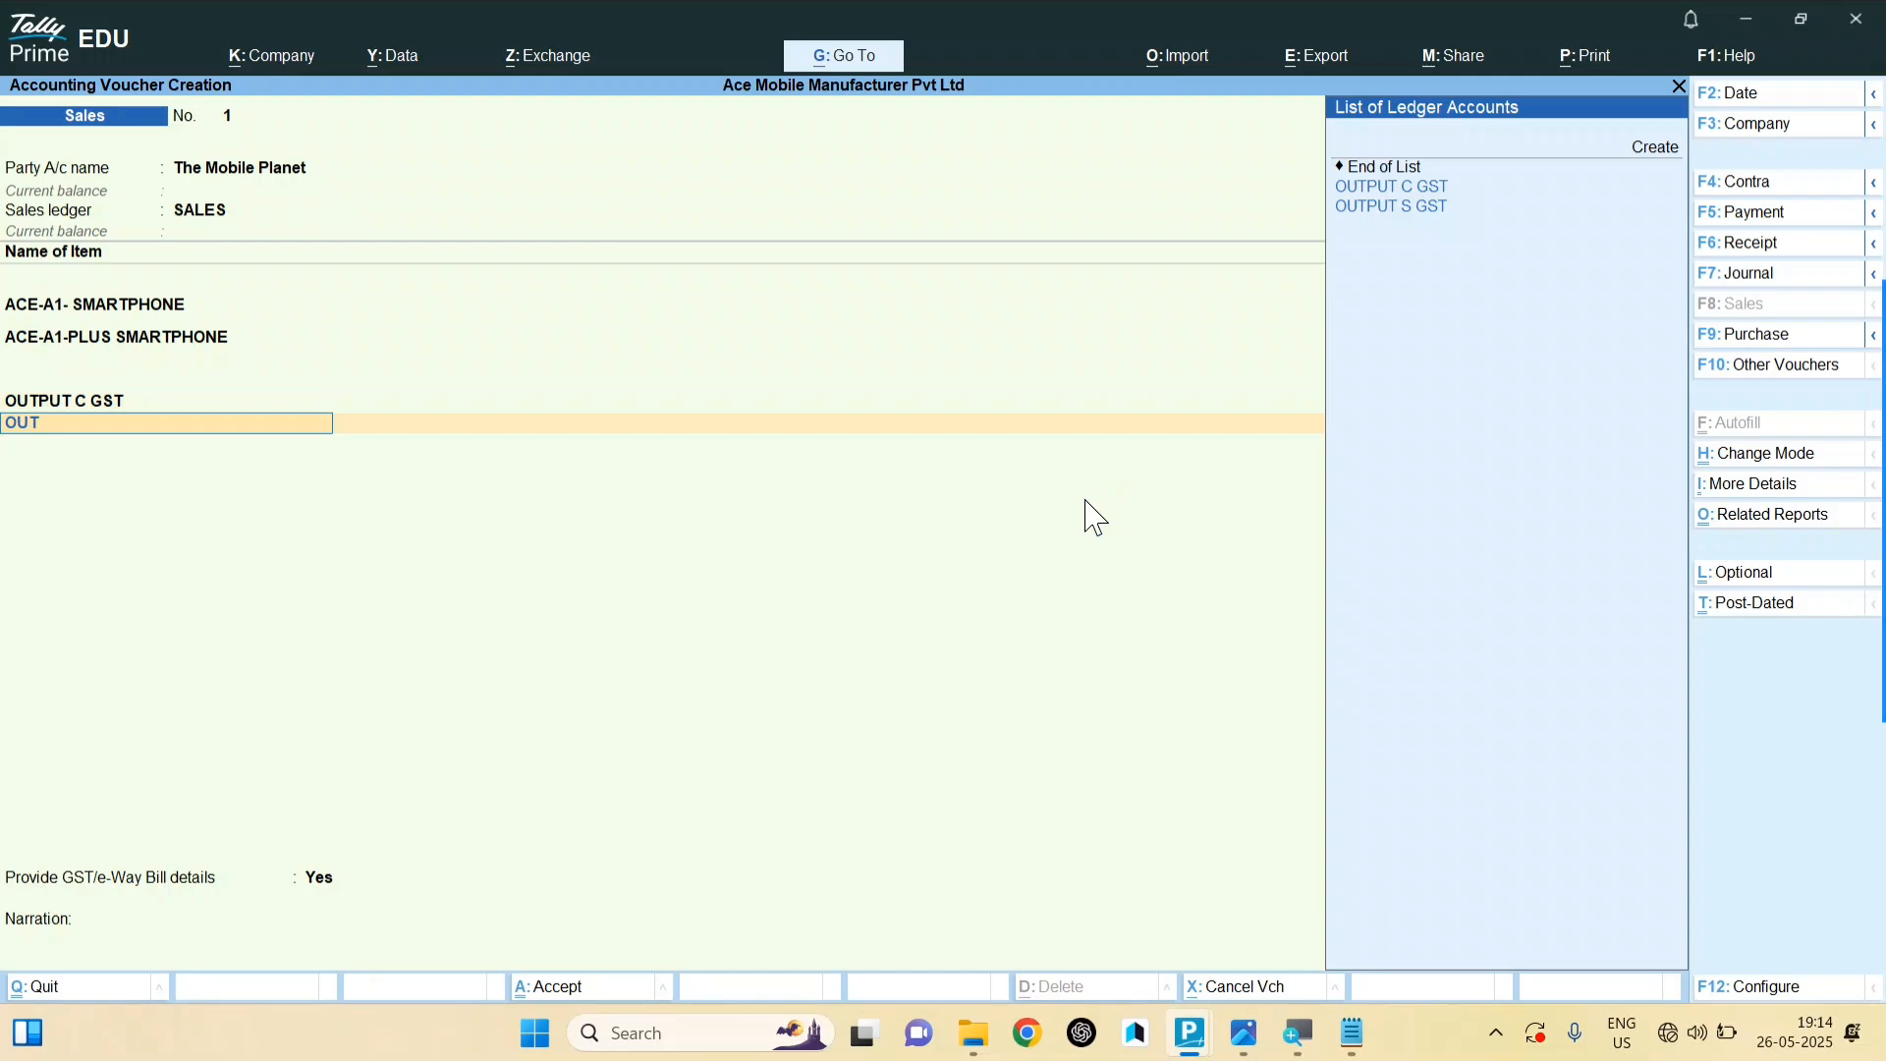
{"action": "key", "text": "Return"}
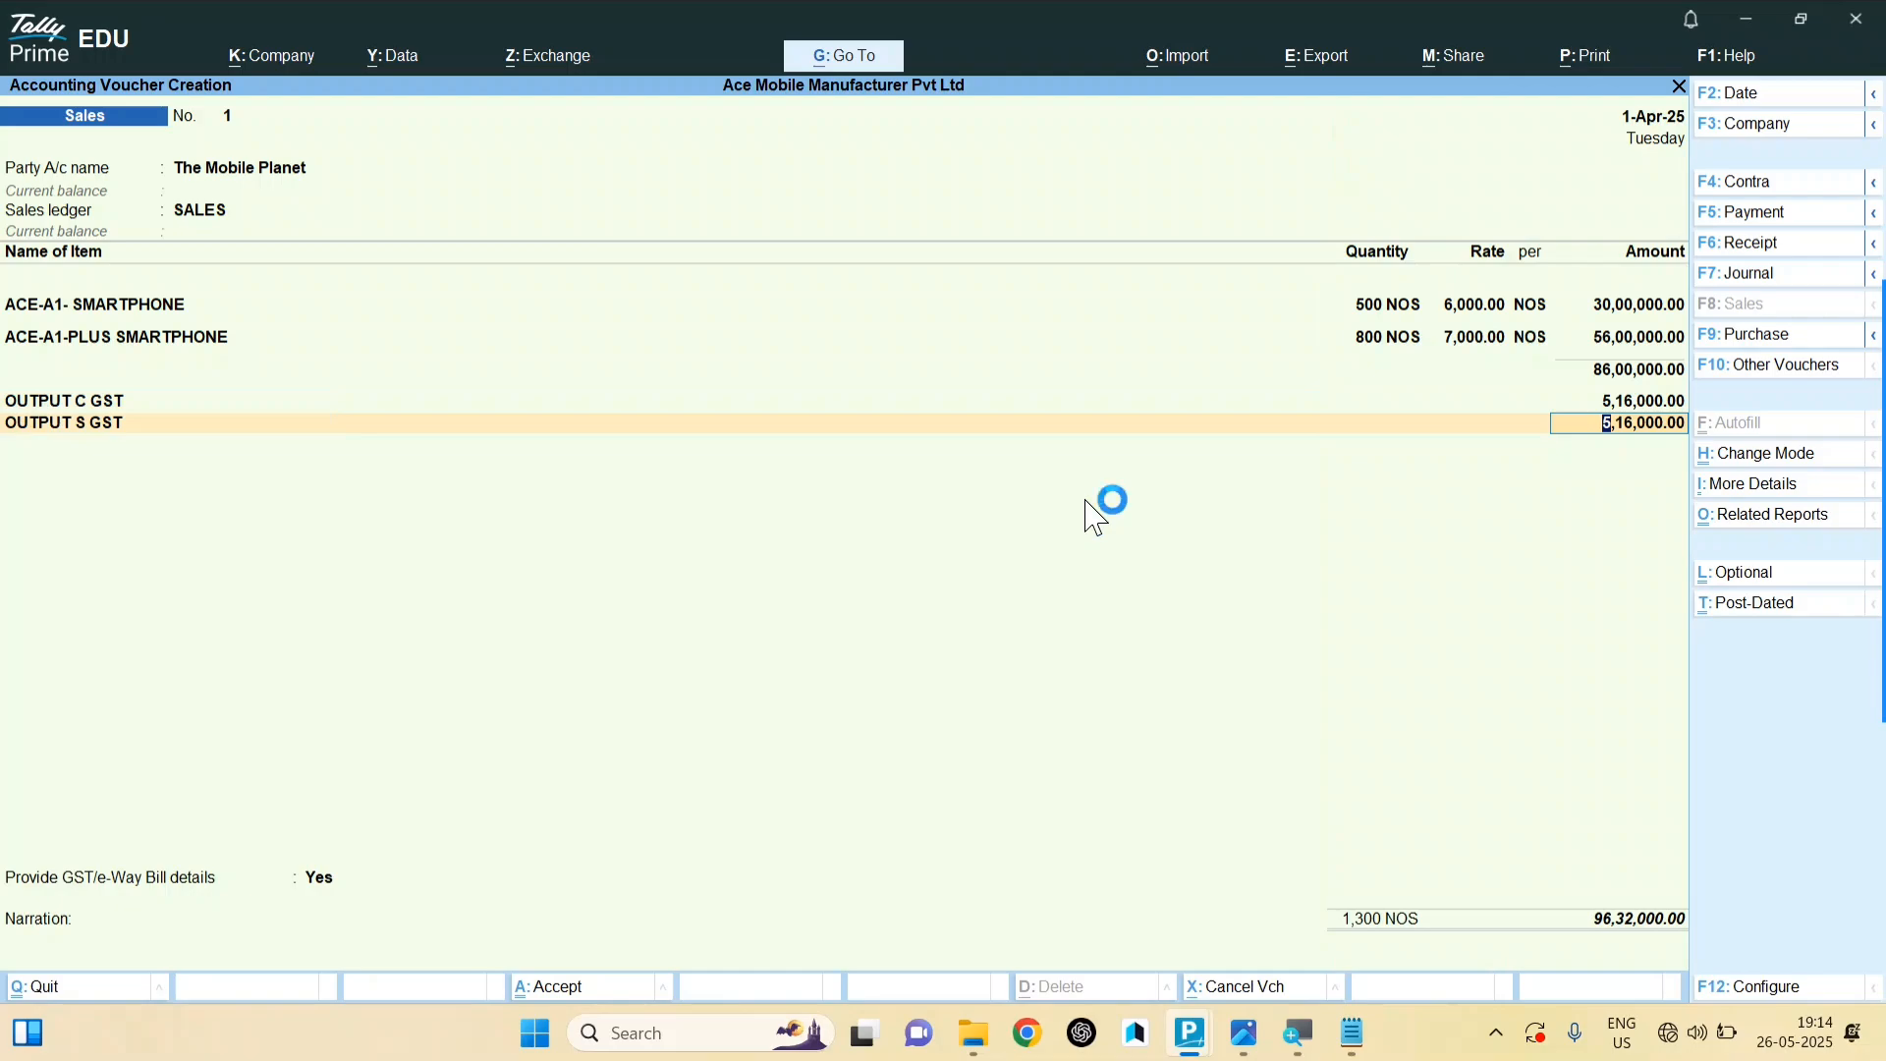
{"action": "key", "text": "ctrl"}
{"action": "key", "text": "ctrl+p"}
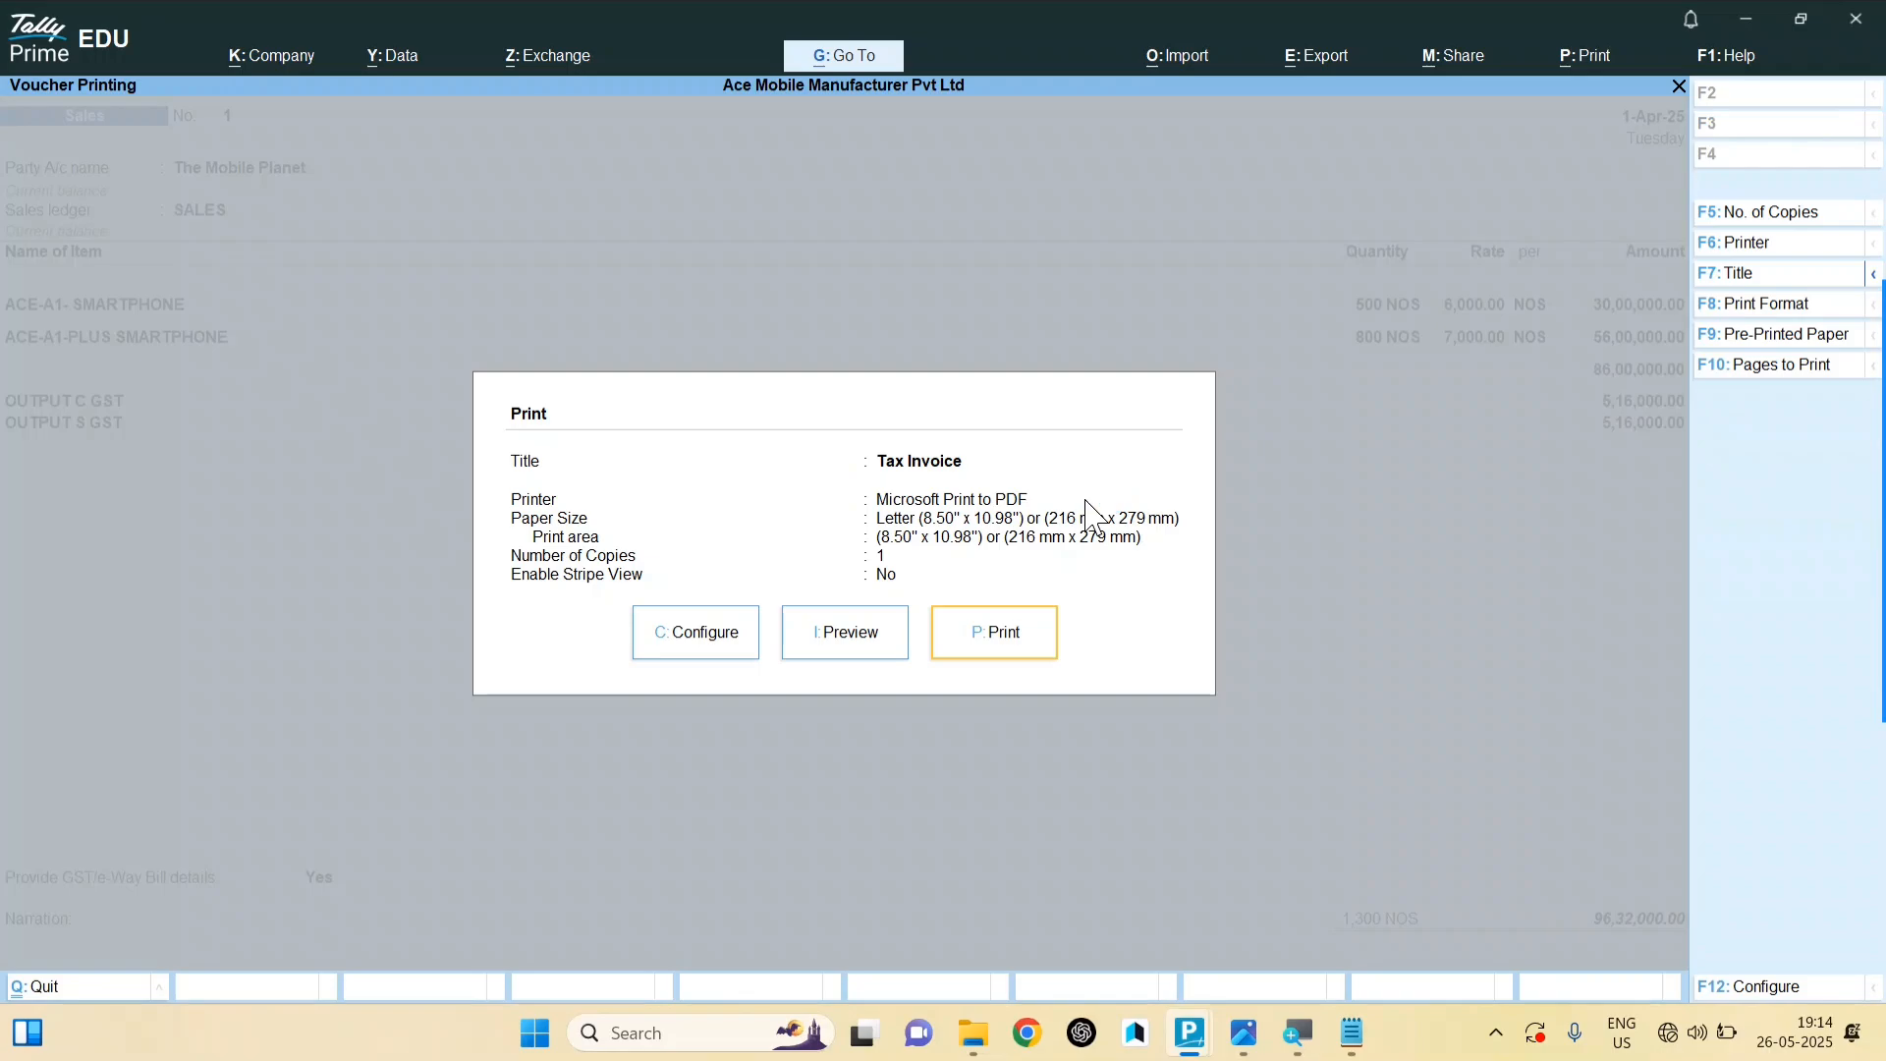
Step: Preview the Tax Invoice zoomed in and review the HSN 8517 summary with 6% CGST and SGST
{"action": "key", "text": "i"}
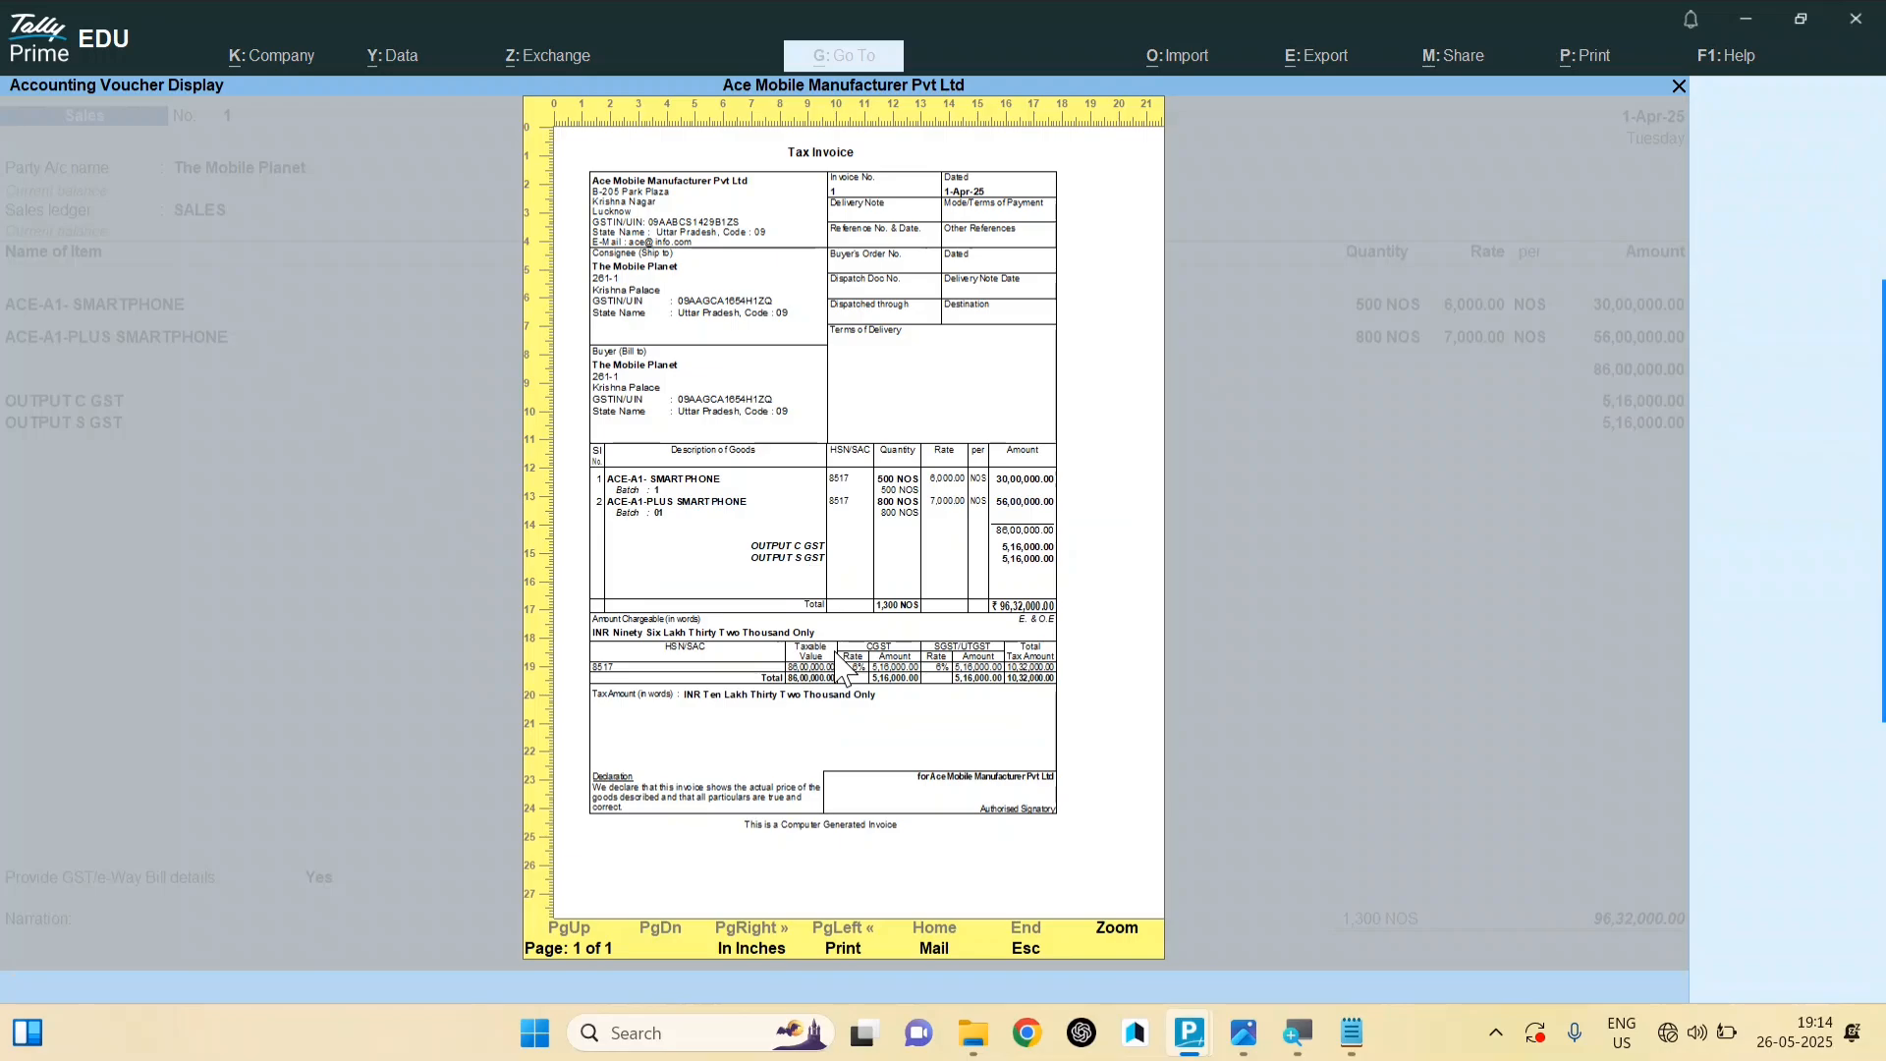
{"action": "key", "text": "alt+z"}
{"action": "key", "text": "alt+z"}
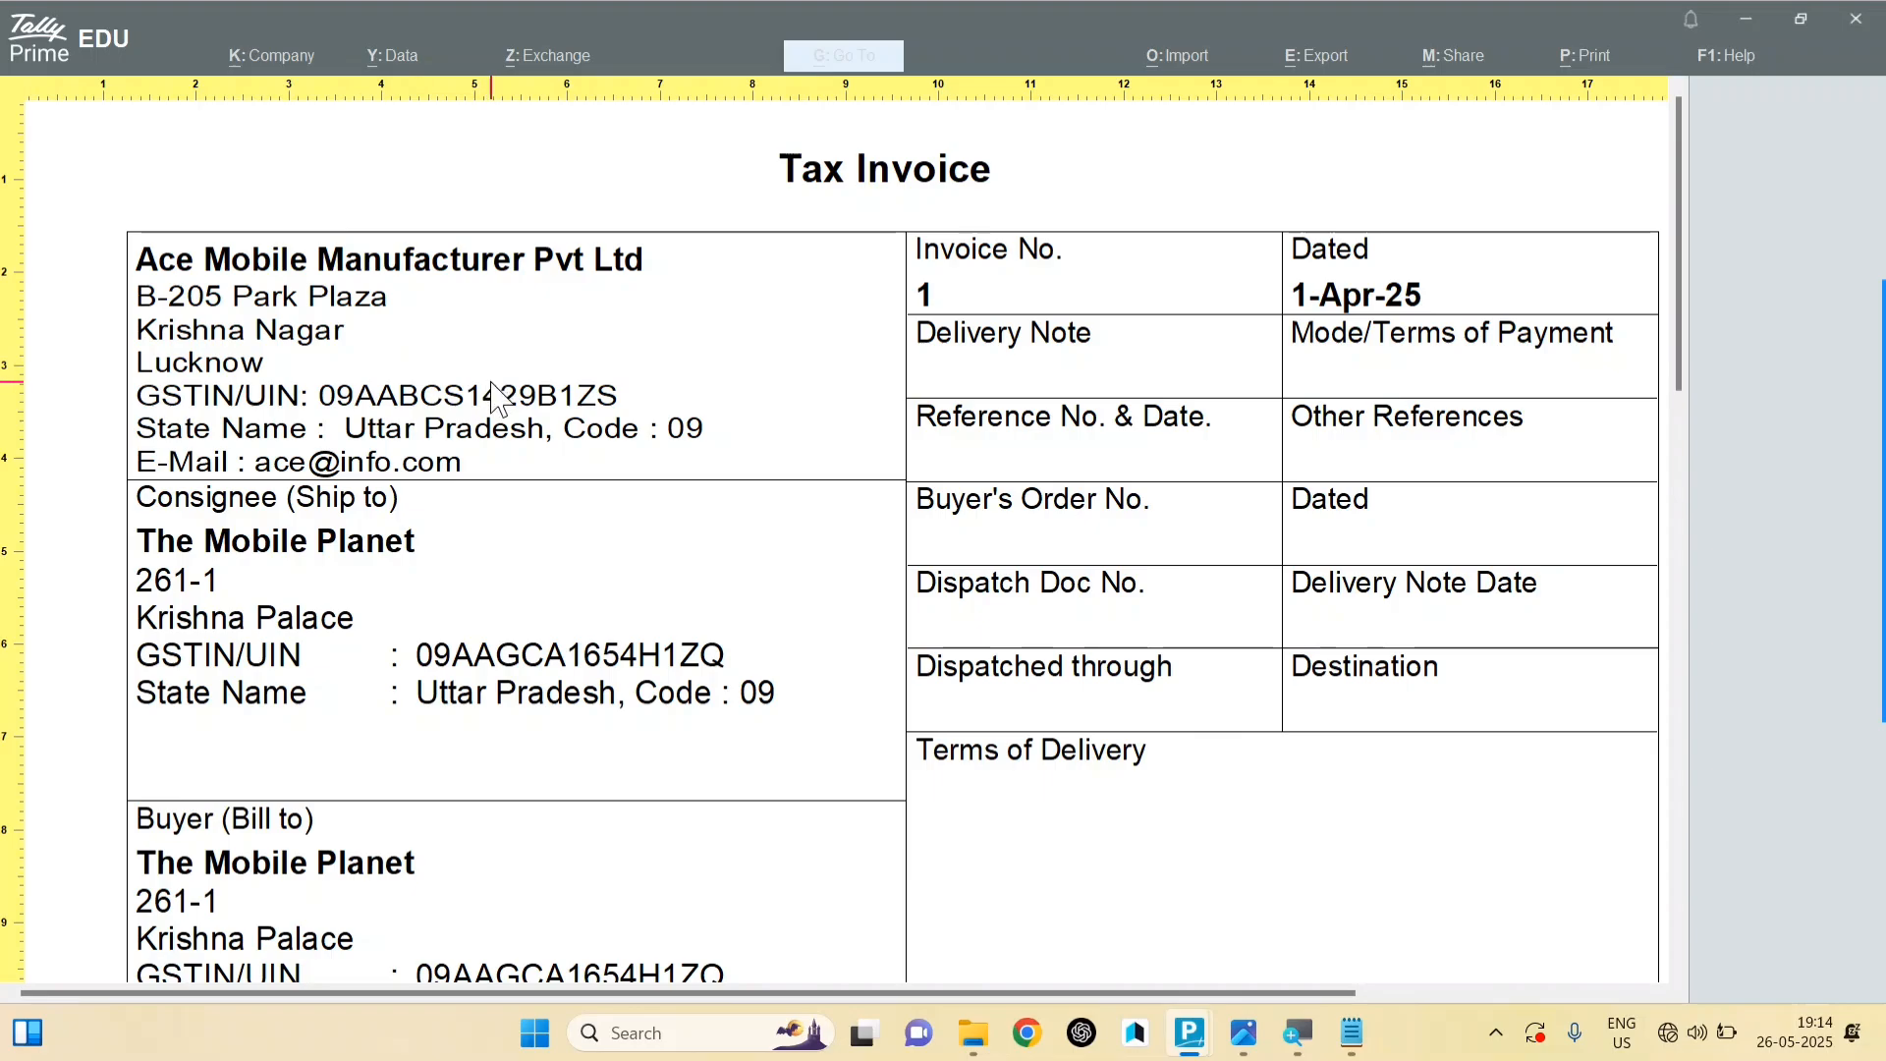
{"action": "scroll", "coordinate": [496, 462], "scroll_direction": "down", "scroll_amount": 3}
{"action": "scroll", "coordinate": [489, 476], "scroll_direction": "down", "scroll_amount": 2}
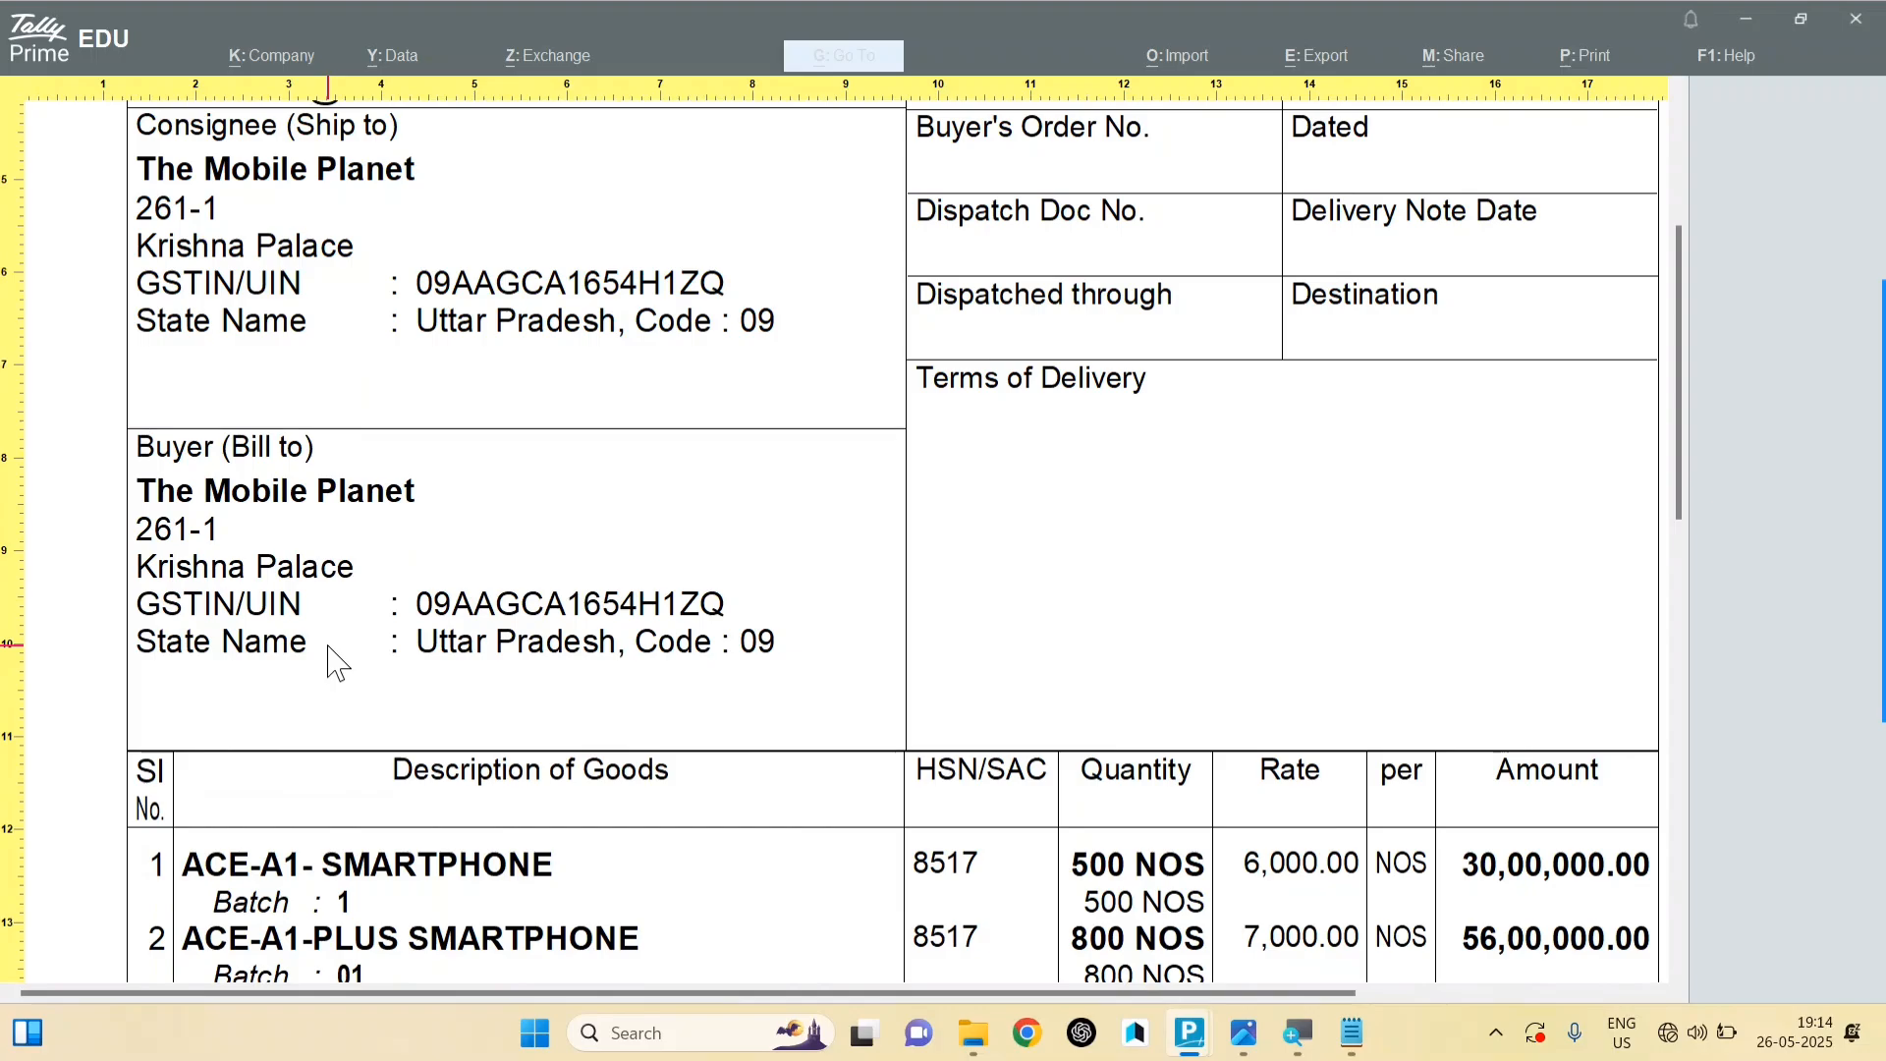
{"action": "scroll", "coordinate": [339, 656], "scroll_direction": "down", "scroll_amount": 4}
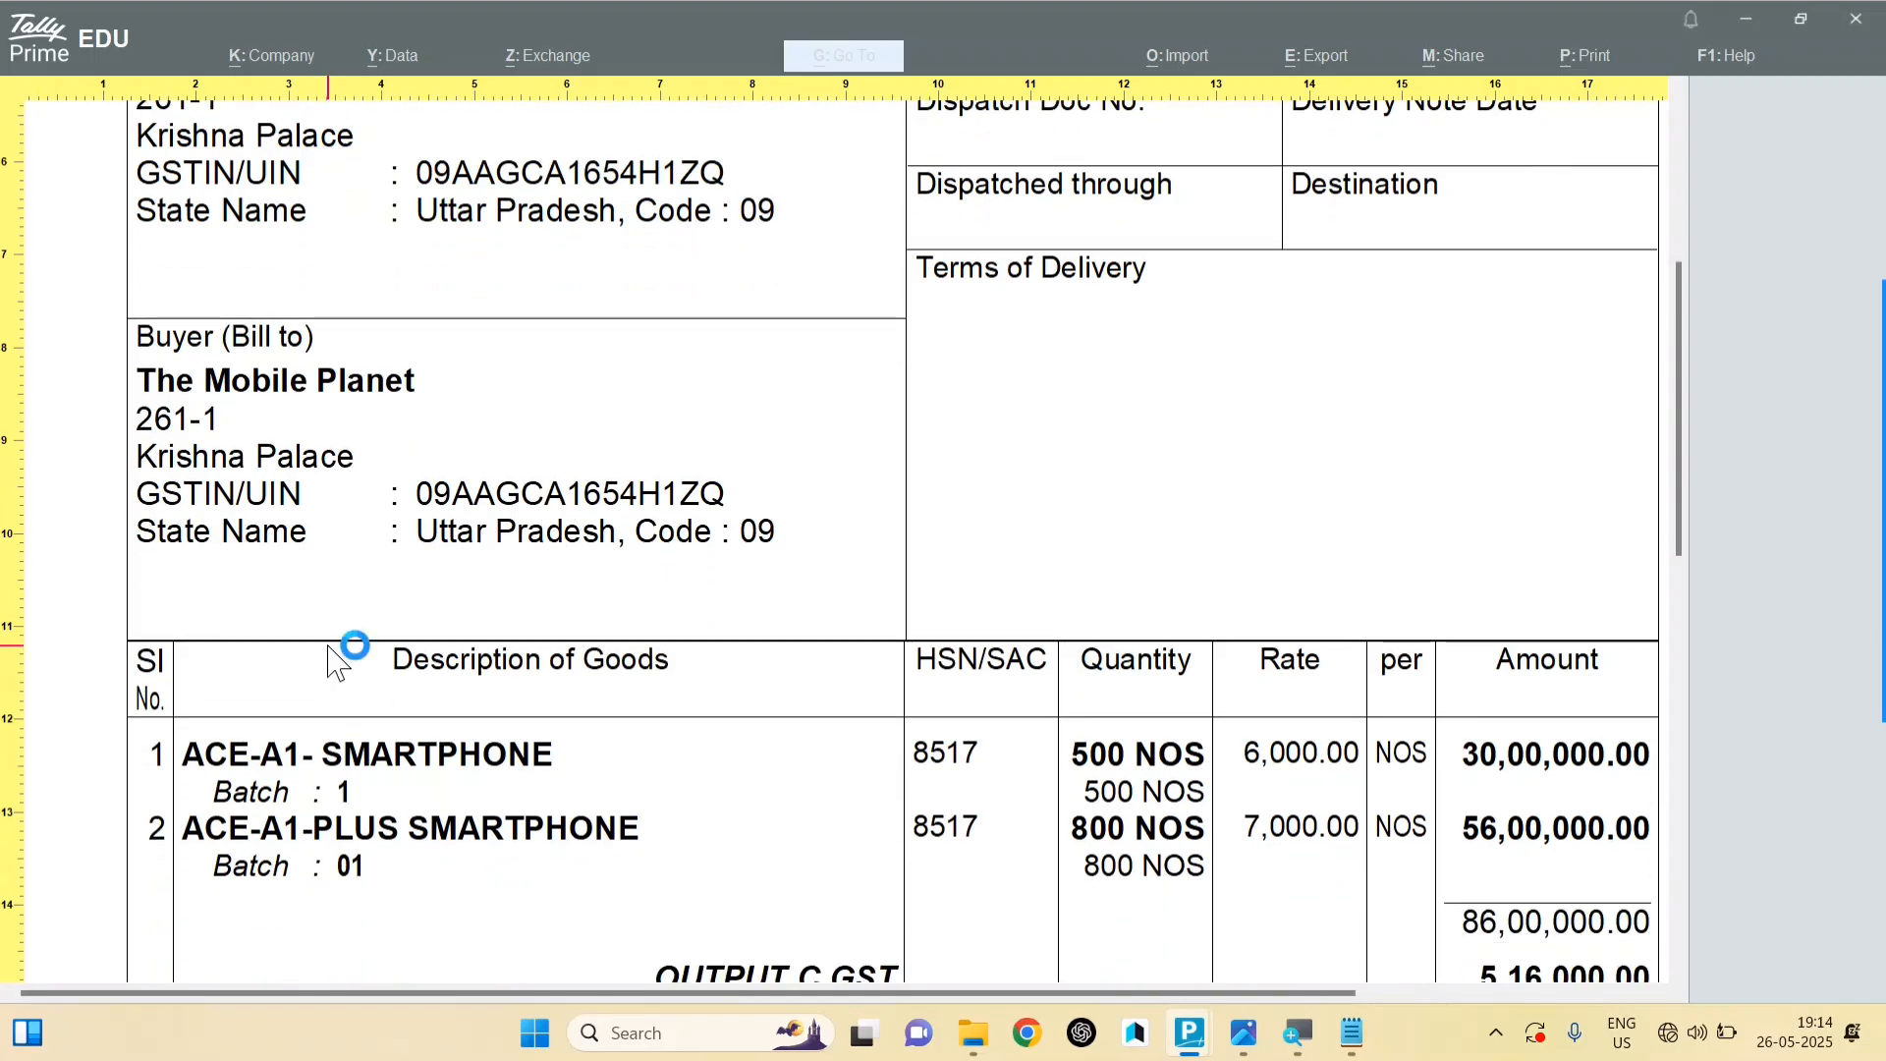
{"action": "scroll", "coordinate": [295, 625], "scroll_direction": "down", "scroll_amount": 1}
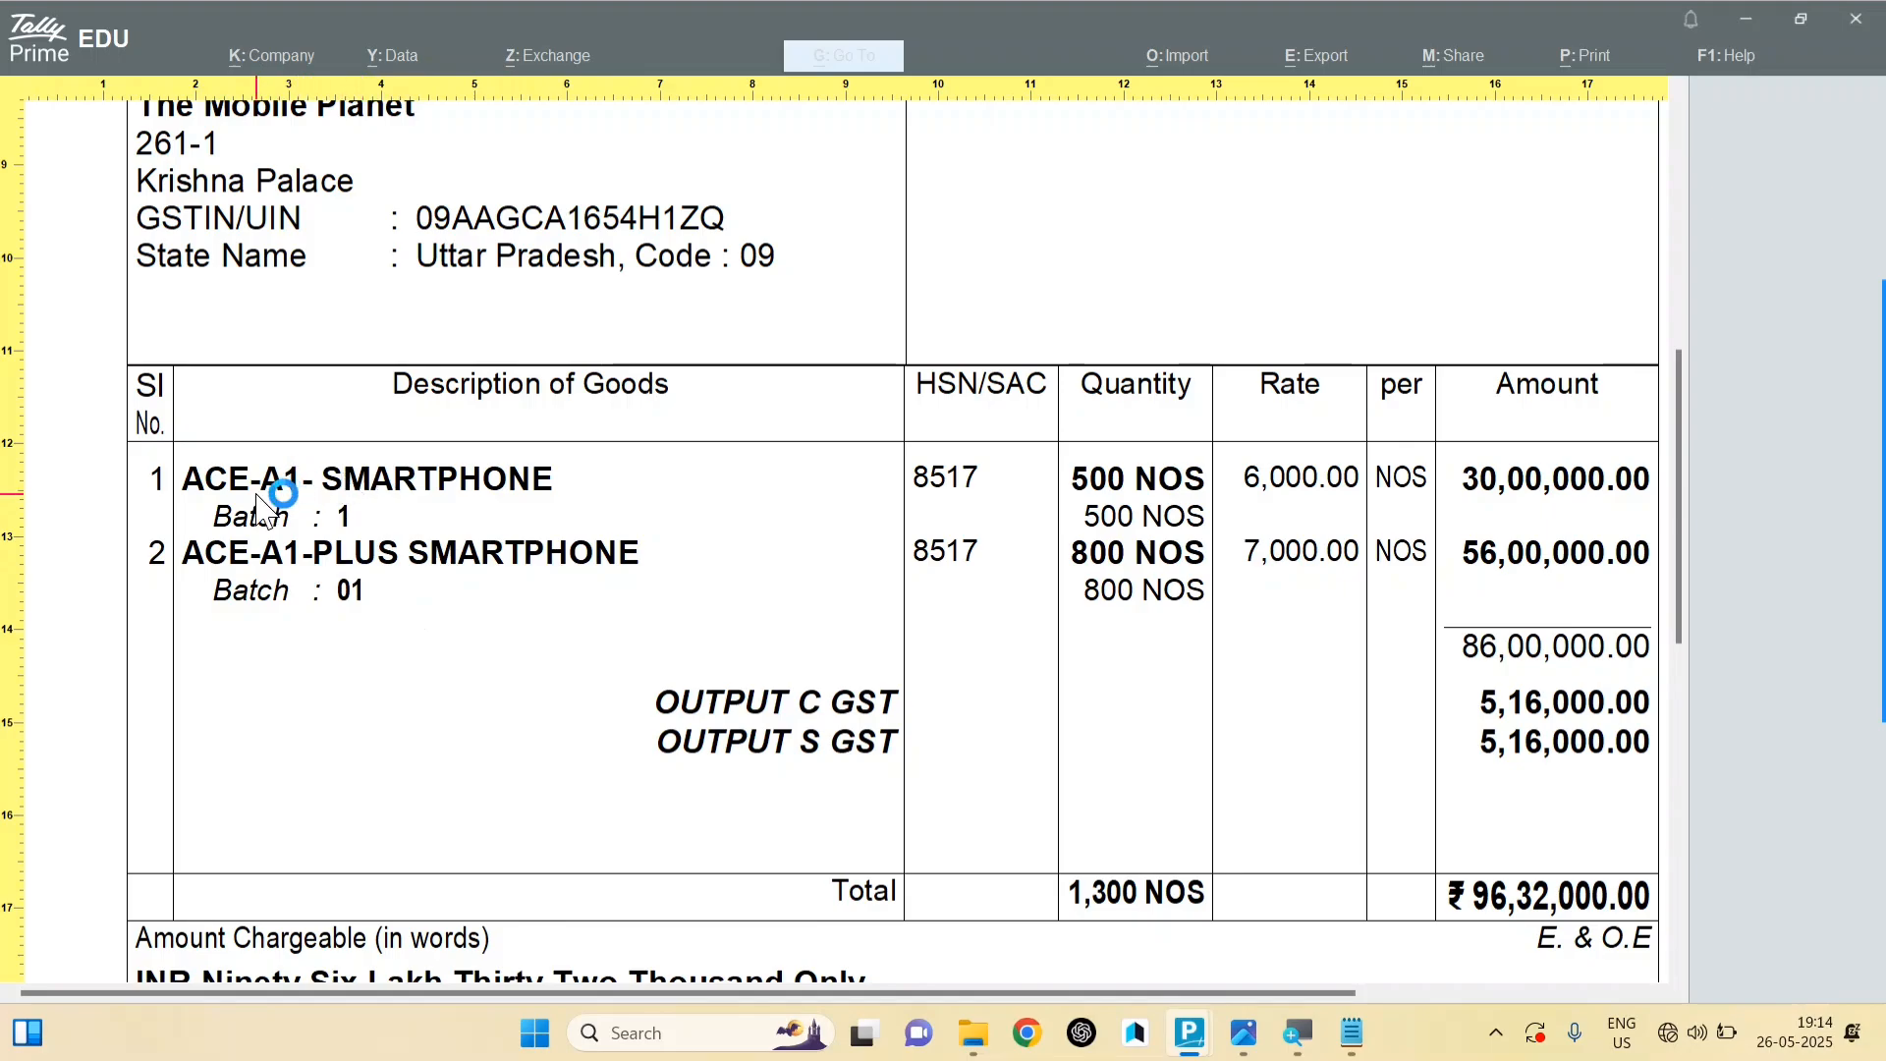
{"action": "scroll", "coordinate": [1550, 776], "scroll_direction": "down", "scroll_amount": 2}
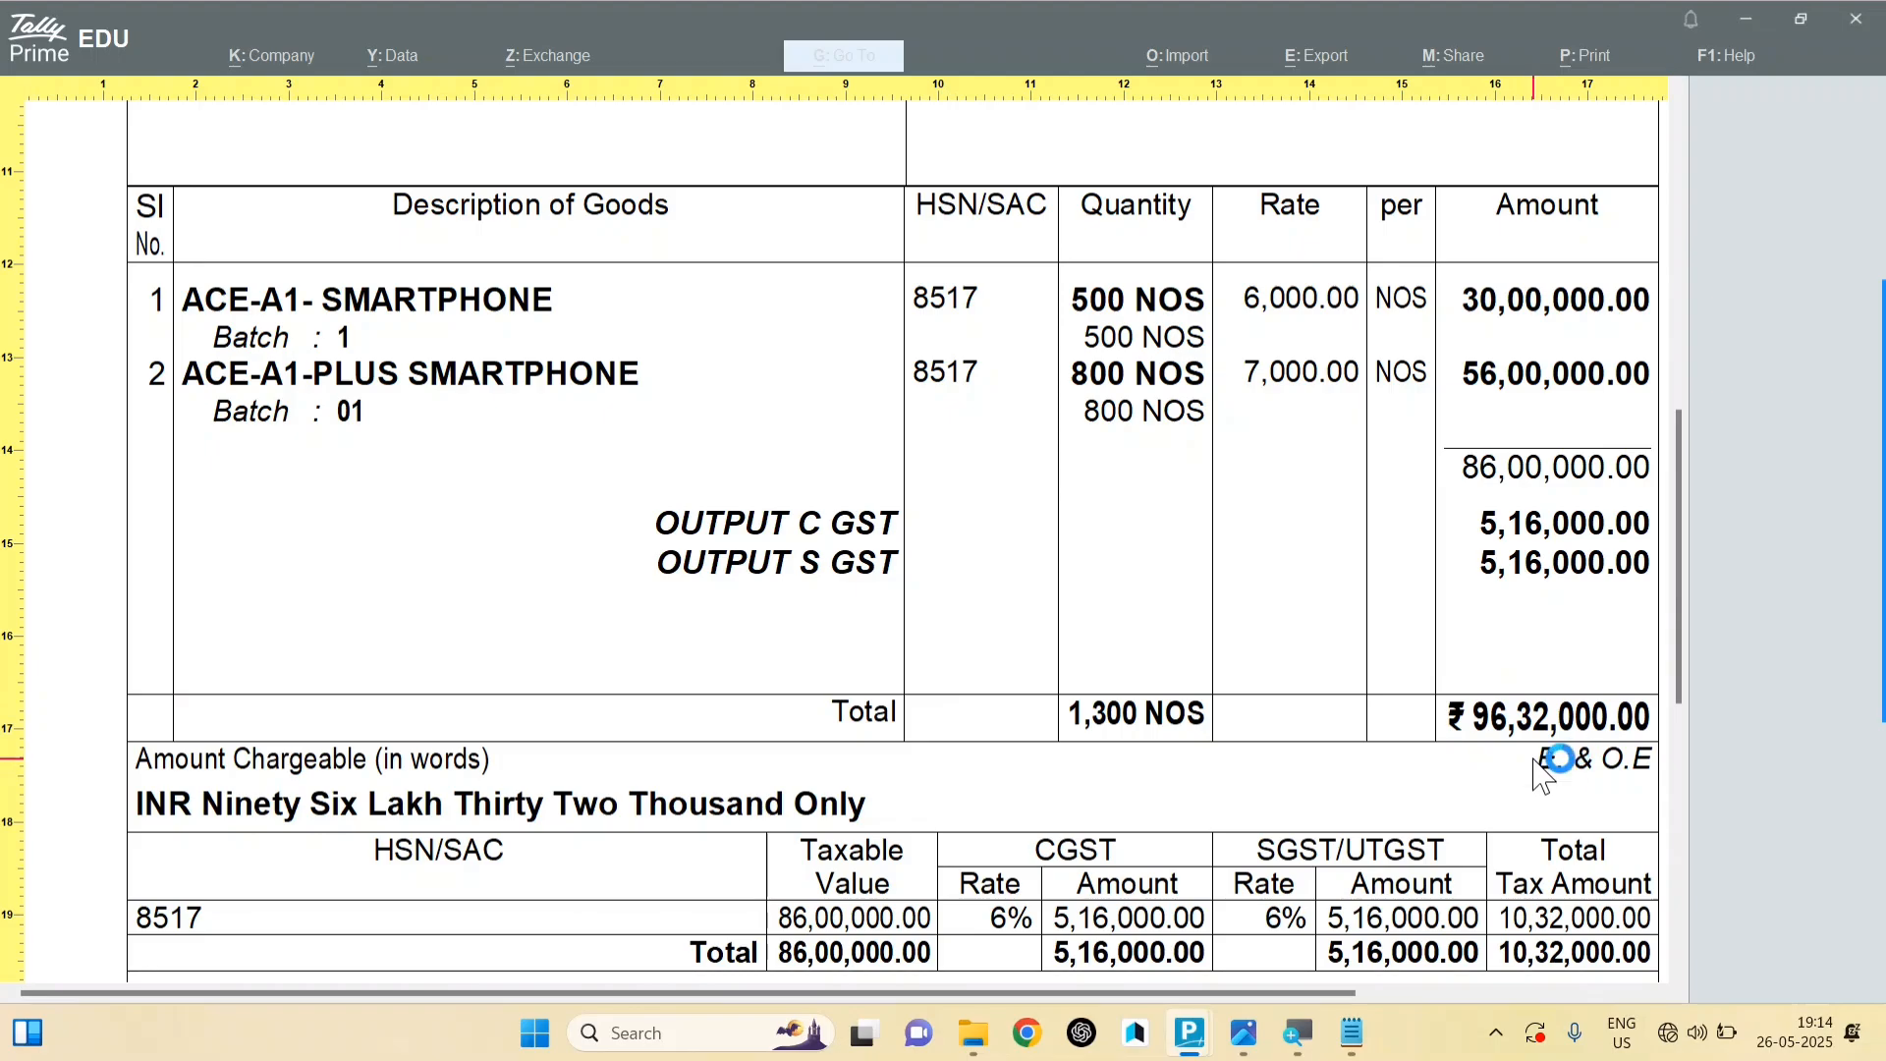
{"action": "key", "text": "alt+Tab"}
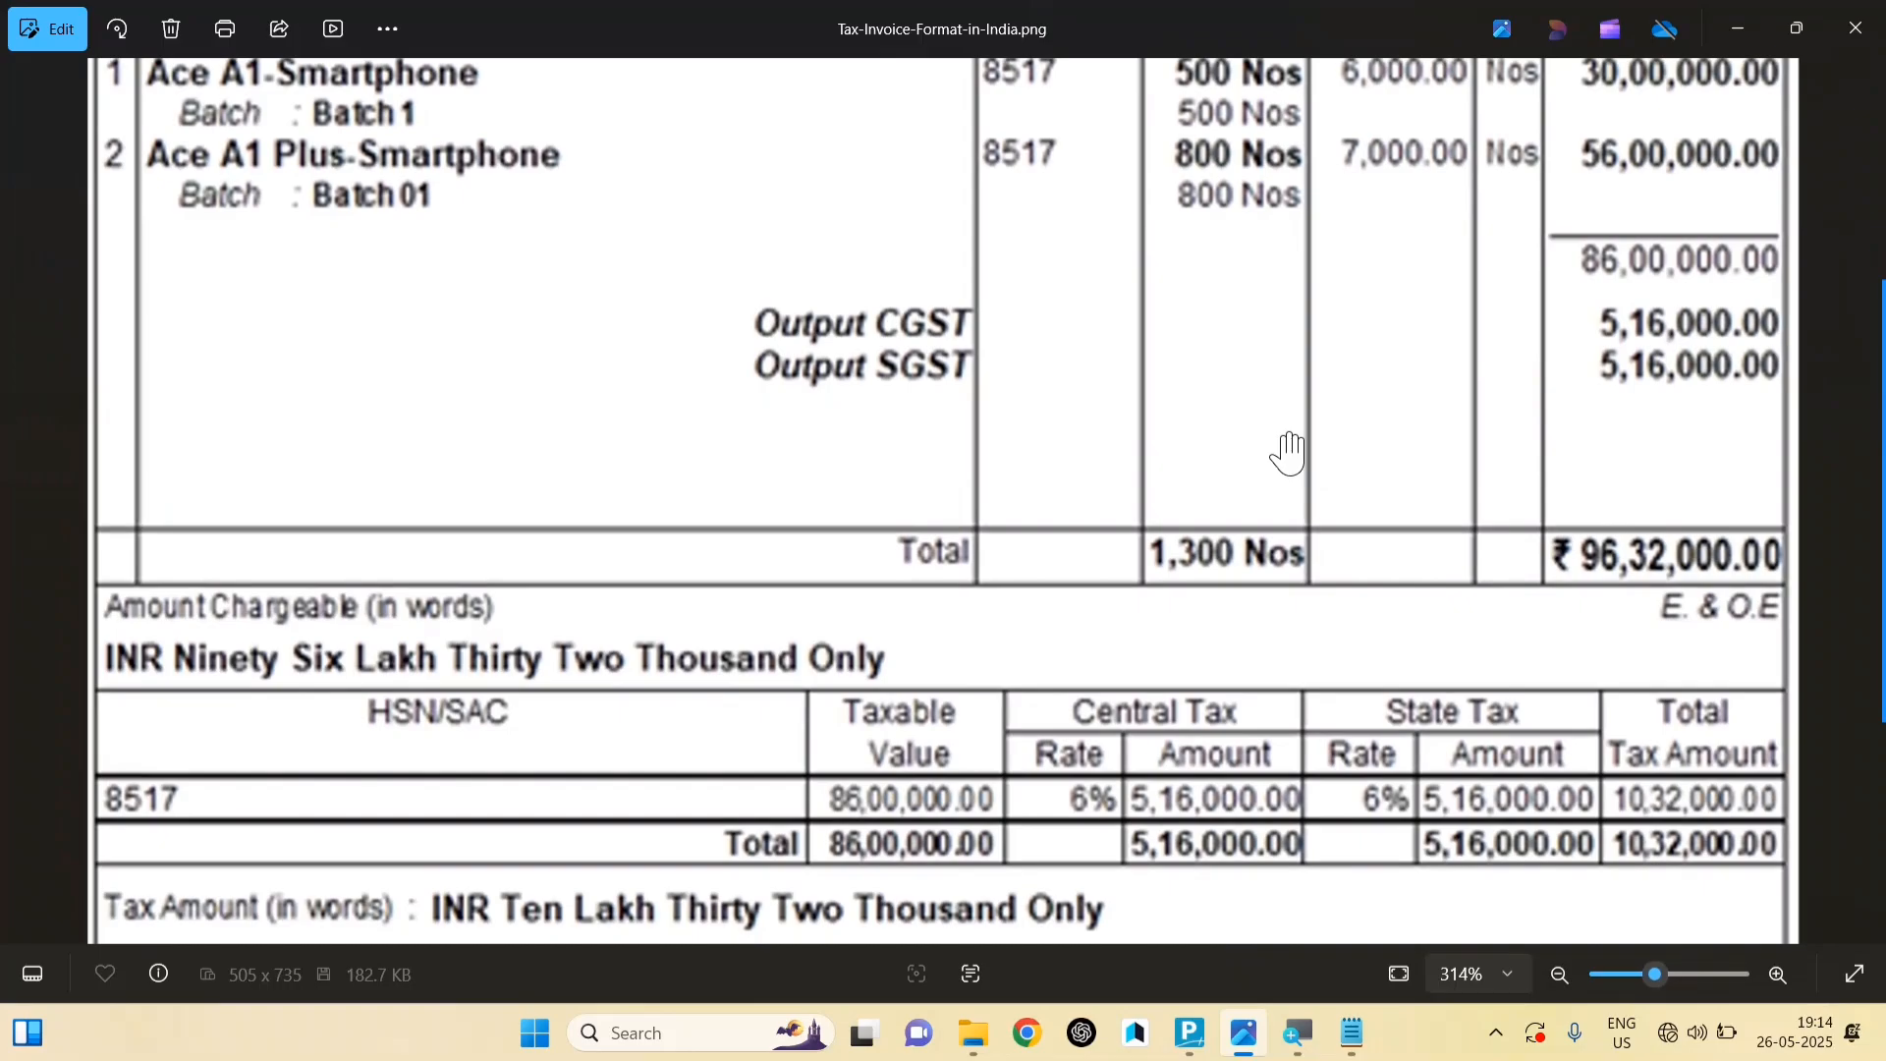
{"action": "scroll", "coordinate": [1289, 453], "scroll_direction": "down", "scroll_amount": 5}
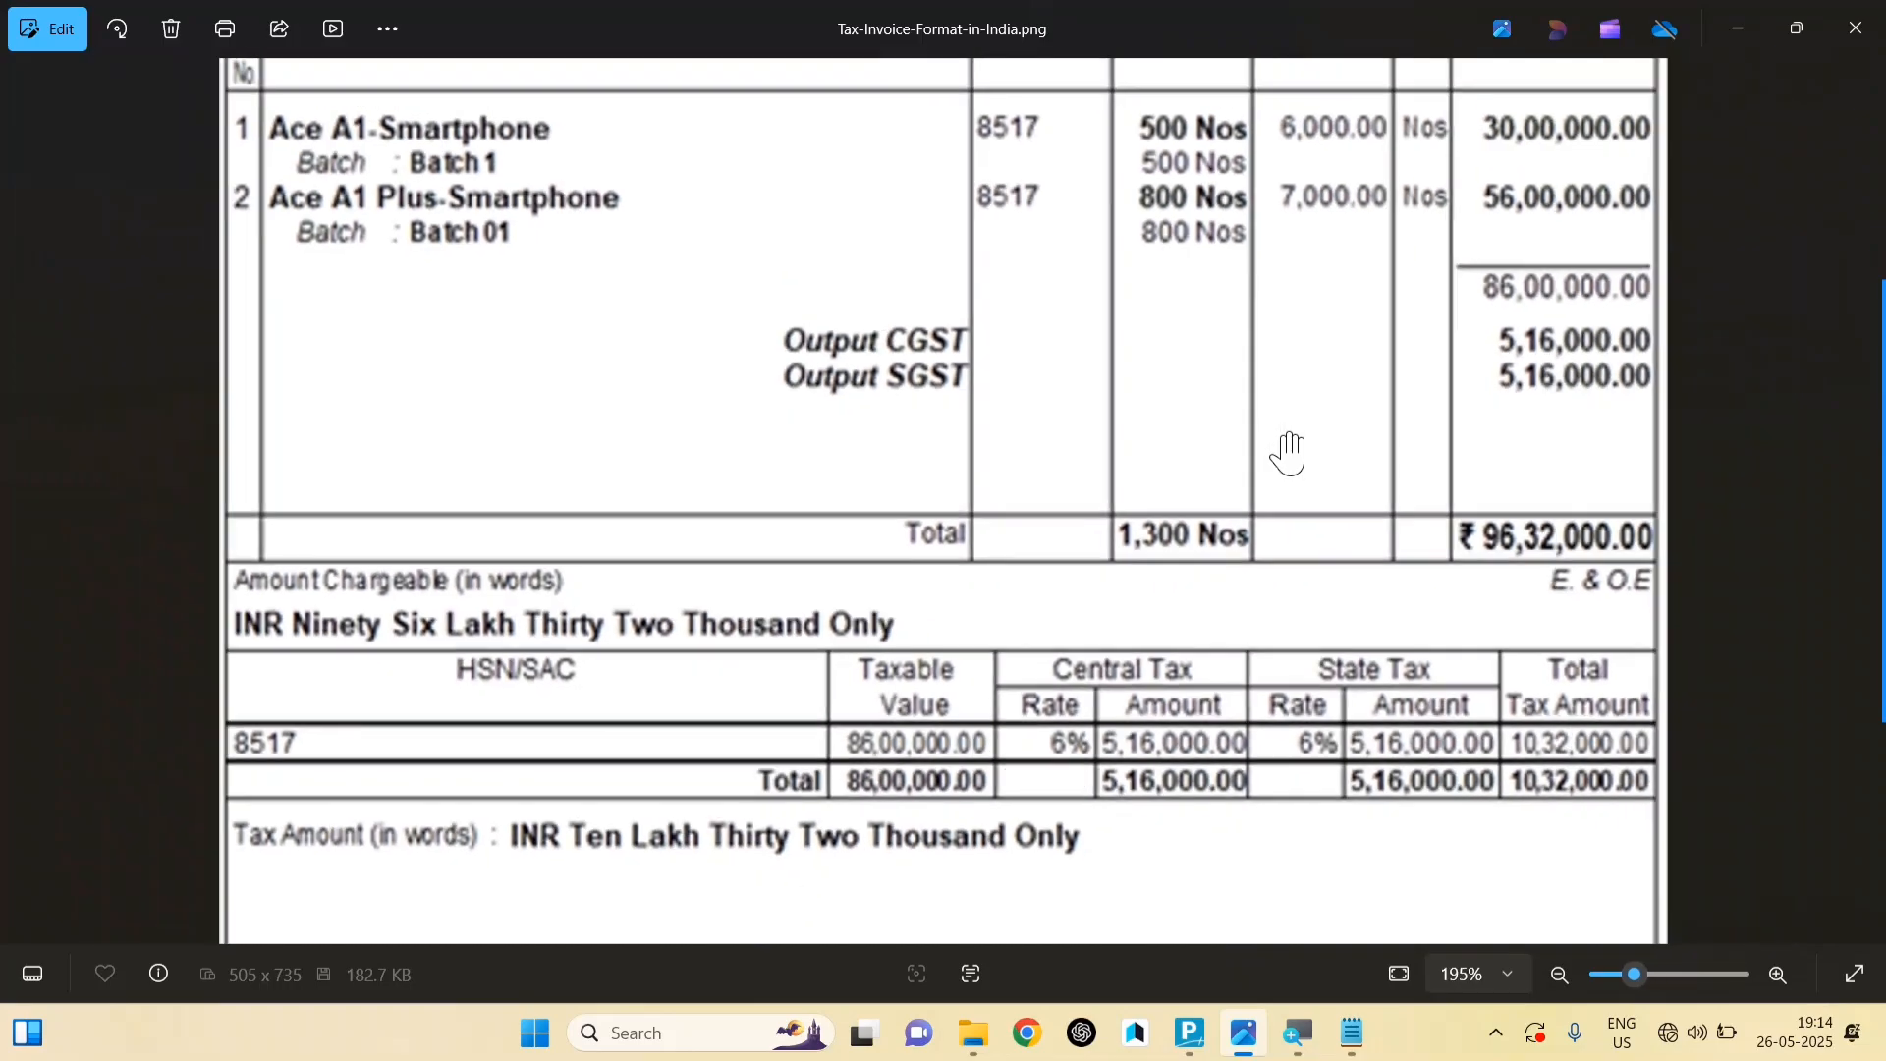
{"action": "scroll", "coordinate": [1290, 453], "scroll_direction": "up", "scroll_amount": 5}
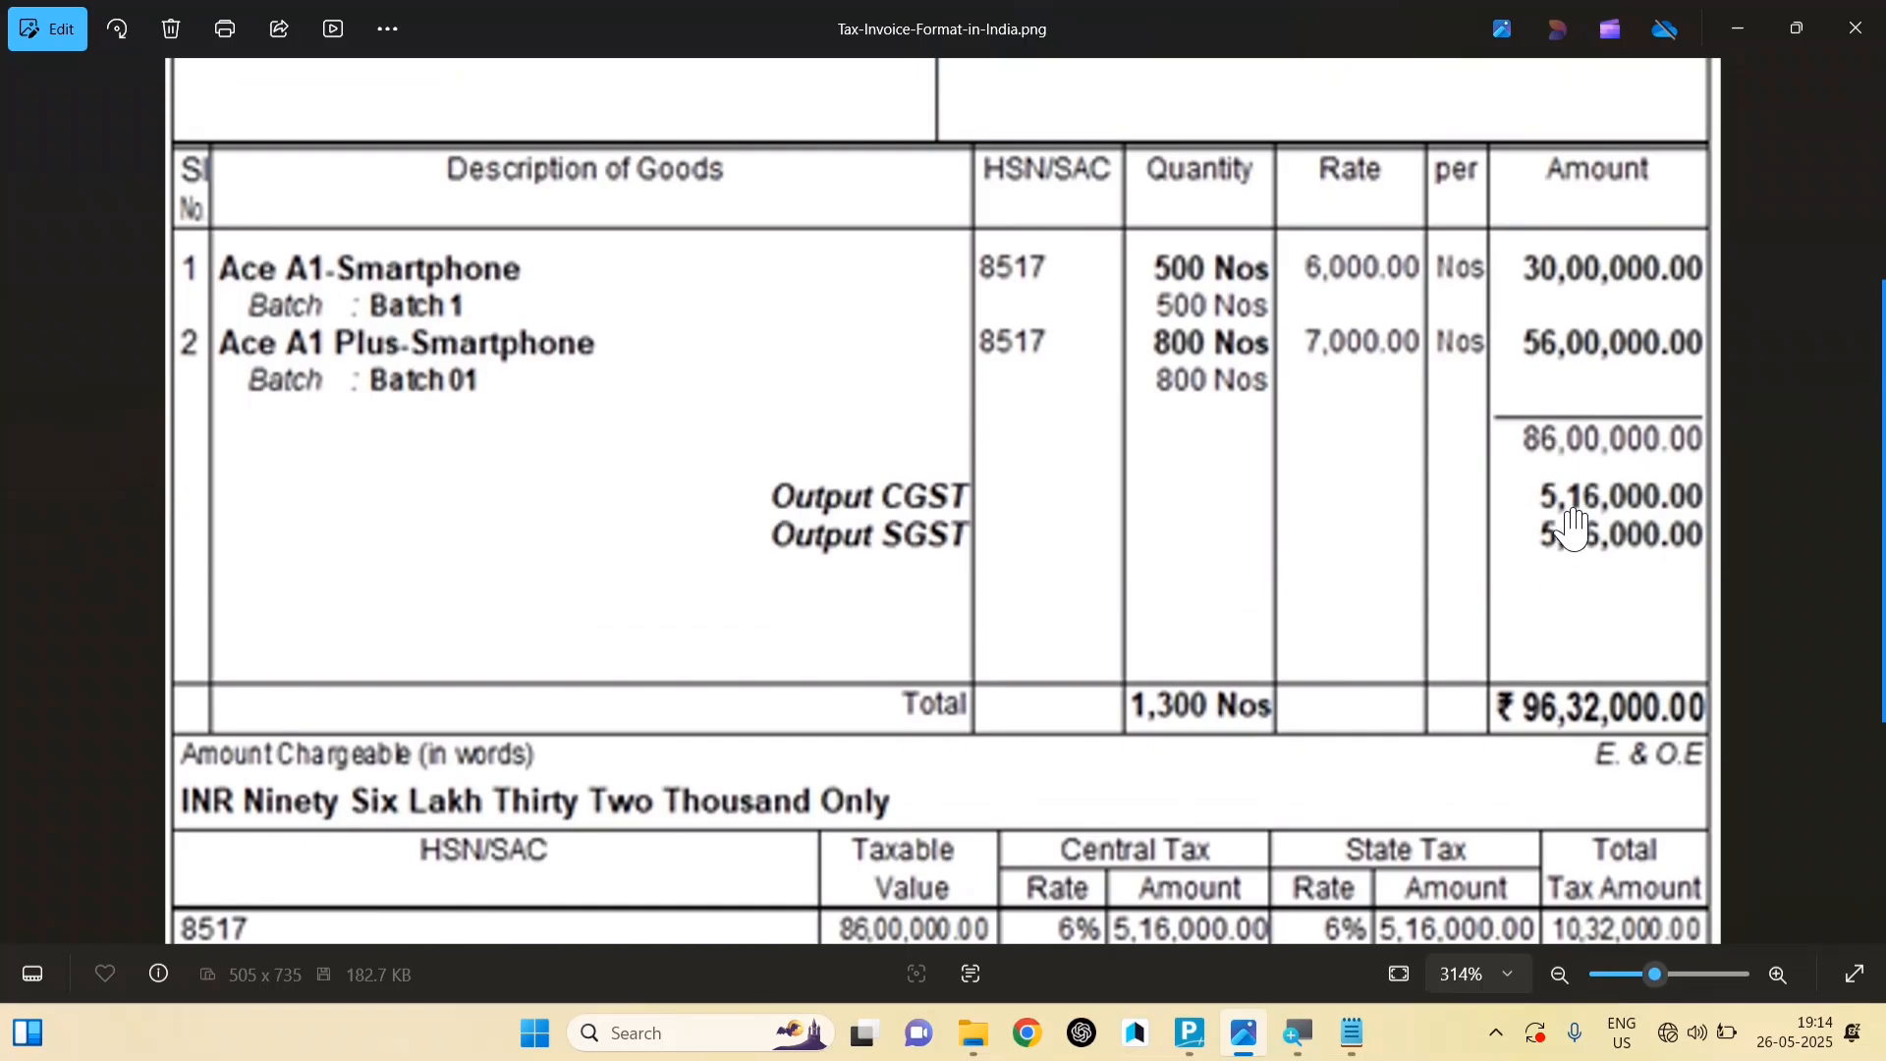
{"action": "key", "text": "alt+Tab"}
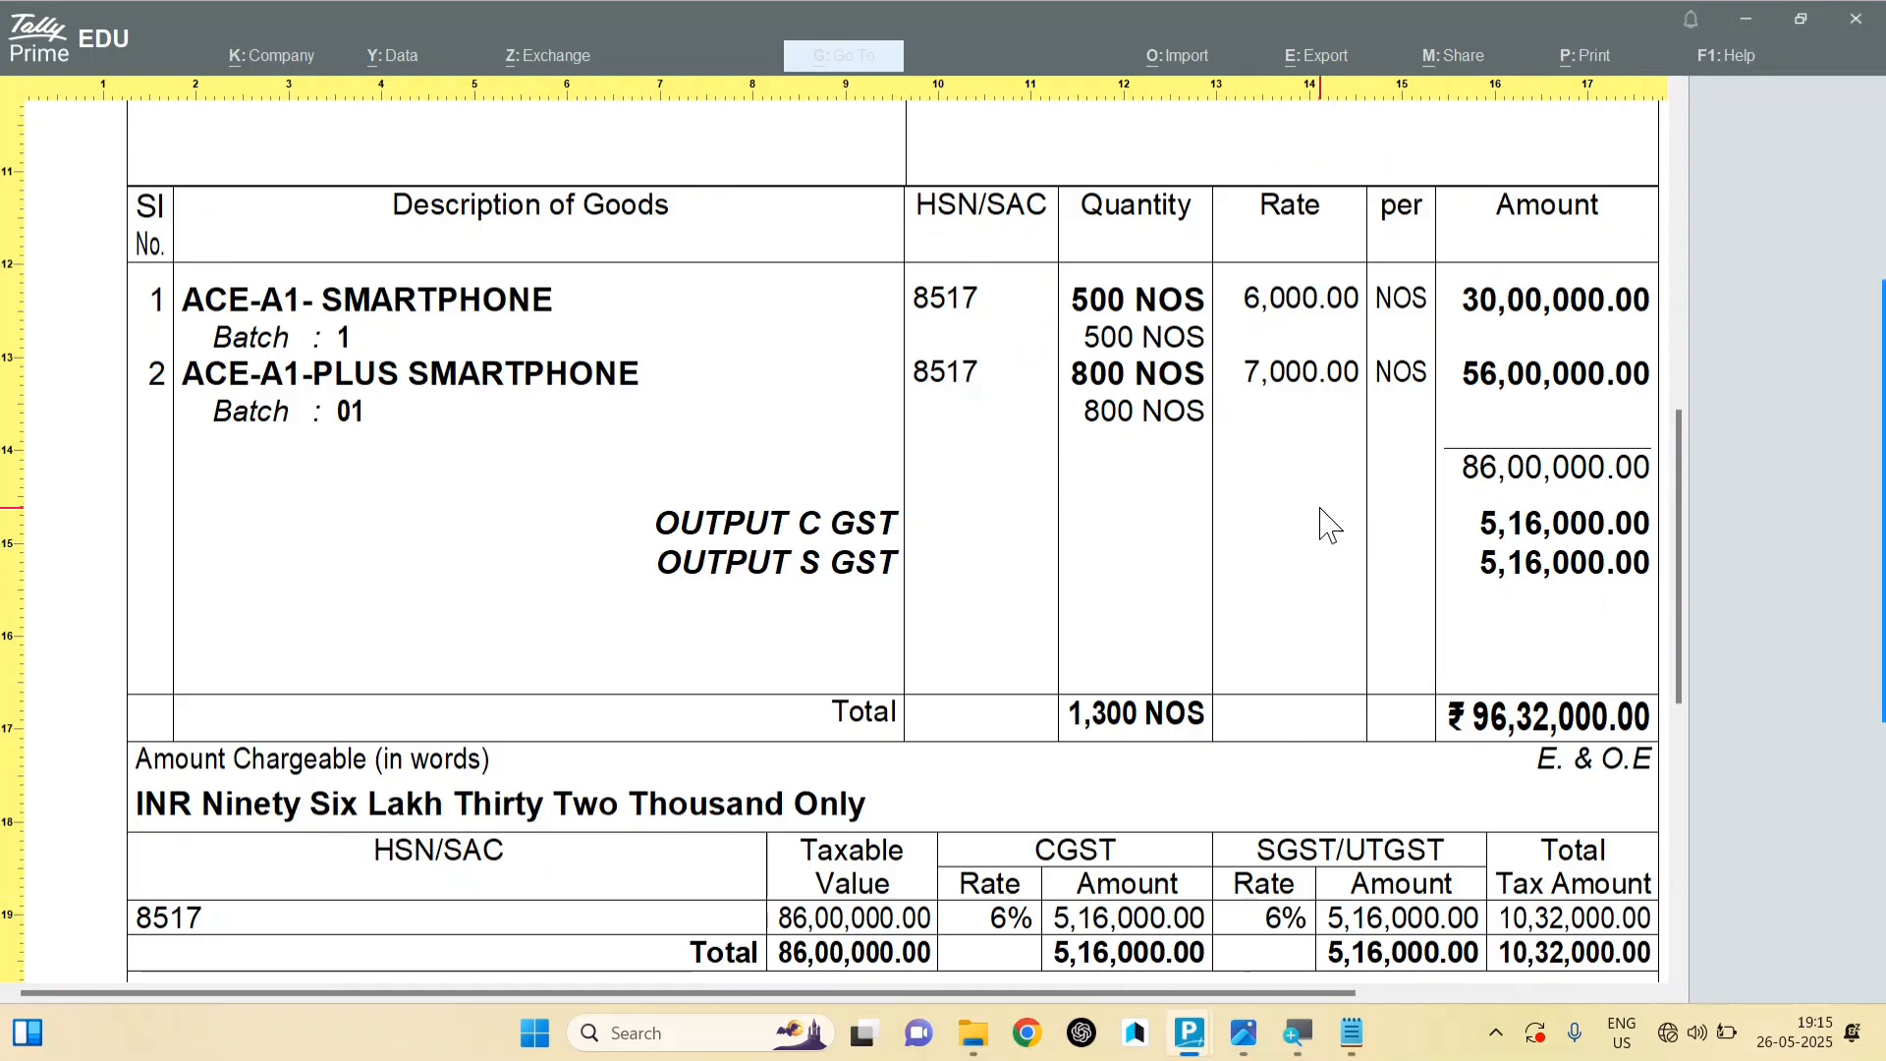
{"action": "scroll", "coordinate": [1328, 565], "scroll_direction": "down", "scroll_amount": 1}
{"action": "scroll", "coordinate": [1100, 568], "scroll_direction": "down", "scroll_amount": 3}
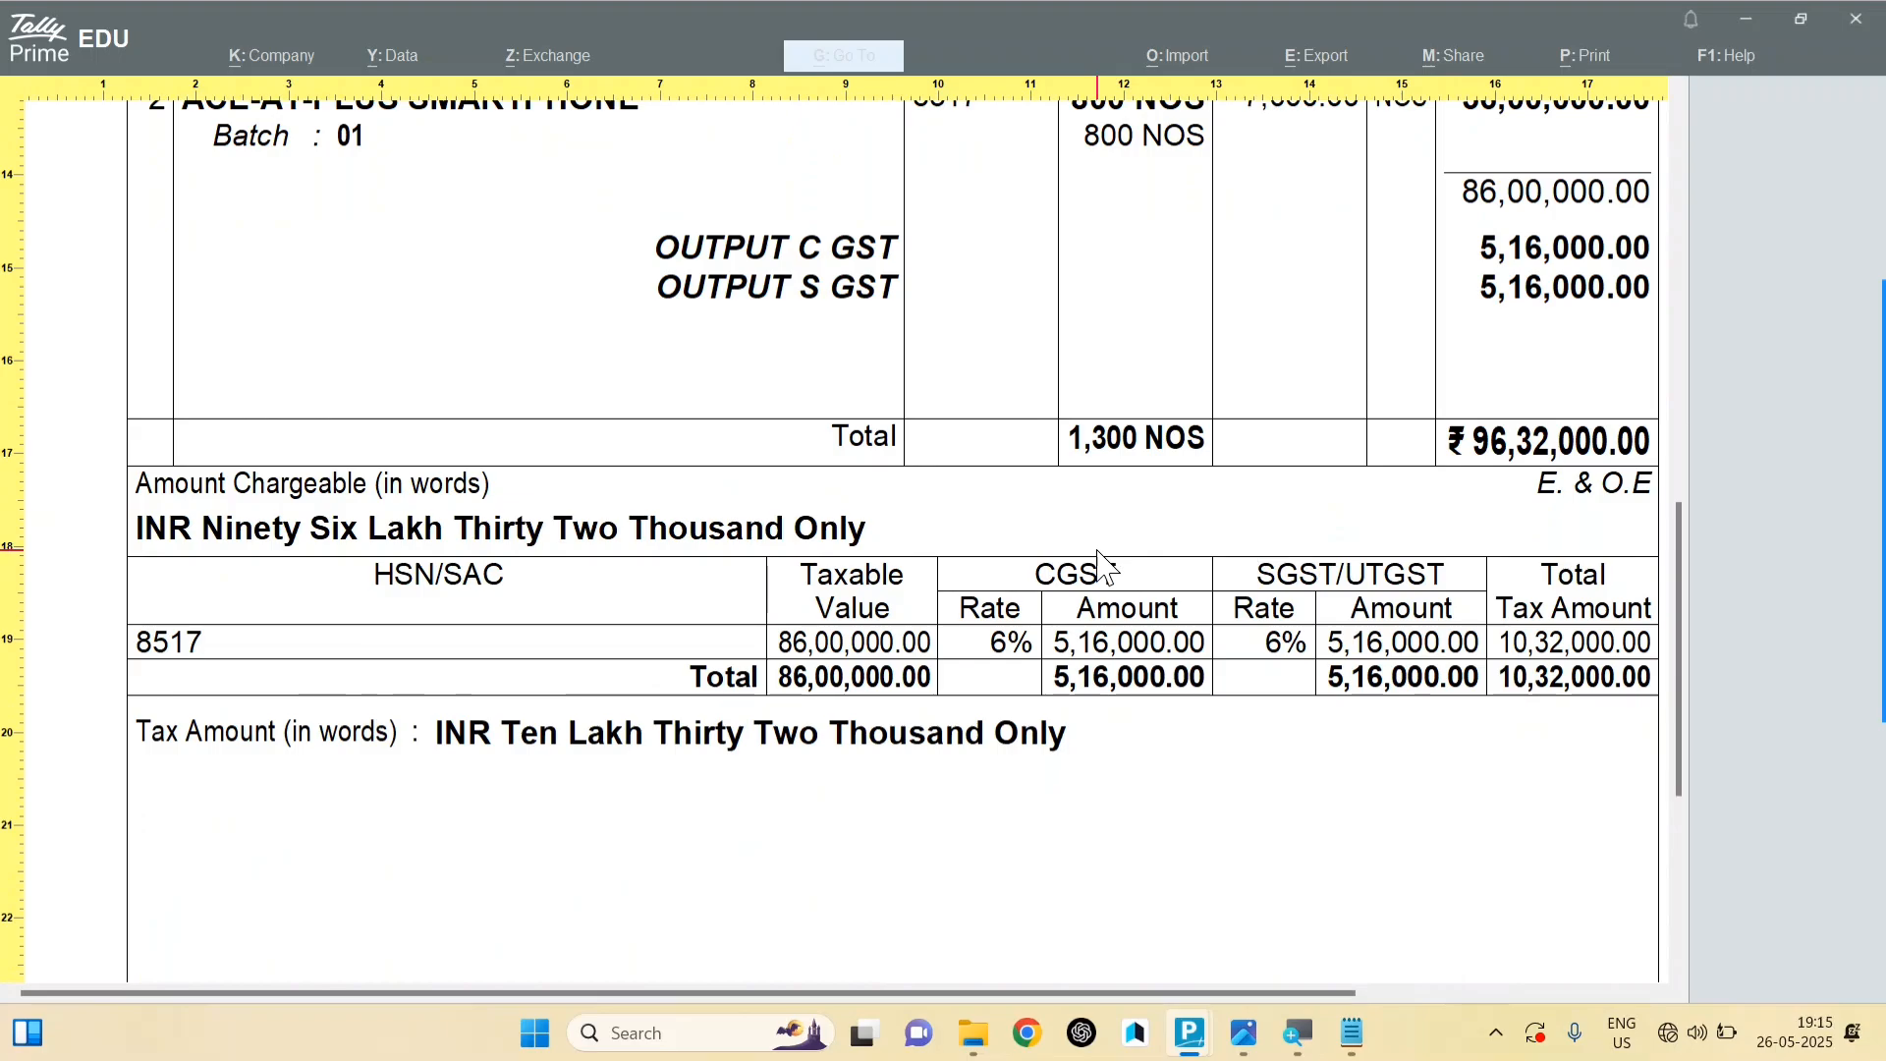
{"action": "scroll", "coordinate": [1099, 566], "scroll_direction": "up", "scroll_amount": 3}
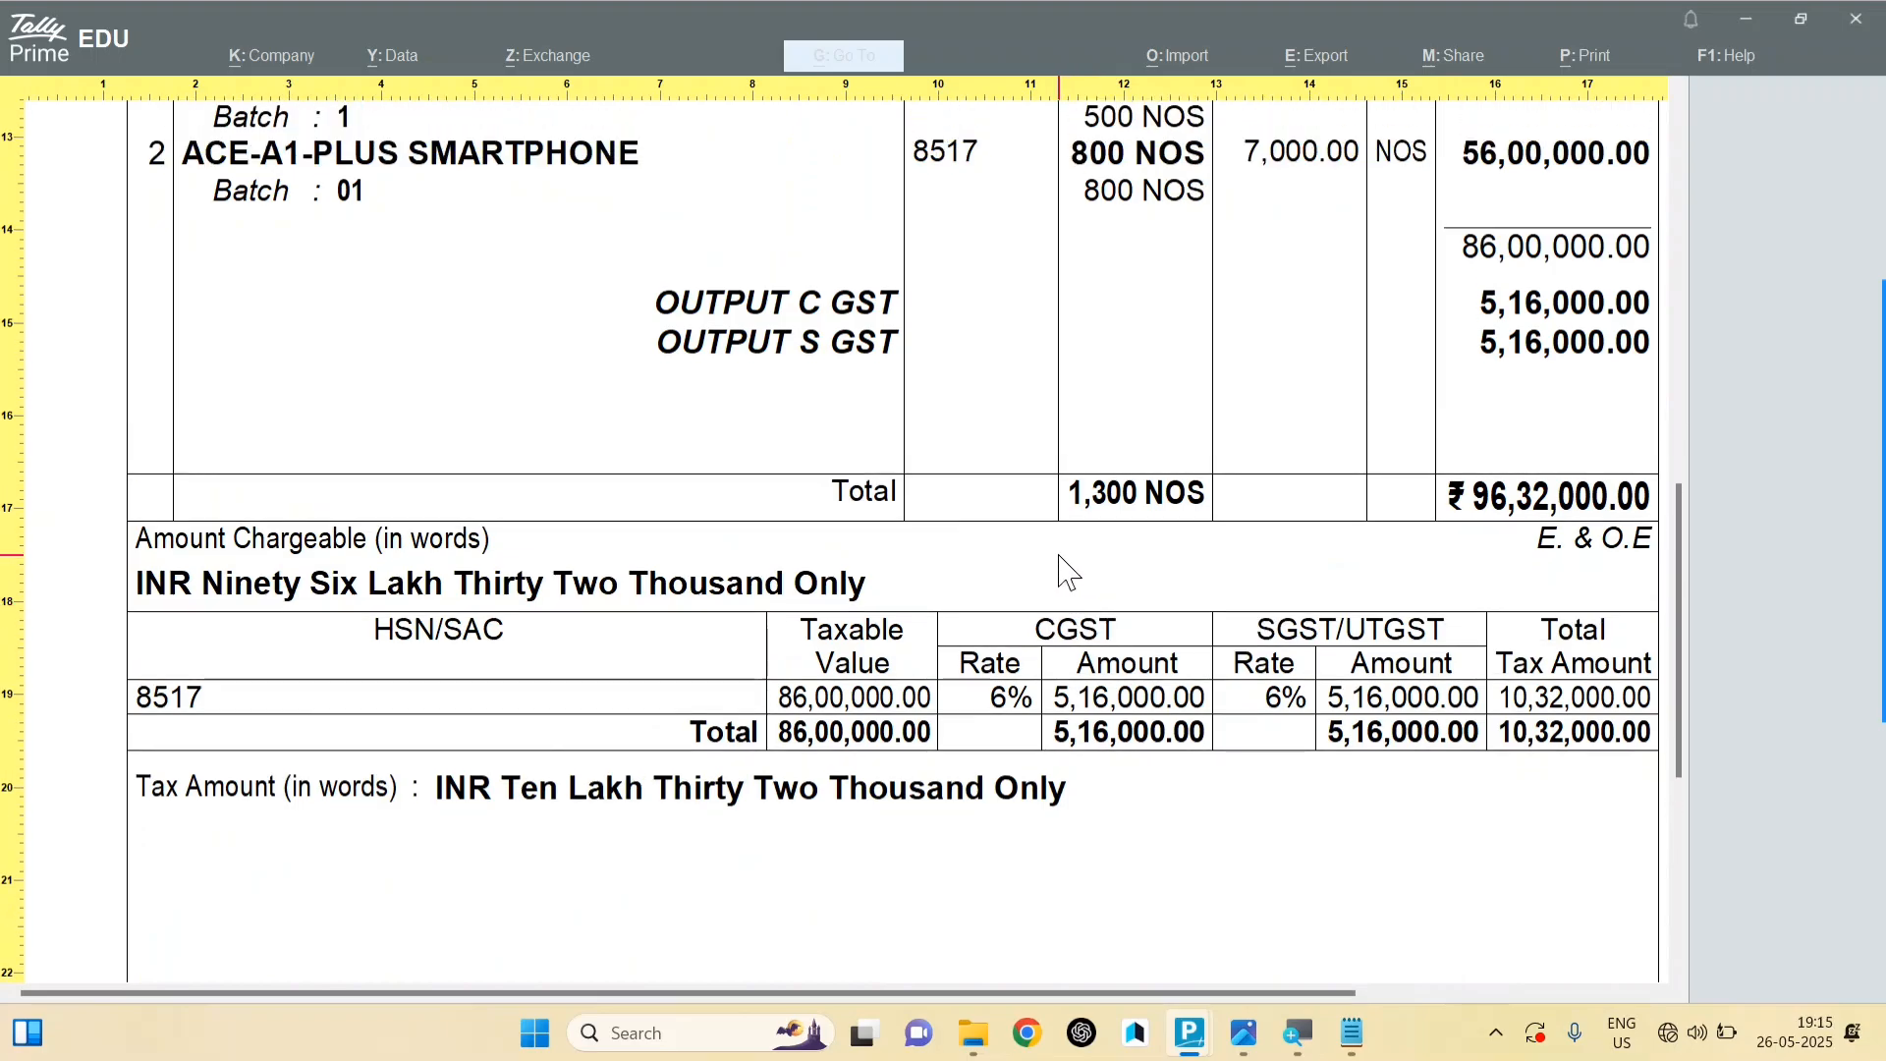
{"action": "scroll", "coordinate": [507, 425], "scroll_direction": "up", "scroll_amount": 6}
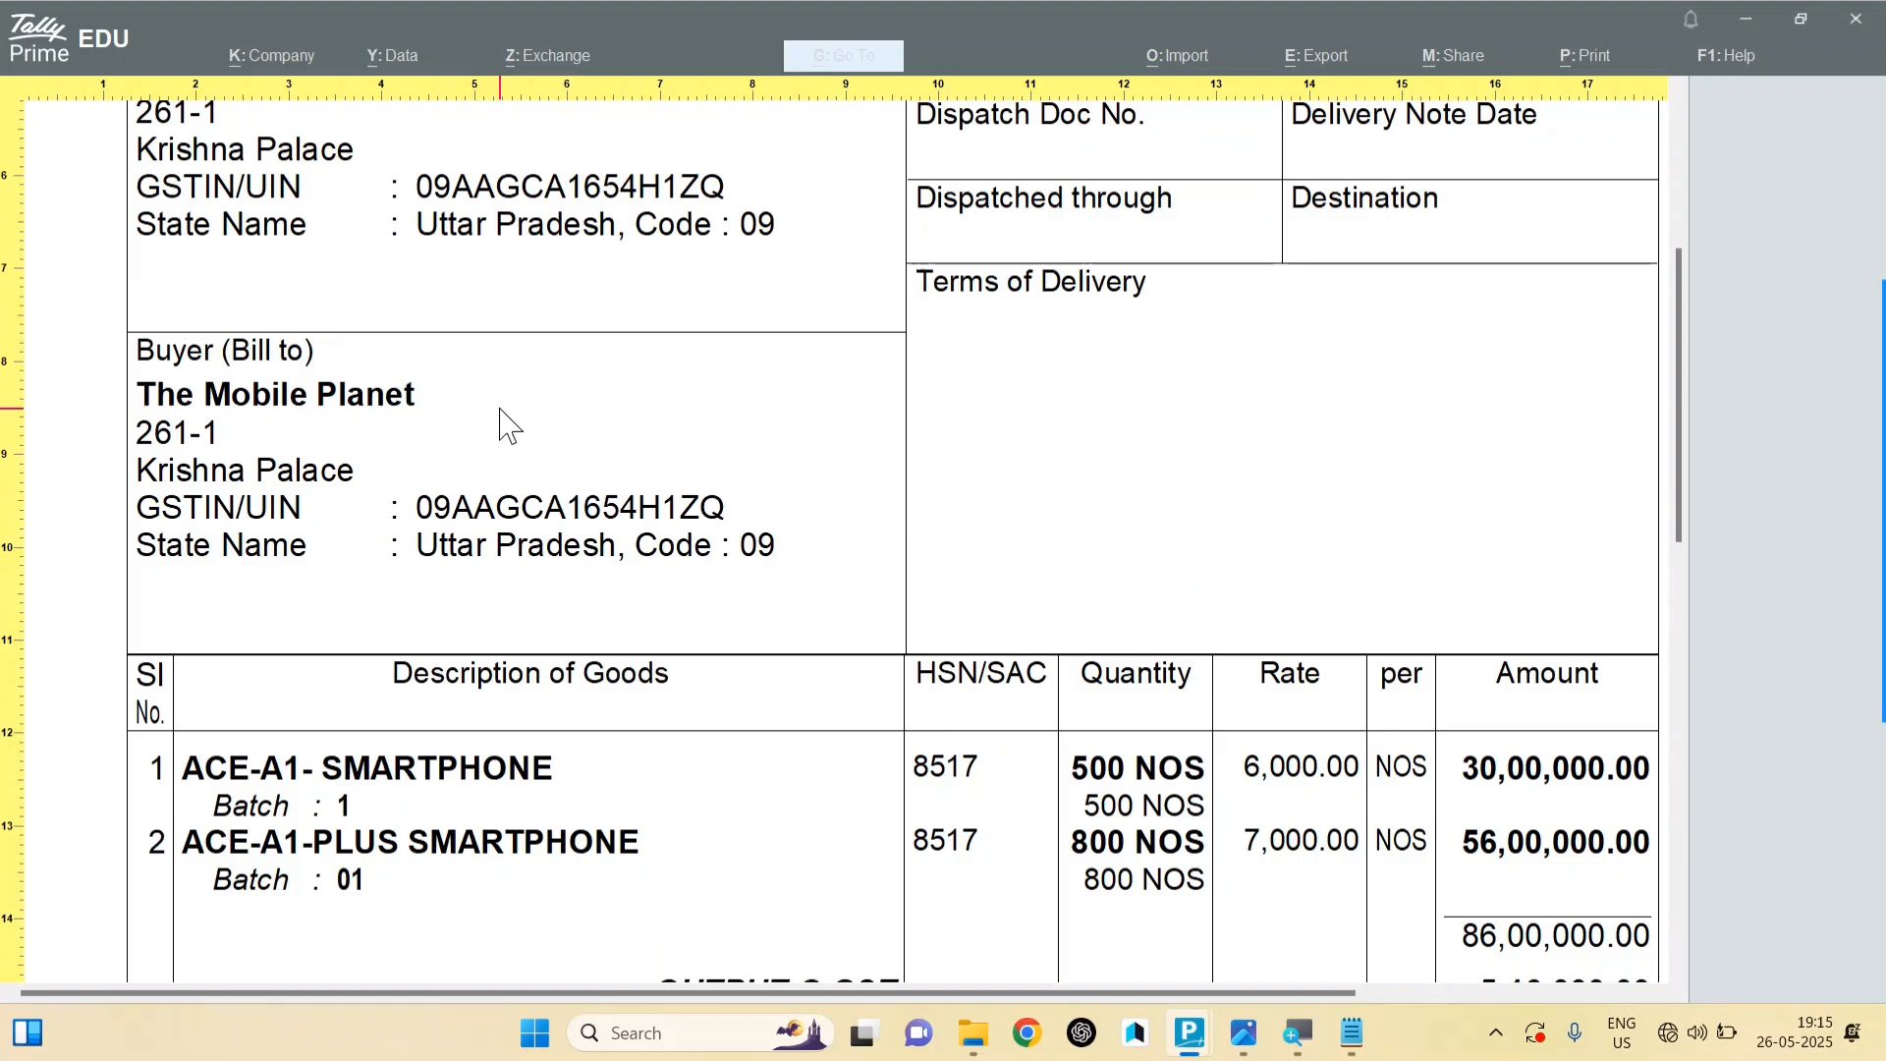
{"action": "scroll", "coordinate": [507, 425], "scroll_direction": "up", "scroll_amount": 5}
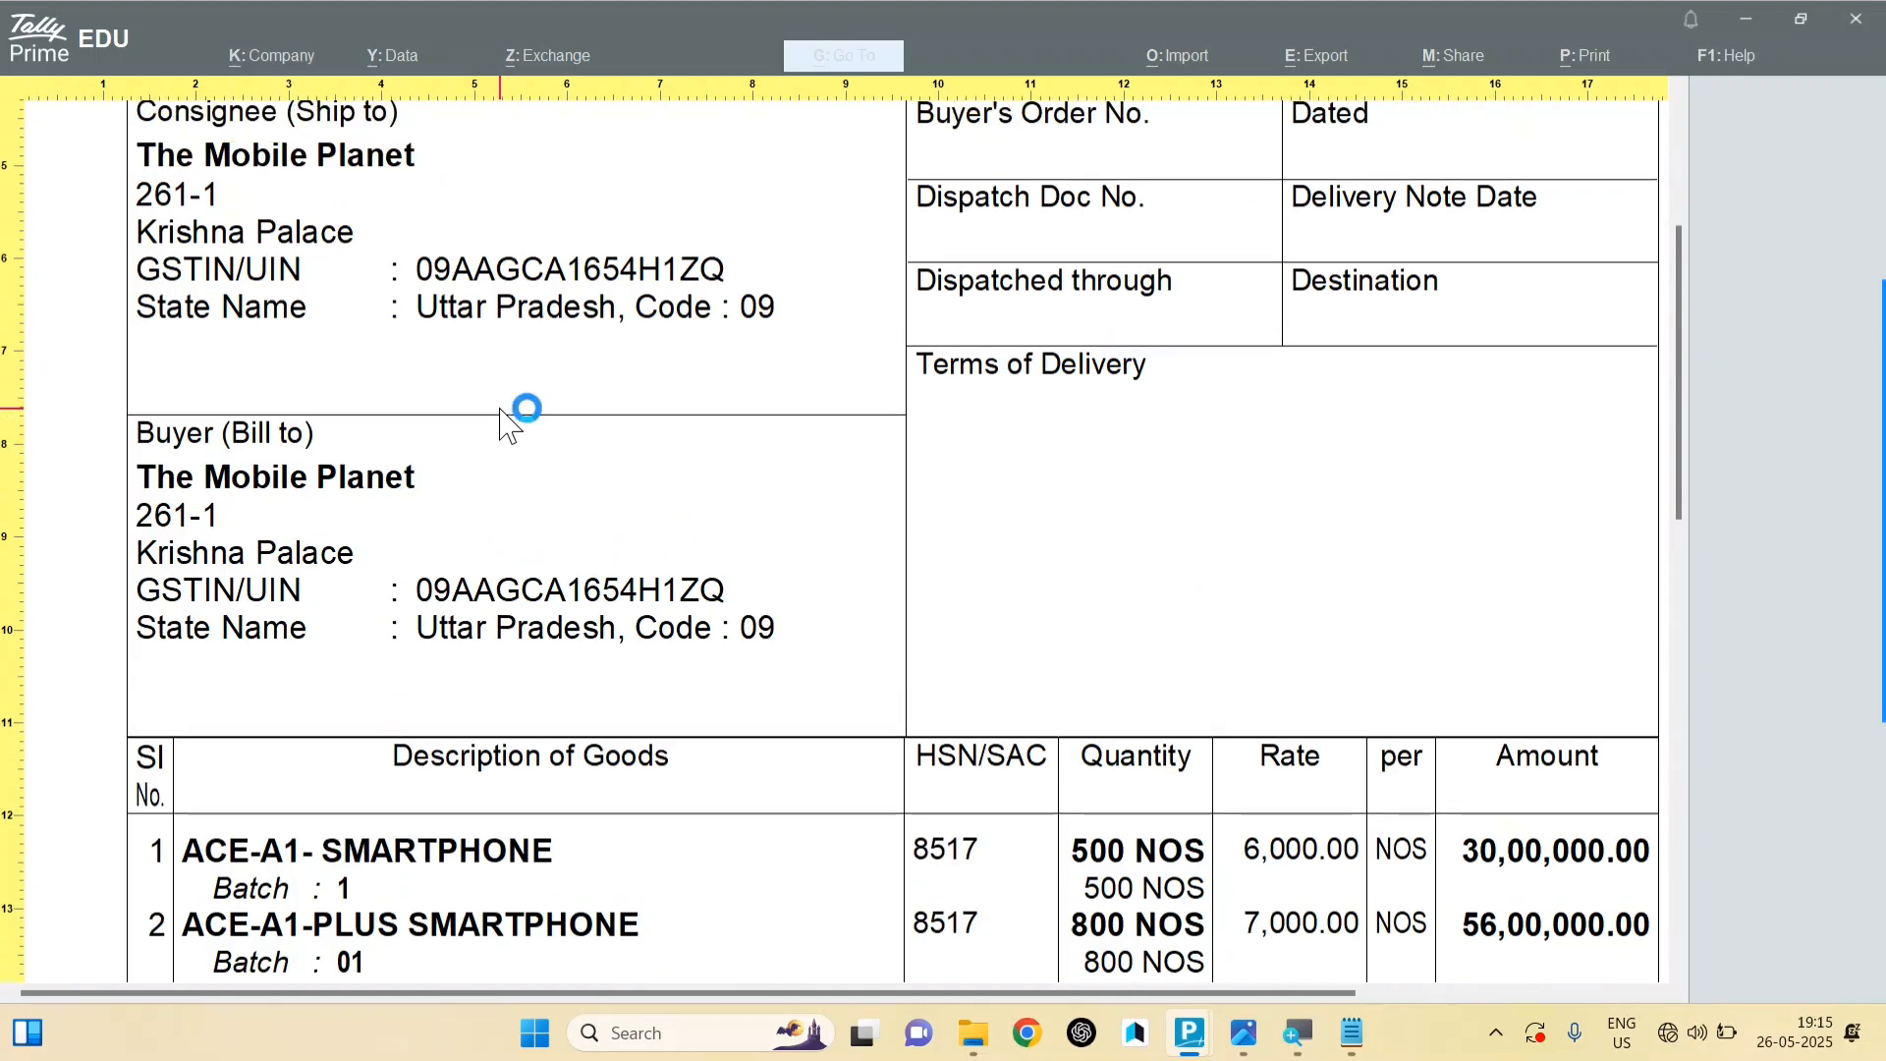
{"action": "key", "text": "Escape"}
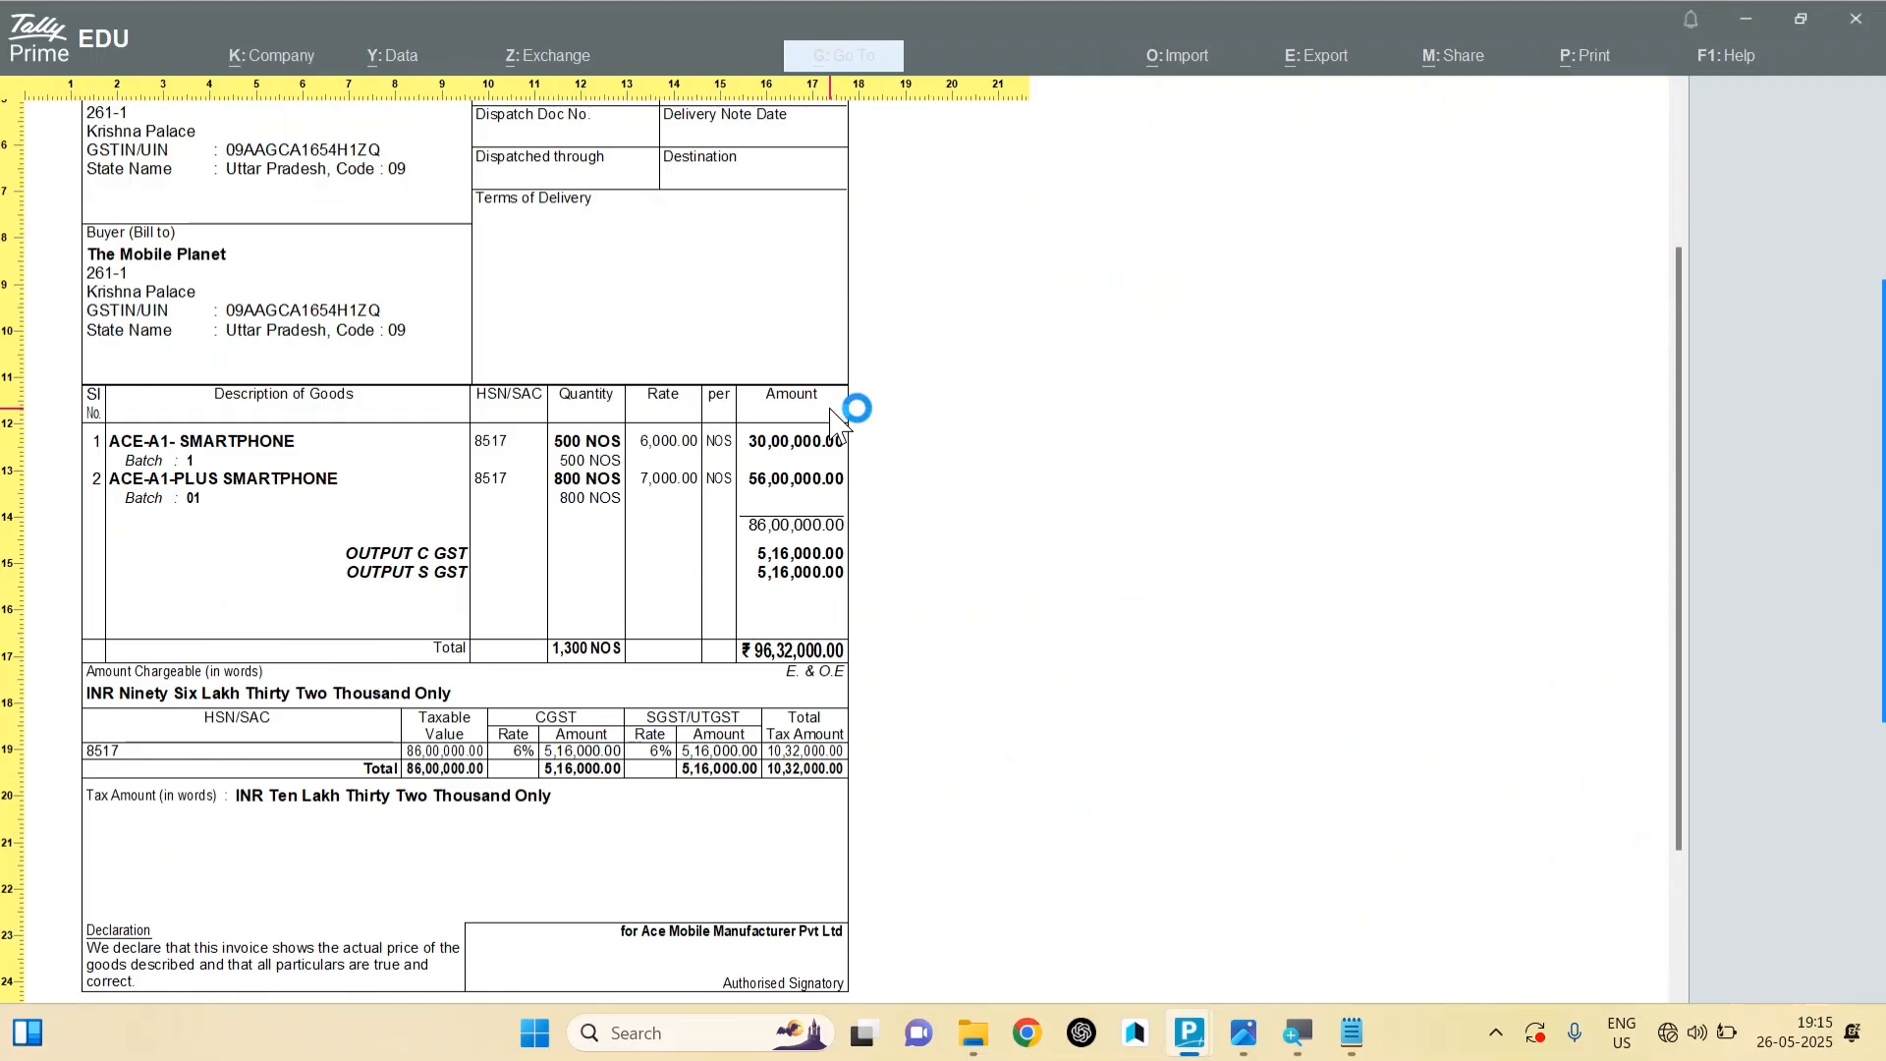
{"action": "key", "text": "plus"}
{"action": "key", "text": "plus"}
{"action": "scroll", "coordinate": [835, 424], "scroll_direction": "down", "scroll_amount": 5}
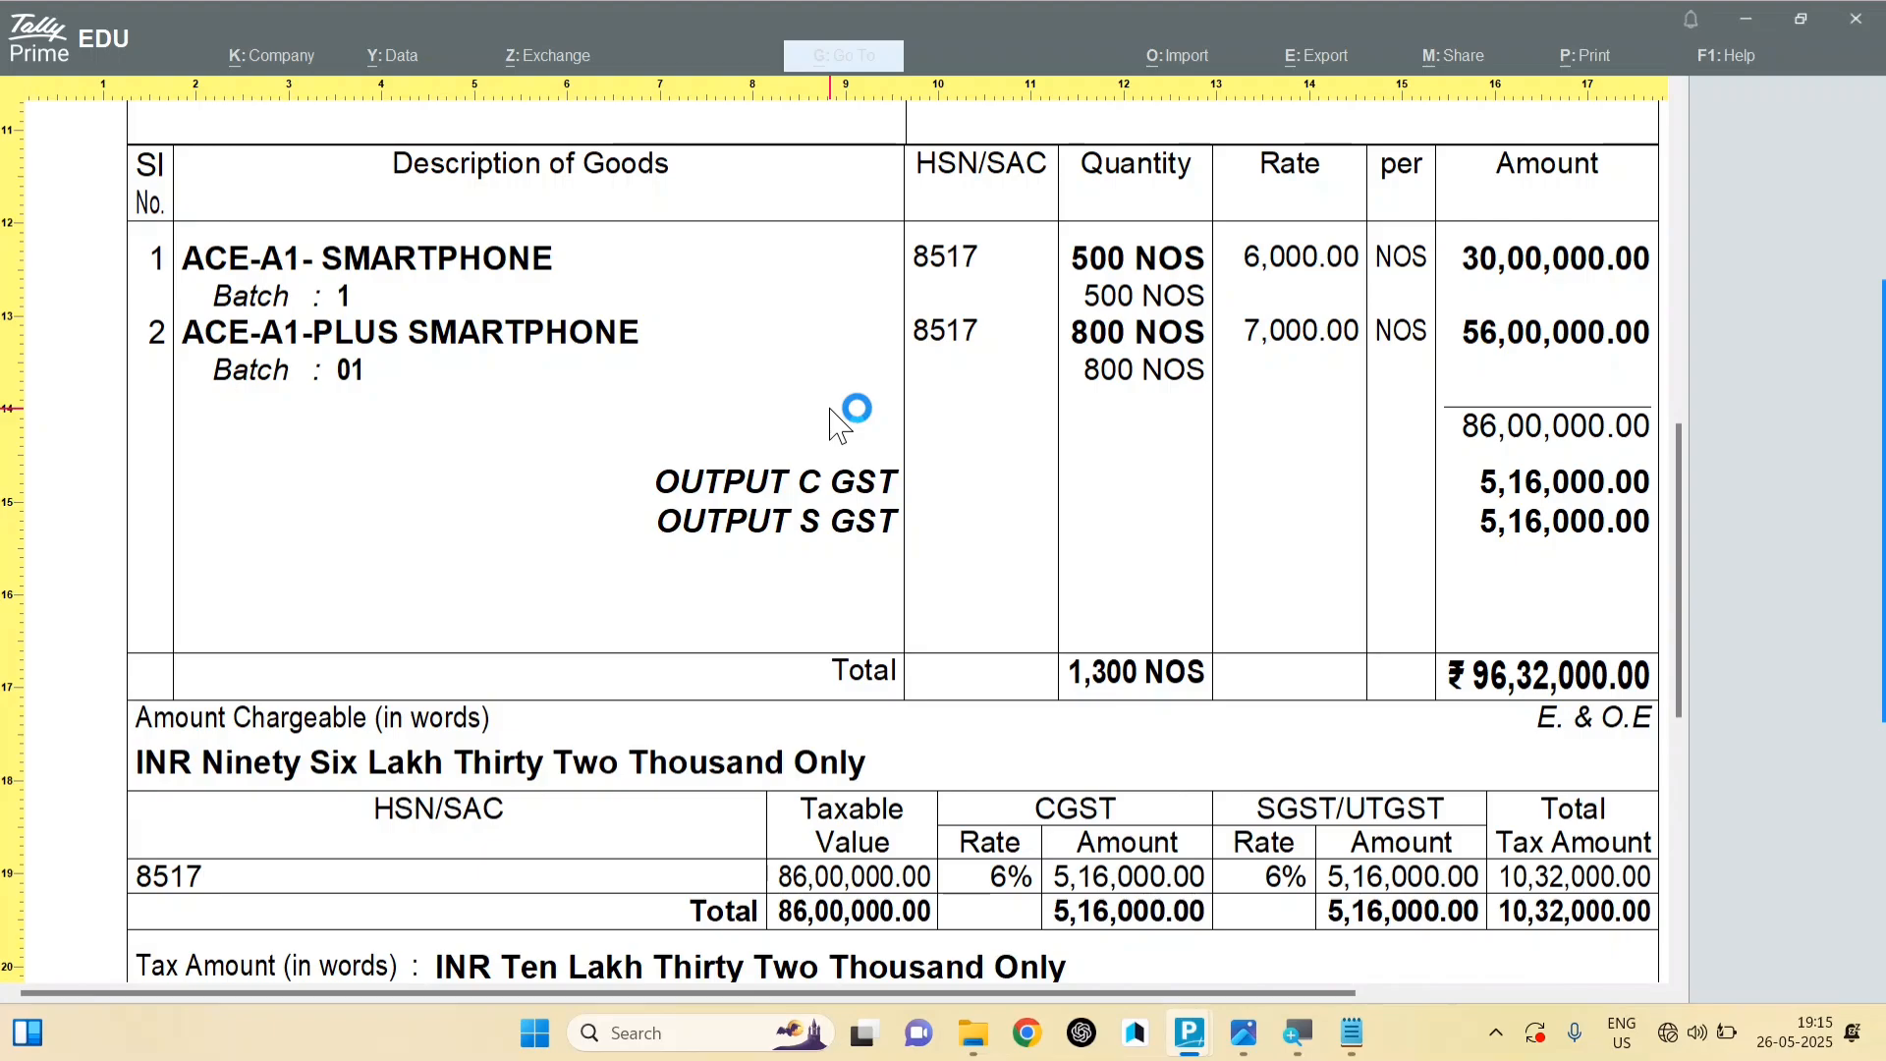
{"action": "scroll", "coordinate": [835, 424], "scroll_direction": "down", "scroll_amount": 2}
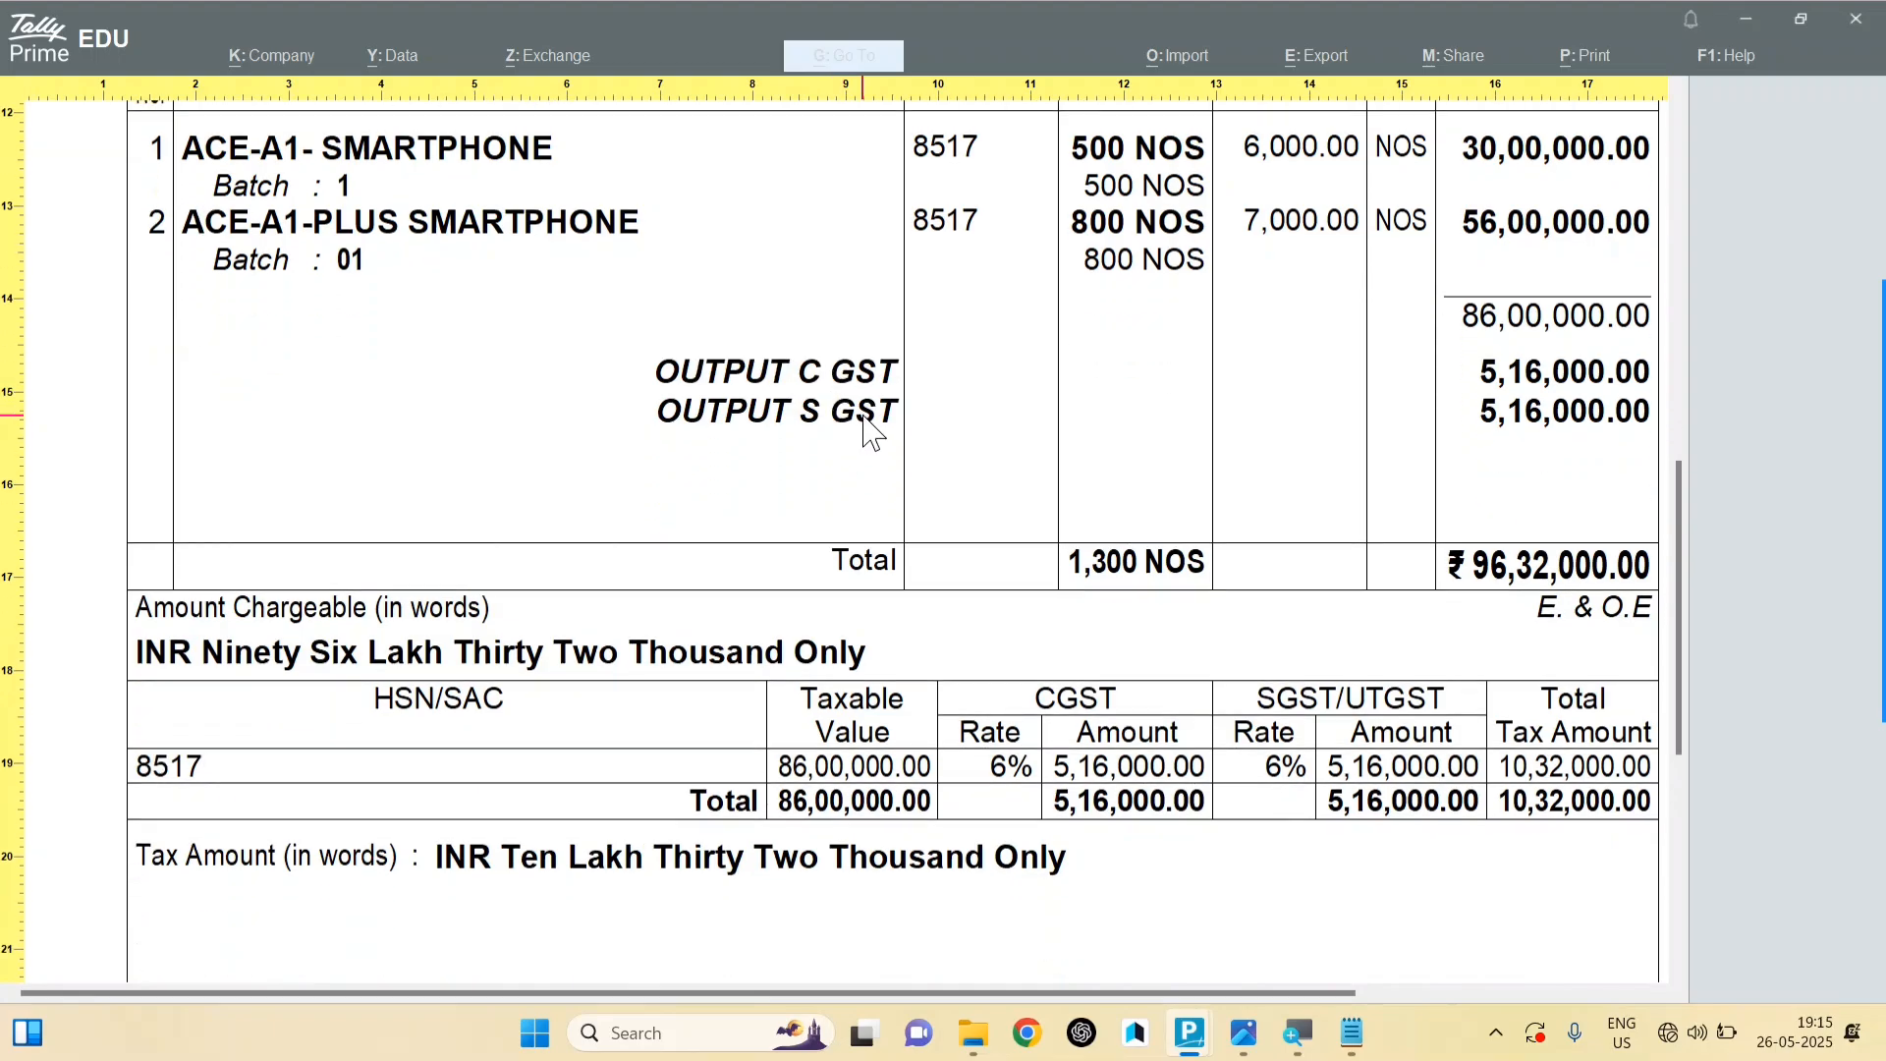
{"action": "scroll", "coordinate": [870, 398], "scroll_direction": "down", "scroll_amount": 4}
{"action": "mouse_move", "coordinate": [1233, 1056]}
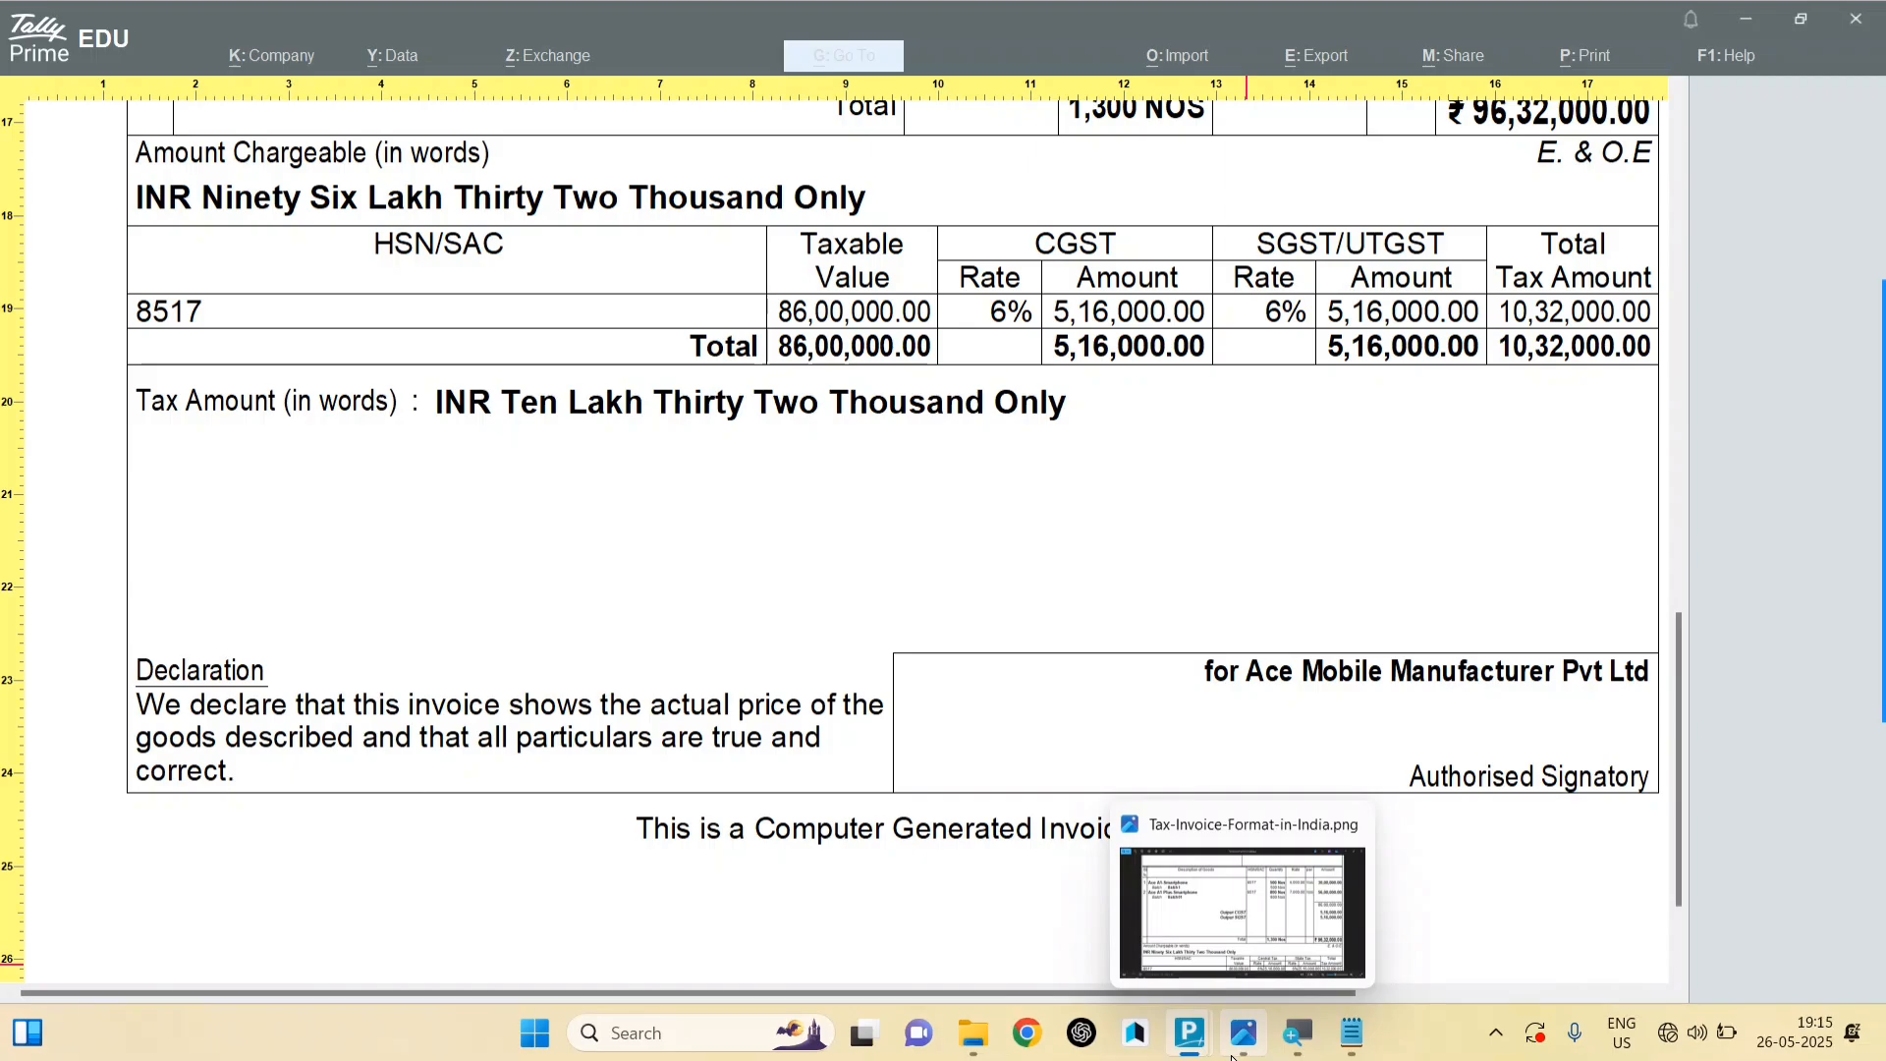
{"action": "left_click", "coordinate": [1233, 1056]}
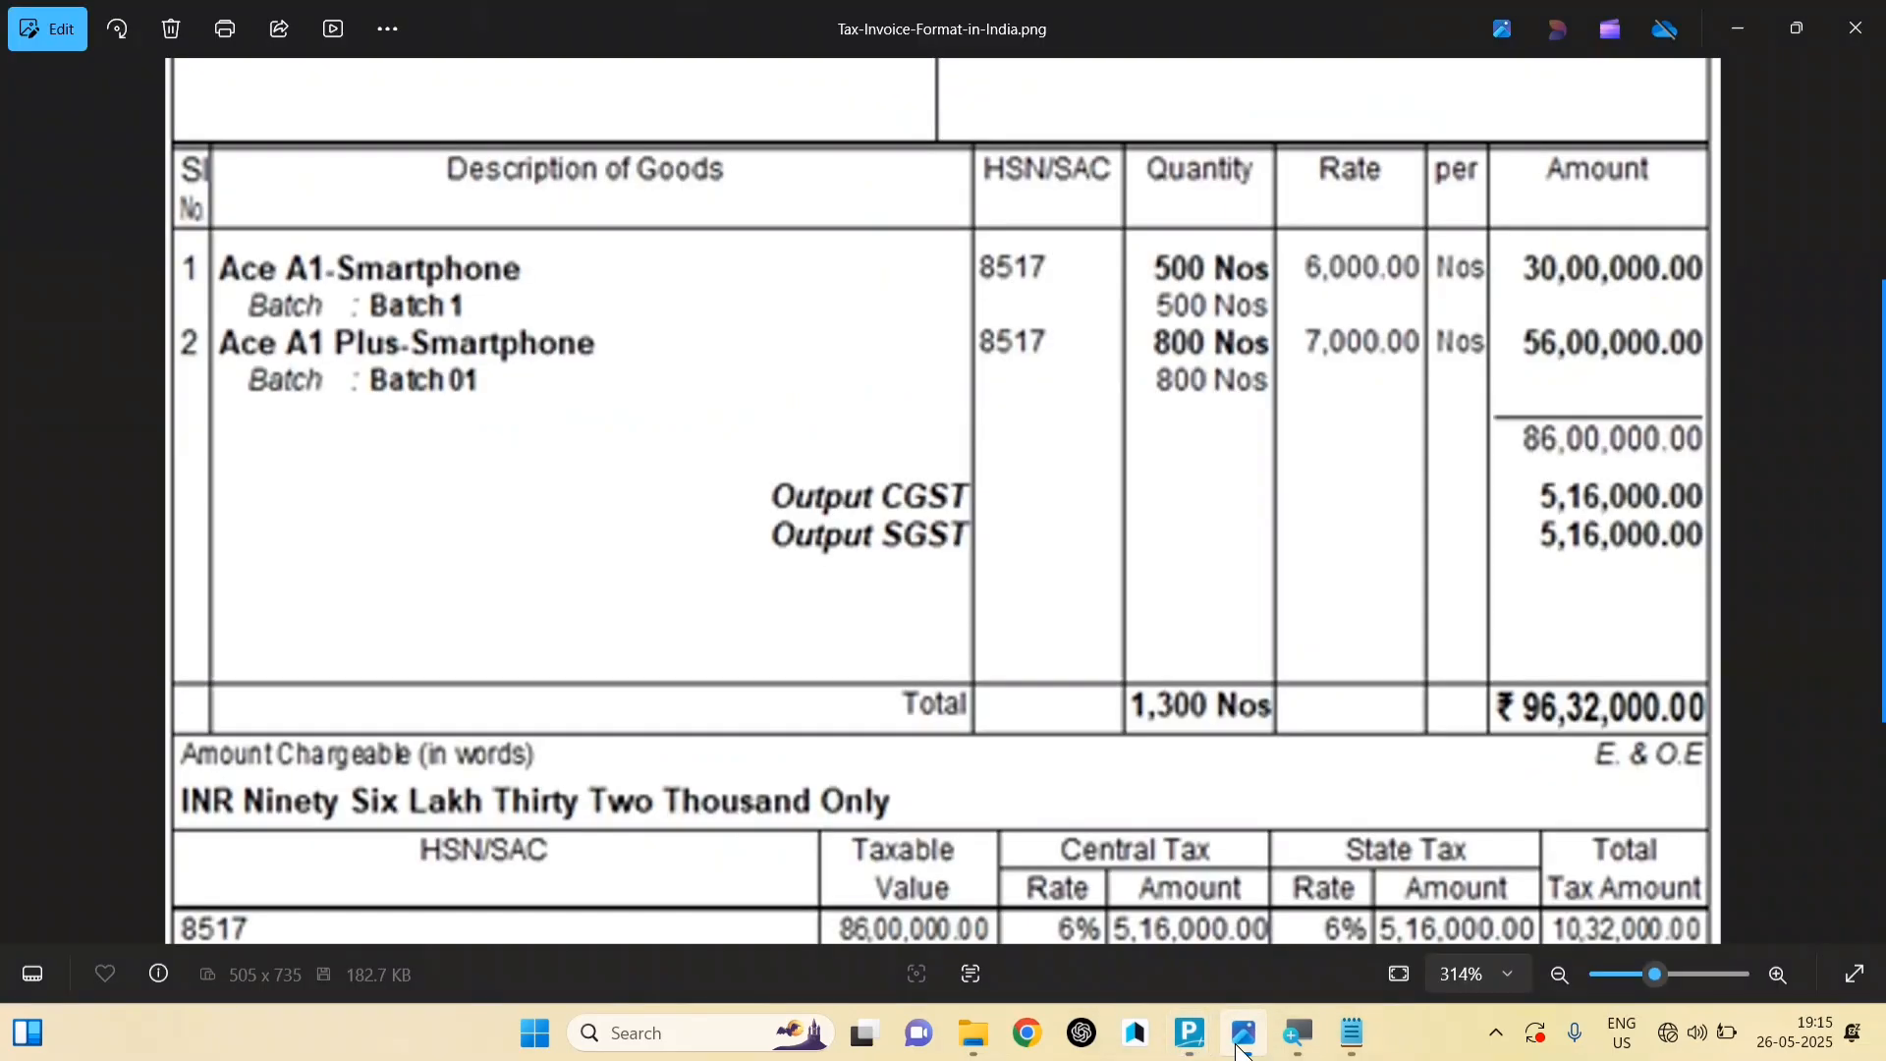
{"action": "scroll", "coordinate": [1103, 632], "scroll_direction": "up", "scroll_amount": 3}
{"action": "scroll", "coordinate": [1267, 646], "scroll_direction": "down", "scroll_amount": 3}
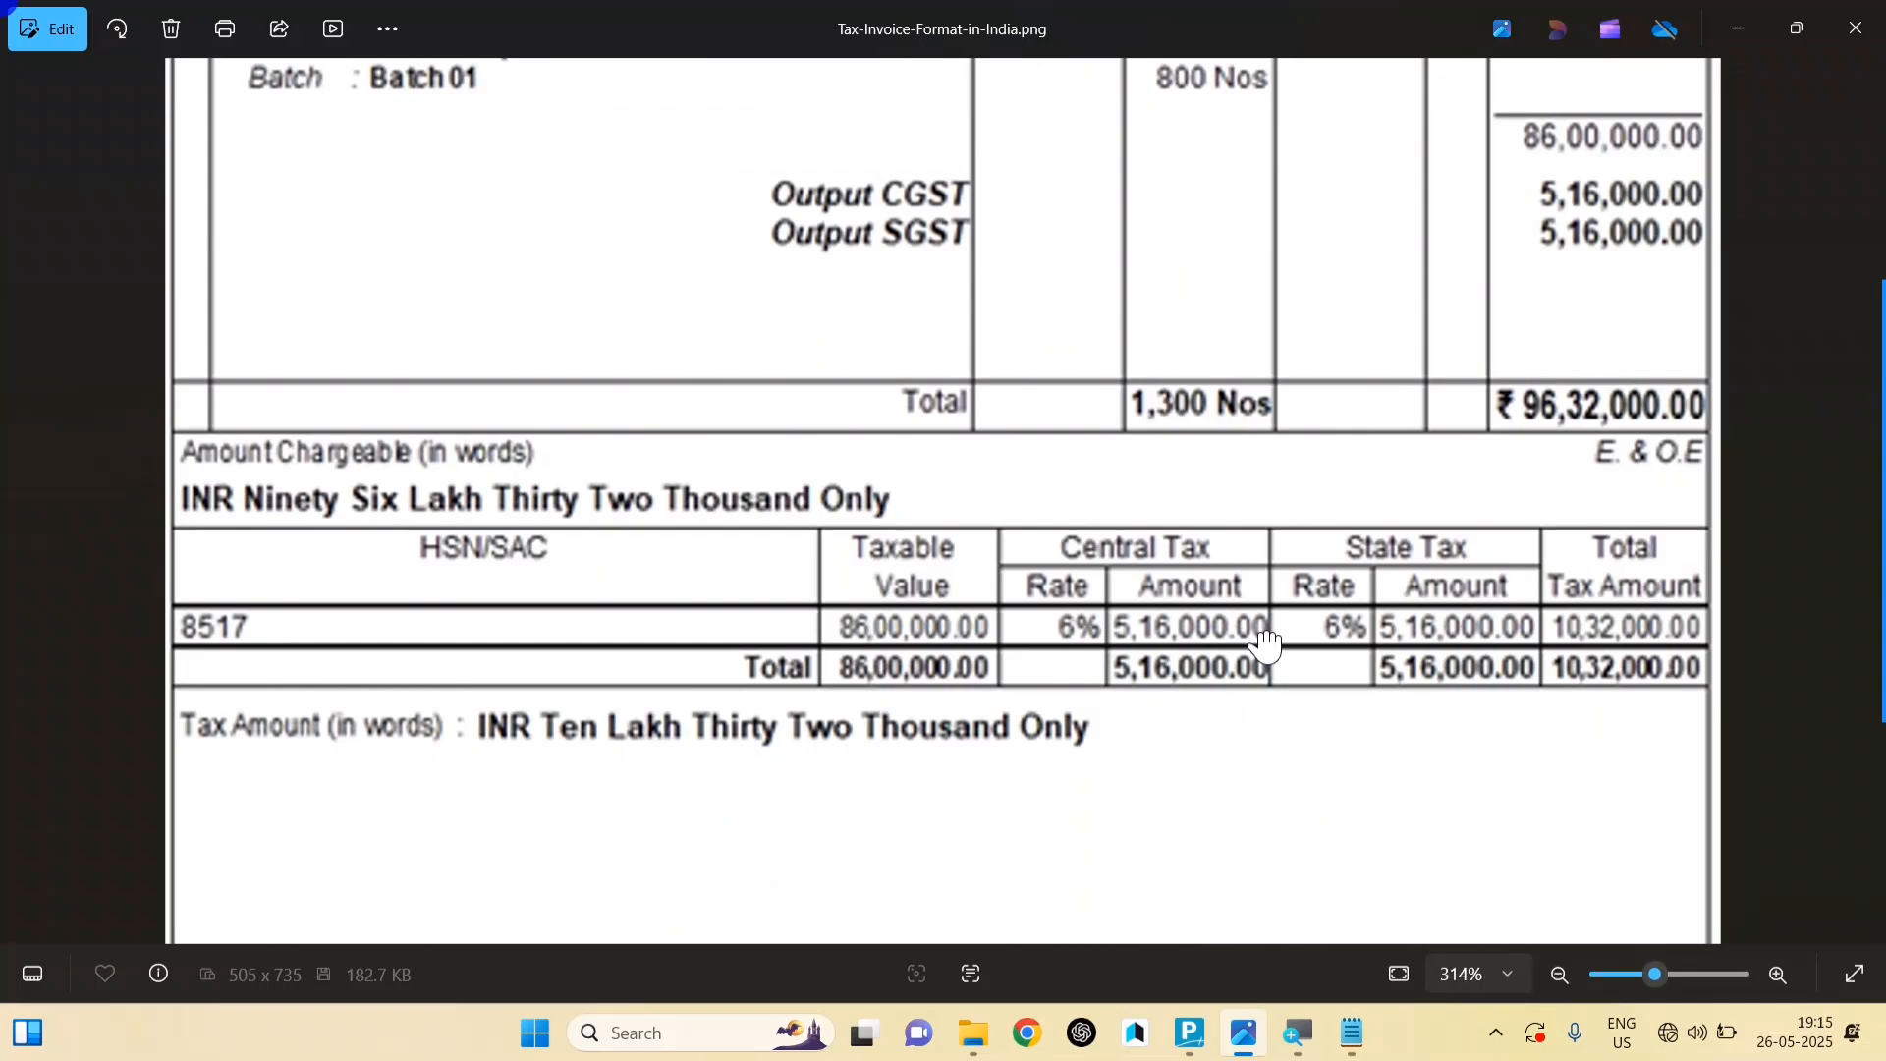
{"action": "scroll", "coordinate": [1267, 646], "scroll_direction": "down", "scroll_amount": 2}
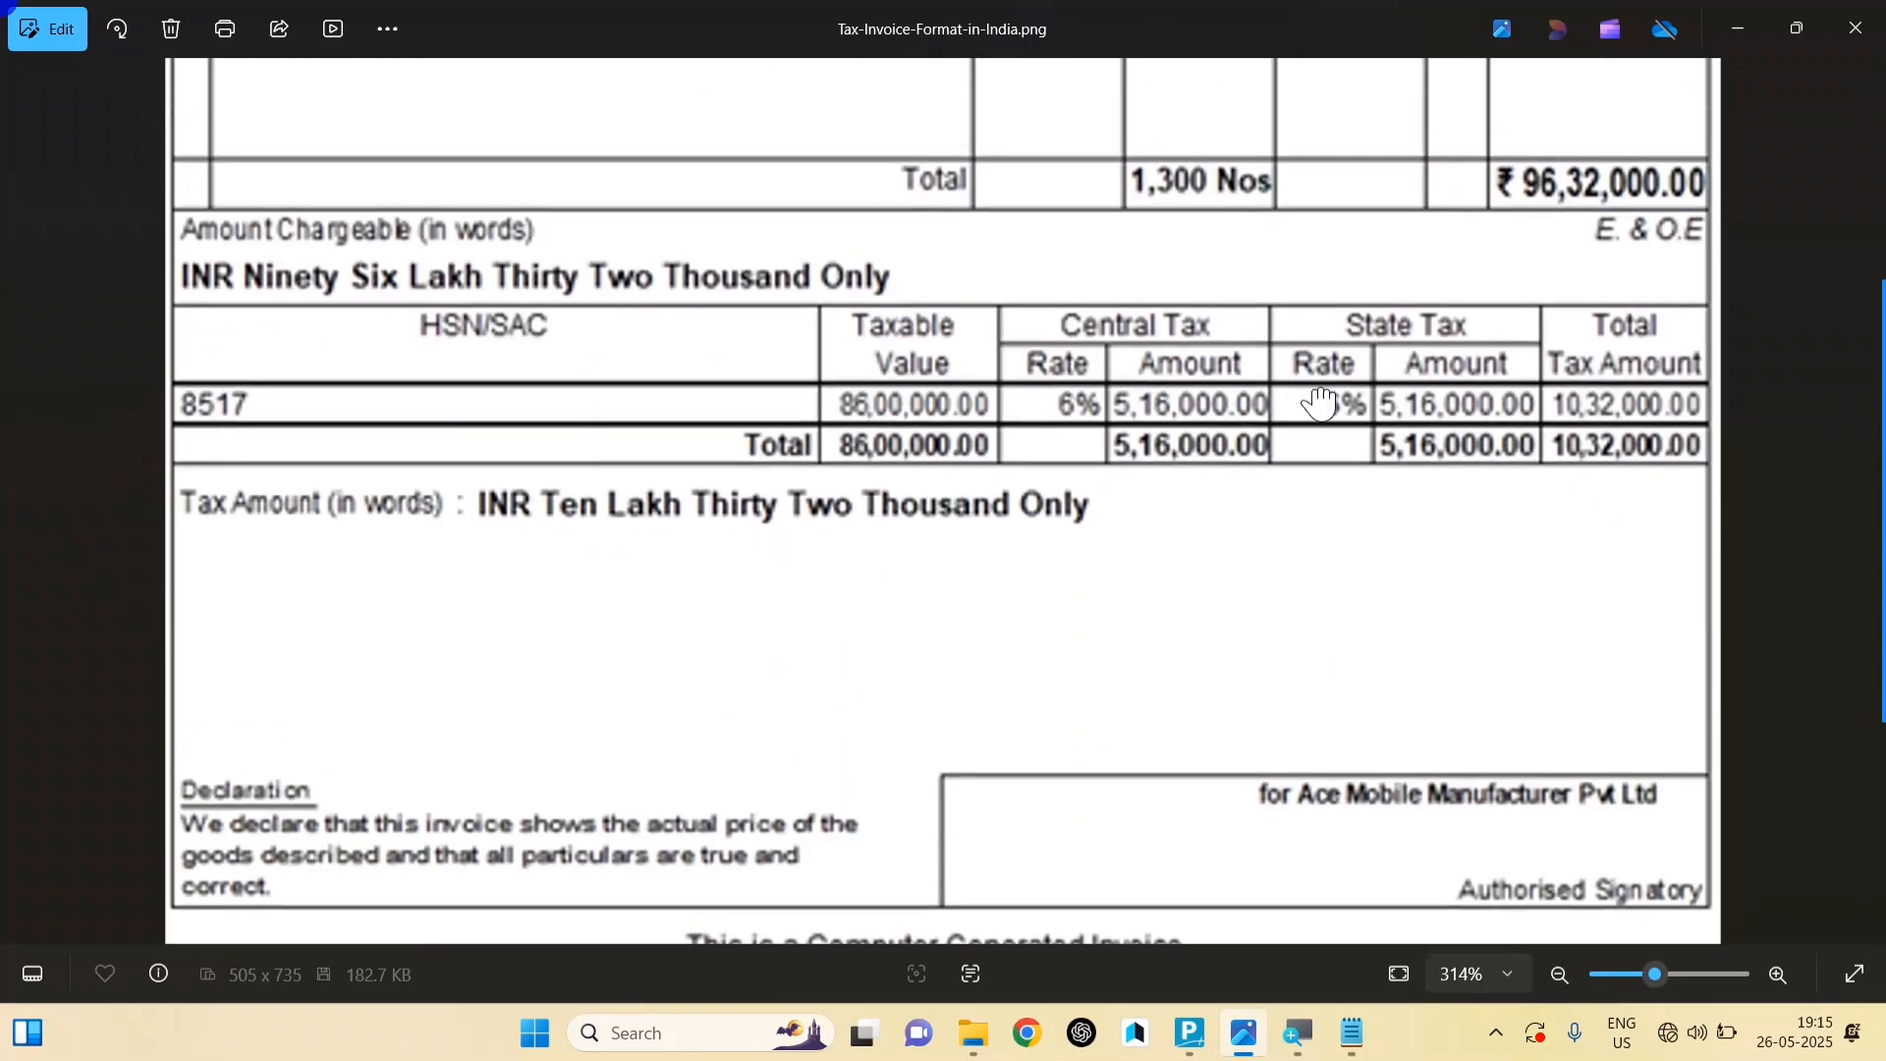
{"action": "scroll", "coordinate": [1339, 392], "scroll_direction": "up", "scroll_amount": 1}
{"action": "left_click", "coordinate": [1178, 1049]}
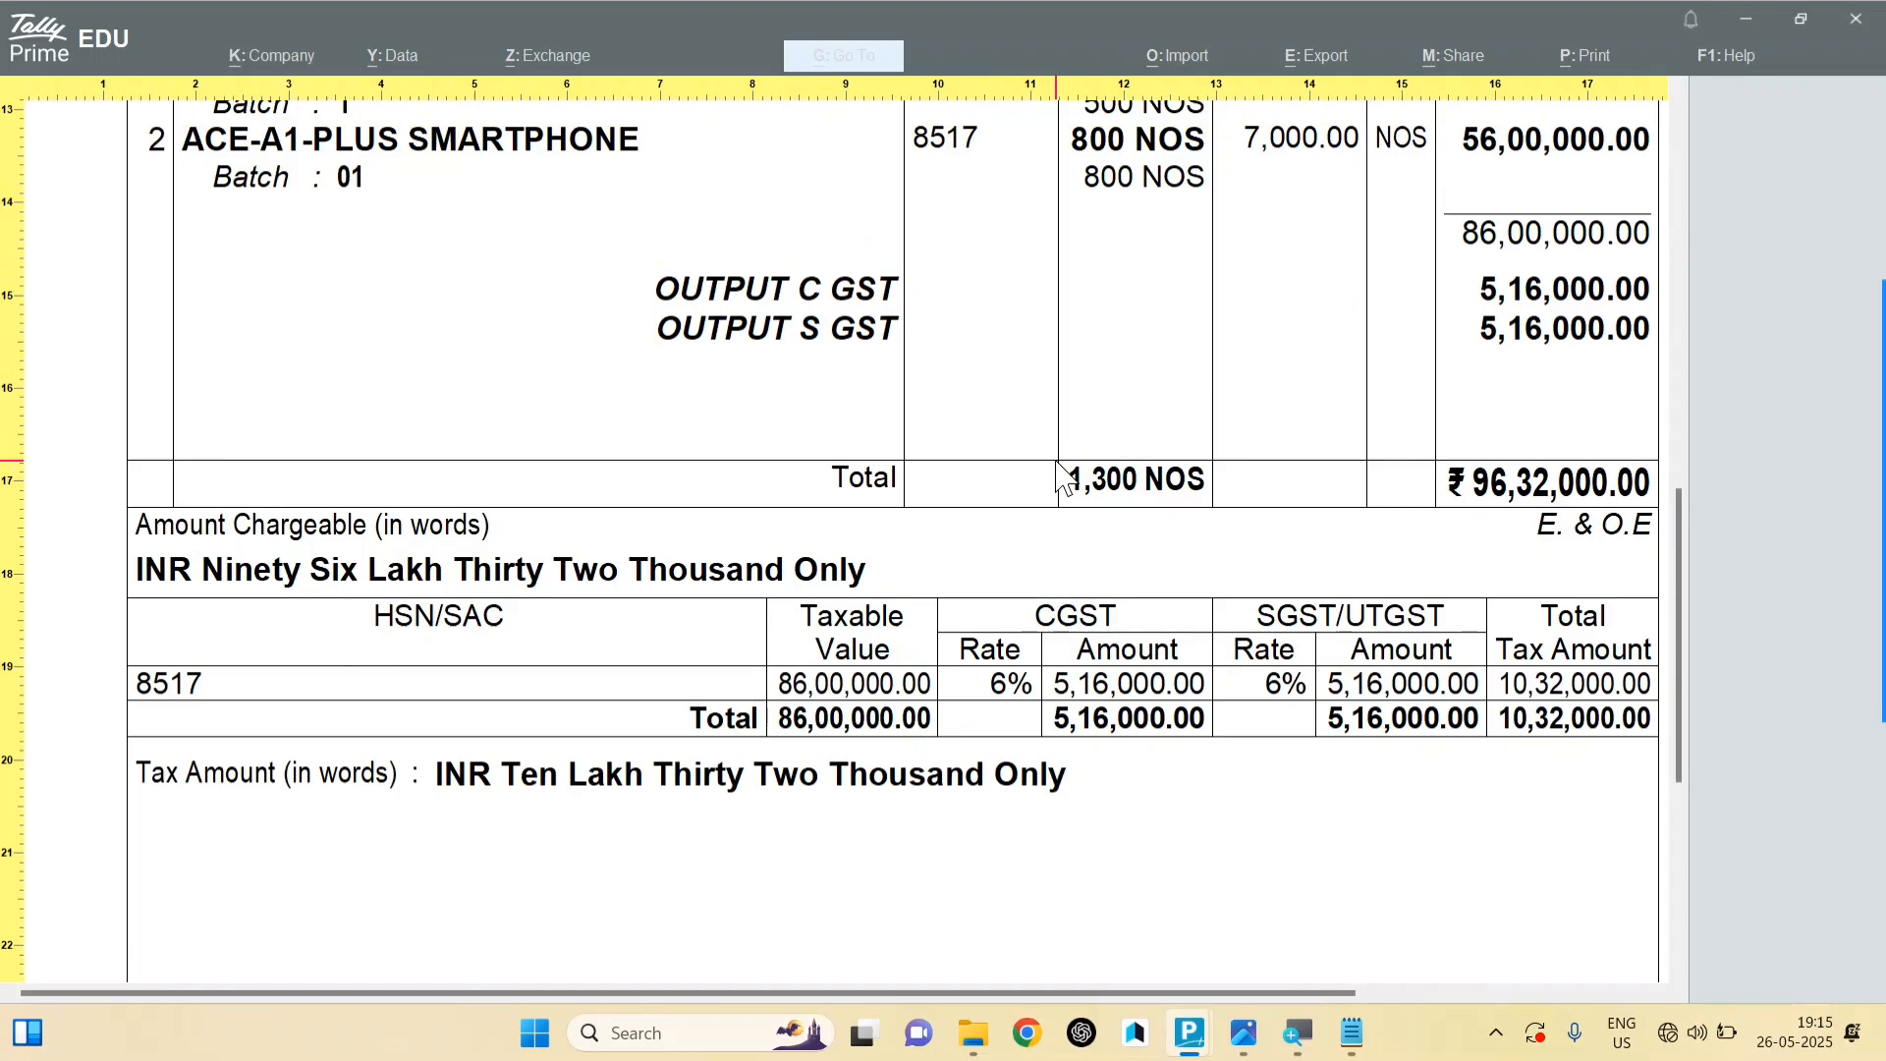
{"action": "scroll", "coordinate": [1061, 476], "scroll_direction": "up", "scroll_amount": 5}
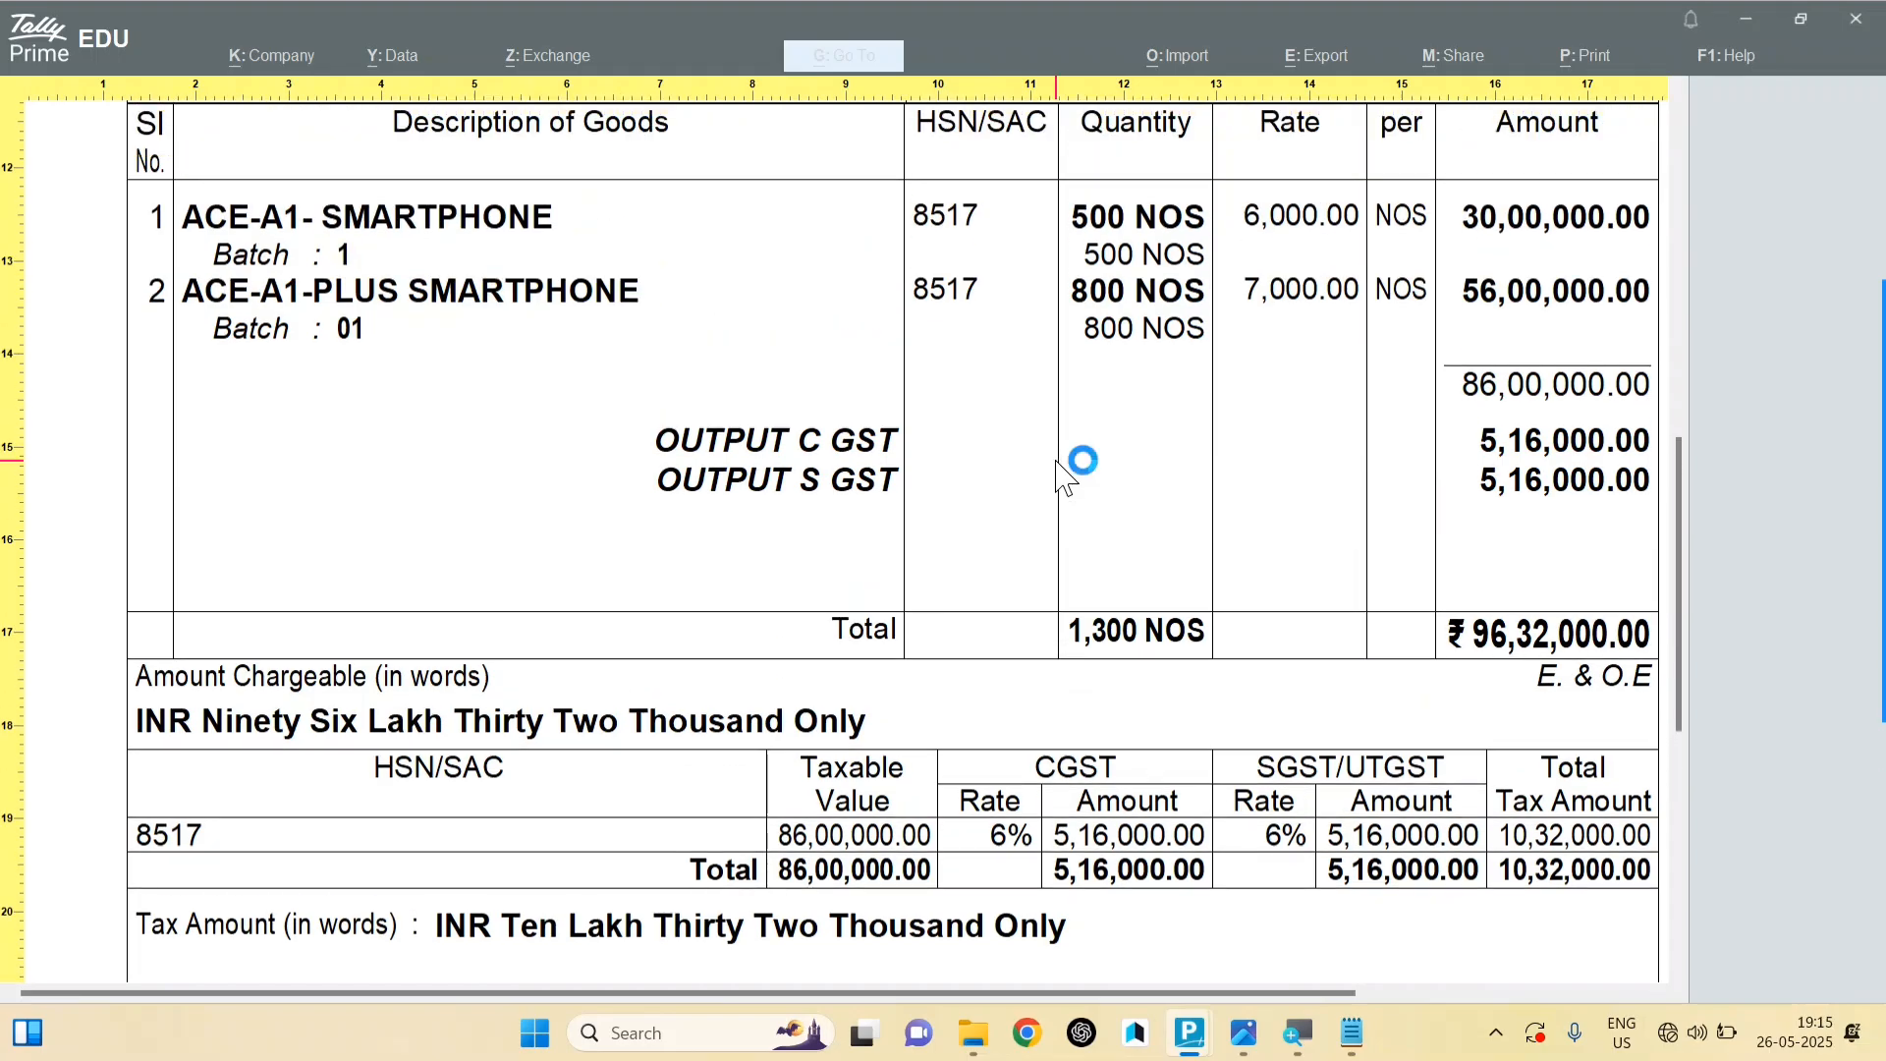
{"action": "scroll", "coordinate": [1061, 477], "scroll_direction": "up", "scroll_amount": 8}
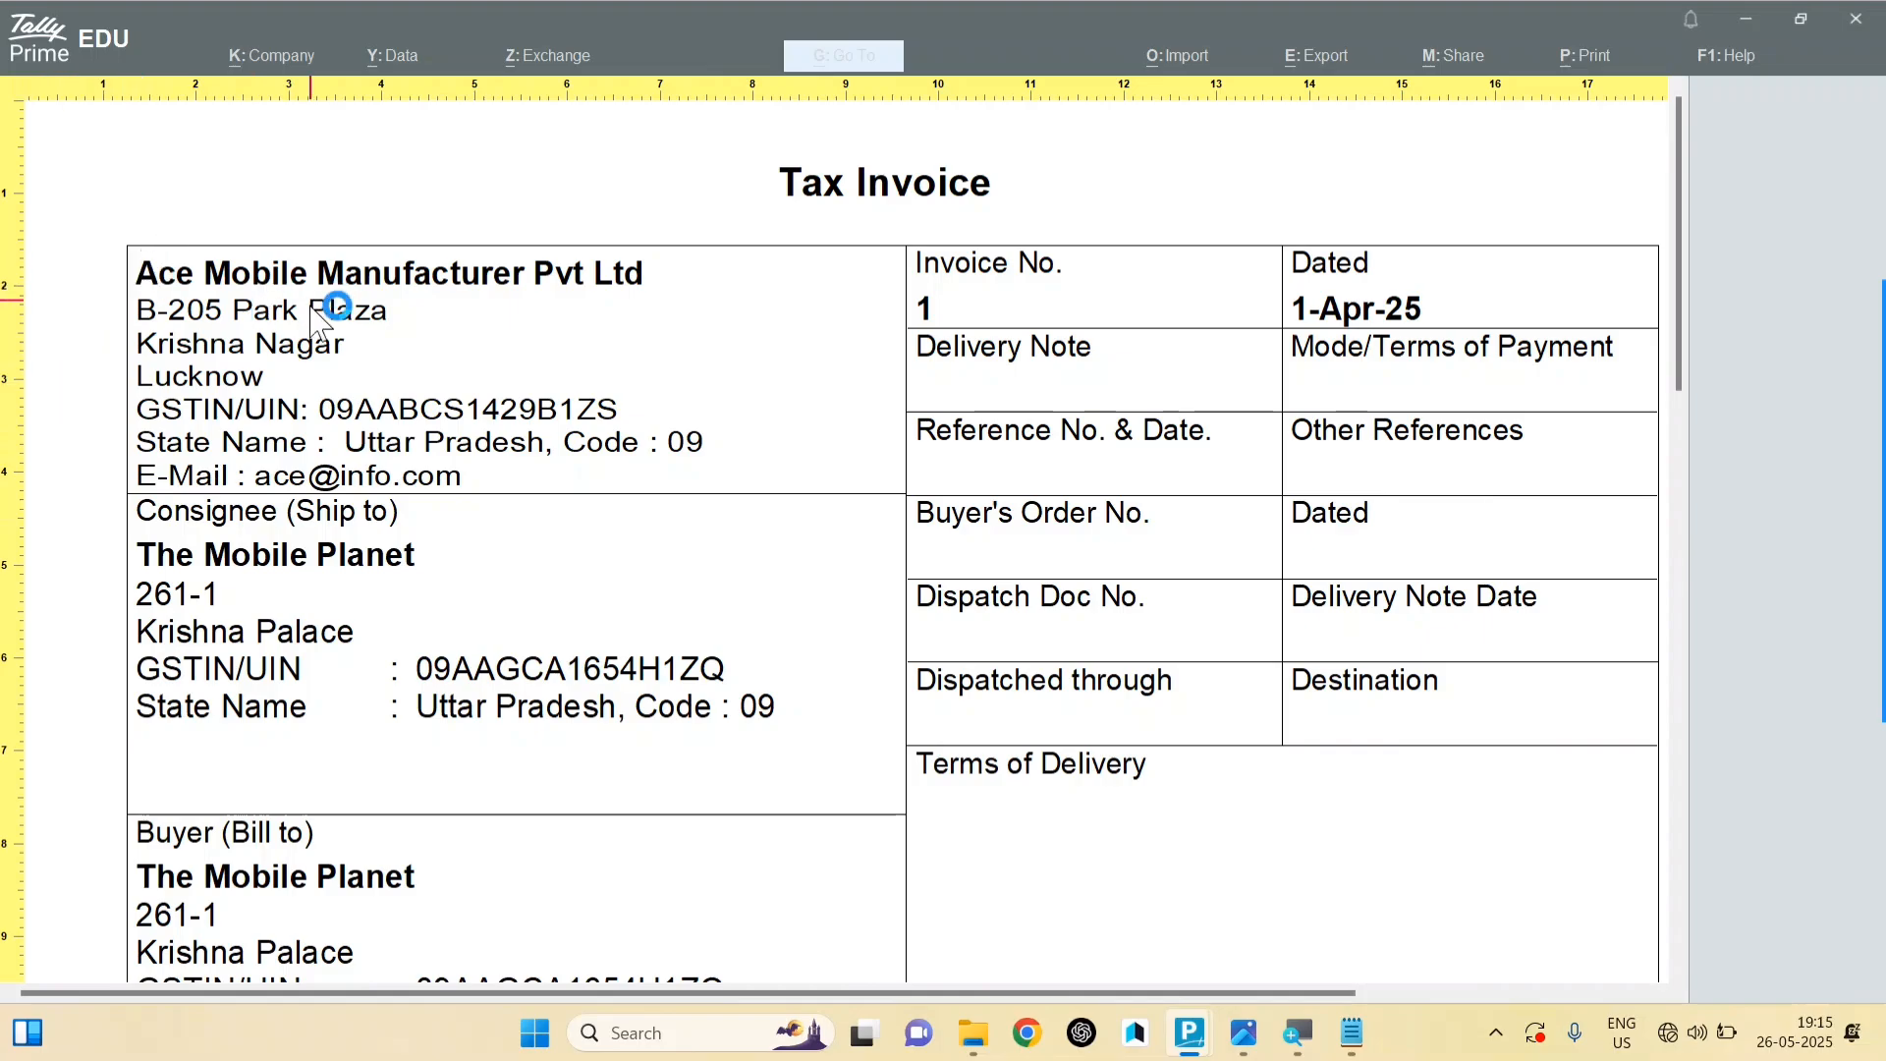
Step: Close the invoice preview and accept Sales voucher No. 1 through its party, item, e-Way Bill and bill-wise screens
{"action": "key", "text": "Escape"}
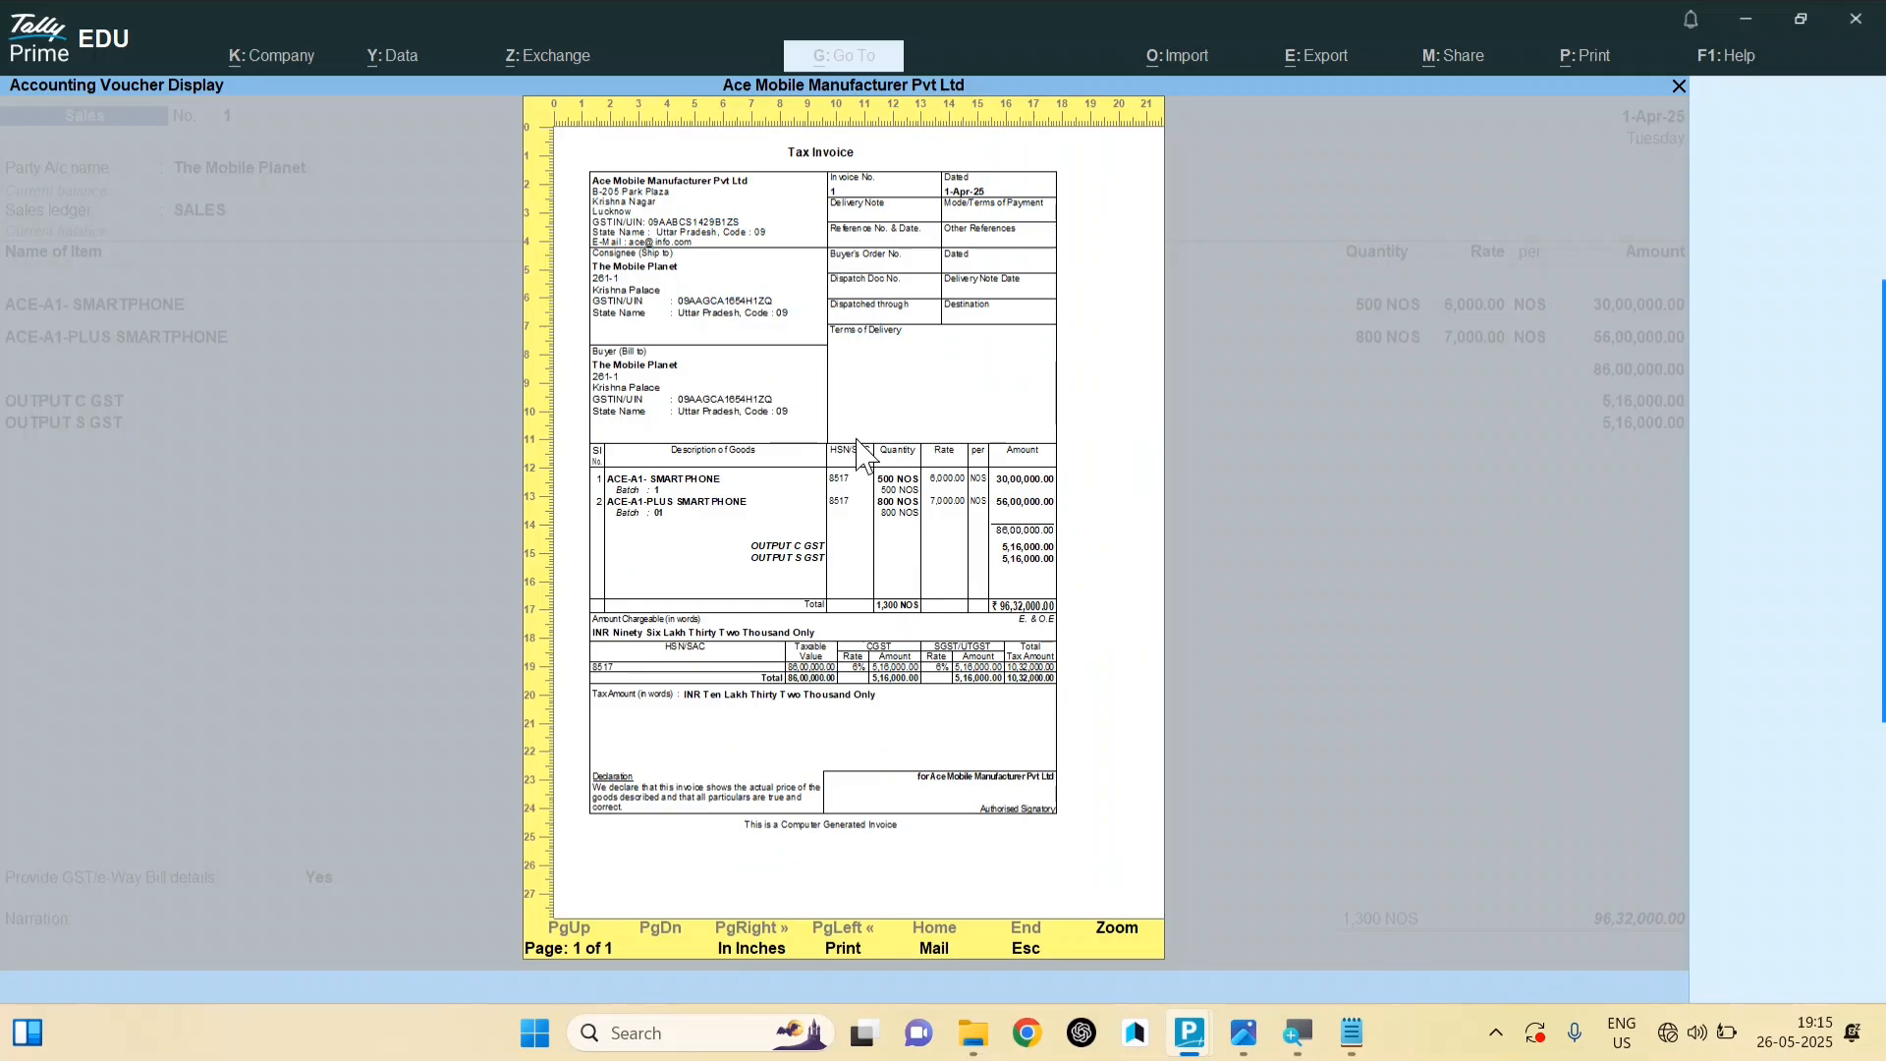
{"action": "key", "text": "Escape"}
{"action": "key", "text": "Escape"}
{"action": "key", "text": "Return"}
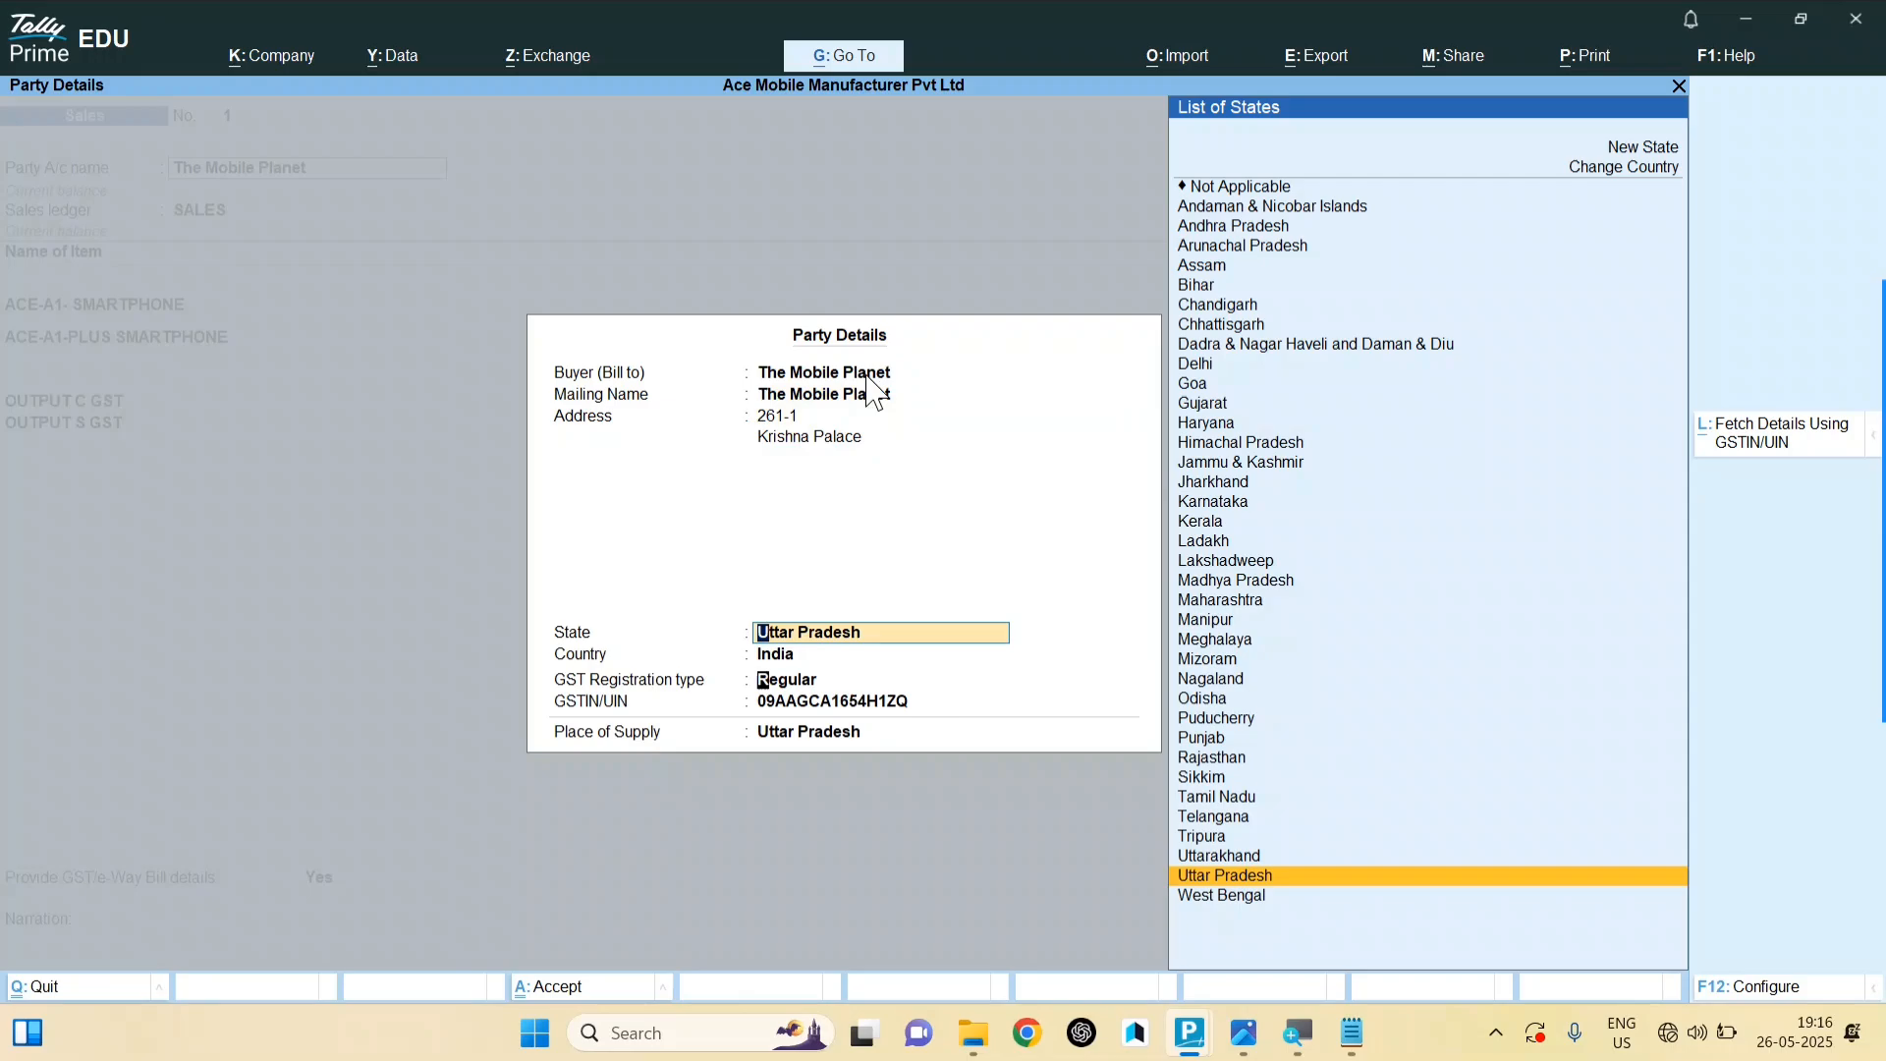
{"action": "key", "text": "Return"}
{"action": "key", "text": "Return"}
{"action": "key", "text": "Return"}
{"action": "key", "text": "Return"}
{"action": "key", "text": "Return"}
{"action": "key", "text": "Return"}
{"action": "key", "text": "Return"}
{"action": "key", "text": "Return"}
{"action": "key", "text": "Return"}
{"action": "key", "text": "Return"}
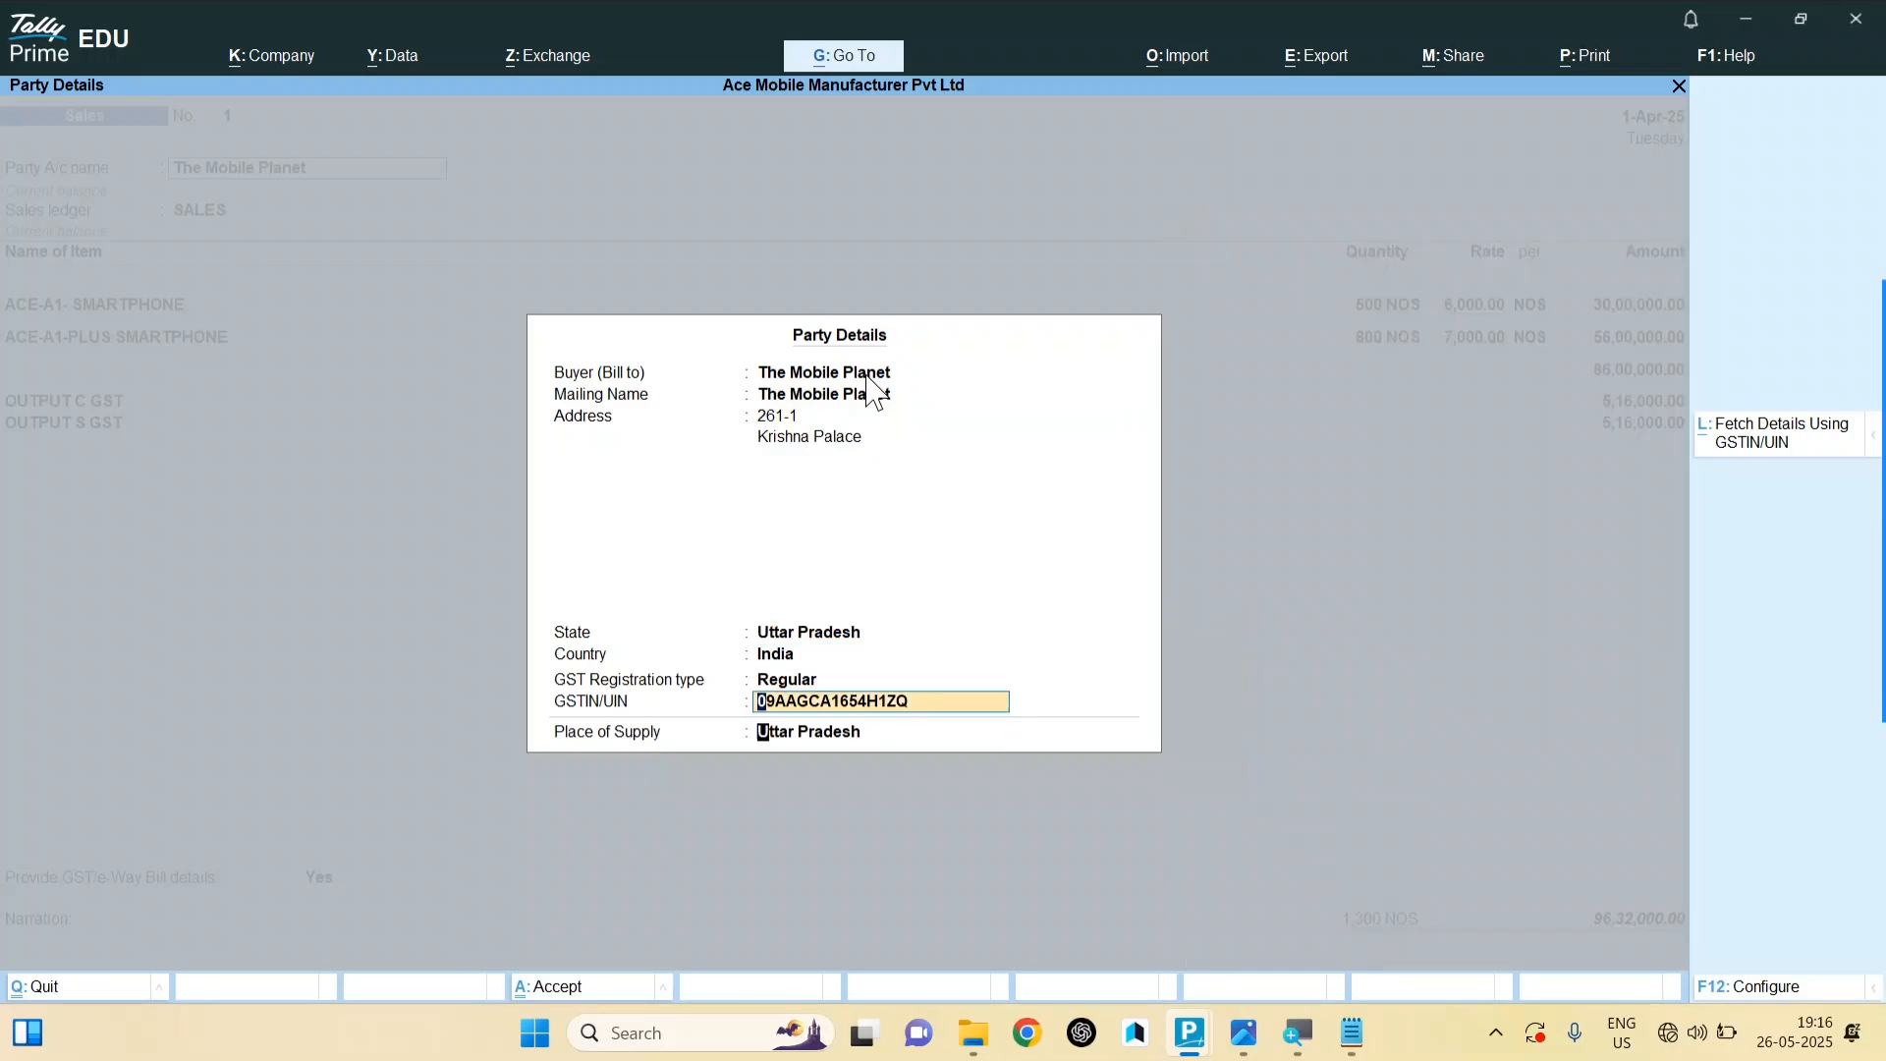
{"action": "key", "text": "Return"}
{"action": "key", "text": "Return"}
{"action": "key", "text": "Return"}
{"action": "key", "text": "Return"}
{"action": "key", "text": "Return"}
{"action": "key", "text": "Return"}
{"action": "key", "text": "Return"}
{"action": "key", "text": "Return"}
{"action": "key", "text": "Return"}
{"action": "key", "text": "Return"}
{"action": "key", "text": "Return"}
{"action": "key", "text": "Return"}
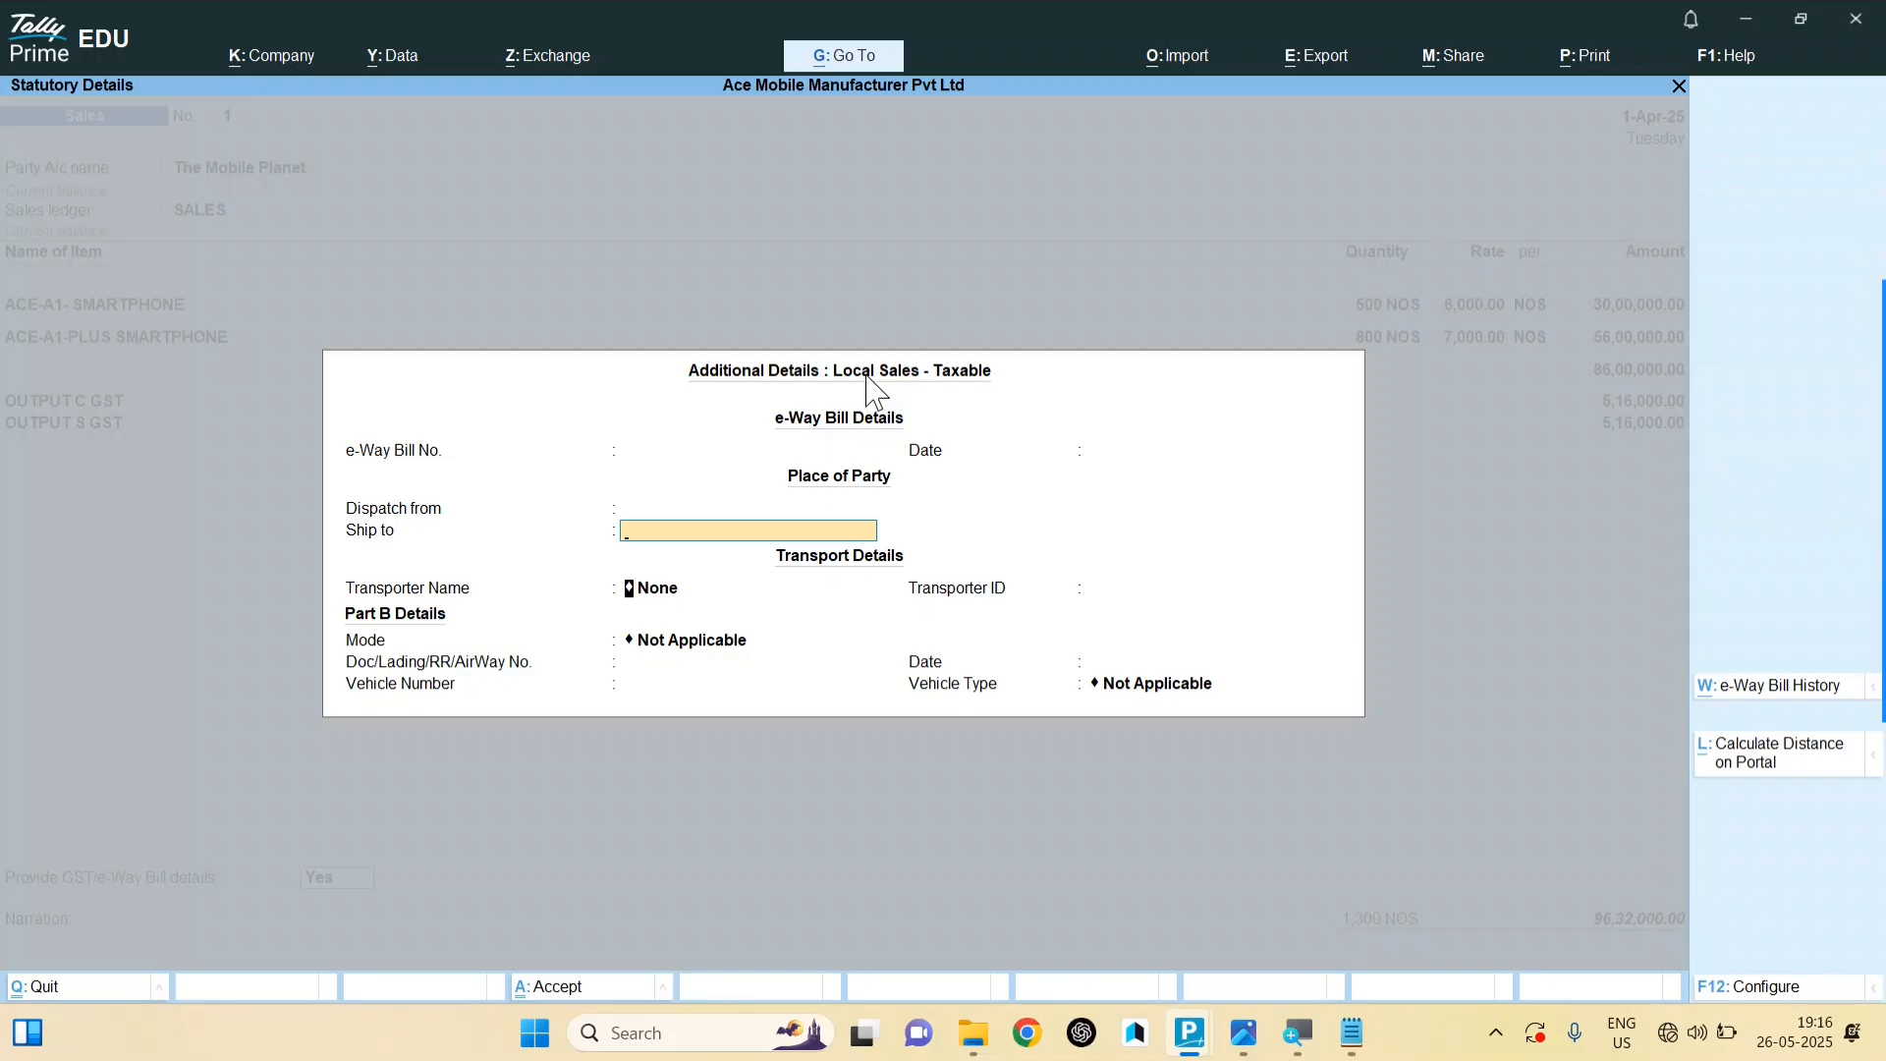
{"action": "key", "text": "Return"}
{"action": "key", "text": "Return"}
{"action": "key", "text": "Return"}
{"action": "key", "text": "Return"}
{"action": "key", "text": "Return"}
{"action": "key", "text": "Return"}
{"action": "key", "text": "Return"}
{"action": "key", "text": "Return"}
{"action": "key", "text": "Return"}
{"action": "key", "text": "Return"}
{"action": "key", "text": "Return"}
{"action": "key", "text": "Return"}
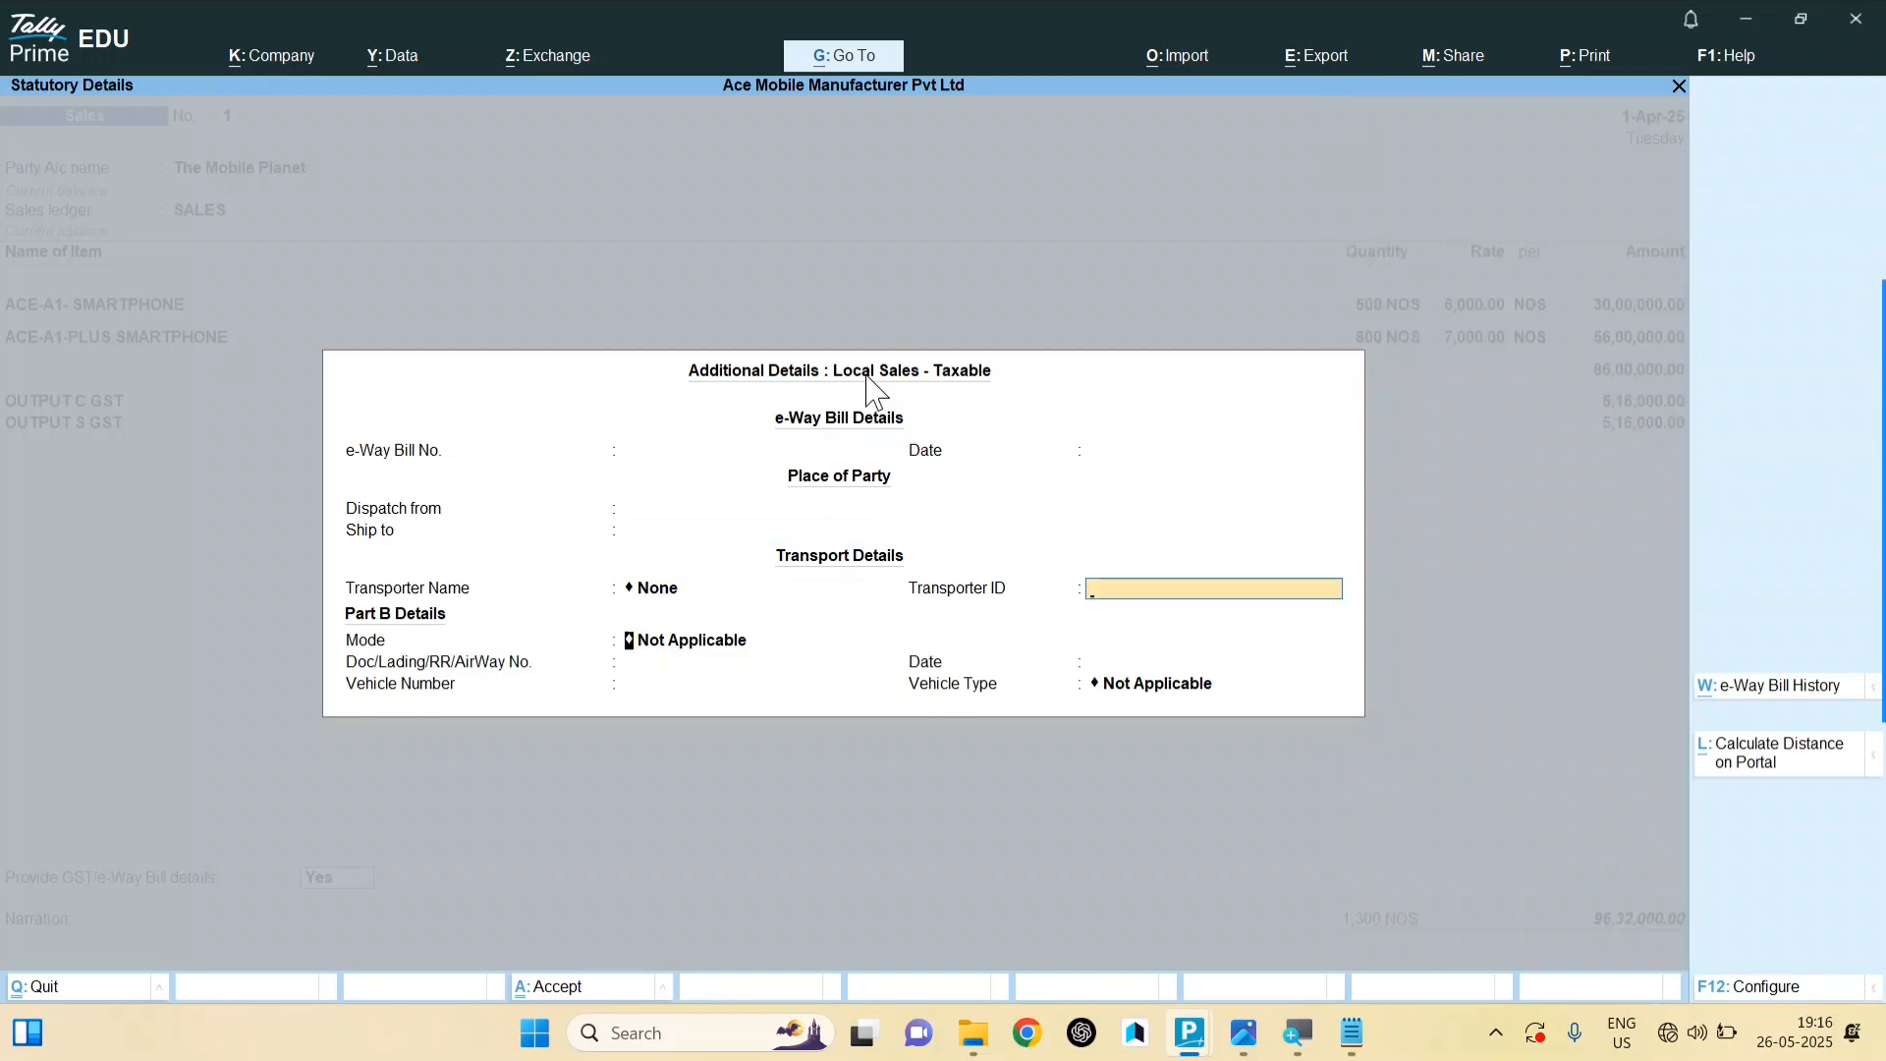
{"action": "key", "text": "Return"}
{"action": "key", "text": "Return"}
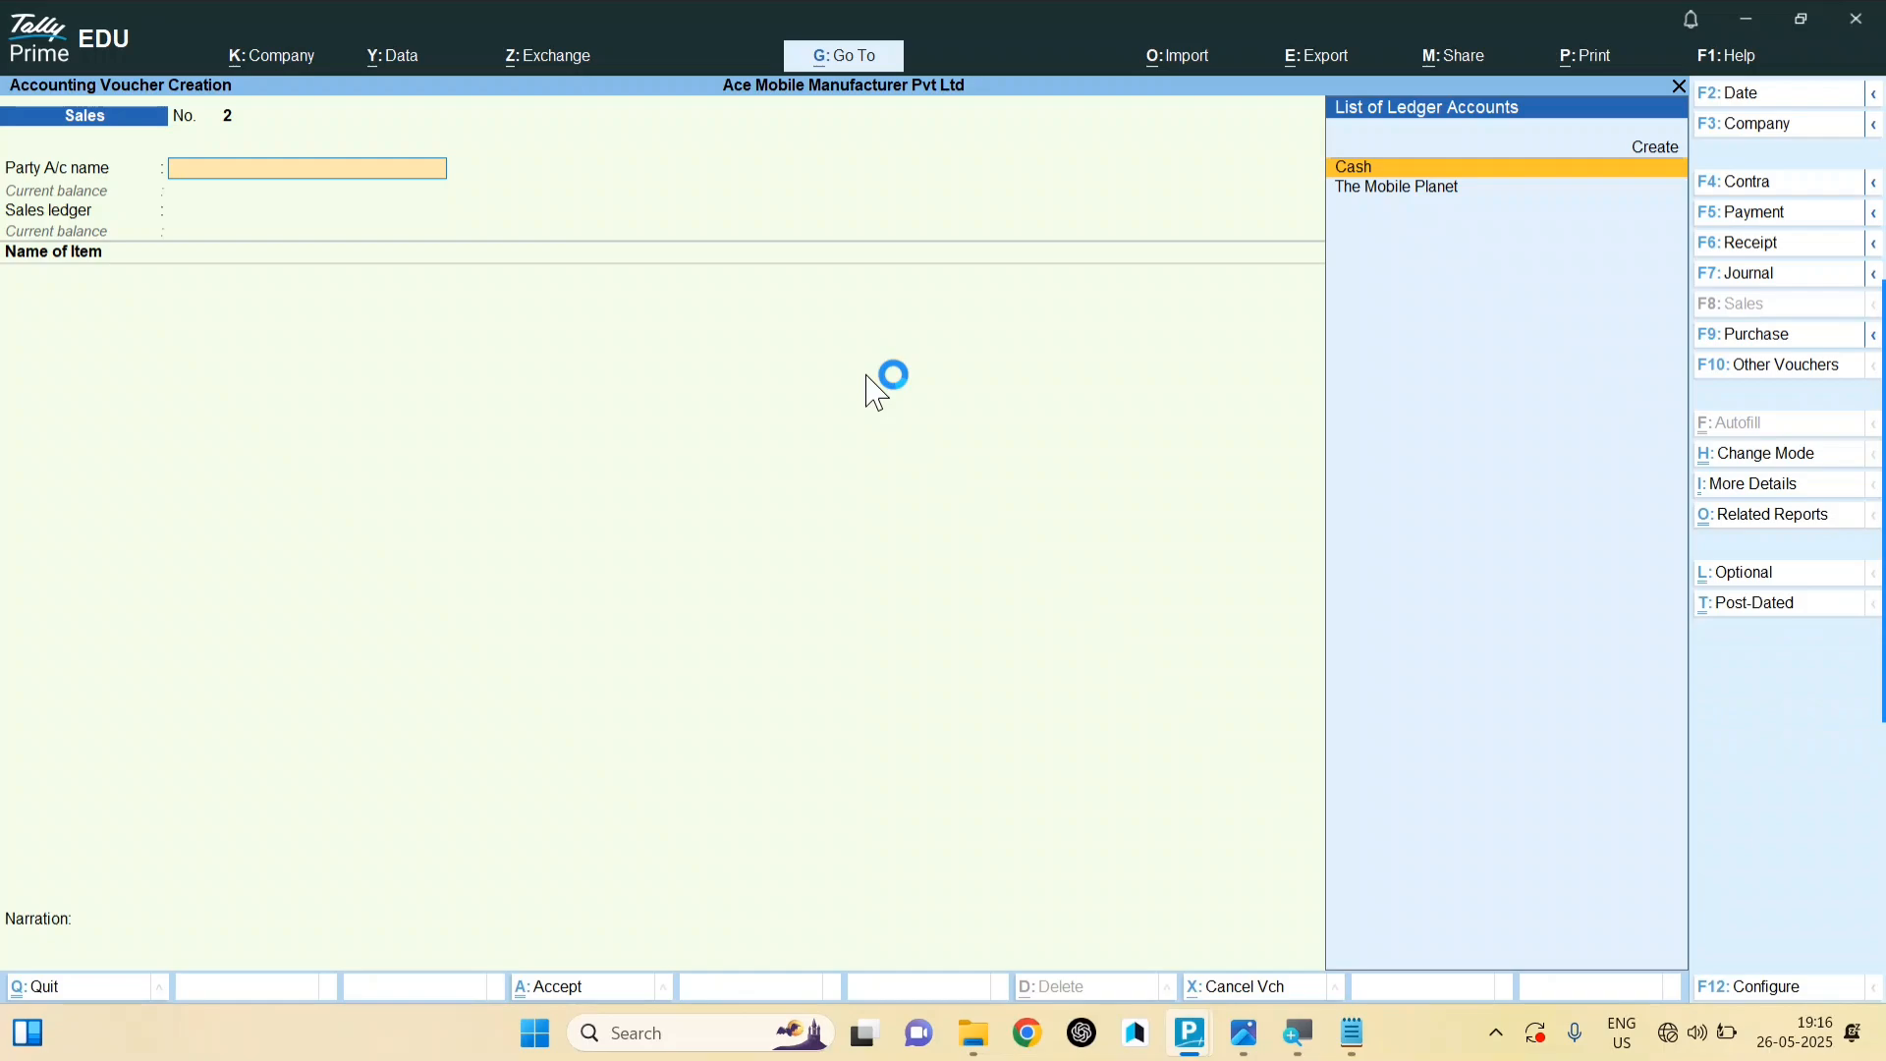
Step: Create a new party ledger named MOBILE SHOP under Sundry Debtors
{"action": "key", "text": "alt+c"}
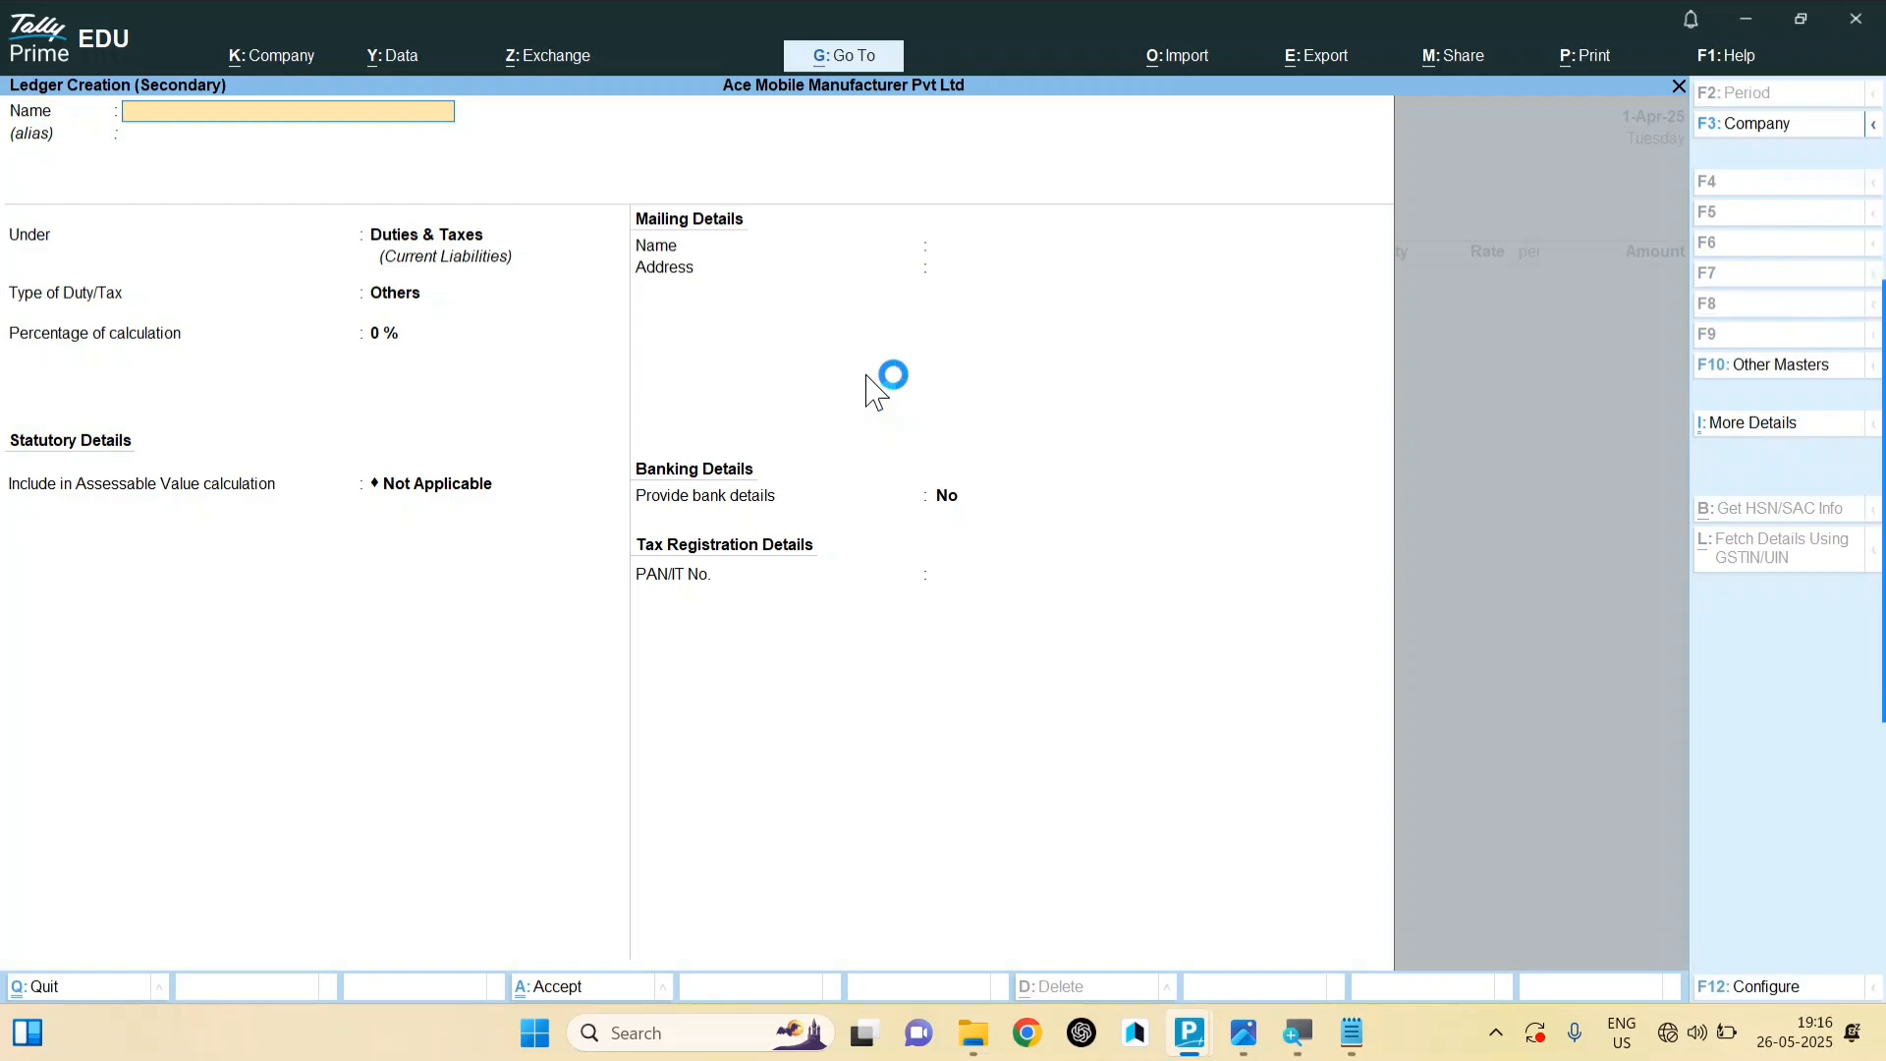
{"action": "type", "text": "MOBILE SHOP"}
{"action": "key", "text": "Return"}
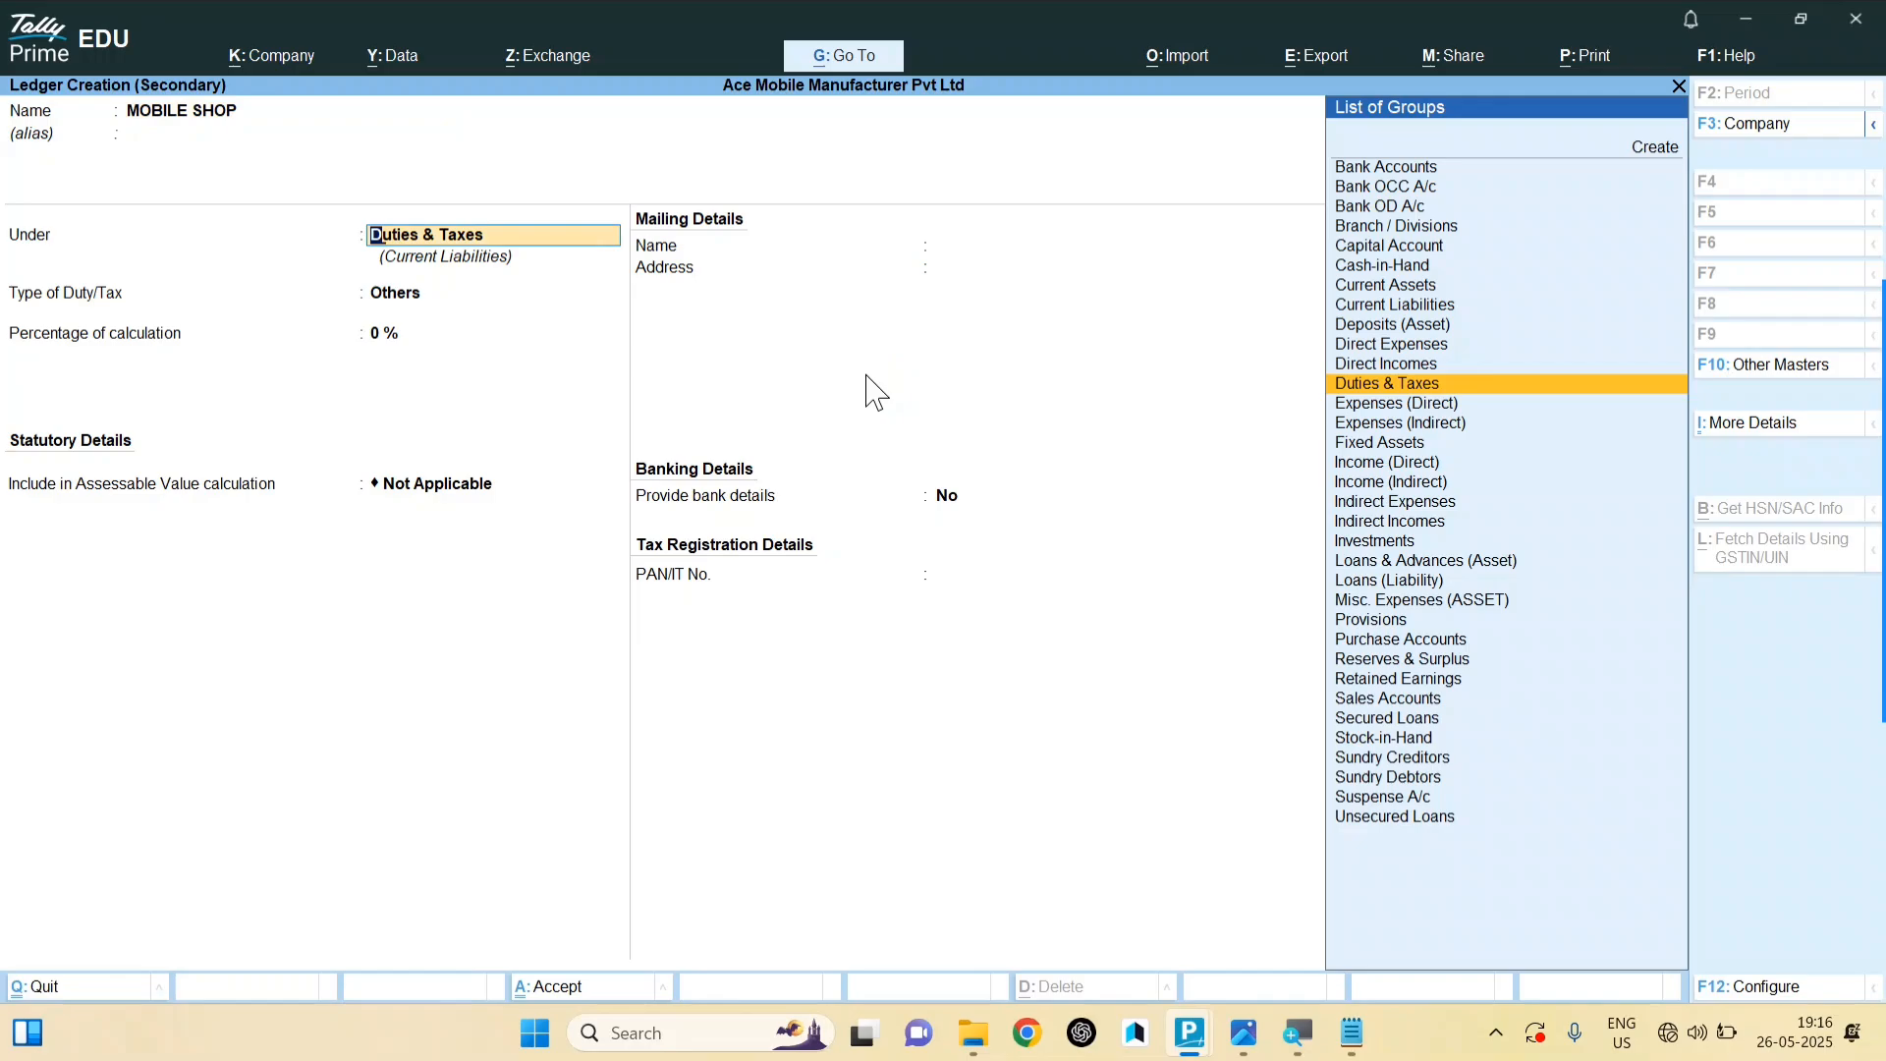
{"action": "type", "text": "DEB"}
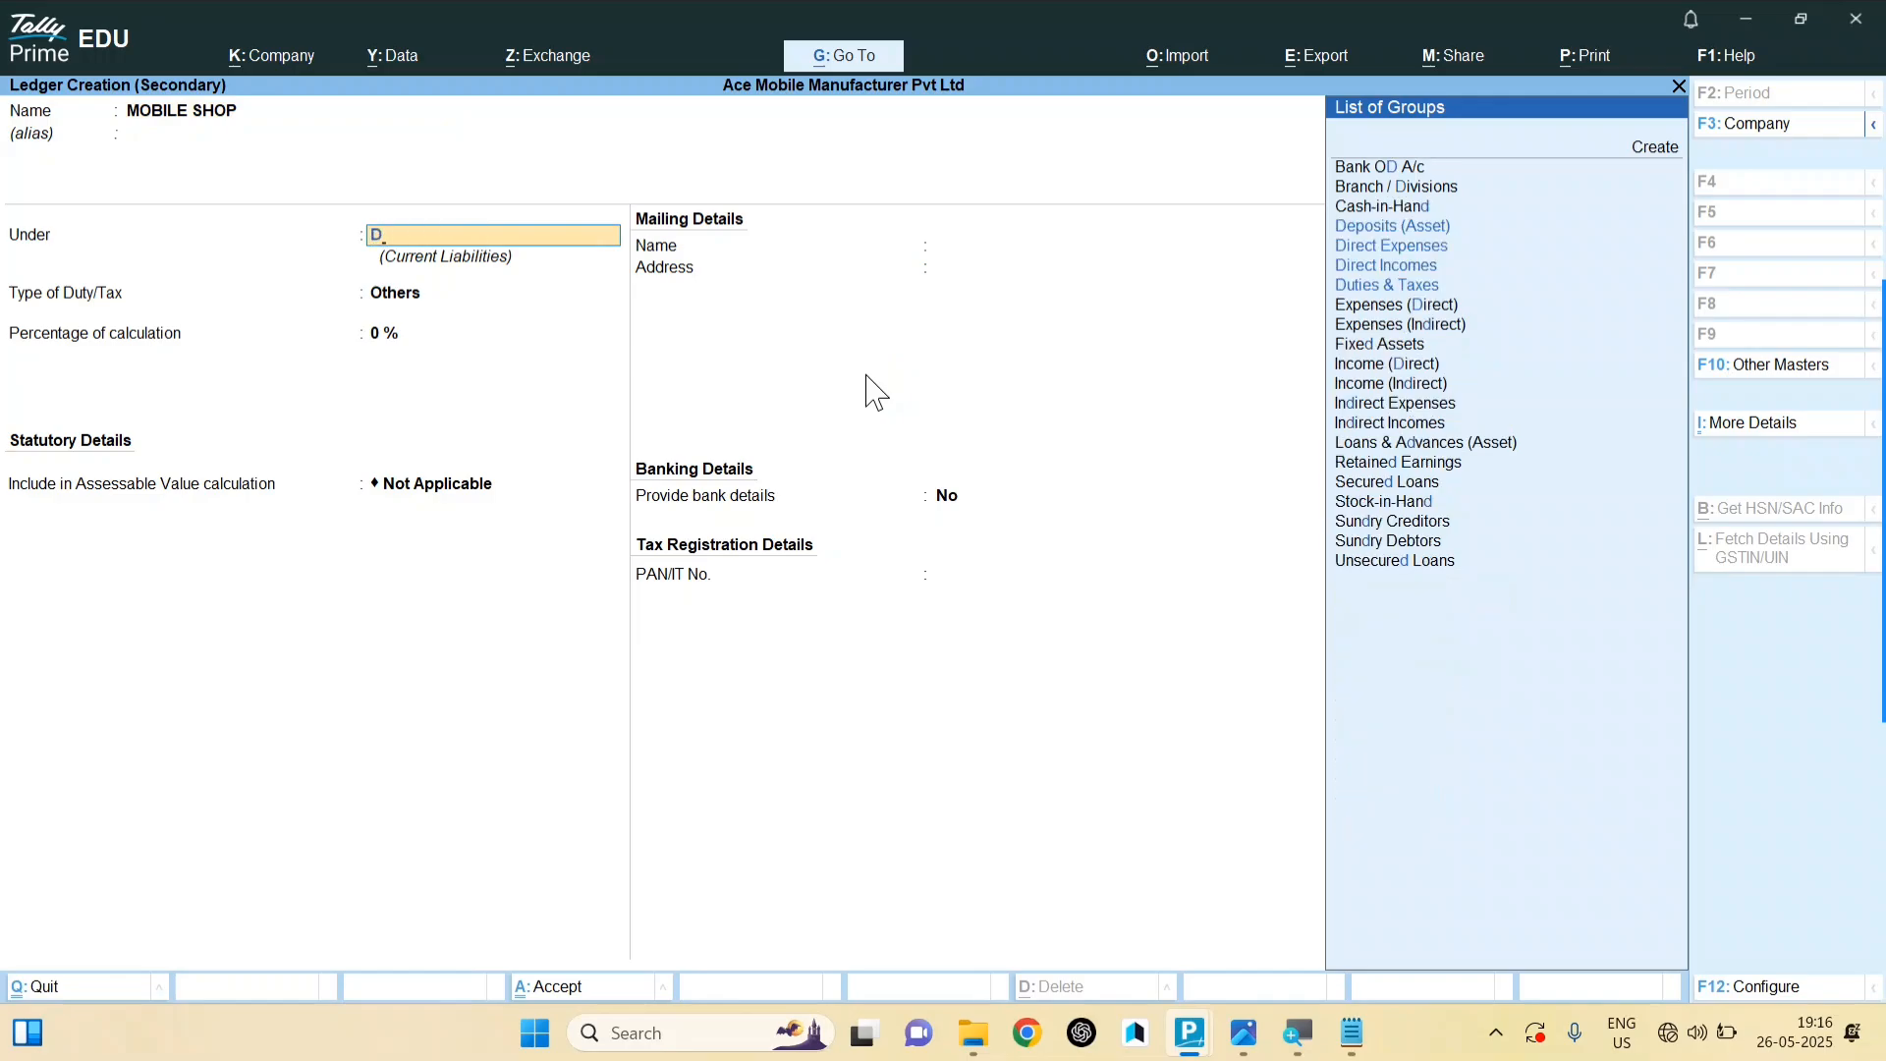
{"action": "key", "text": "Return"}
{"action": "key", "text": "Return"}
{"action": "key", "text": "Return"}
{"action": "key", "text": "Return"}
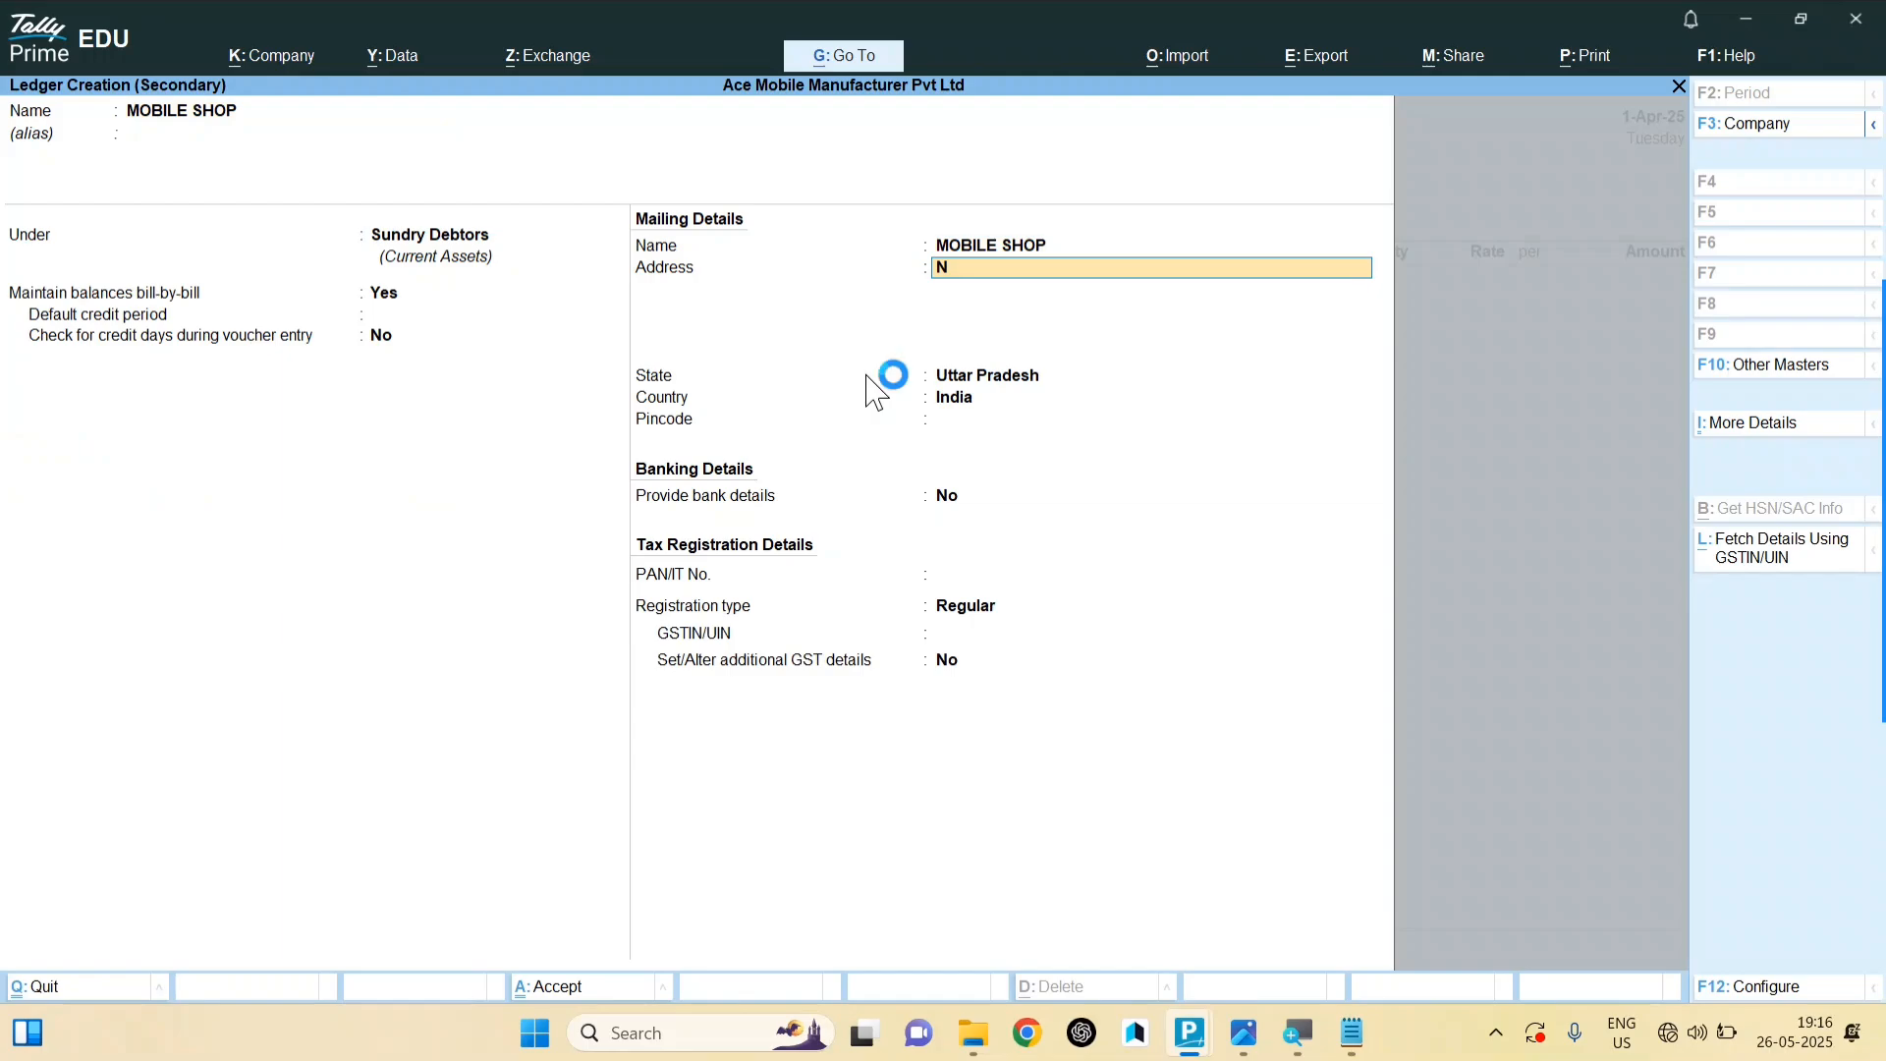
{"action": "key", "text": "Return"}
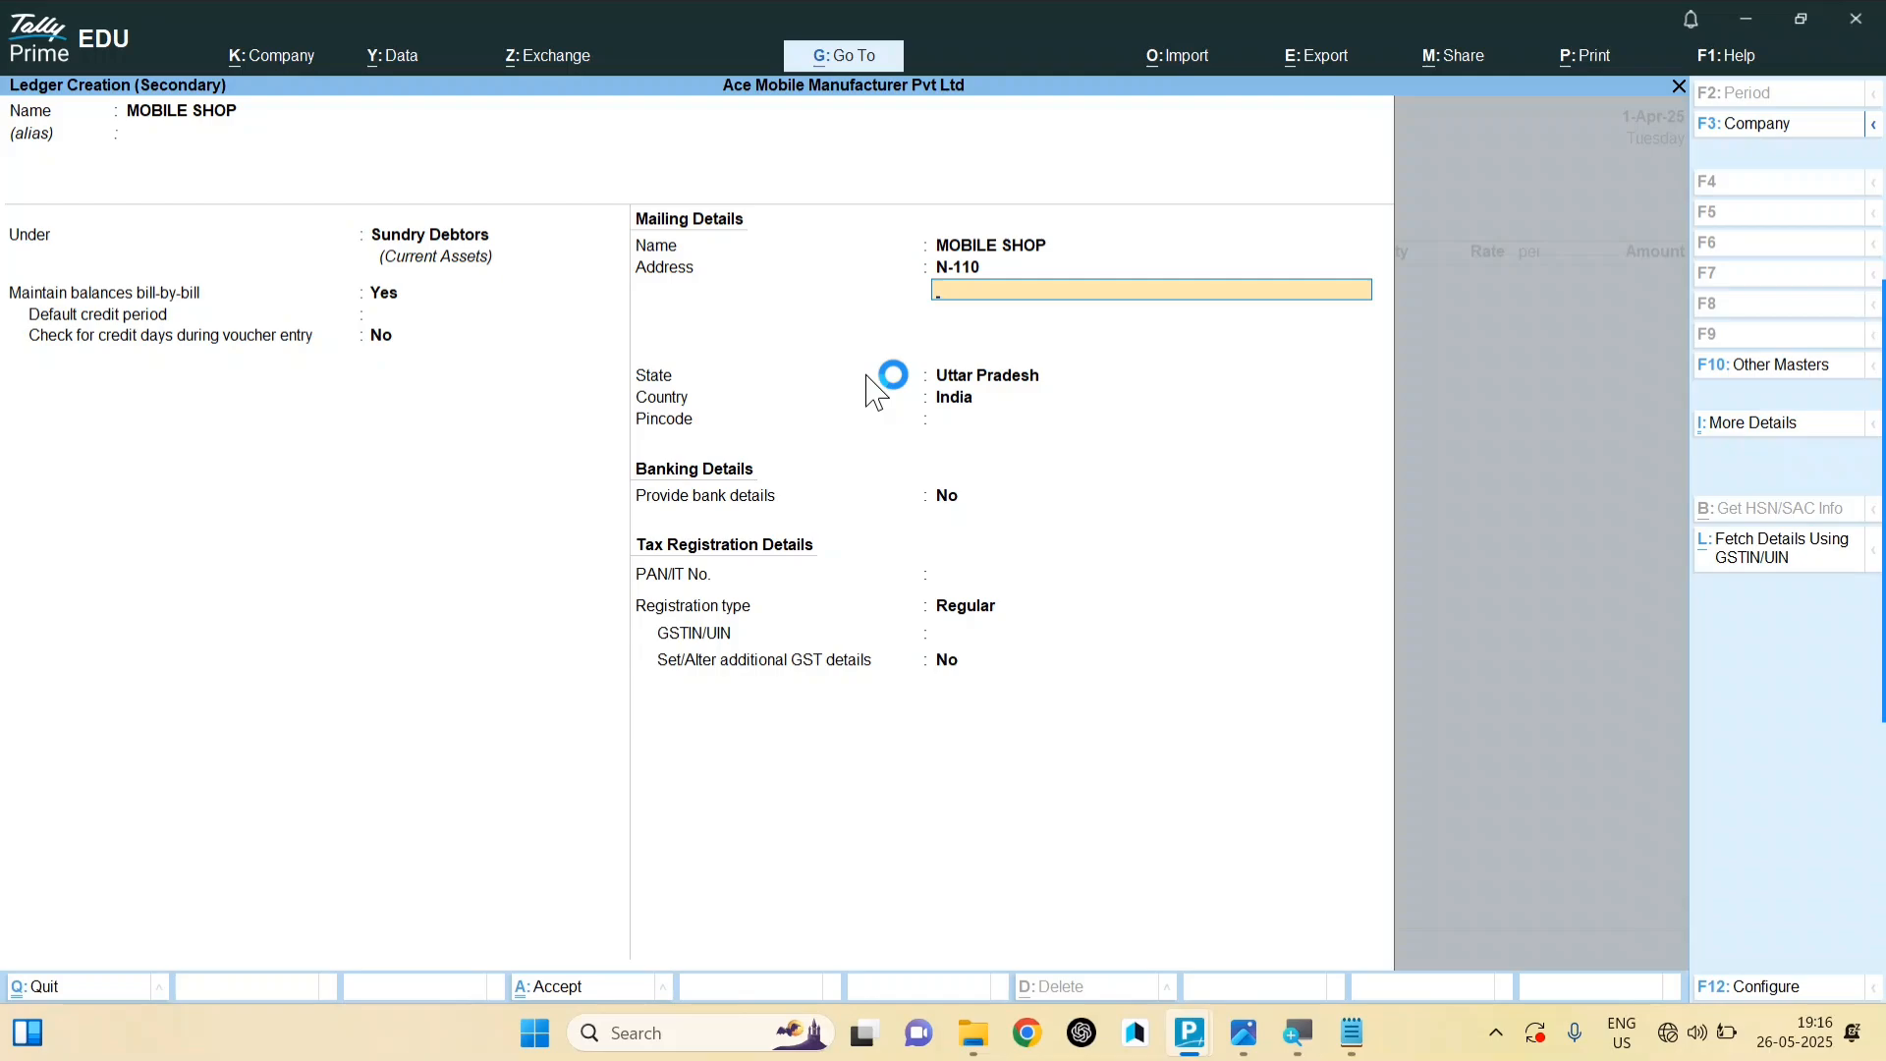
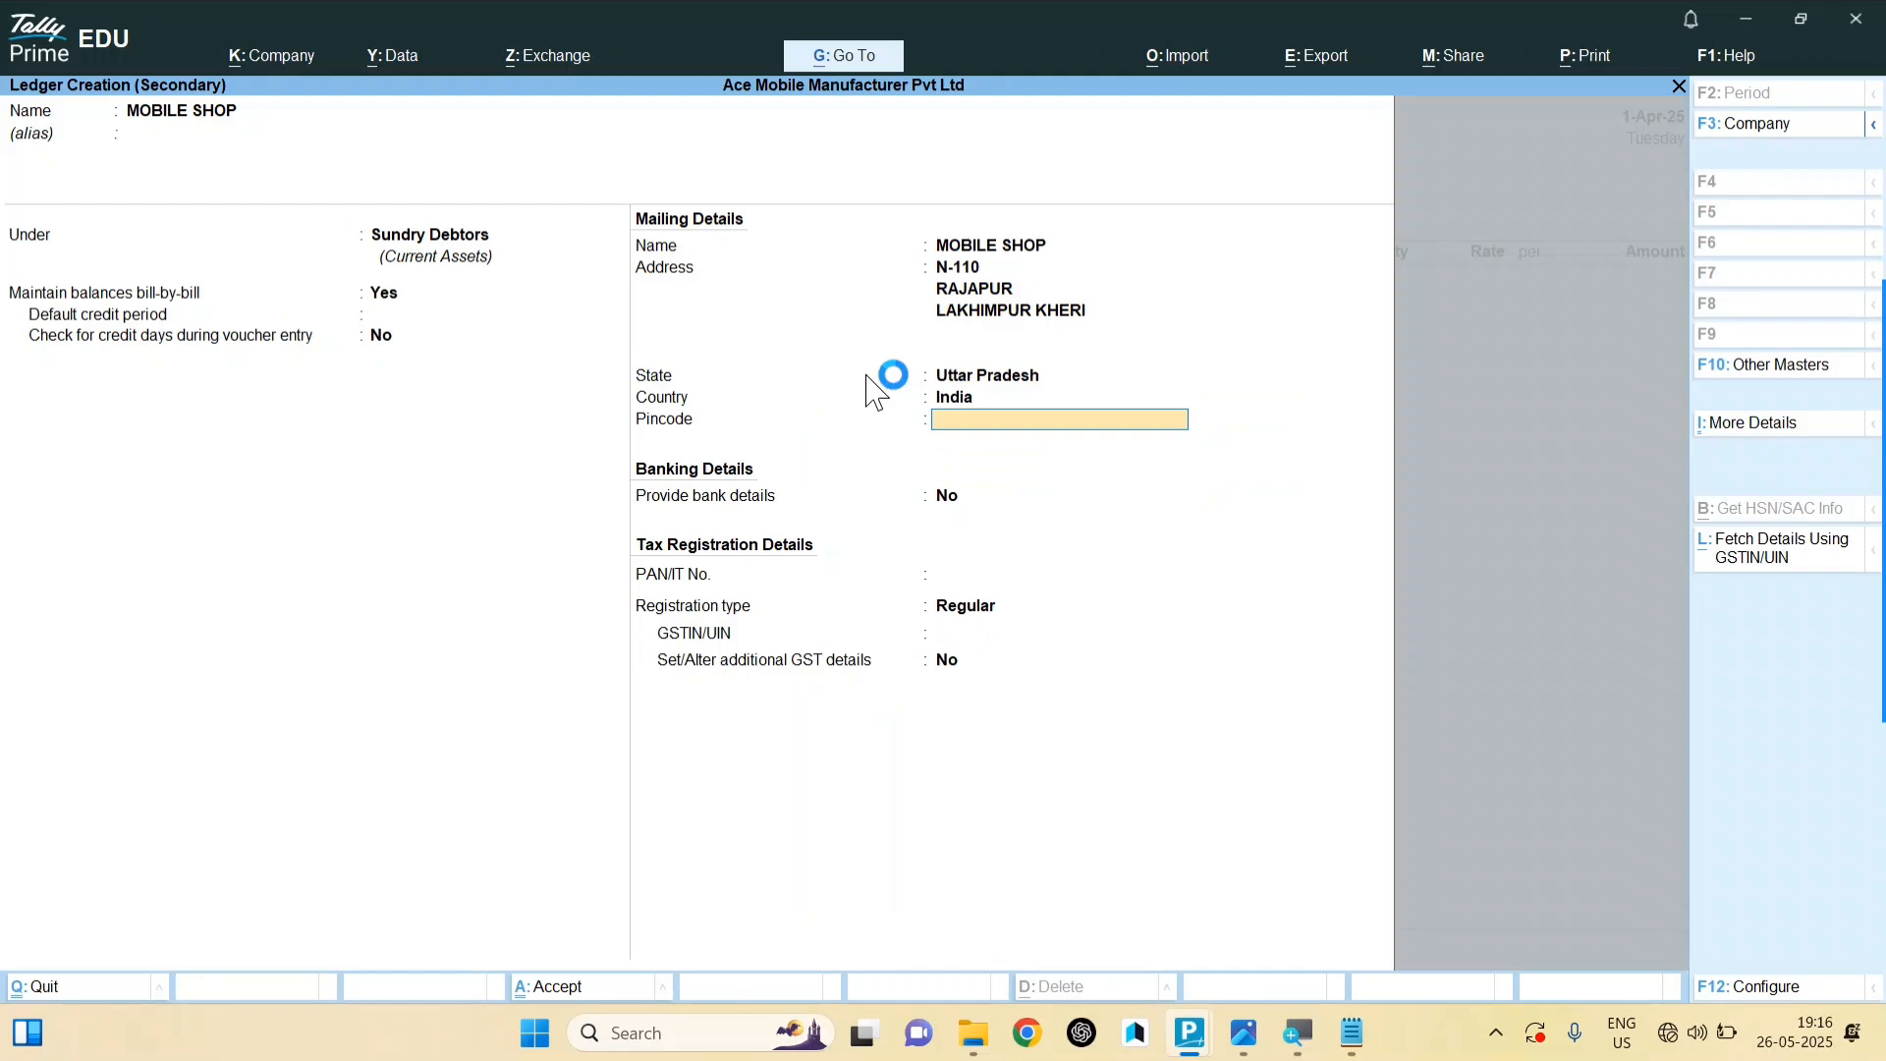
{"action": "key", "text": "Return"}
{"action": "key", "text": "Return"}
{"action": "key", "text": "Return"}
{"action": "key", "text": "Return"}
{"action": "key", "text": "Return"}
{"action": "key", "text": "Return"}
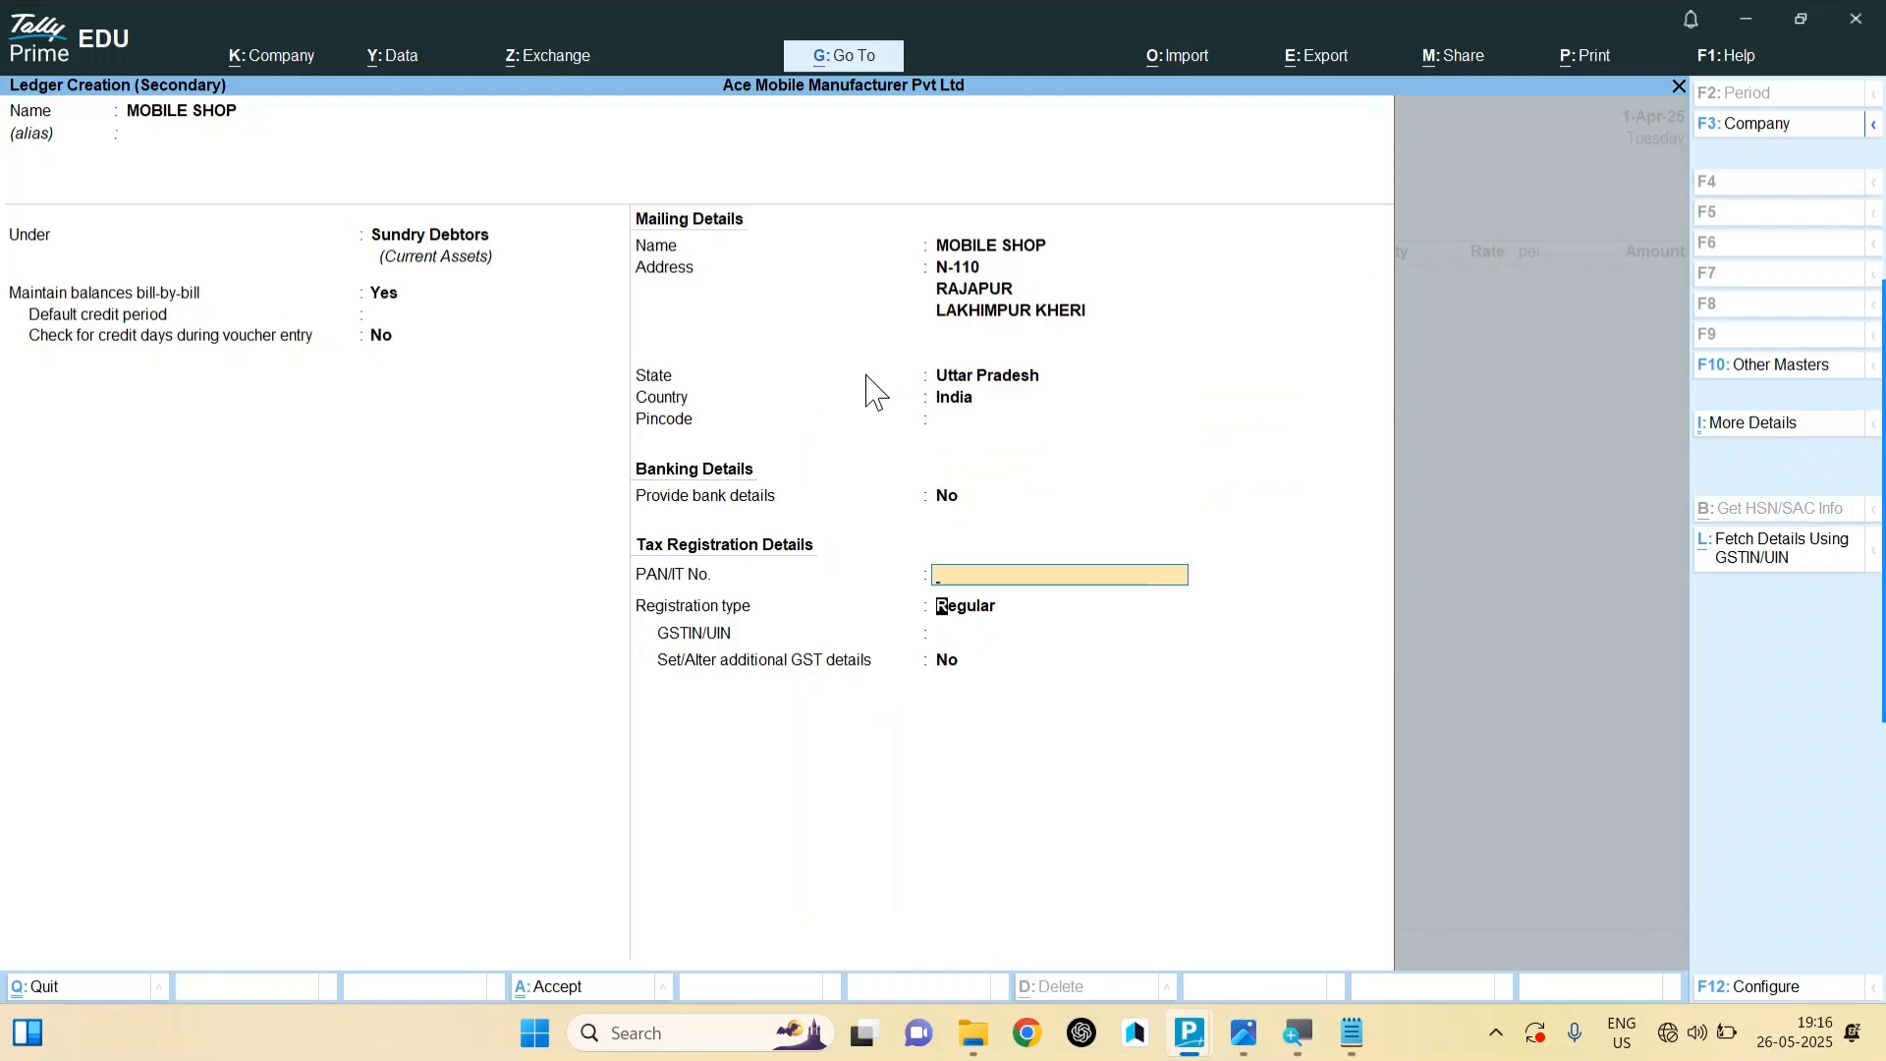
Step: Save the MOBILE SHOP ledger, discard an extra SALES ledger creation, and keep SALES as the sales ledger
{"action": "key", "text": "Return"}
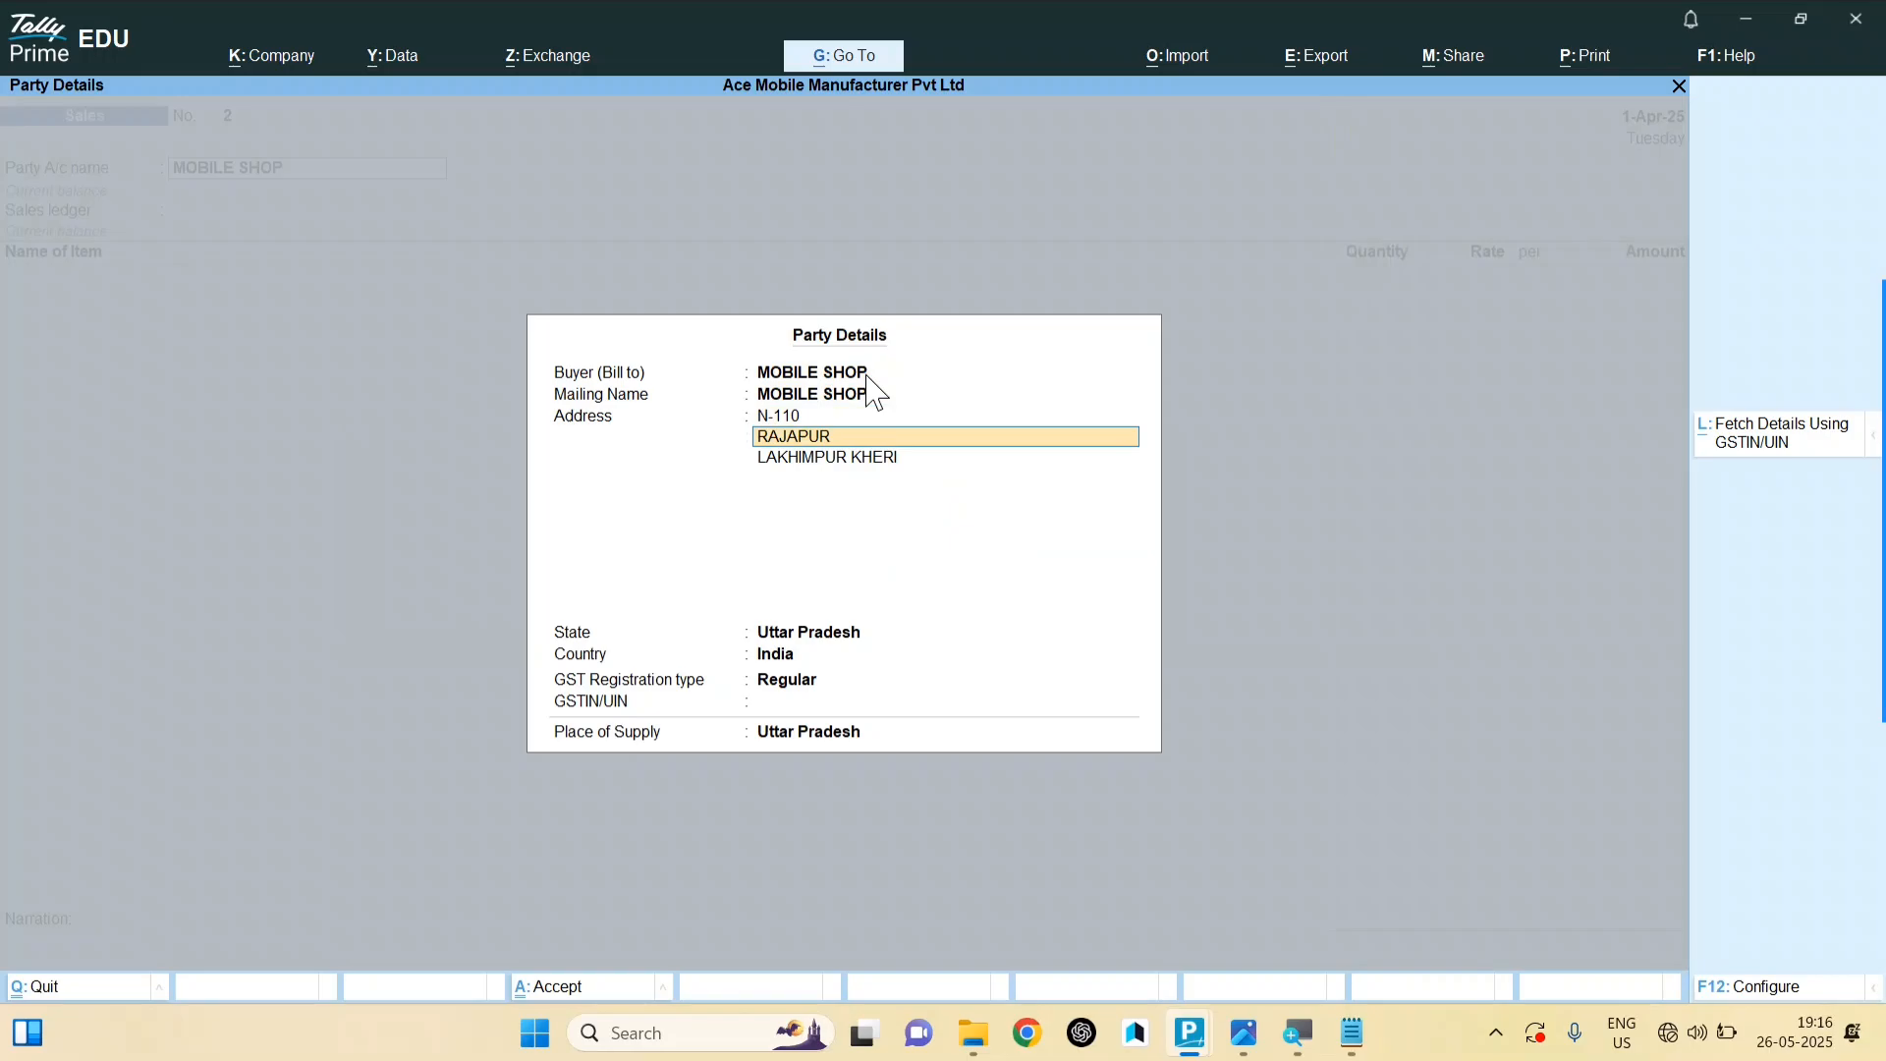
{"action": "key", "text": "Return"}
{"action": "key", "text": "Return"}
{"action": "key", "text": "Return"}
{"action": "key", "text": "Return"}
{"action": "key", "text": "Return"}
{"action": "key", "text": "Return"}
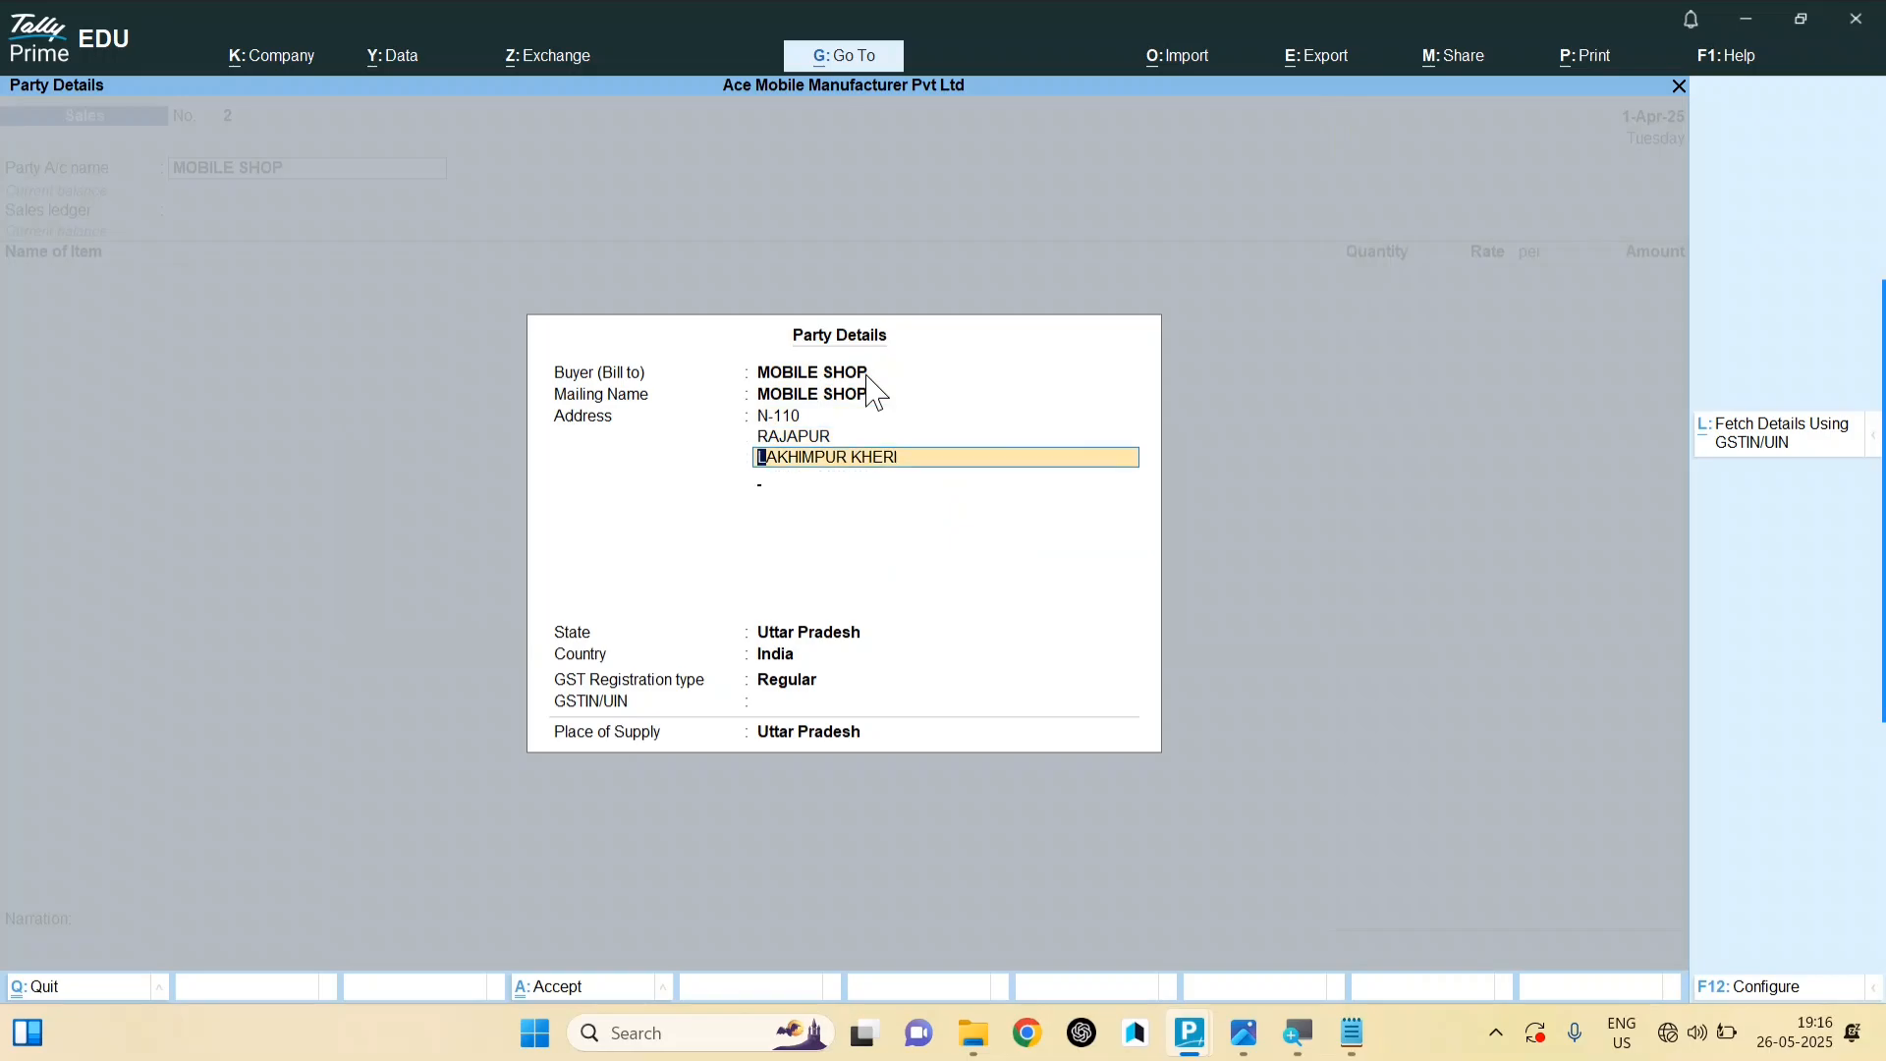
{"action": "key", "text": "Return"}
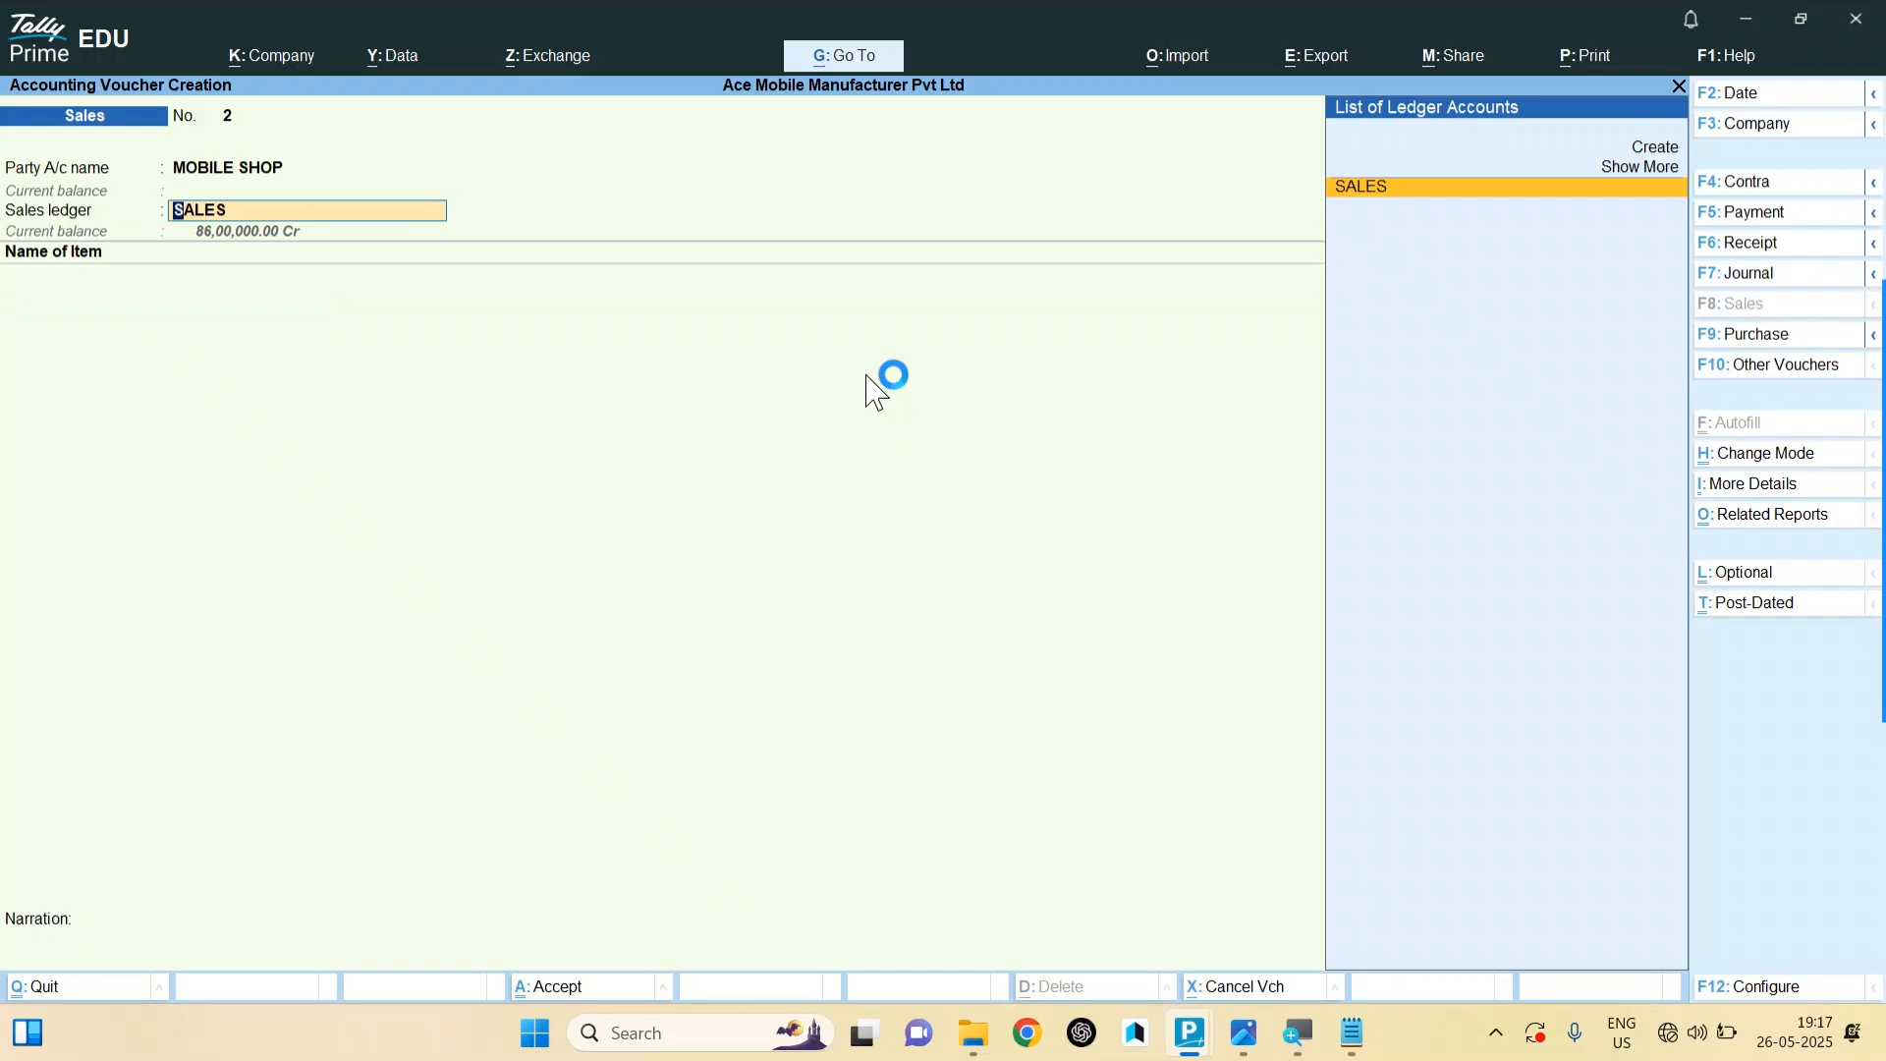
{"action": "key", "text": "alt+c"}
{"action": "type", "text": "SALES"}
{"action": "key", "text": "Escape"}
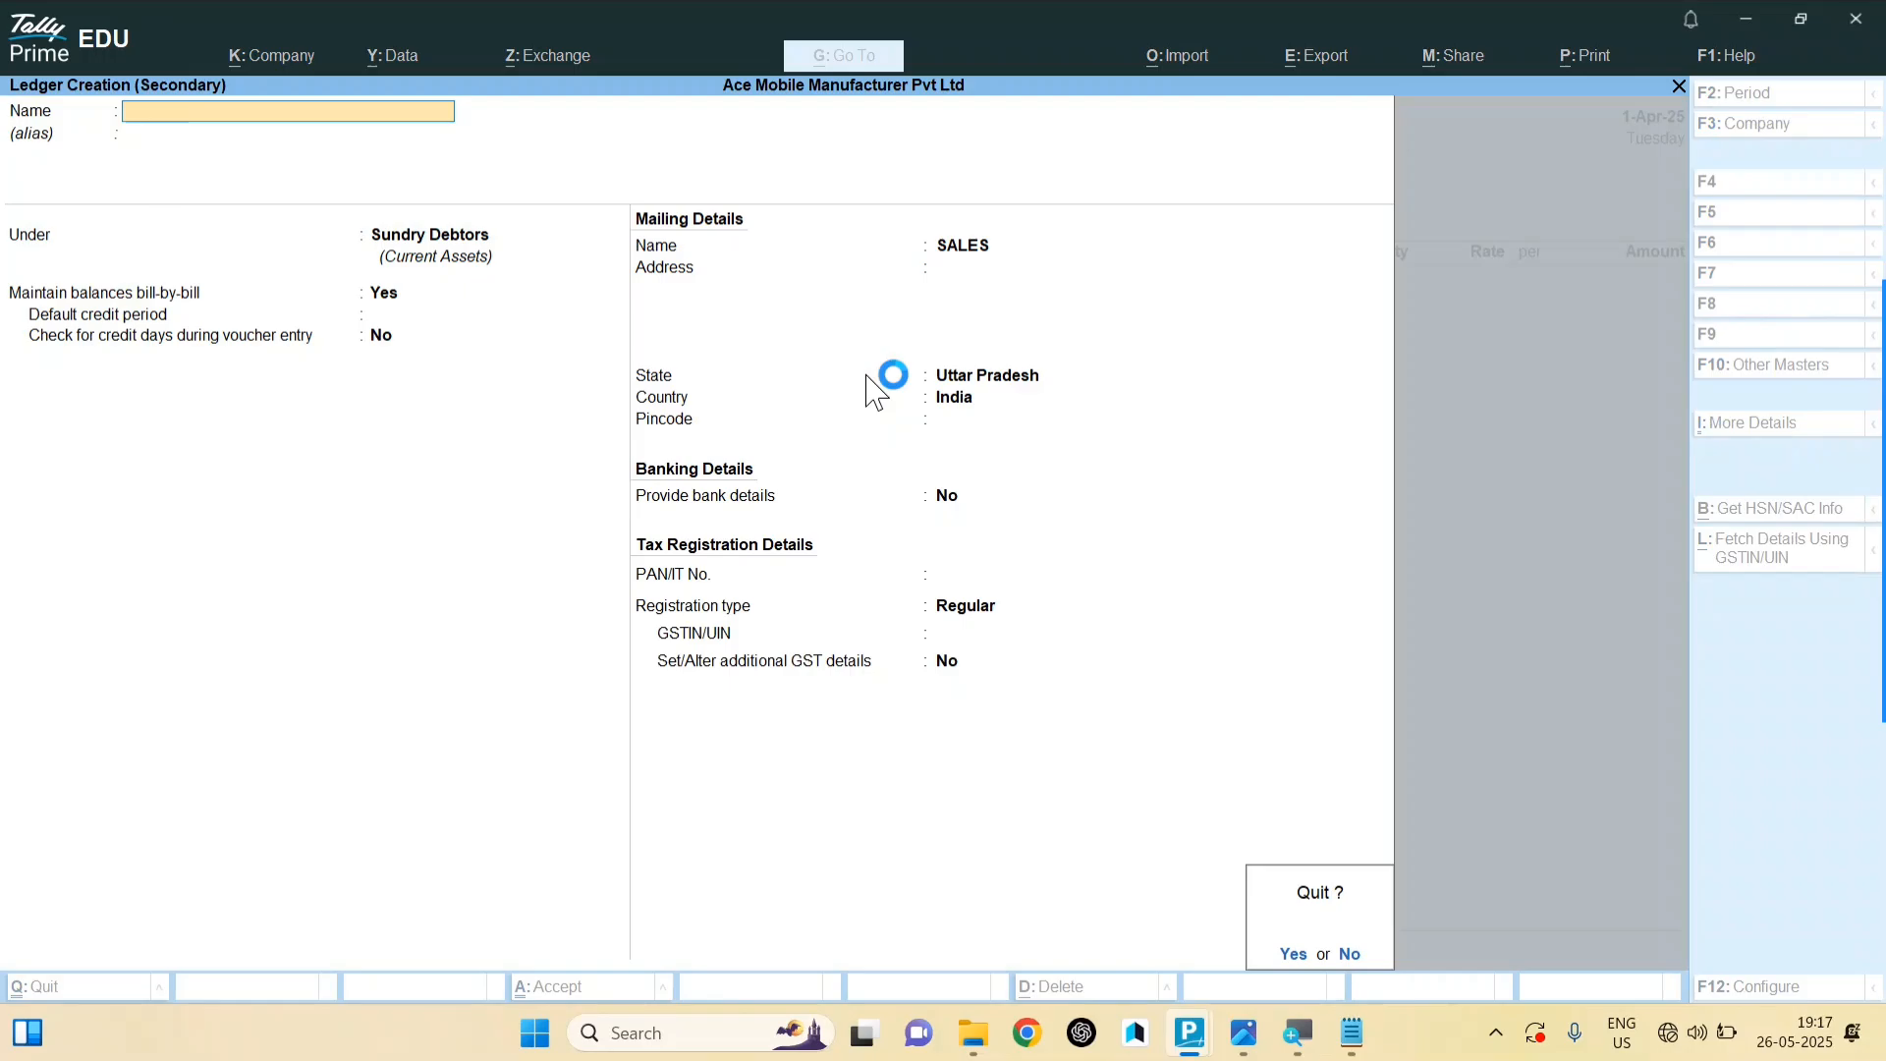
{"action": "key", "text": "Return"}
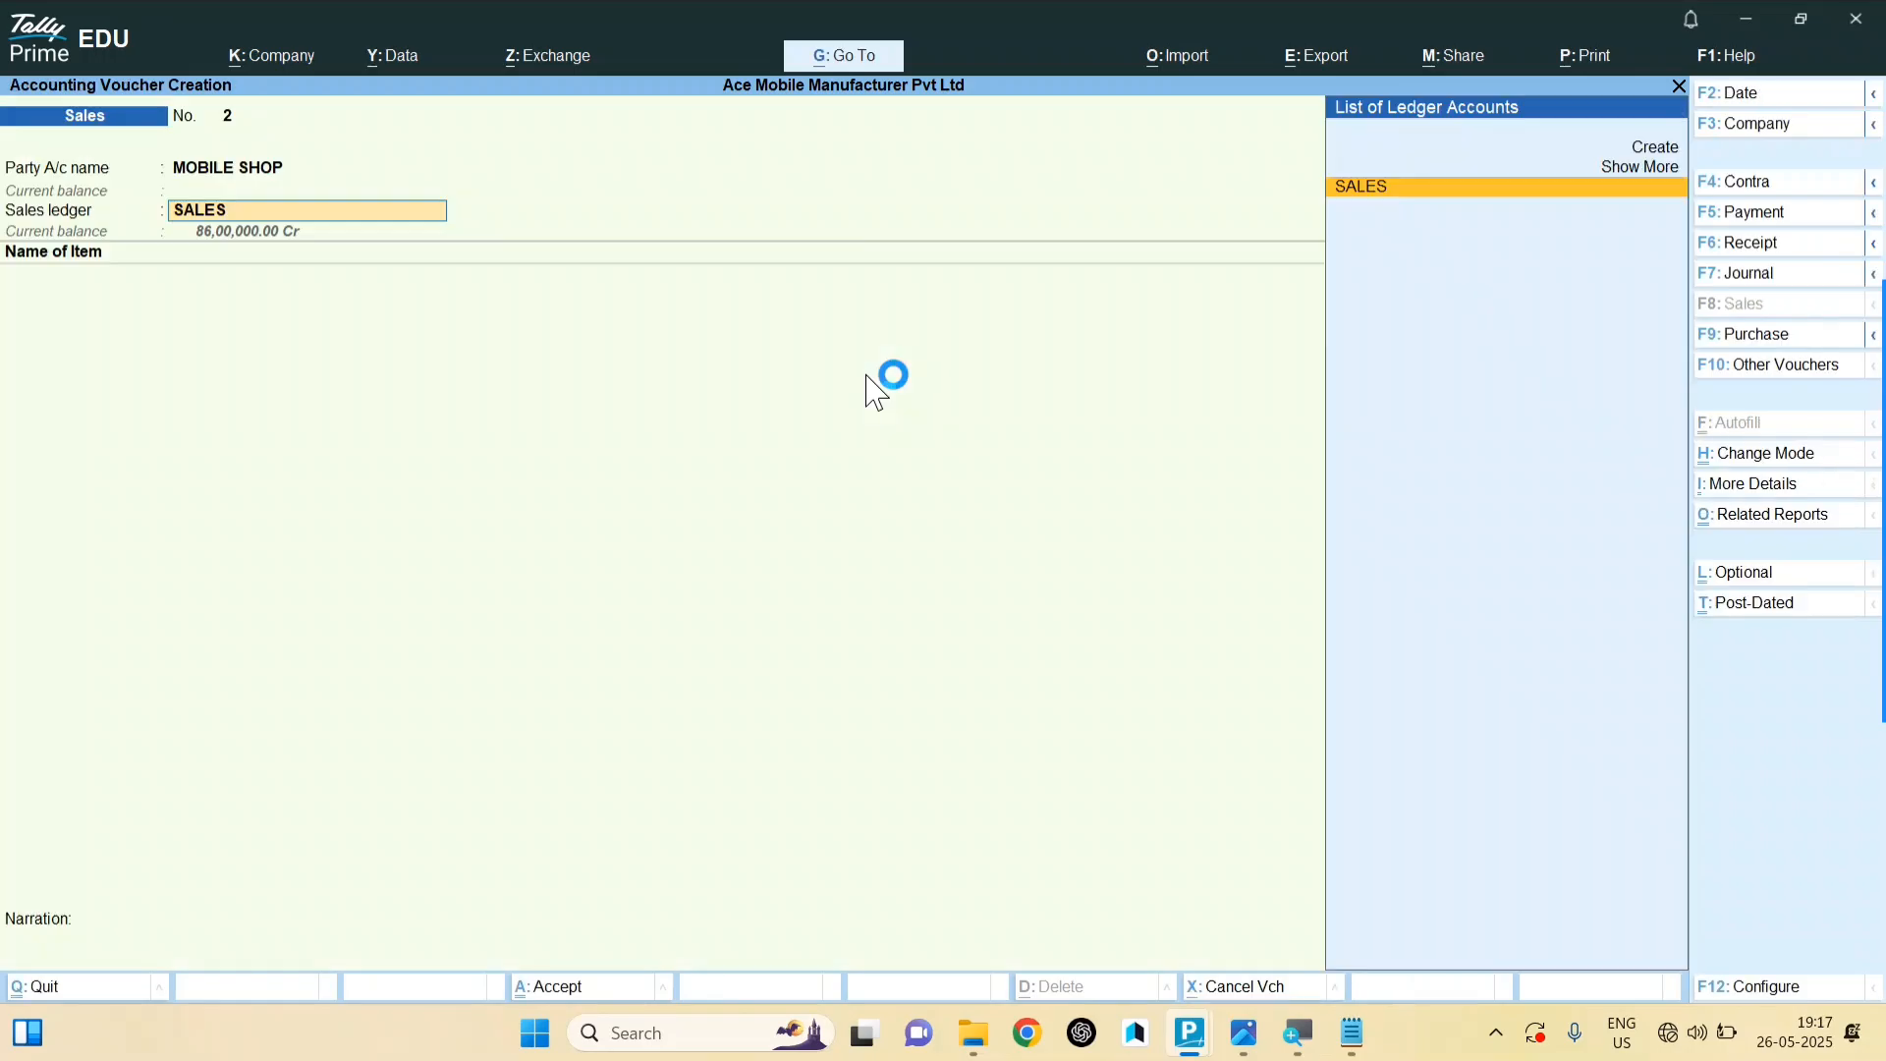
{"action": "key", "text": "Return"}
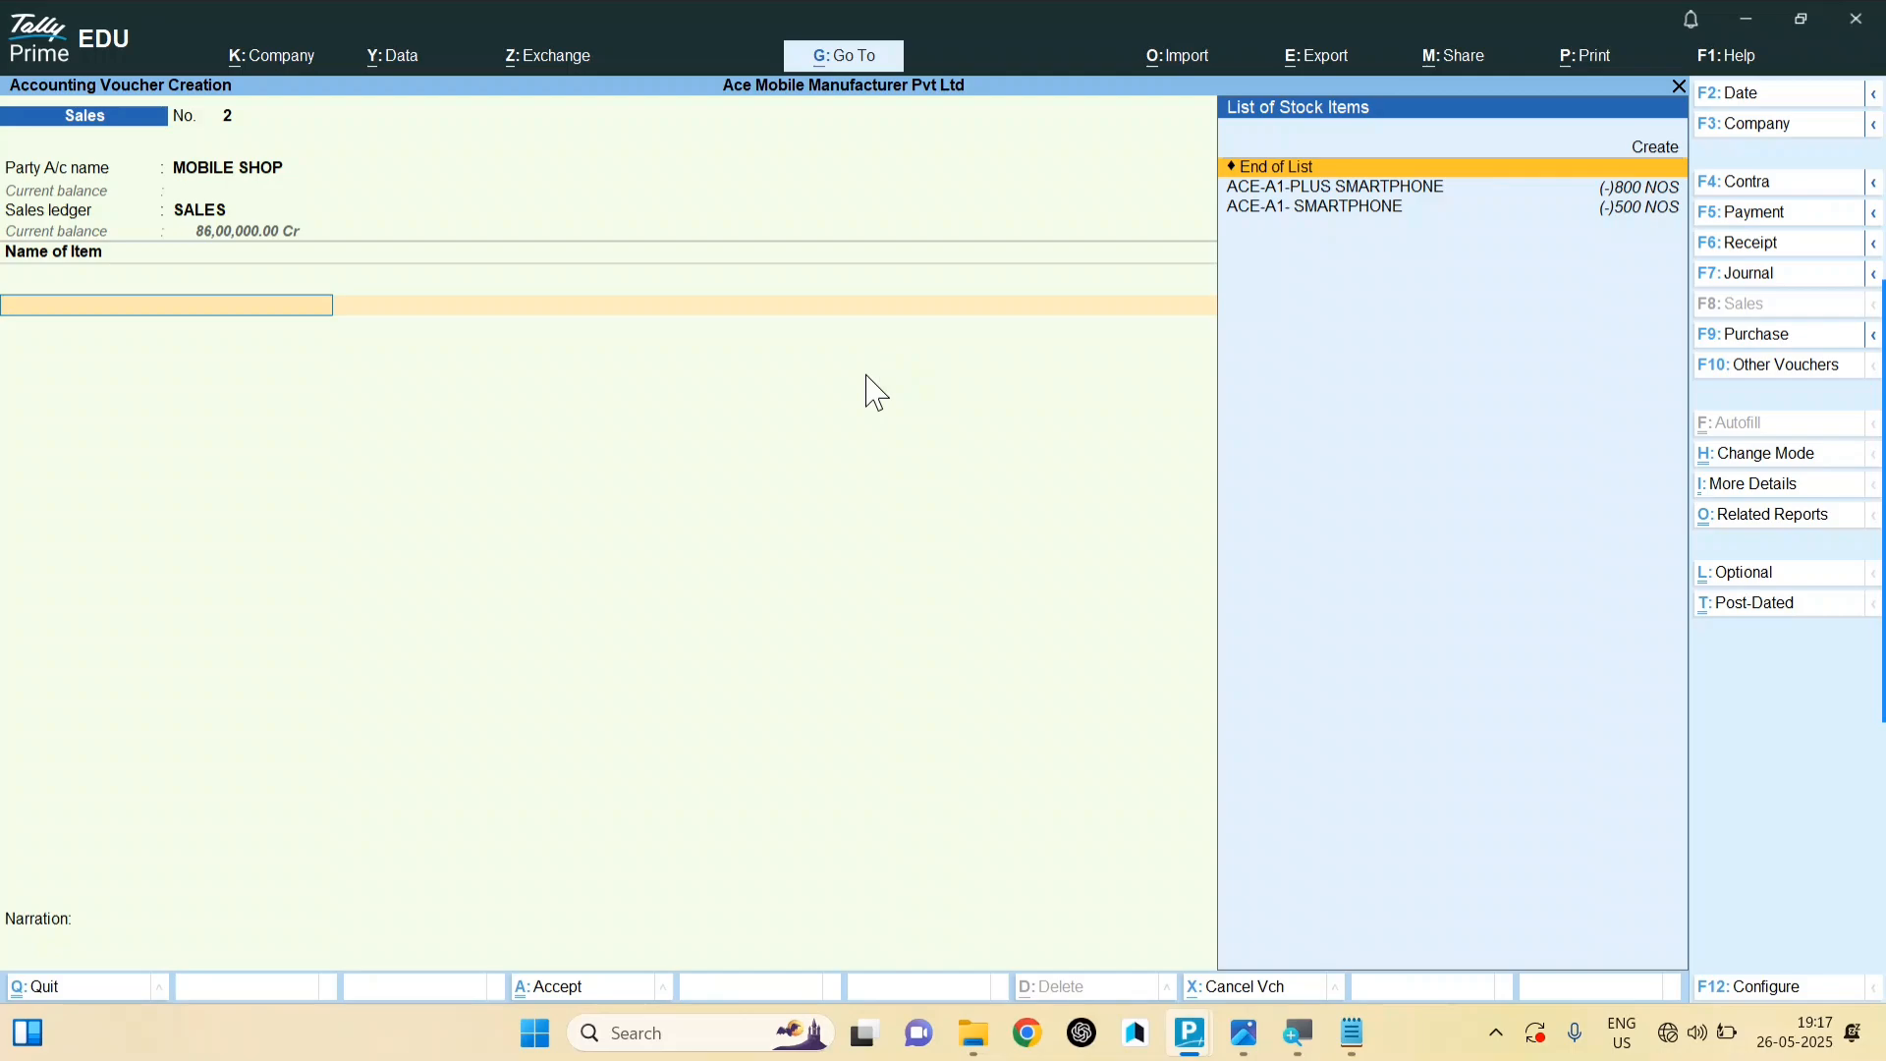
Step: Start stock item SAMSUNG with unit NOS and batch tracking enabled
{"action": "key", "text": "alt+c"}
{"action": "type", "text": "SAMSUN"}
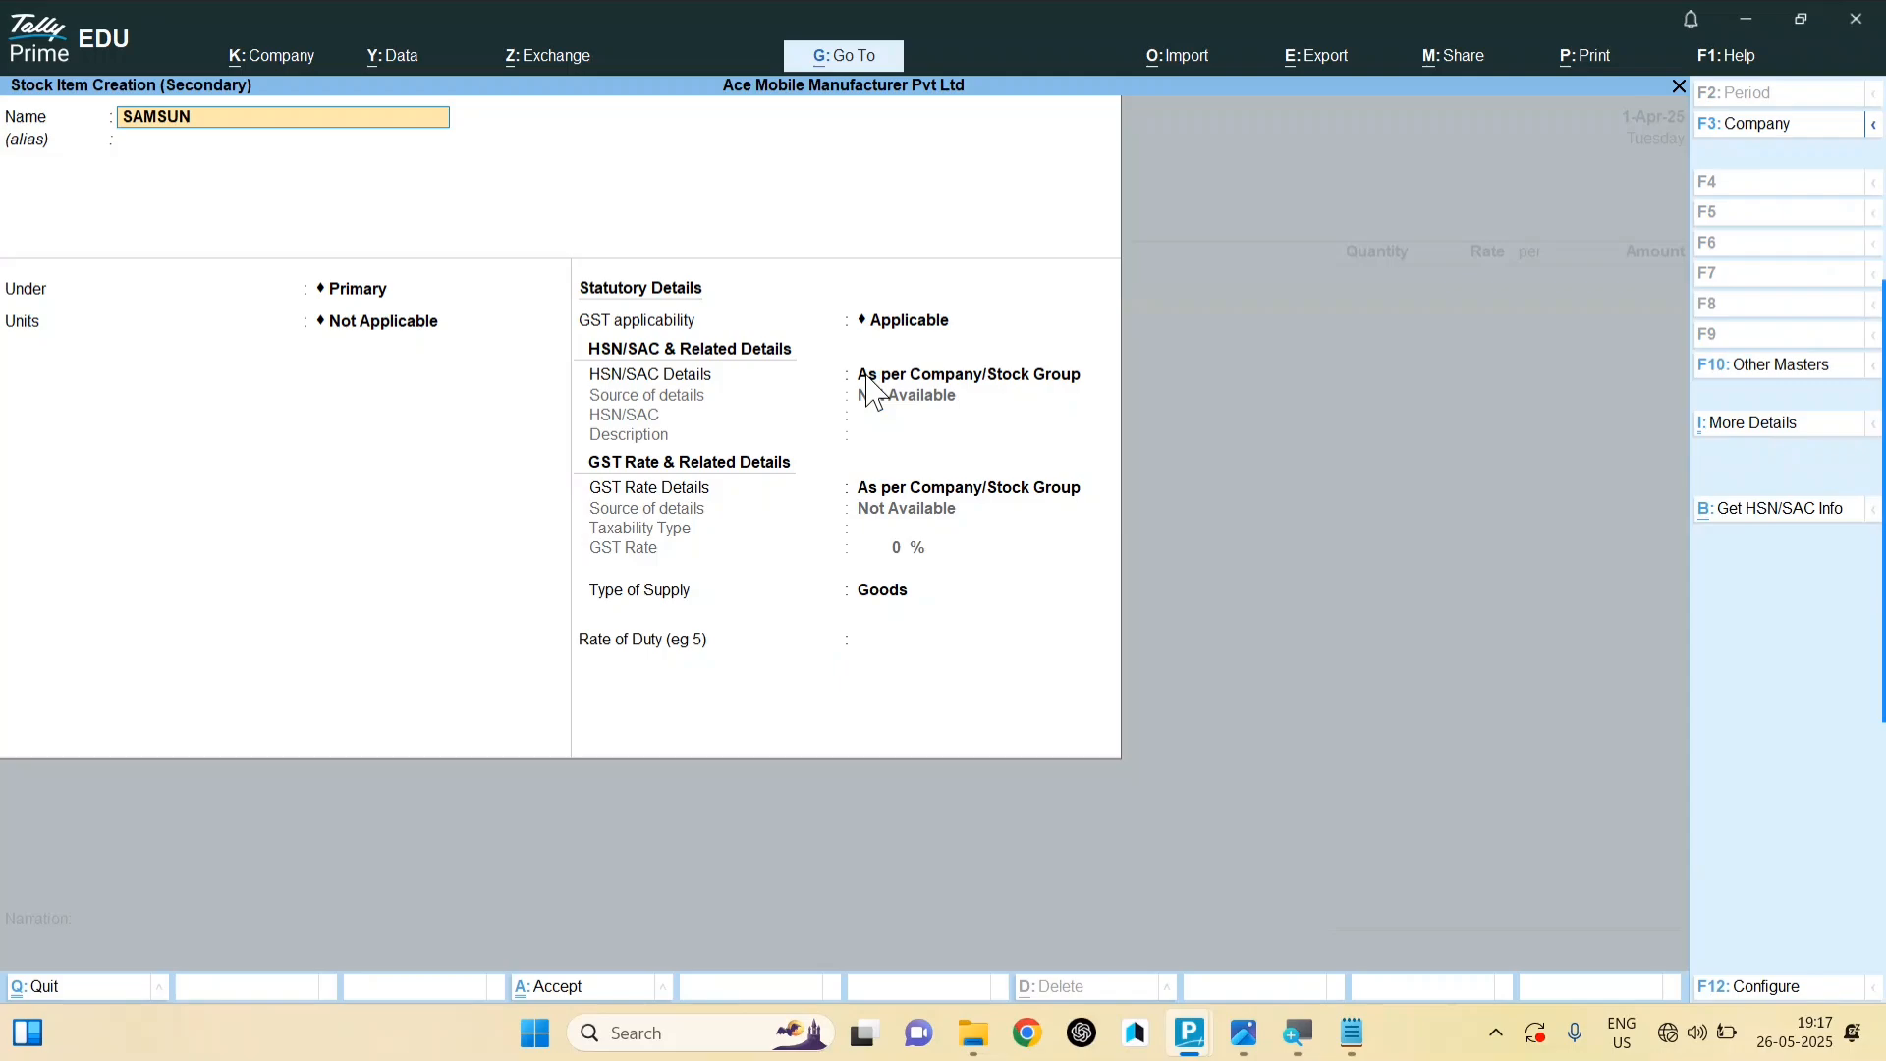
{"action": "type", "text": "G"}
{"action": "key", "text": "Return"}
{"action": "key", "text": "Return"}
{"action": "key", "text": "Return"}
{"action": "key", "text": "Down"}
{"action": "key", "text": "Return"}
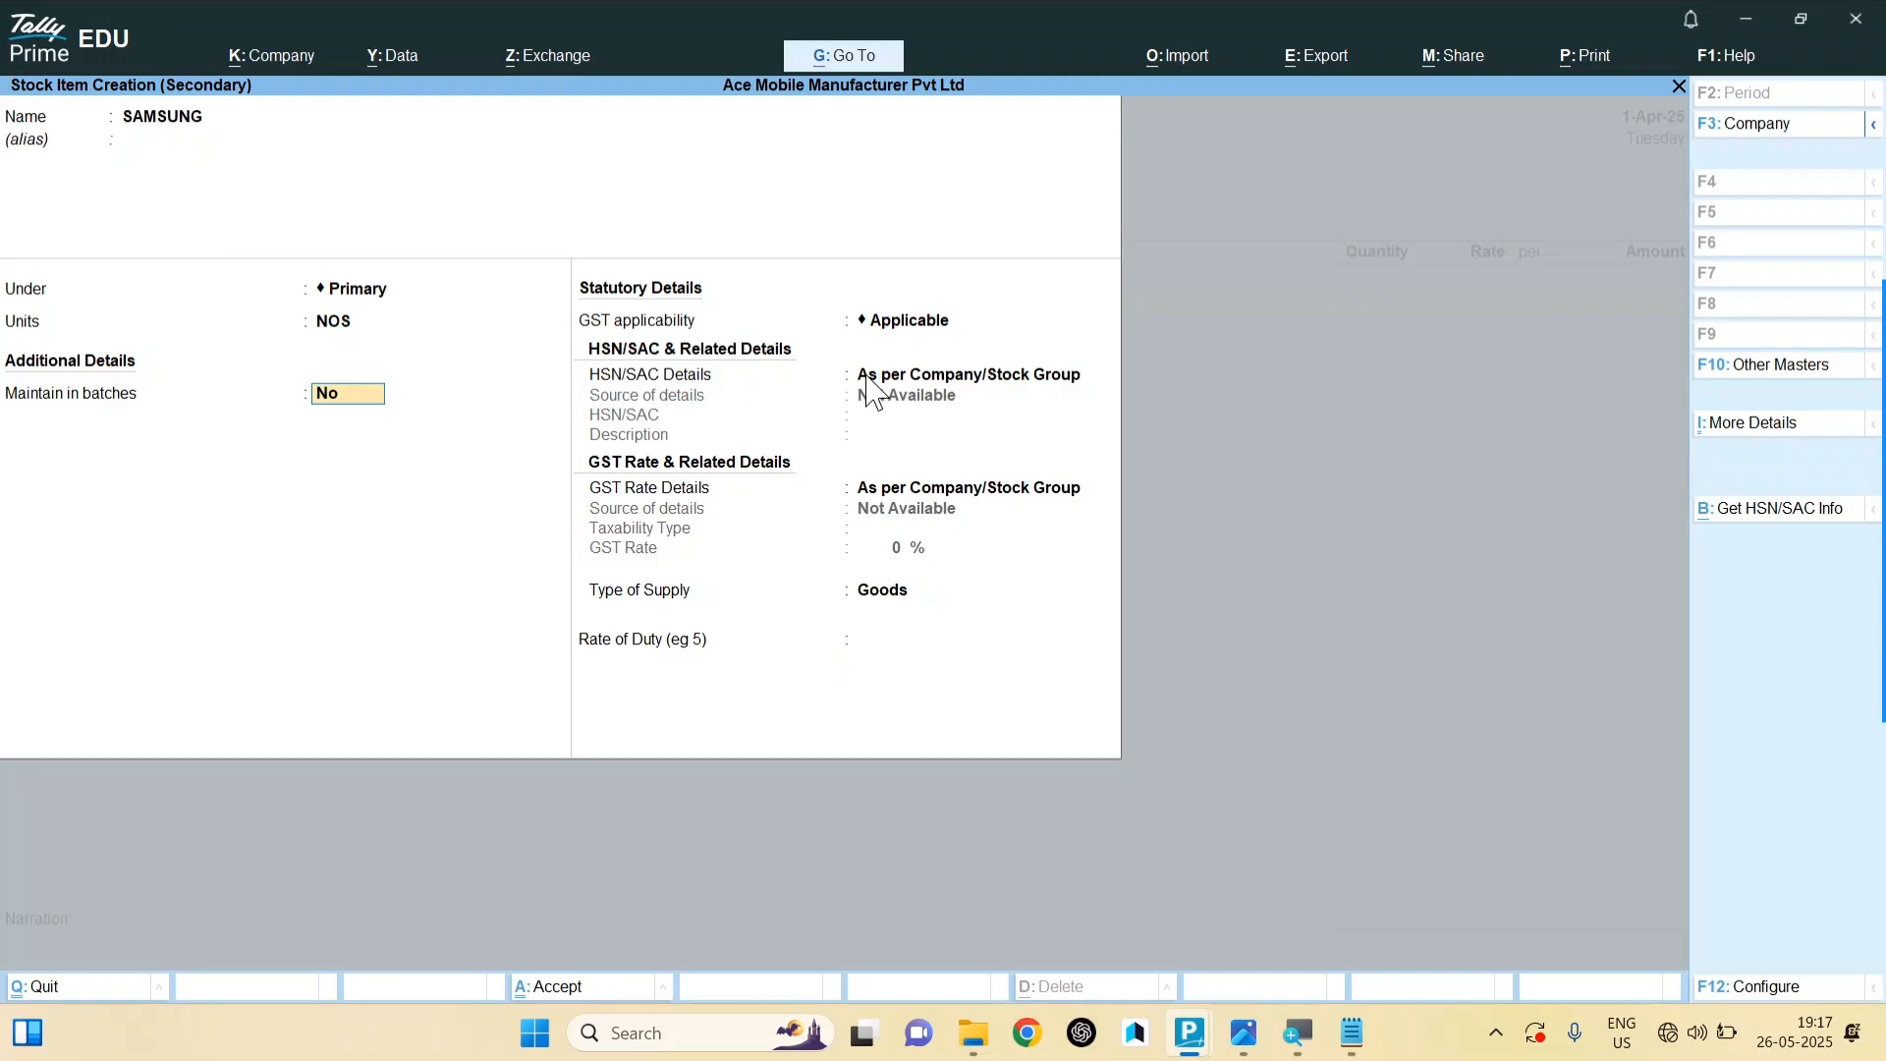
{"action": "type", "text": "y"}
{"action": "key", "text": "Return"}
{"action": "key", "text": "Return"}
{"action": "key", "text": "Return"}
Step: Give SAMSUNG HSN code 23123, mark it Taxable, and set GST rate 18
{"action": "key", "text": "Down"}
{"action": "key", "text": "Return"}
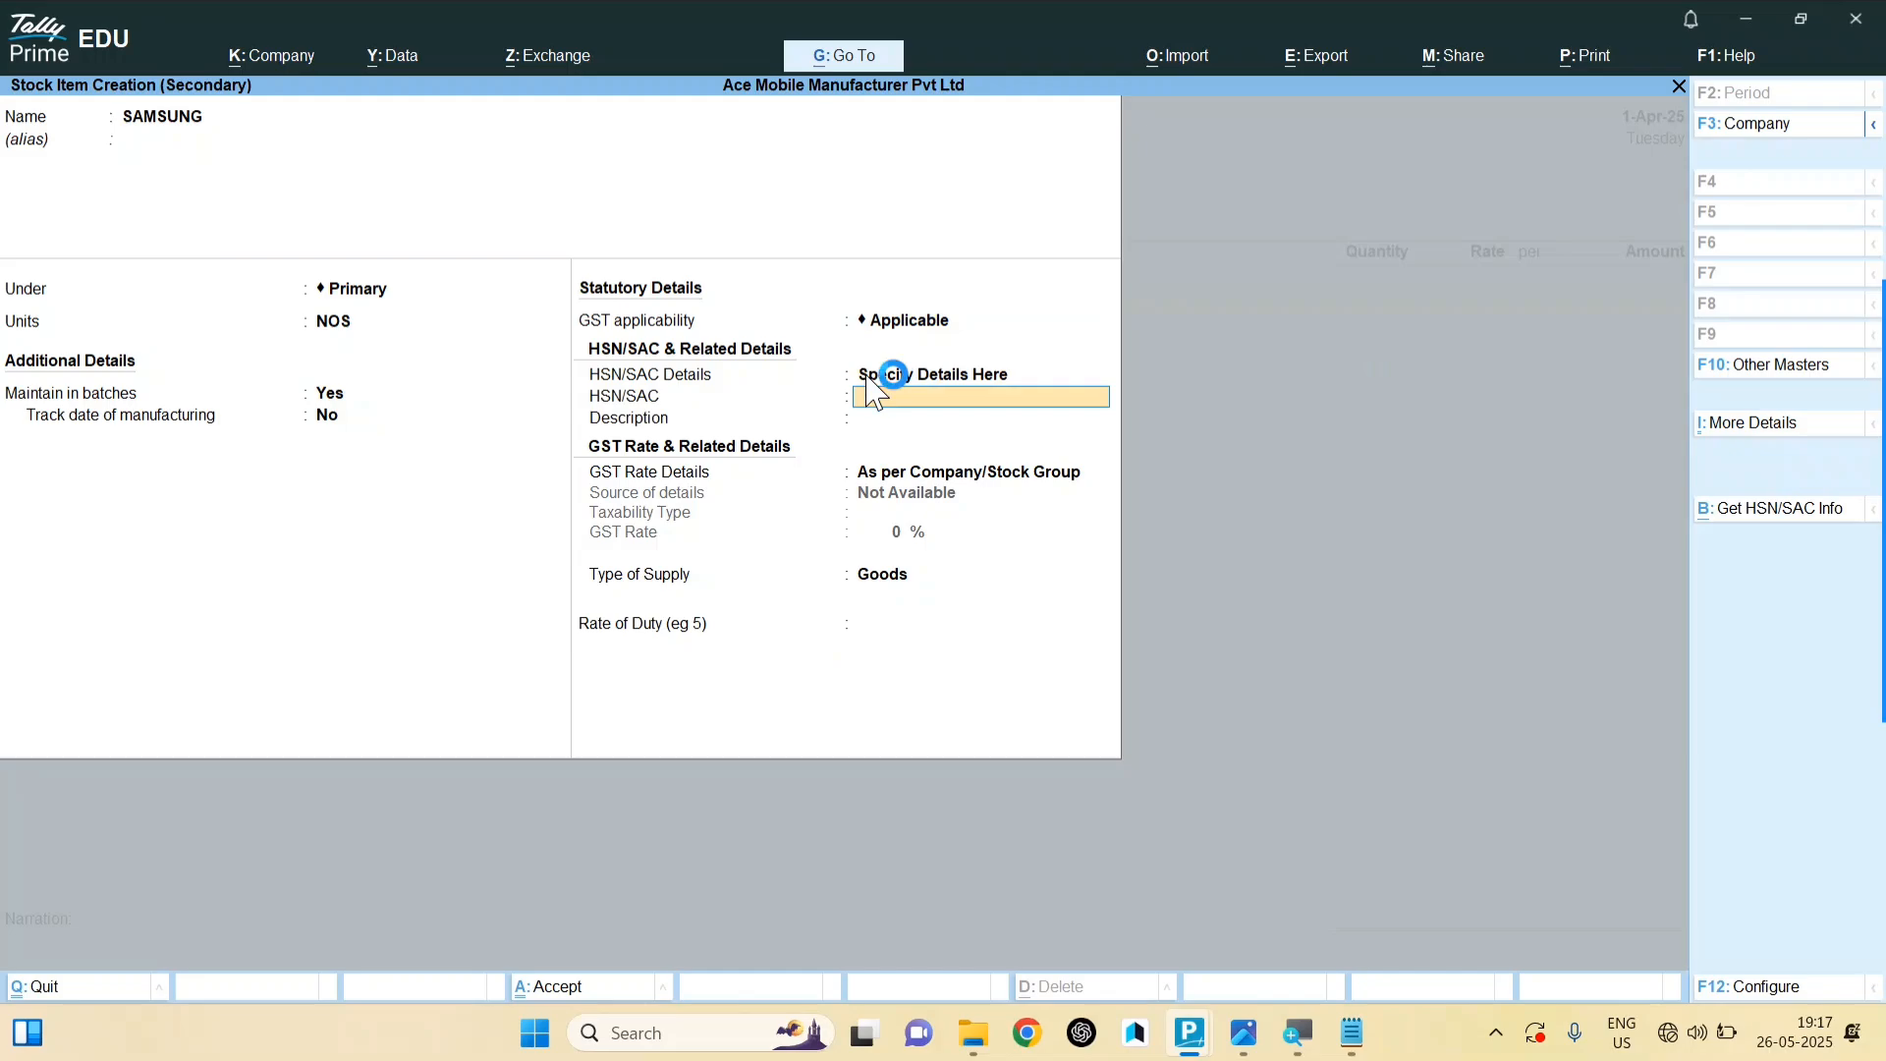
{"action": "type", "text": "23123"}
{"action": "key", "text": "Return"}
{"action": "key", "text": "Return"}
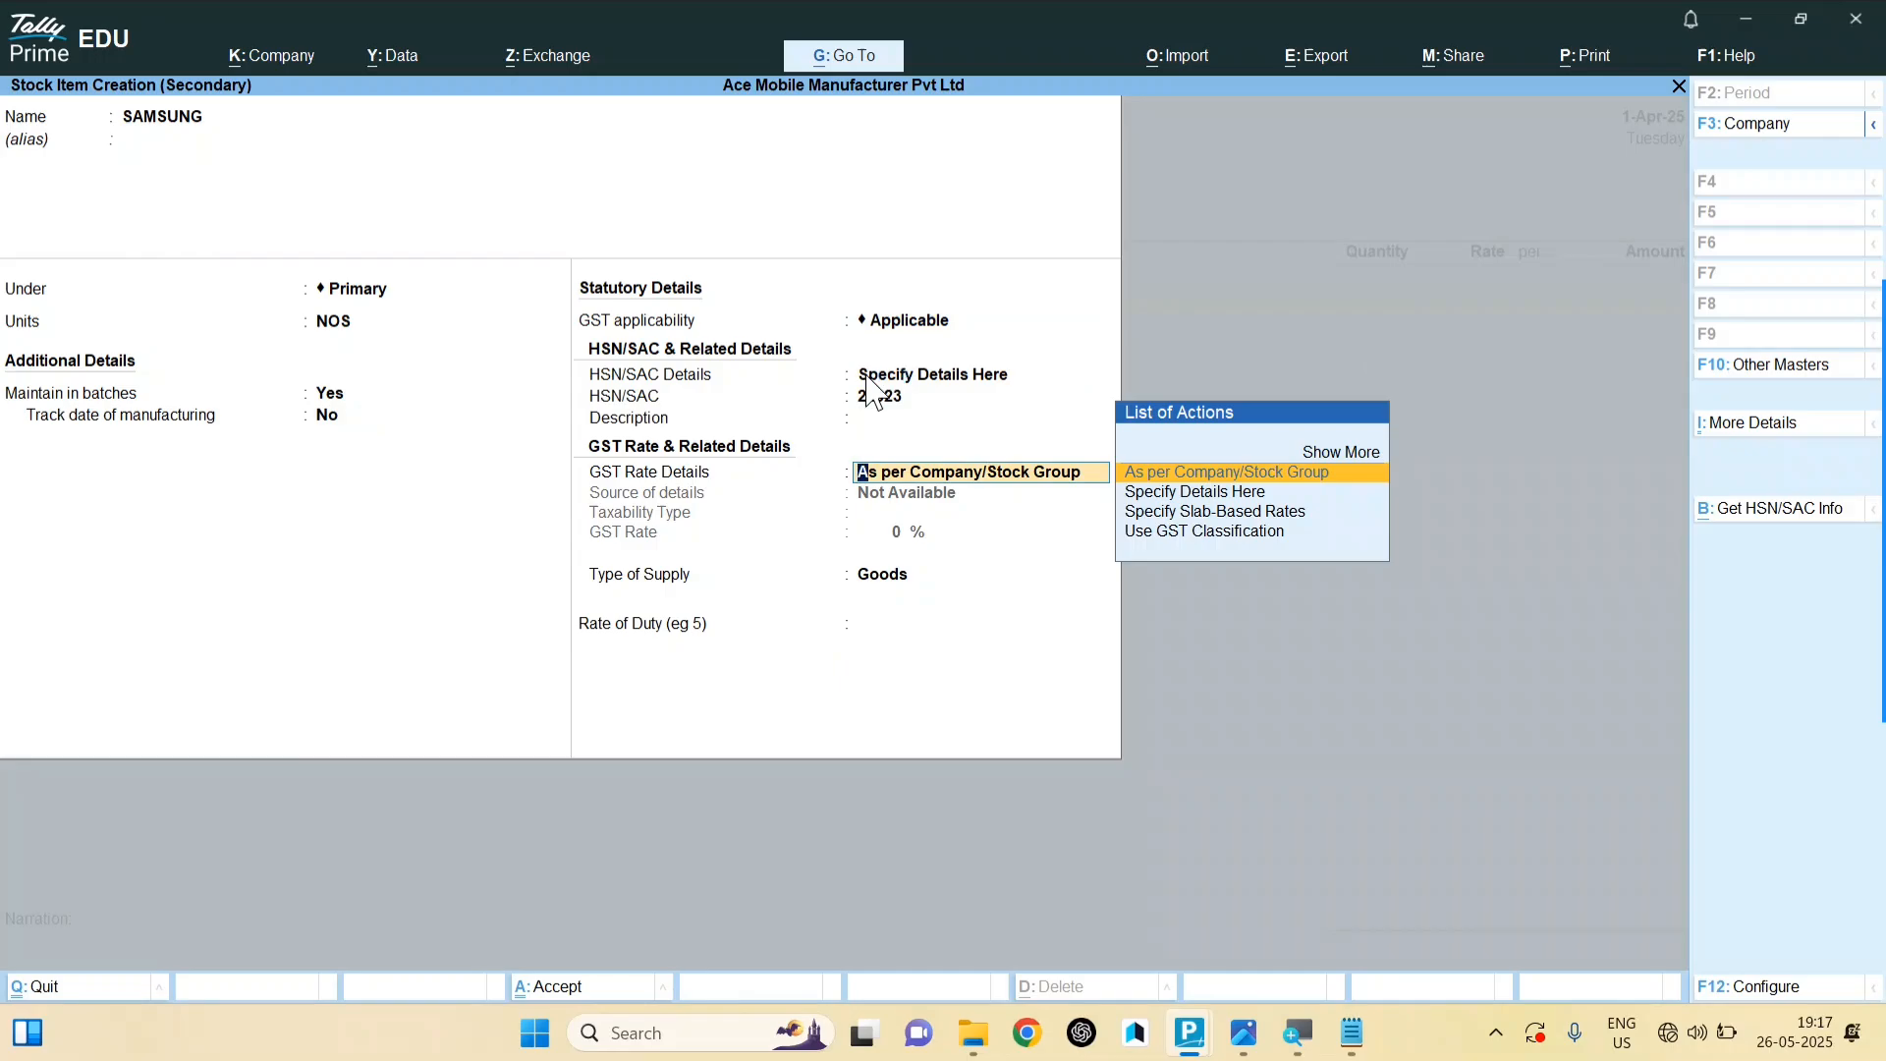
{"action": "key", "text": "Down"}
{"action": "key", "text": "Return"}
{"action": "key", "text": "Return"}
{"action": "type", "text": "1"}
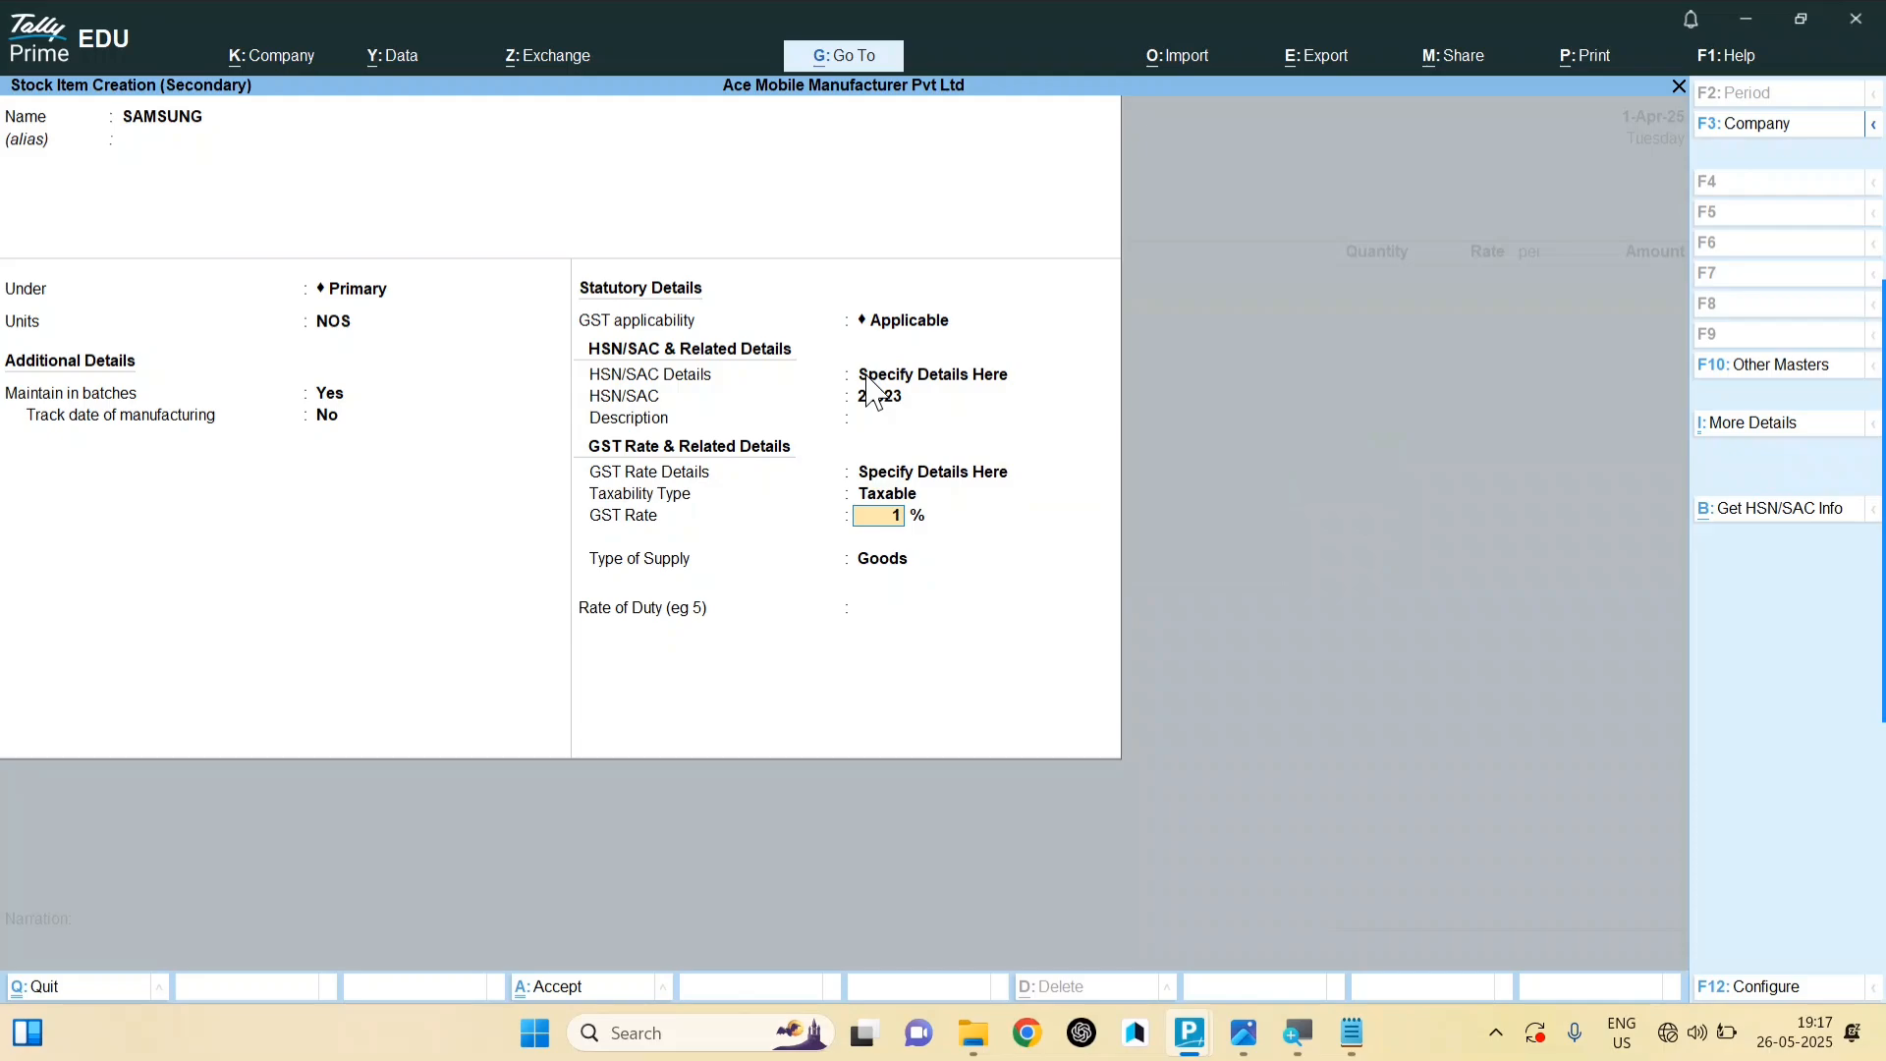
{"action": "type", "text": "8"}
Step: Save the SAMSUNG item and bill 700 NOS in new batch 02 at 12,000 each
{"action": "key", "text": "ctrl+a"}
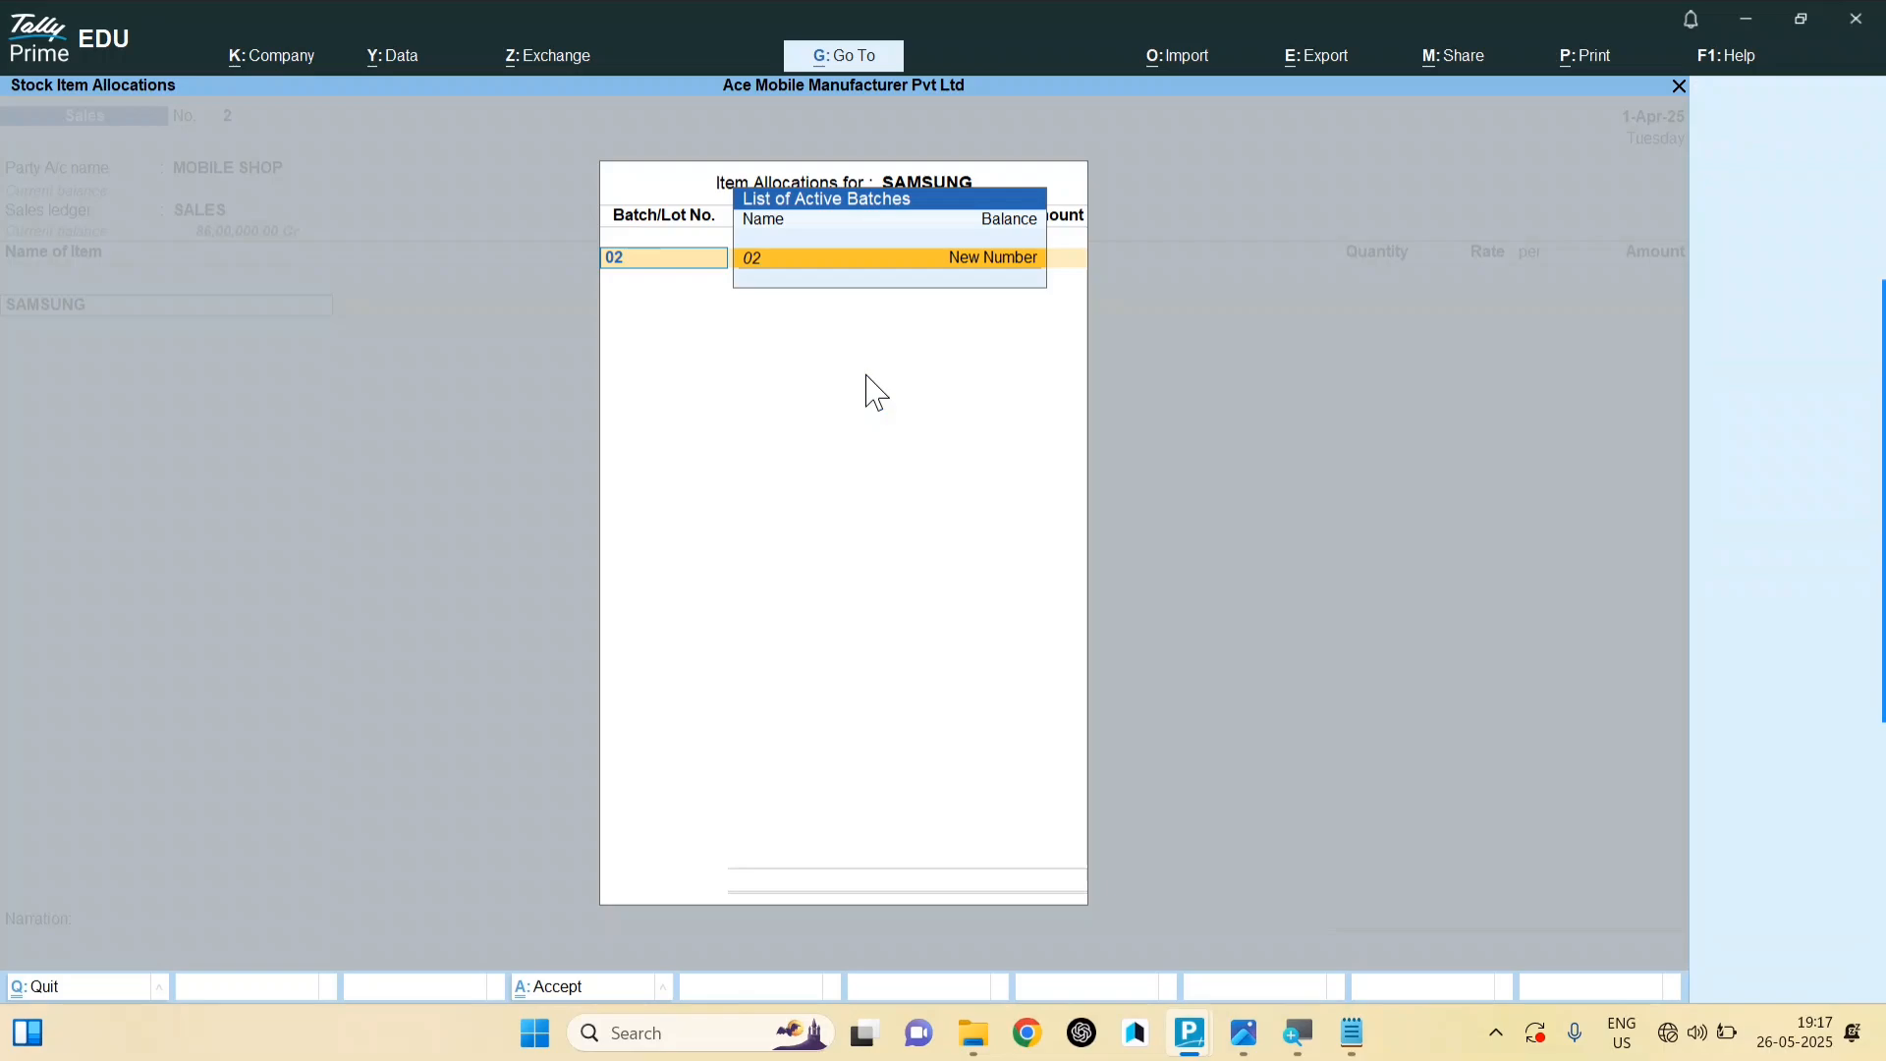
{"action": "key", "text": "Return"}
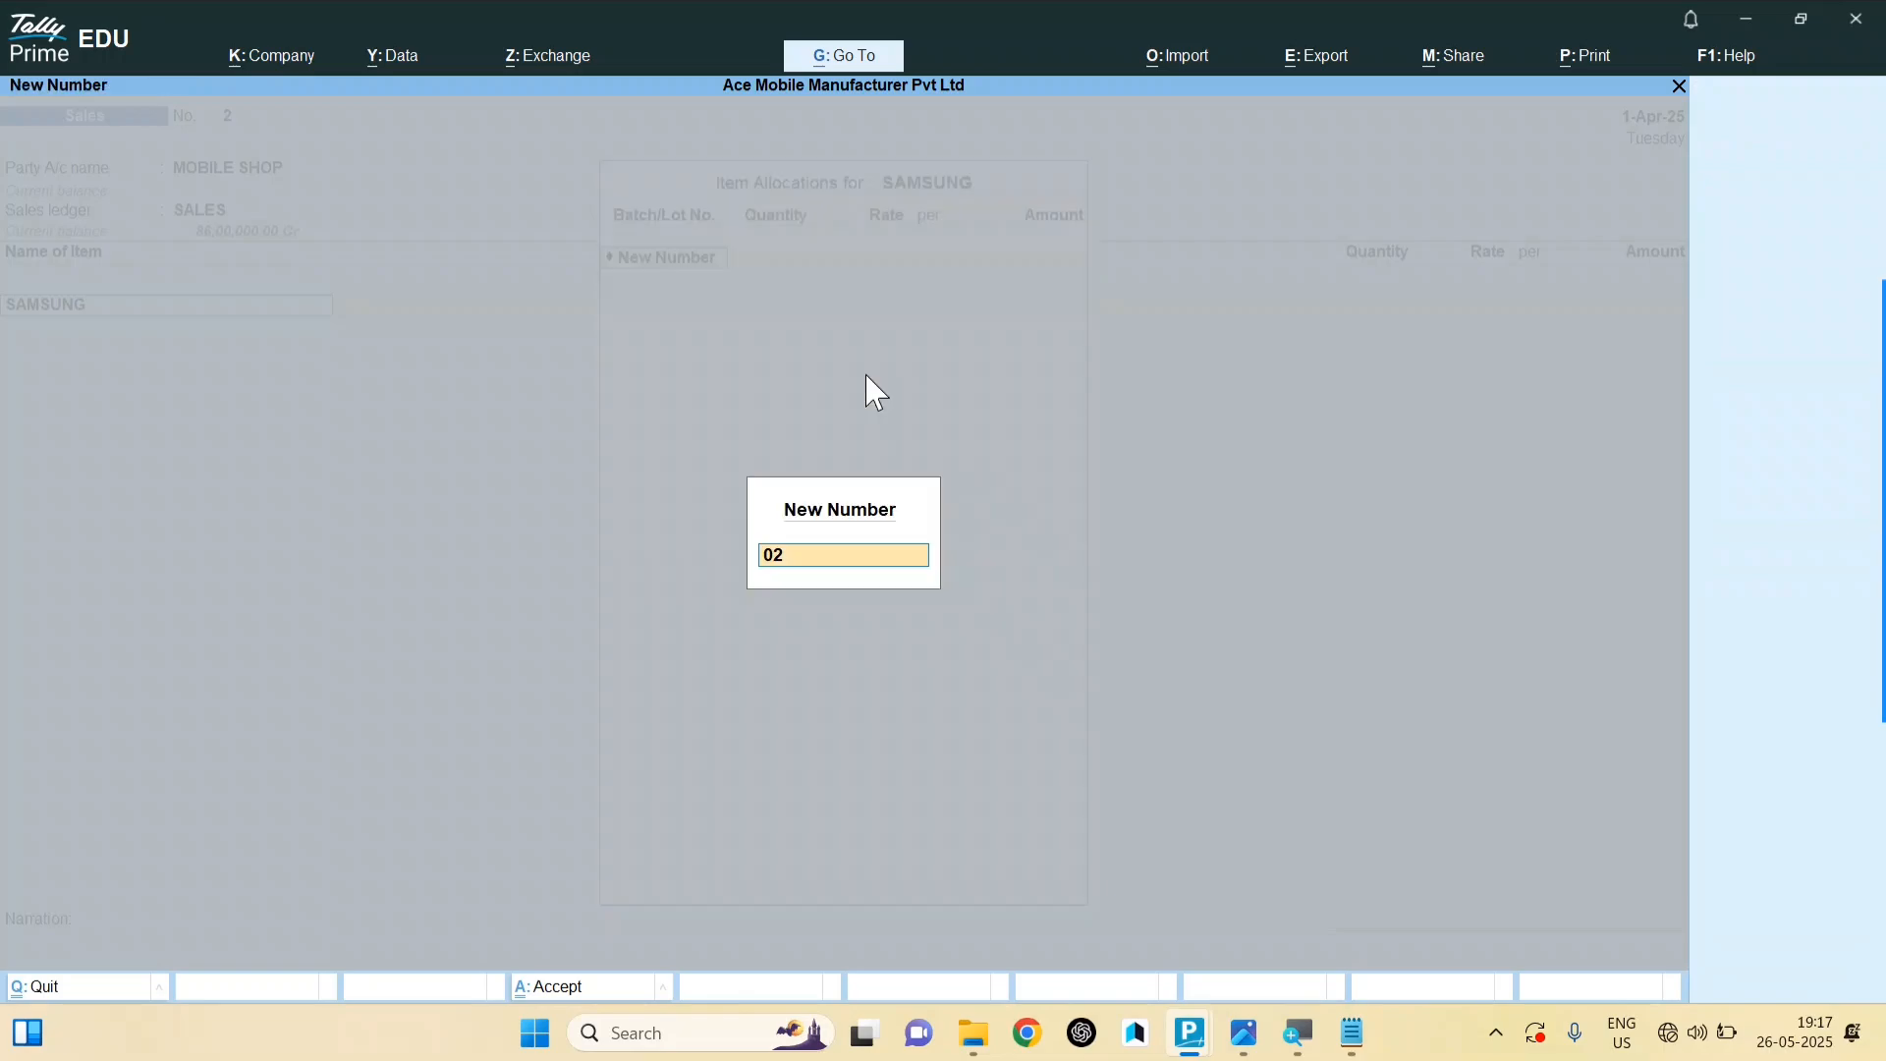
{"action": "key", "text": "Return"}
{"action": "type", "text": "700"}
{"action": "key", "text": "Return"}
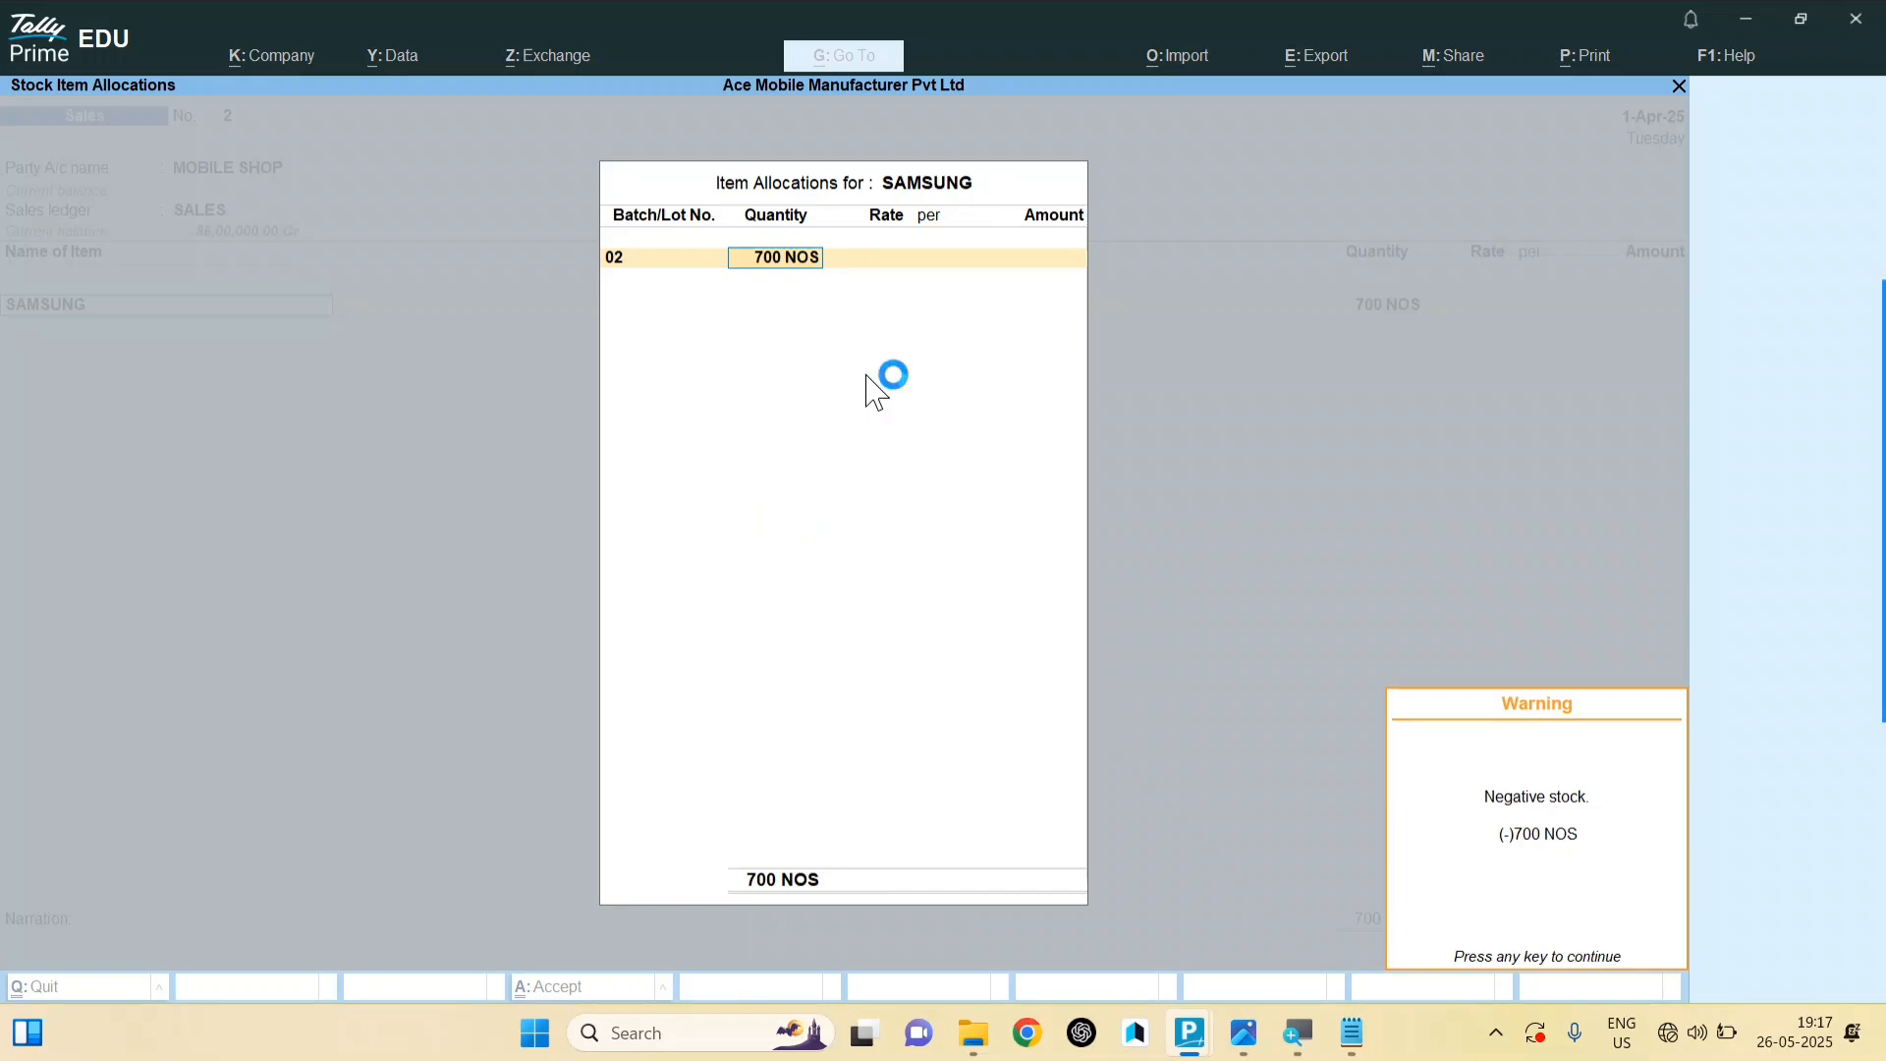
{"action": "key", "text": "Return"}
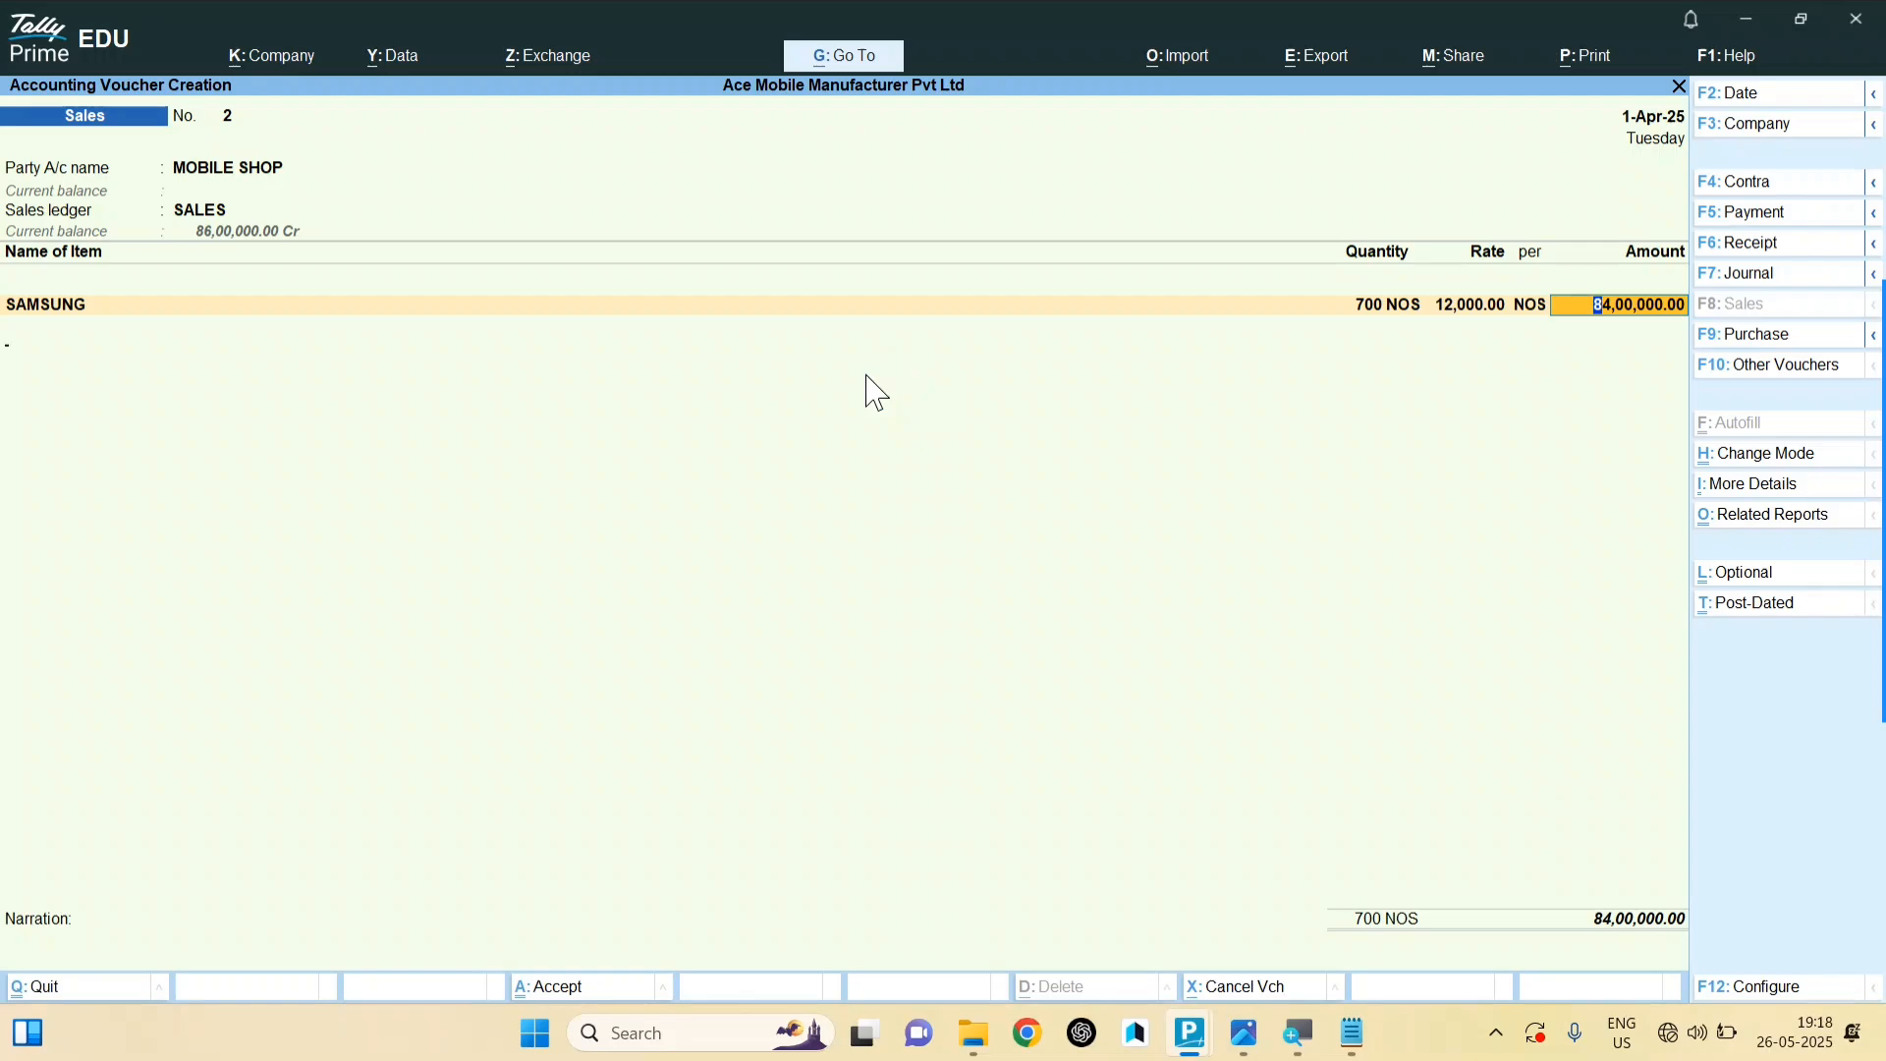
{"action": "key", "text": "Return"}
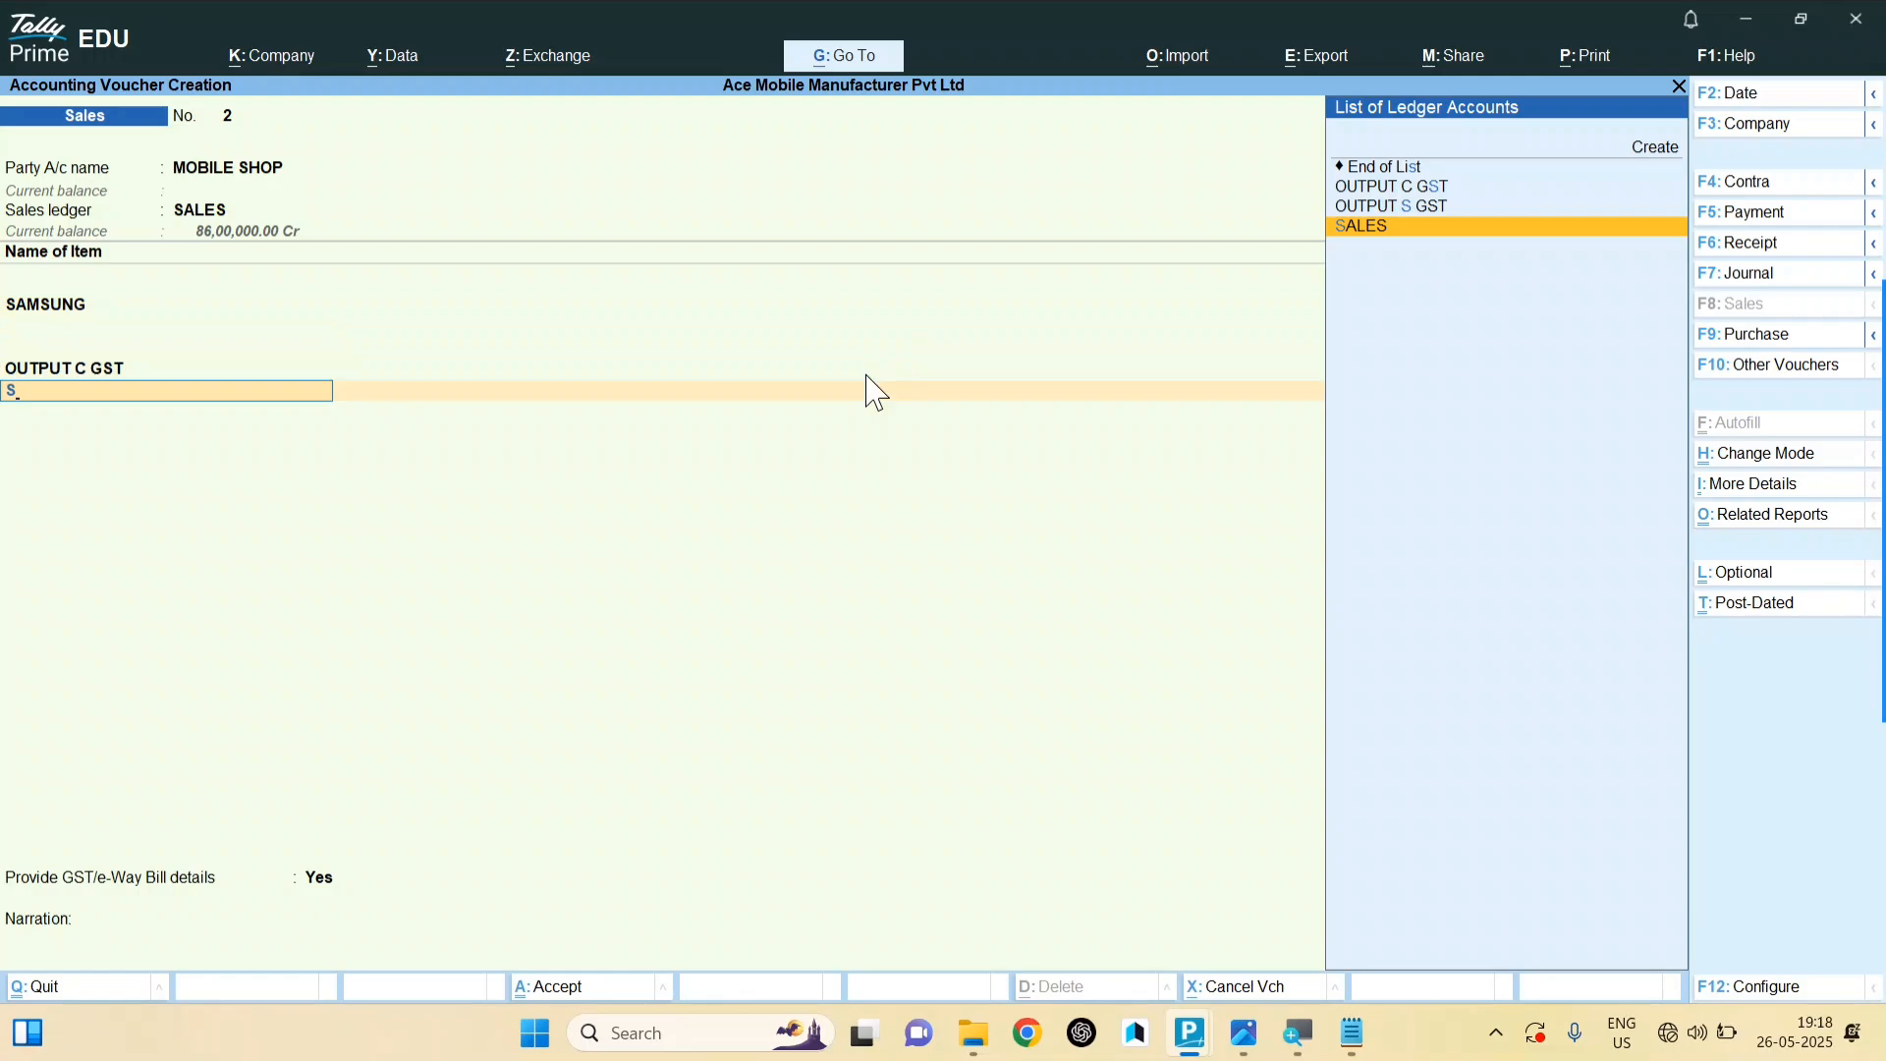
Step: Add the OUTPUT C GST and OUTPUT S GST tax lines to the invoice
{"action": "key", "text": "Up"}
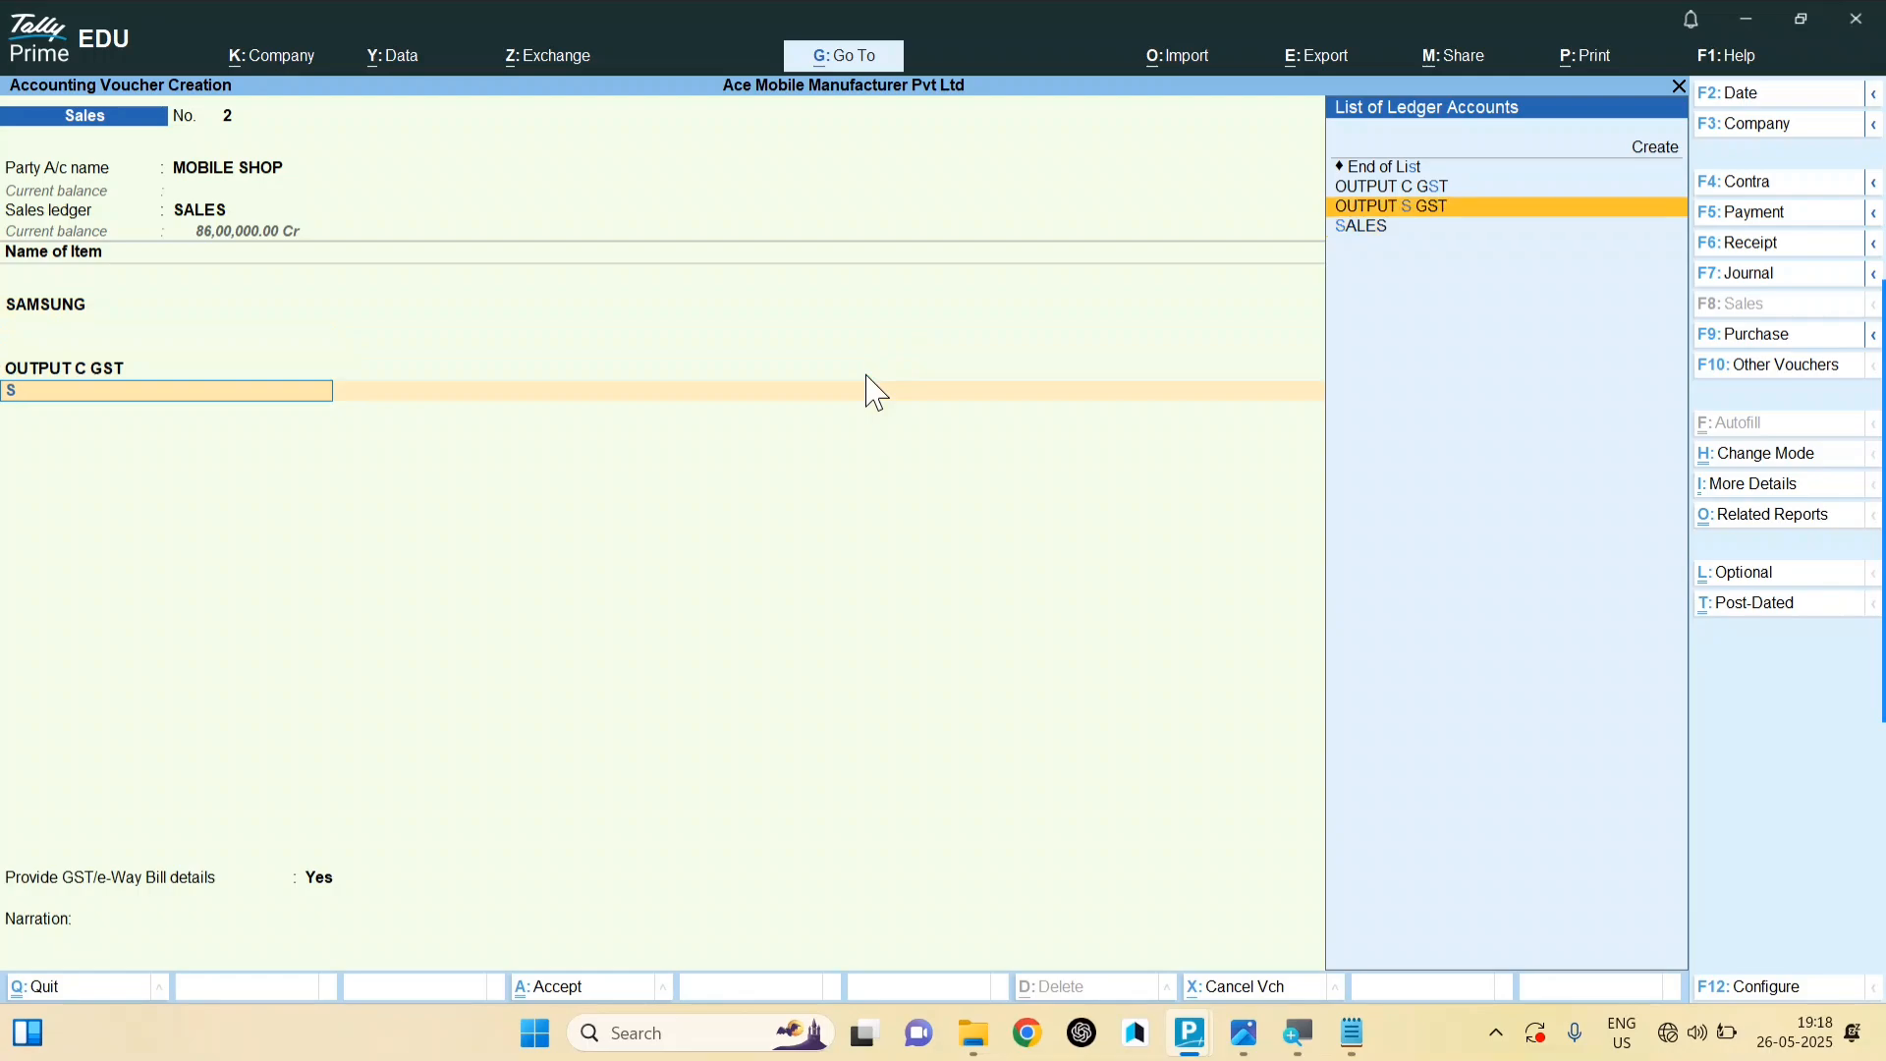
{"action": "key", "text": "Up"}
{"action": "key", "text": "Down"}
{"action": "key", "text": "Return"}
{"action": "key", "text": "alt+p"}
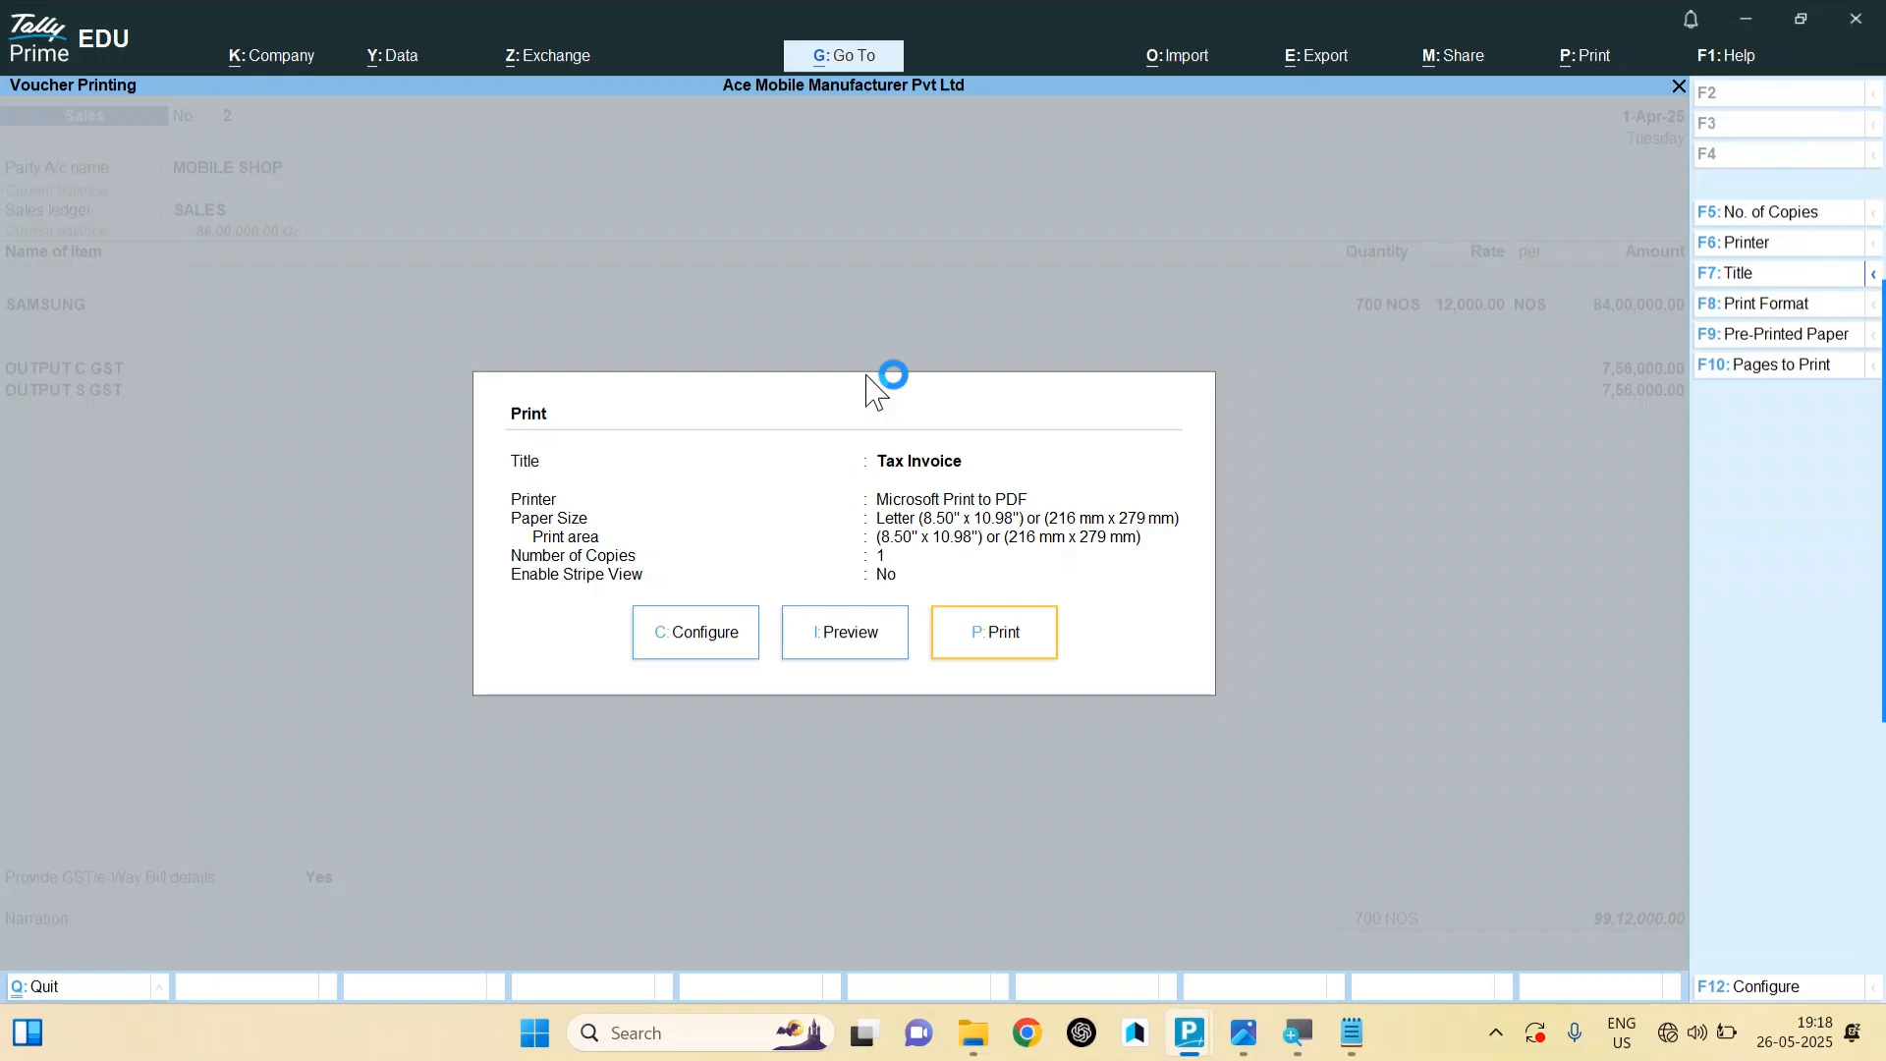
{"action": "key", "text": "i"}
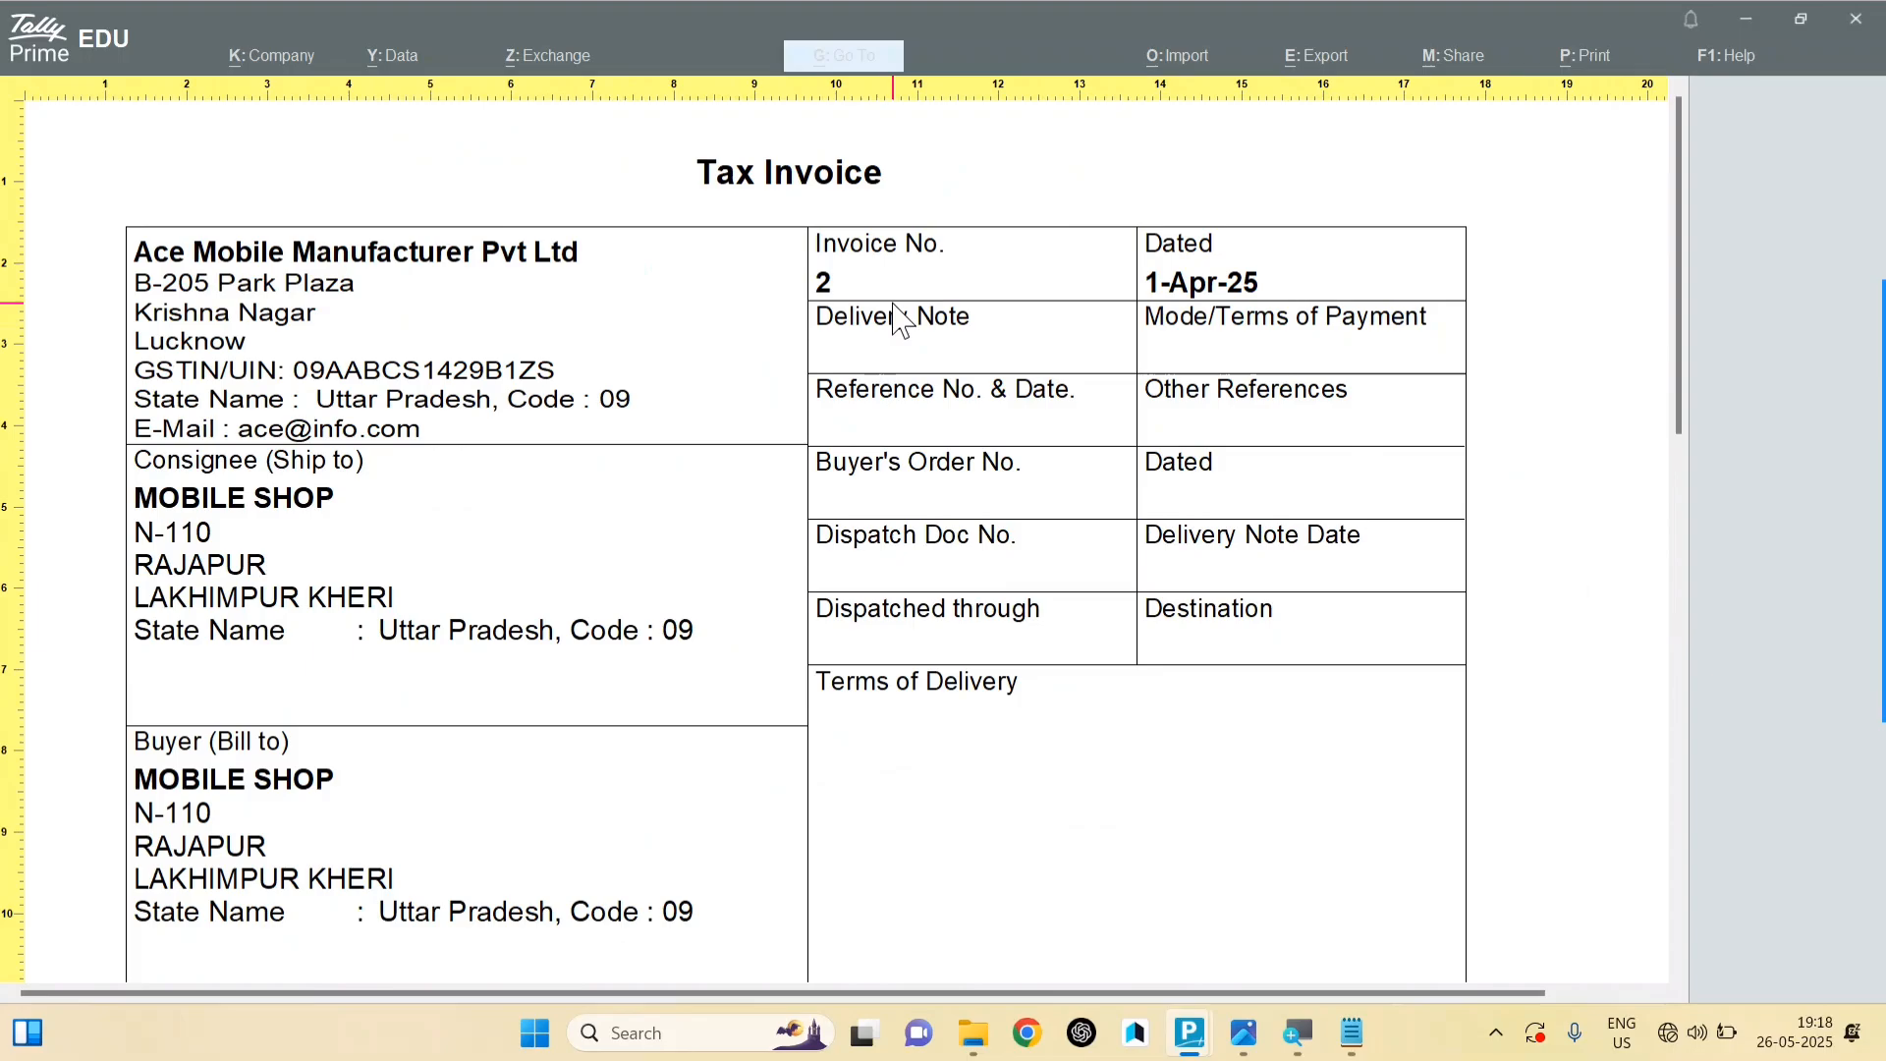
{"action": "scroll", "coordinate": [896, 319], "scroll_direction": "down", "scroll_amount": 5}
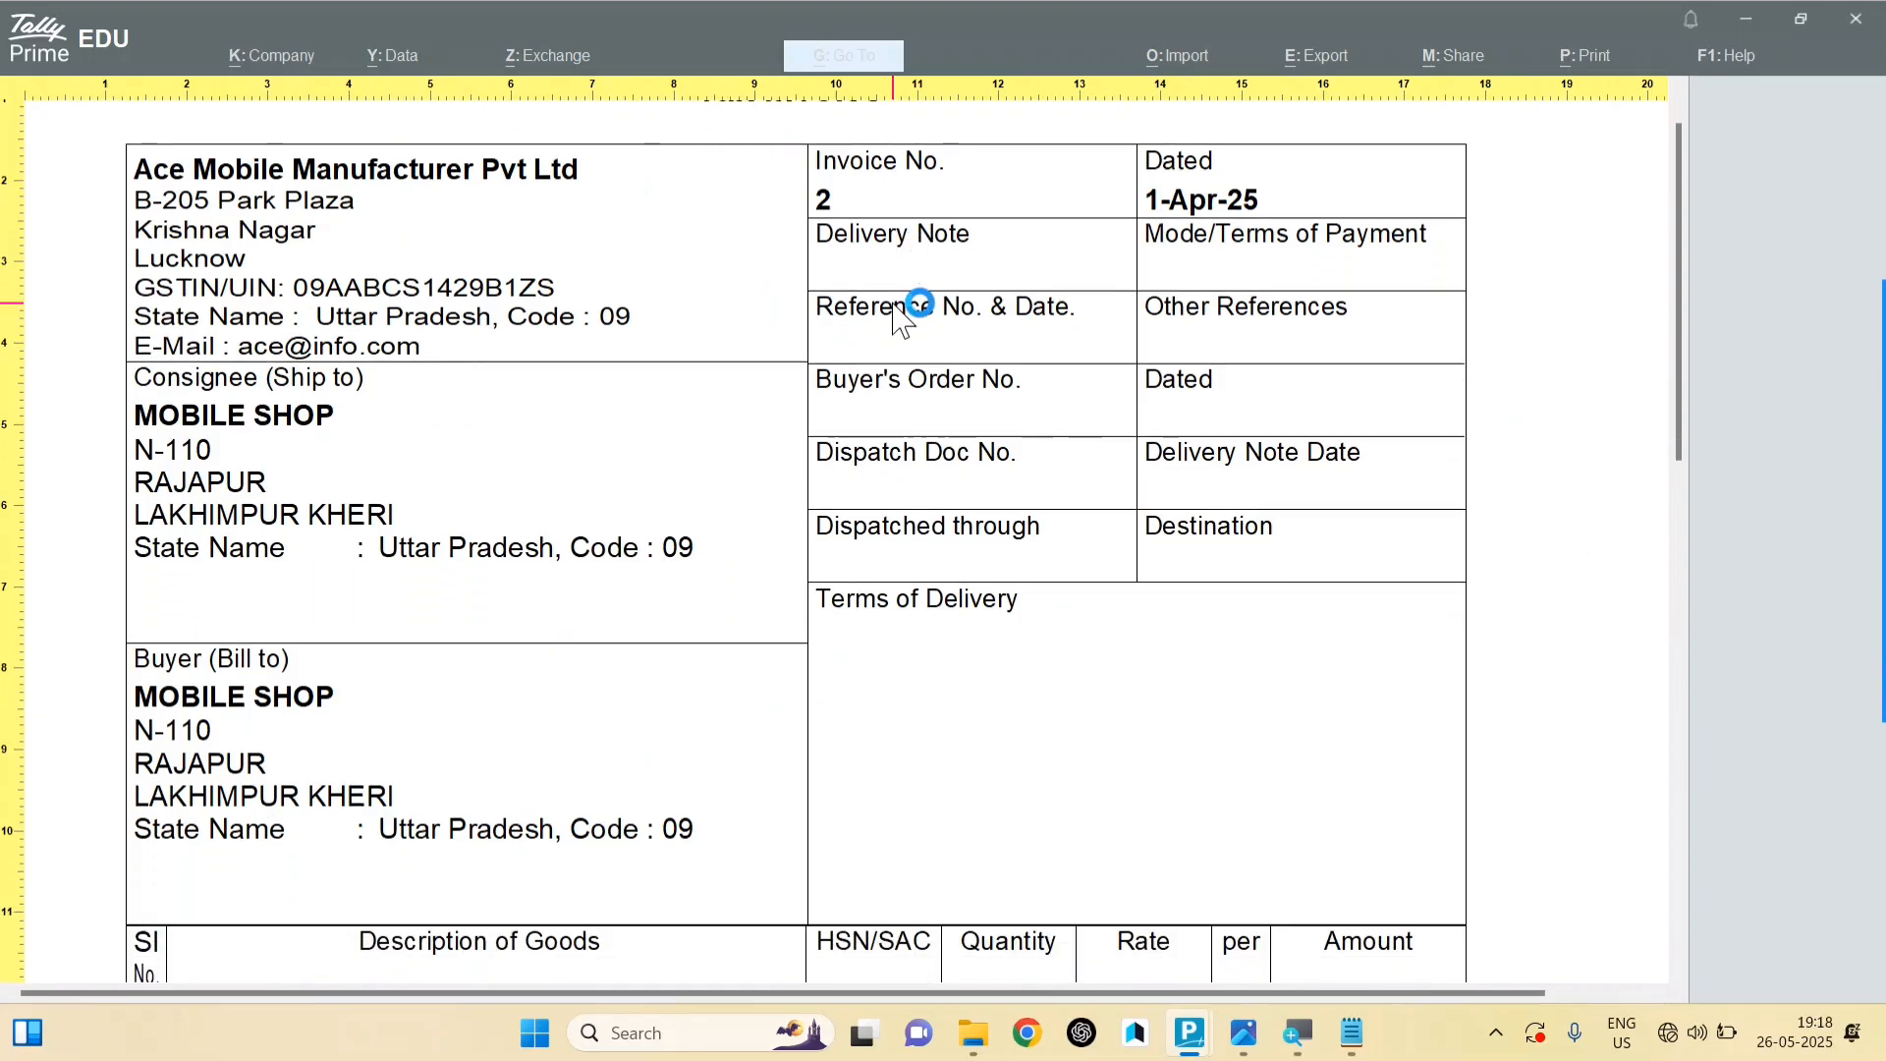
{"action": "scroll", "coordinate": [896, 319], "scroll_direction": "down", "scroll_amount": 4}
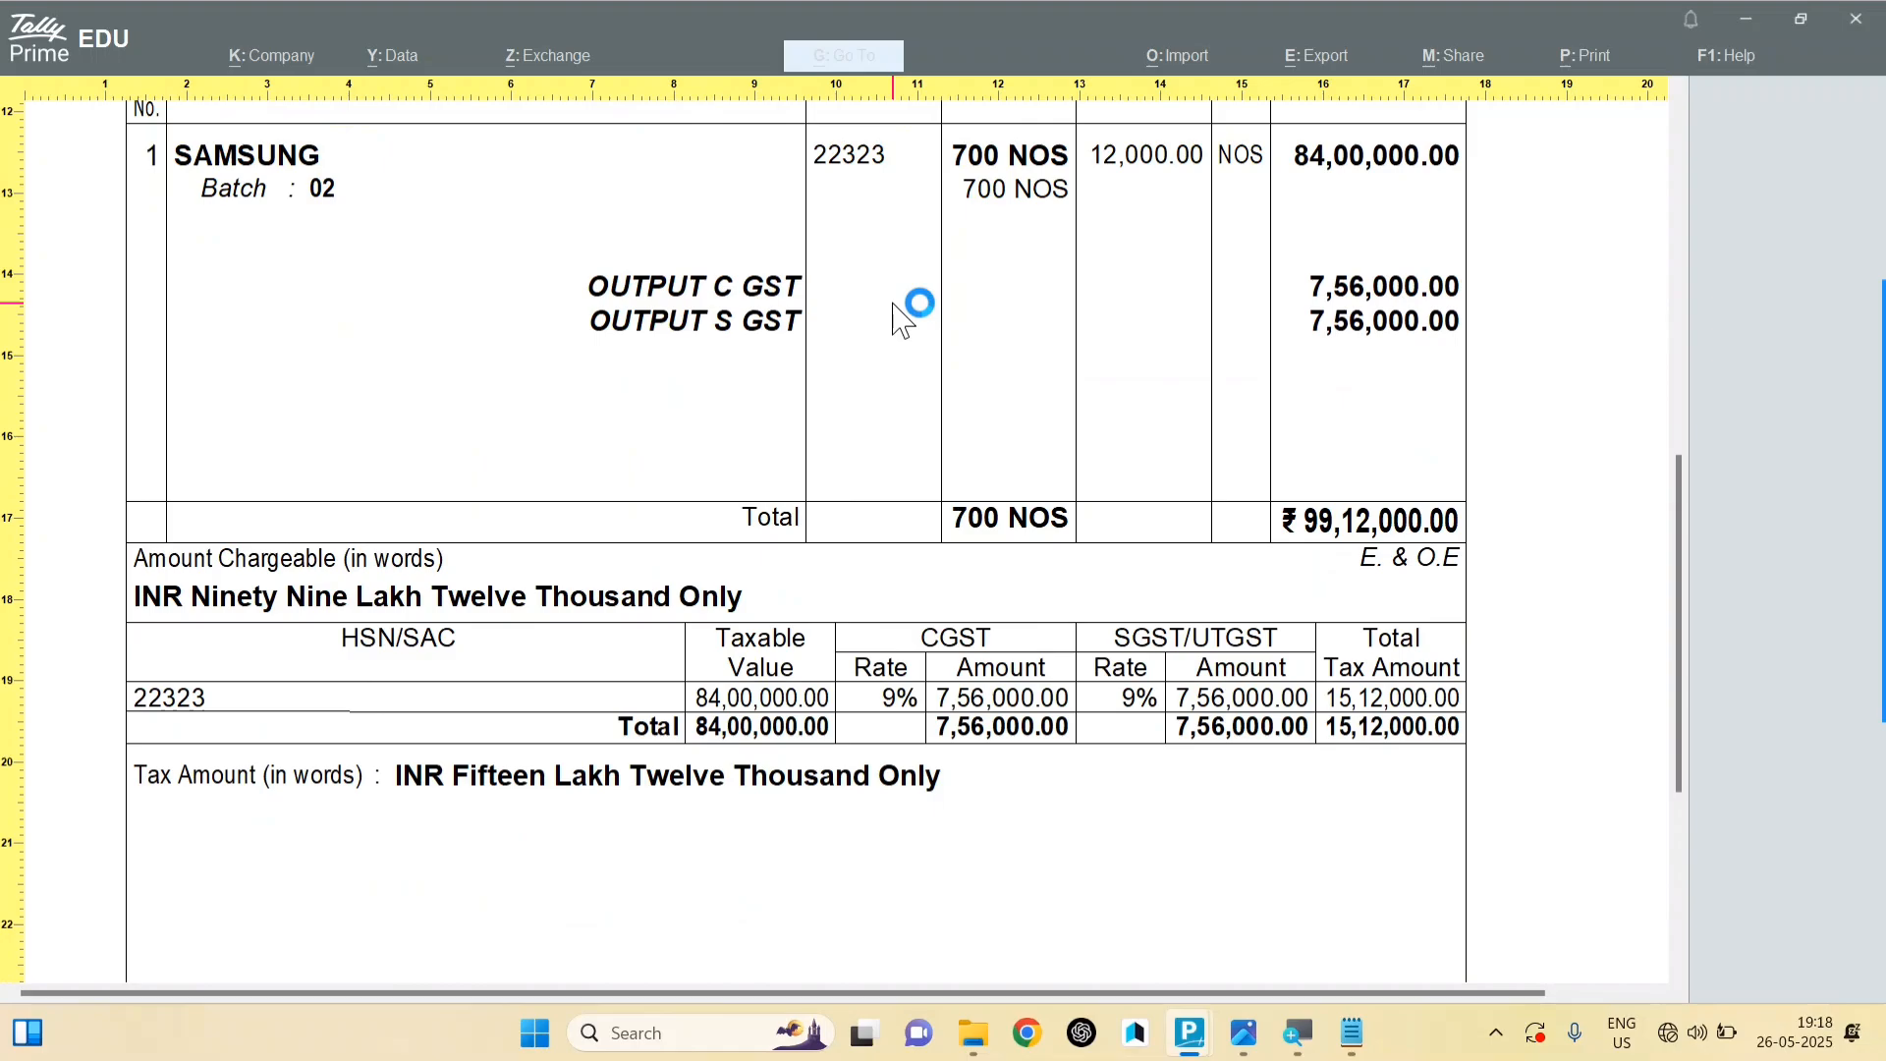
{"action": "scroll", "coordinate": [896, 320], "scroll_direction": "up", "scroll_amount": 4}
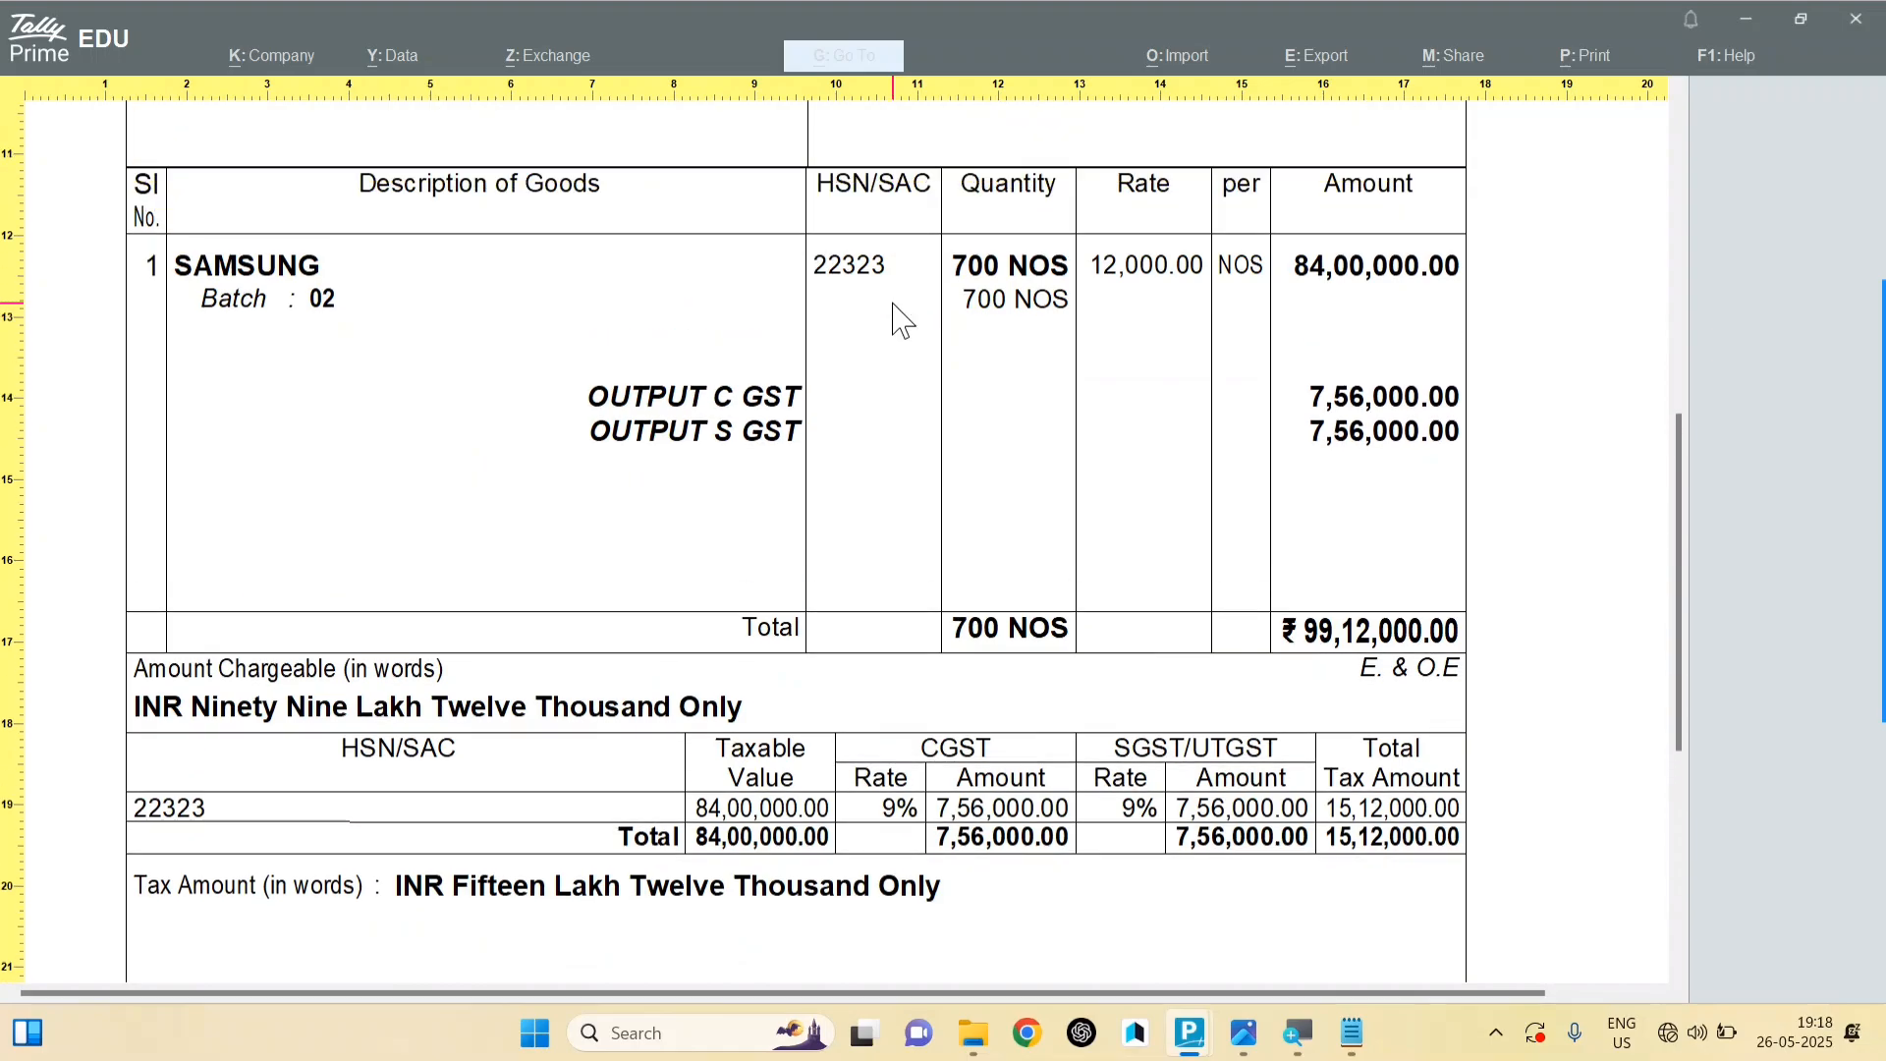
{"action": "key", "text": "Escape"}
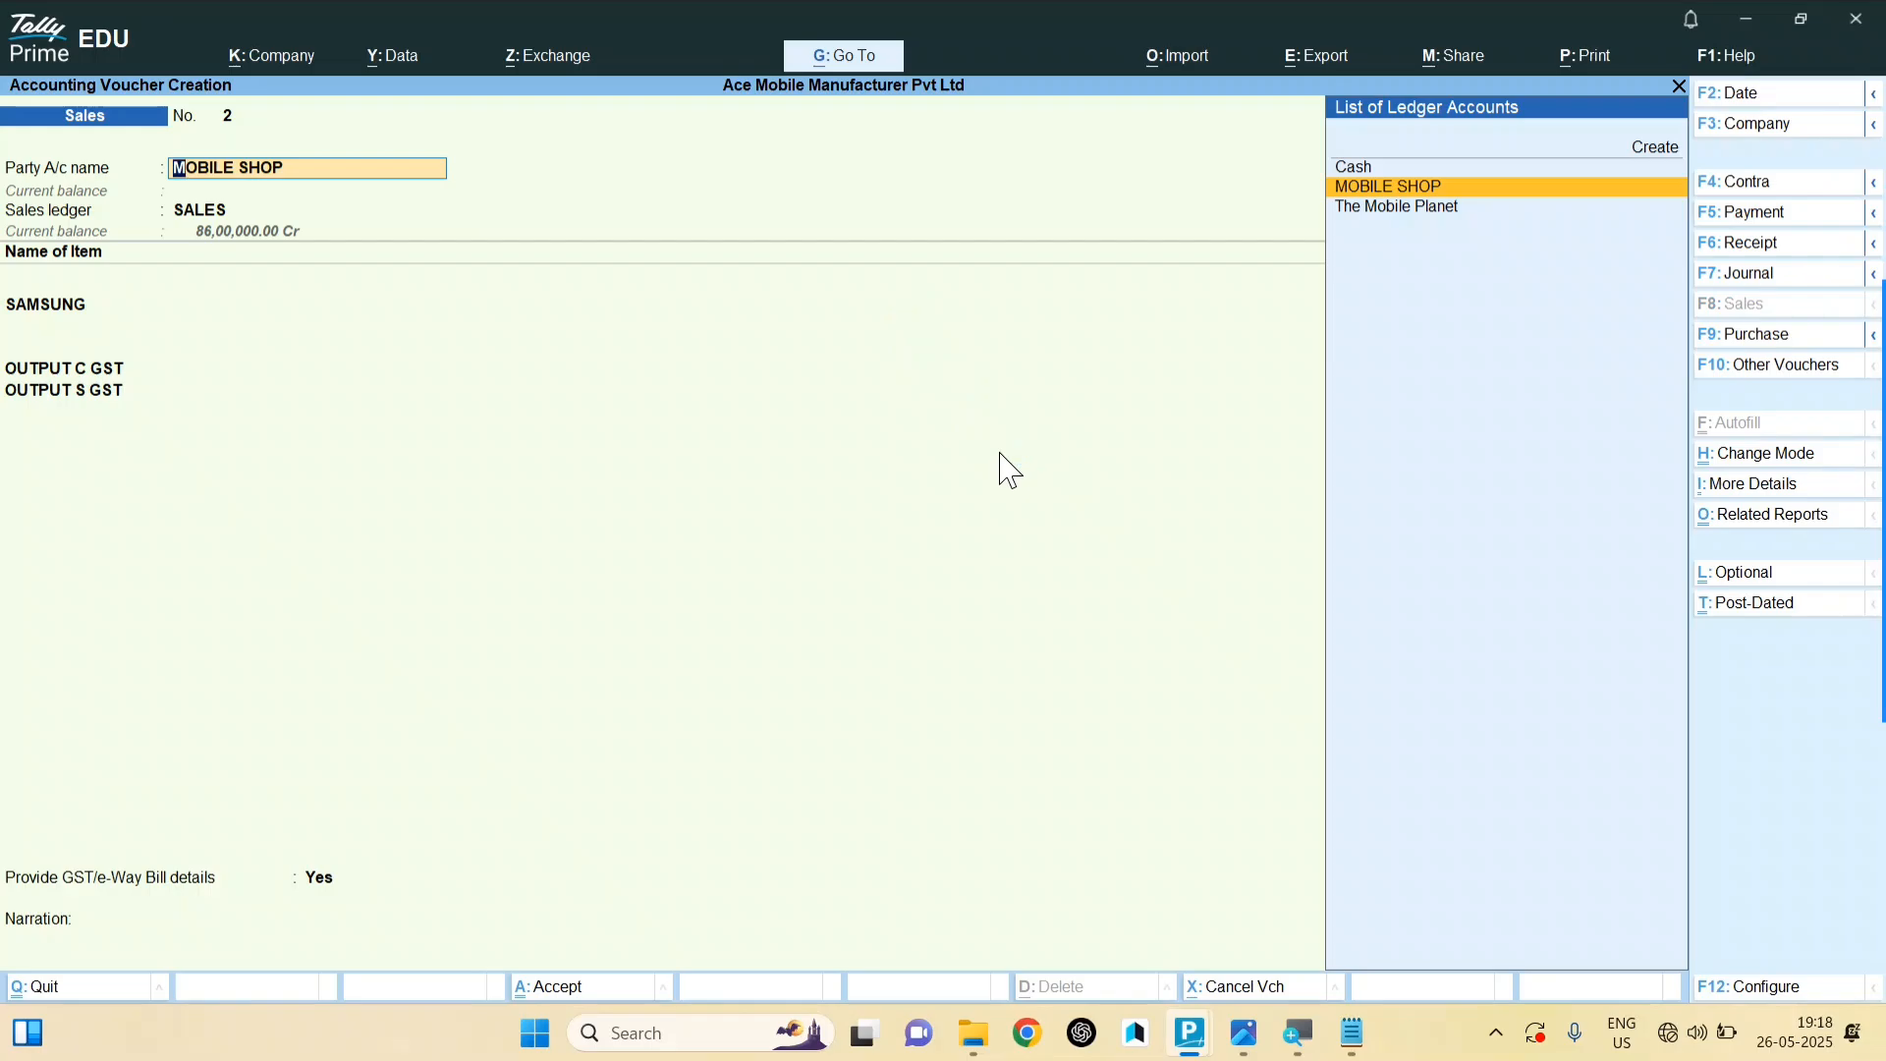
Step: Accept Sales voucher No. 2 through the e-Way Bill prompt, then bring up Master Creation
{"action": "key", "text": "Return"}
{"action": "key", "text": "Return"}
{"action": "key", "text": "Return"}
{"action": "key", "text": "Return"}
{"action": "key", "text": "Return"}
{"action": "key", "text": "Return"}
{"action": "key", "text": "Return"}
{"action": "key", "text": "Return"}
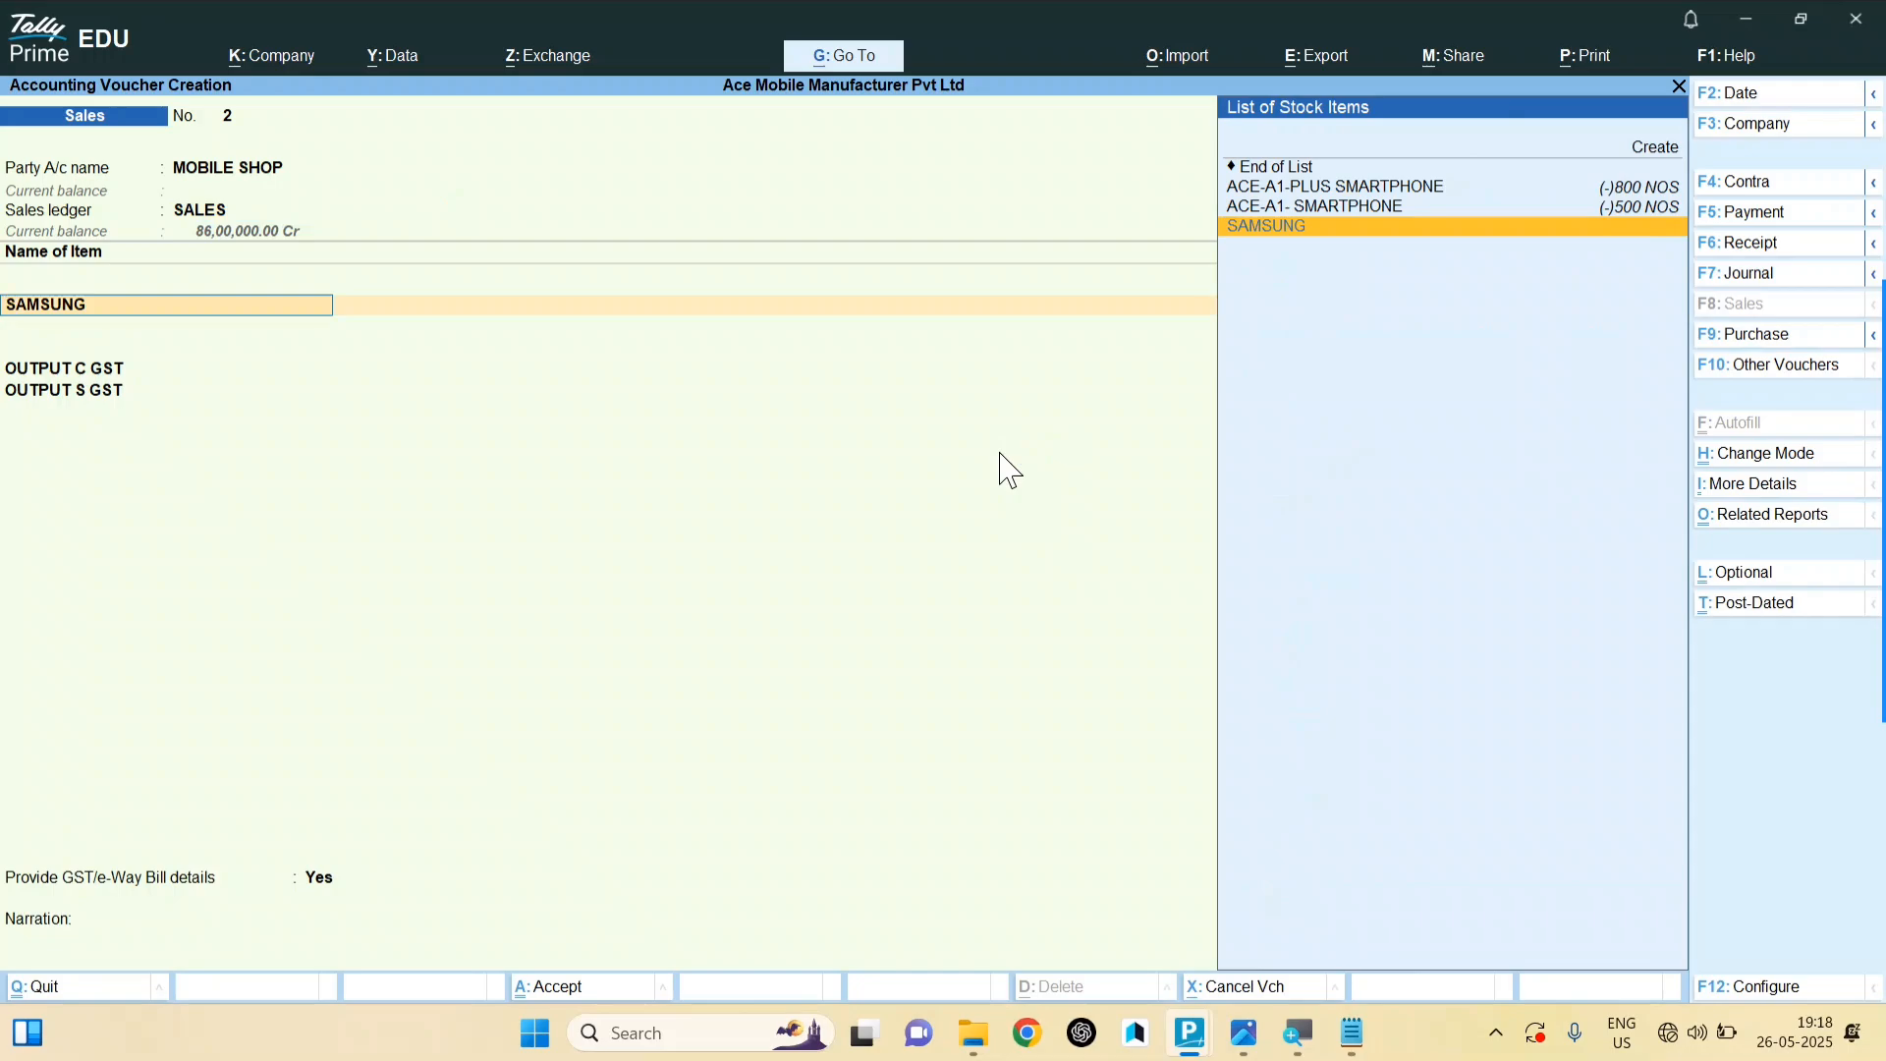
{"action": "key", "text": "ctrl"}
{"action": "key", "text": "ctrl+a"}
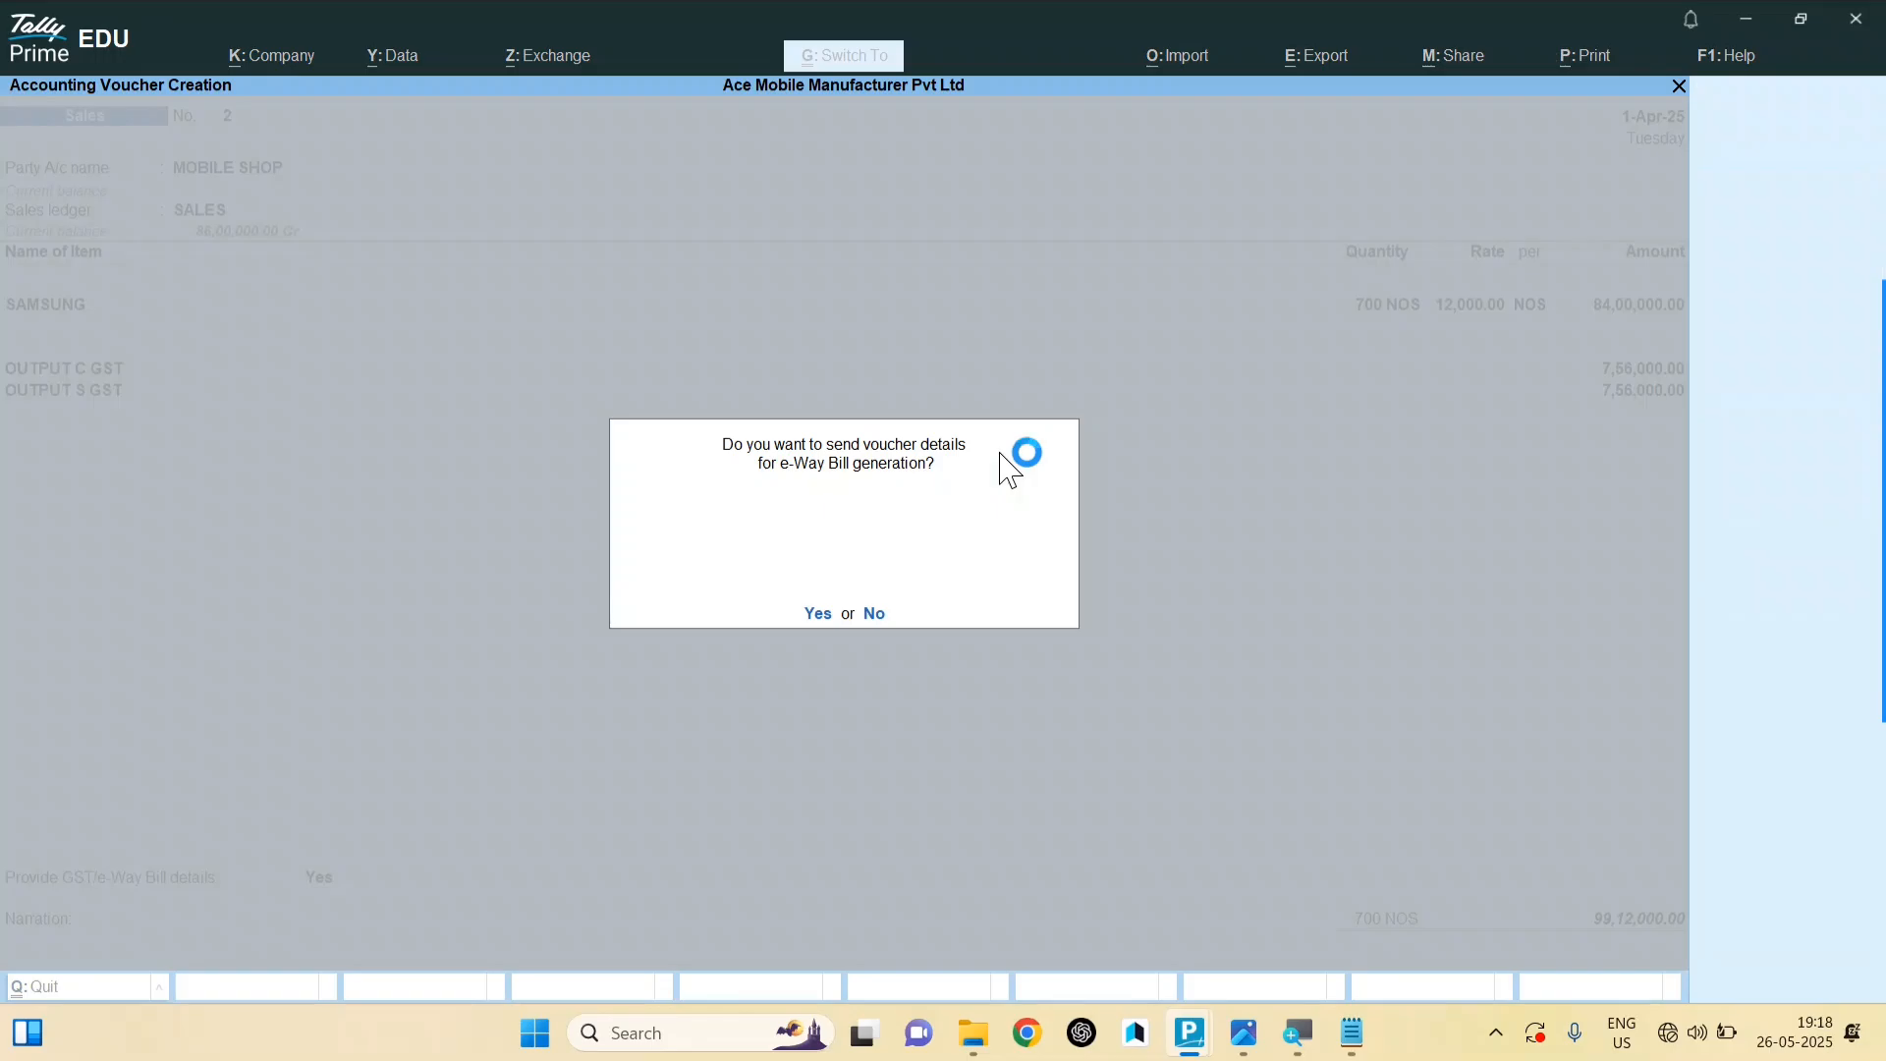
{"action": "key", "text": "Return"}
{"action": "key", "text": "Return"}
{"action": "key", "text": "Escape"}
{"action": "key", "text": "c"}
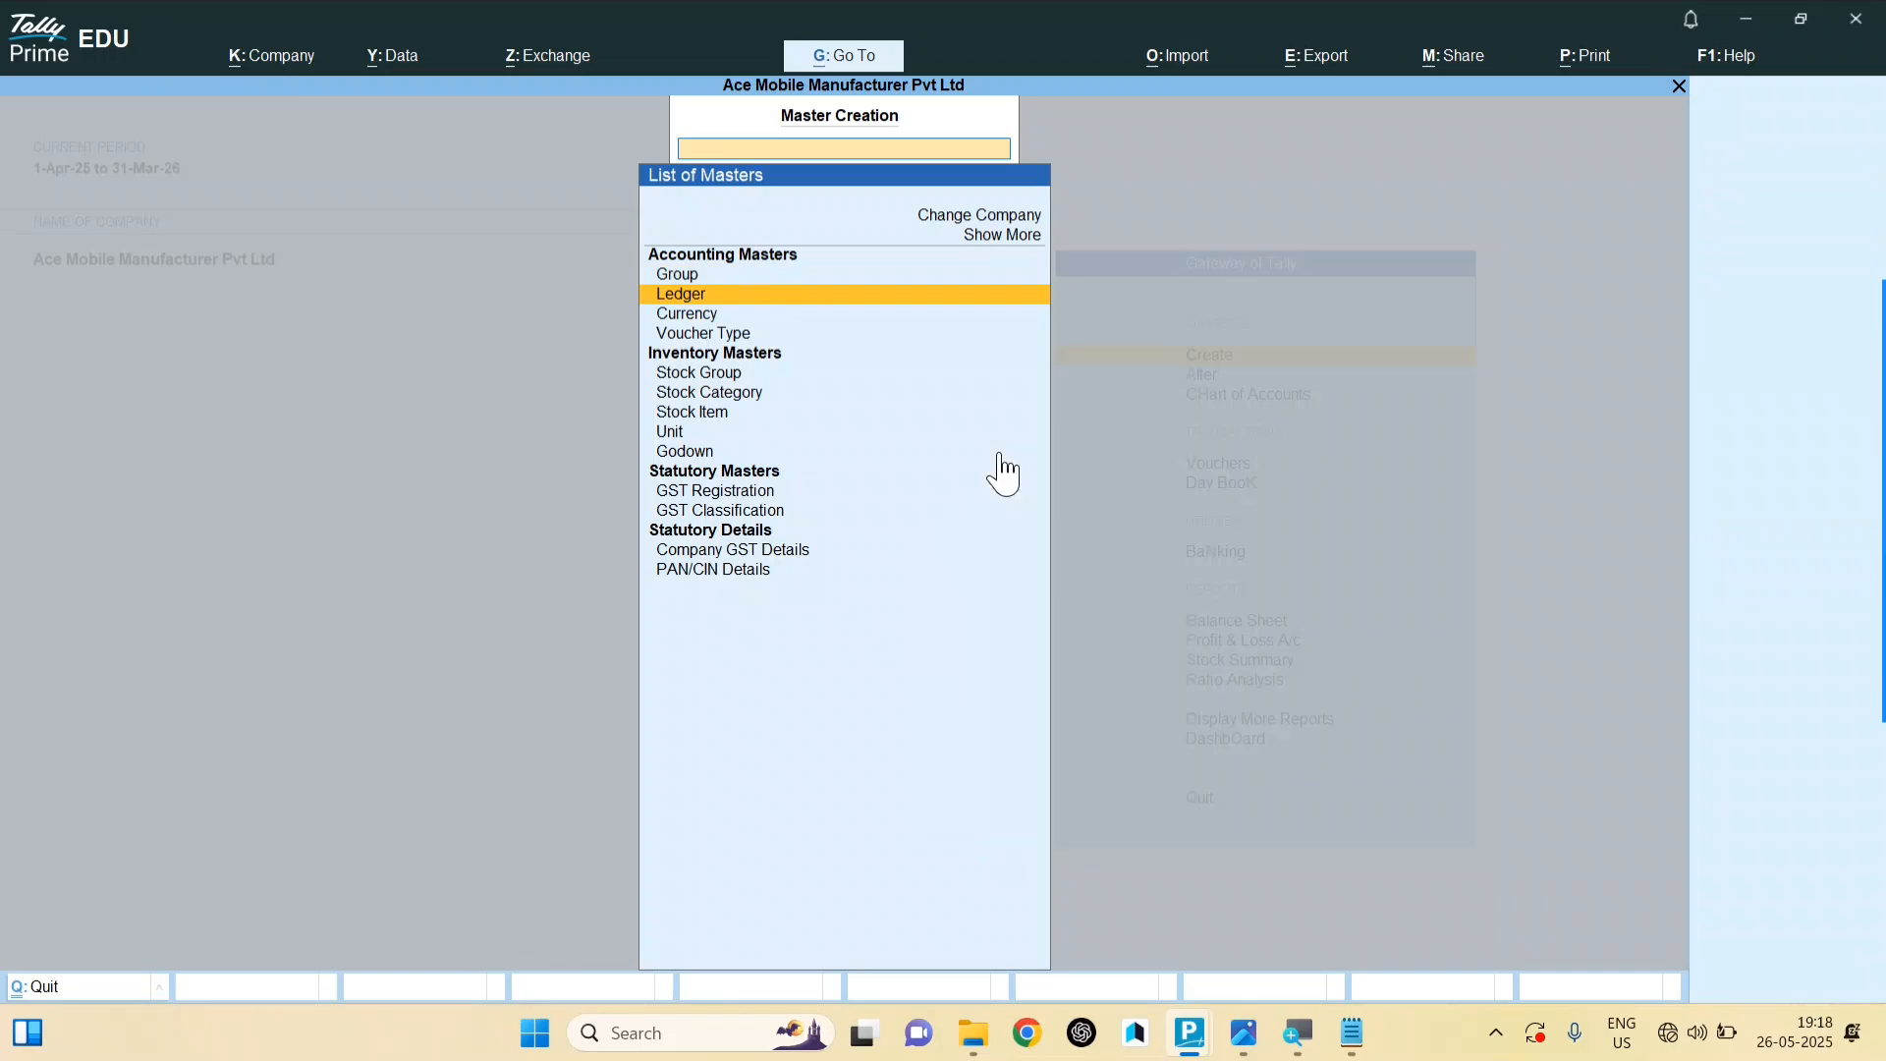
Step: Back out of Ledger Creation, Master Creation and a new Sales voucher to the Gateway of Tally
{"action": "key", "text": "Down"}
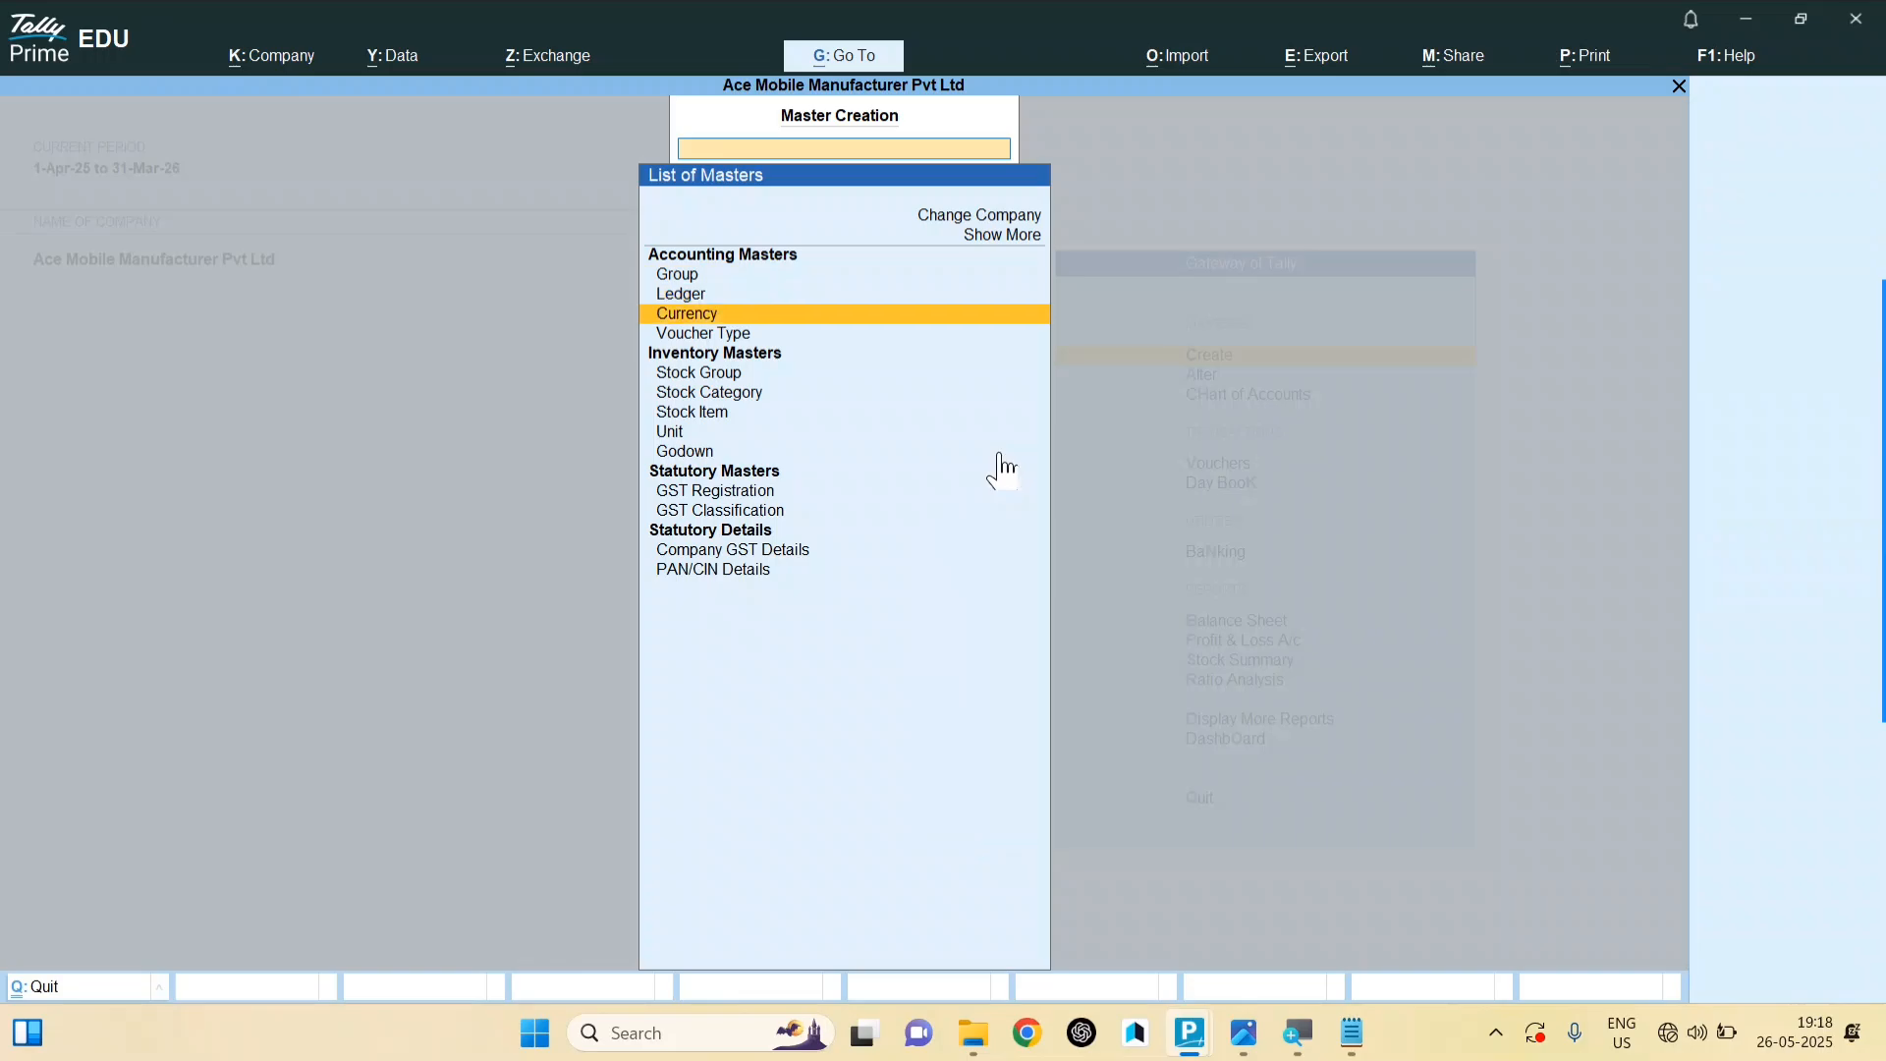
{"action": "key", "text": "Up"}
{"action": "key", "text": "Return"}
{"action": "key", "text": "Escape"}
{"action": "key", "text": "y"}
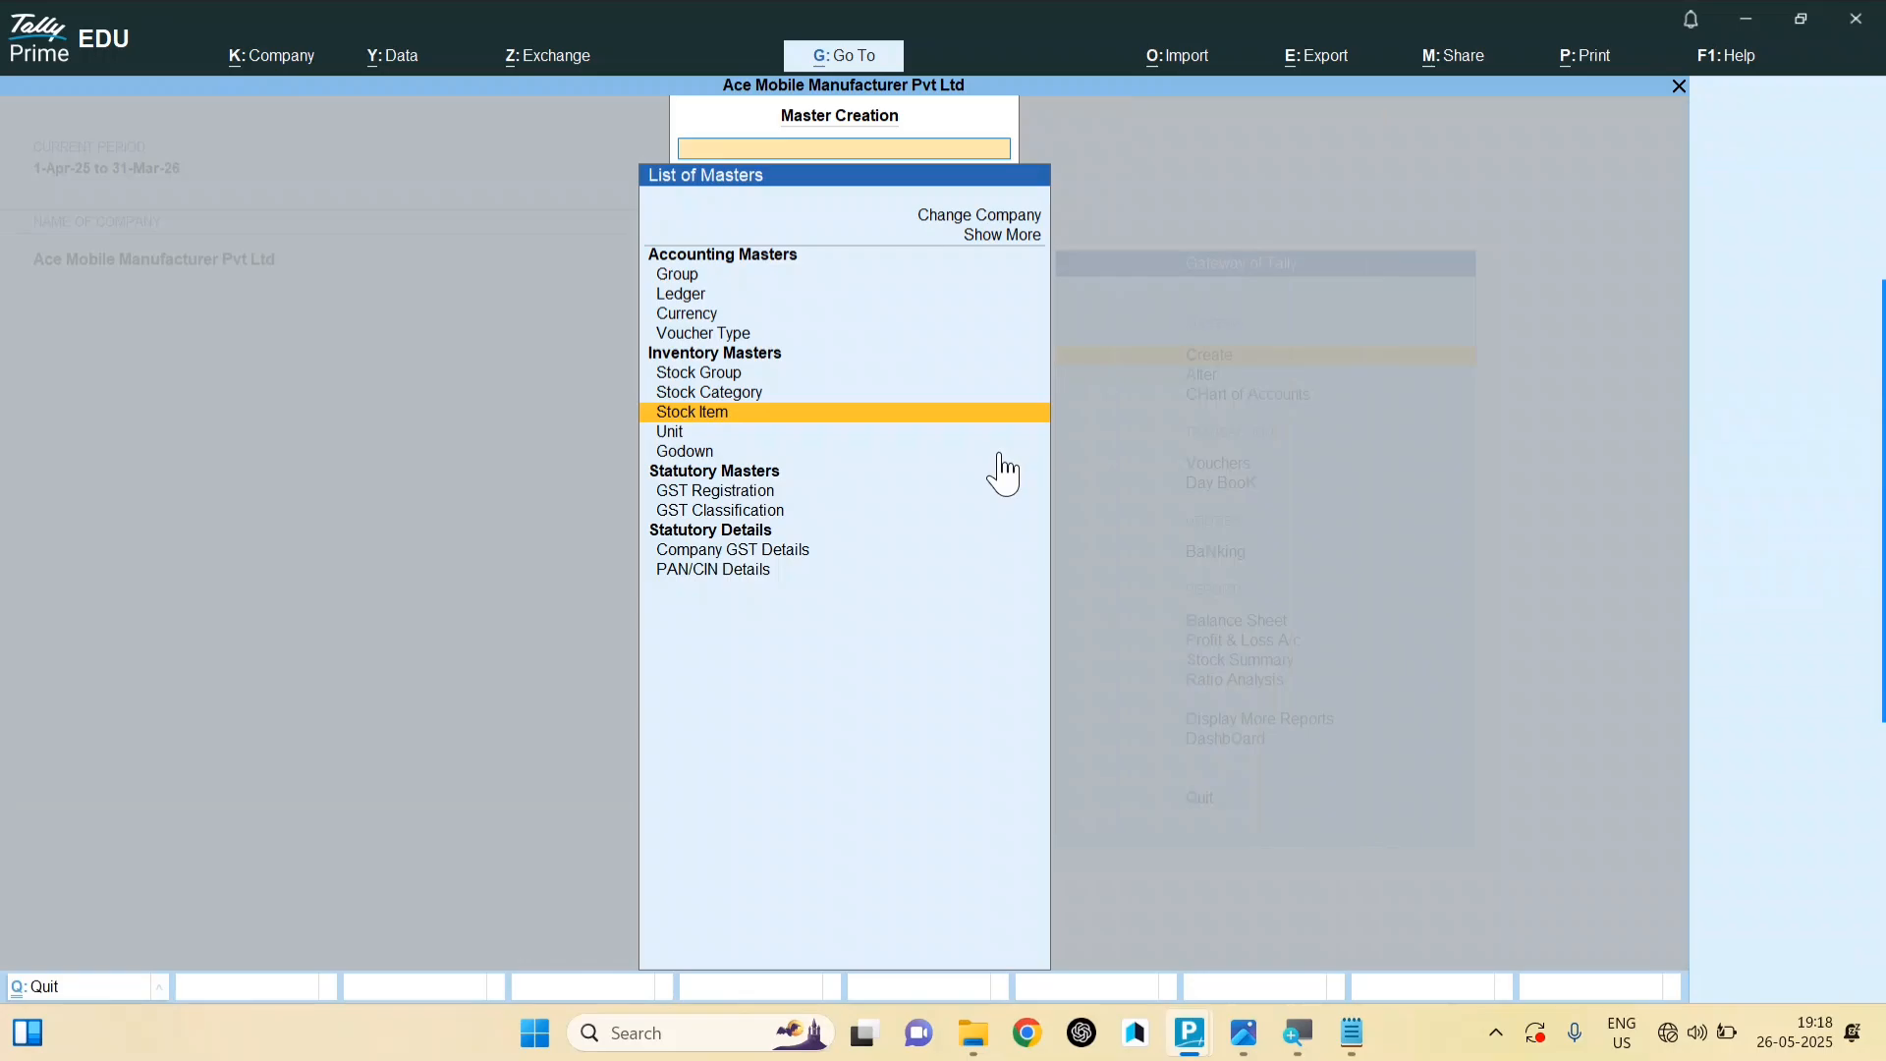
{"action": "key", "text": "Escape"}
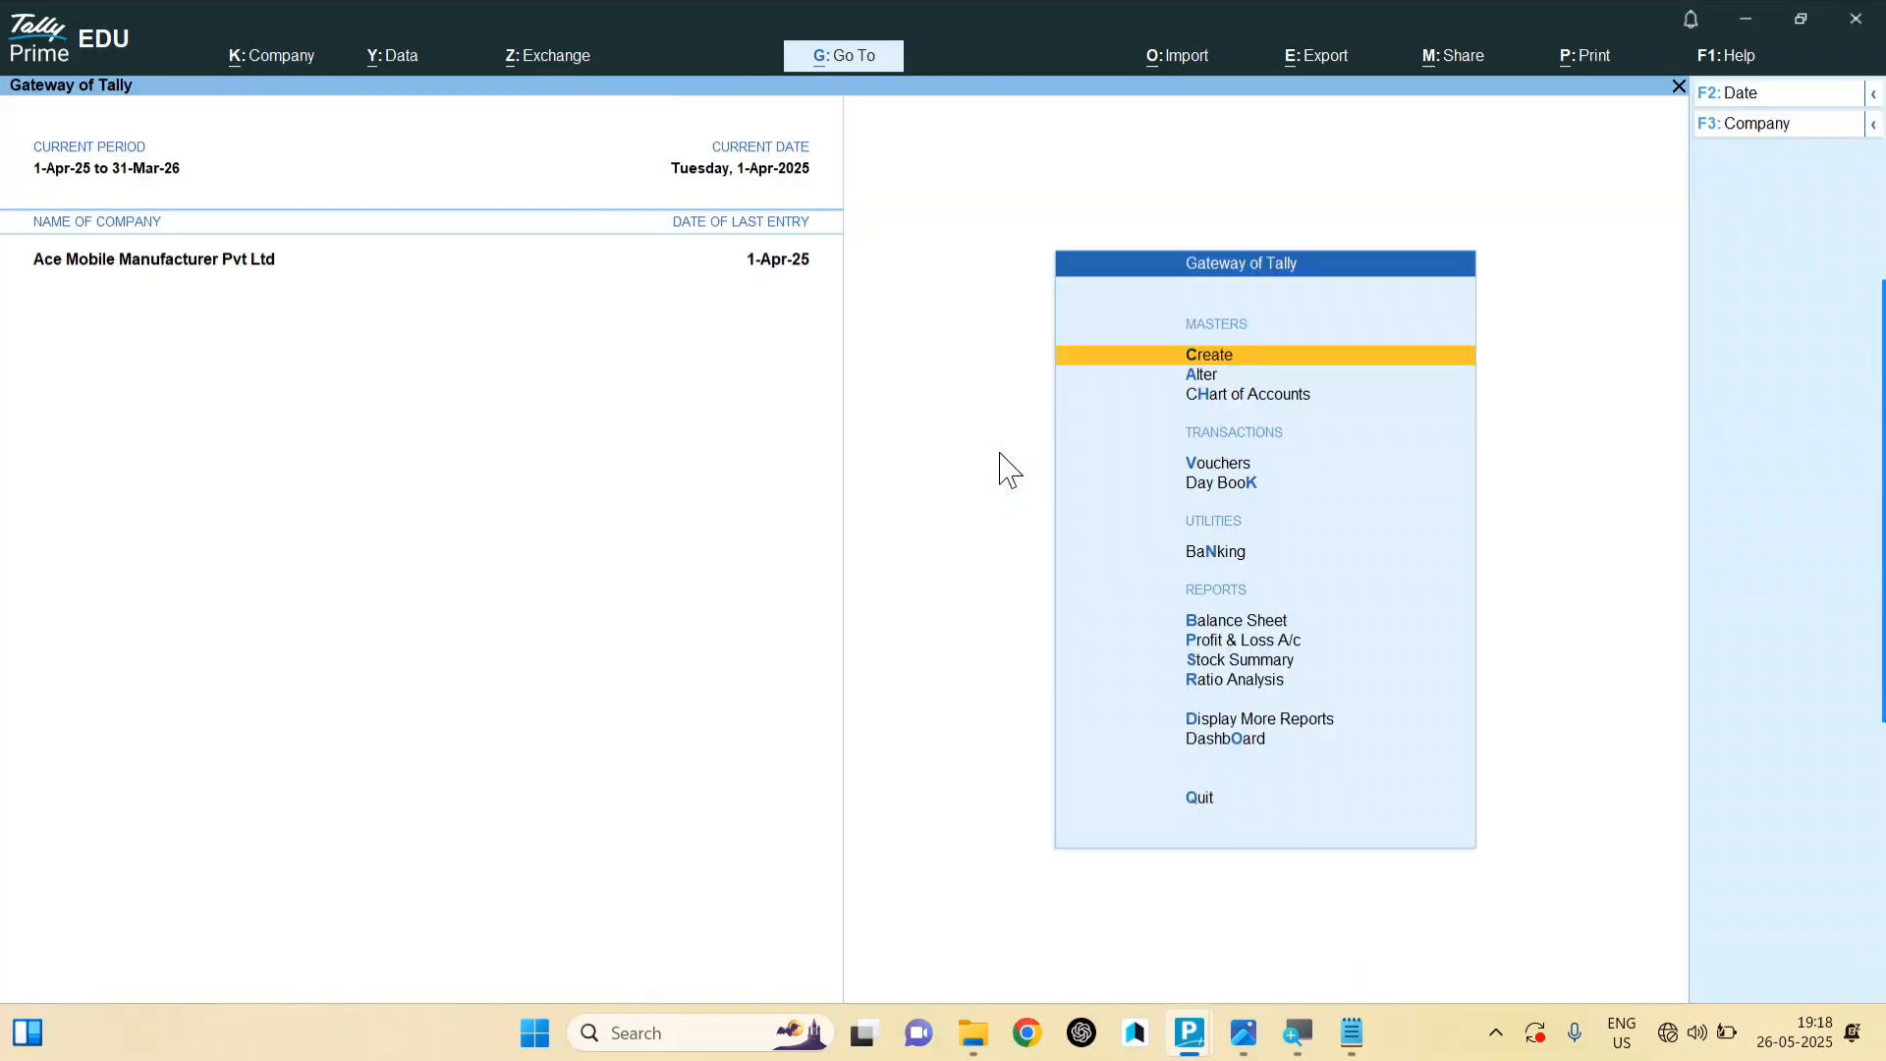
{"action": "key", "text": "v"}
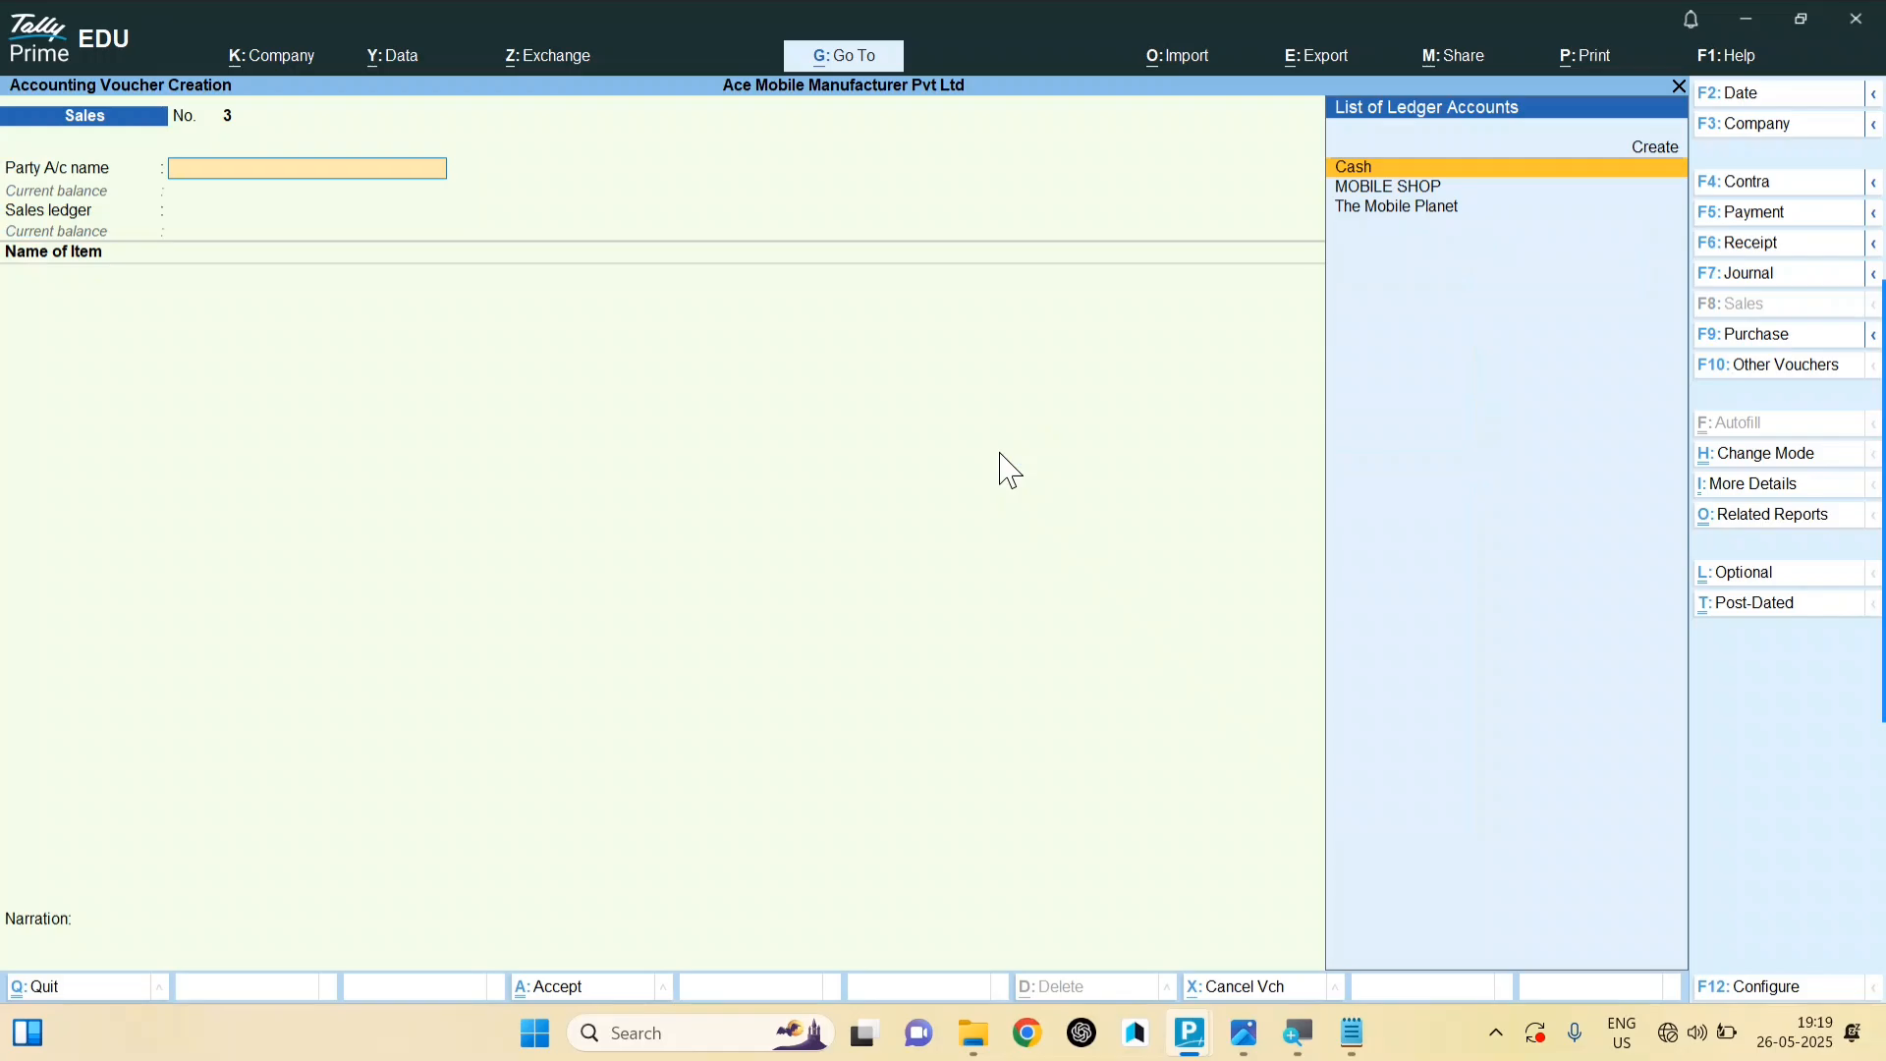
{"action": "key", "text": "Escape"}
{"action": "key", "text": "y"}
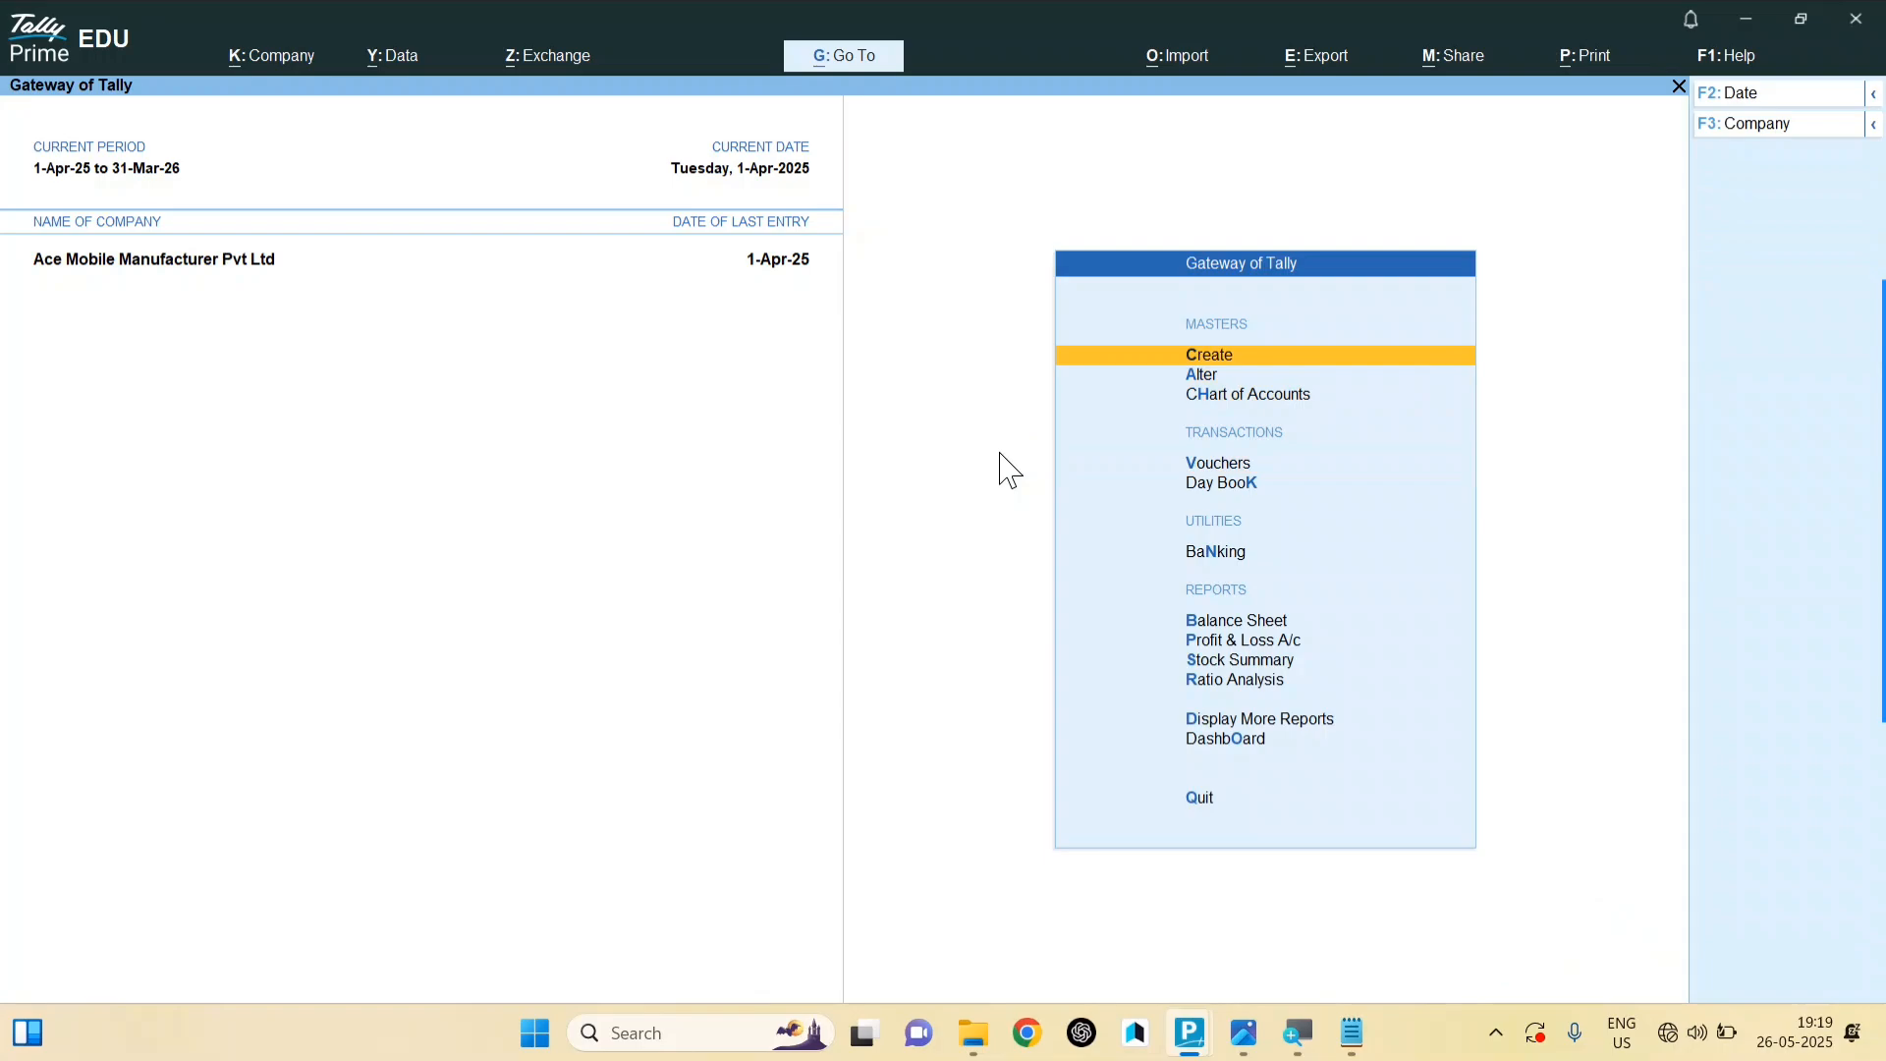